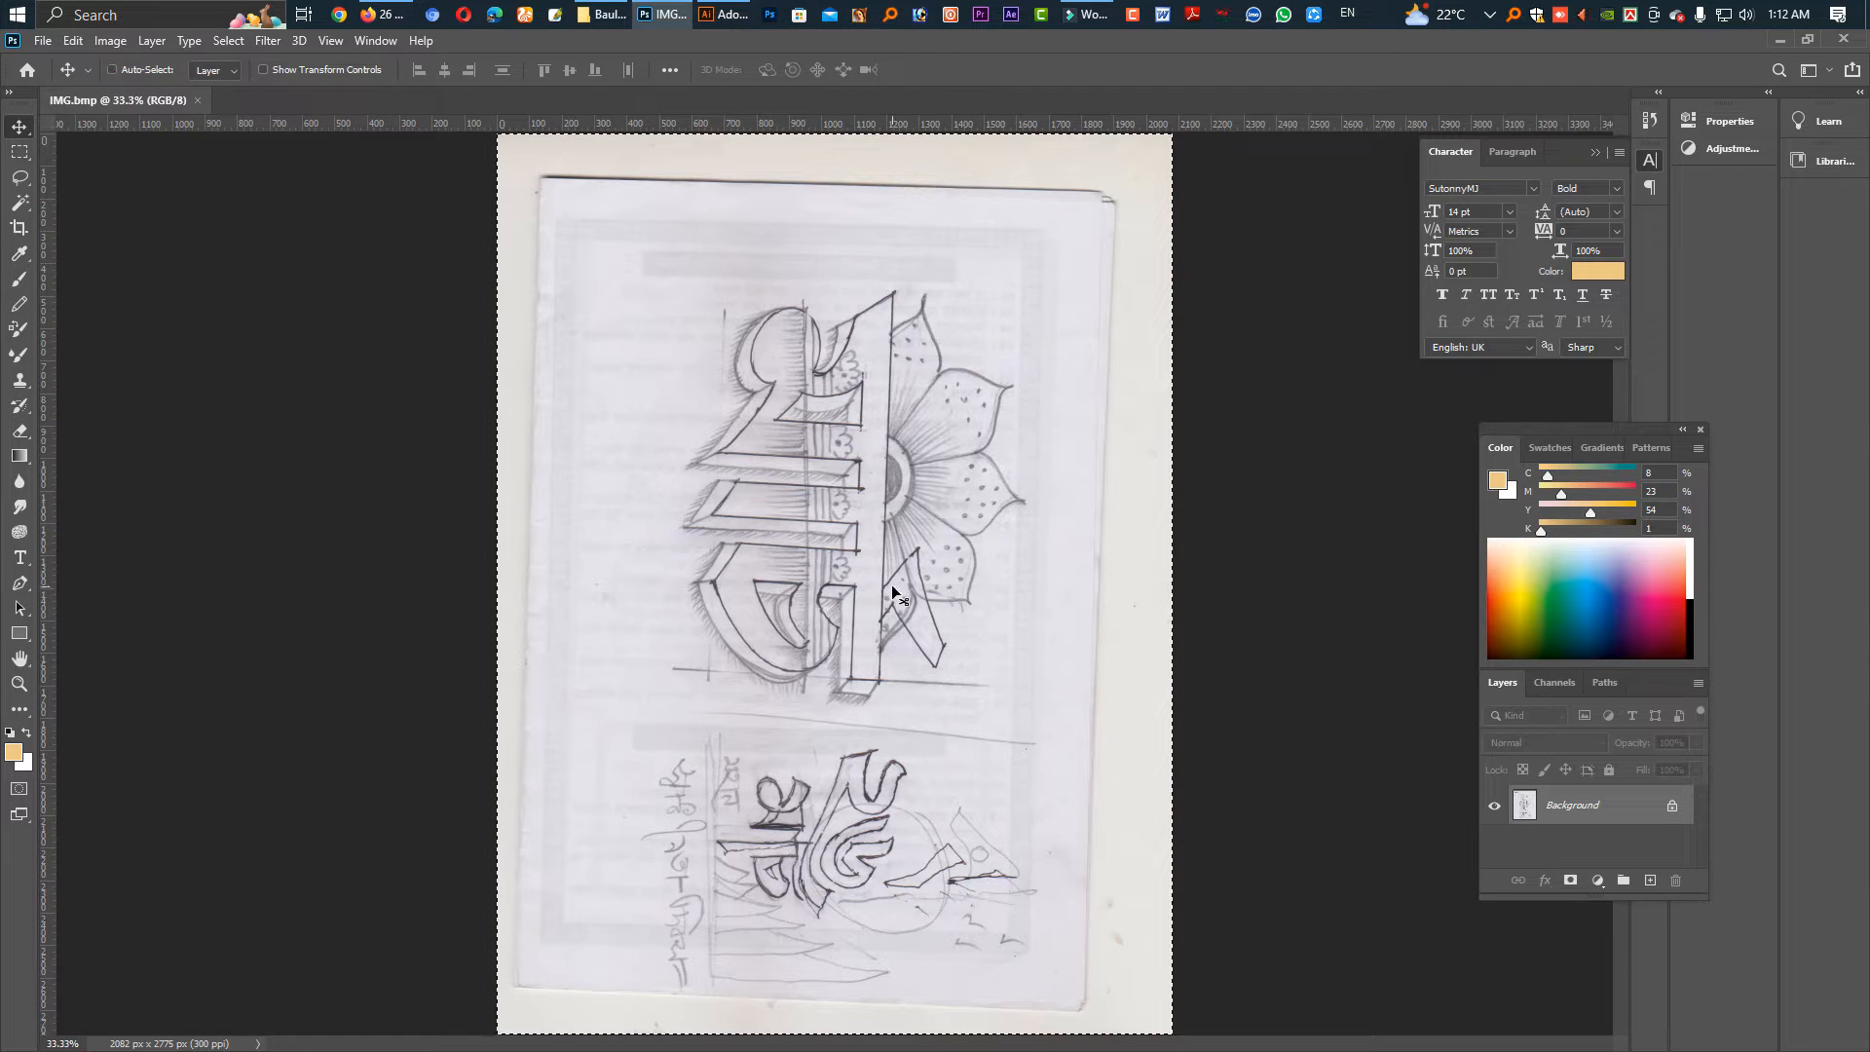
Switch to Illustrator, create a new document, paste the scanned sketch, and rotate it 90° beside the artboard.
left_click(723, 14)
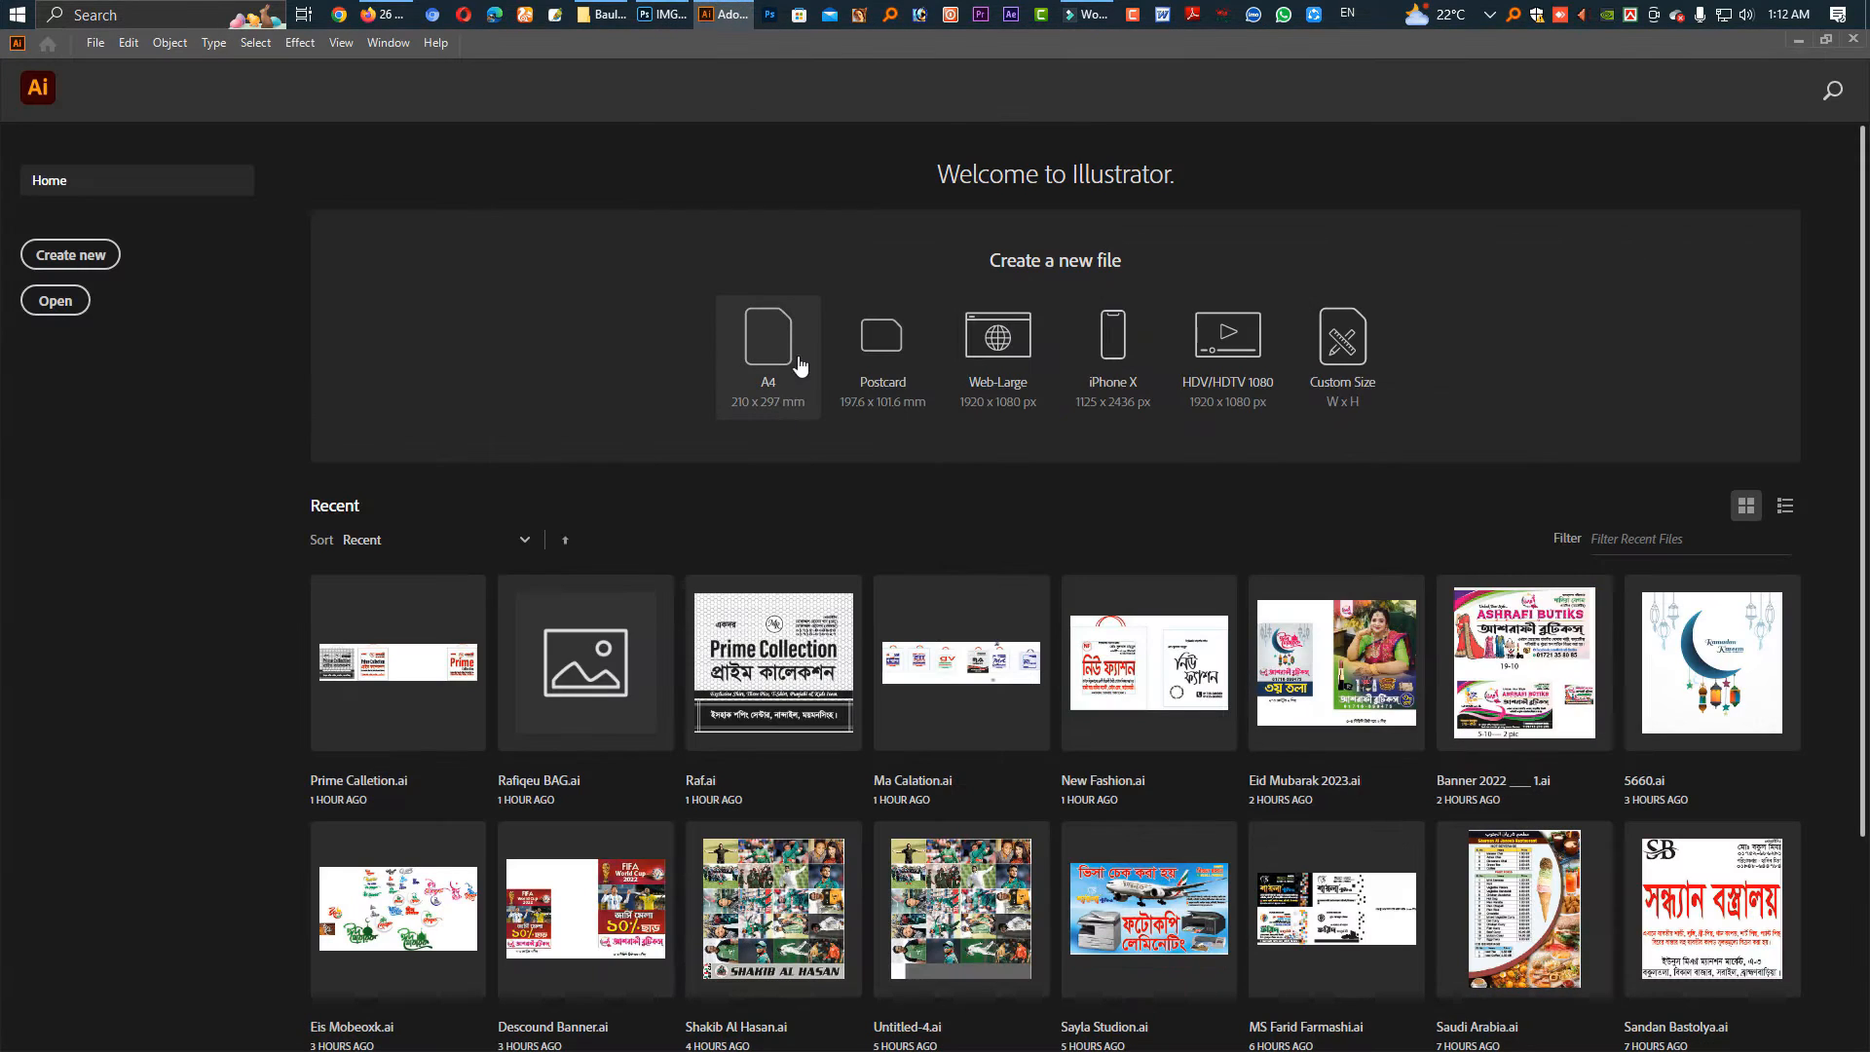
left_click(86, 261)
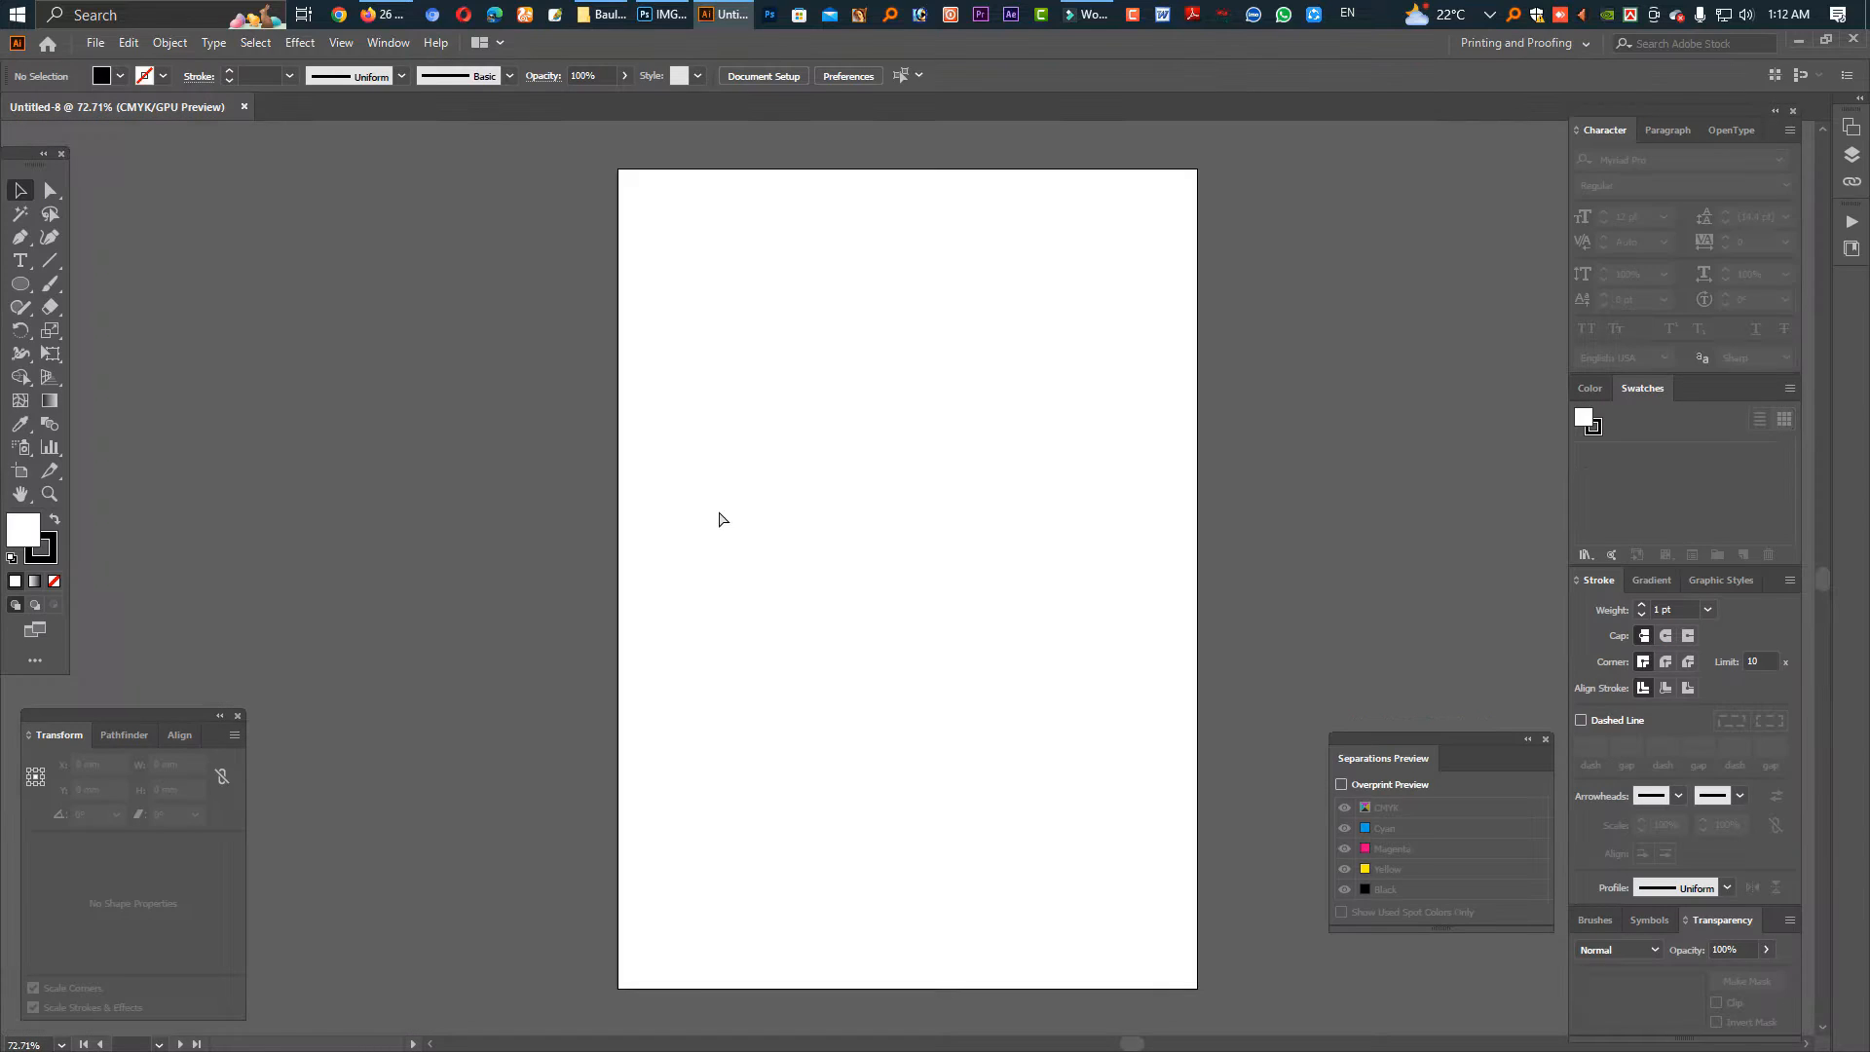
key("ctrl+v")
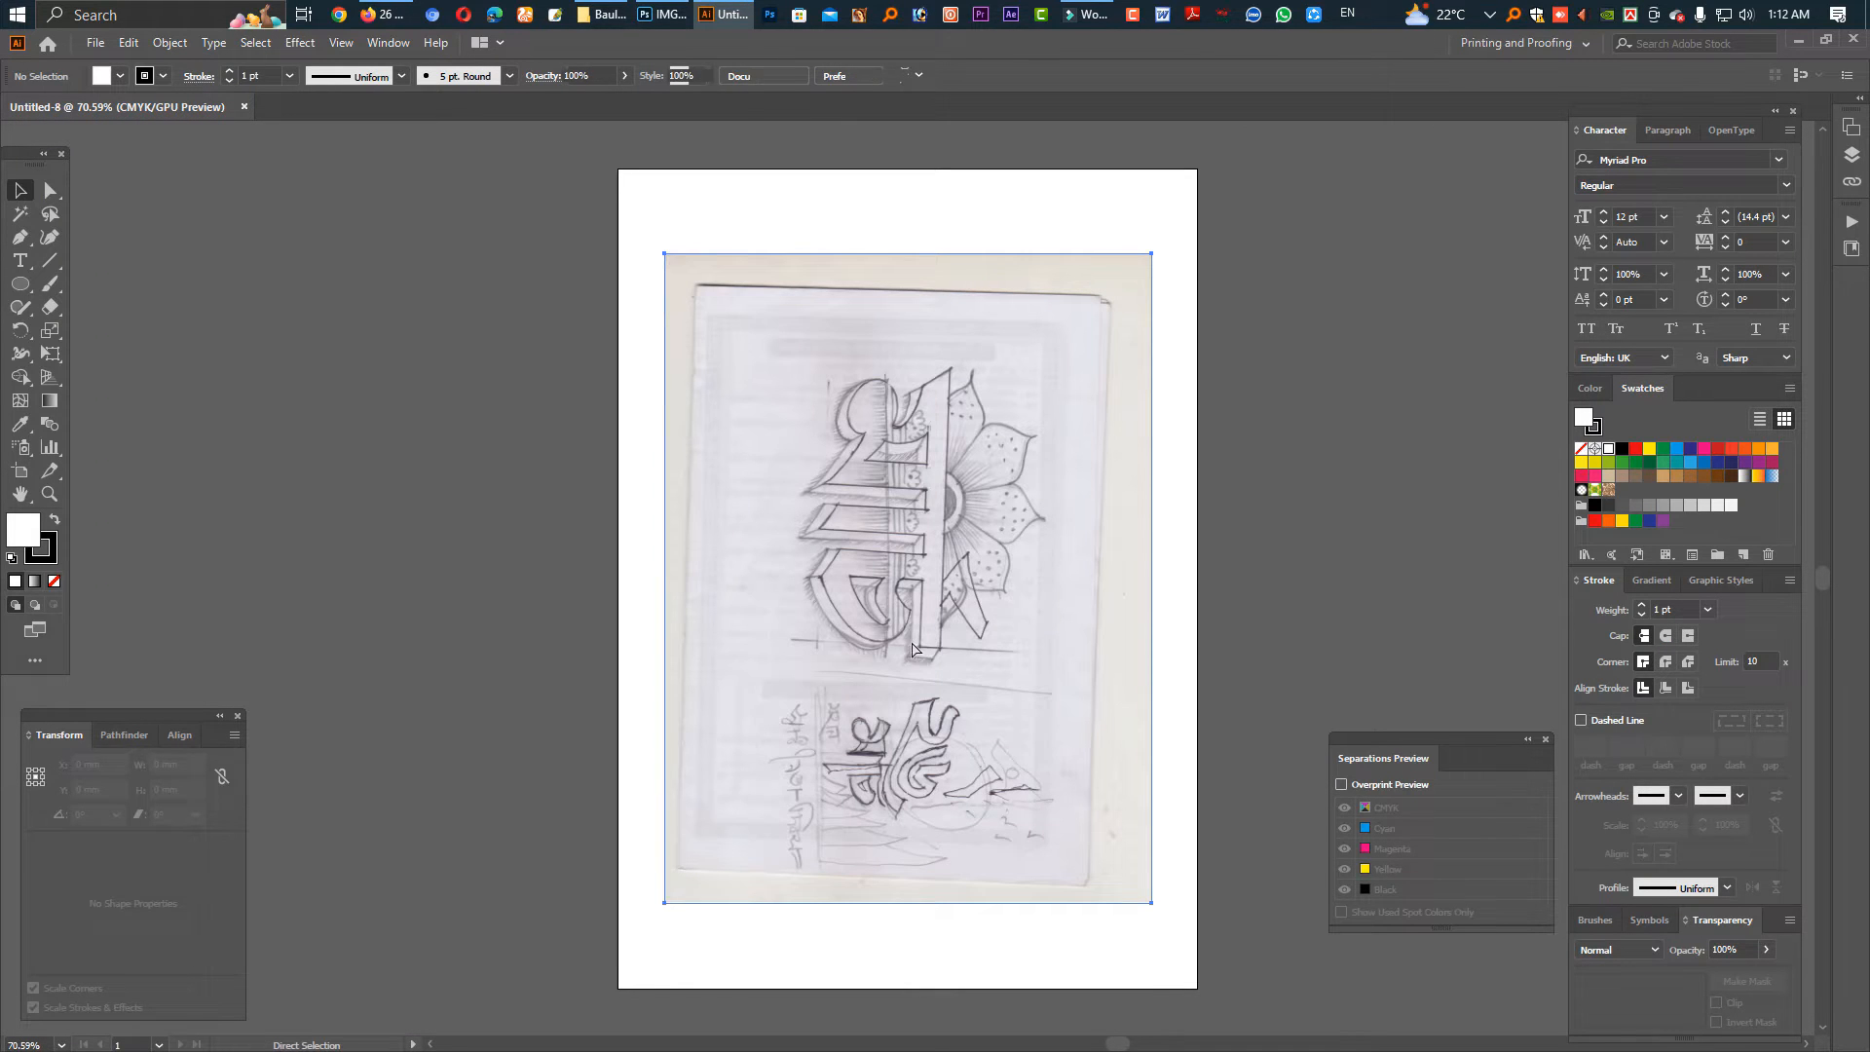
left_click(906, 908)
mouse_move(914, 914)
left_mouse_down()
mouse_move(1119, 773)
mouse_move(1121, 648)
mouse_move(347, 534)
mouse_move(321, 564)
mouse_move(844, 614)
left_mouse_up()
left_click_drag(910, 539, 1062, 565)
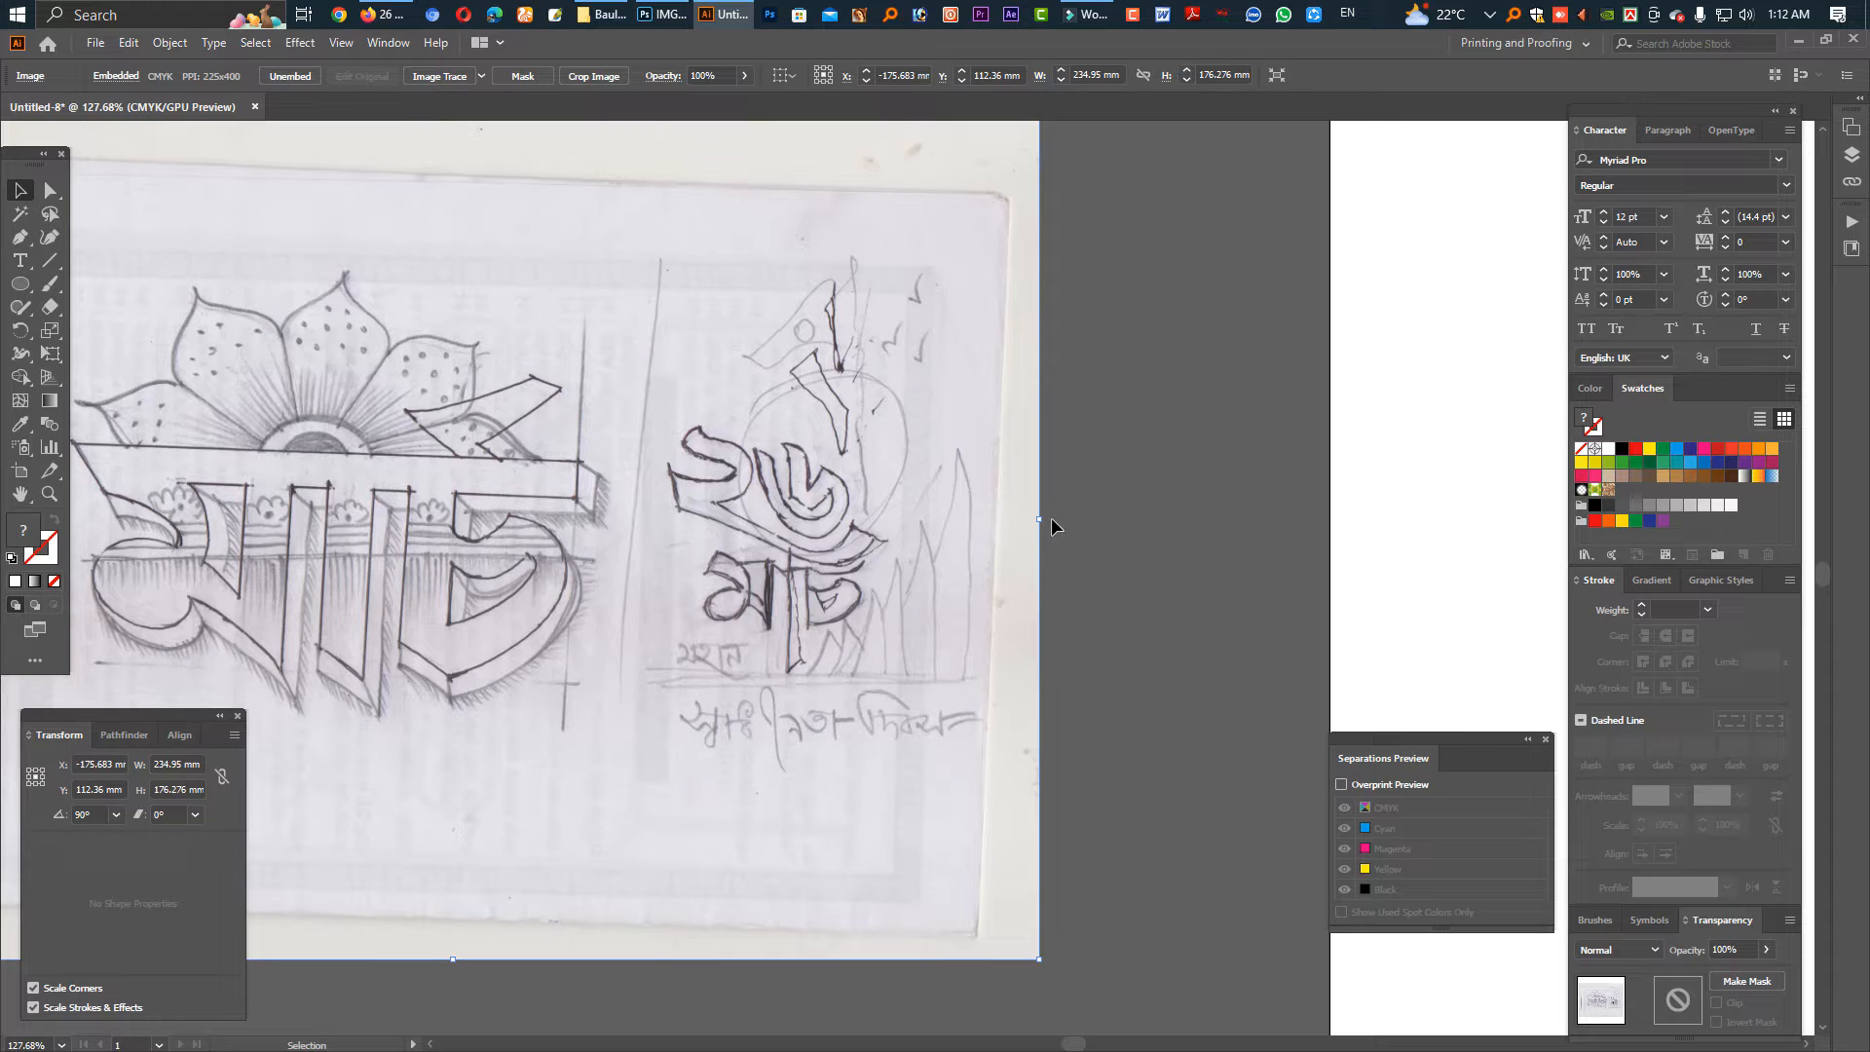
Place a horizontal ruler guide along the top bar of the large lettering and straighten the sketch to it.
key("ctrl+r")
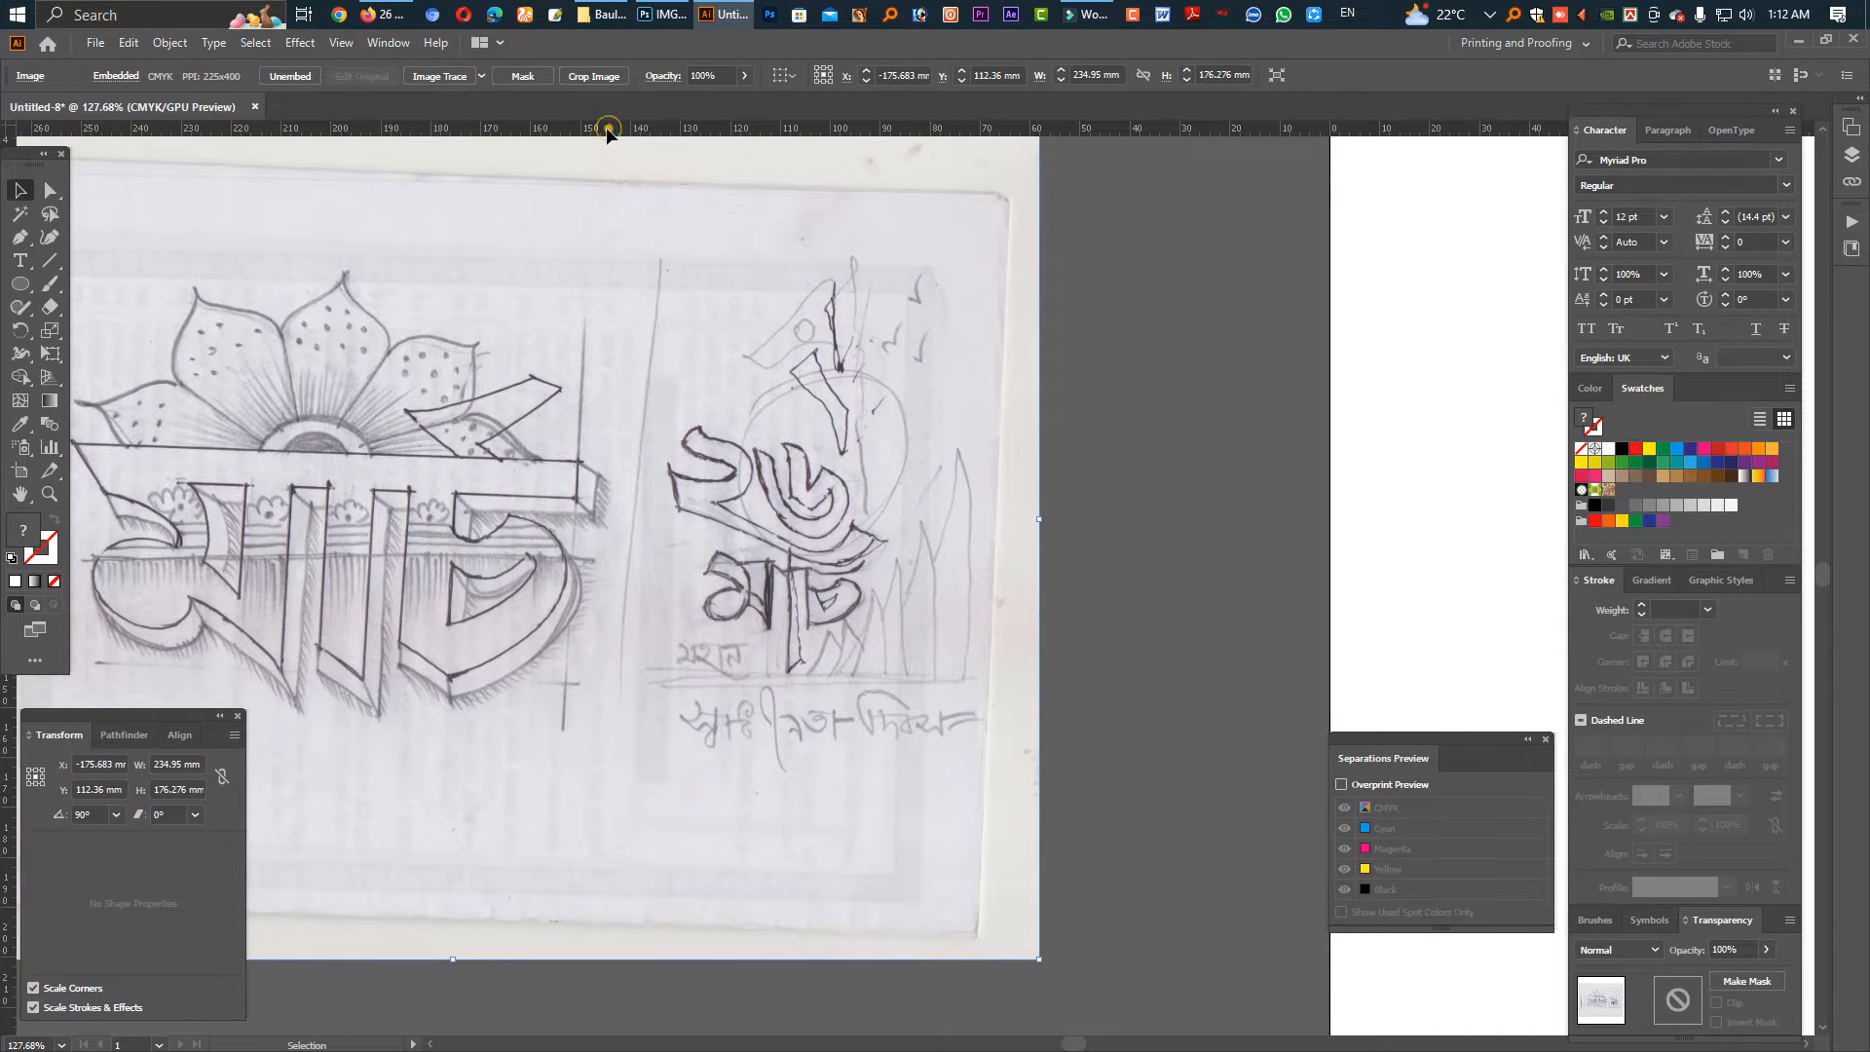
left_click_drag(606, 126, 467, 450)
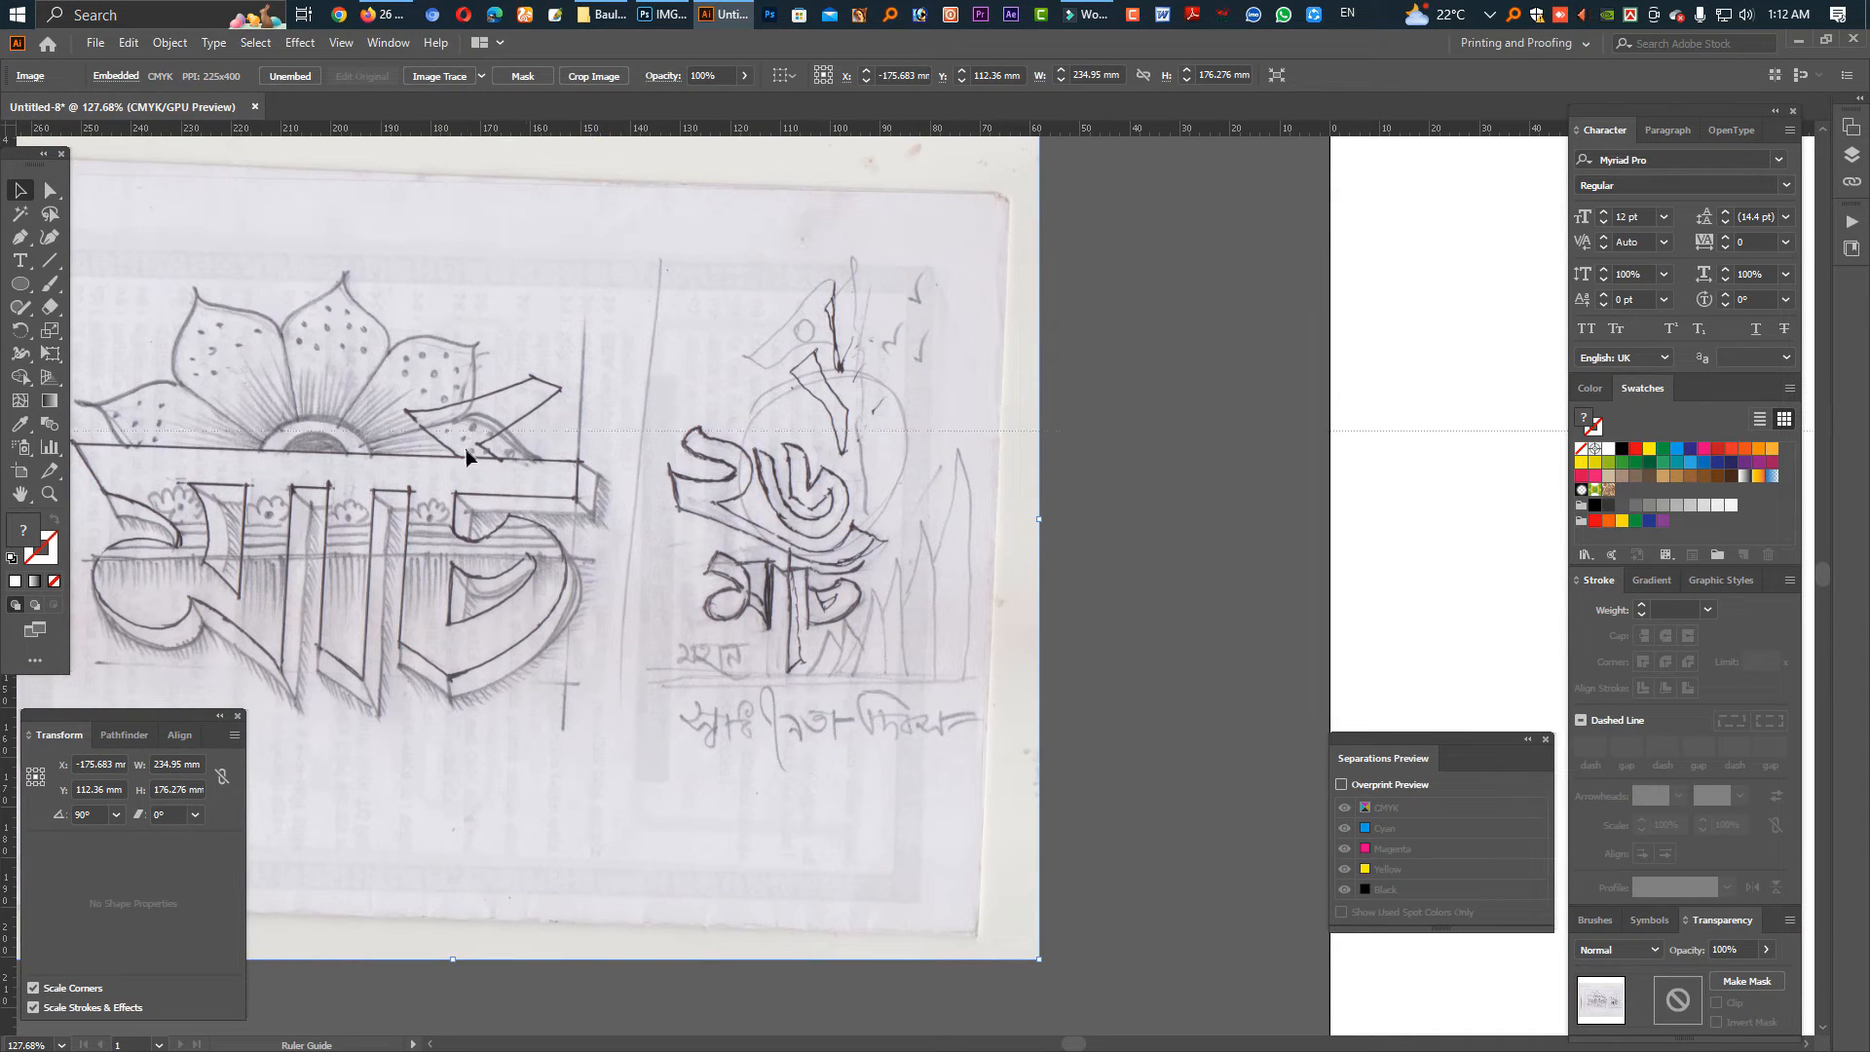
left_click(1050, 522)
scroll(1055, 322, "left", 3)
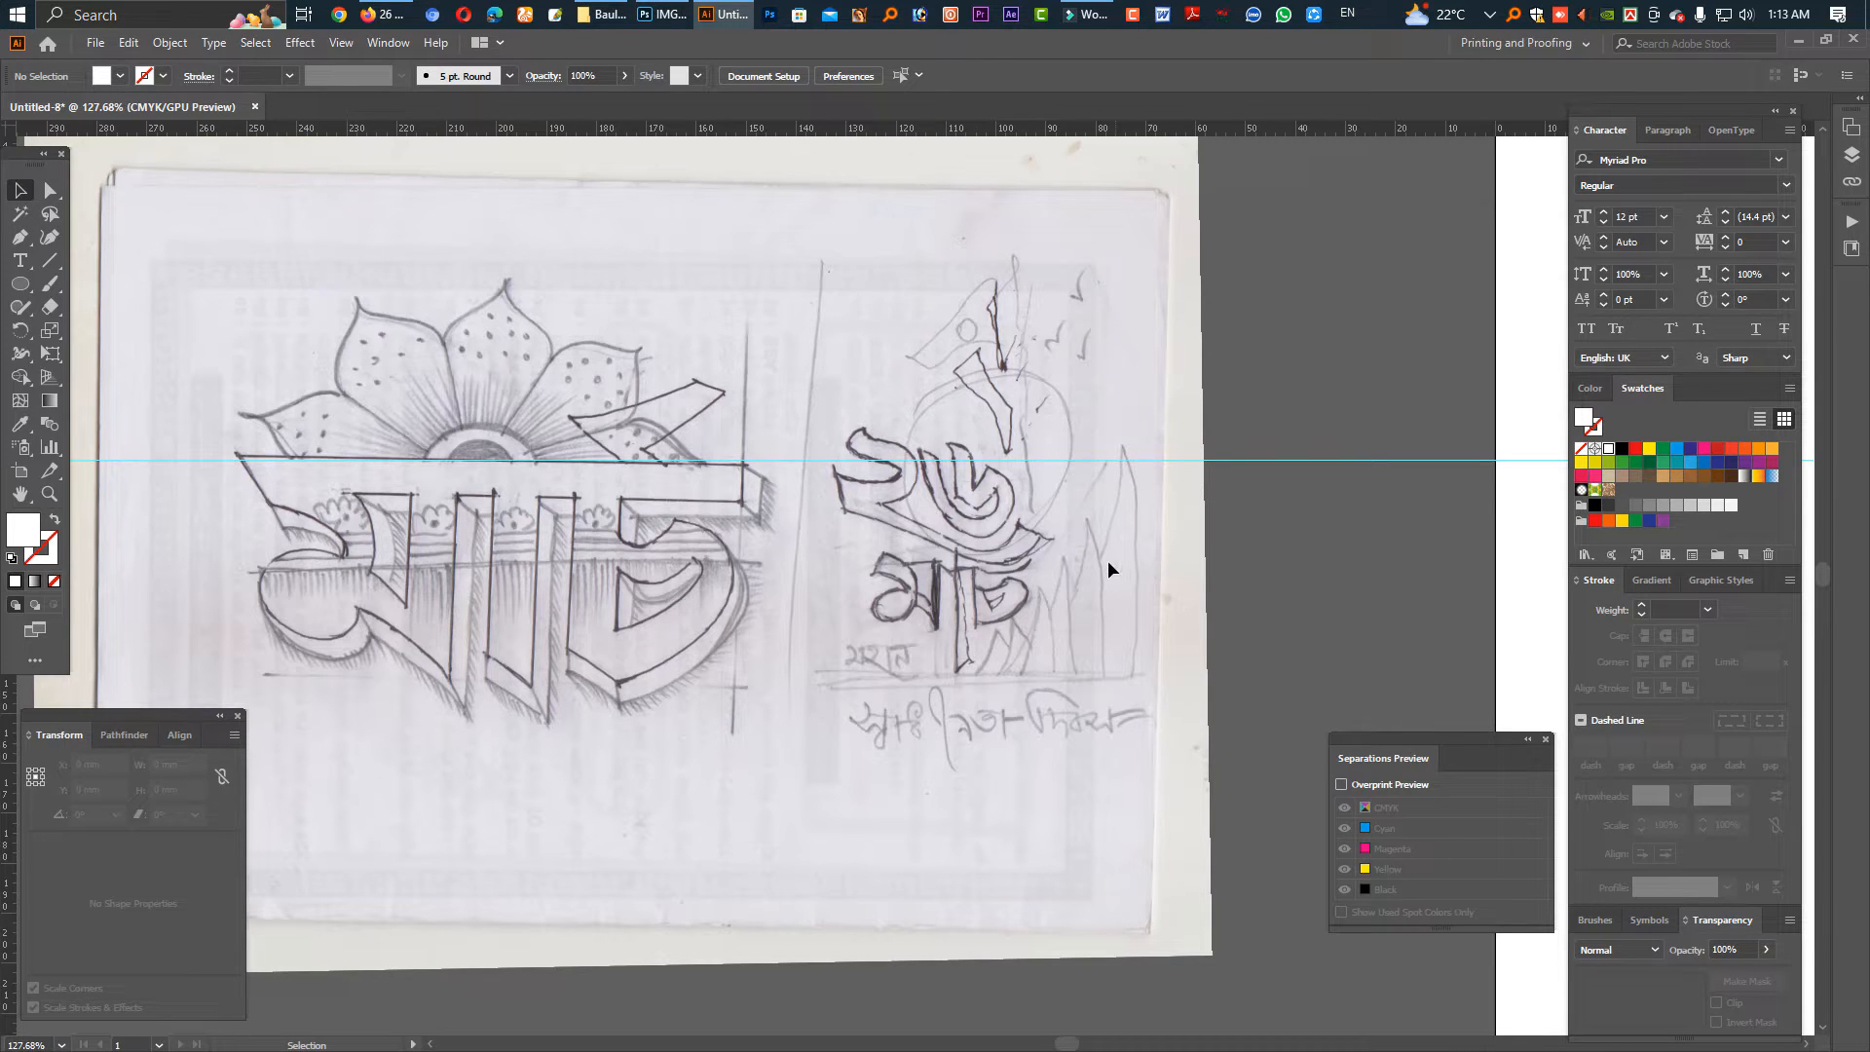
Prepare the Pen tool with no fill and a yellow-green stroke of C 29, M 0, Y 100, K 0.
left_click_drag(1049, 564, 972, 671)
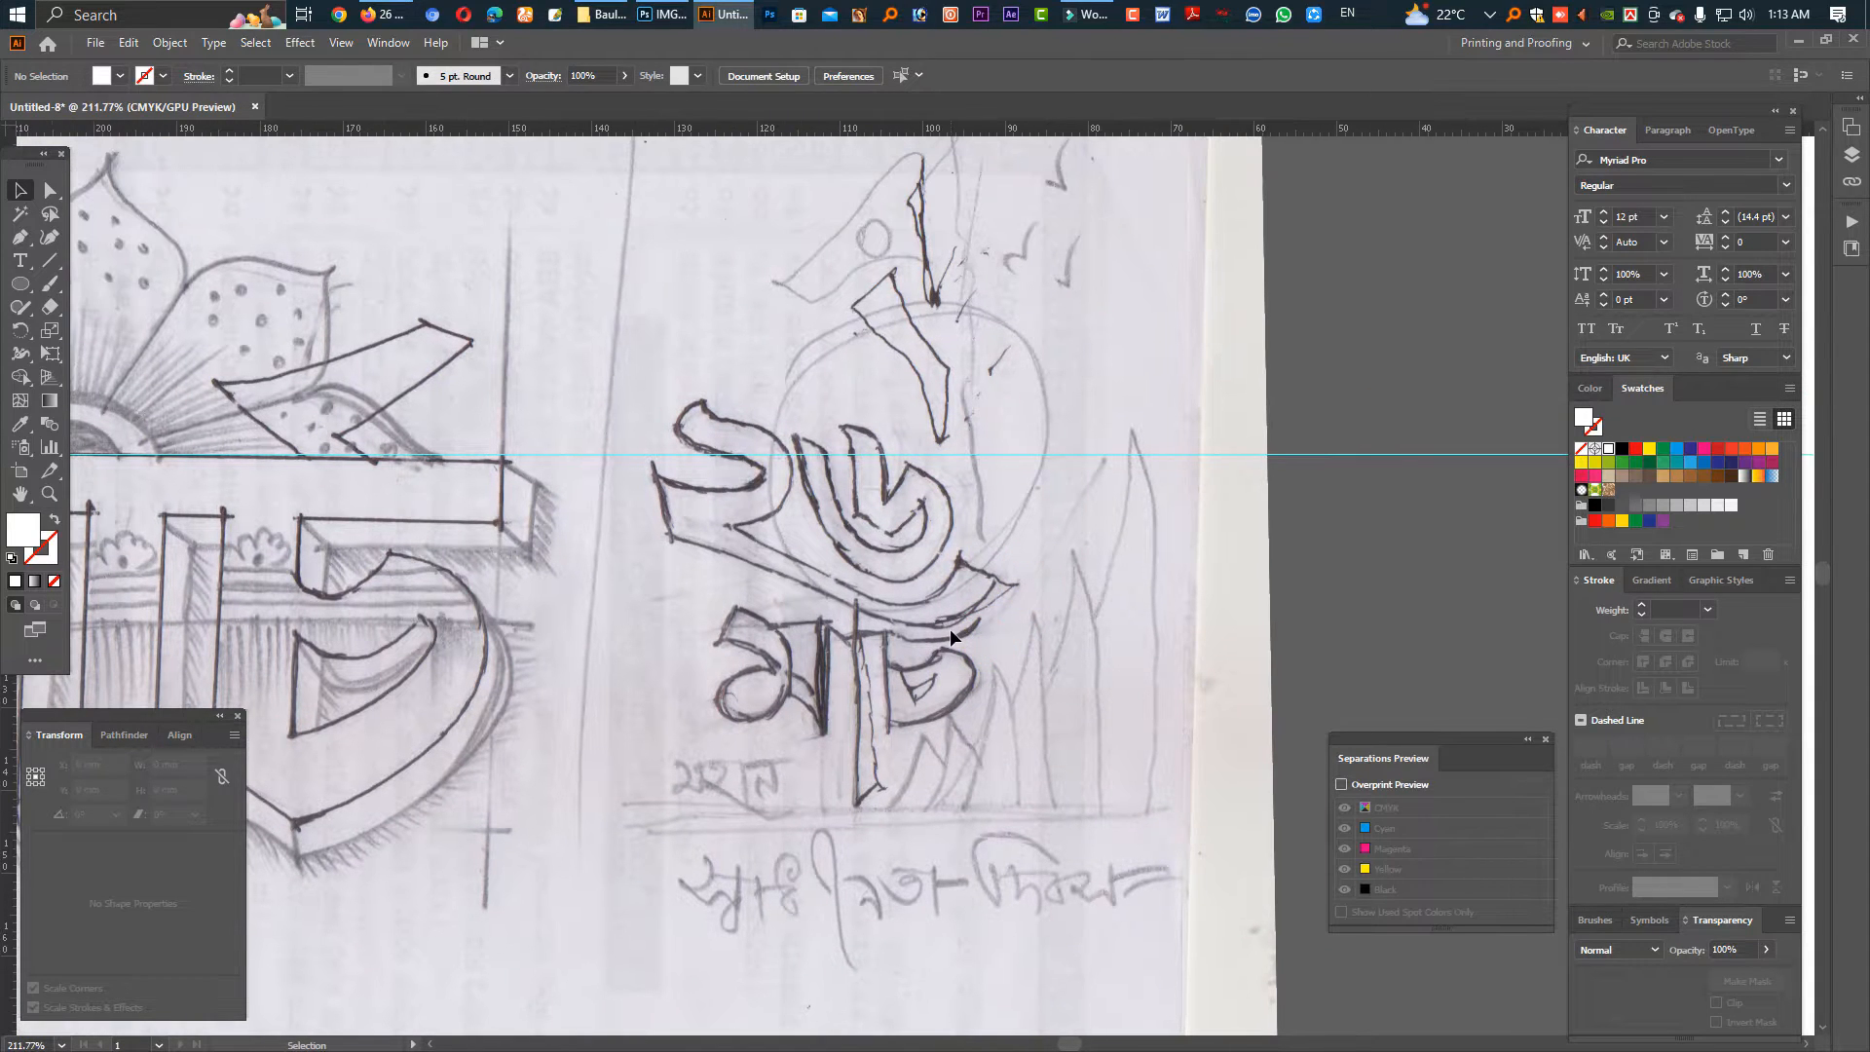
left_click(21, 239)
left_click(53, 521)
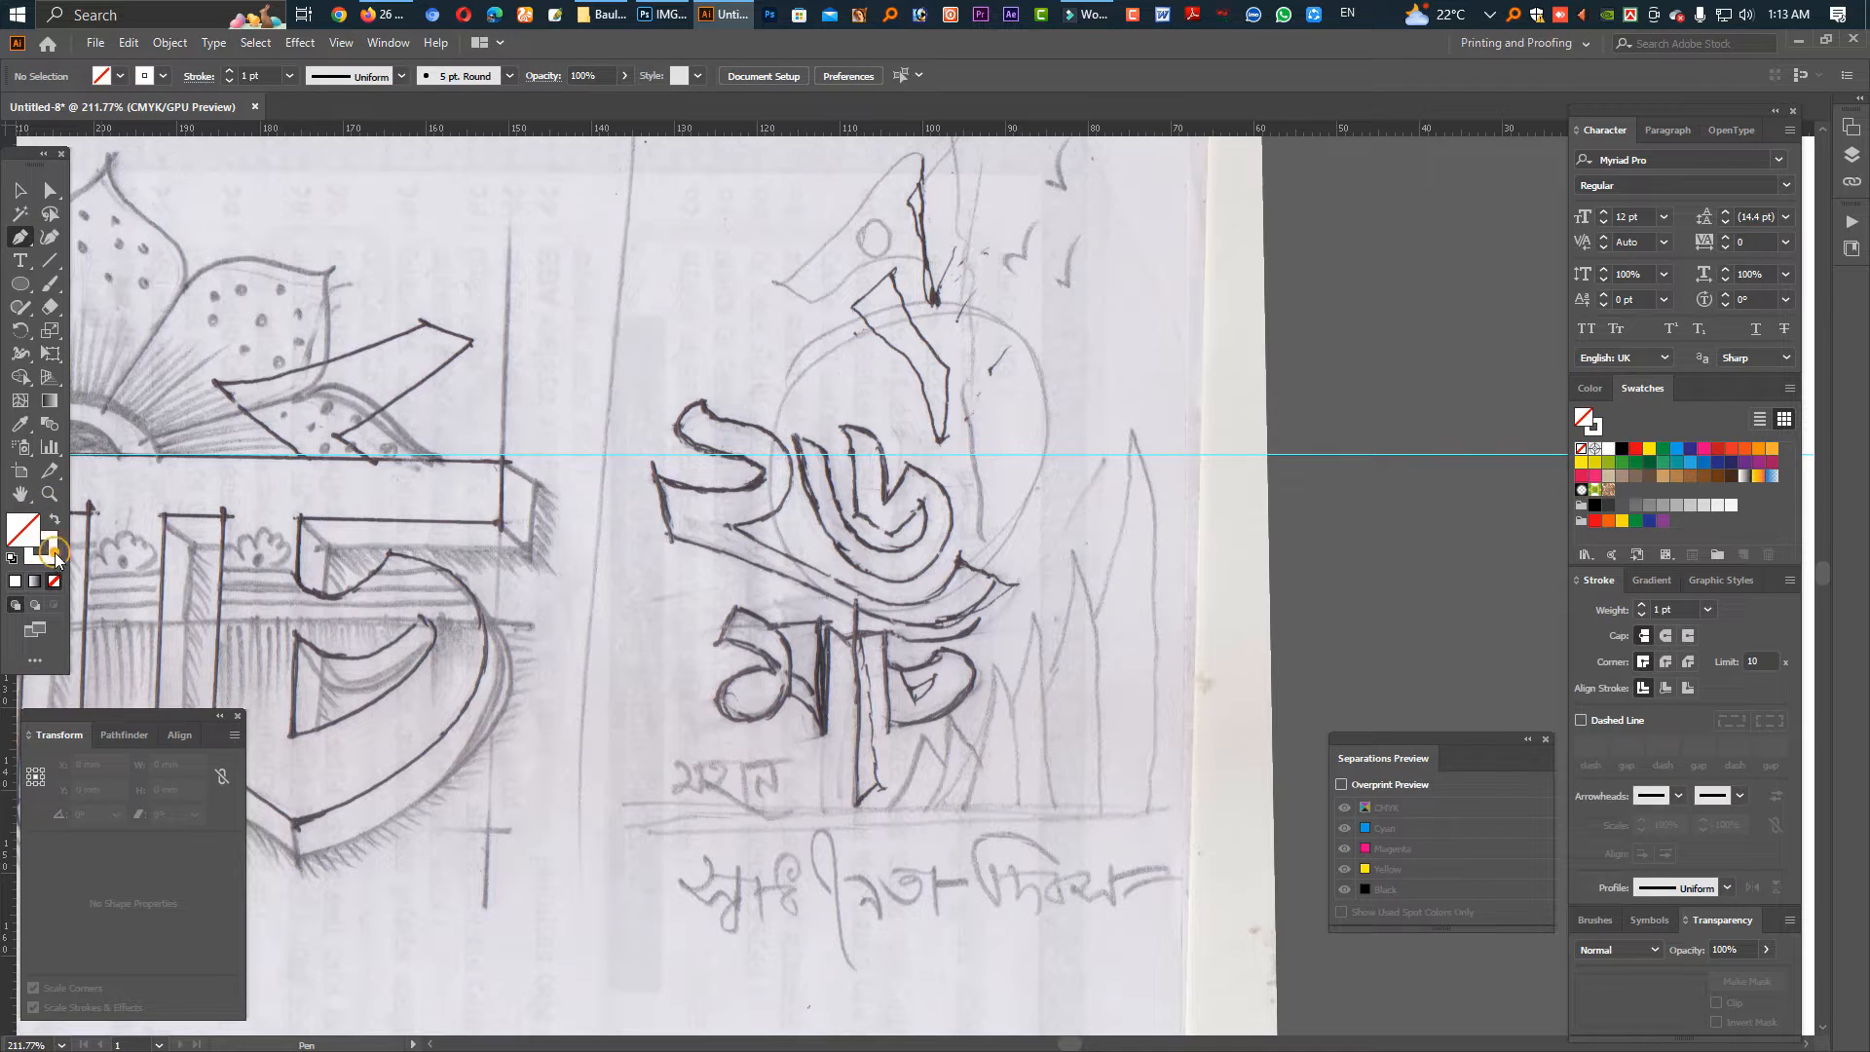
left_click_drag(1708, 499, 1744, 497)
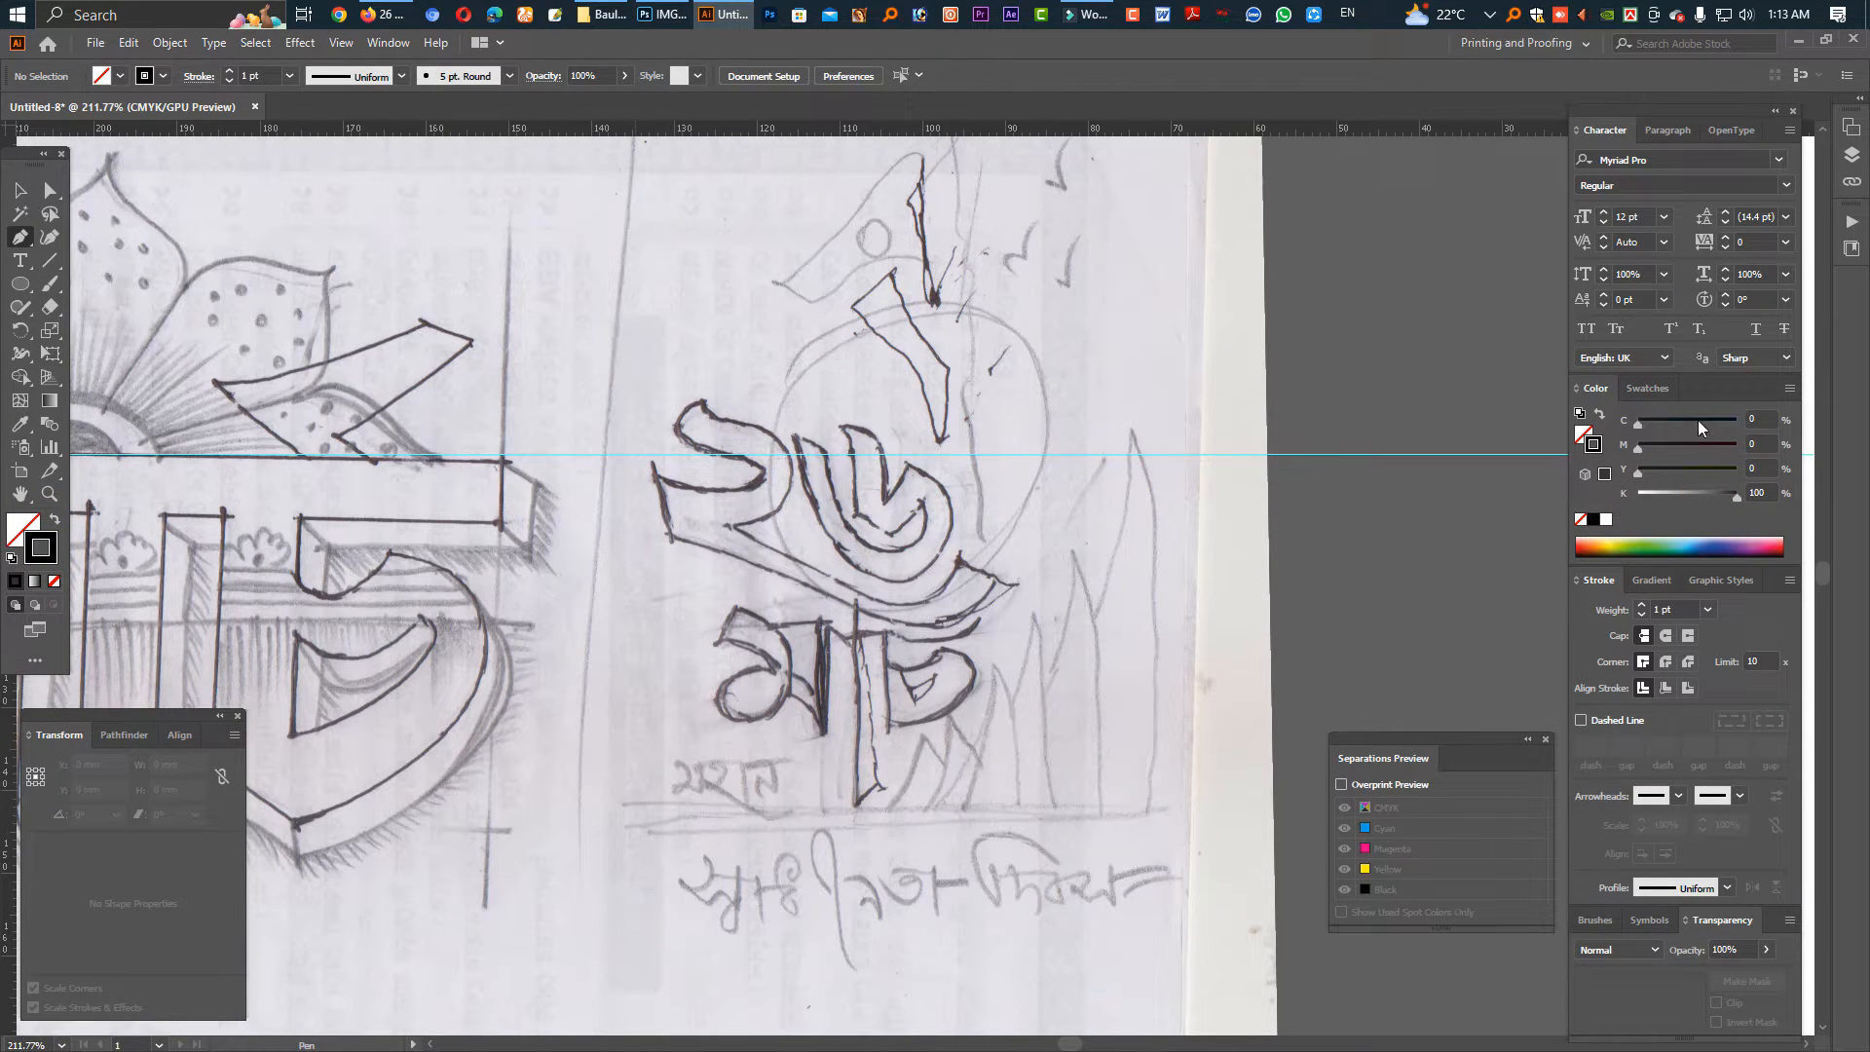
left_click(1629, 548)
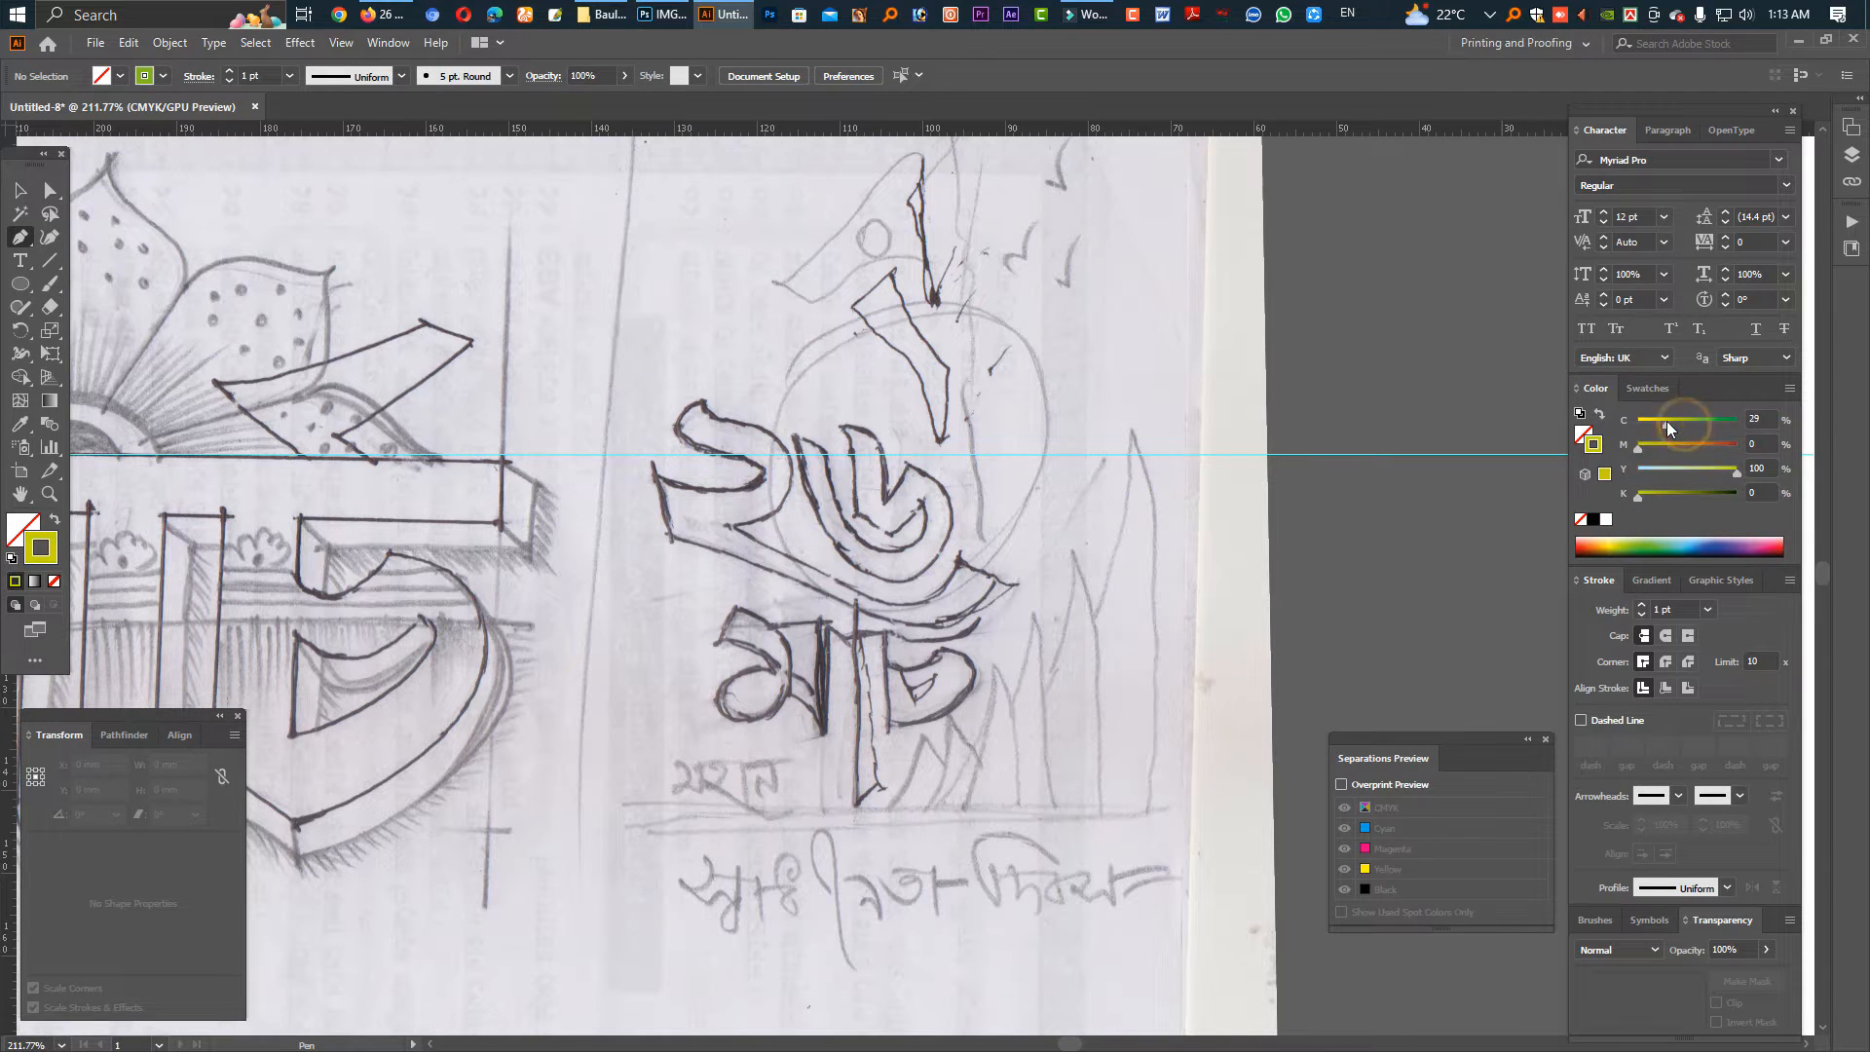
Trace the numeral ২ with the Pen from its top tip around the outer curve and along the diagonal's upper edge.
left_click_drag(782, 408, 936, 411)
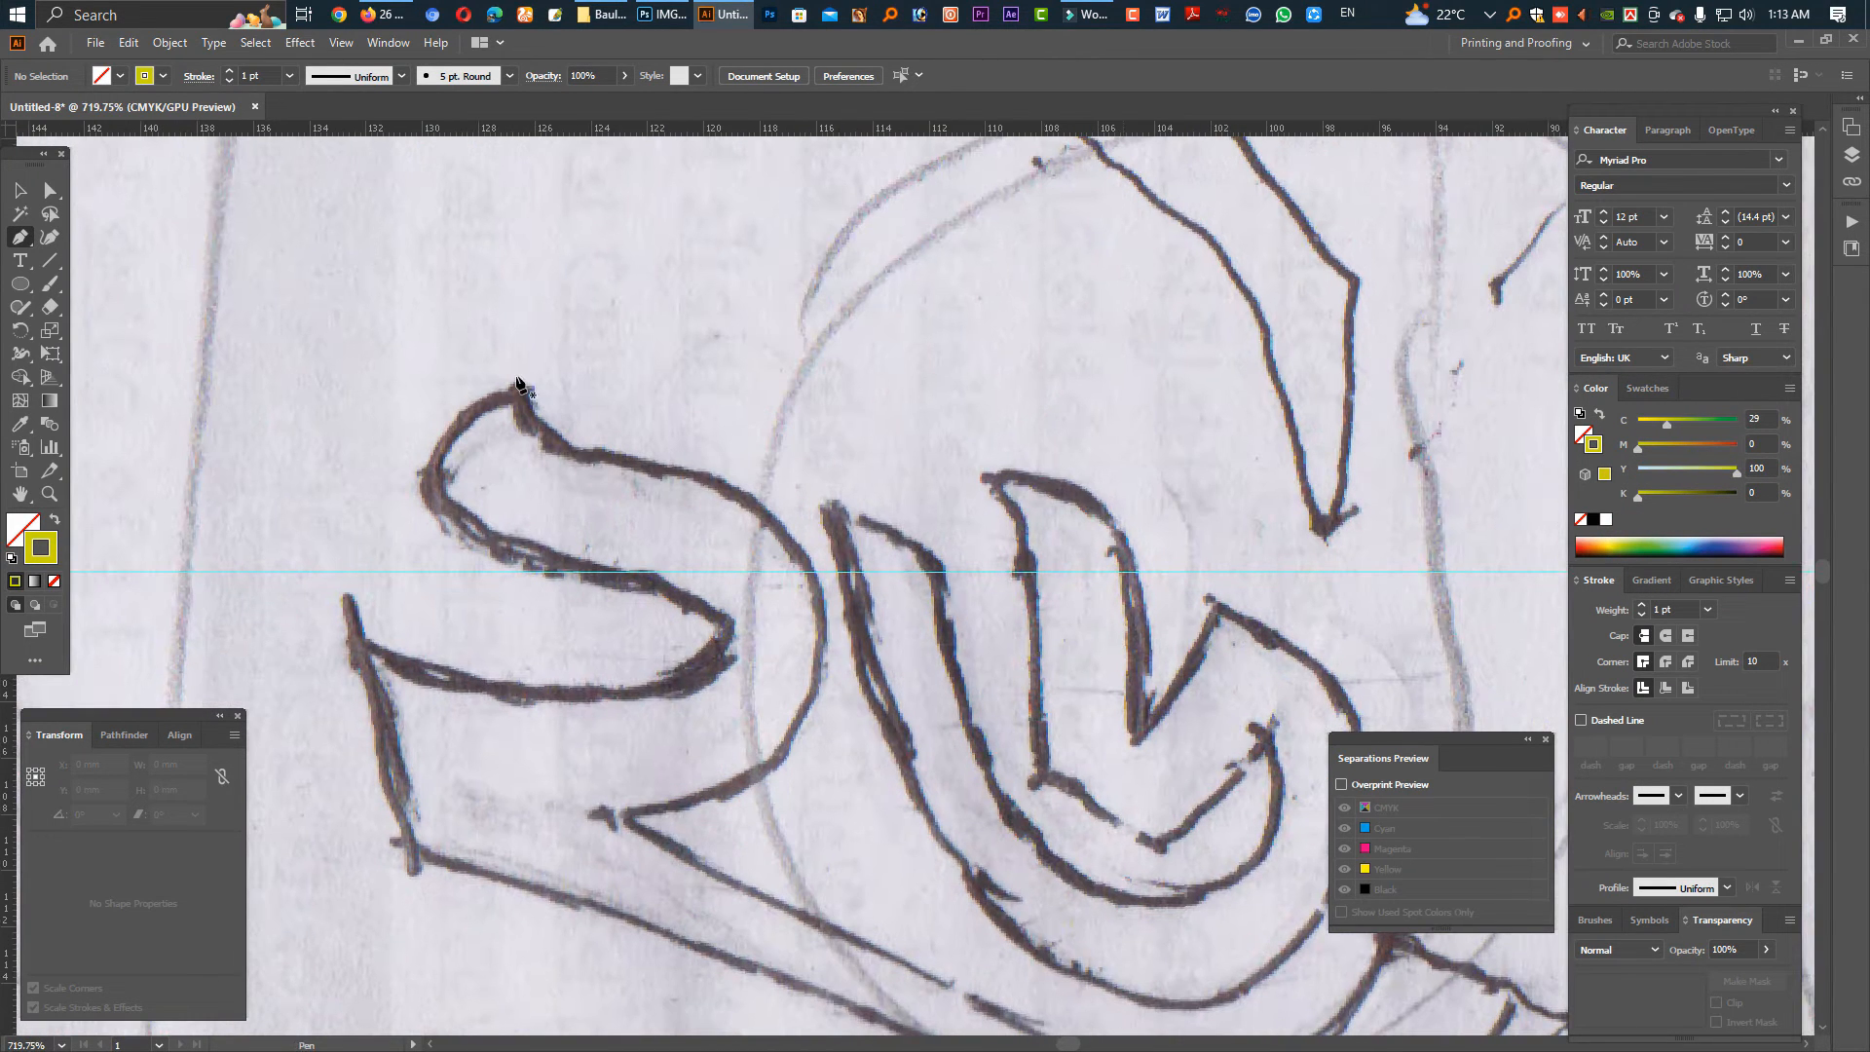
left_click(516, 378)
left_click_drag(590, 457, 672, 470)
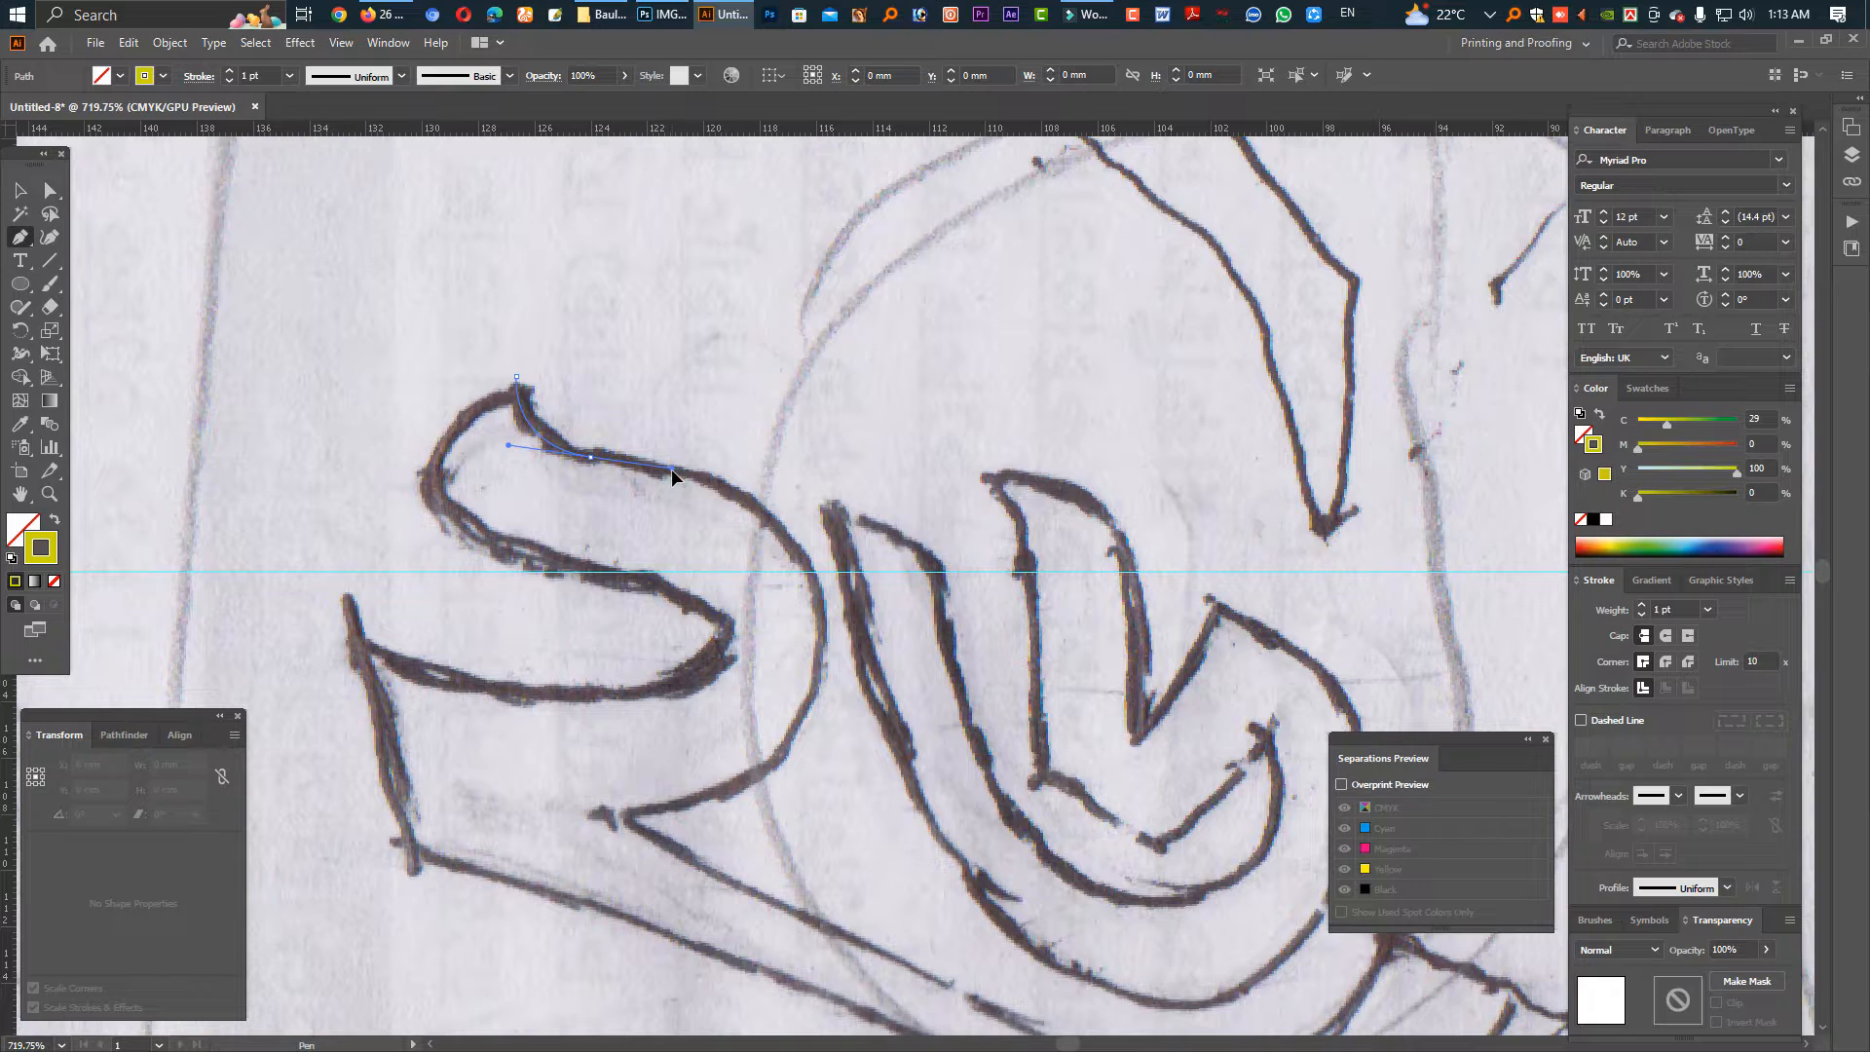
mouse_move(823, 644)
left_mouse_down()
mouse_move(811, 790)
mouse_move(852, 752)
left_mouse_up()
key("ctrl+z")
left_click_drag(599, 812, 498, 806)
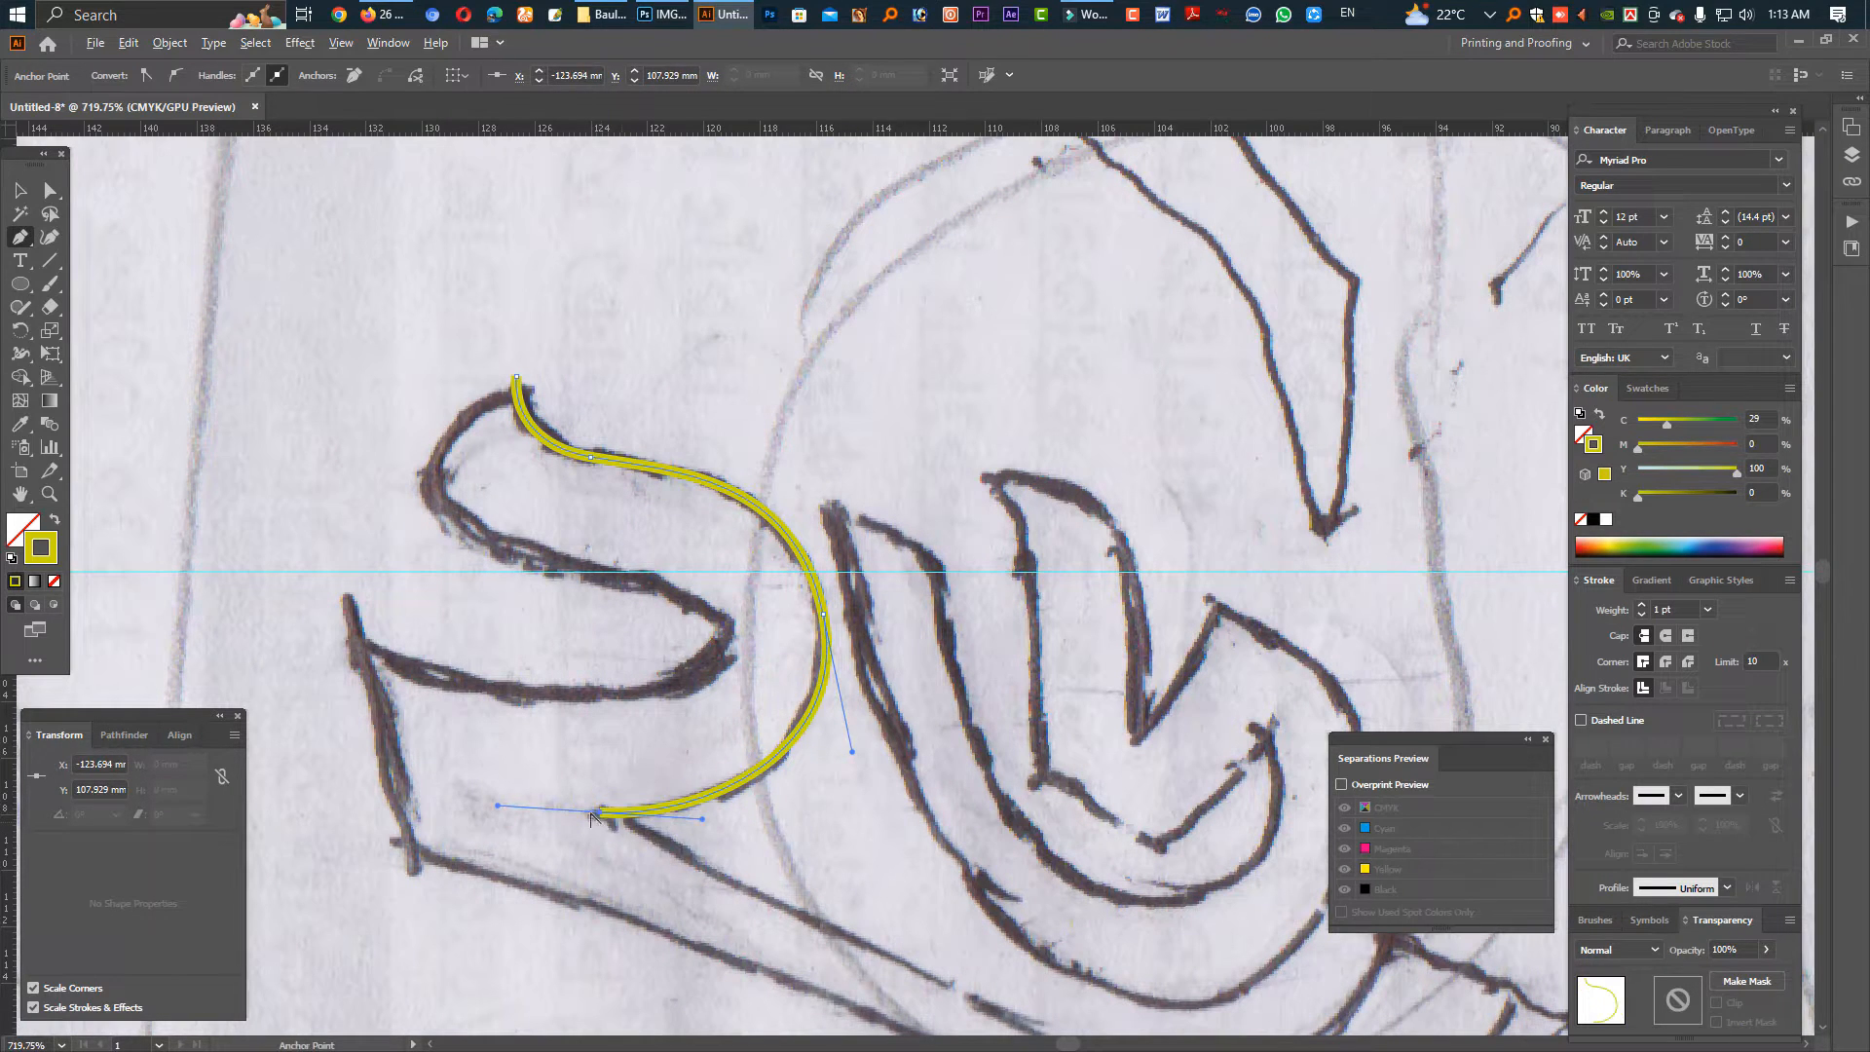
left_click(601, 816, "alt")
left_click_drag(1072, 935, 817, 572)
scroll(817, 573, "down", 4)
left_click_drag(822, 645, 901, 682)
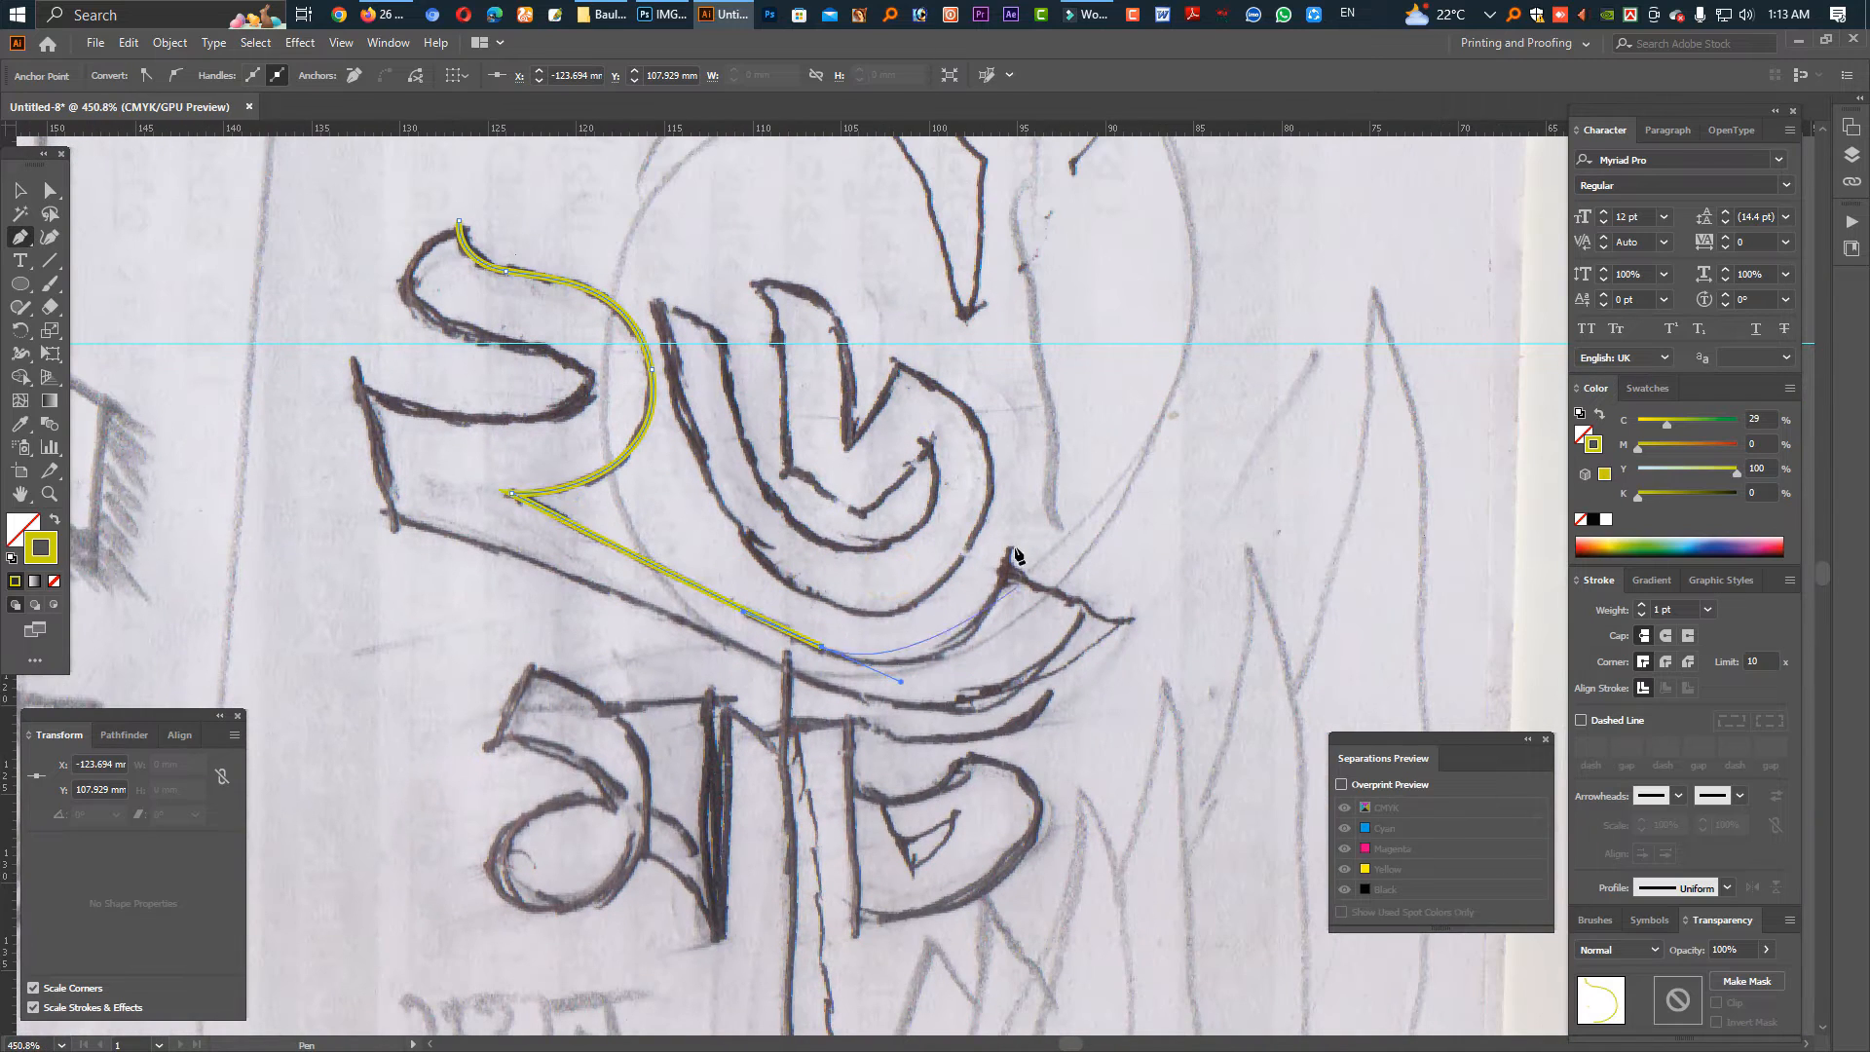
Continue the ২ outline around the pointed tail and back along the lower edge to its lower-left corner.
left_click_drag(1011, 552, 1013, 459)
left_click(1009, 554, "alt")
left_click_drag(1133, 621, 1235, 655)
left_click(1134, 622, "alt")
left_click_drag(812, 685, 620, 613)
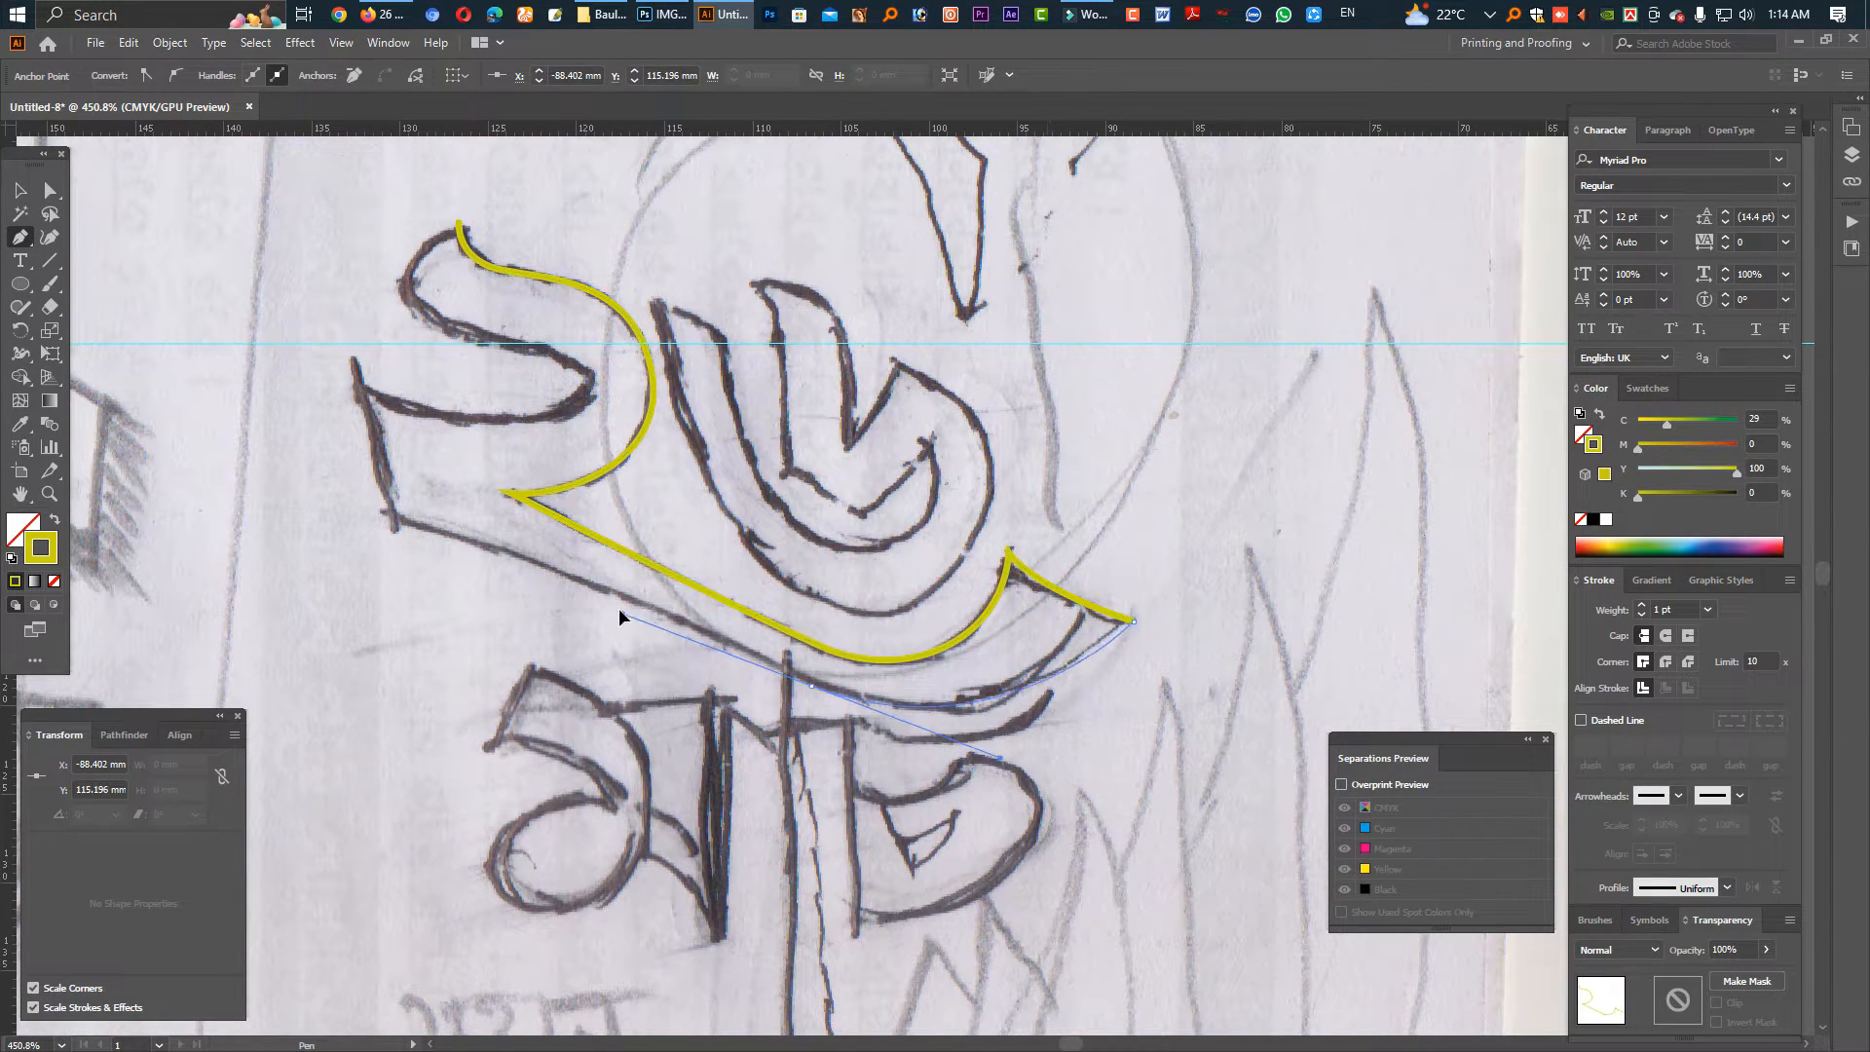
left_click_drag(392, 520, 548, 558)
left_click(393, 521, "alt")
Trace the left edge and inner hook of the ২ and close the path at its top tip.
left_click(356, 380)
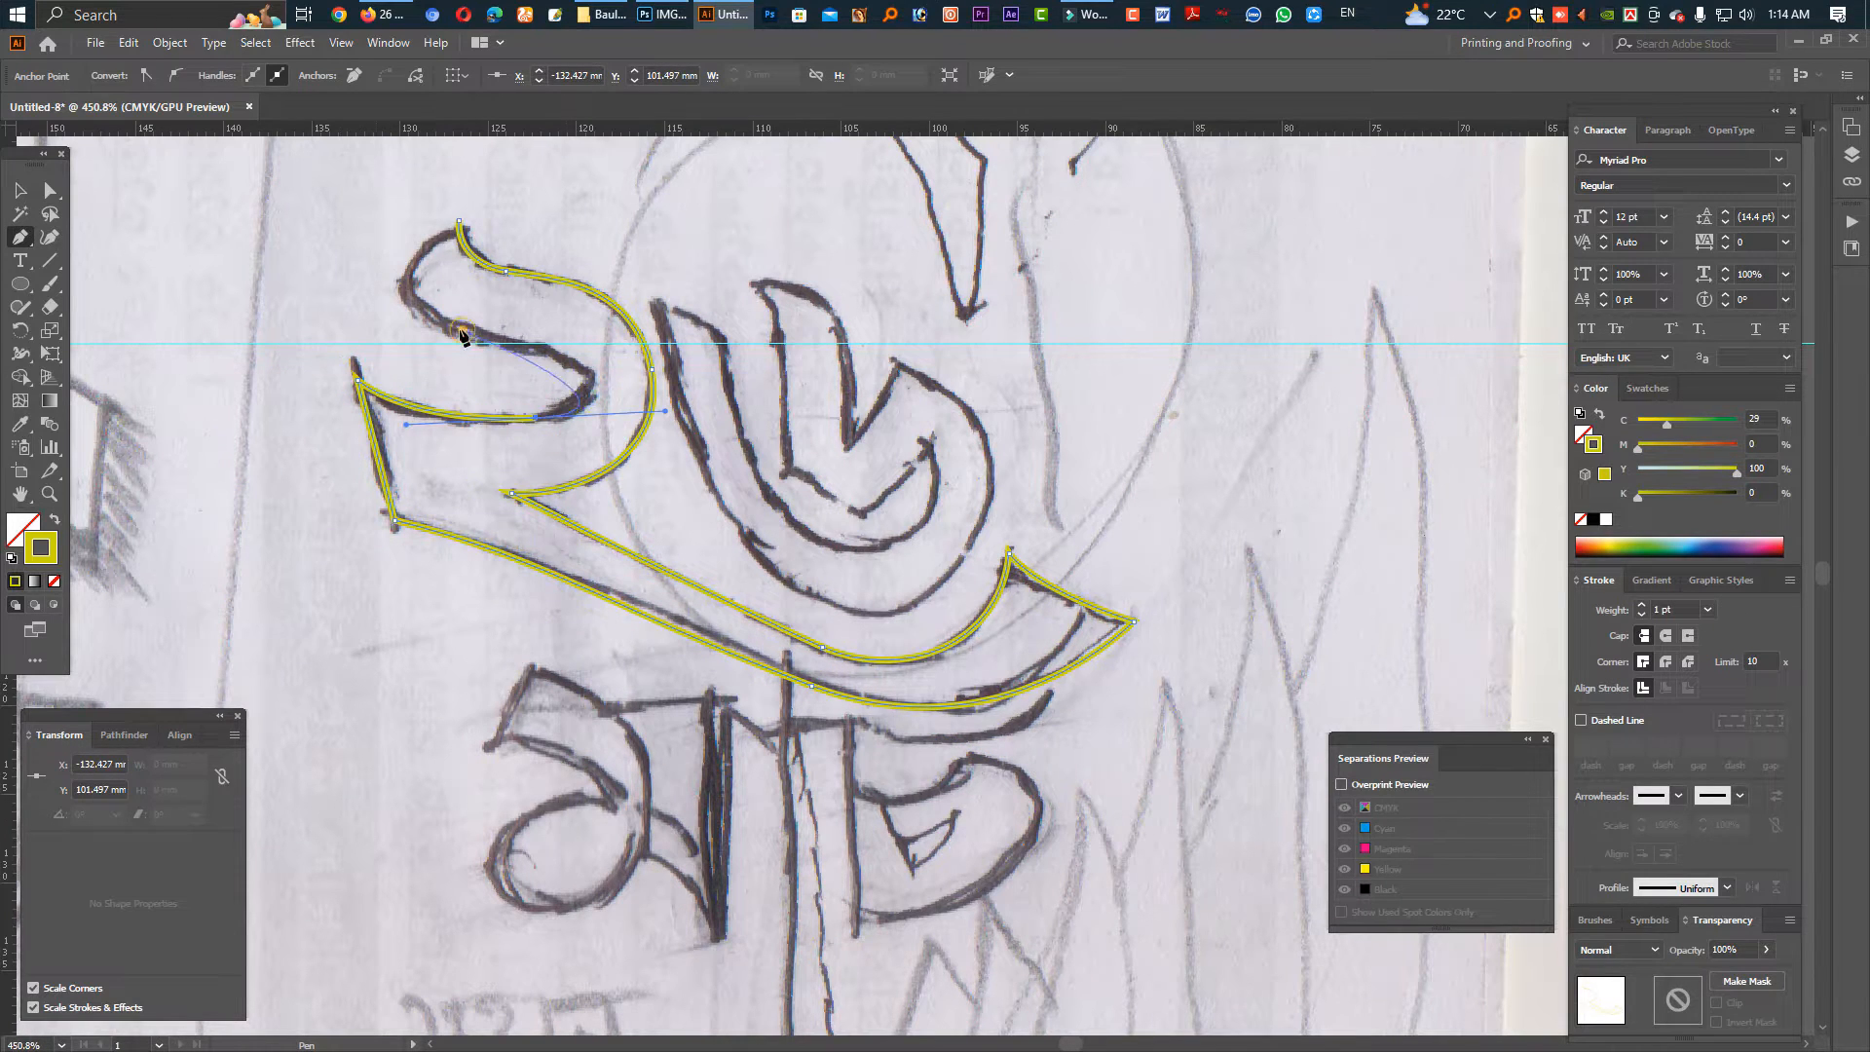
left_click_drag(513, 423, 619, 423)
left_click_drag(528, 346, 440, 324)
mouse_move(399, 261)
left_mouse_down()
mouse_move(412, 204)
mouse_move(399, 283)
left_mouse_up()
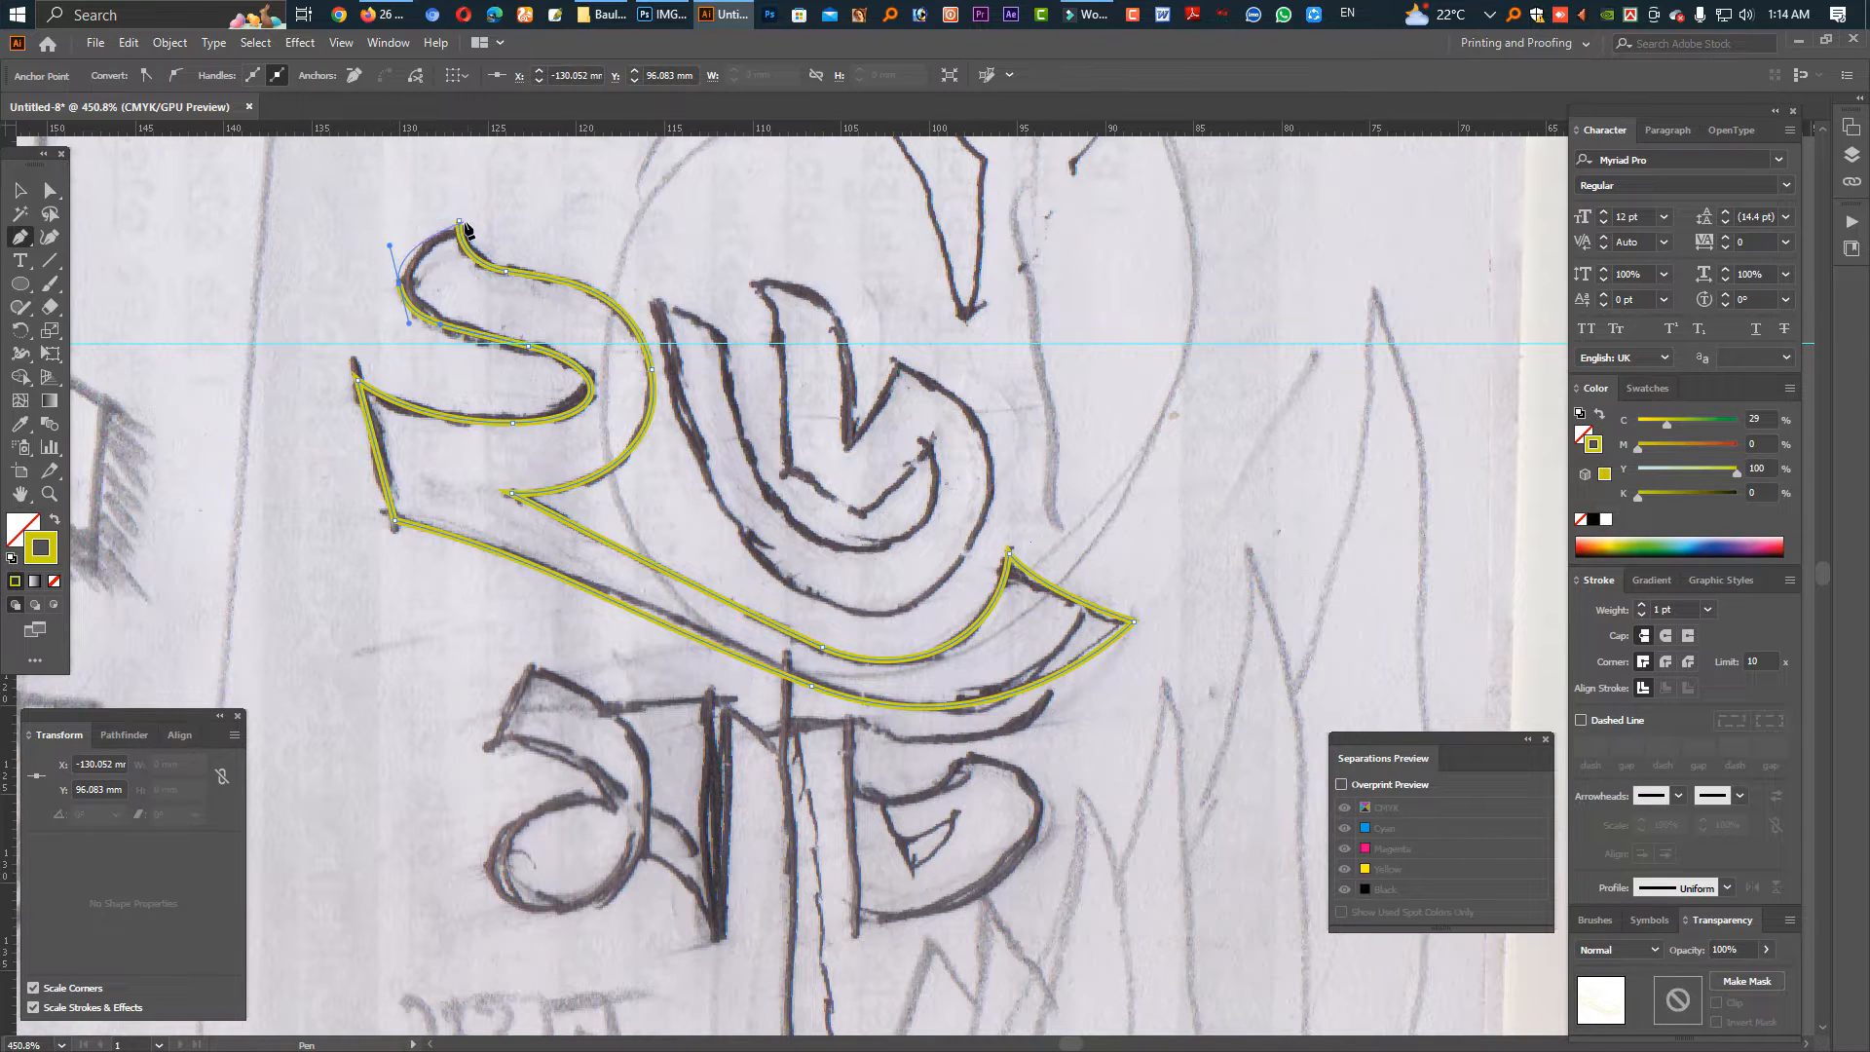
left_click(459, 222)
Trace the outer contour of the numeral ৬ from its middle stroke around the bowl to the upper-left tip.
left_click(763, 278)
left_click_drag(850, 336, 858, 400)
left_click(850, 451)
left_click(904, 358)
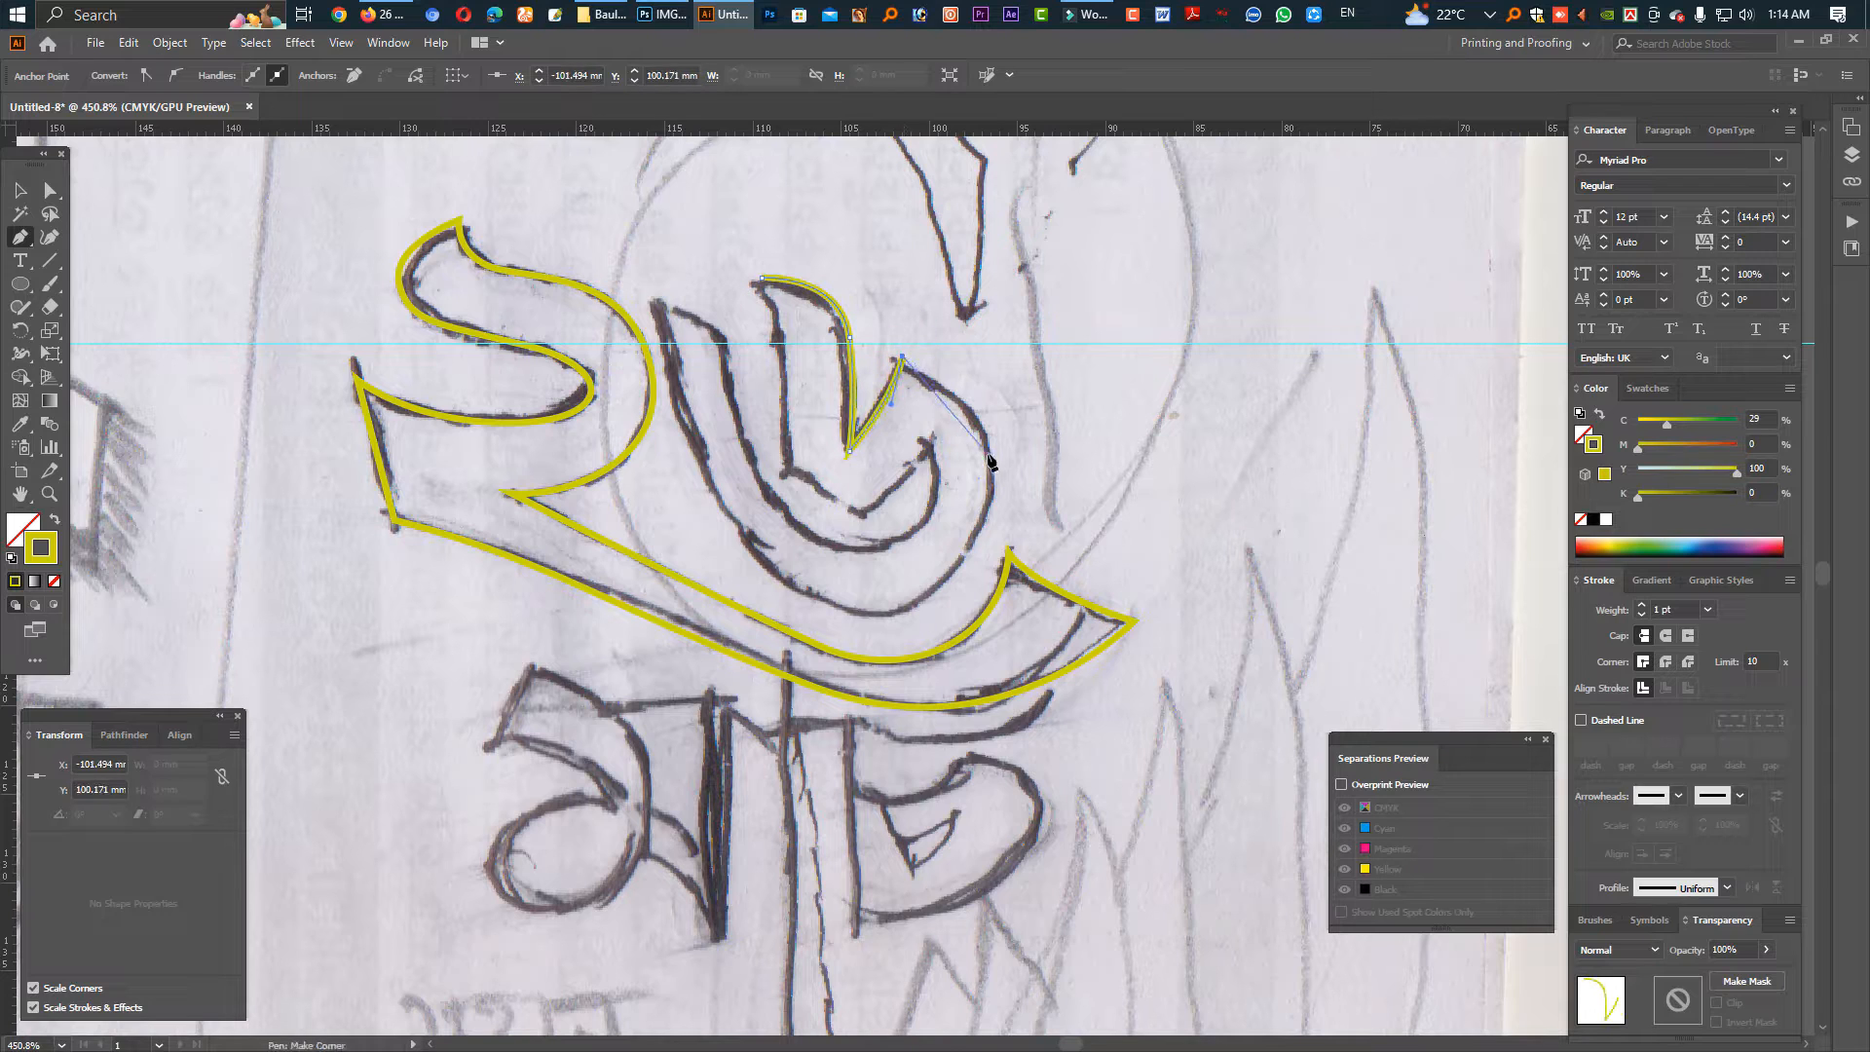
left_click_drag(988, 452, 998, 518)
left_click_drag(864, 614, 767, 599)
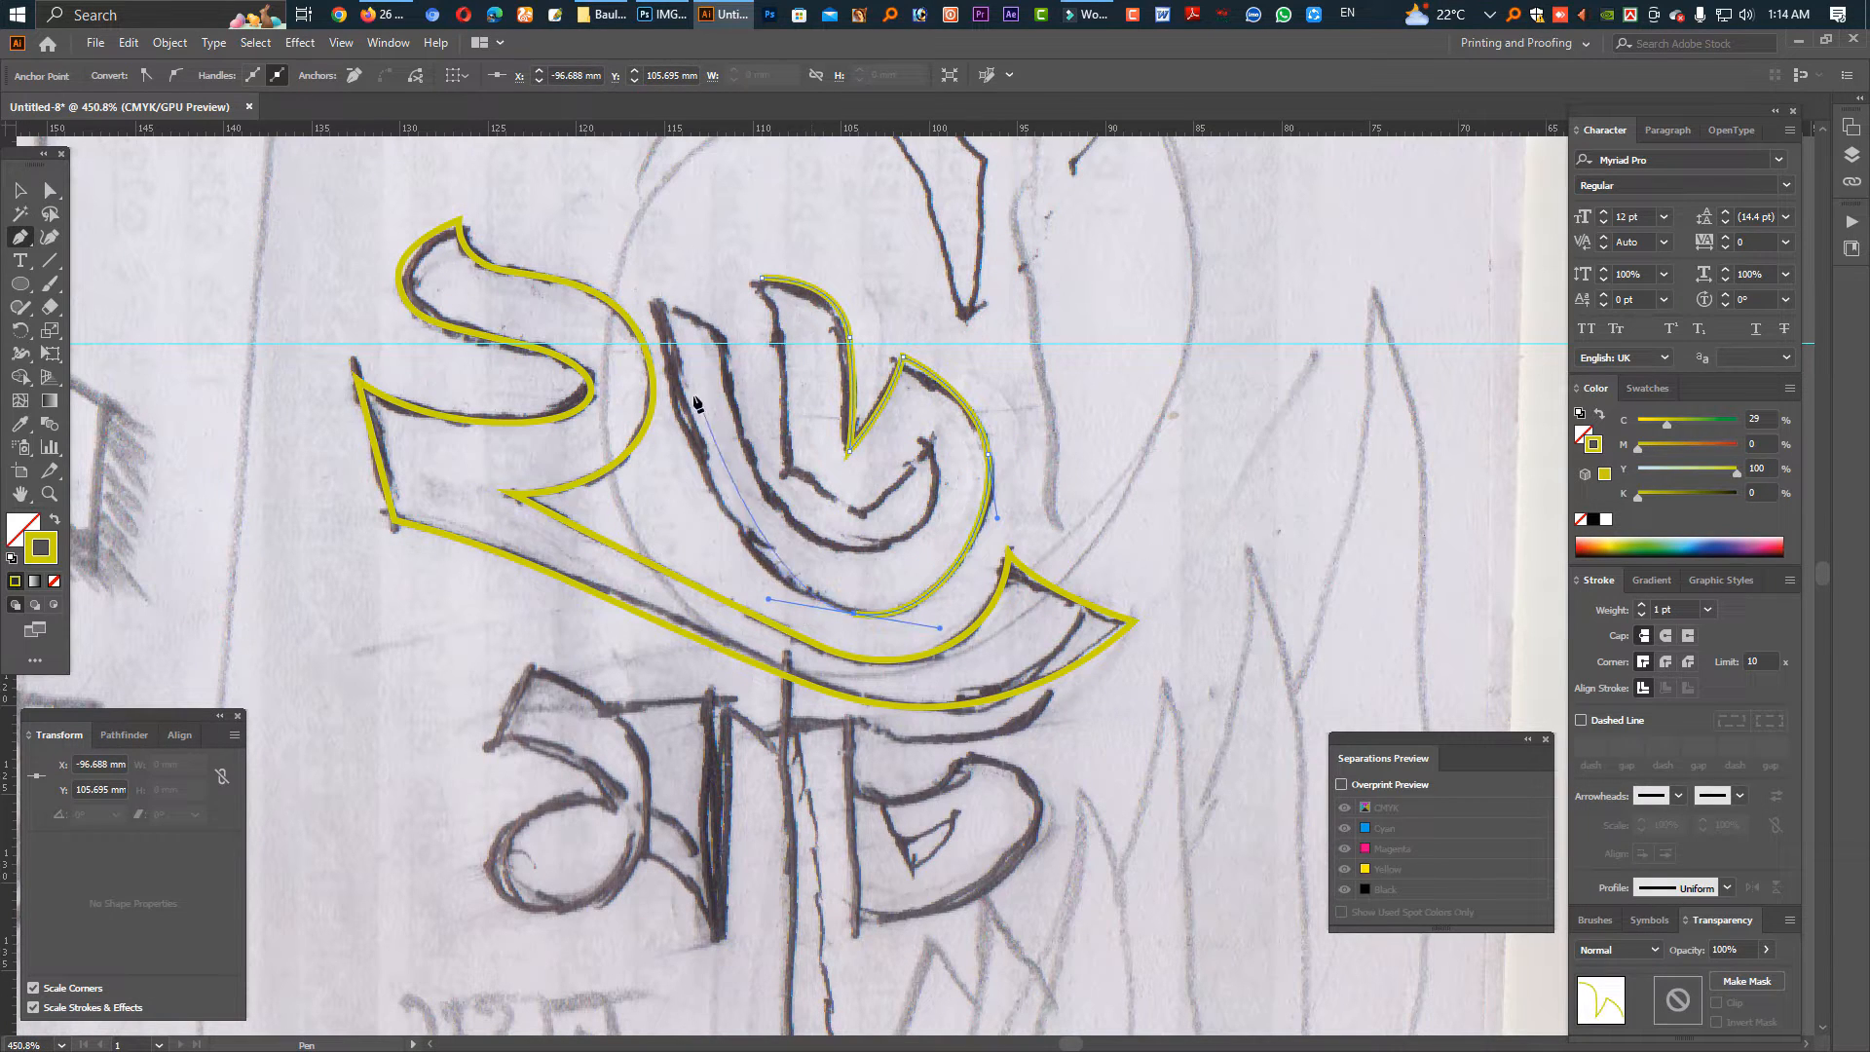
left_click_drag(687, 413, 730, 359)
left_click(637, 290)
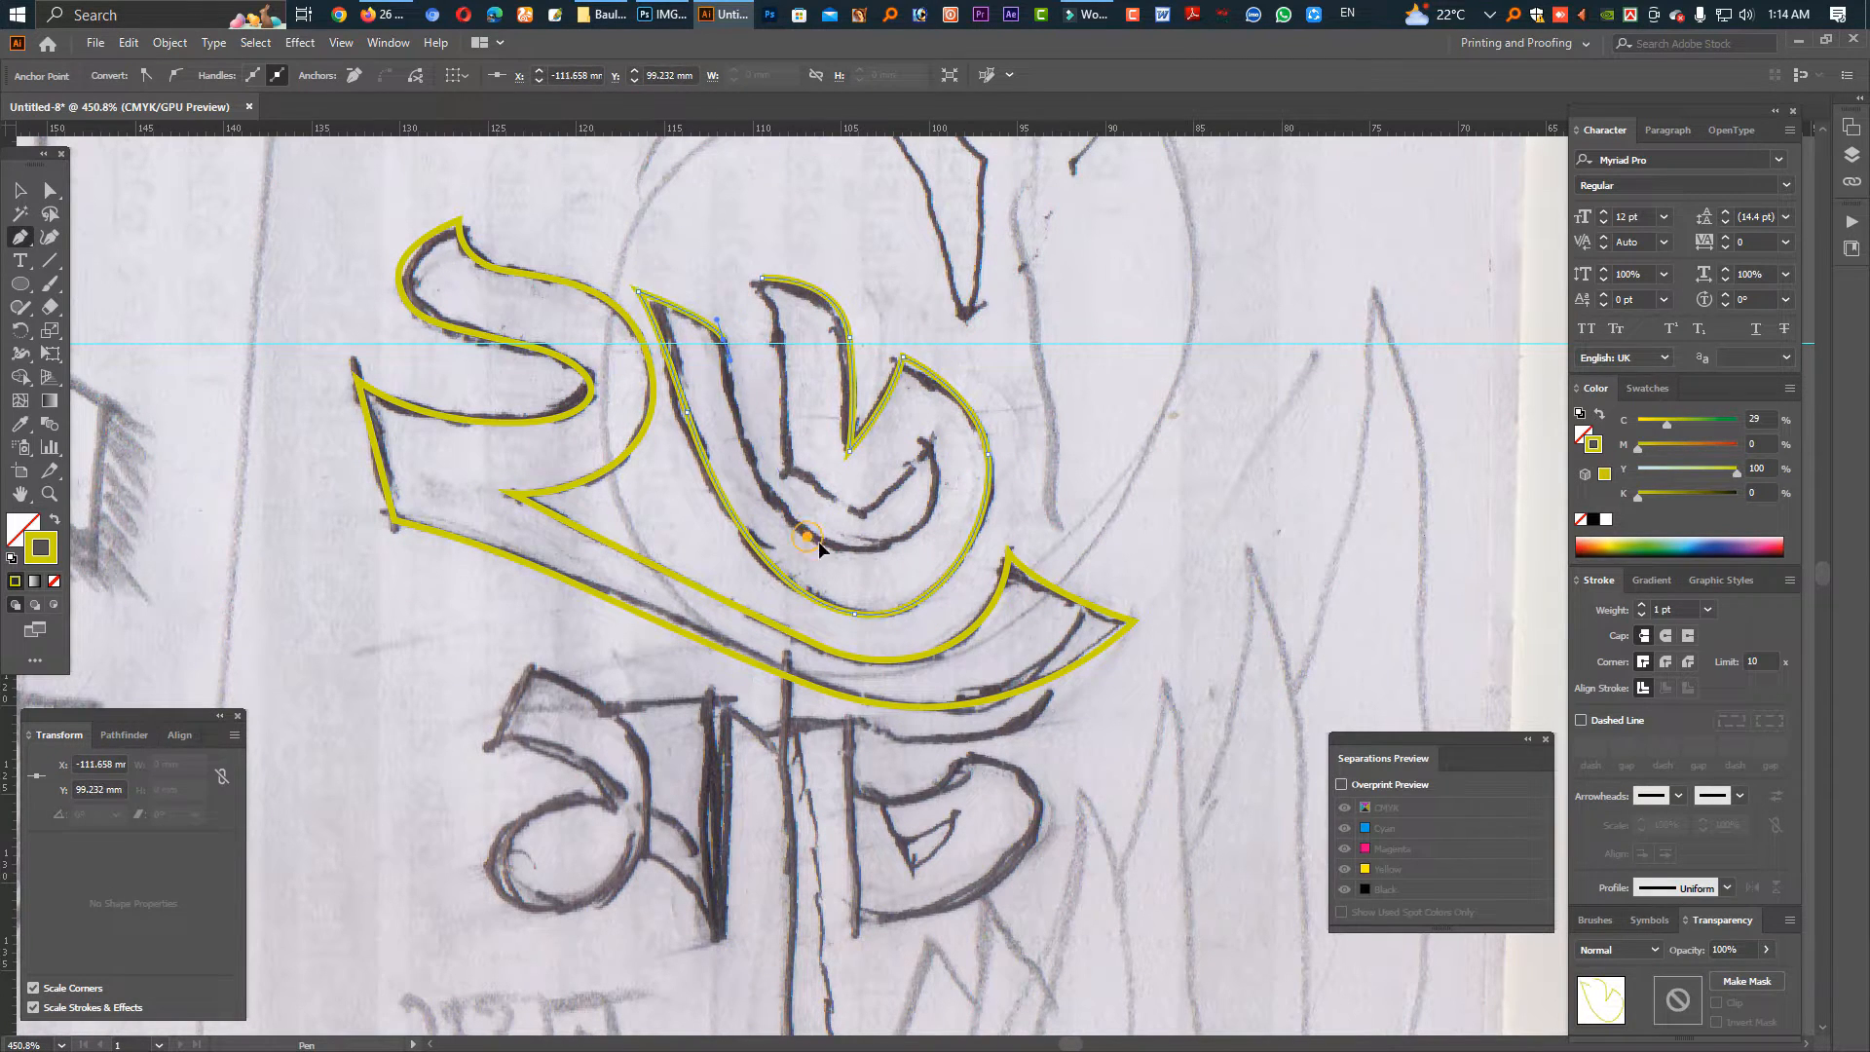
Trace the inner curve and centre notch of the ৬ and close its outline at the middle stroke's top.
left_click_drag(807, 536, 902, 611)
key("Escape")
left_click_drag(798, 525, 878, 583)
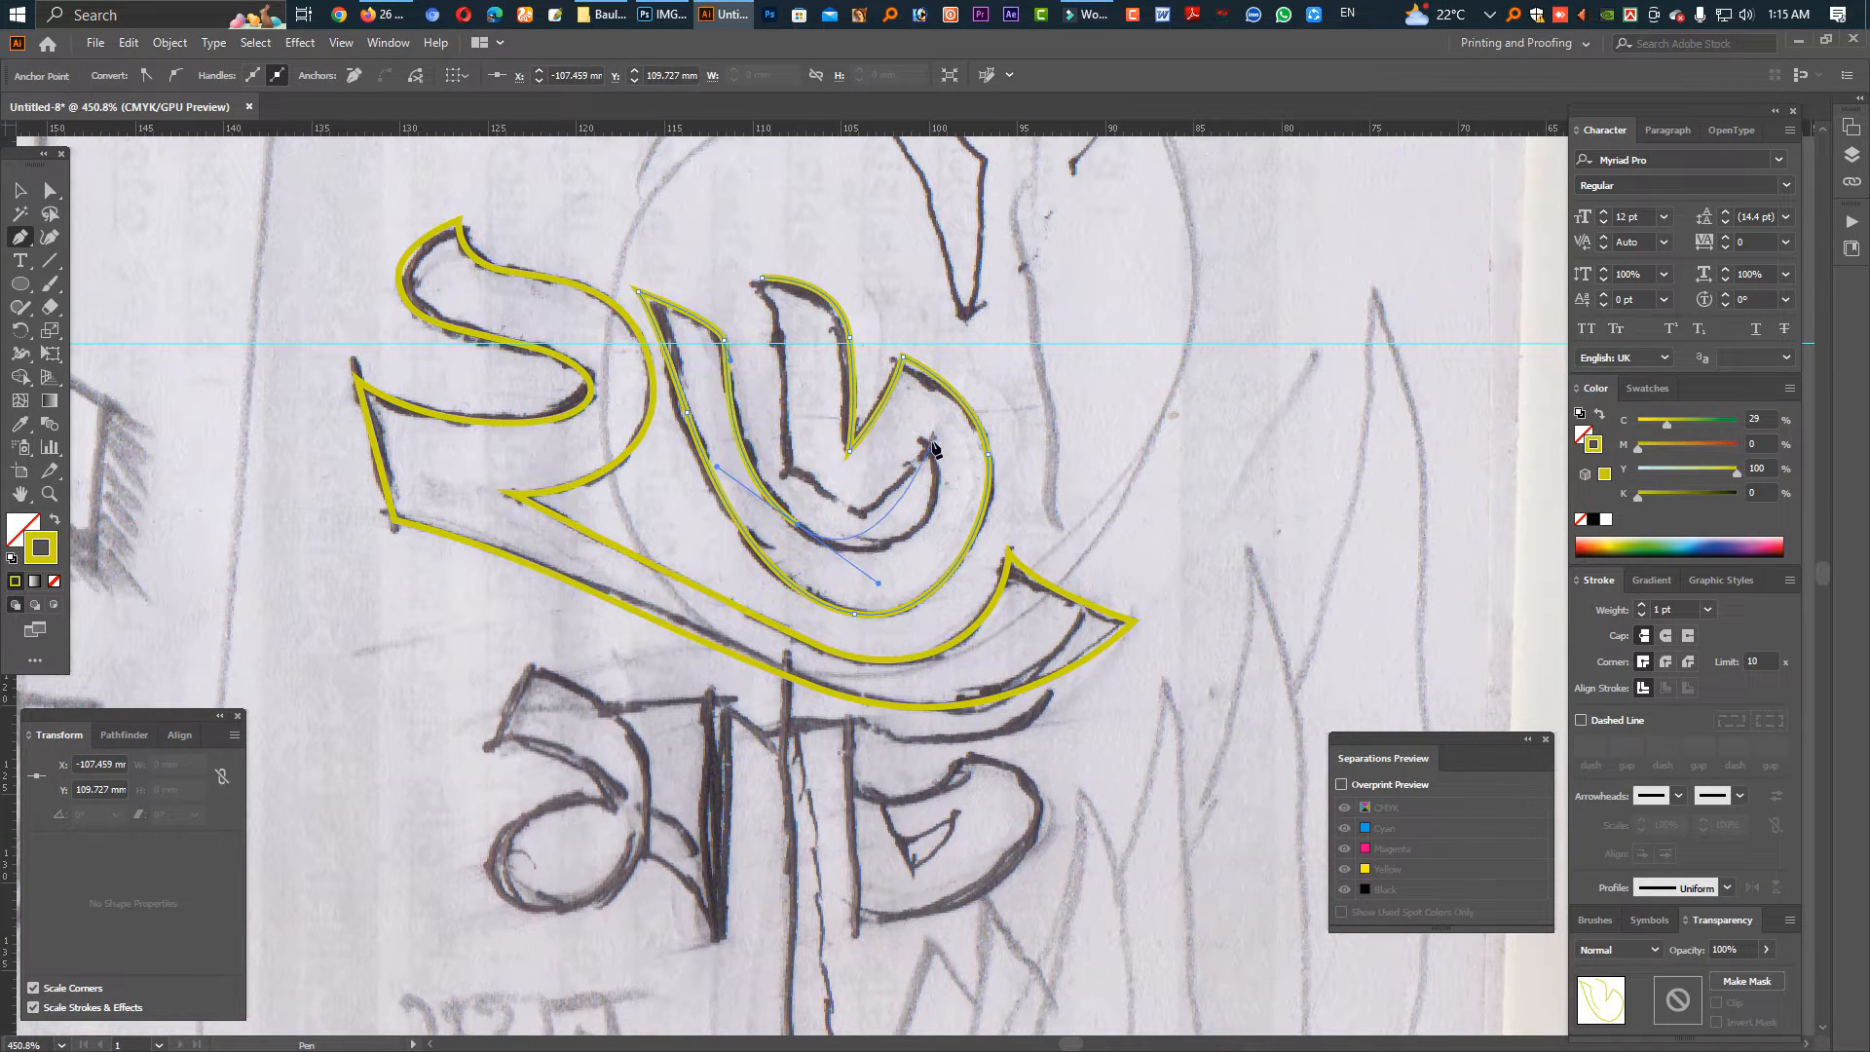
mouse_move(933, 439)
left_mouse_down()
mouse_move(909, 343)
mouse_move(916, 390)
left_mouse_up()
left_click(861, 513)
left_click(787, 471)
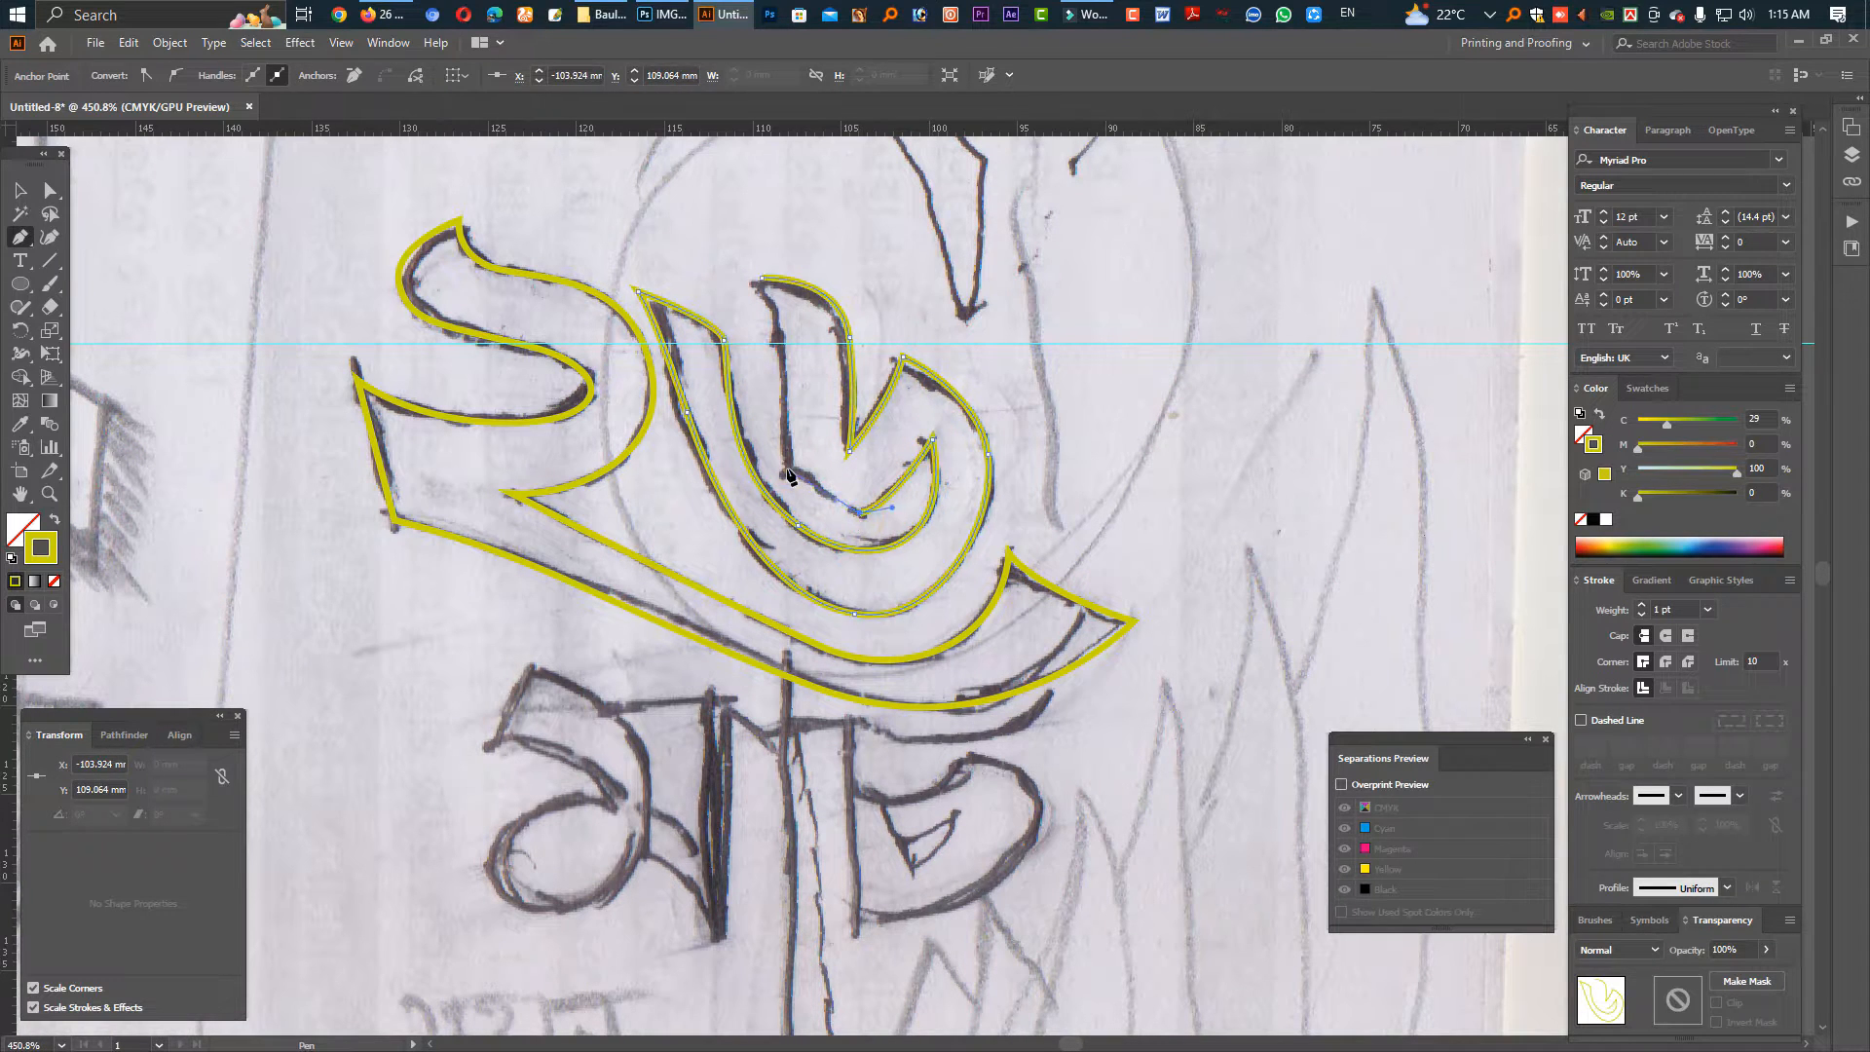
left_click(770, 308)
left_click_drag(771, 301, 720, 224)
key("ctrl+z")
Give both traced numerals the yellow-green fill and no stroke.
left_click_drag(1112, 316, 1013, 319)
left_click(27, 191)
left_click_drag(836, 237, 984, 380)
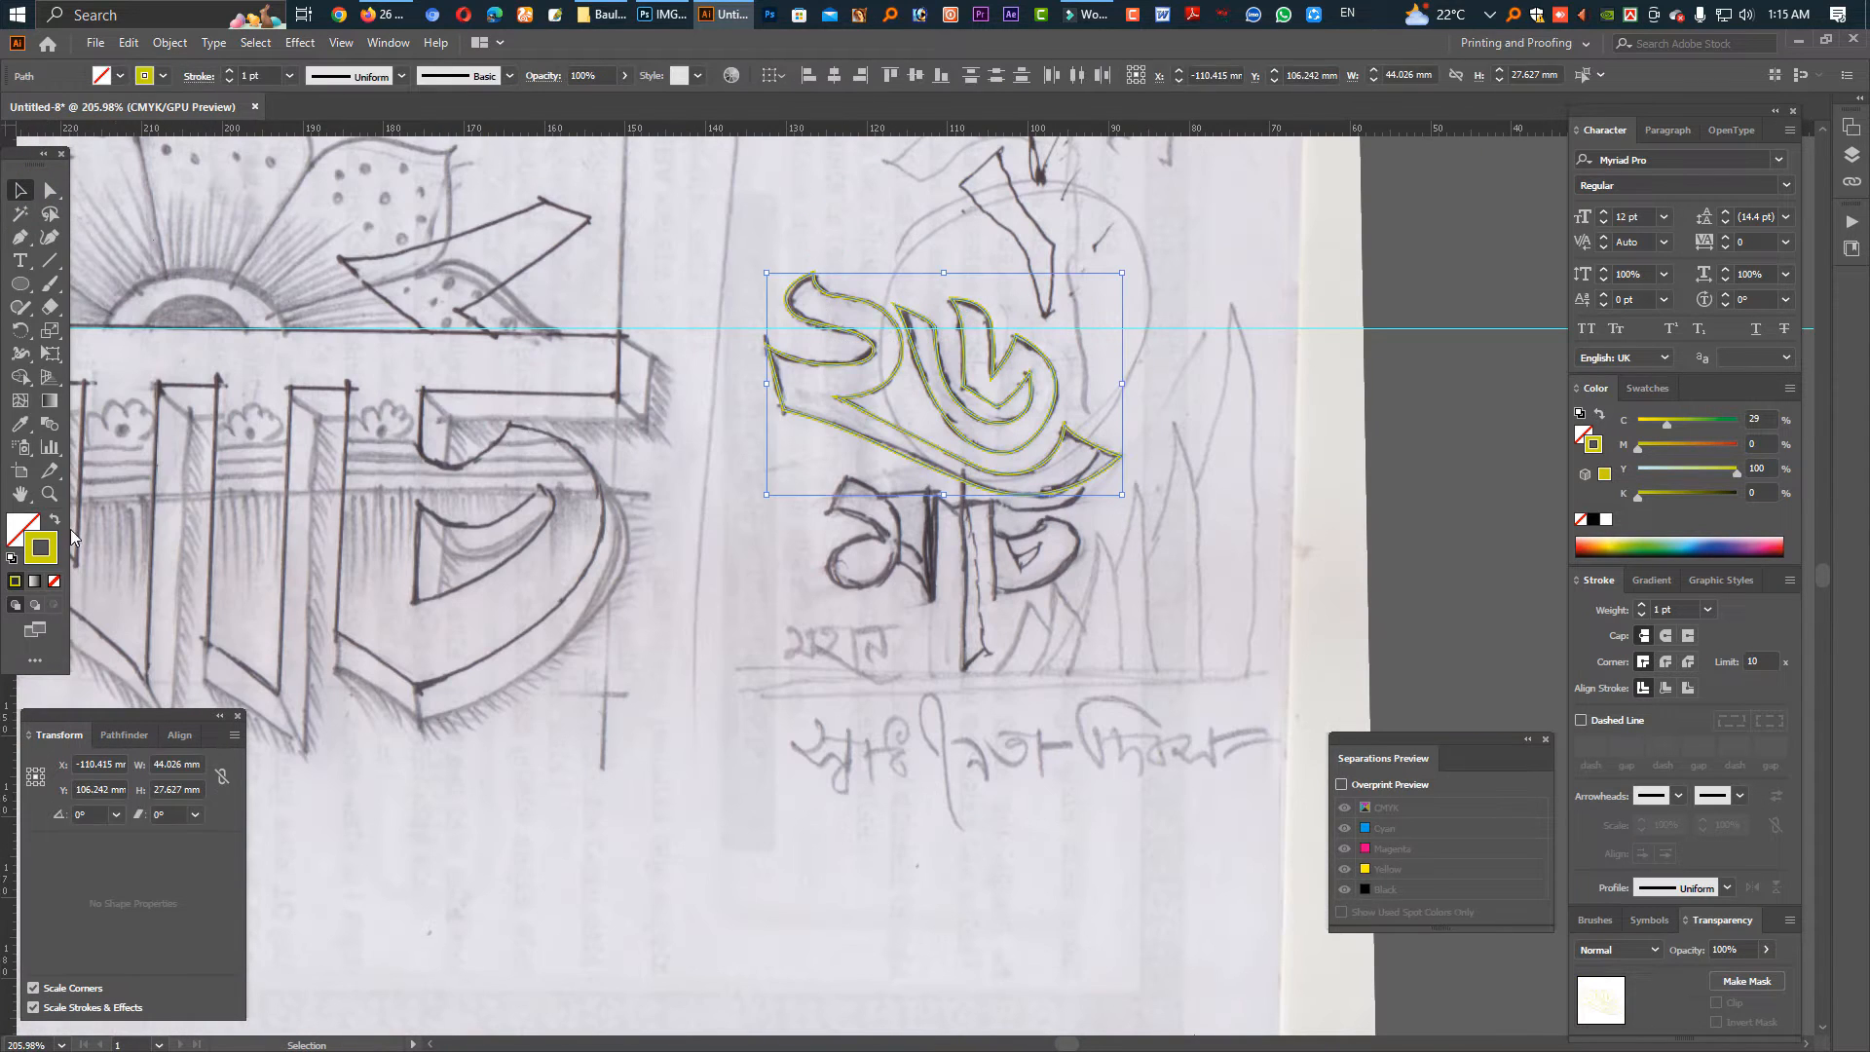
key("shift+x")
Move both filled numerals horizontally about 65.5 mm to the right, clear of the sketched lettering.
left_click(1071, 534)
left_click_drag(1031, 271, 729, 498)
left_click_drag(623, 468, 1151, 468)
Refine the inner curve of the ৬ by adjusting the direction handles of its lower anchor point.
left_click_drag(1148, 391, 1357, 666)
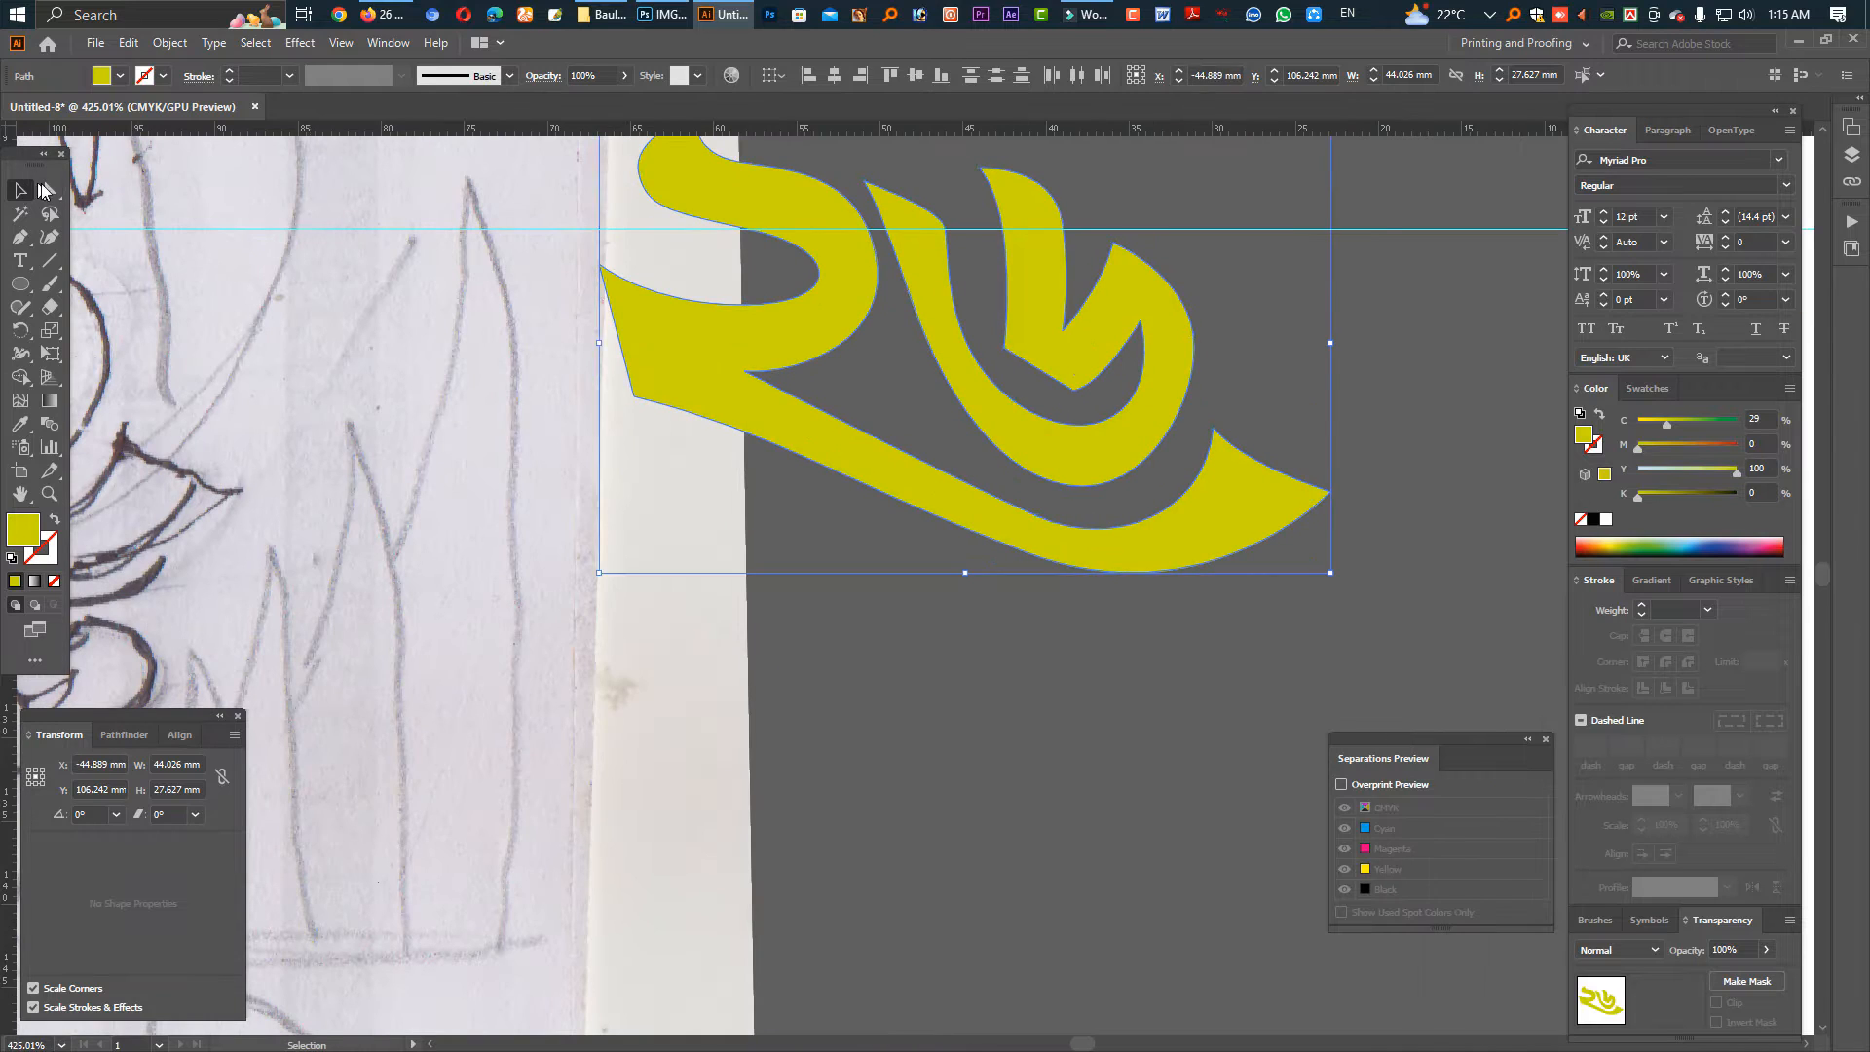
key("a")
key("ctrl+shift+a")
left_click(1010, 396)
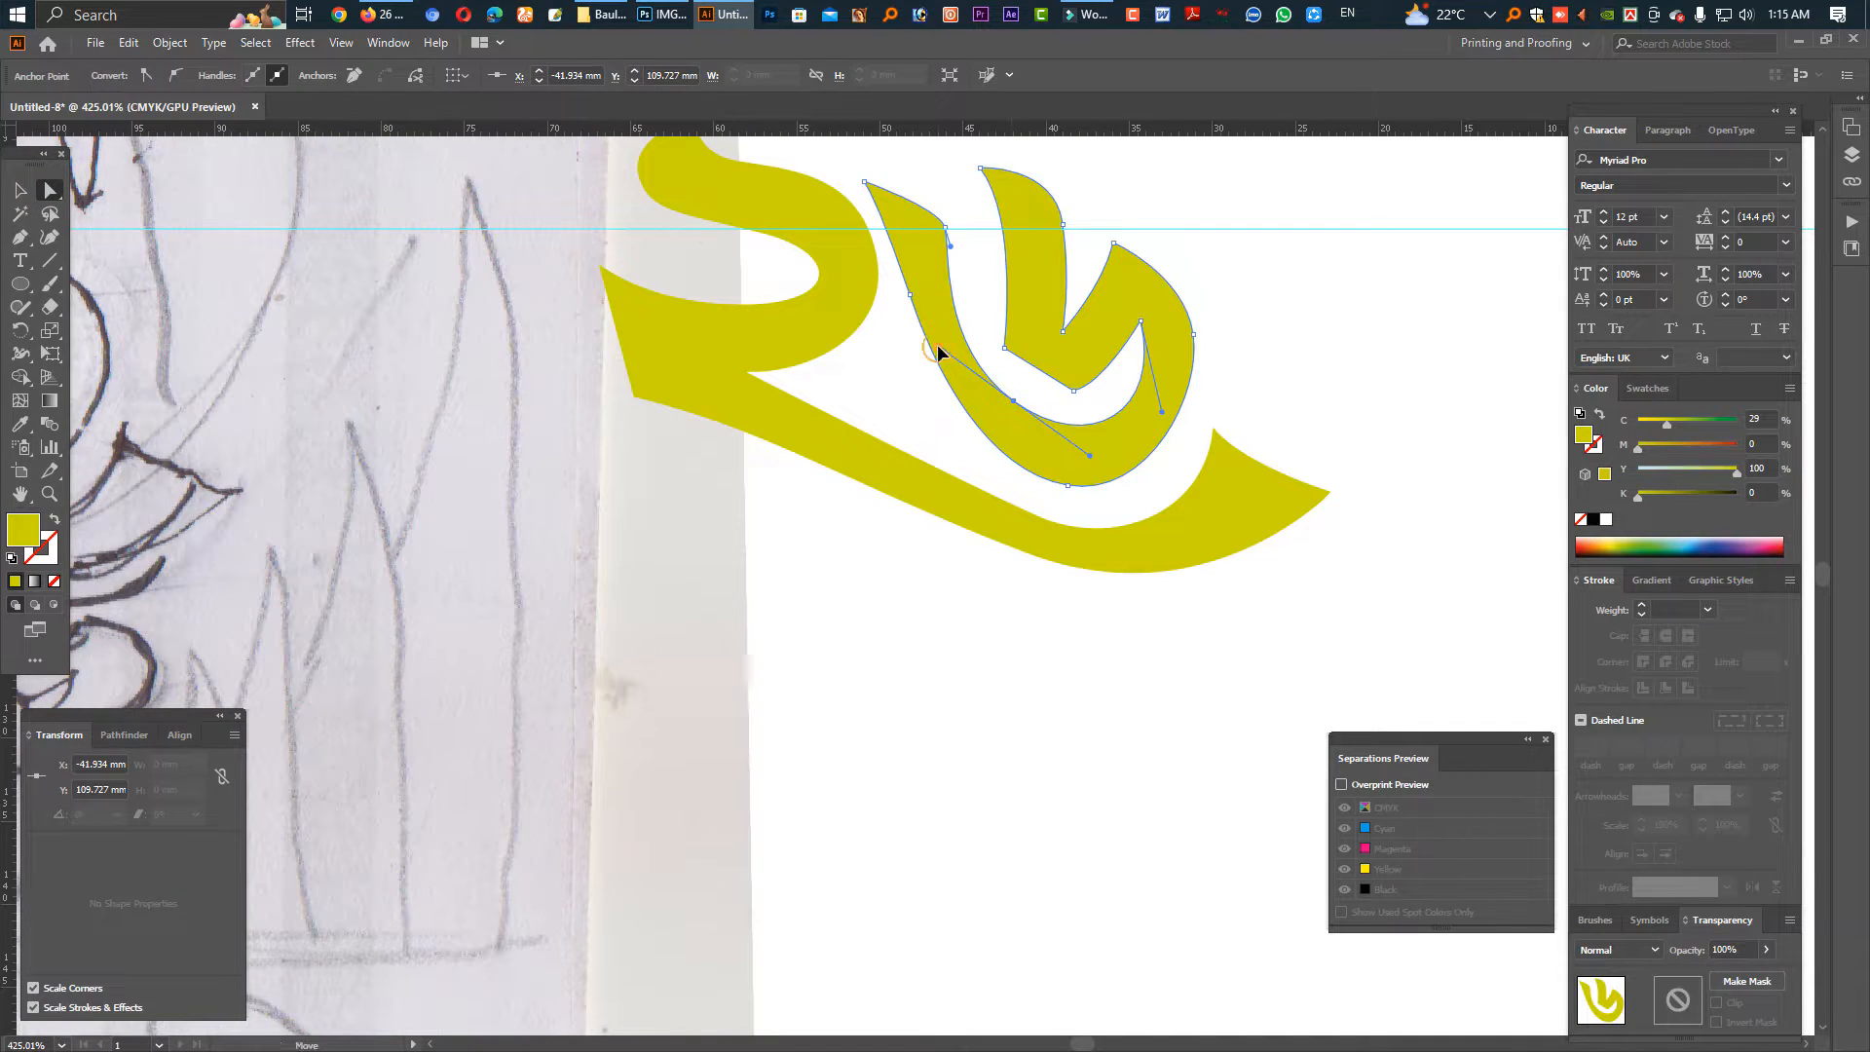
left_click_drag(938, 349, 946, 342)
left_click_drag(1086, 468, 1072, 456)
key("ctrl+z")
left_click(1078, 410)
left_click(1075, 427)
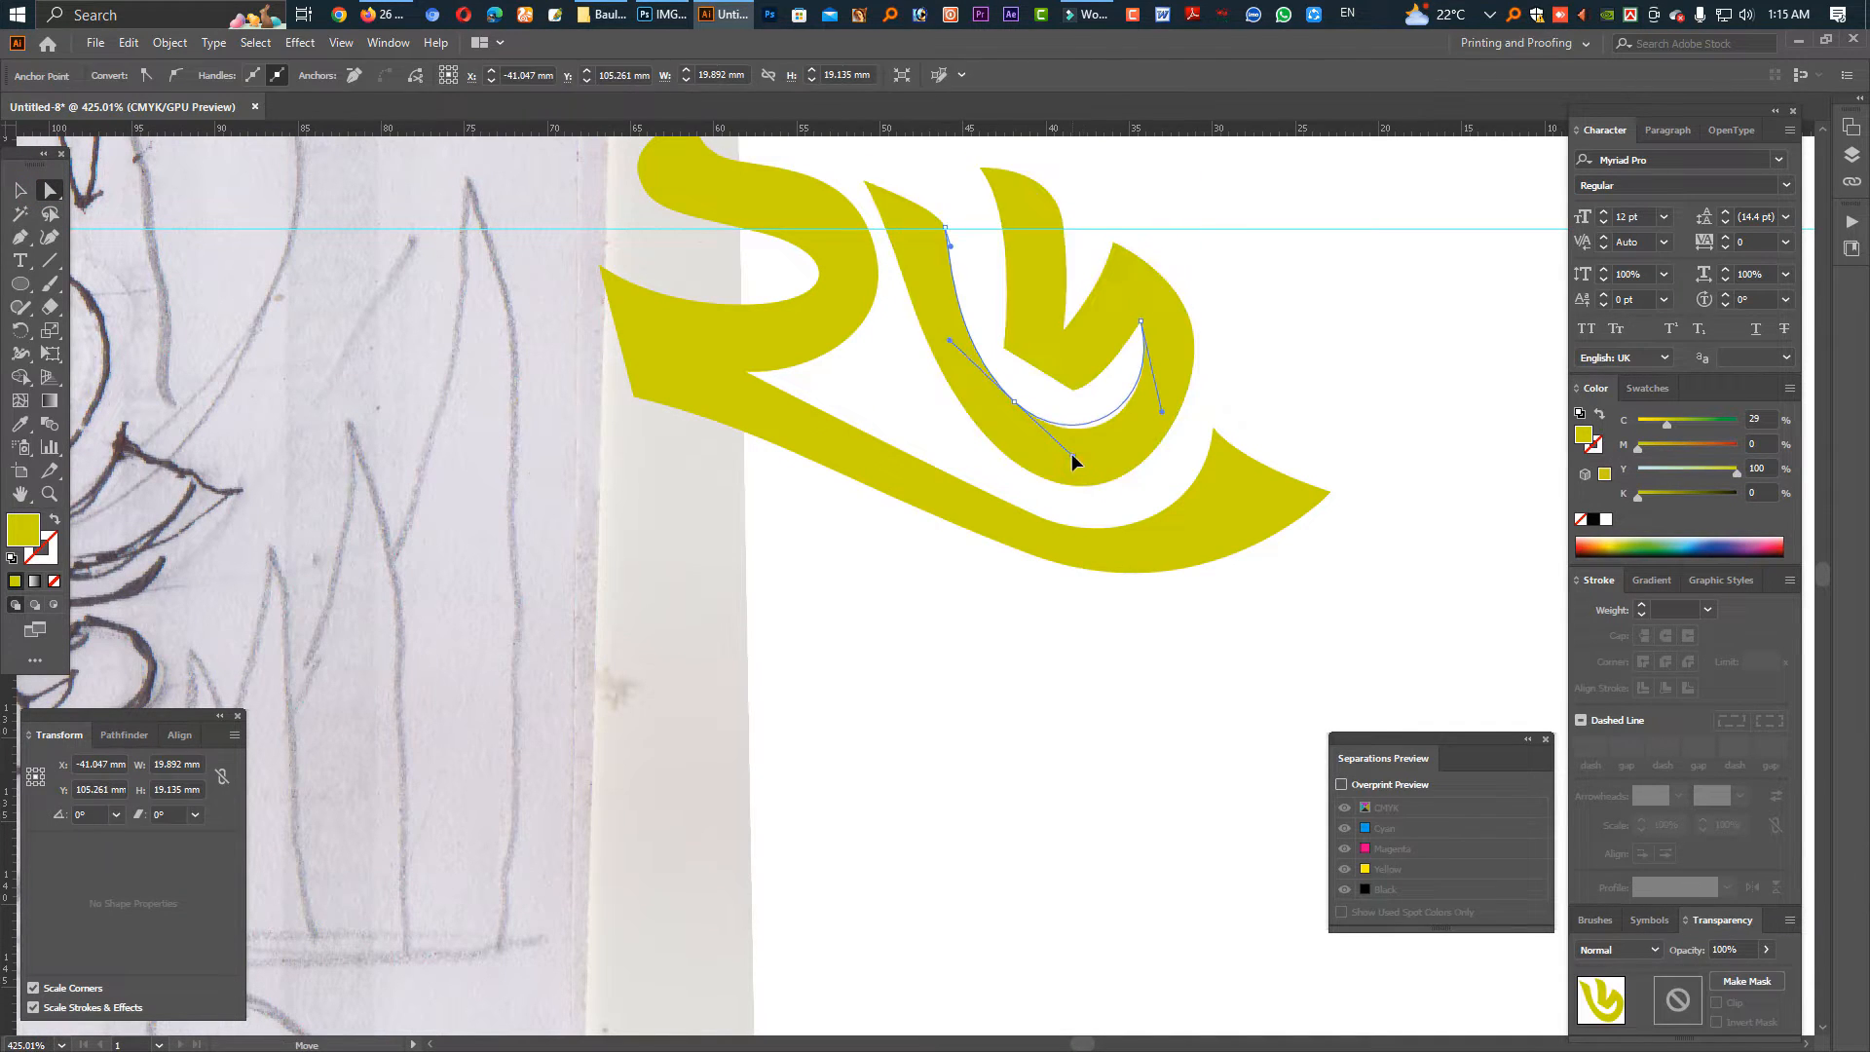
Reshape the outer lower curve of the ৬ by adjusting the handle of its bottom anchor.
left_click(1069, 485)
left_click_drag(1155, 511, 1176, 500)
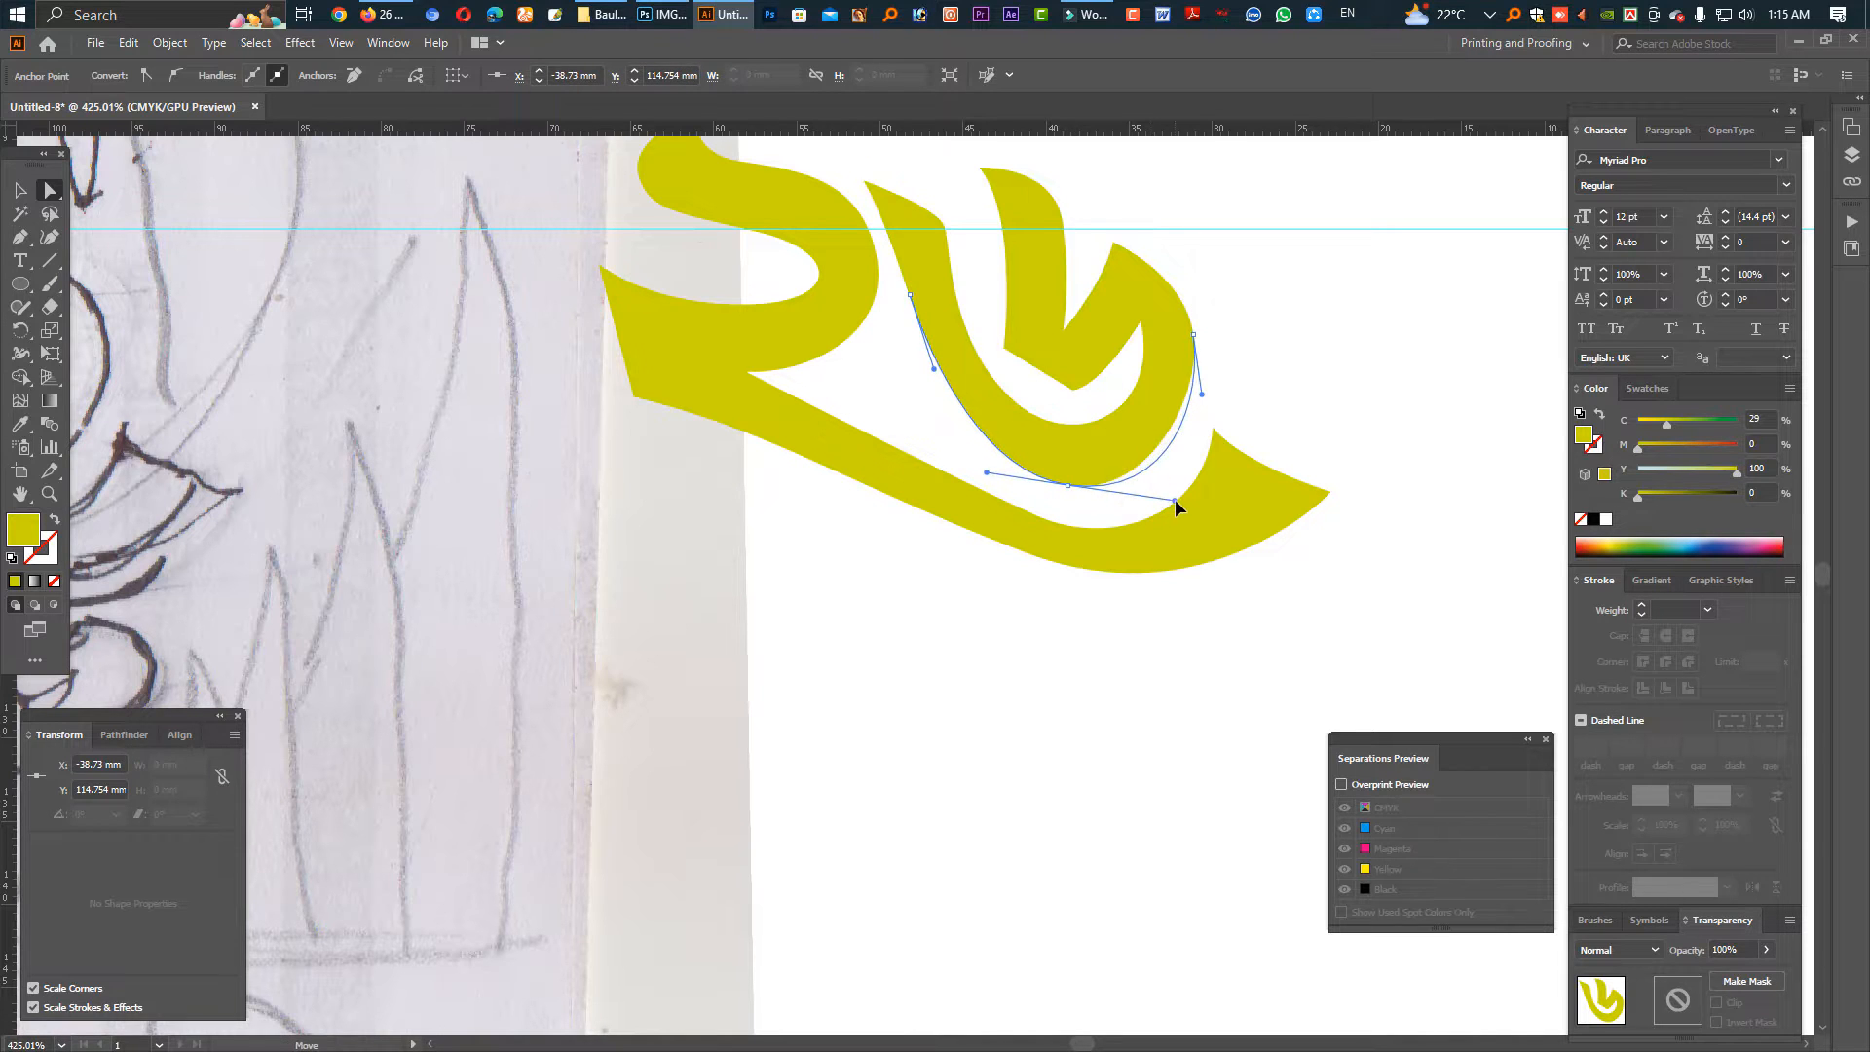
left_click(1232, 385)
left_click(1177, 284)
Smooth the upper-right curve of the ২ by adjusting the direction handles of its anchor points.
key("v")
scroll(924, 555, "down", 4)
left_click_drag(1078, 610, 842, 394)
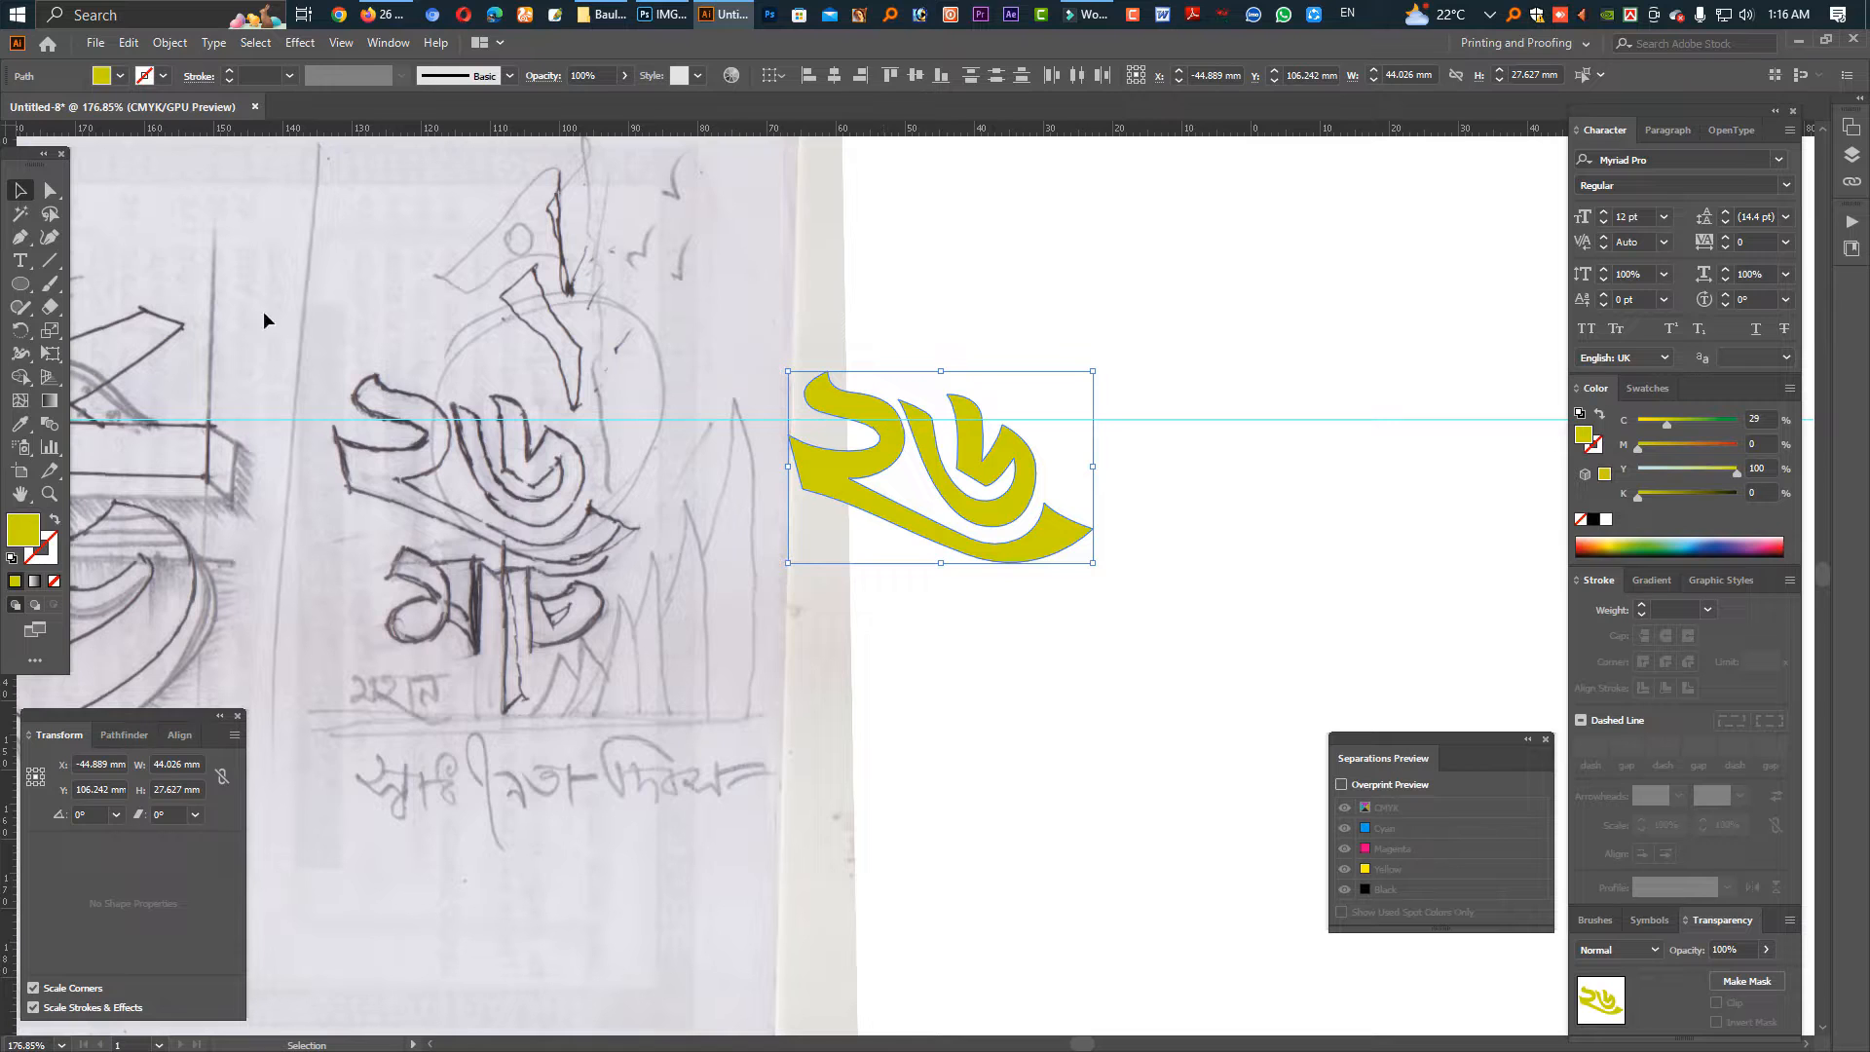
left_click(48, 192)
left_click_drag(753, 353, 1135, 624)
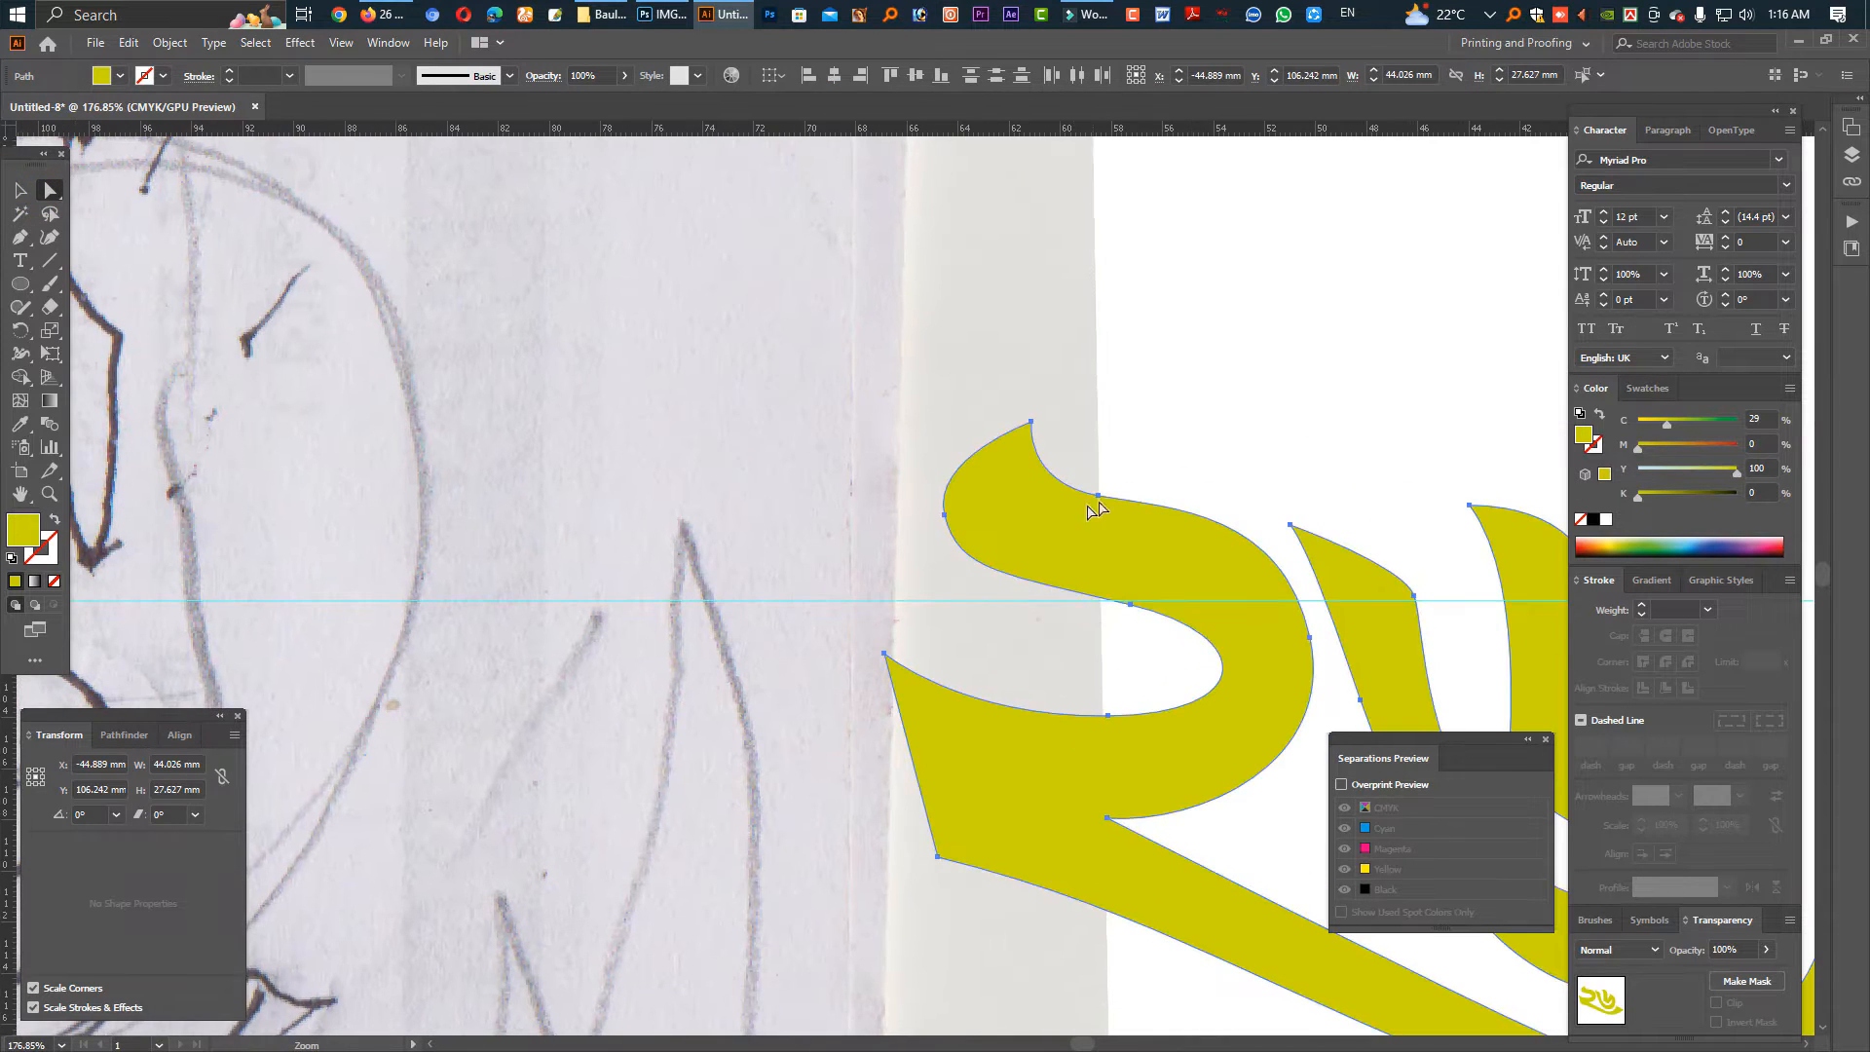
left_click(1201, 462)
left_click(1266, 554)
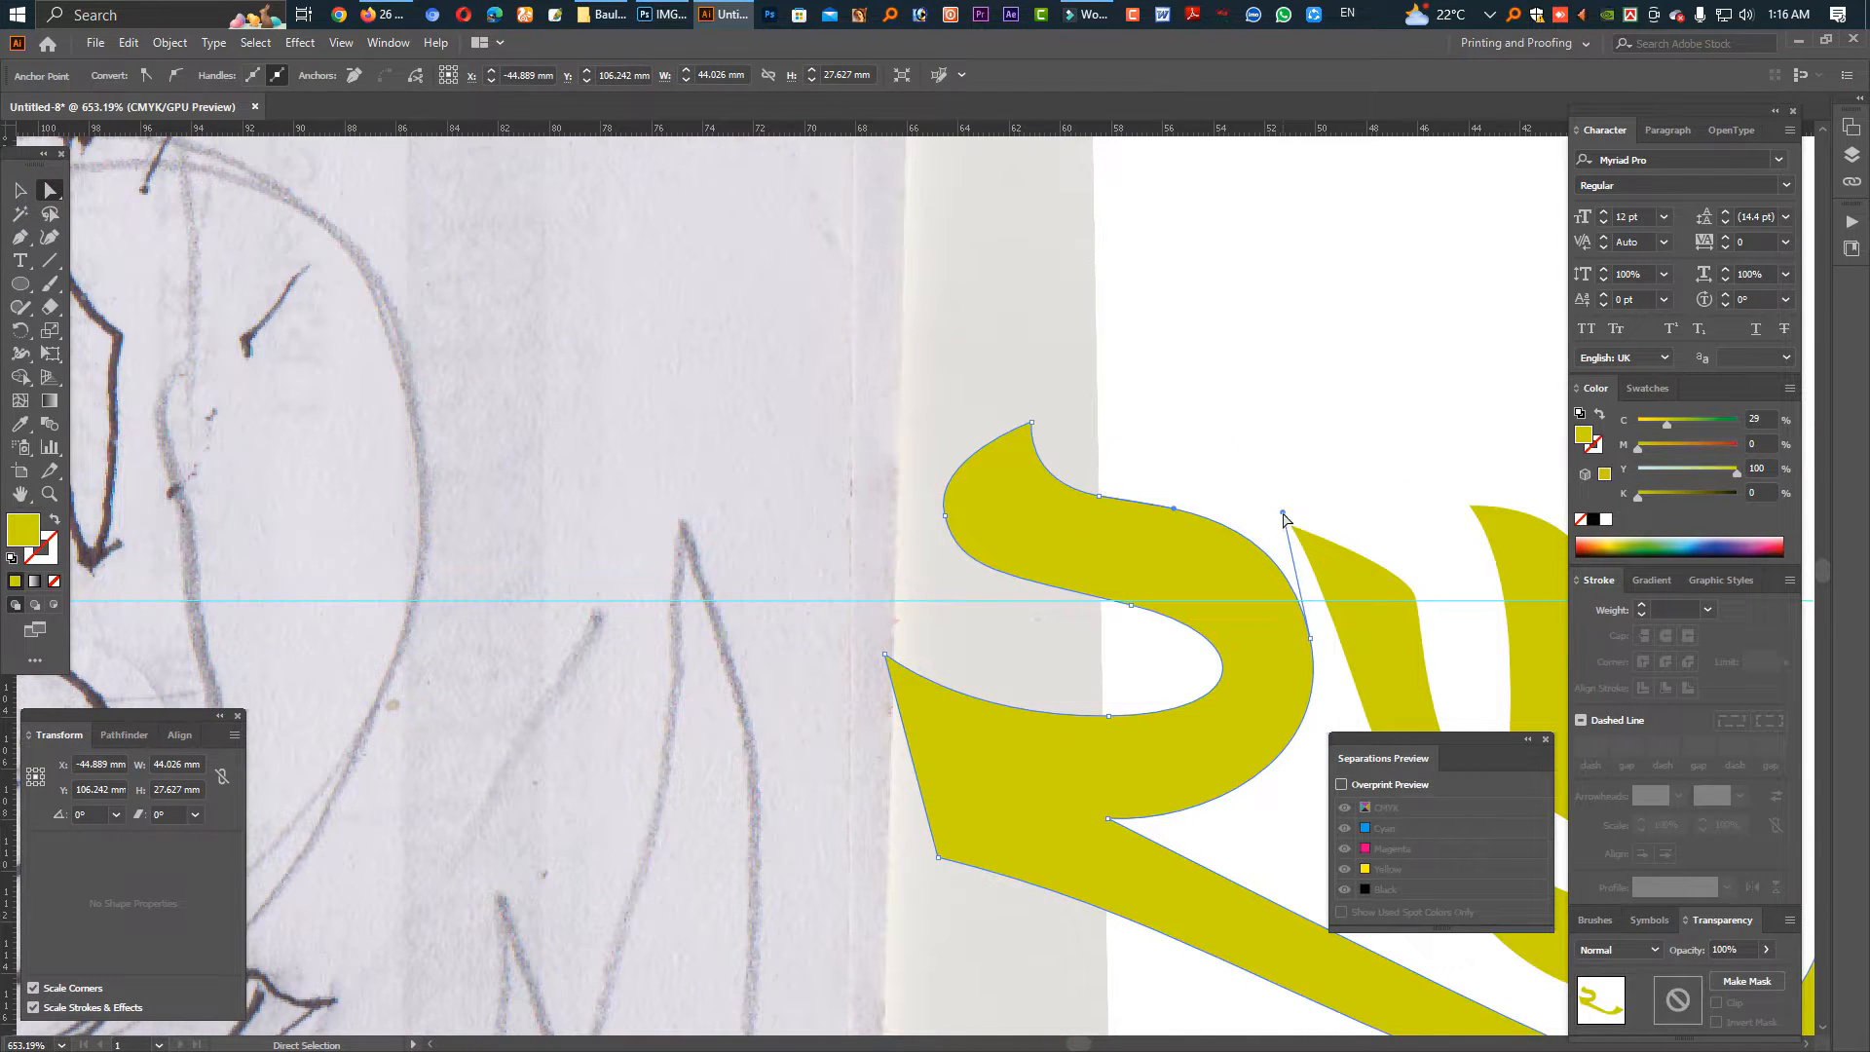
left_click(1282, 514)
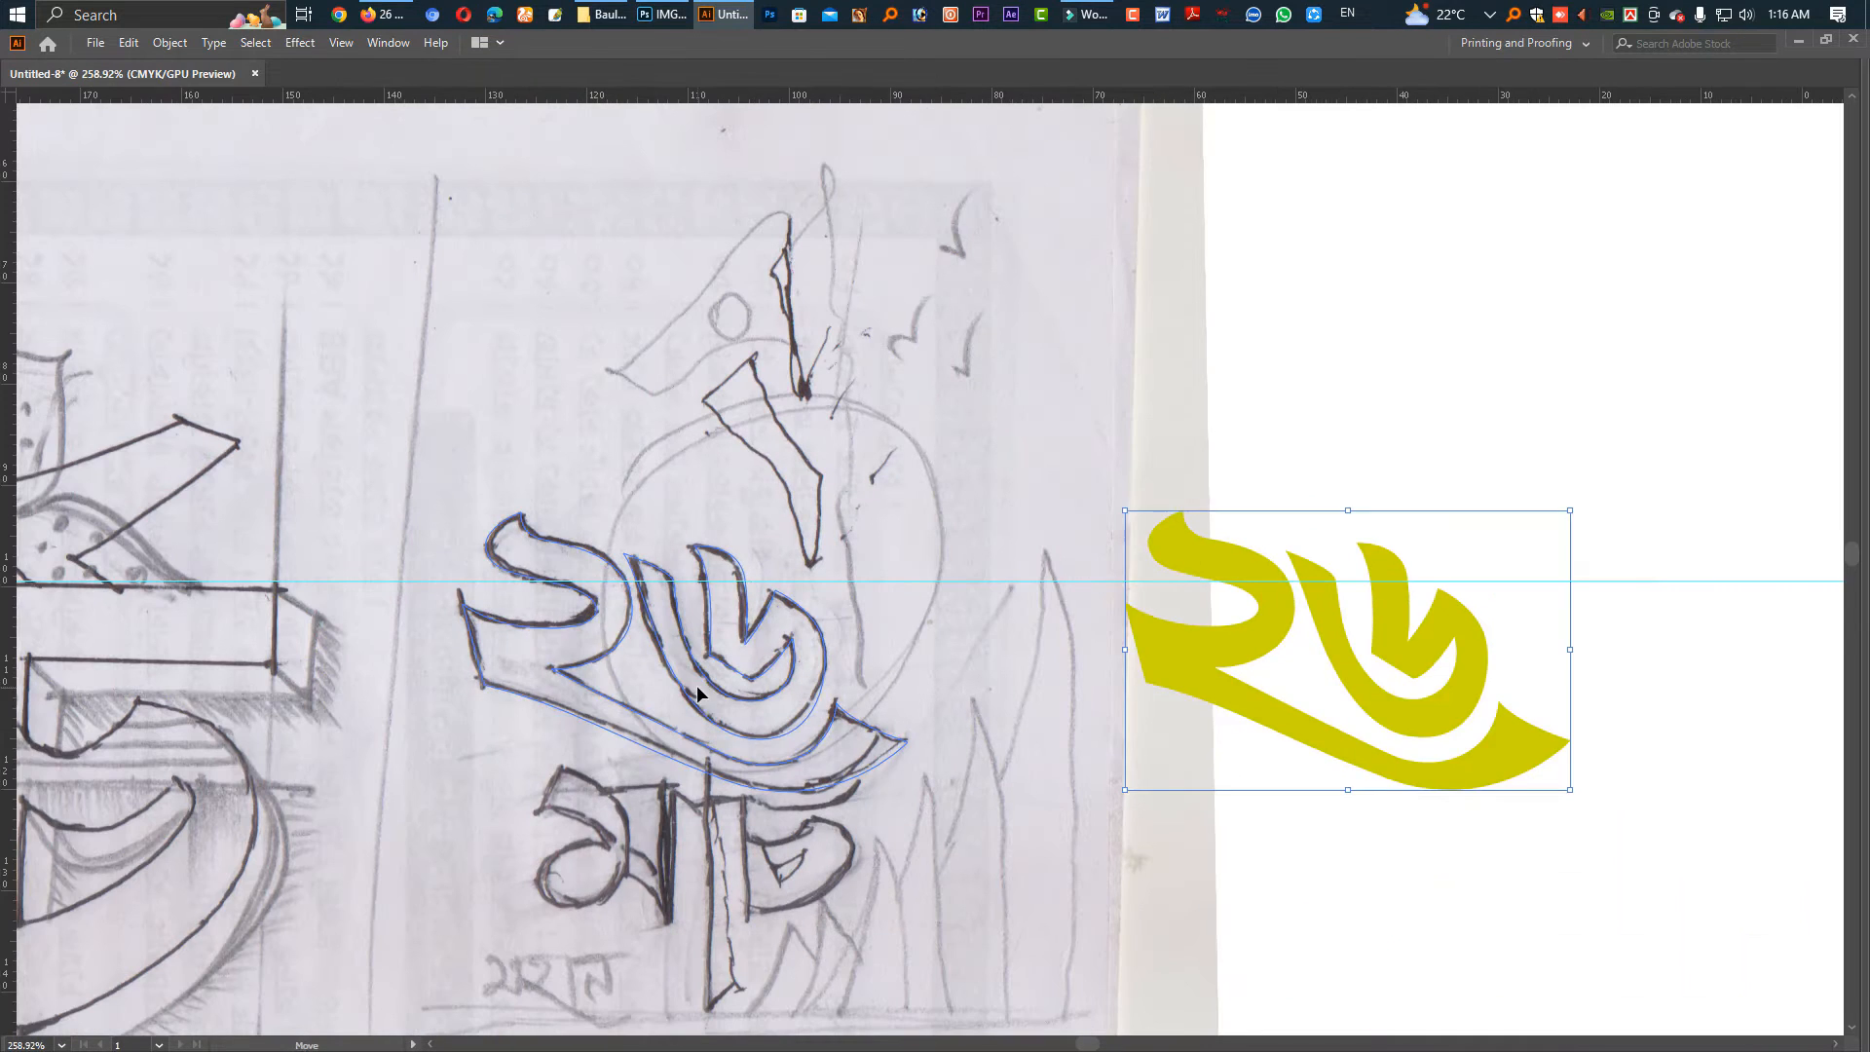
Move both filled numerals back over their pencil outlines in the sketch.
left_click_drag(1267, 682, 604, 682)
left_click_drag(852, 582, 815, 462)
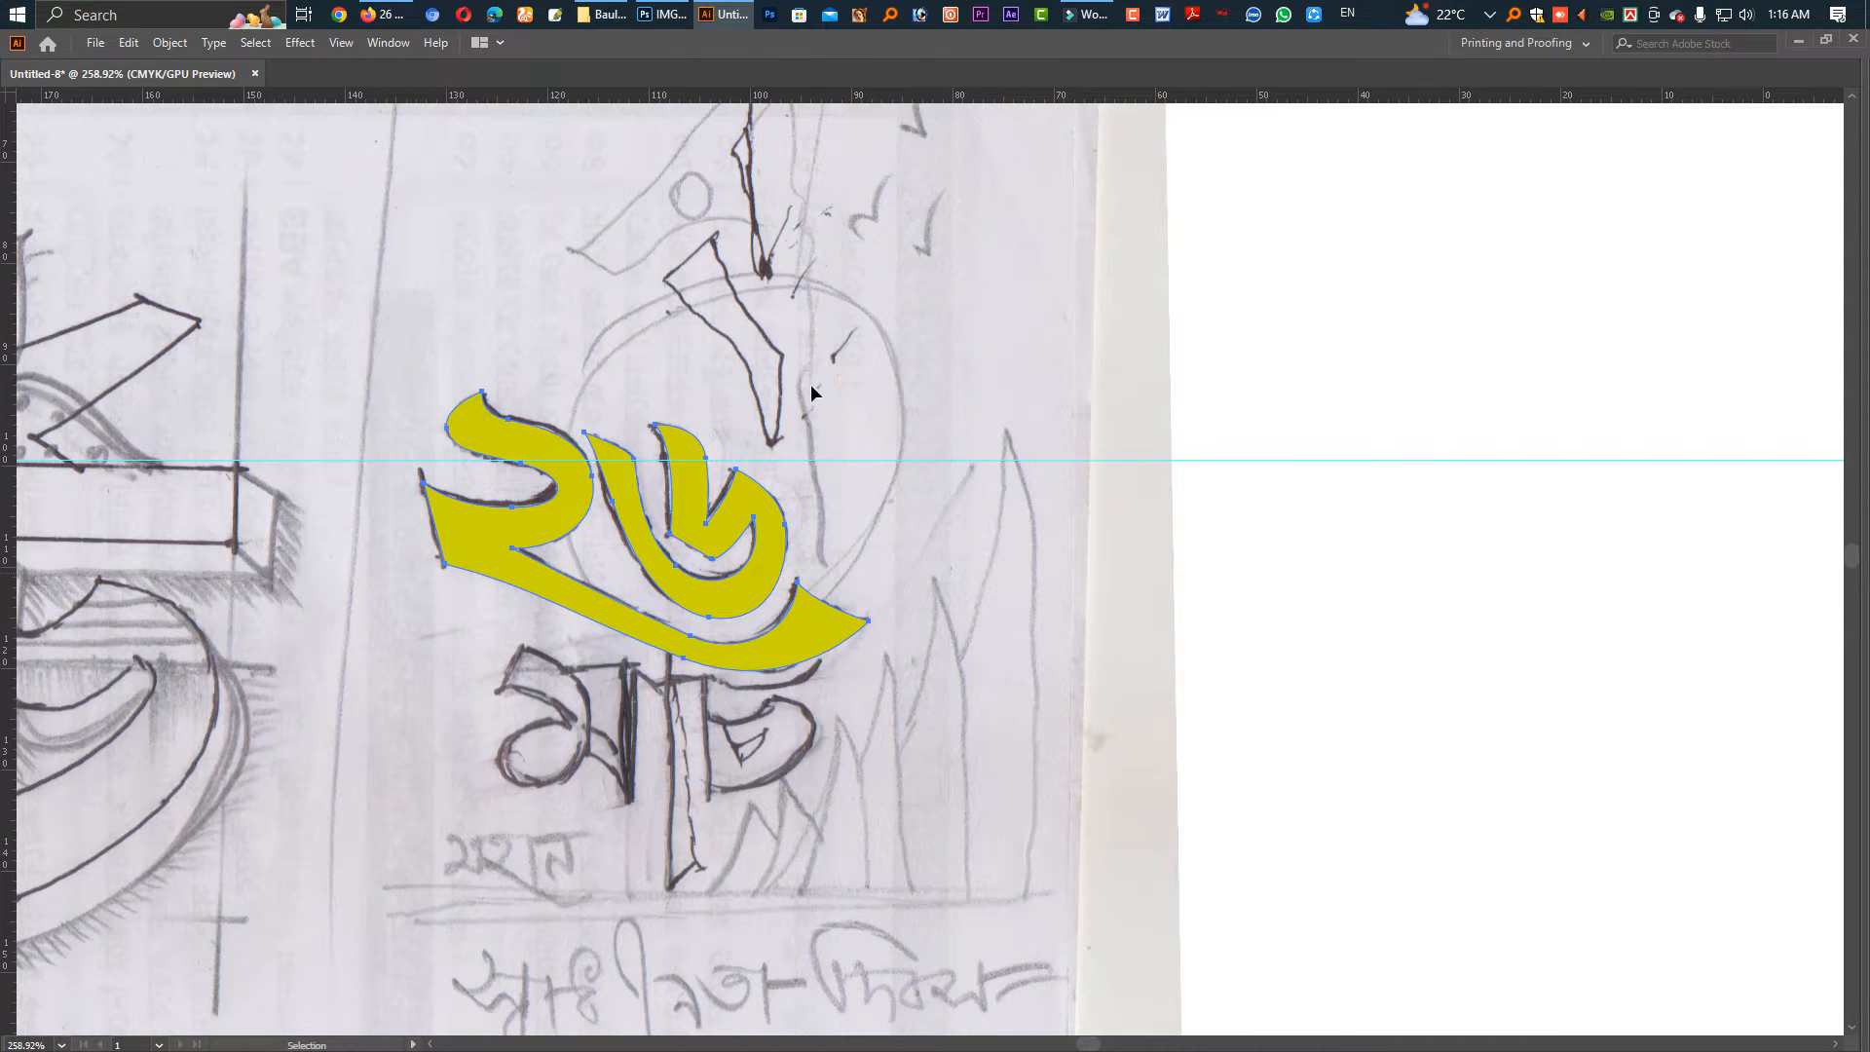
key("Tab")
Draw a circle about 31.5 mm in diameter over the sketched sun behind the numerals.
left_click(20, 283)
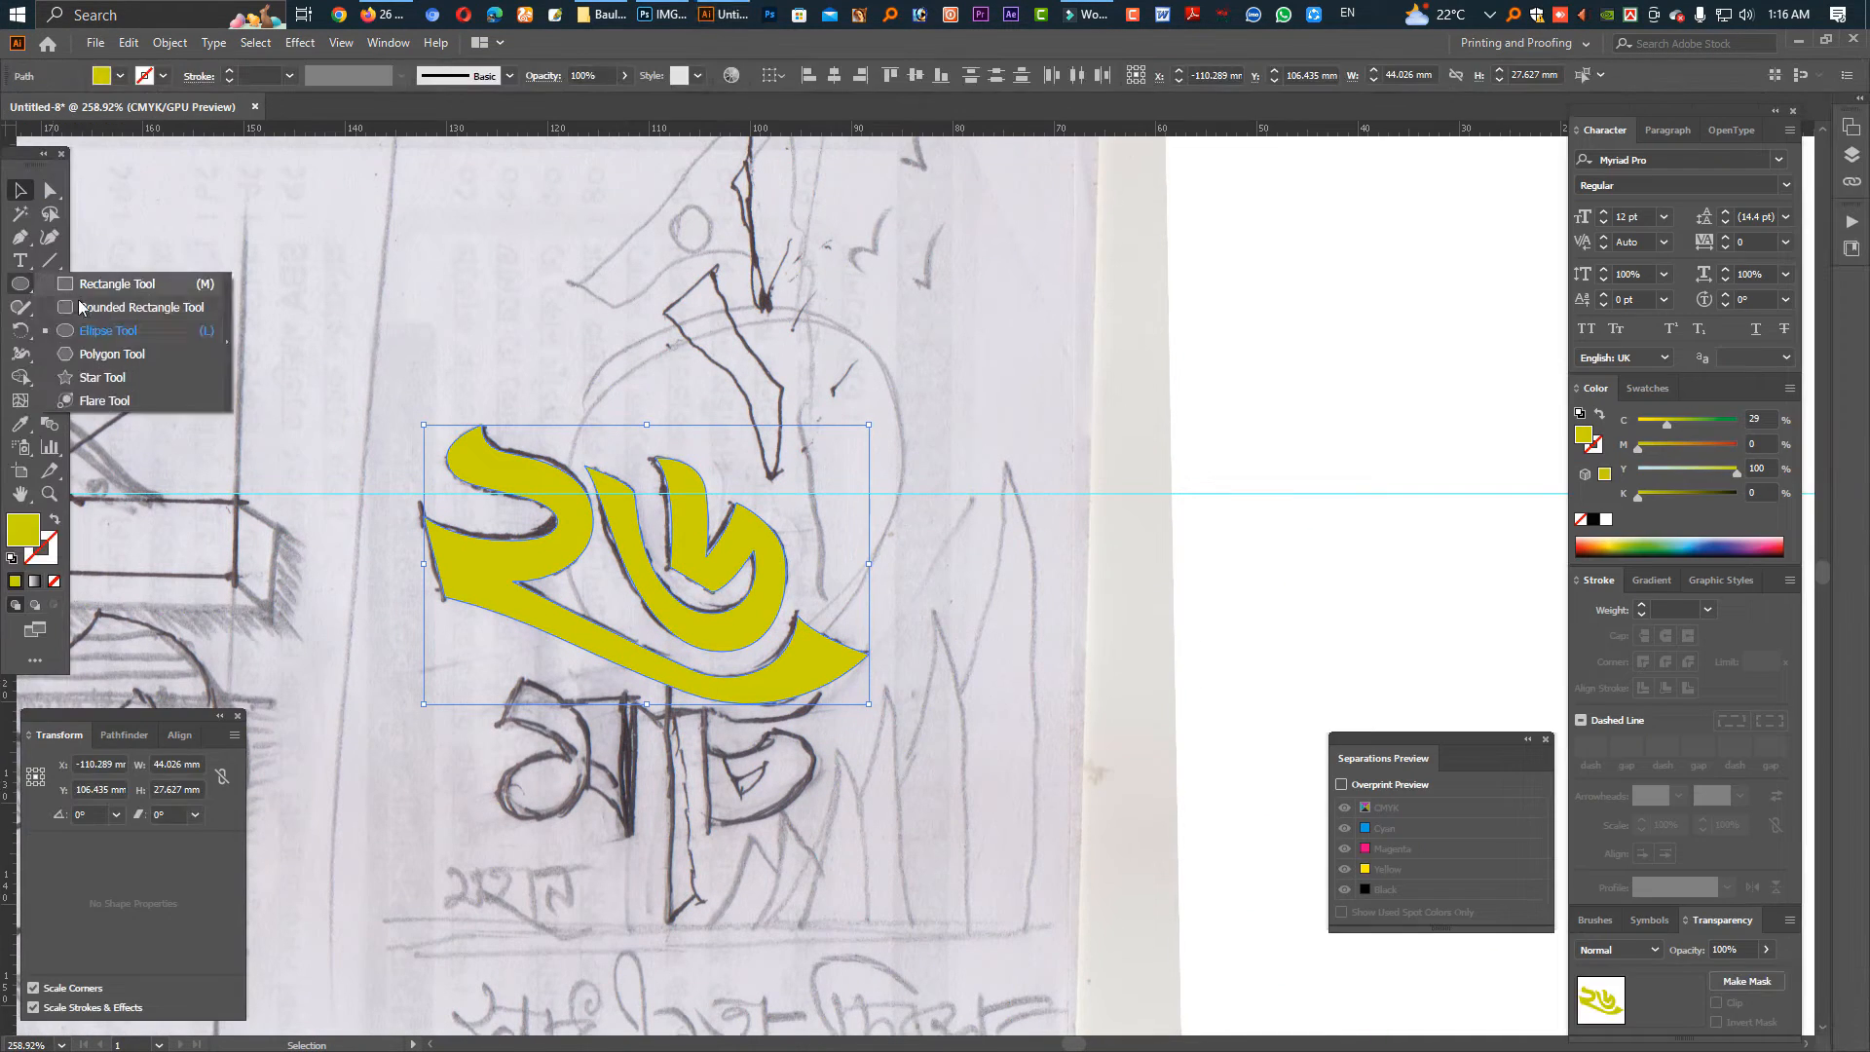
left_click(107, 330)
mouse_move(781, 512)
left_mouse_down()
mouse_move(925, 686)
mouse_move(868, 663)
left_mouse_up()
key("alt+space")
key("Escape")
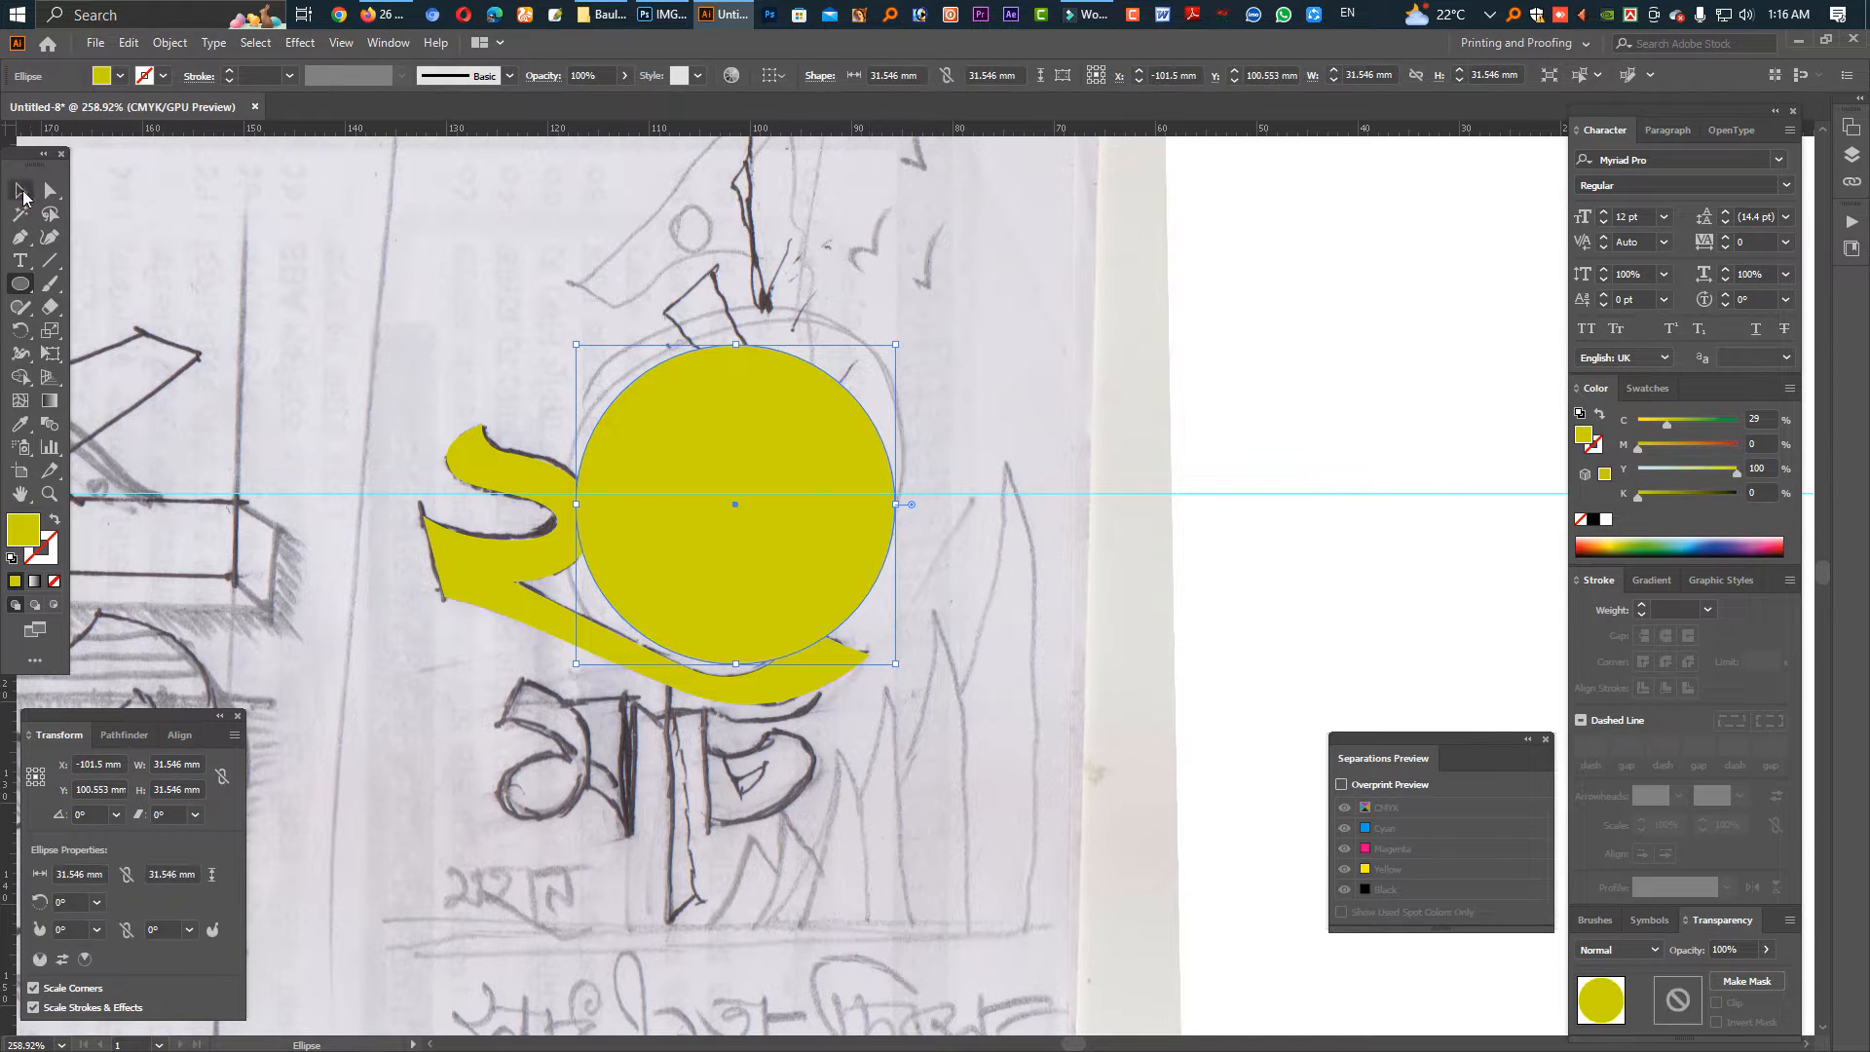
Fill the sun circle with red (C 0, M 100, Y 100, K 0) and bring both numerals in front of it.
left_click(21, 190)
left_click_drag(1706, 445, 1574, 426)
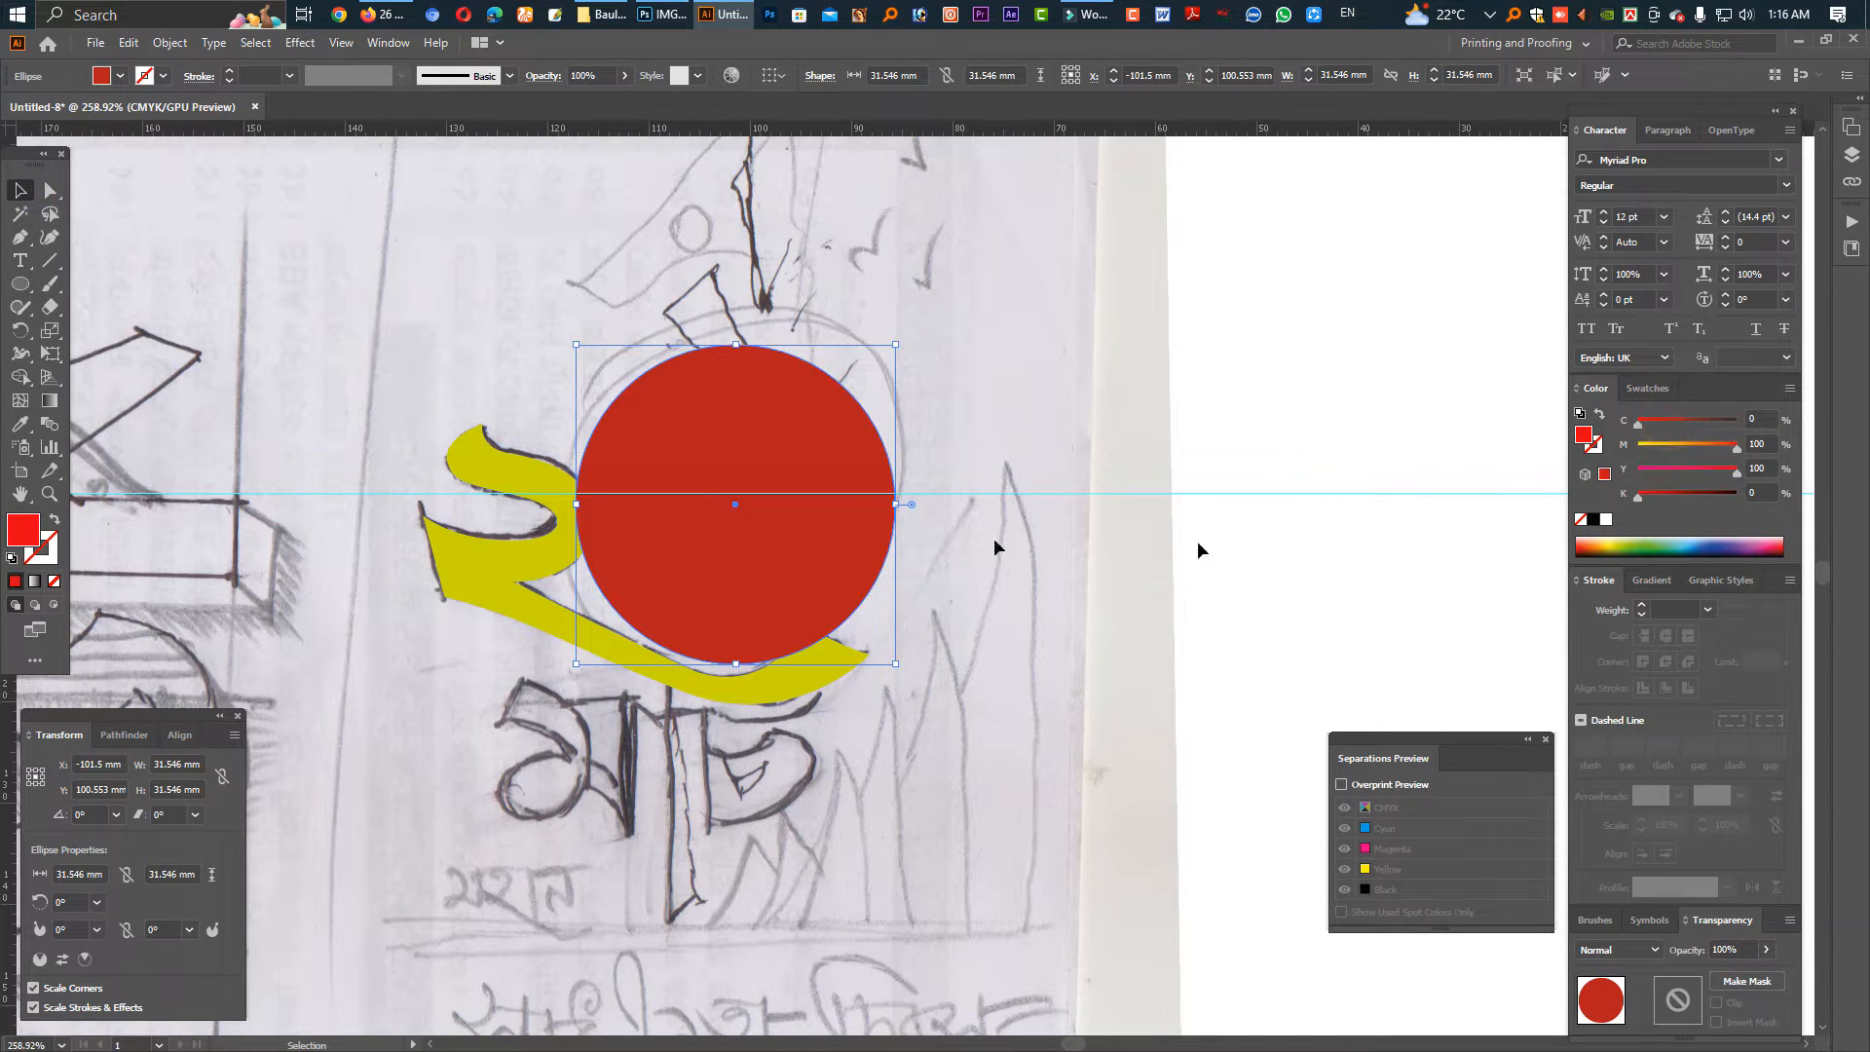
left_click_drag(949, 691, 734, 508)
left_click(843, 544, "shift")
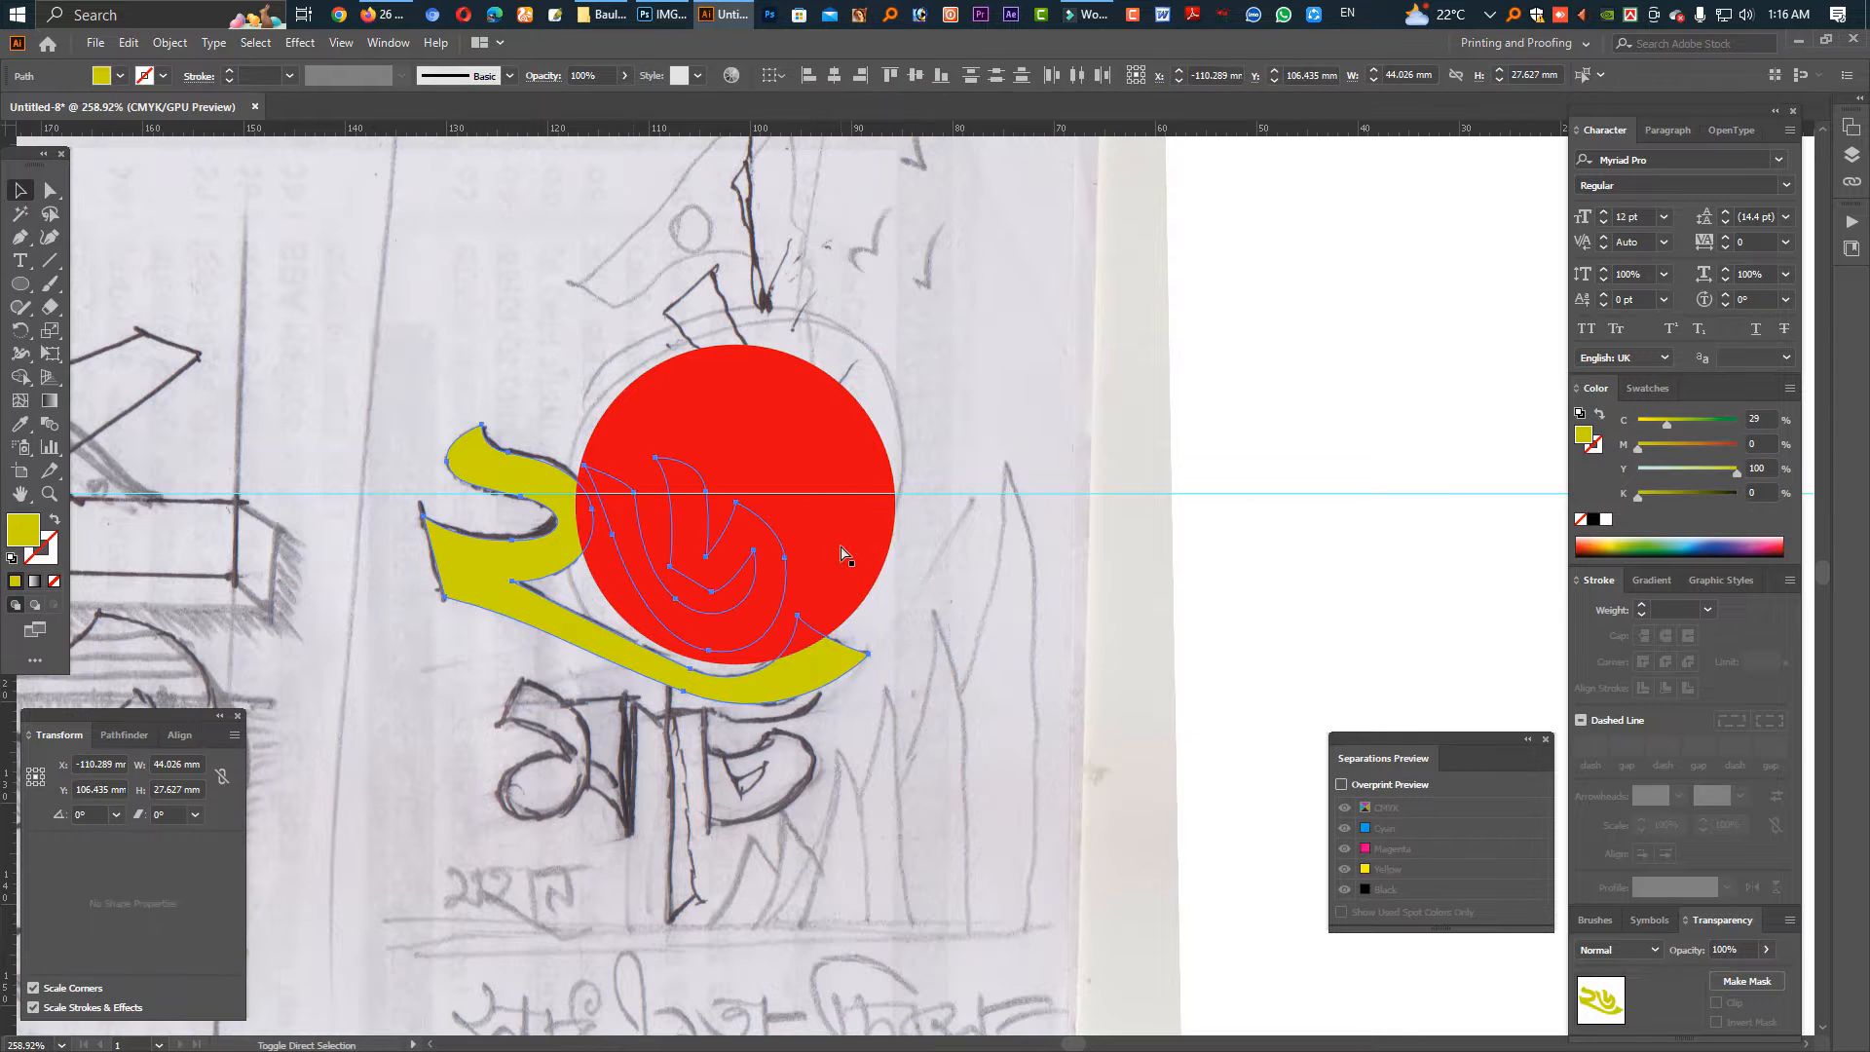
key("ctrl+shift+bracketright")
left_click(941, 633)
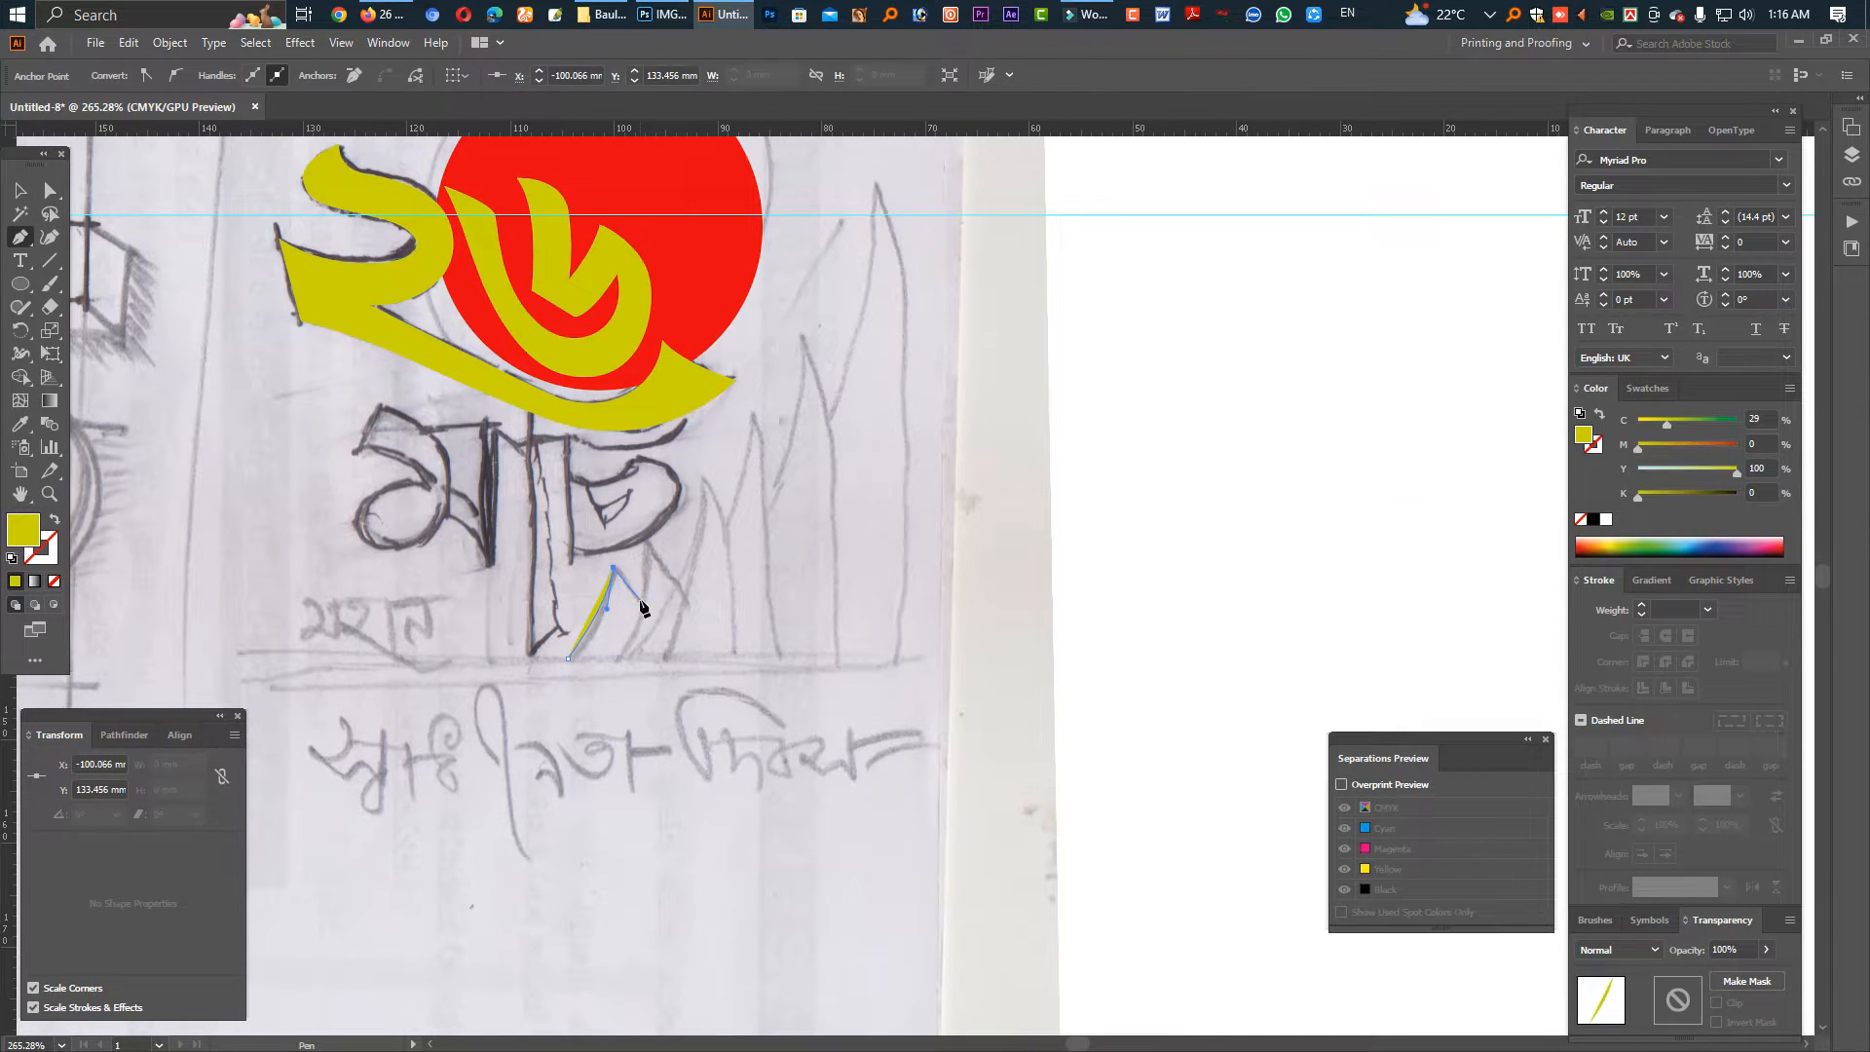
Trace the jagged outline of the sketched monument peaks beside the মার্চ lettering with the Pen tool.
left_click(639, 599)
left_click(646, 541)
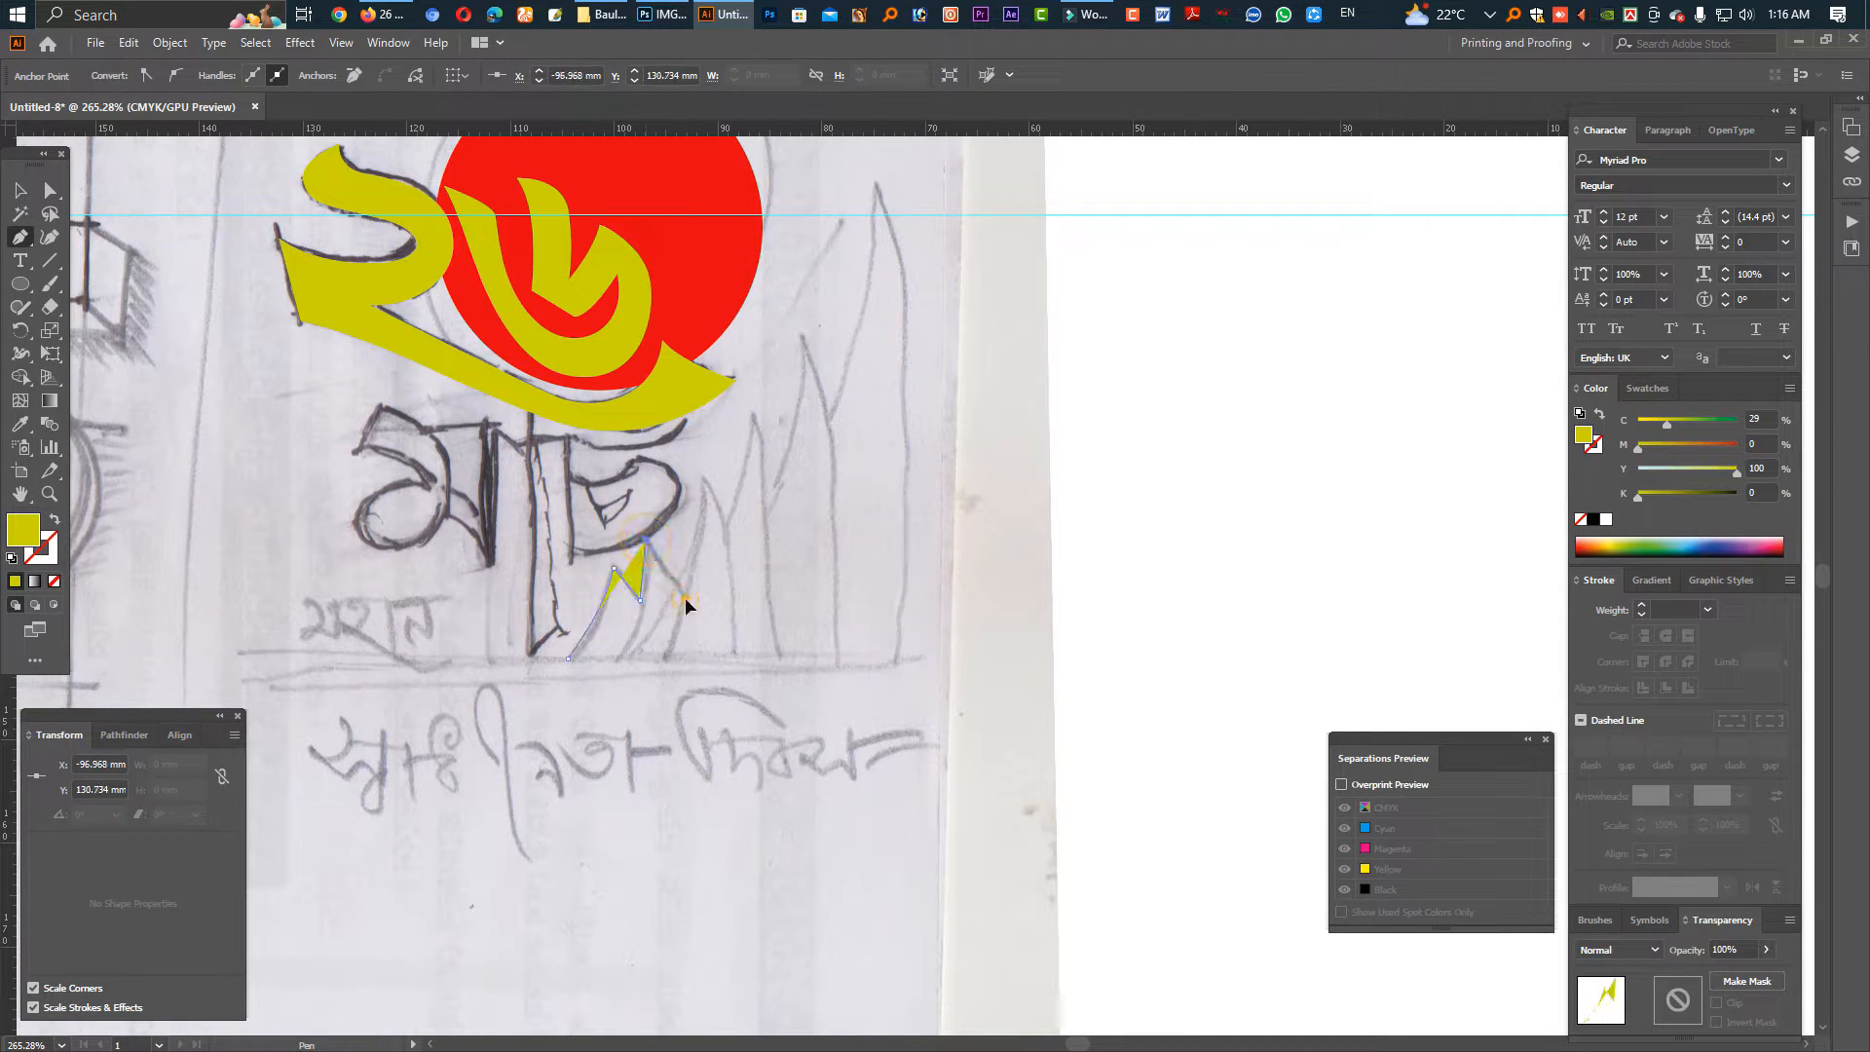
left_click_drag(682, 599, 695, 612)
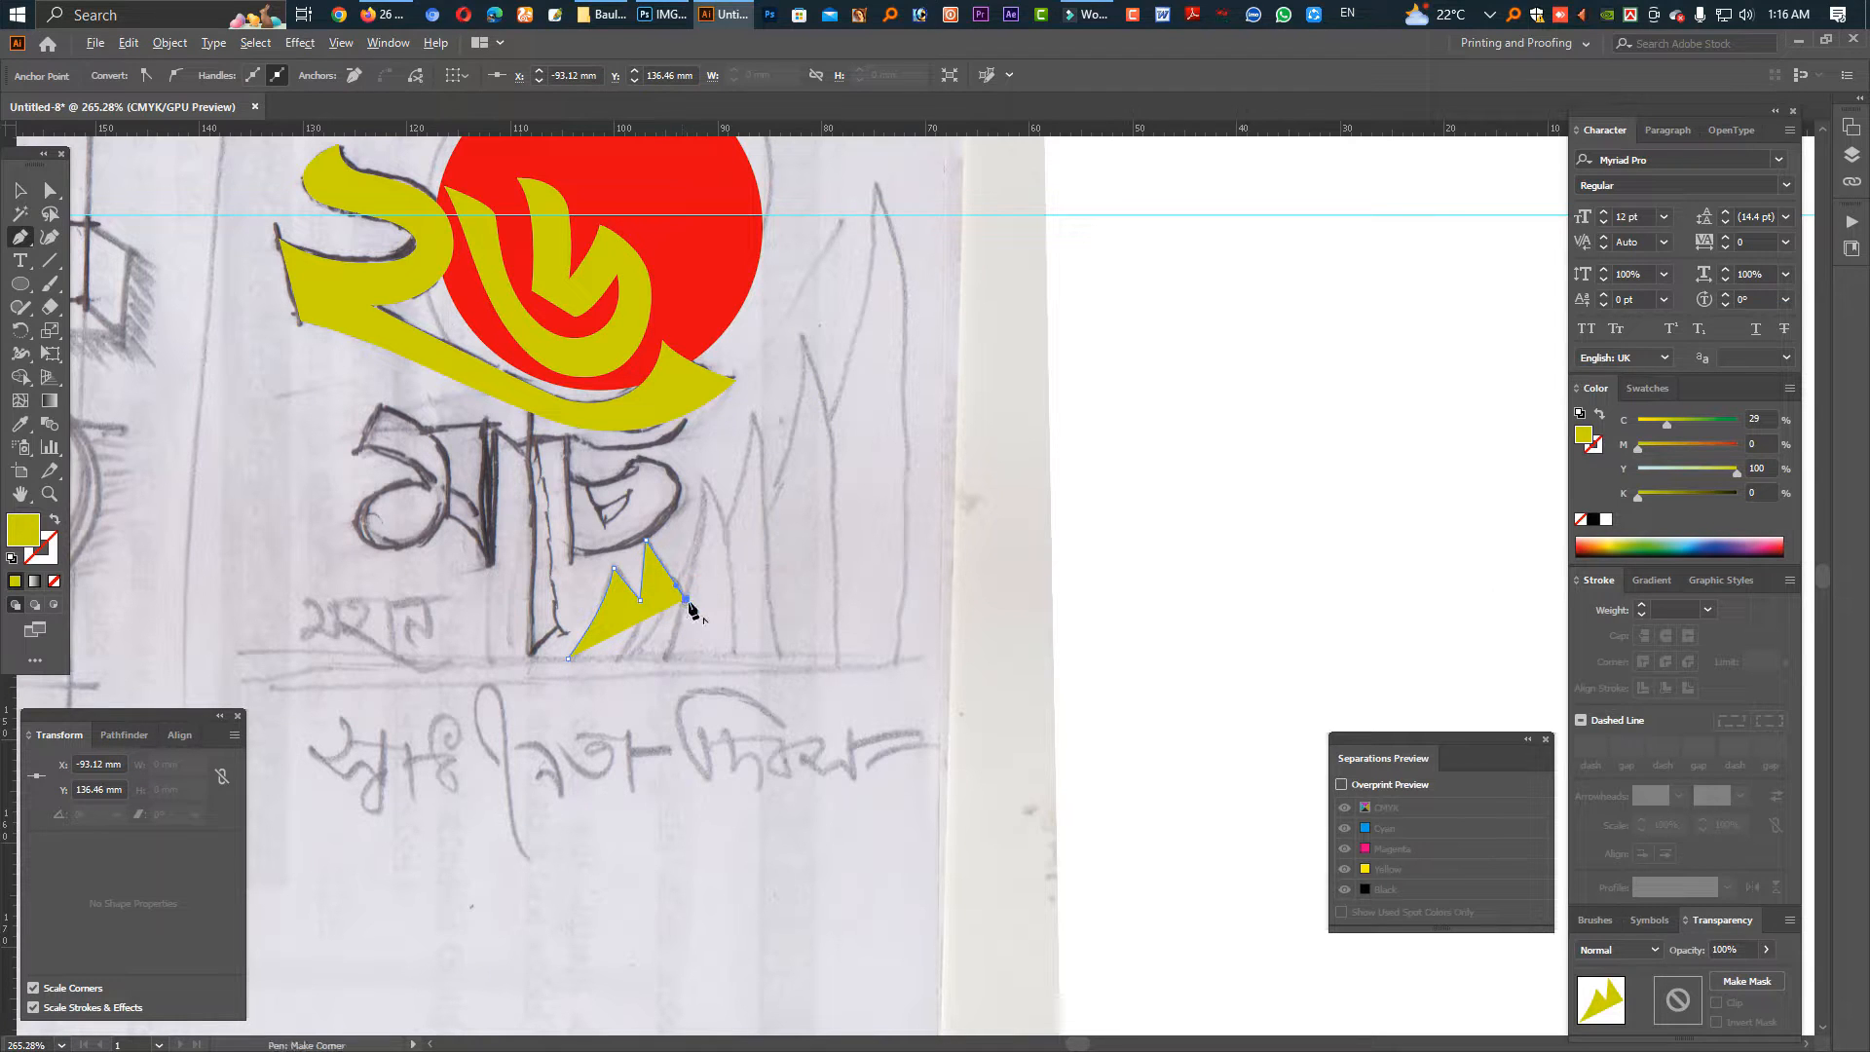
left_click(686, 600)
left_click_drag(692, 431, 701, 413)
left_click(704, 477)
left_click(726, 538)
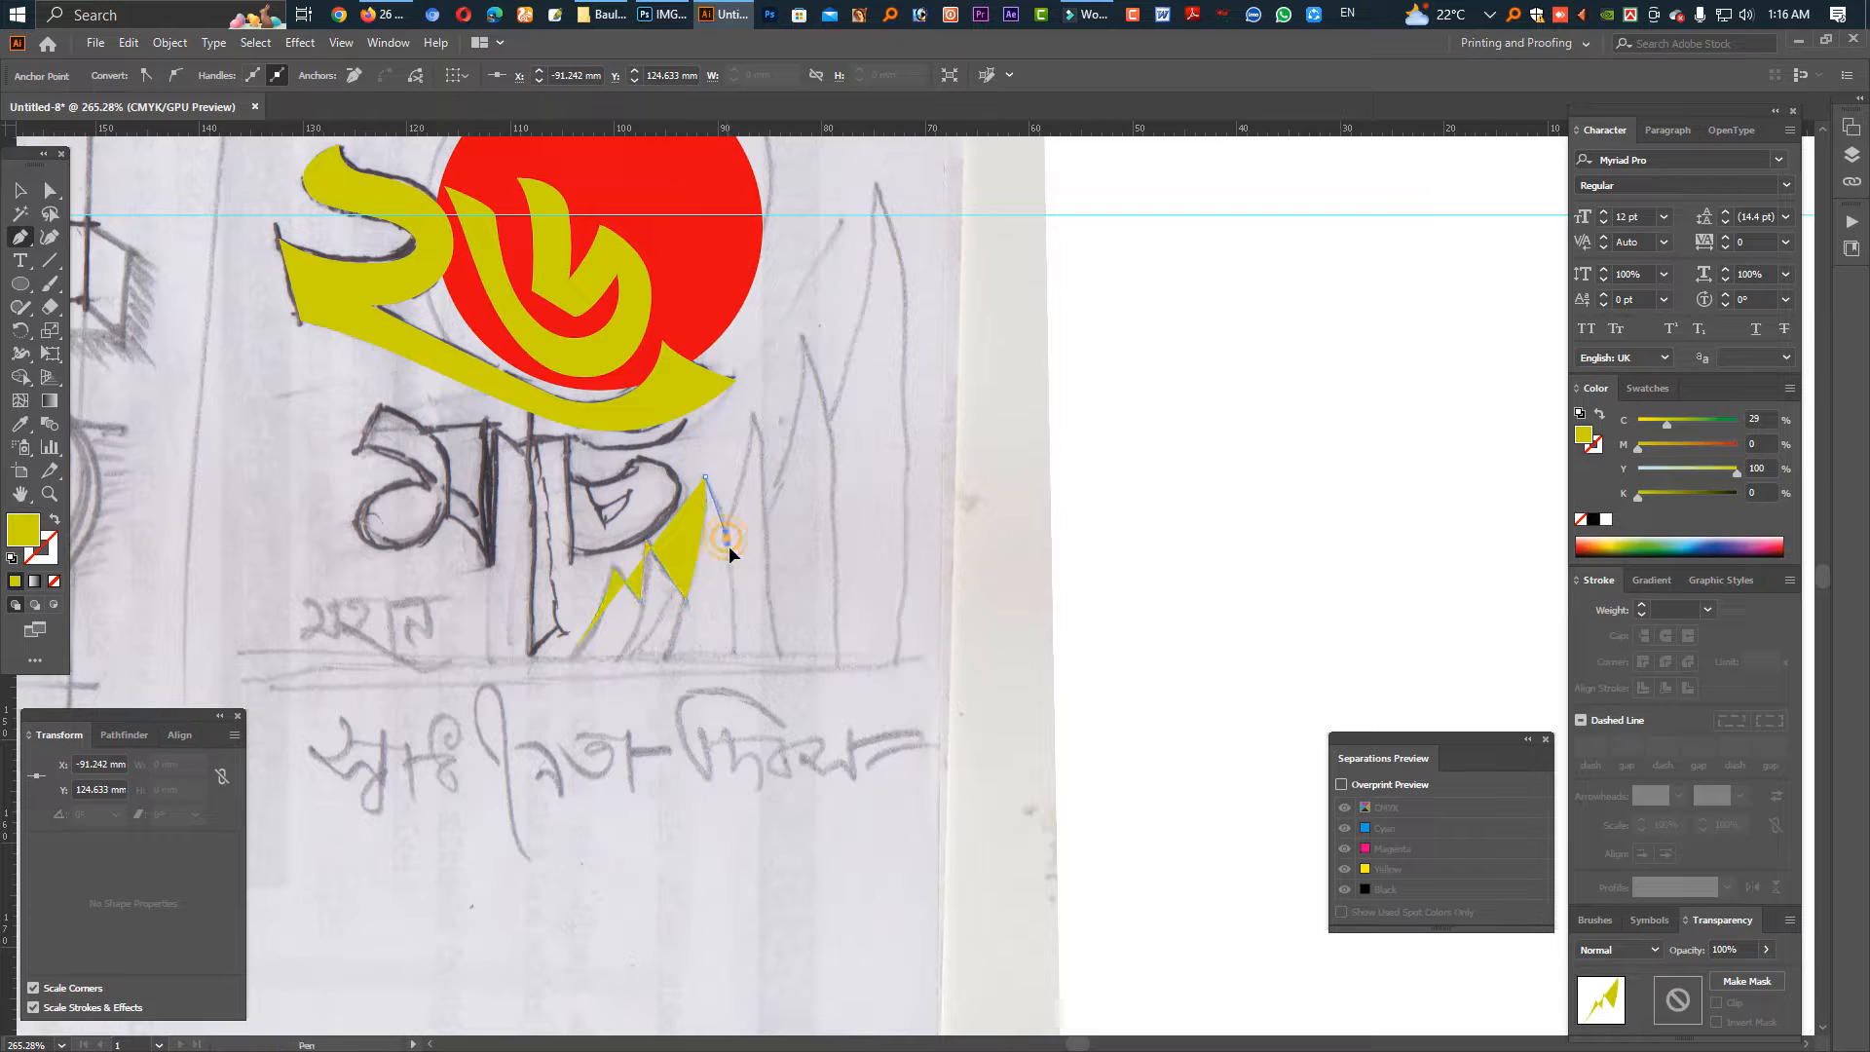
left_click(737, 586)
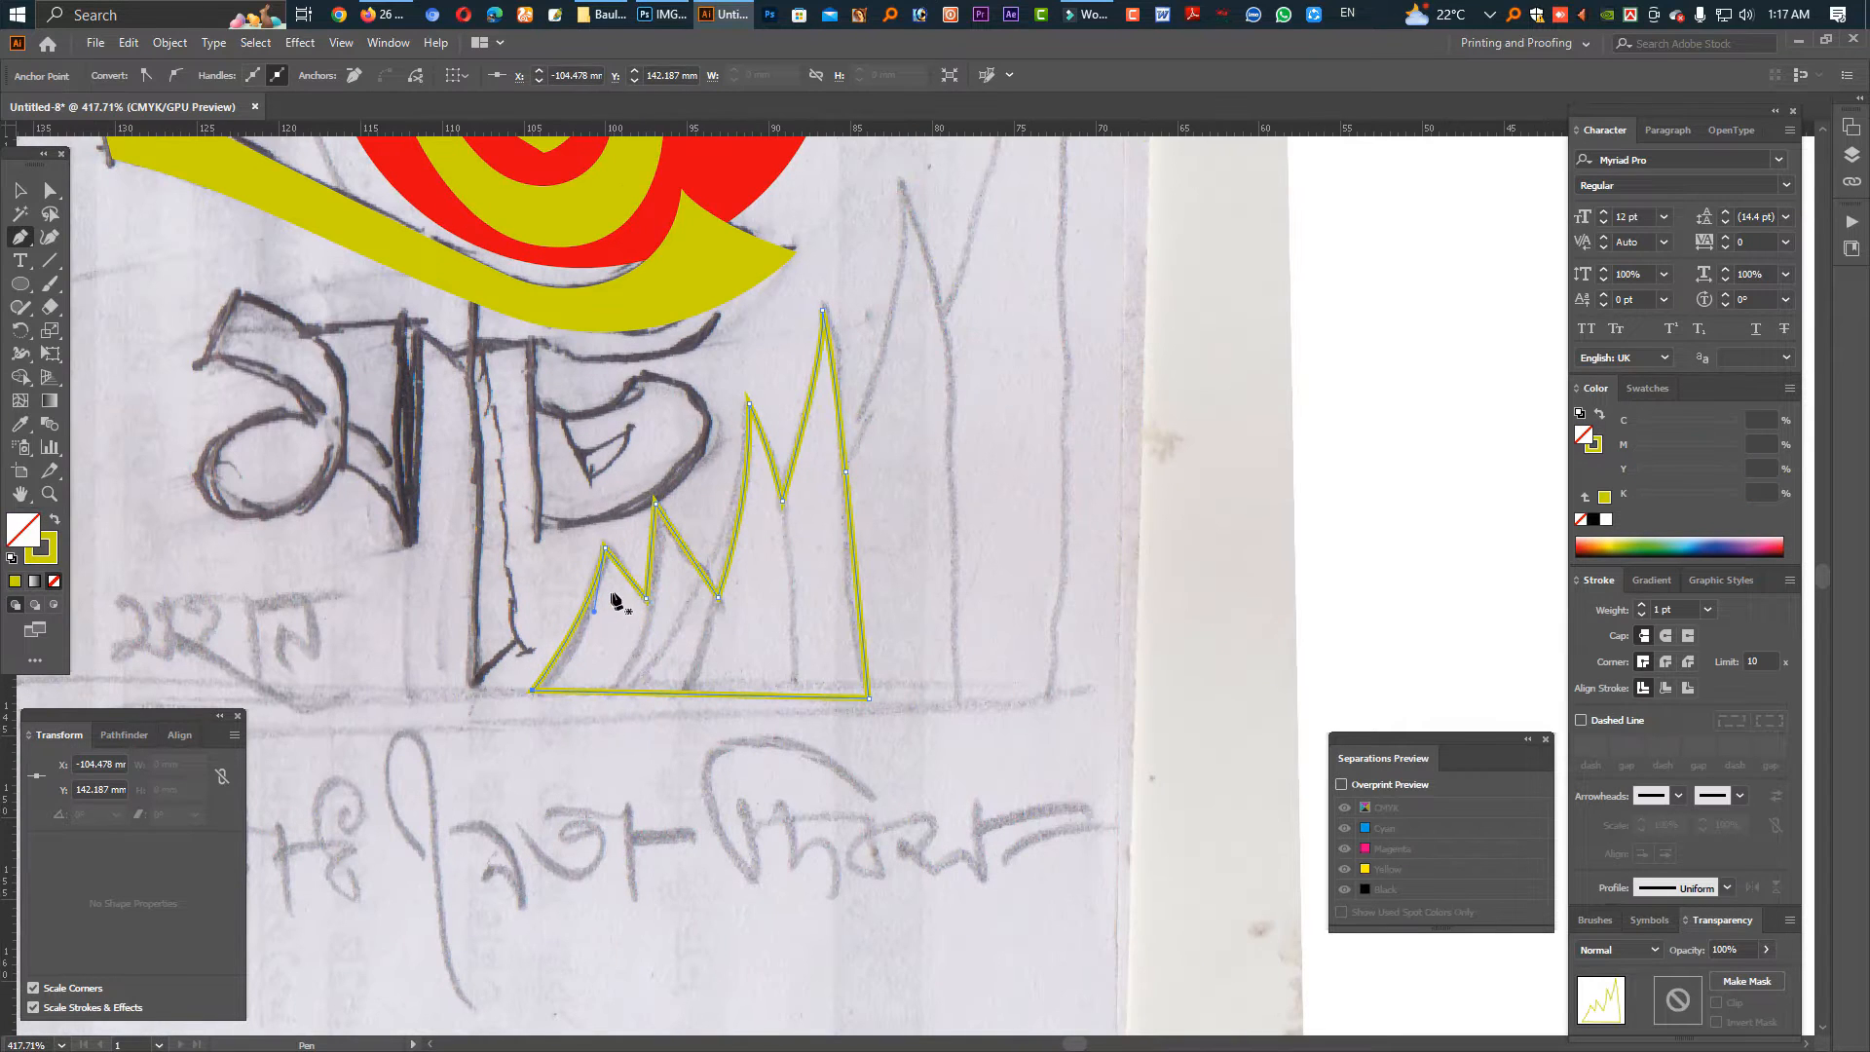
Draw a narrow triangle inside each of the four monument peaks and give these triangles a white fill with no stroke.
left_click(612, 586)
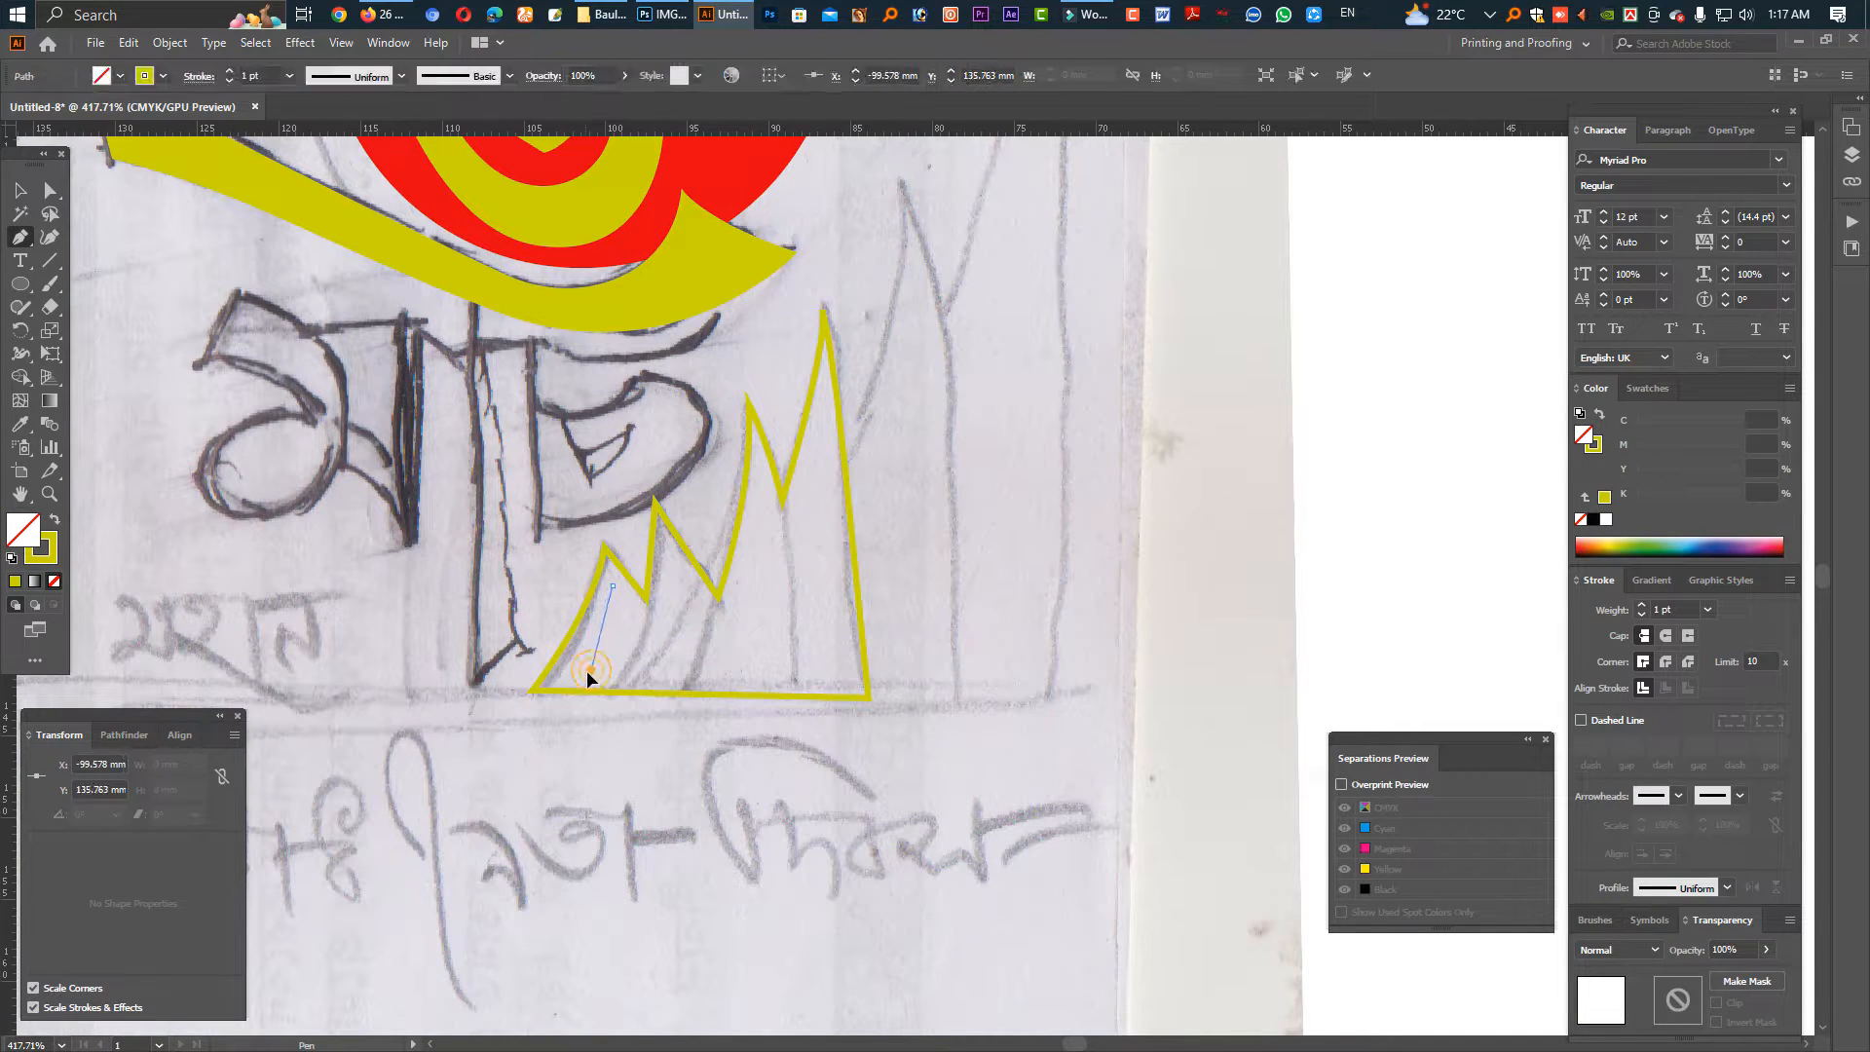
left_click(575, 677)
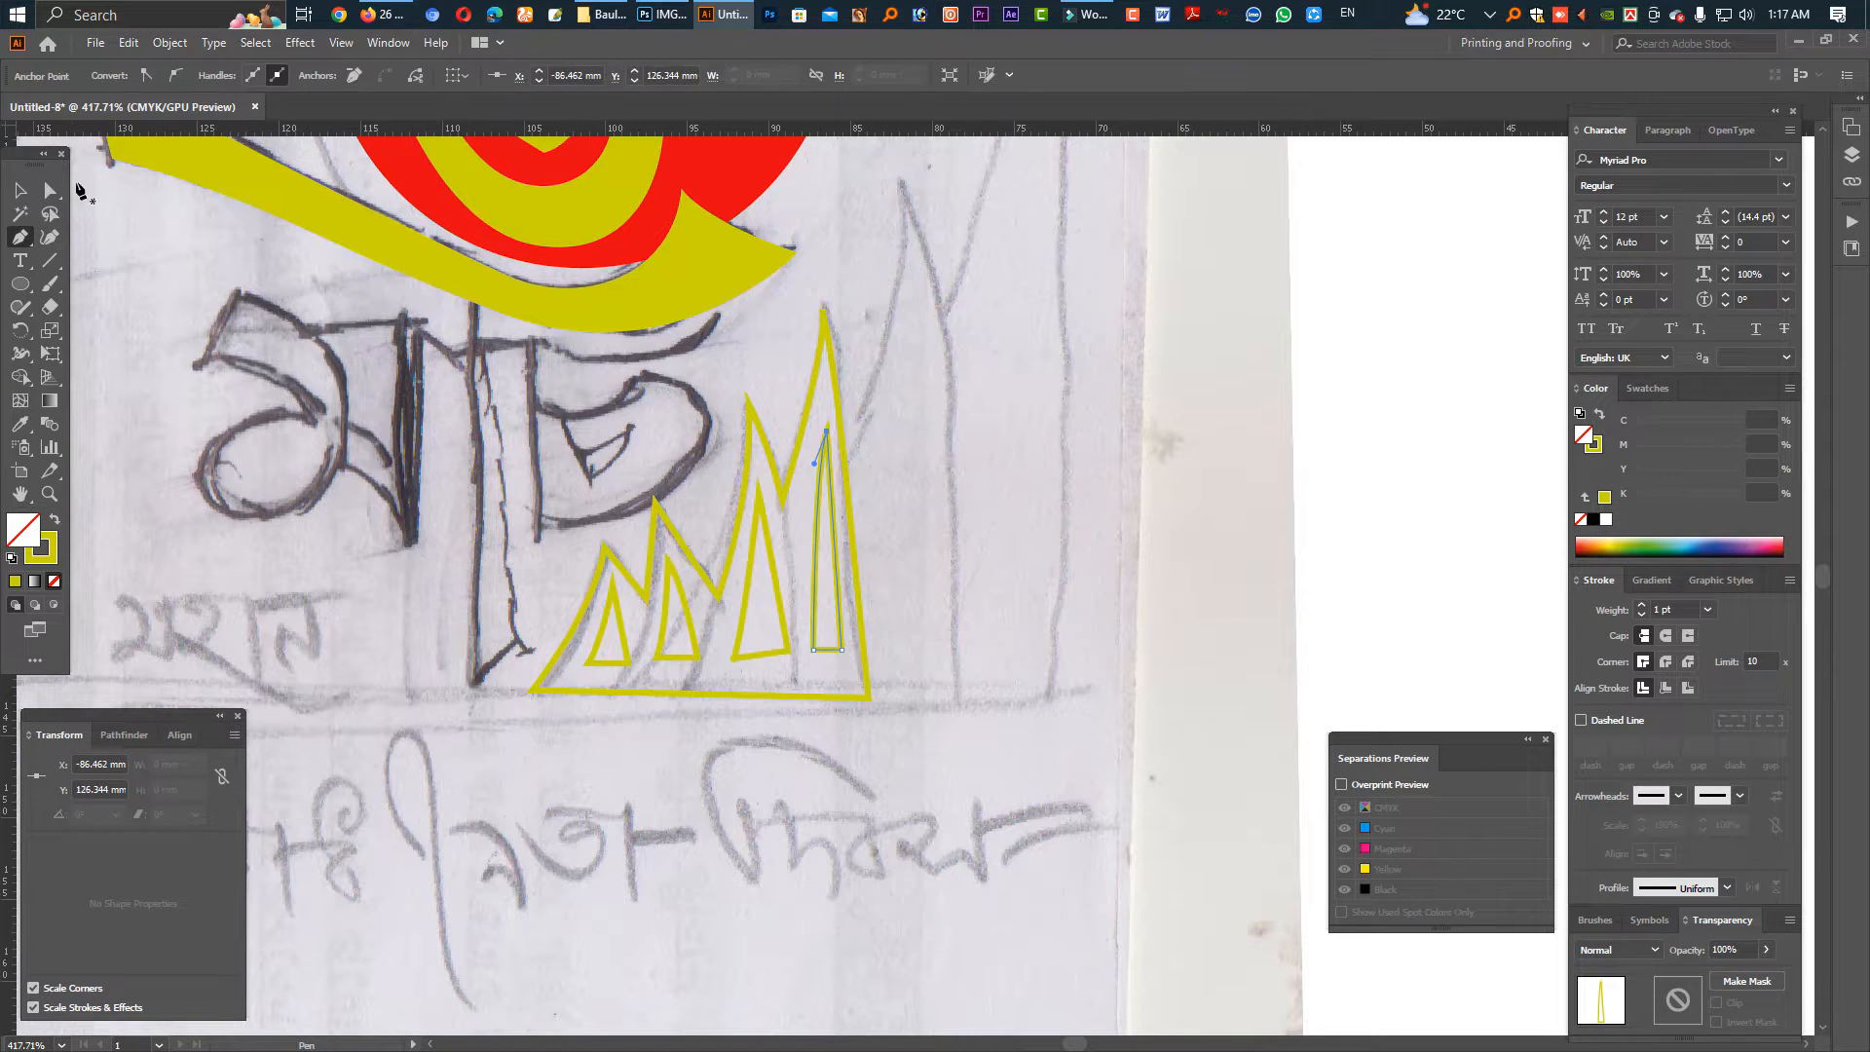
left_click(26, 188)
left_click_drag(908, 647, 594, 612)
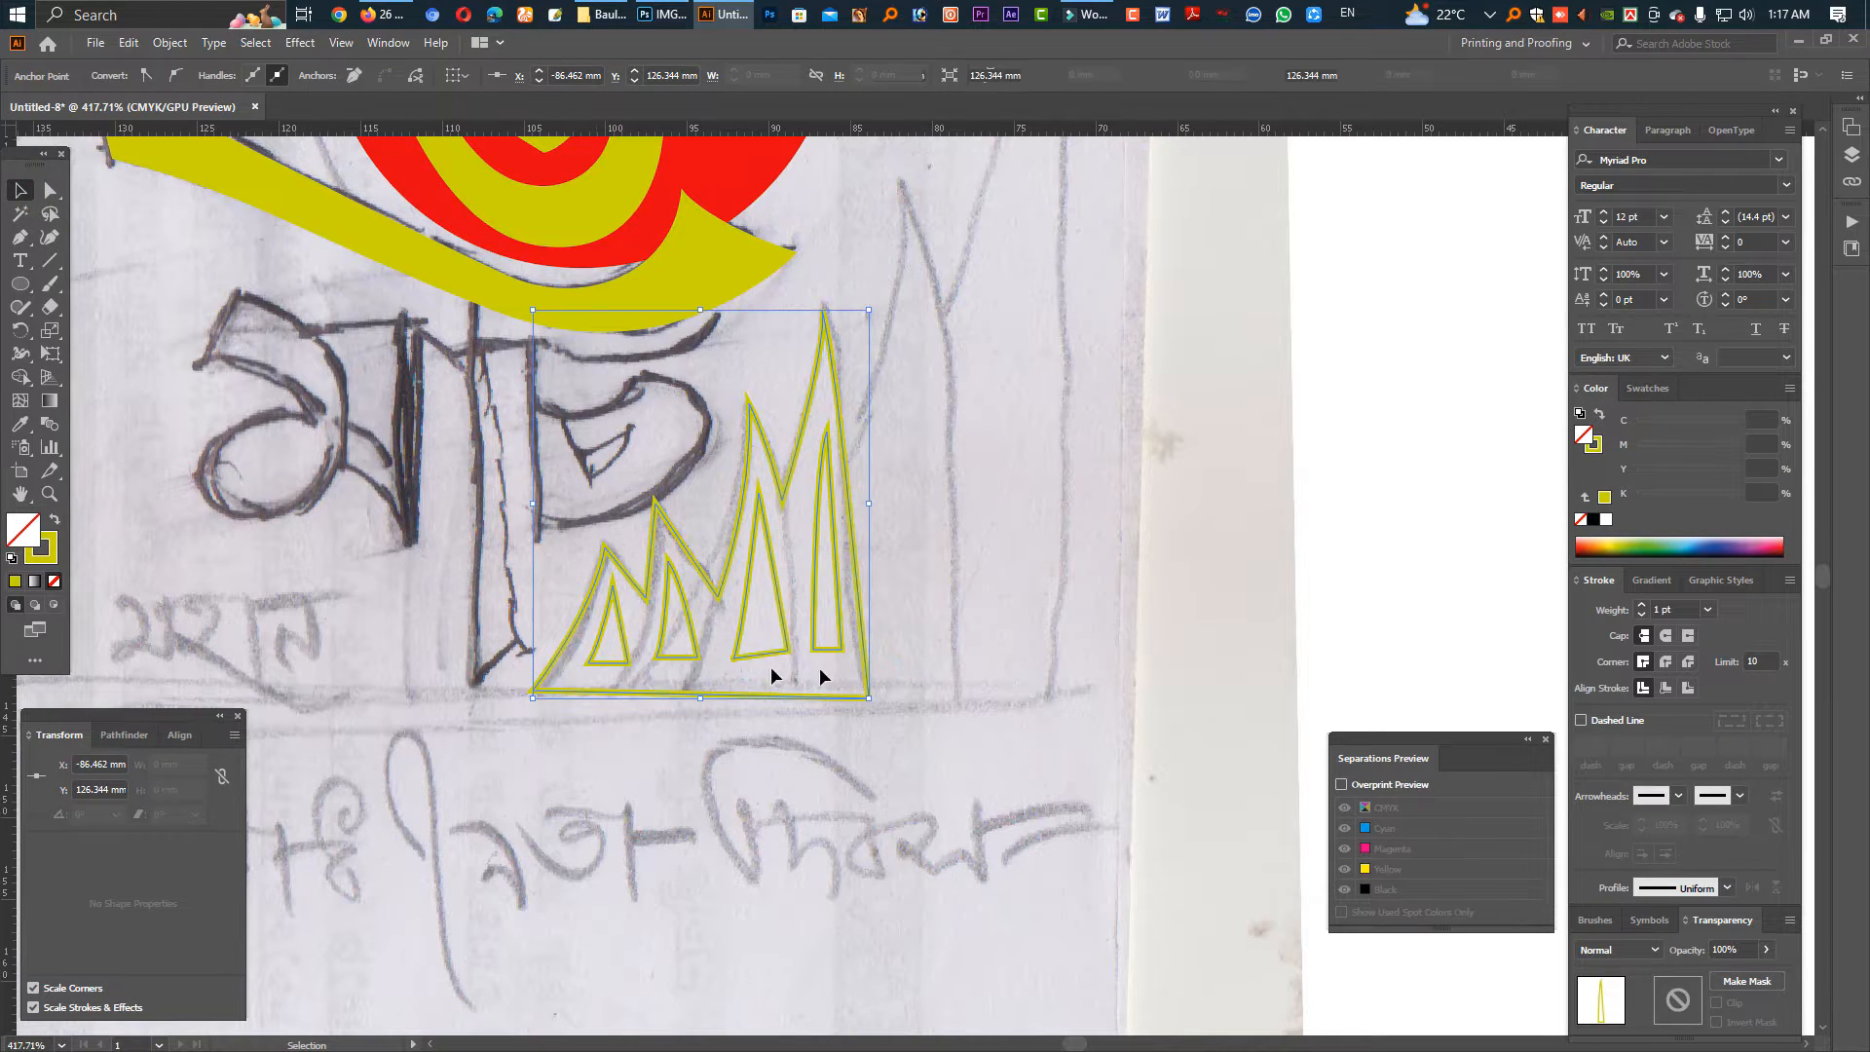
left_click(865, 668, "shift")
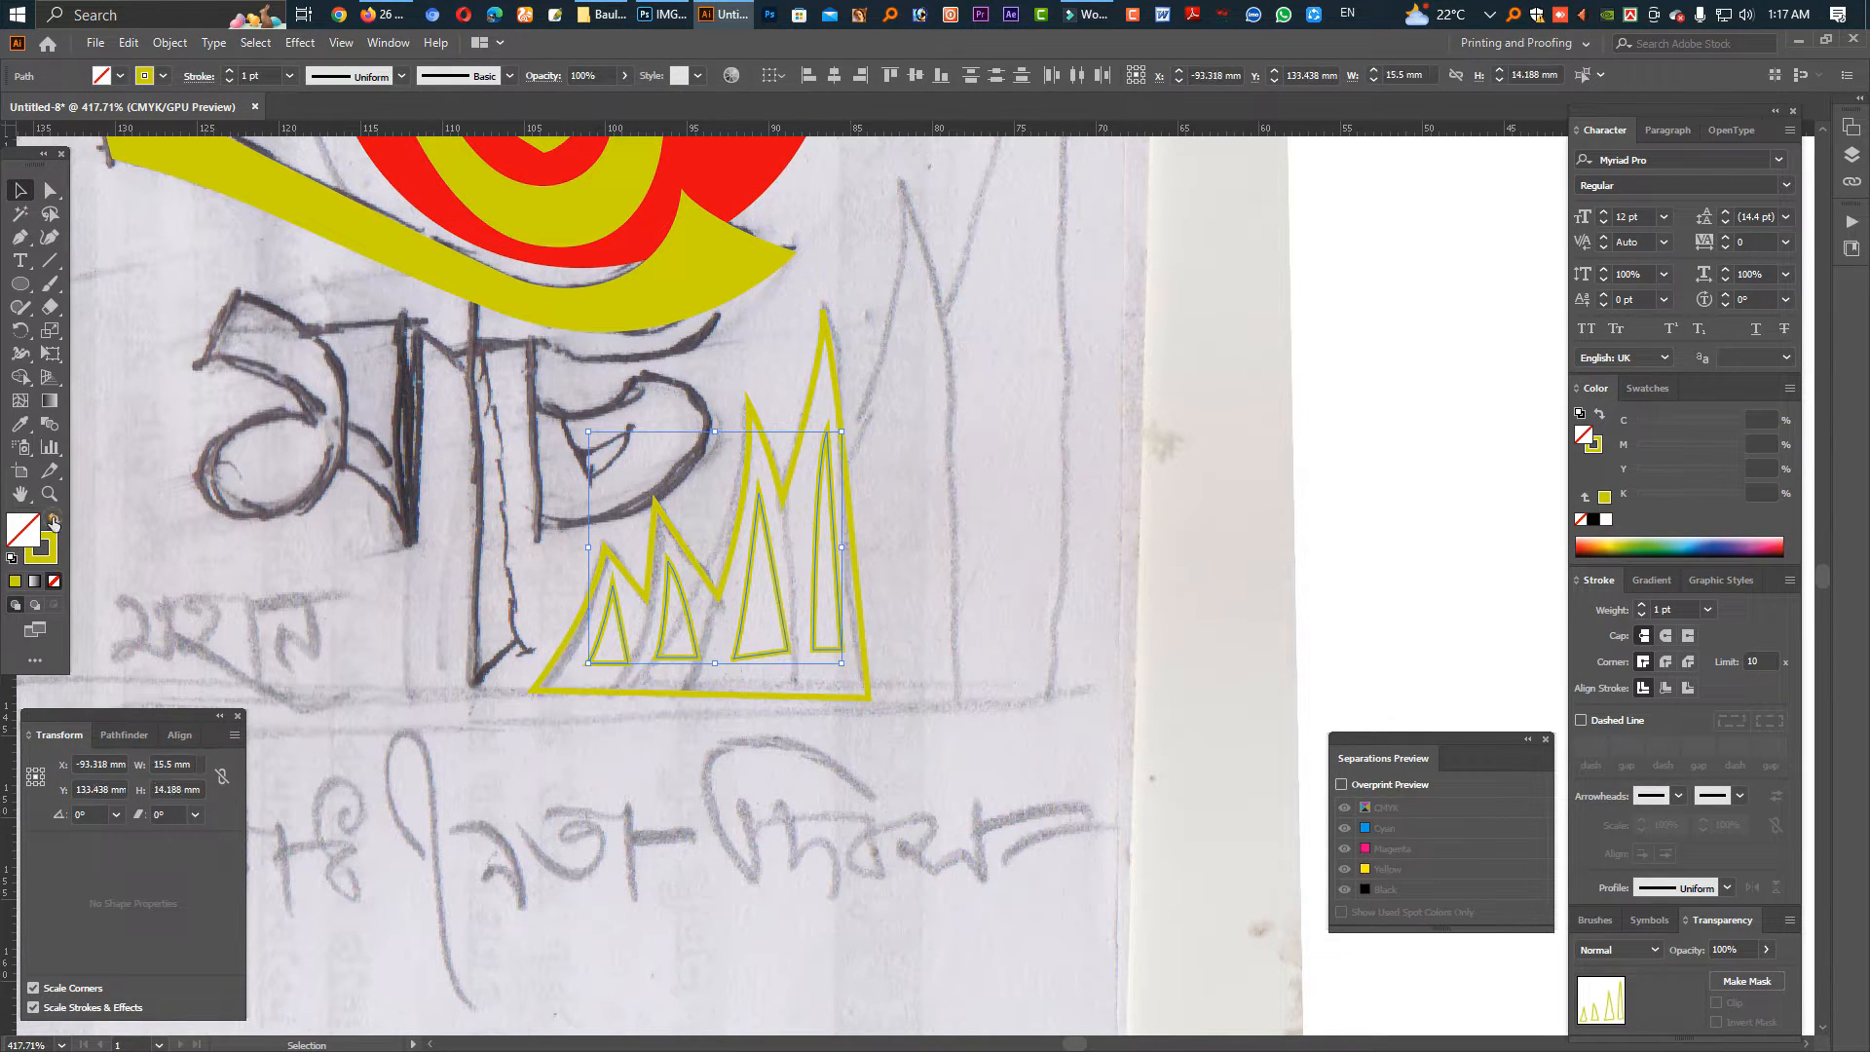
left_click(53, 523)
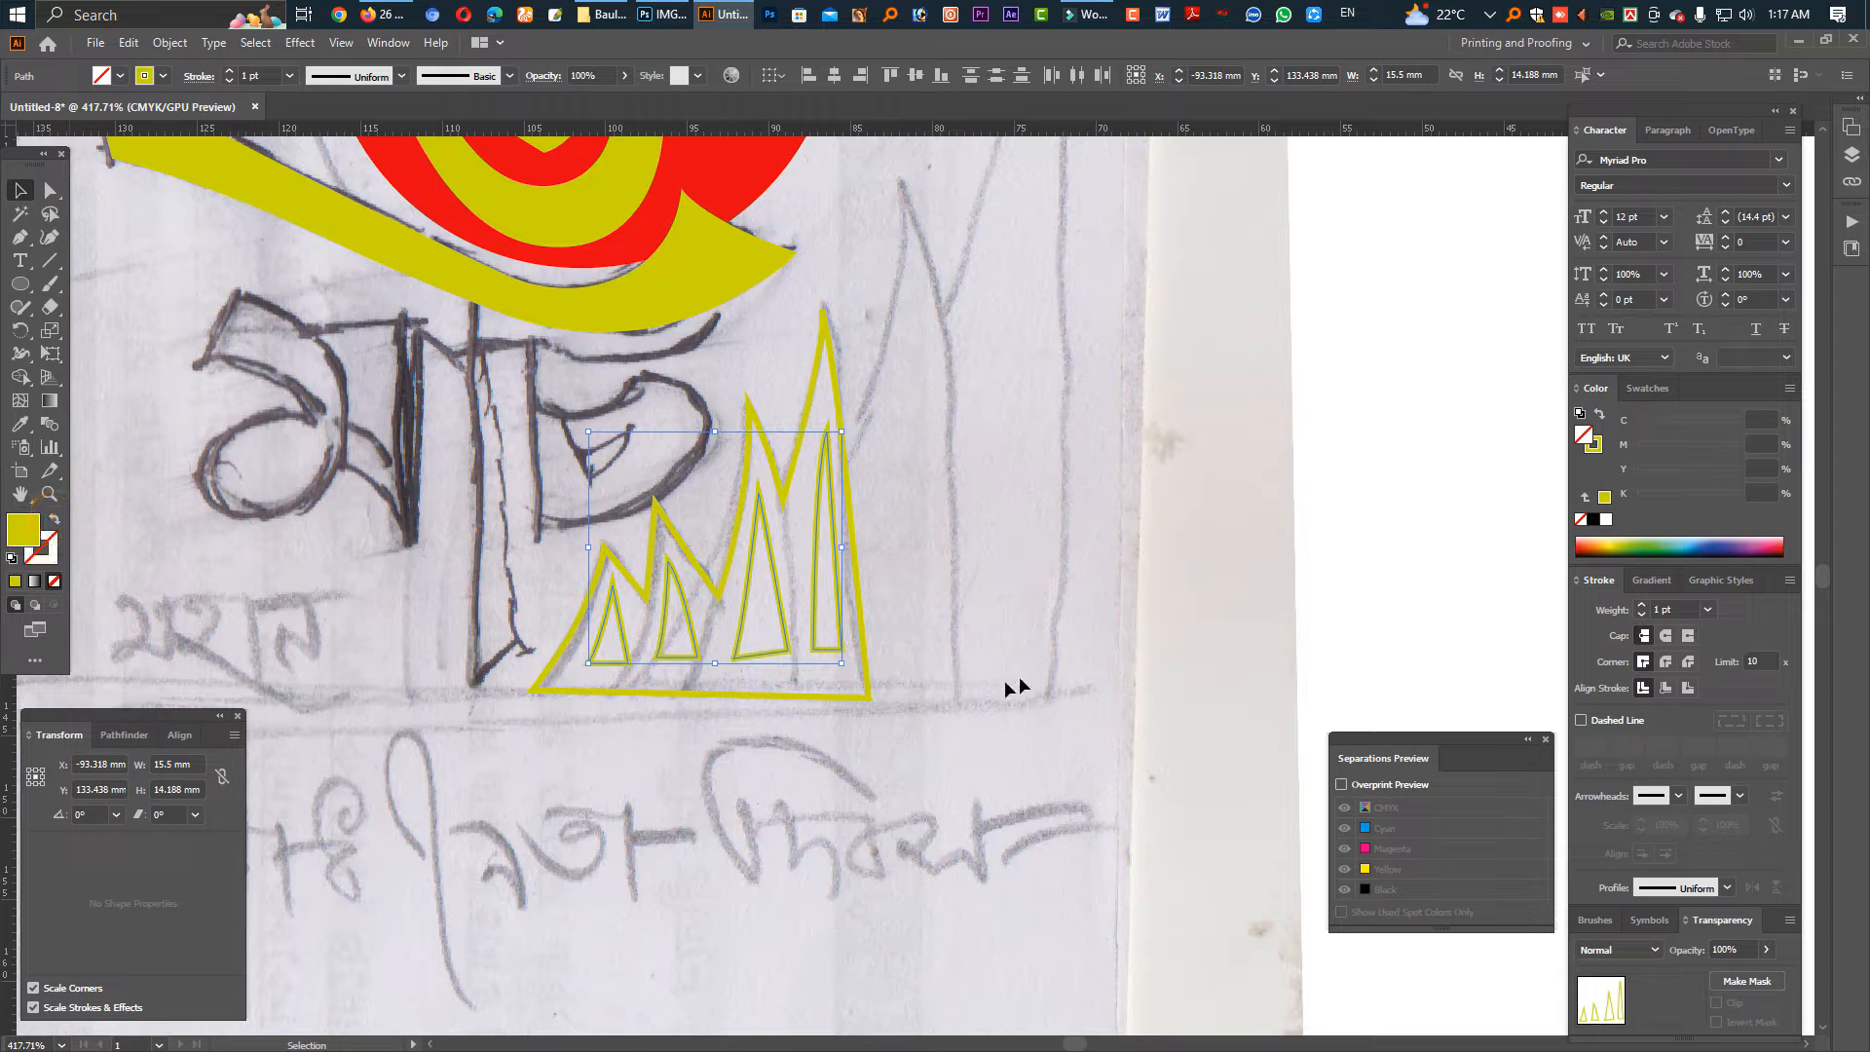
left_click(1607, 518)
left_click(952, 670)
Give the outer outline of the monument peaks a black fill with no stroke.
left_click(858, 662)
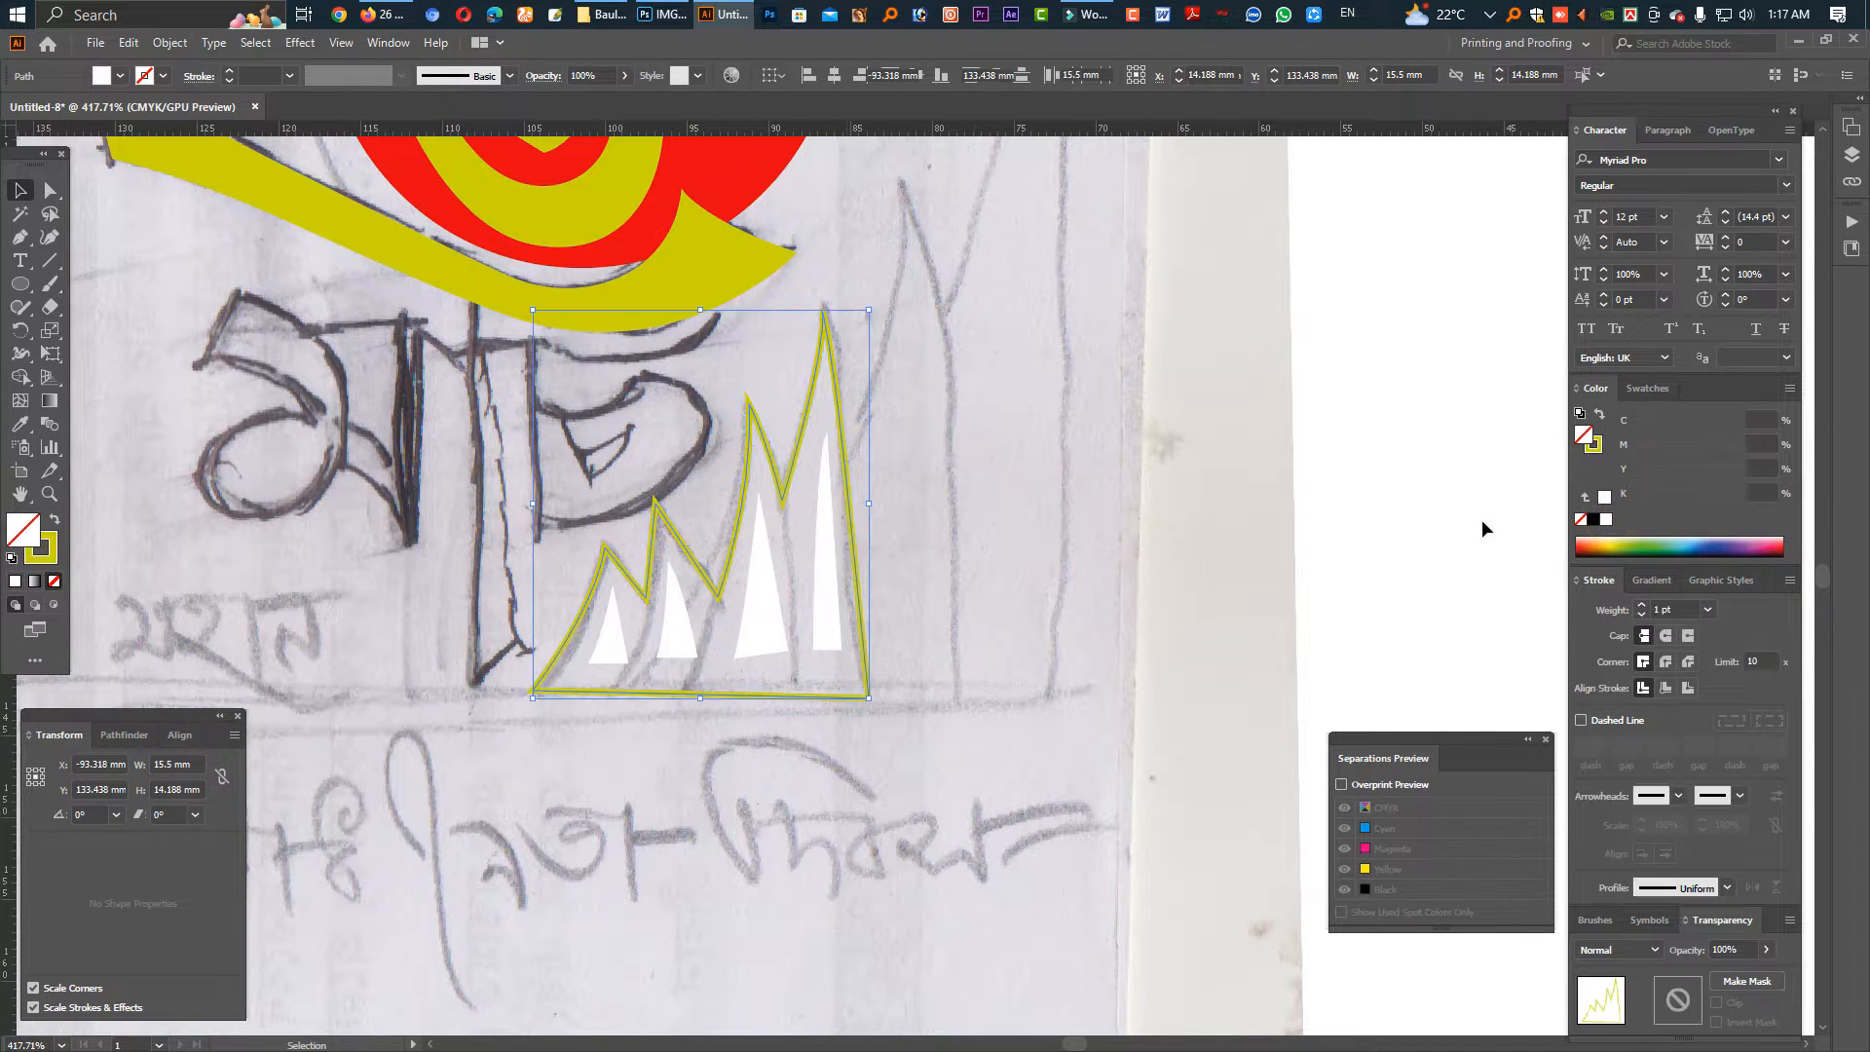
left_click(1595, 444)
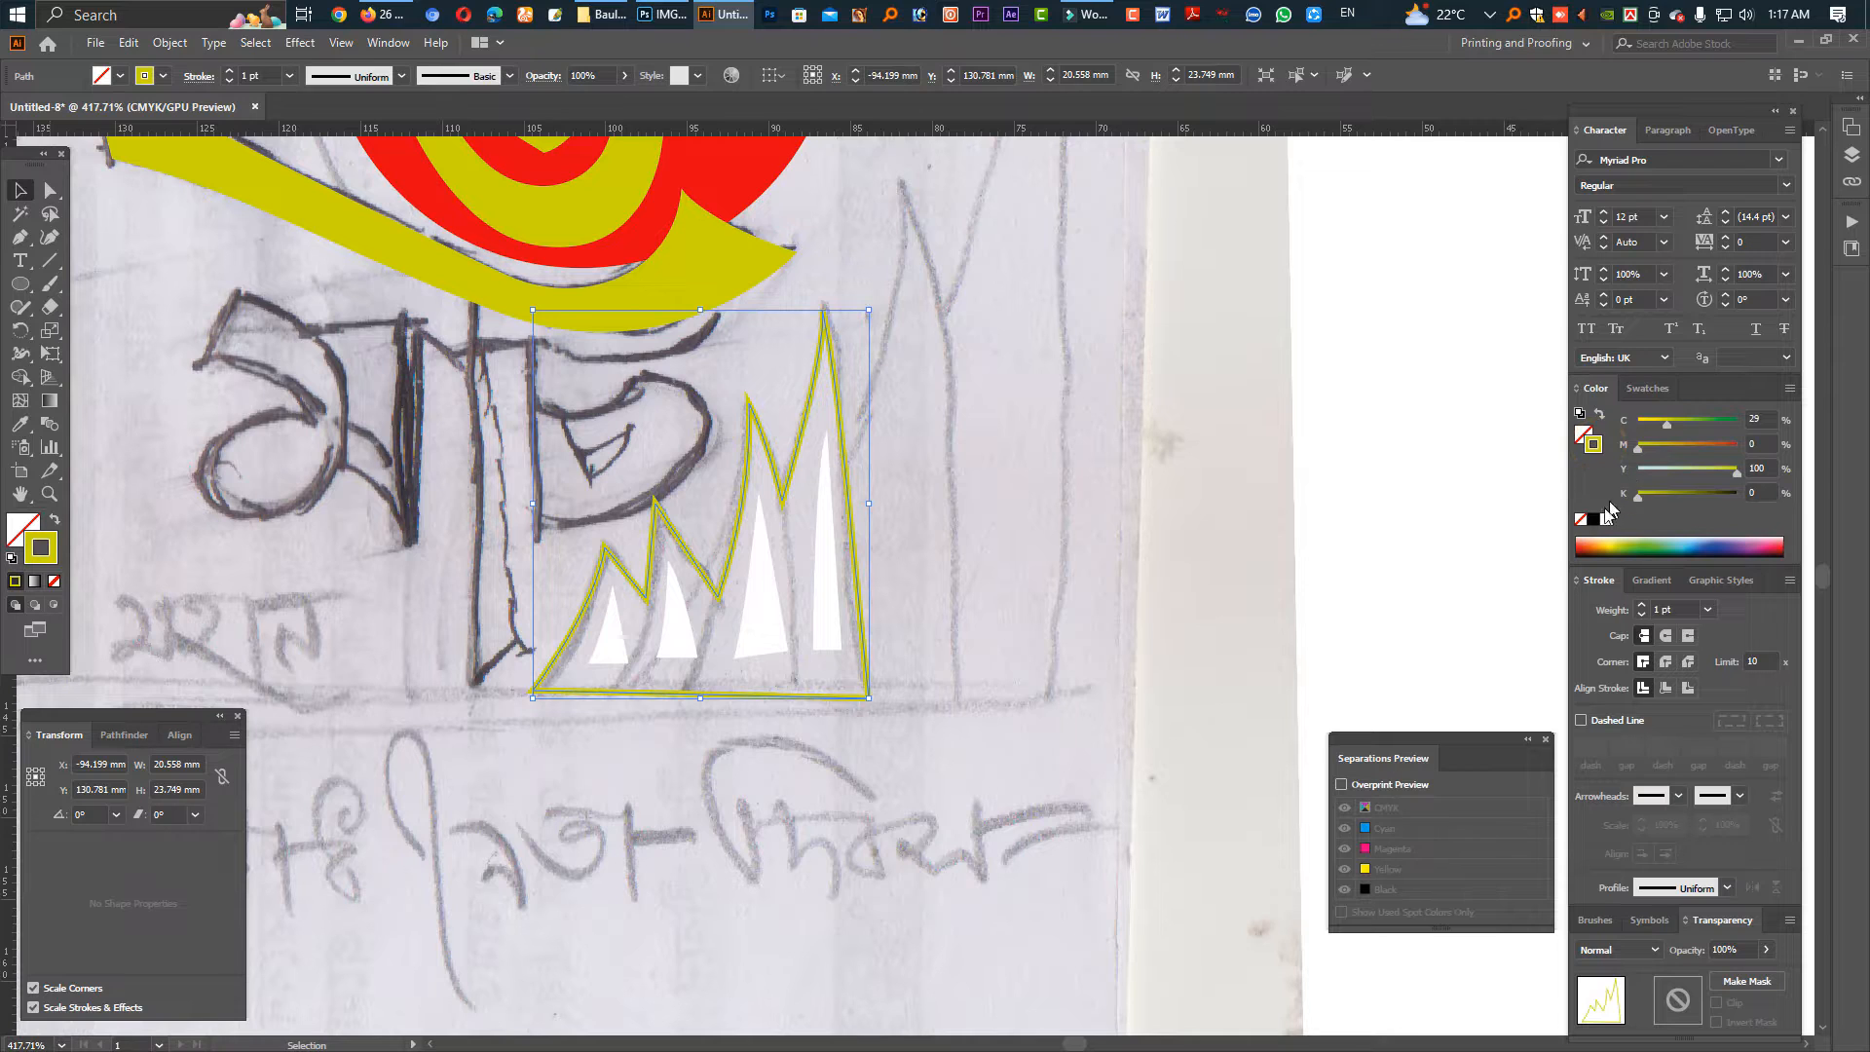
left_click(1592, 519)
left_click(55, 519)
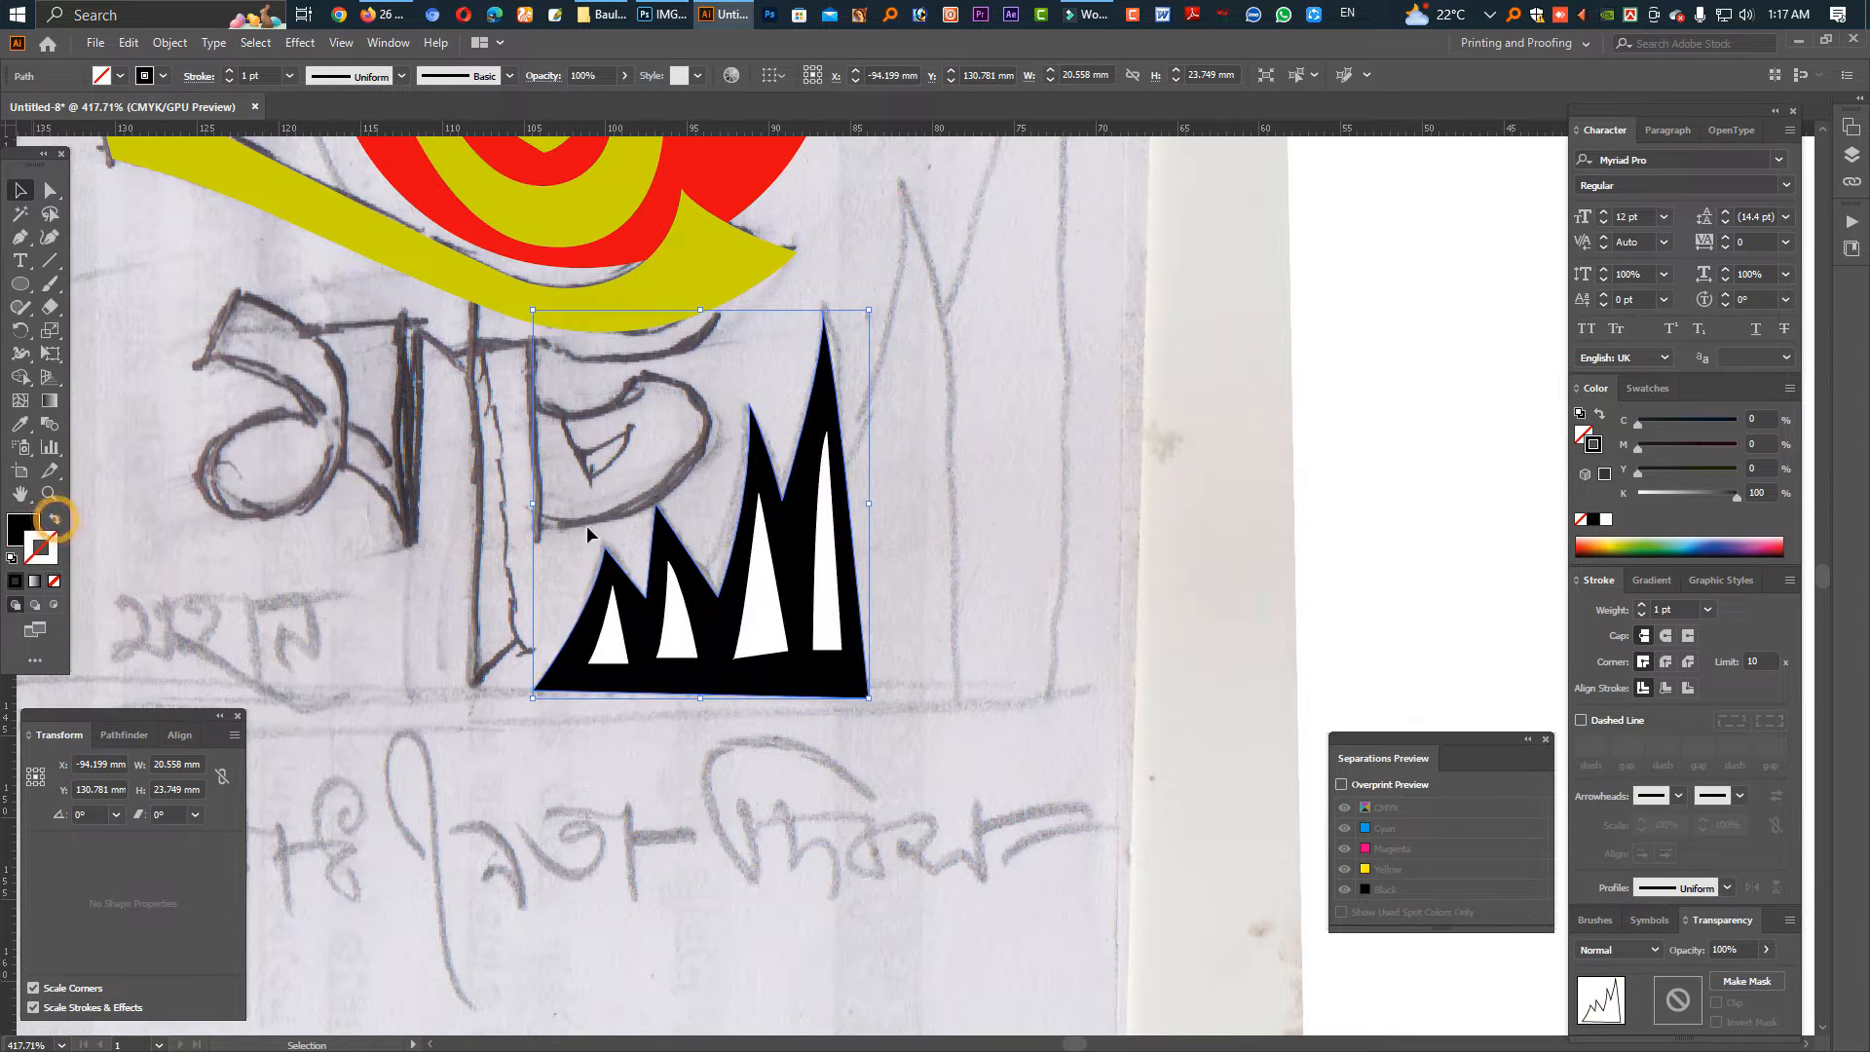
left_click(955, 545)
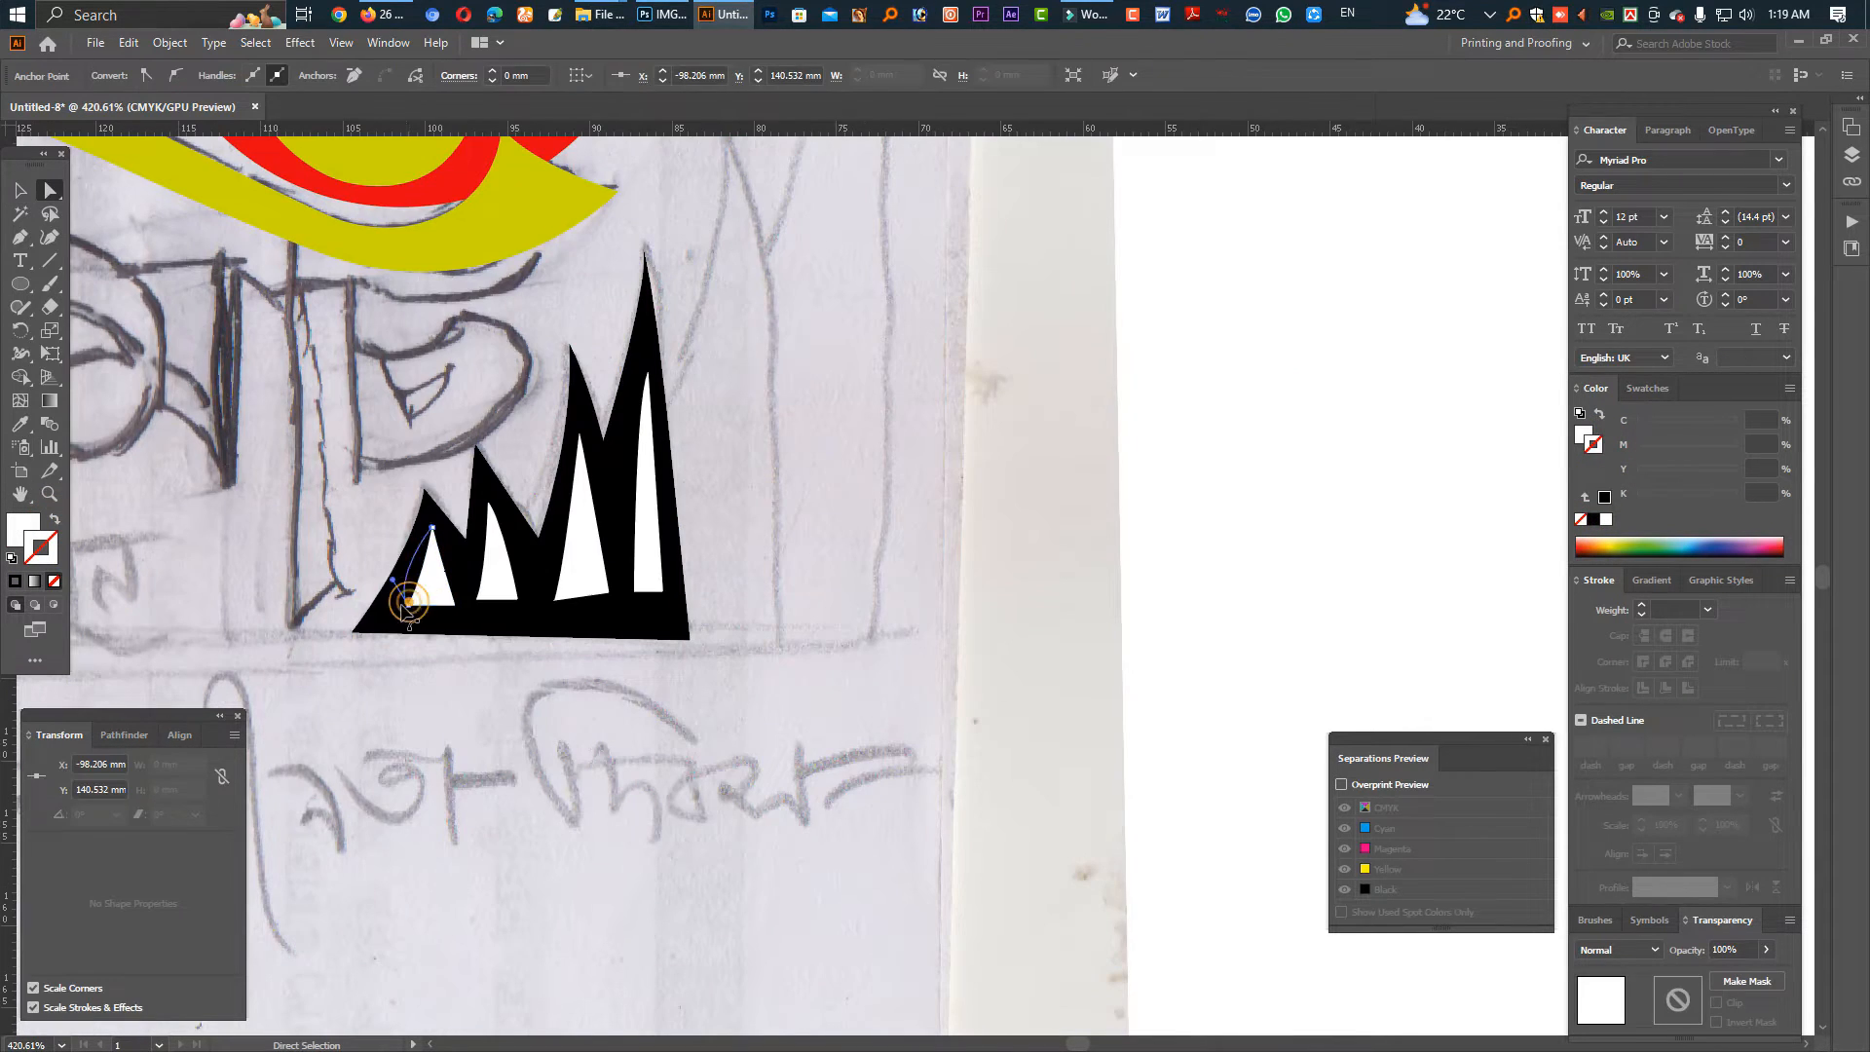
Reshape the first two white triangles inside the monument by moving their corner anchor points closer to the black outline.
left_click_drag(409, 601, 413, 585)
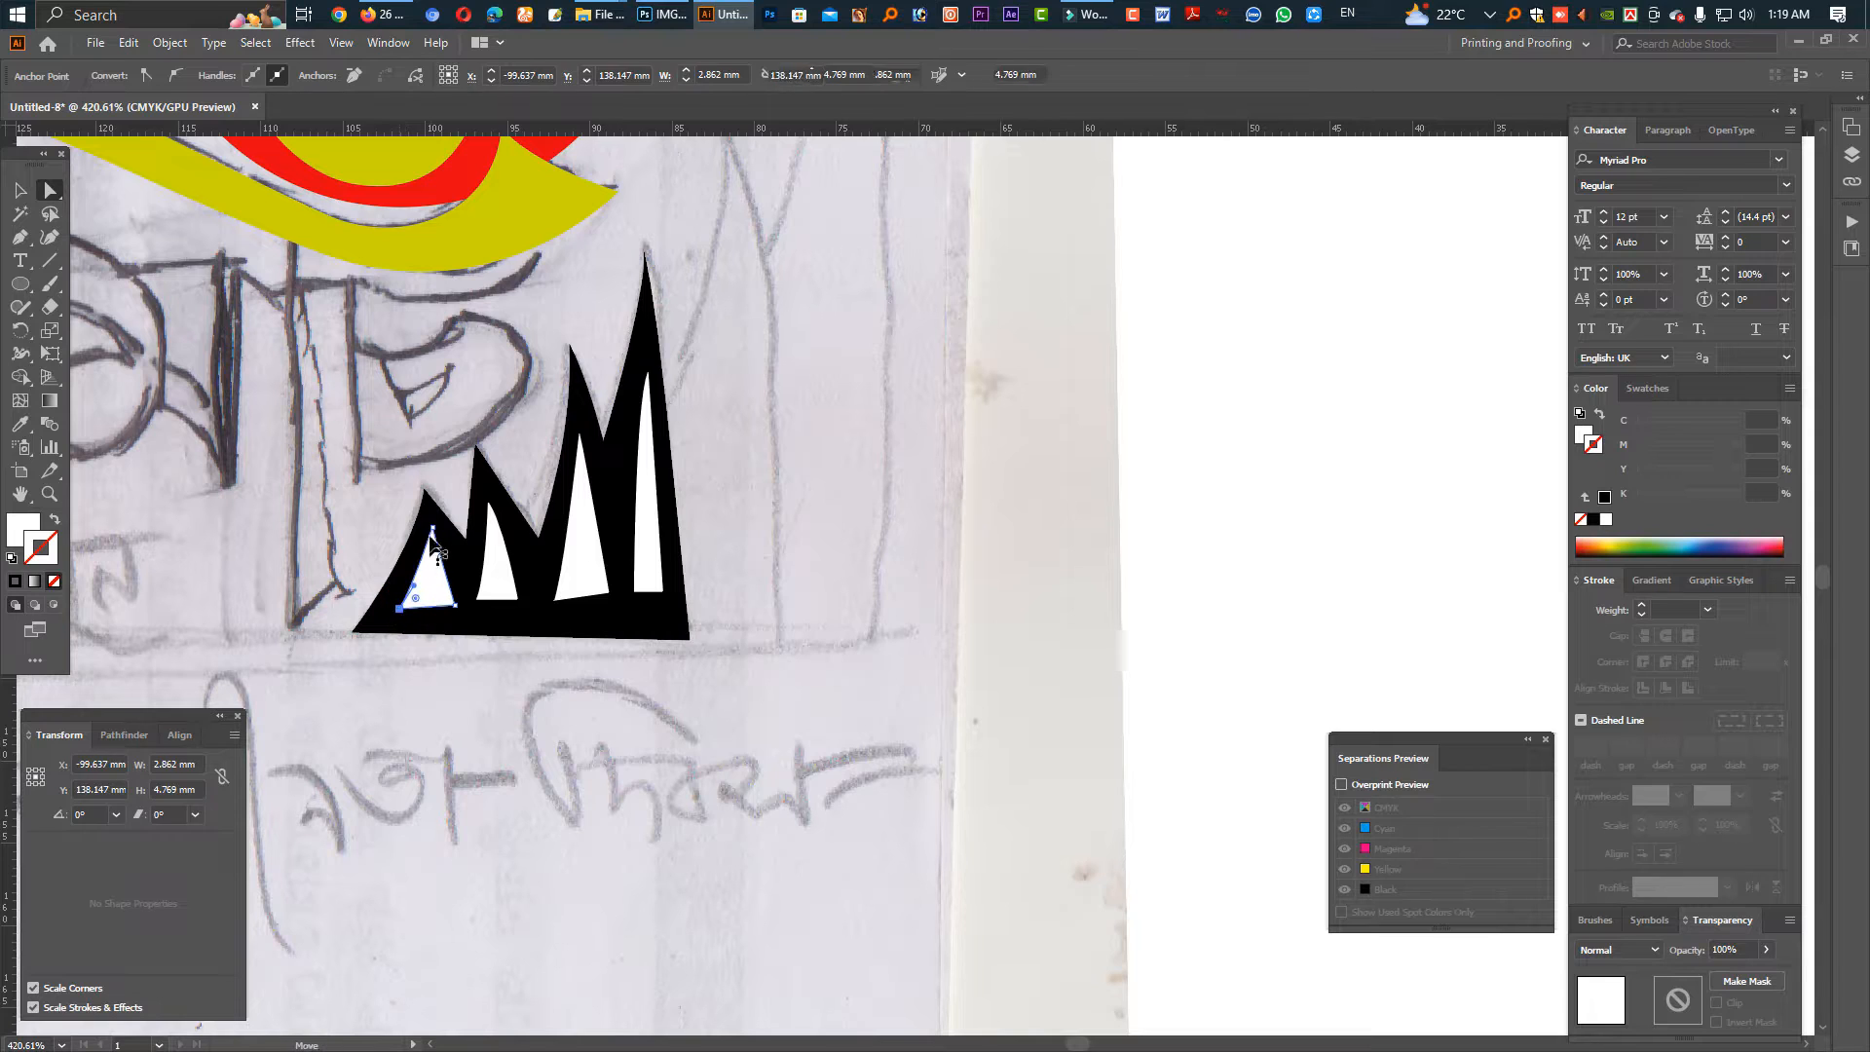
left_click(435, 553)
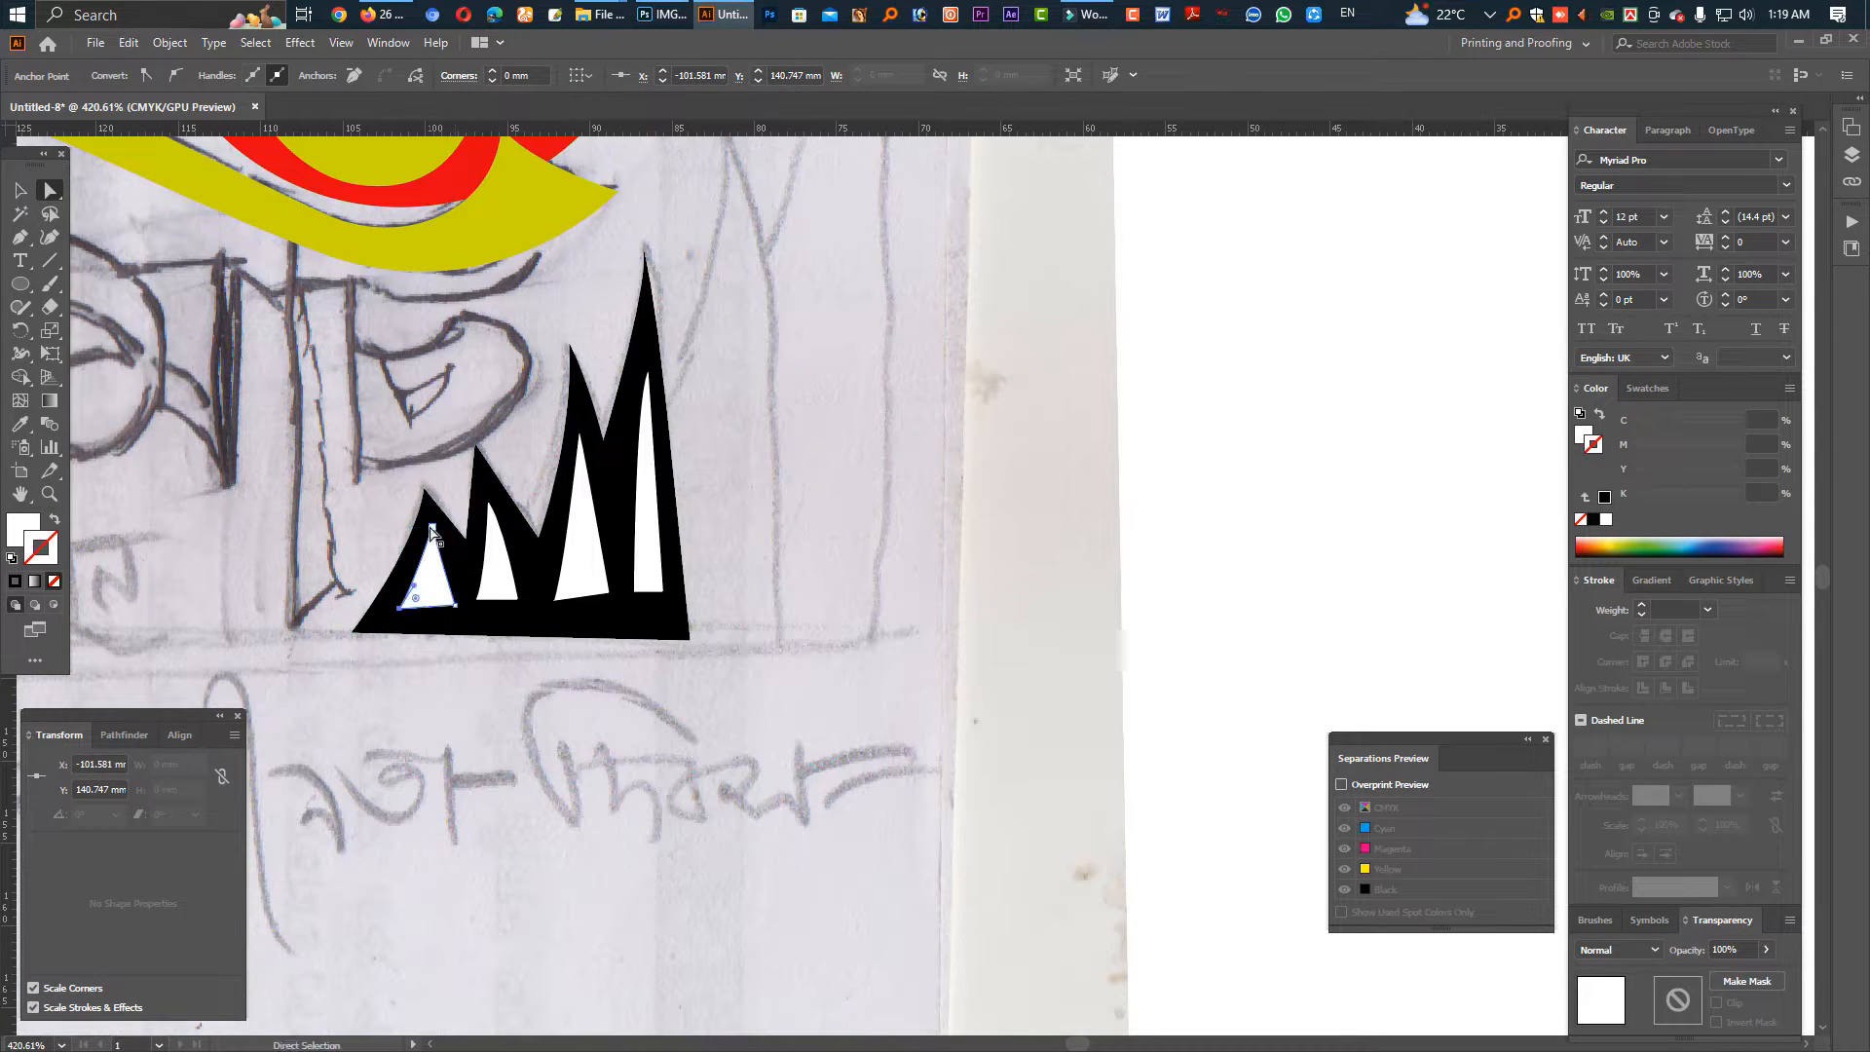
left_click_drag(428, 527, 430, 524)
left_click(486, 516)
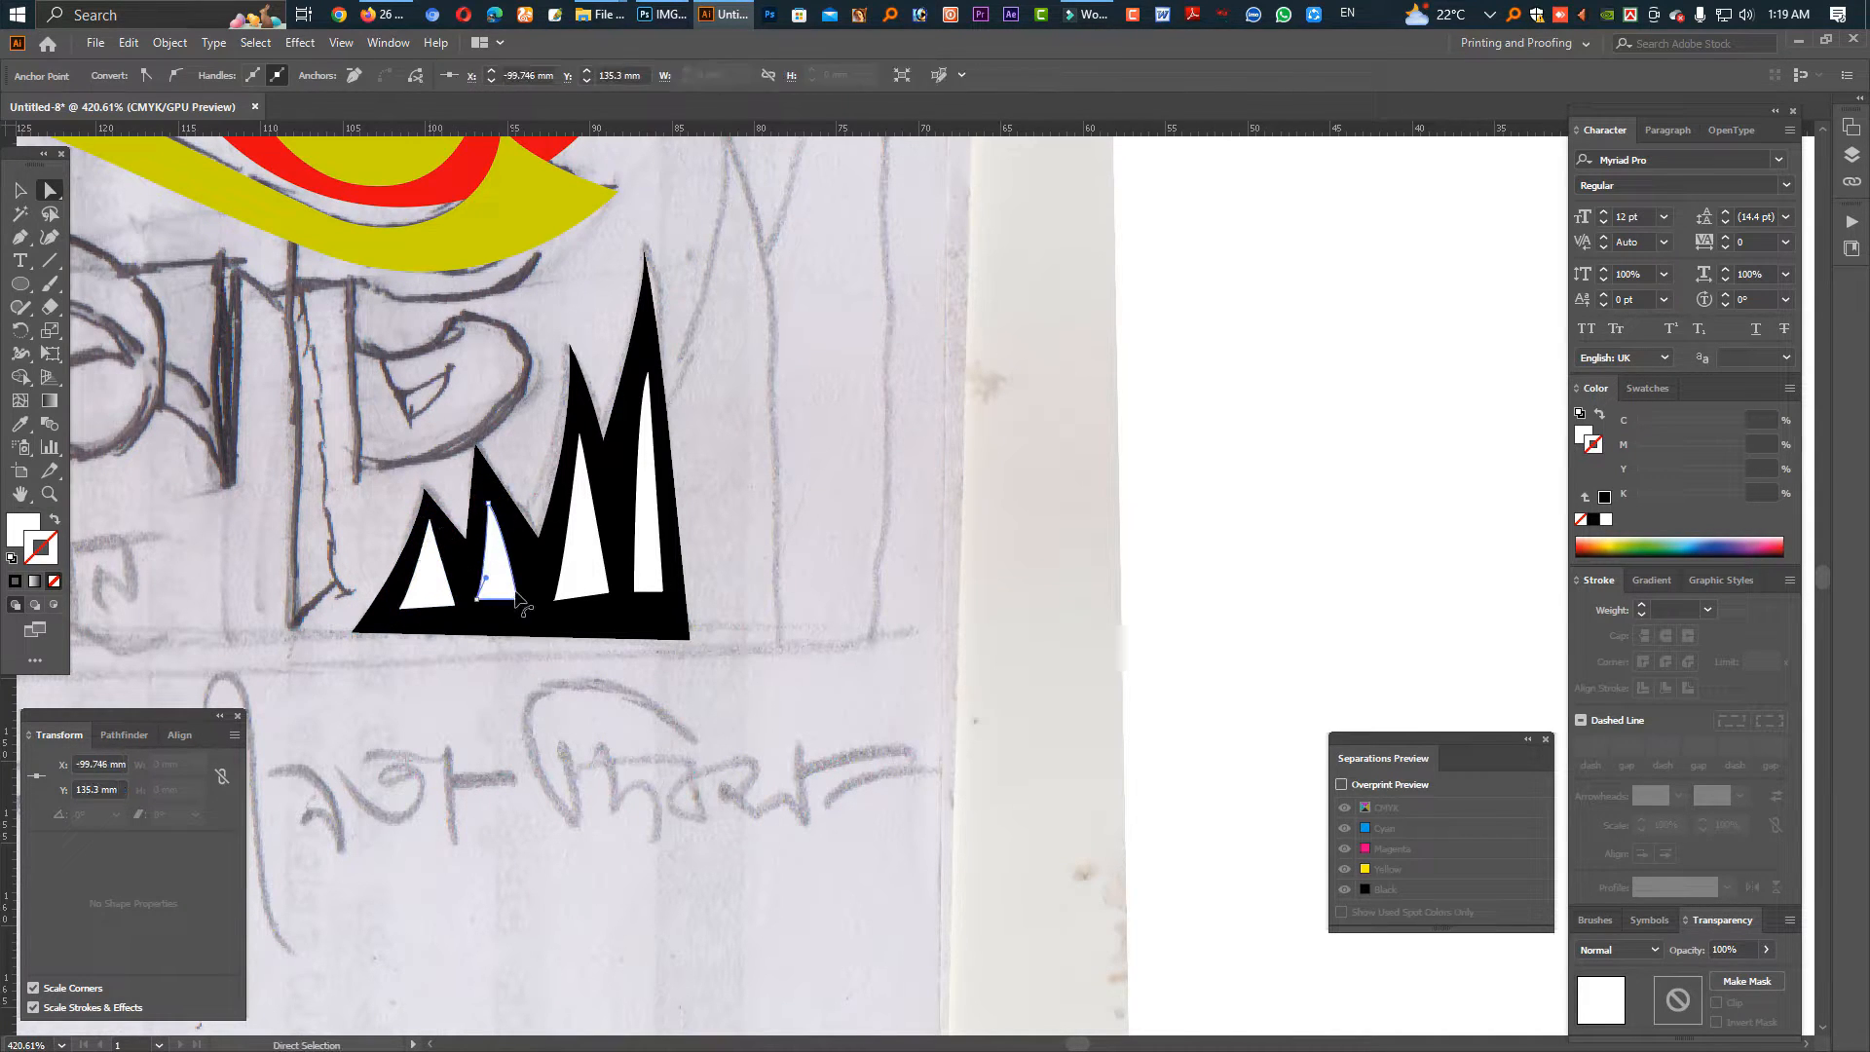
left_click_drag(517, 597, 544, 609)
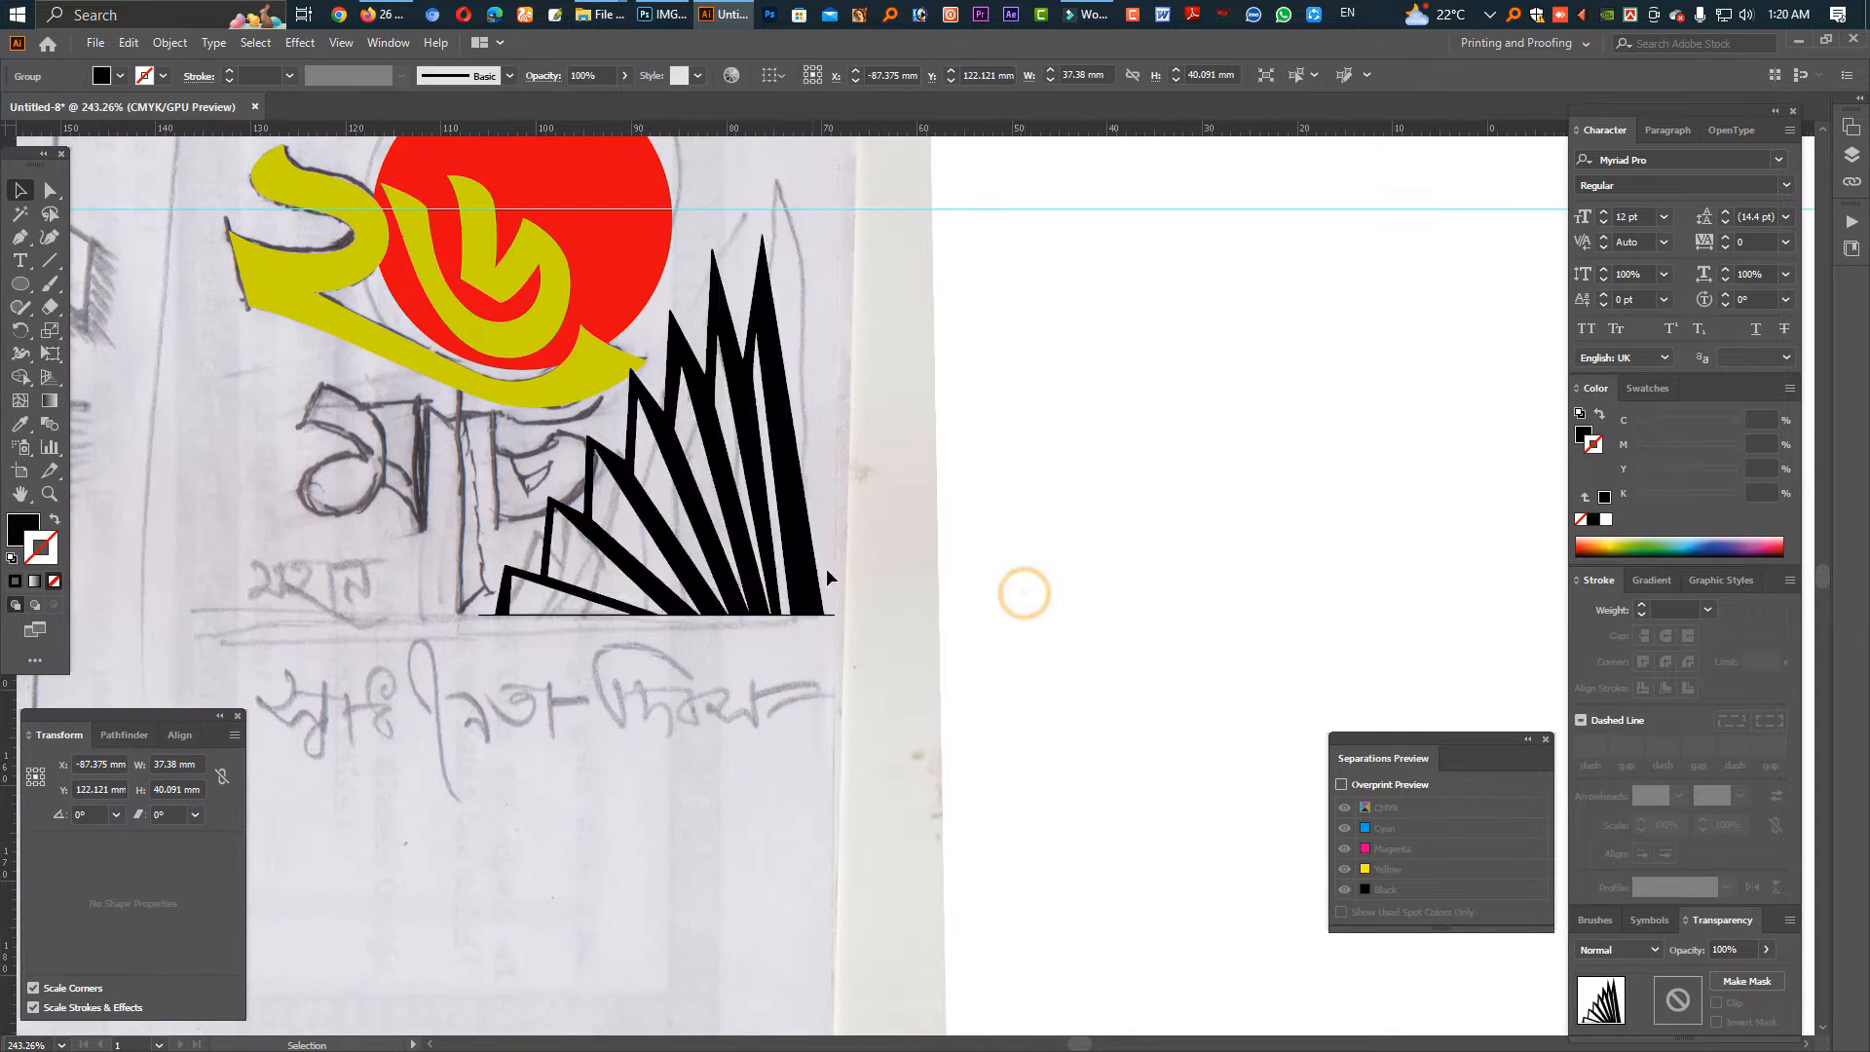
Place a point text beside the মার্চ sketch and set its font to Shokuntola ANSI.
left_click(827, 582)
left_click(746, 575)
key("t")
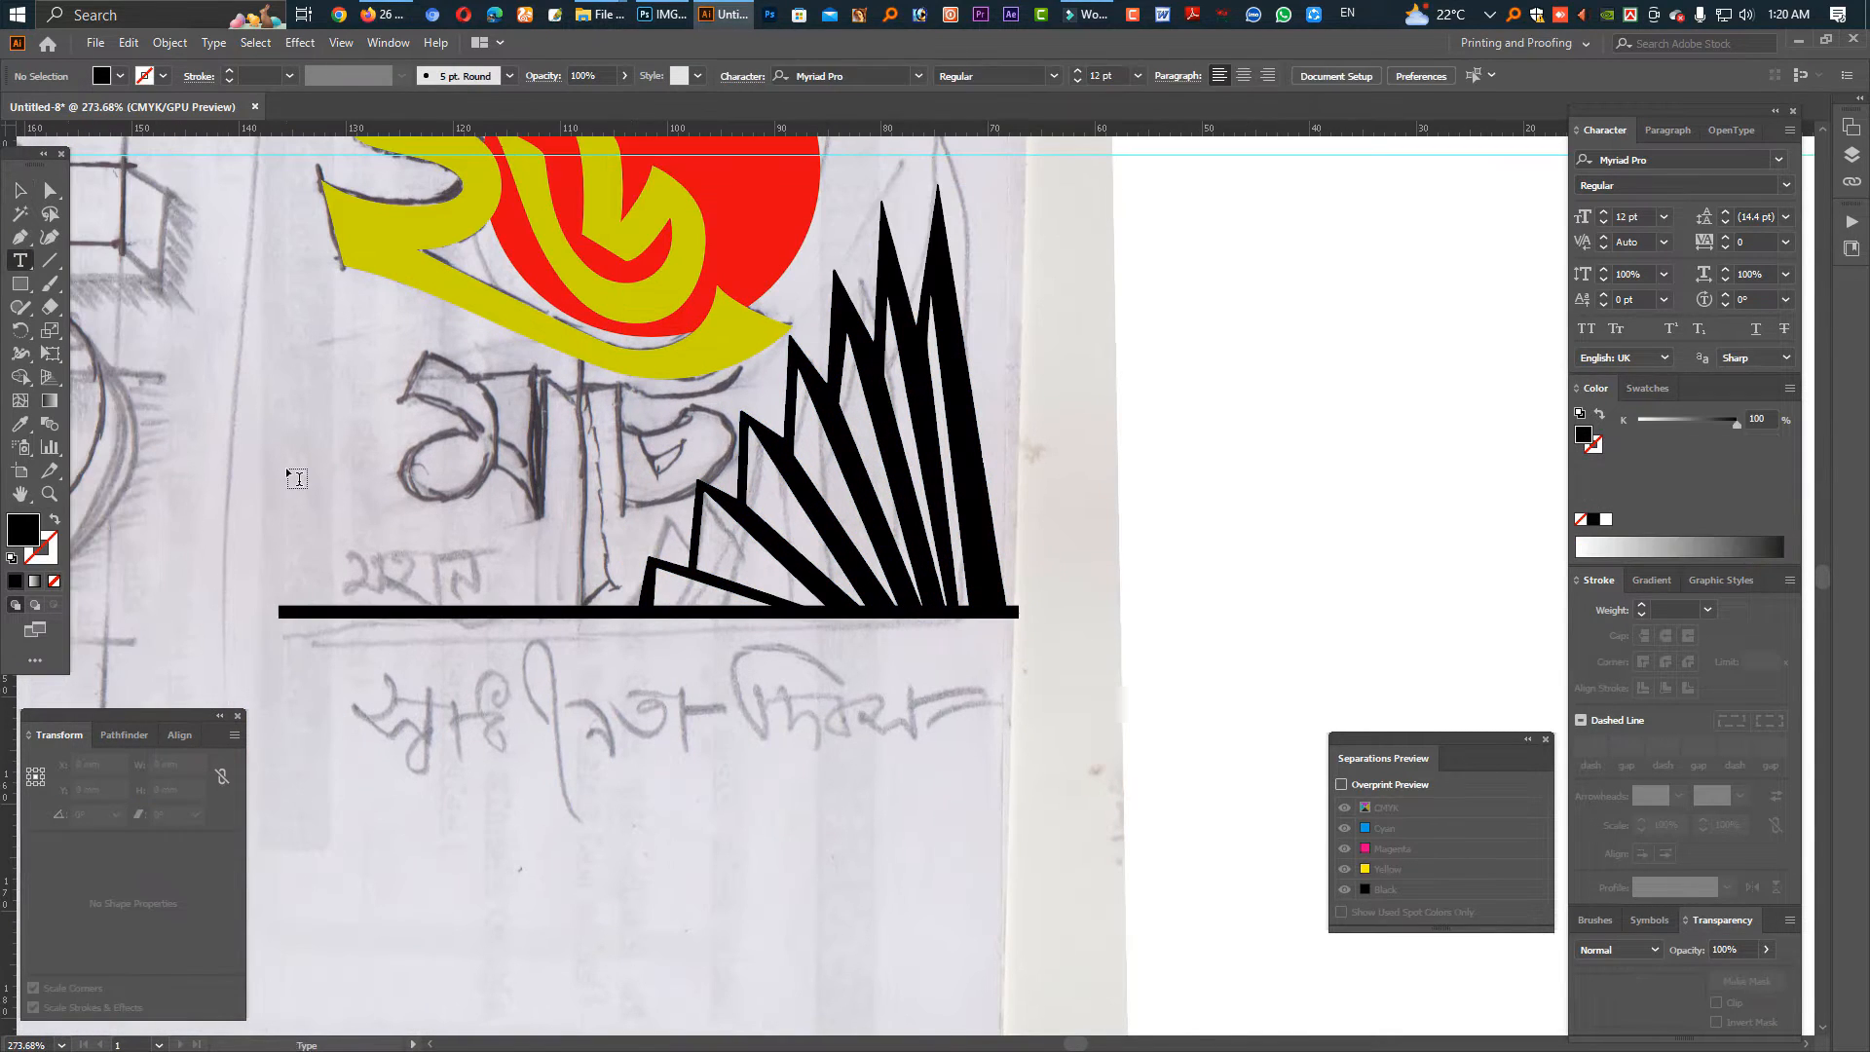
left_click(292, 476)
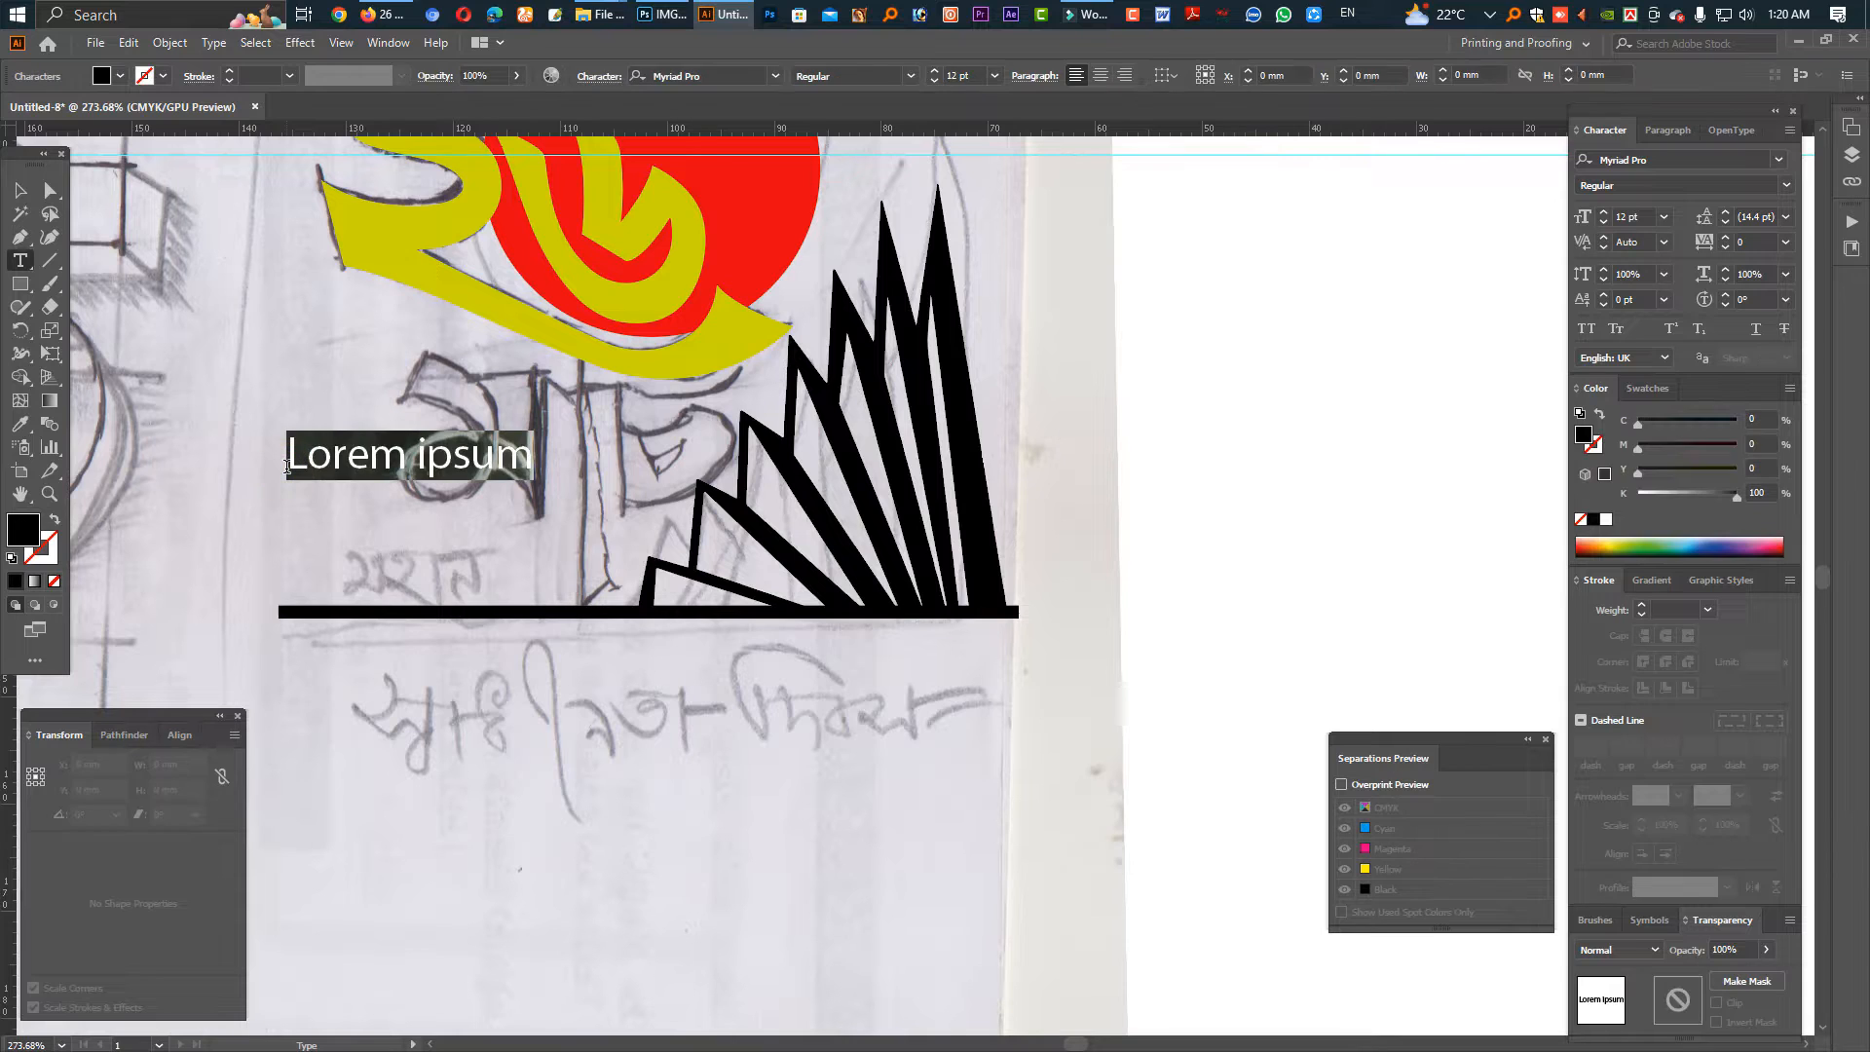
left_click(1637, 160)
type("Sut")
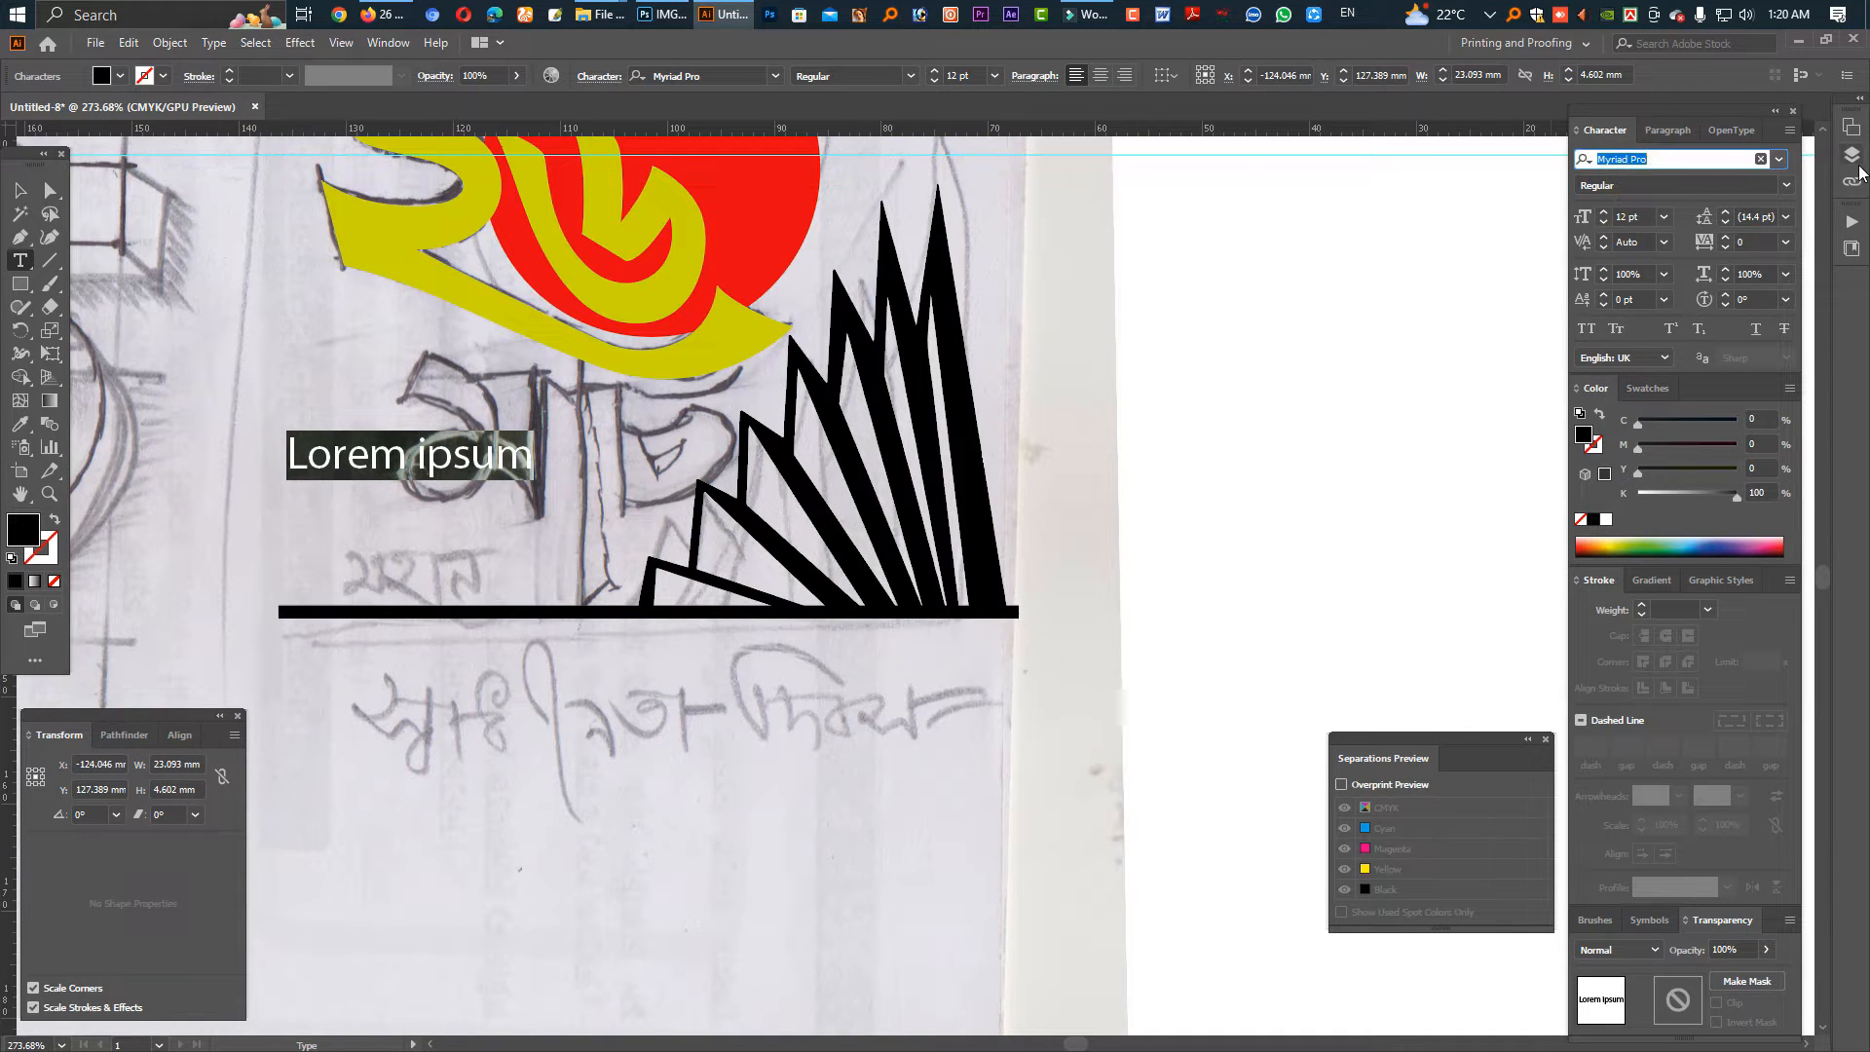
type("sh")
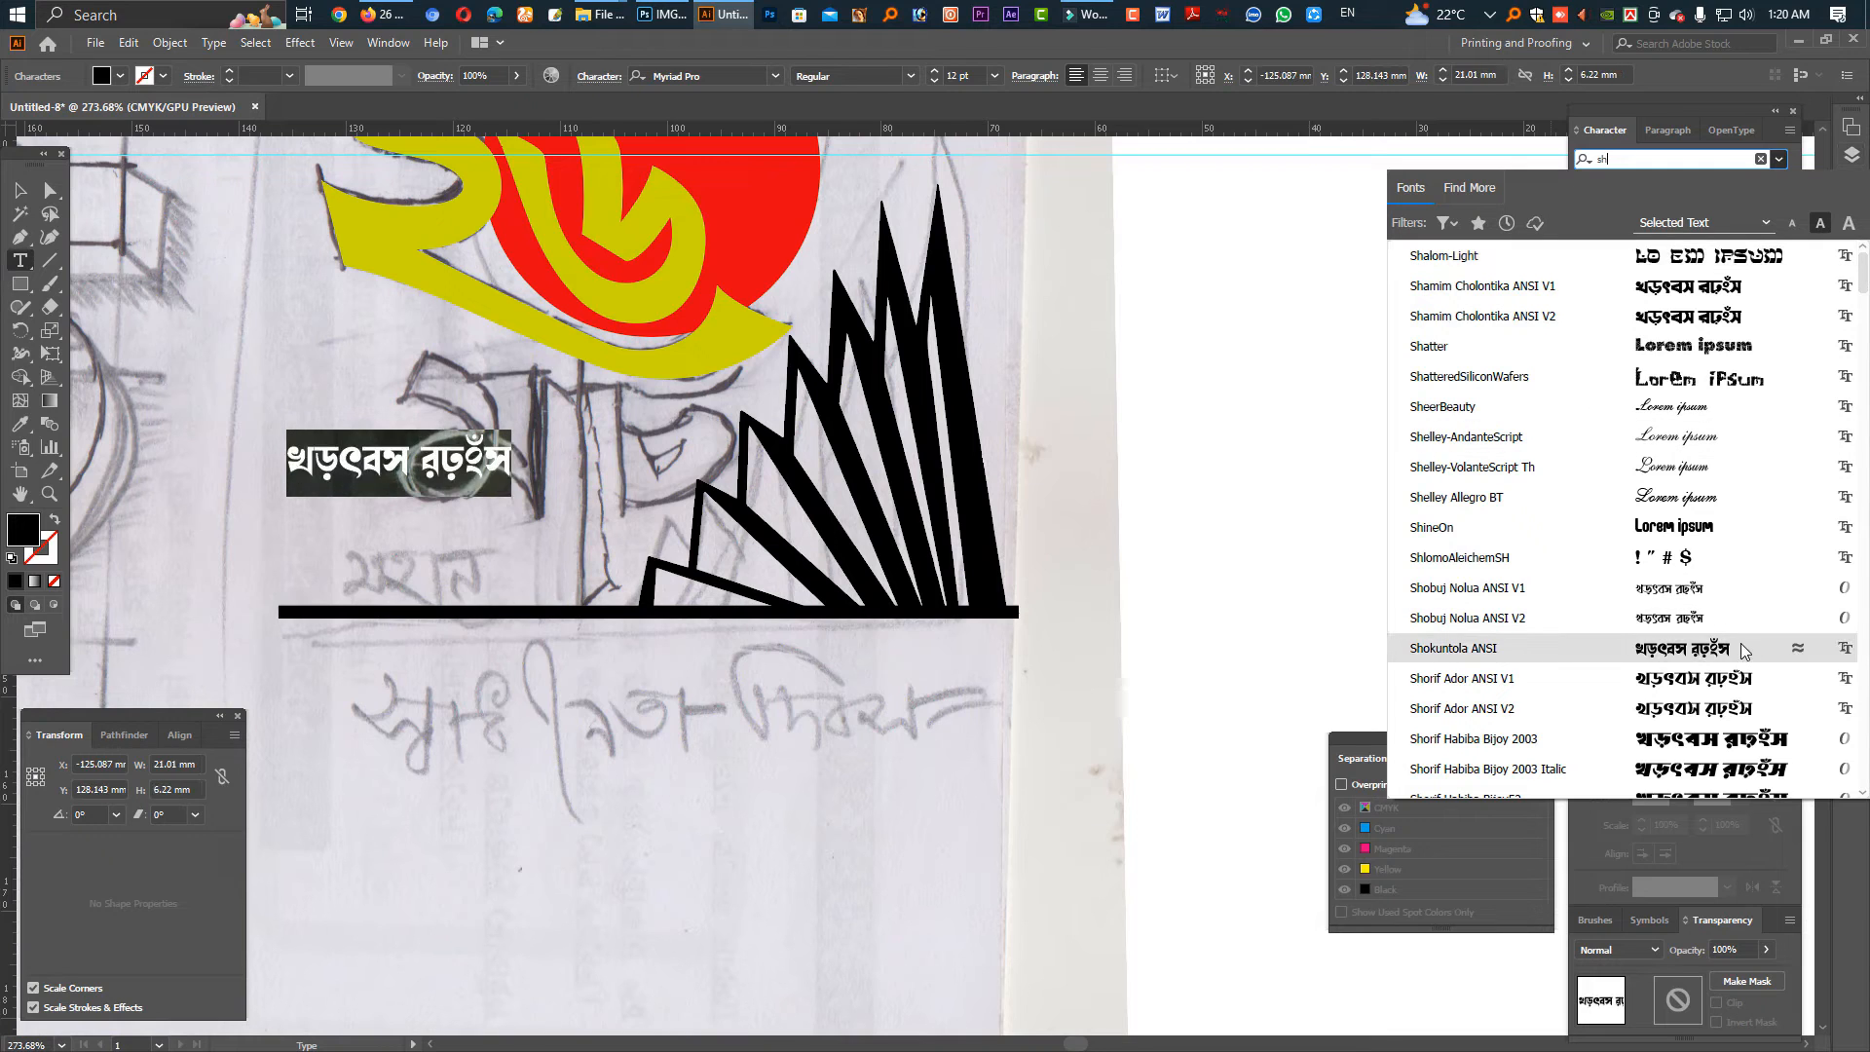
Trace the sketched letter ম with the Pen tool, using a 1 pt black stroke and no fill.
left_click(24, 237)
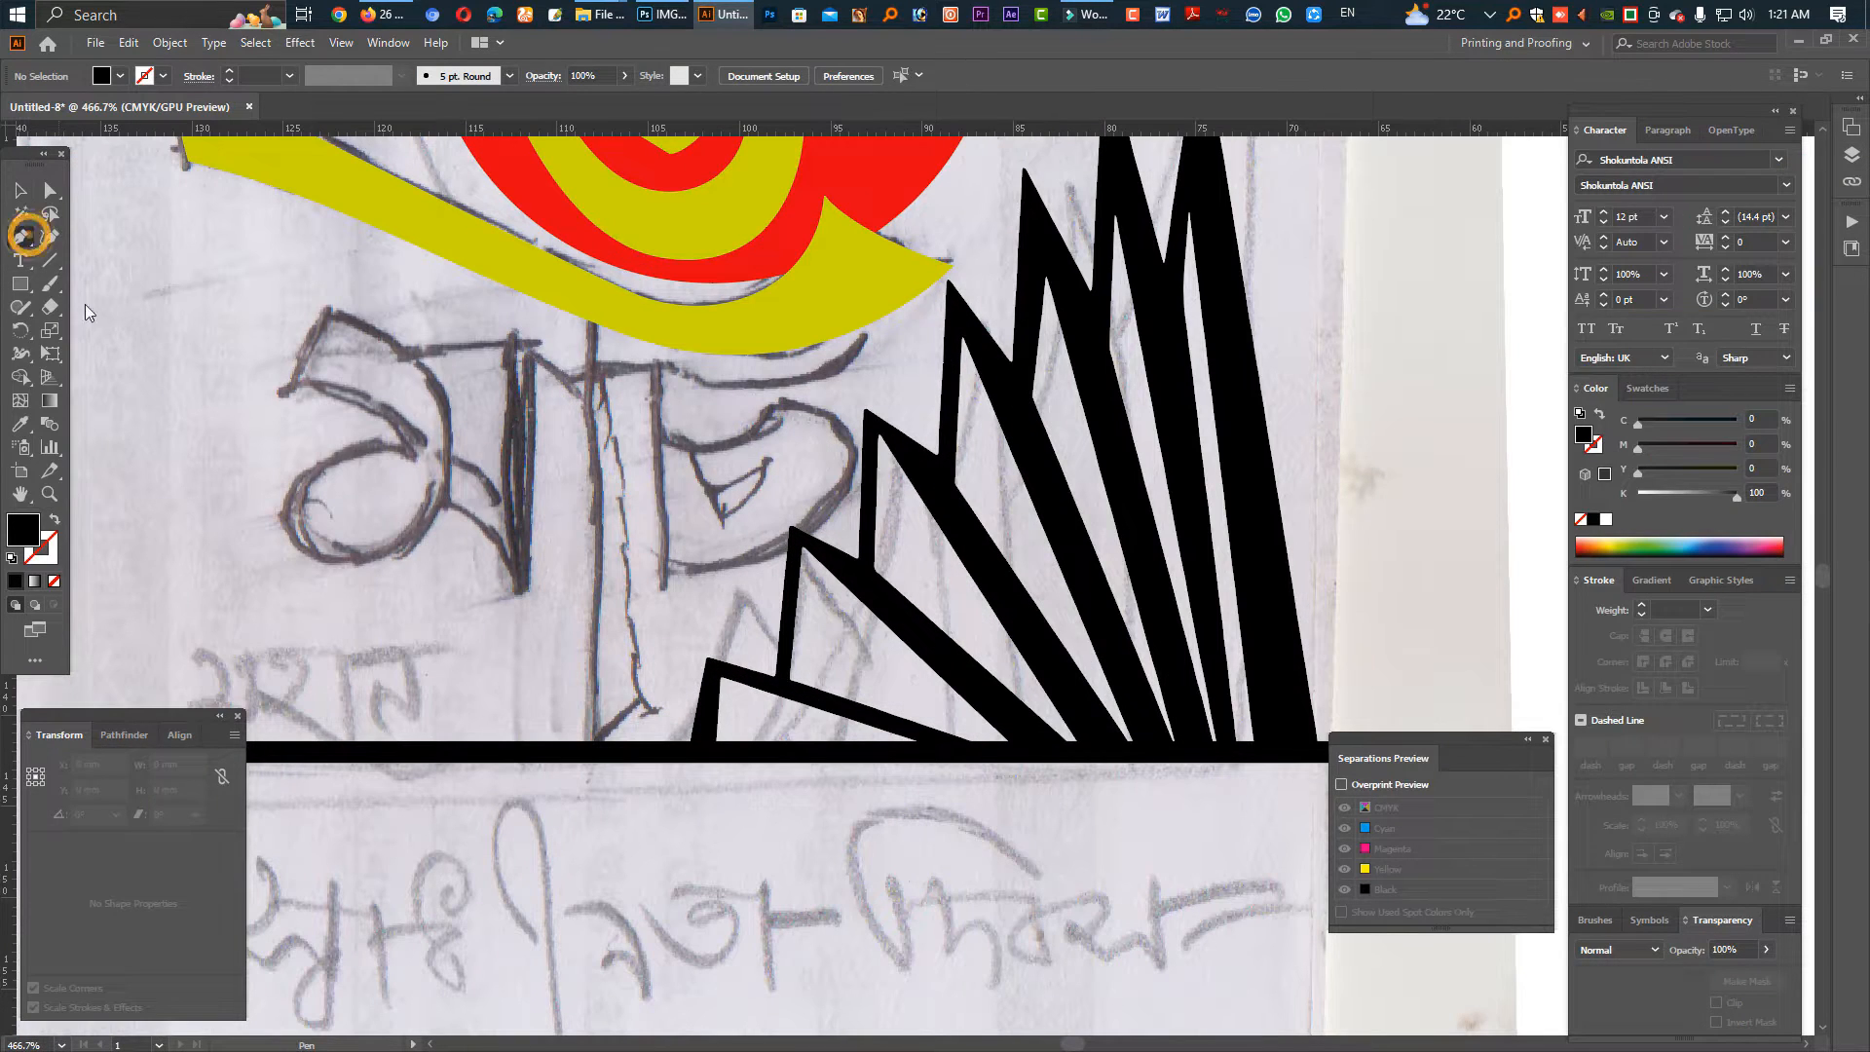
left_click(329, 309)
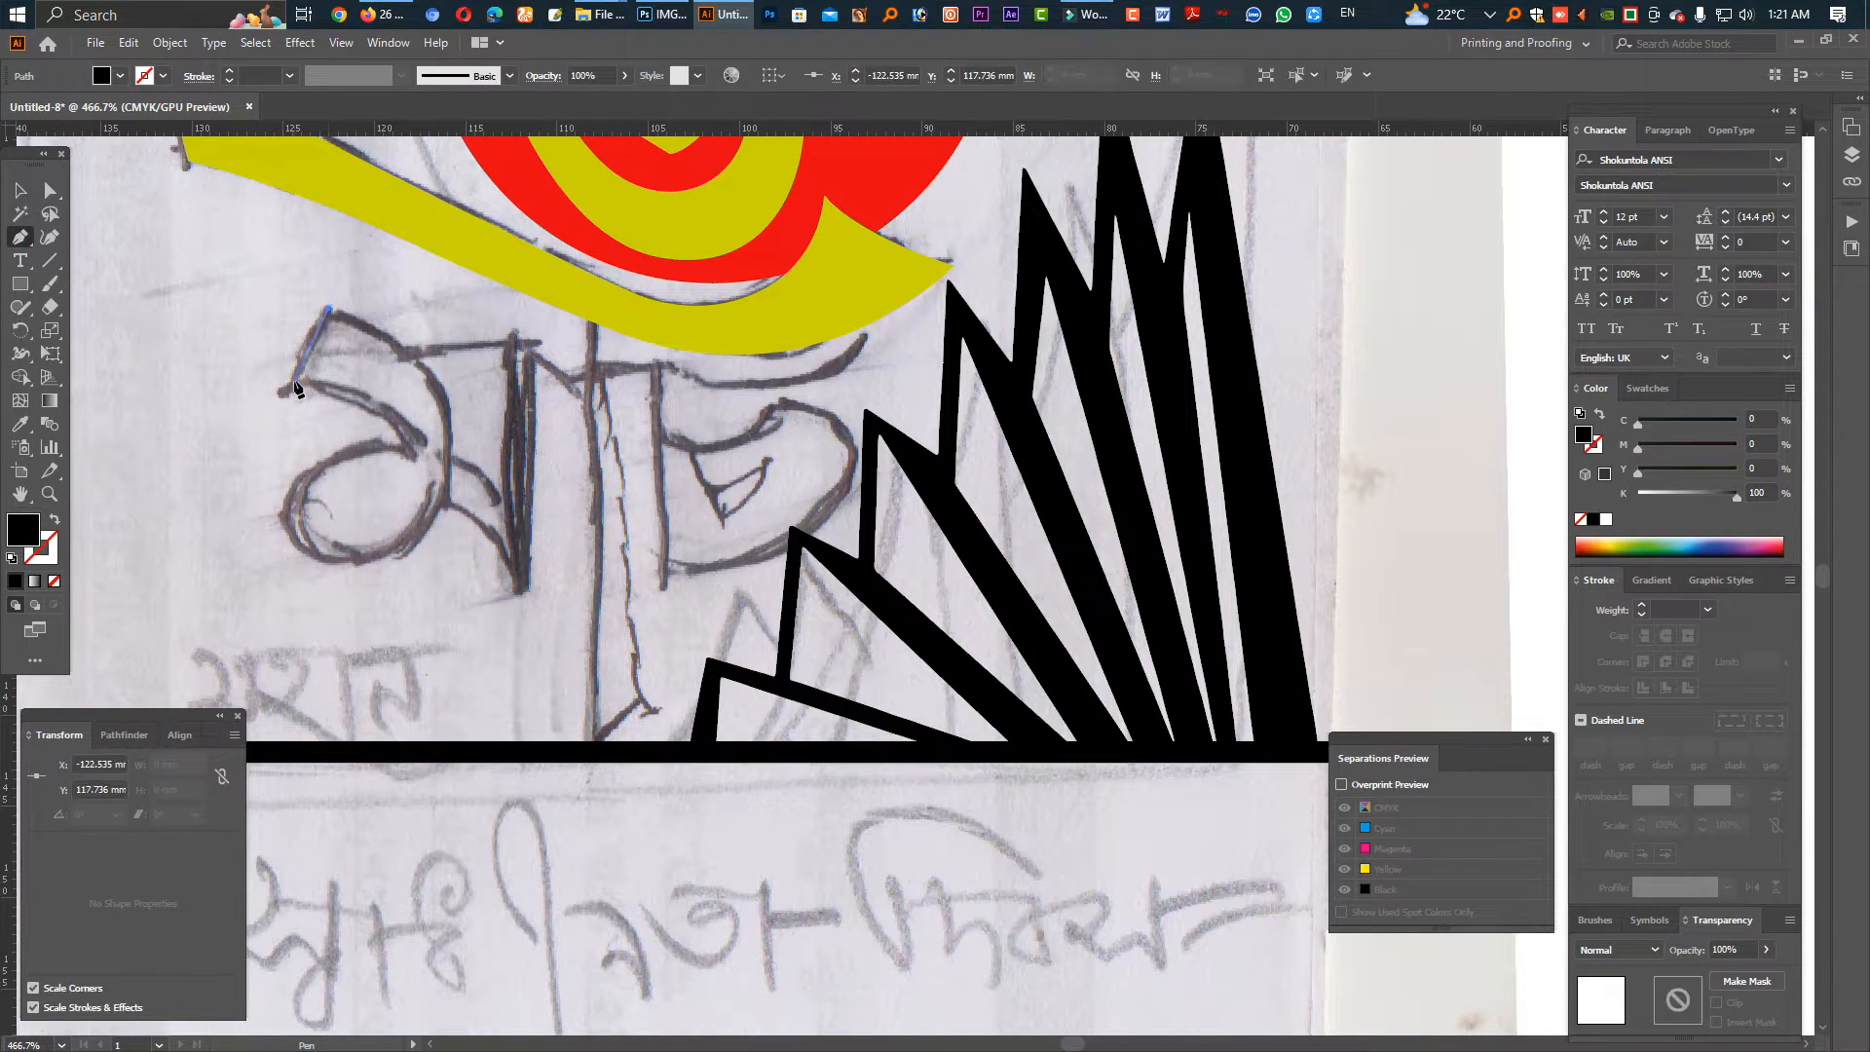
left_click(286, 392)
left_click_drag(402, 448, 411, 490)
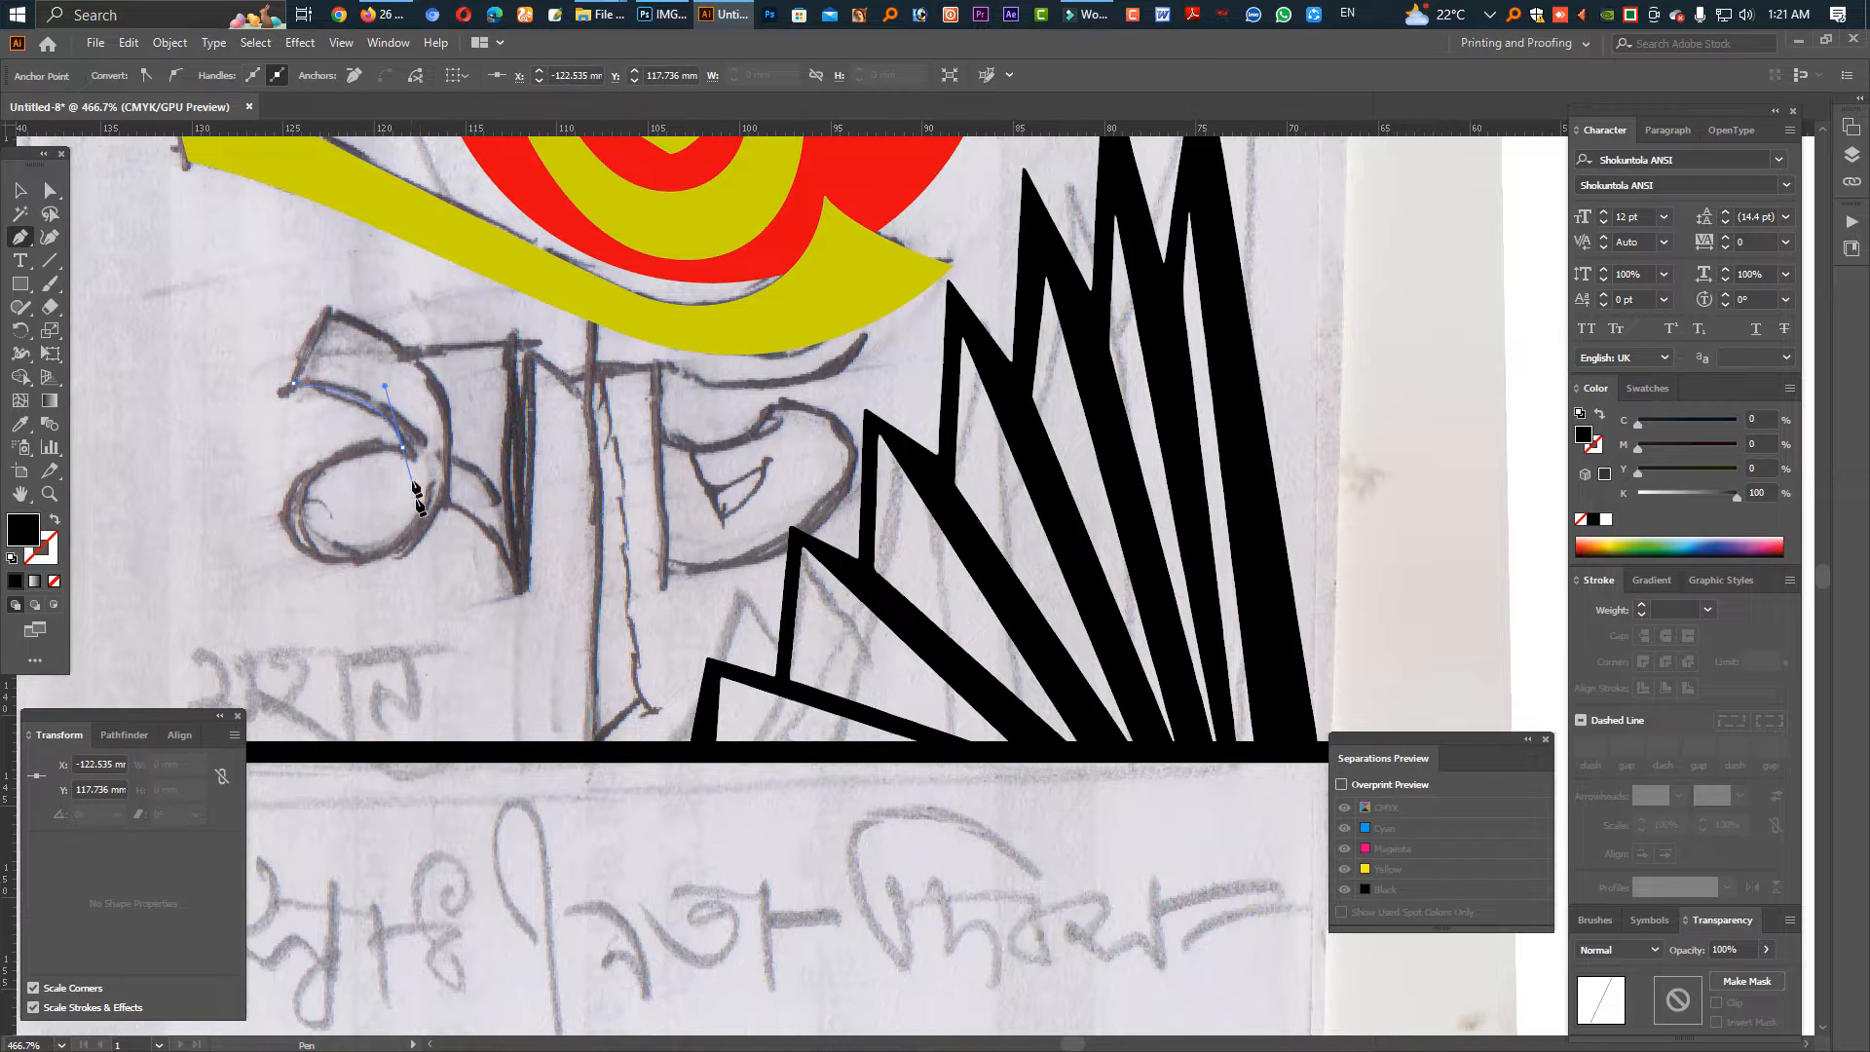
left_click(403, 448)
left_click(53, 522)
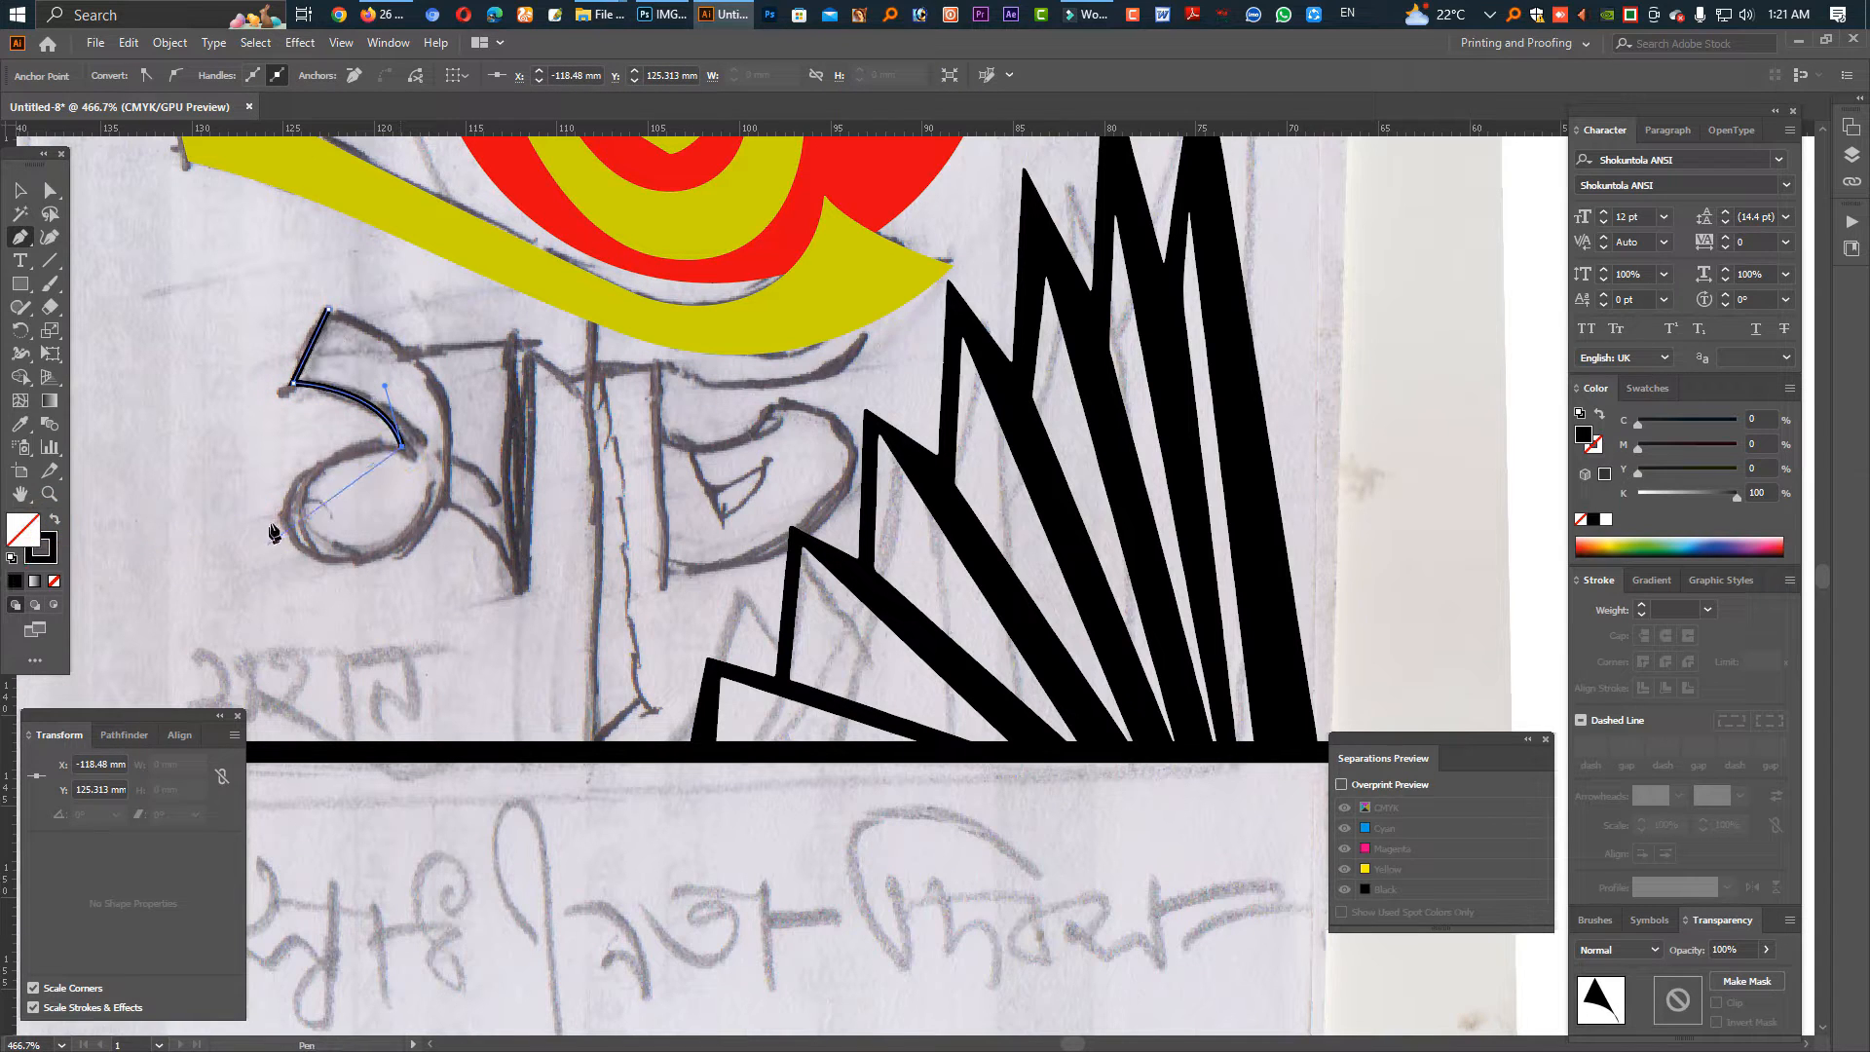
left_click_drag(300, 510, 284, 575)
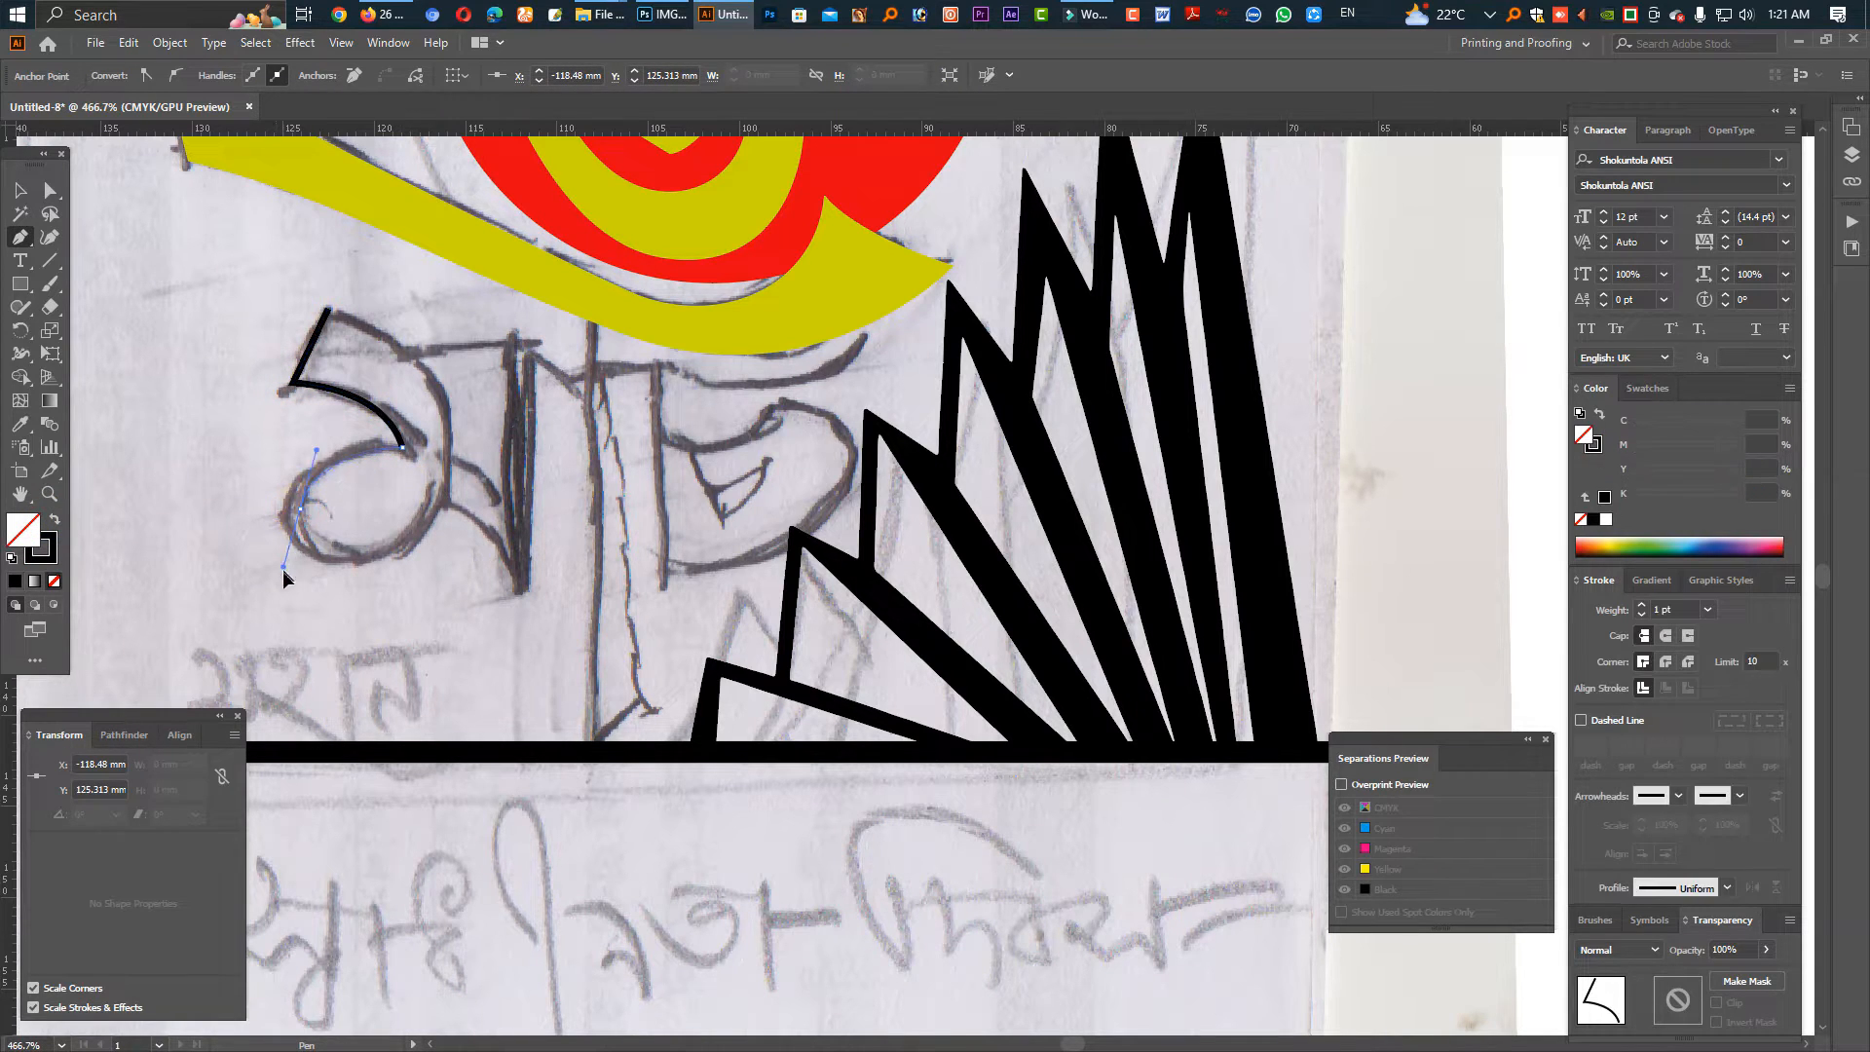
left_click(438, 501)
left_click(441, 504)
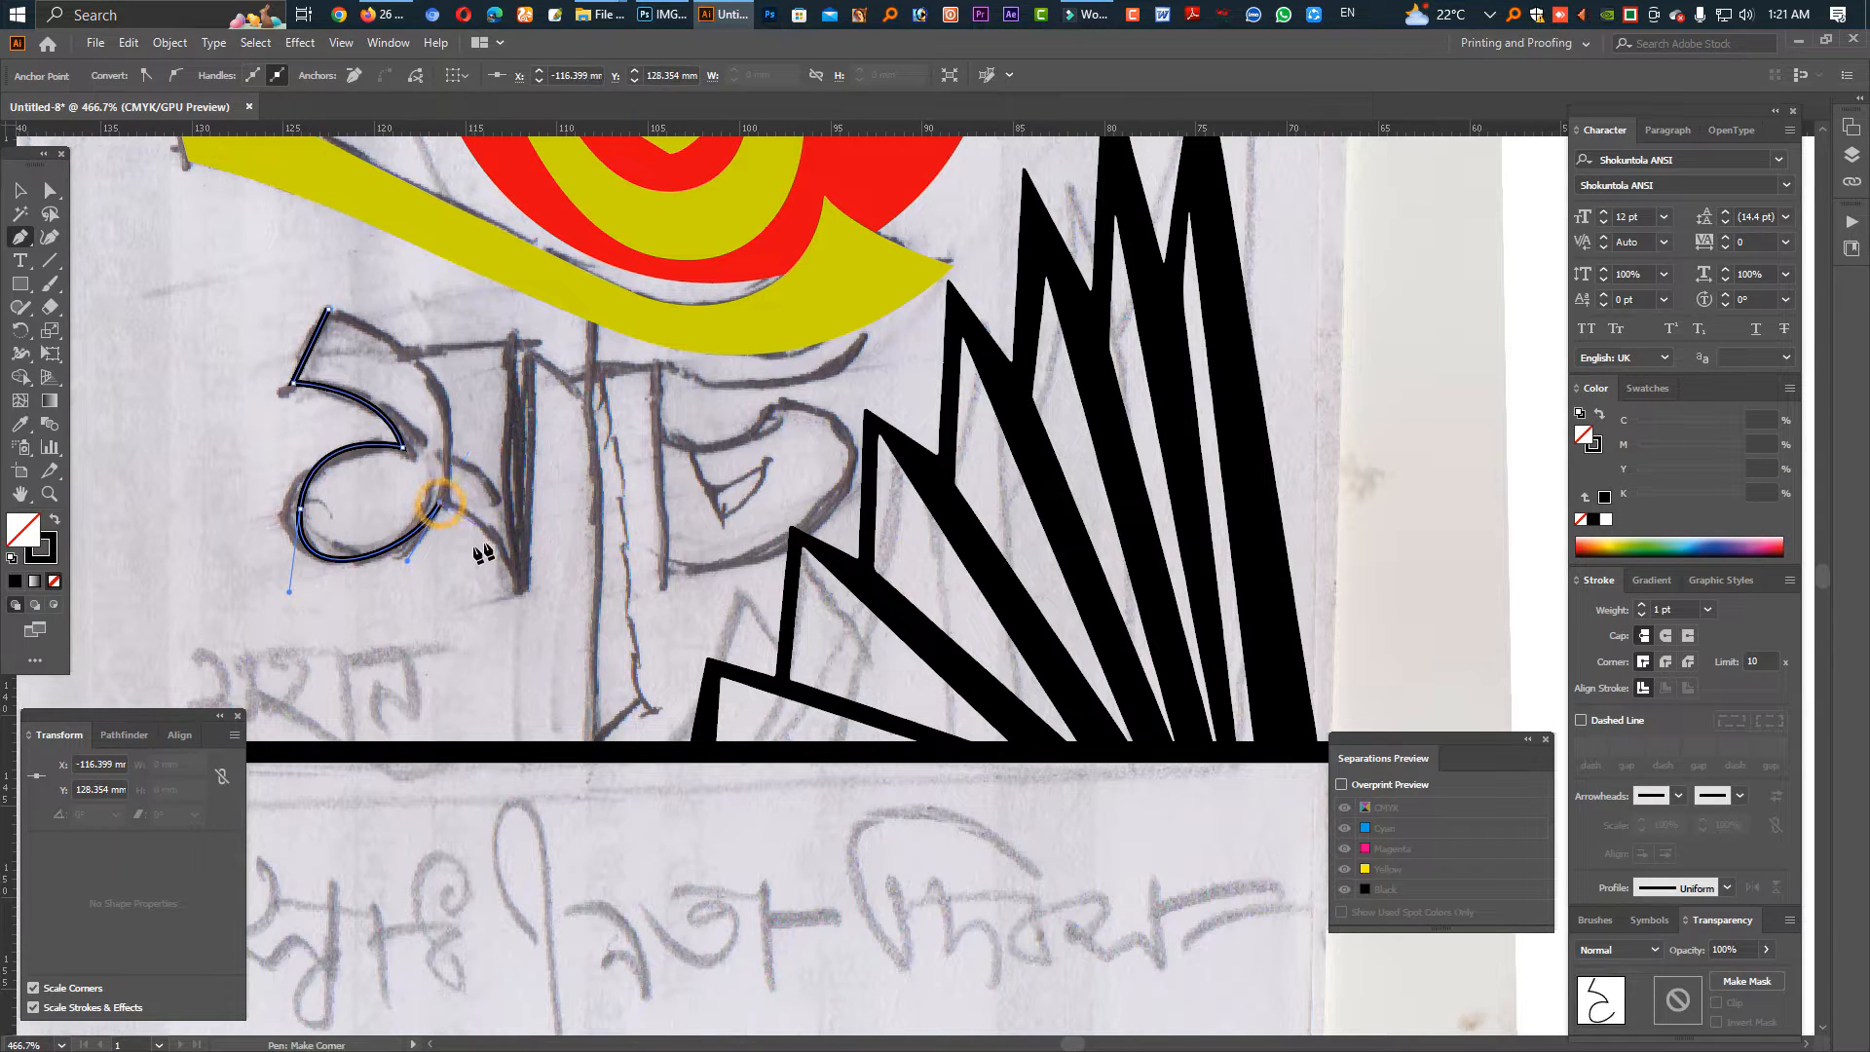
left_click(579, 513)
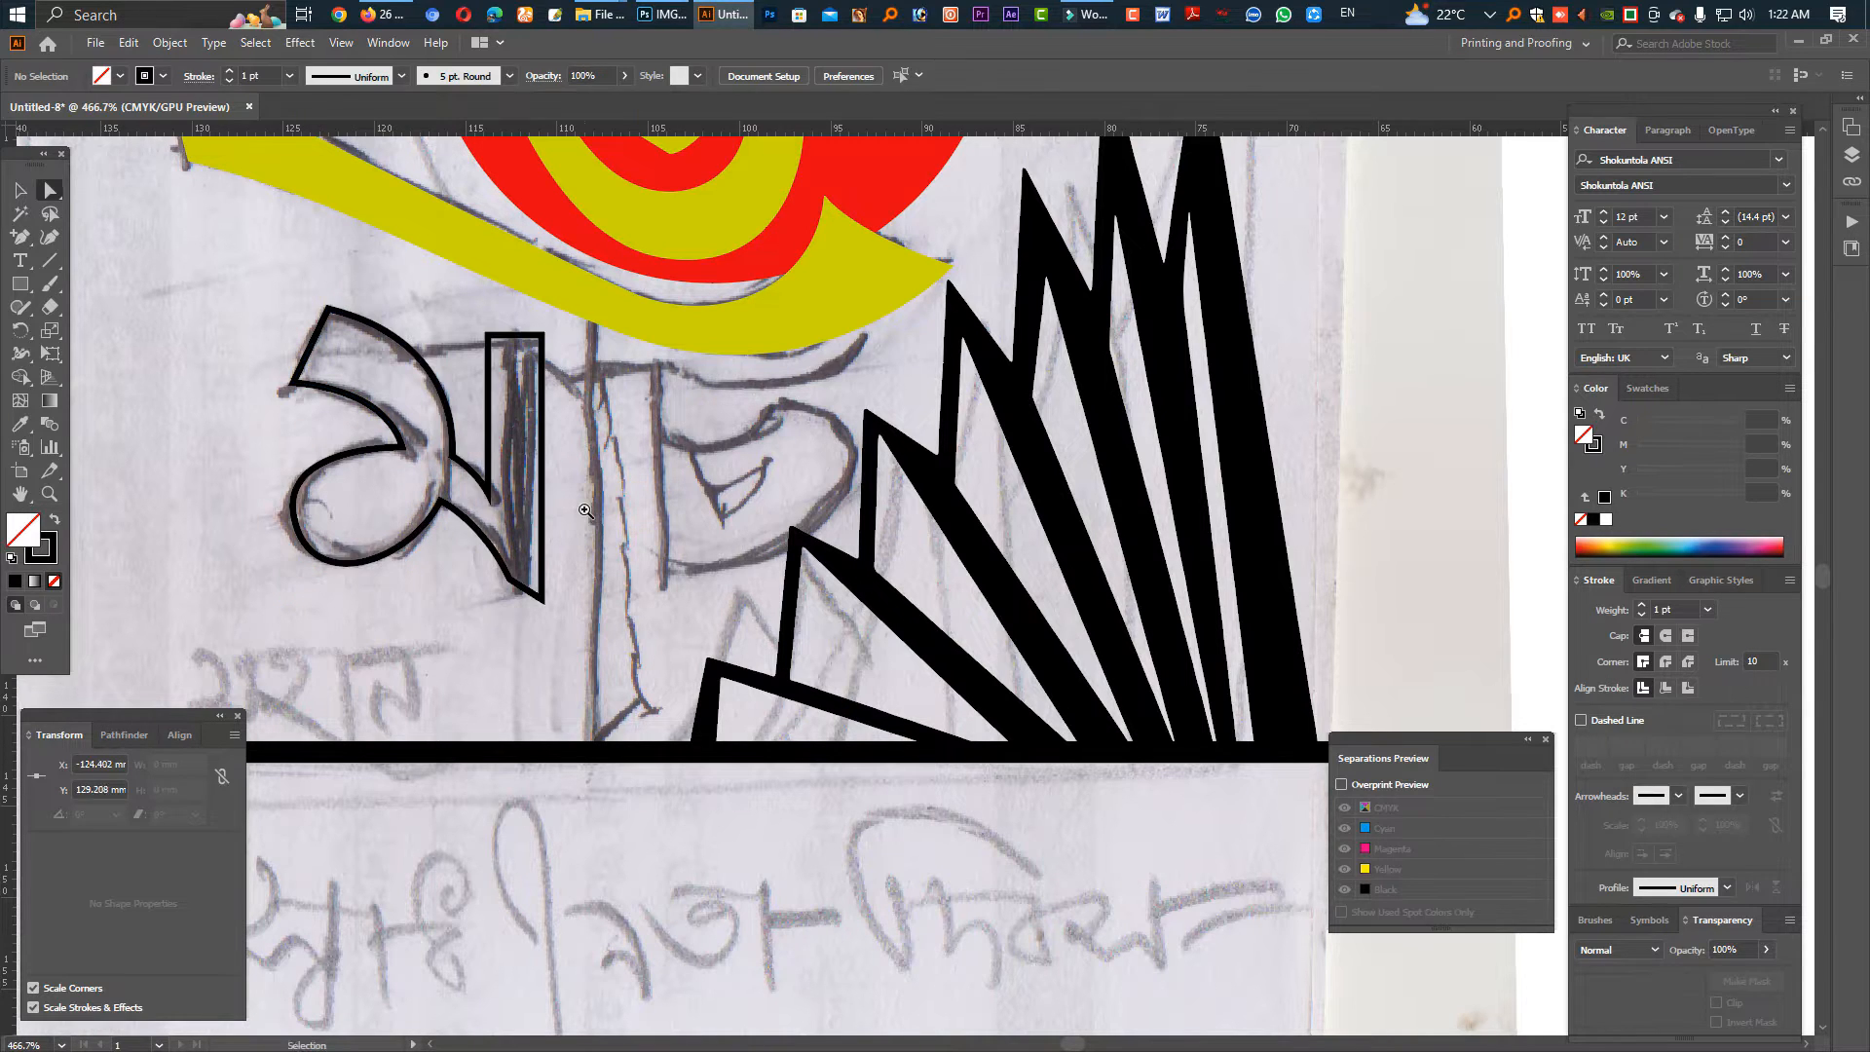
Add the word মার্চ in 12 pt Shokuntola ANSI beside the sketch and convert it to outlines.
scroll(580, 513, "down", 2)
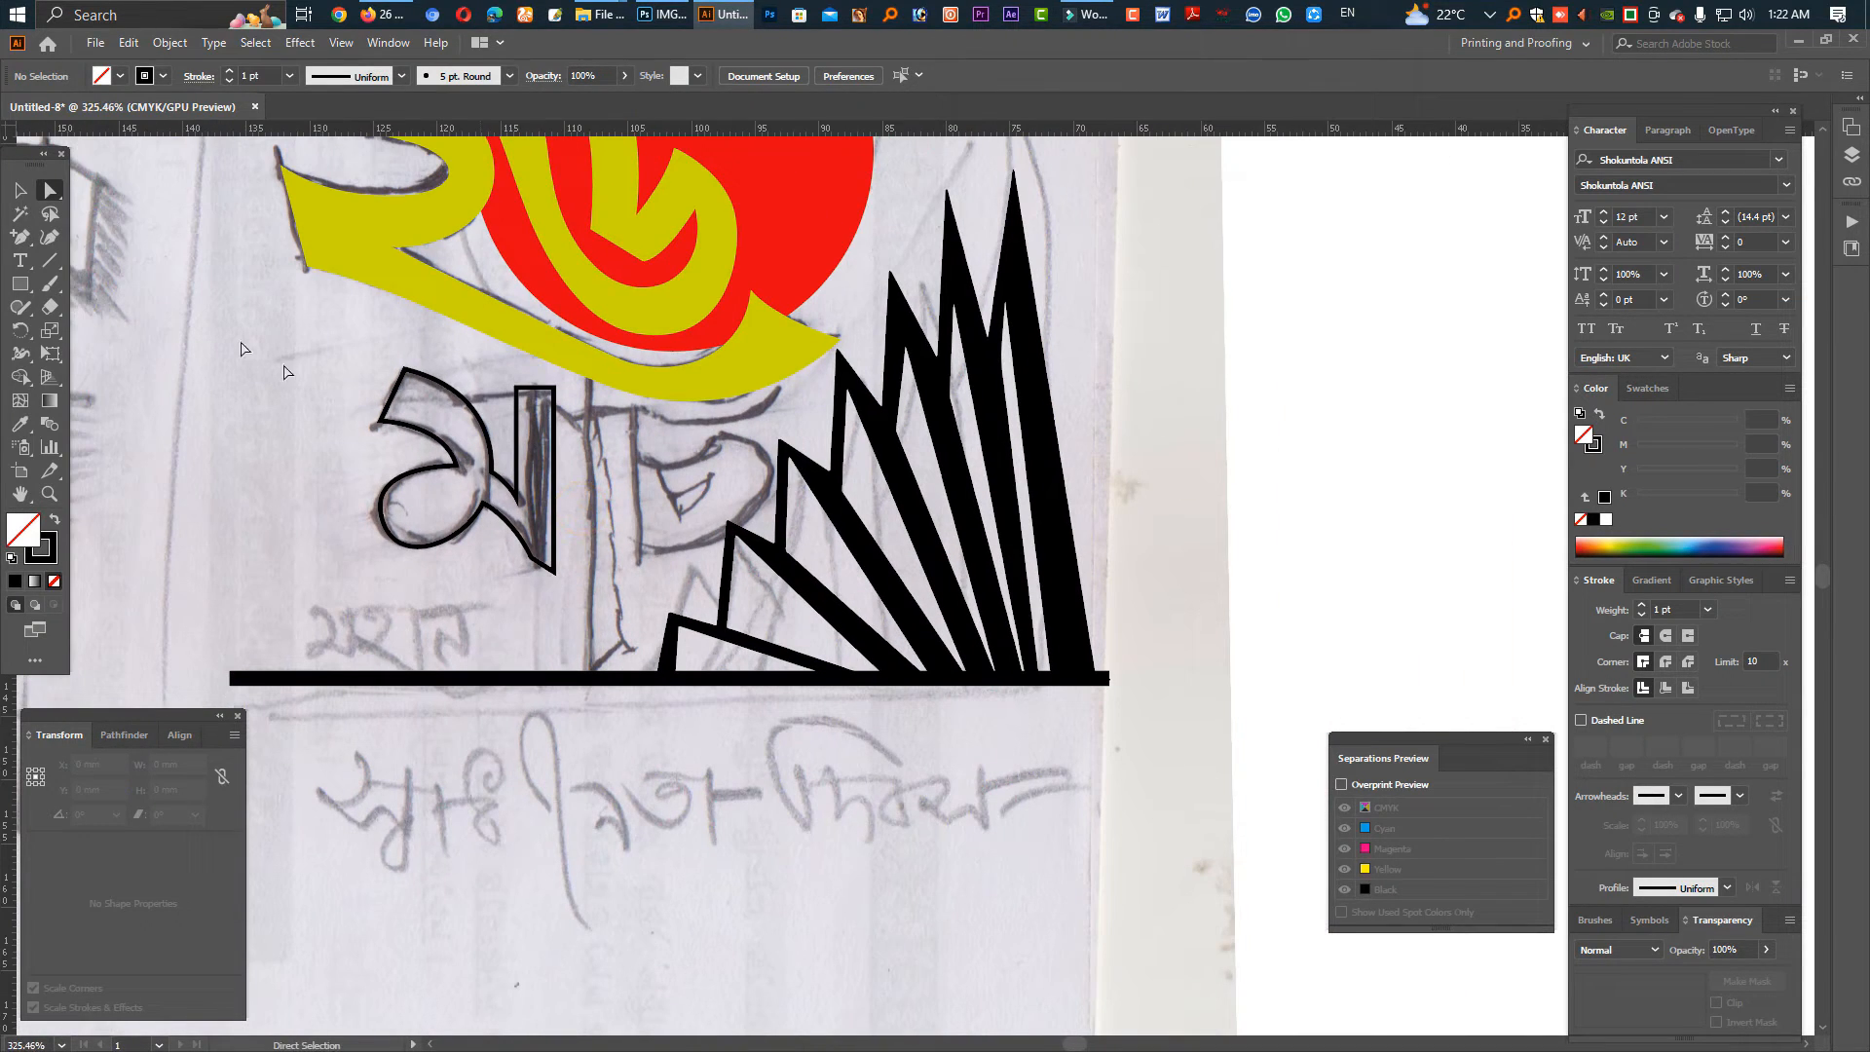
left_click(27, 265)
left_click(183, 406)
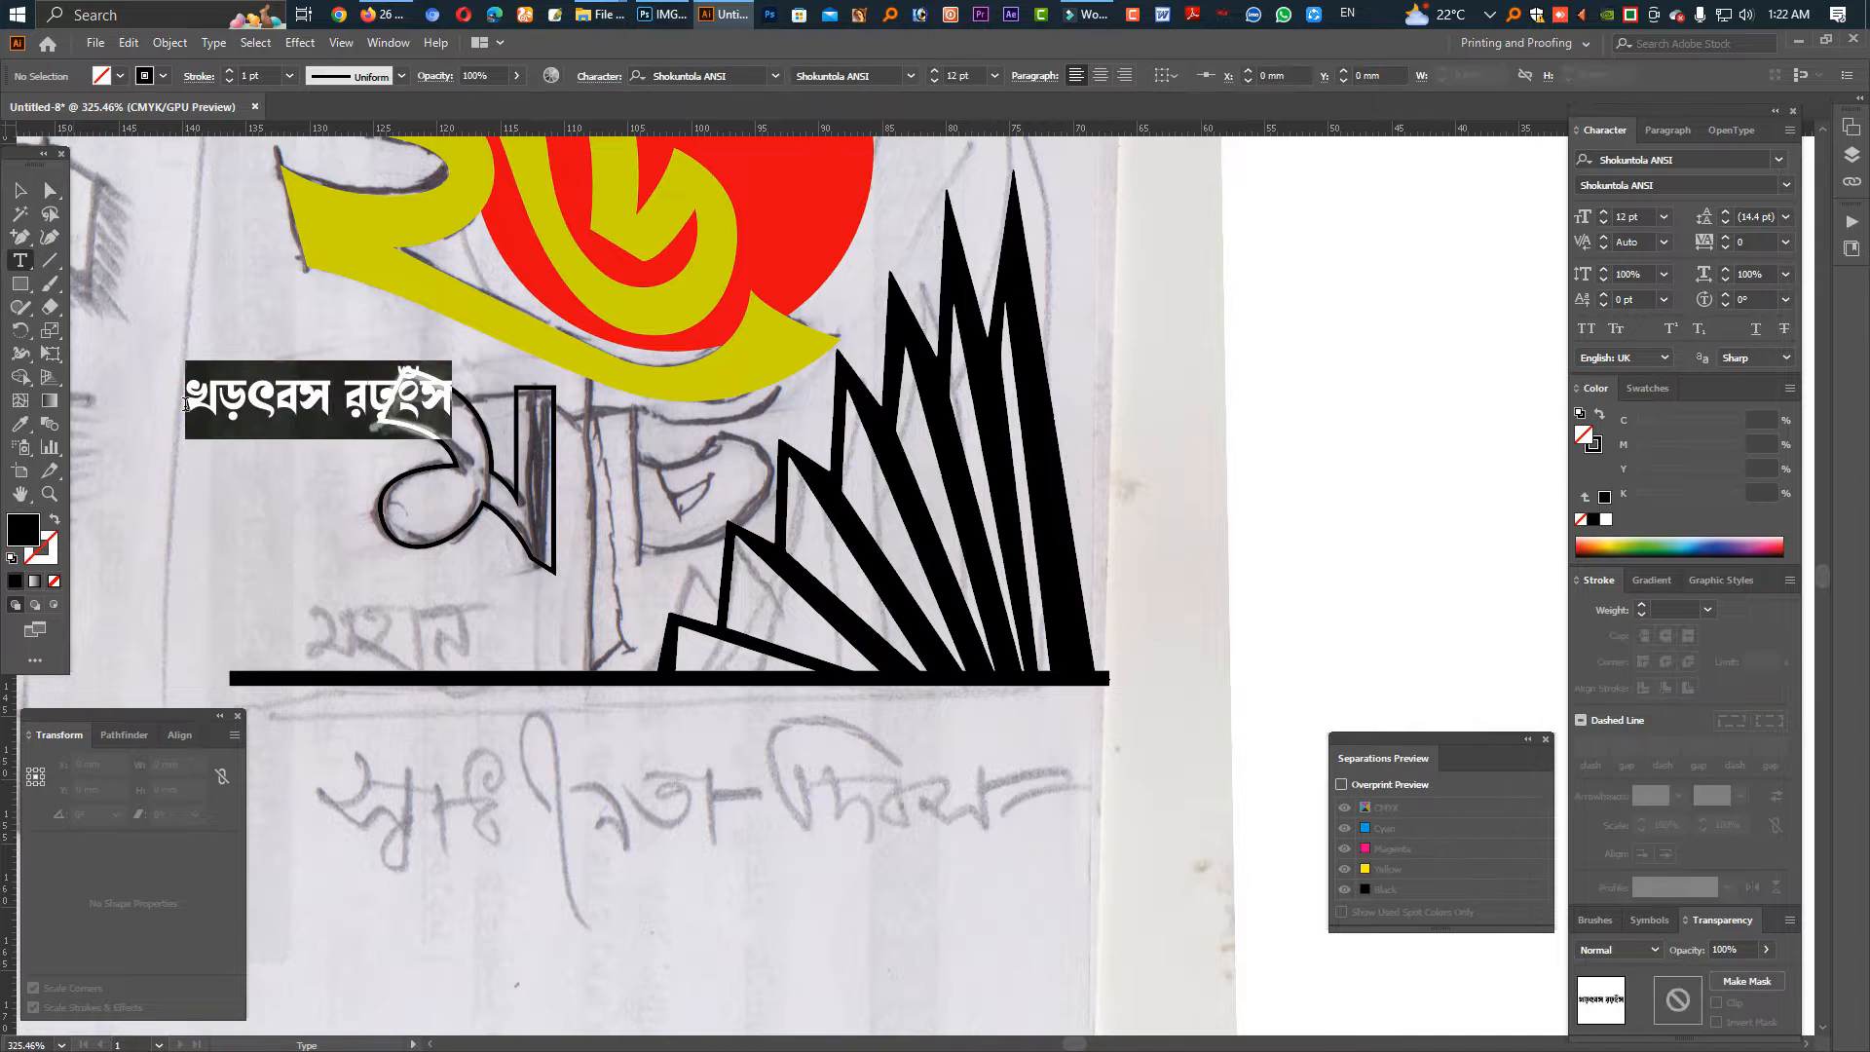
type("gvP")
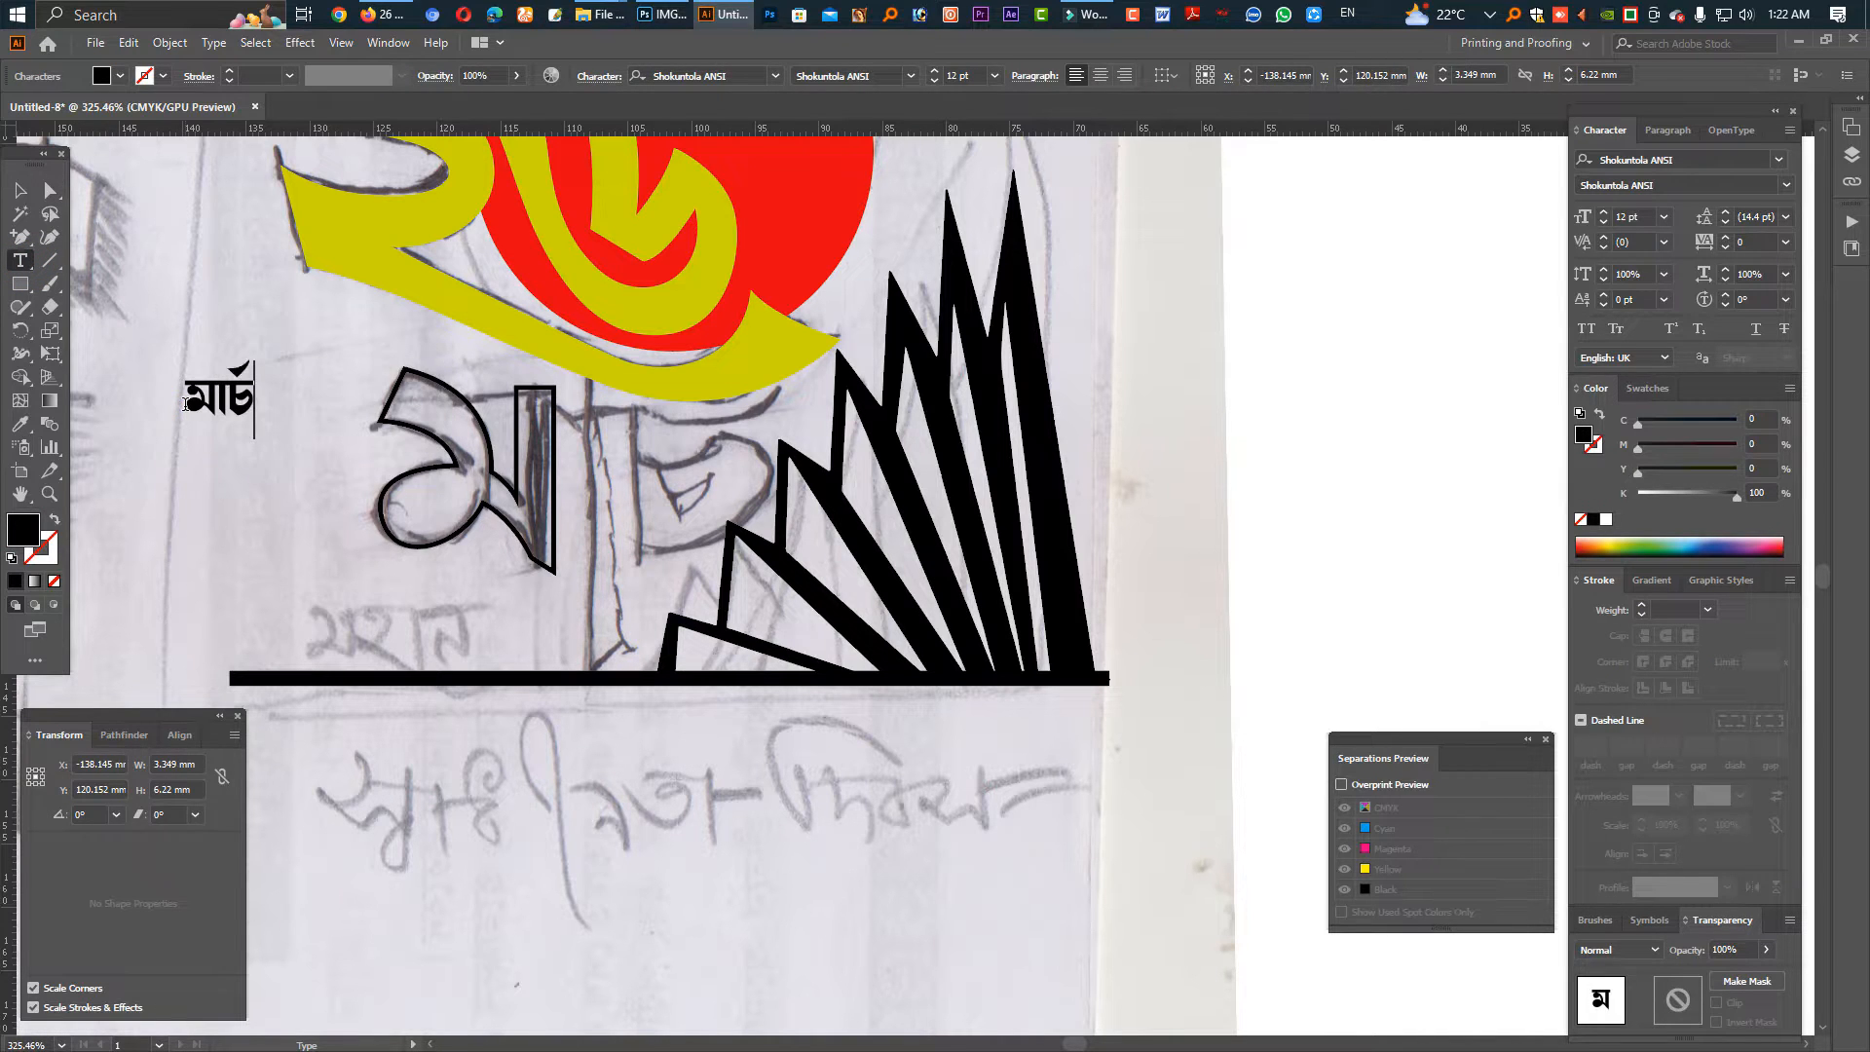
key("Escape")
key("ctrl+shift+o")
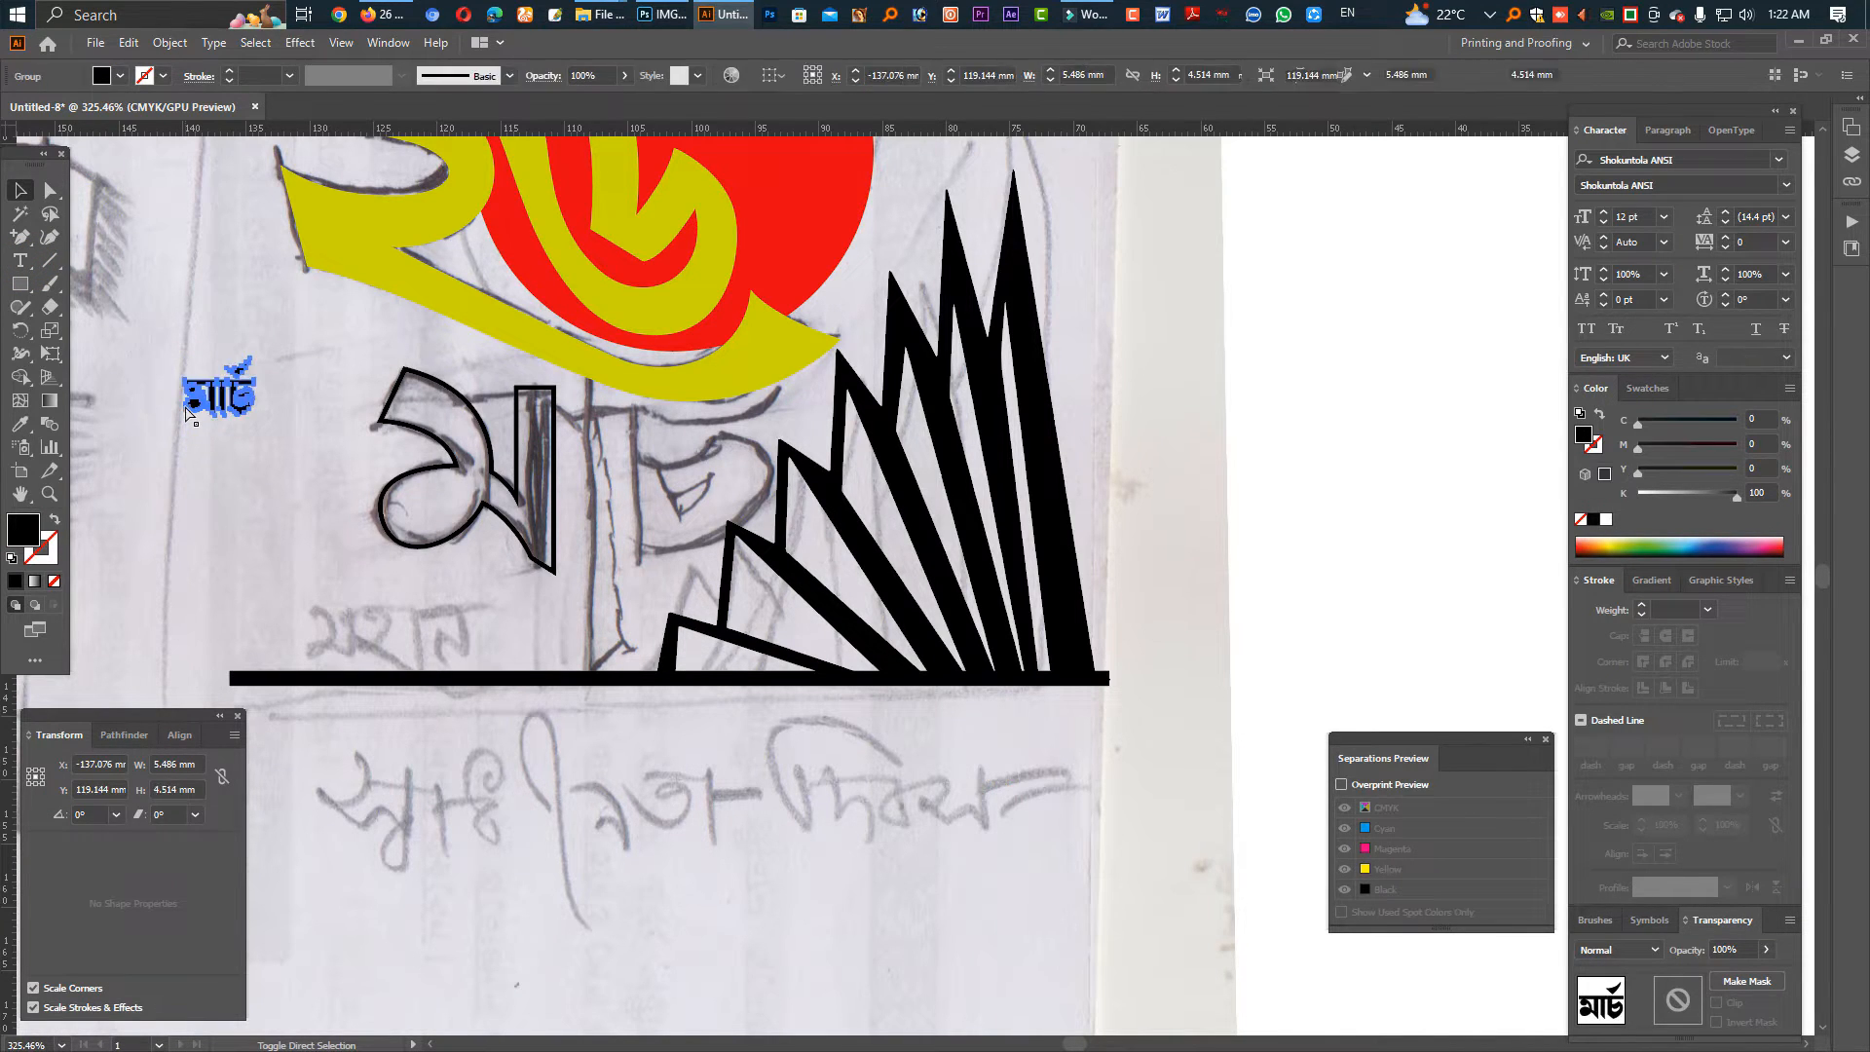
Delete the font's ম from the outlined মার্চ and stretch the left end of the remaining headline further left.
left_click(284, 535)
left_click(50, 191)
left_click_drag(168, 343, 423, 545)
left_click(290, 487)
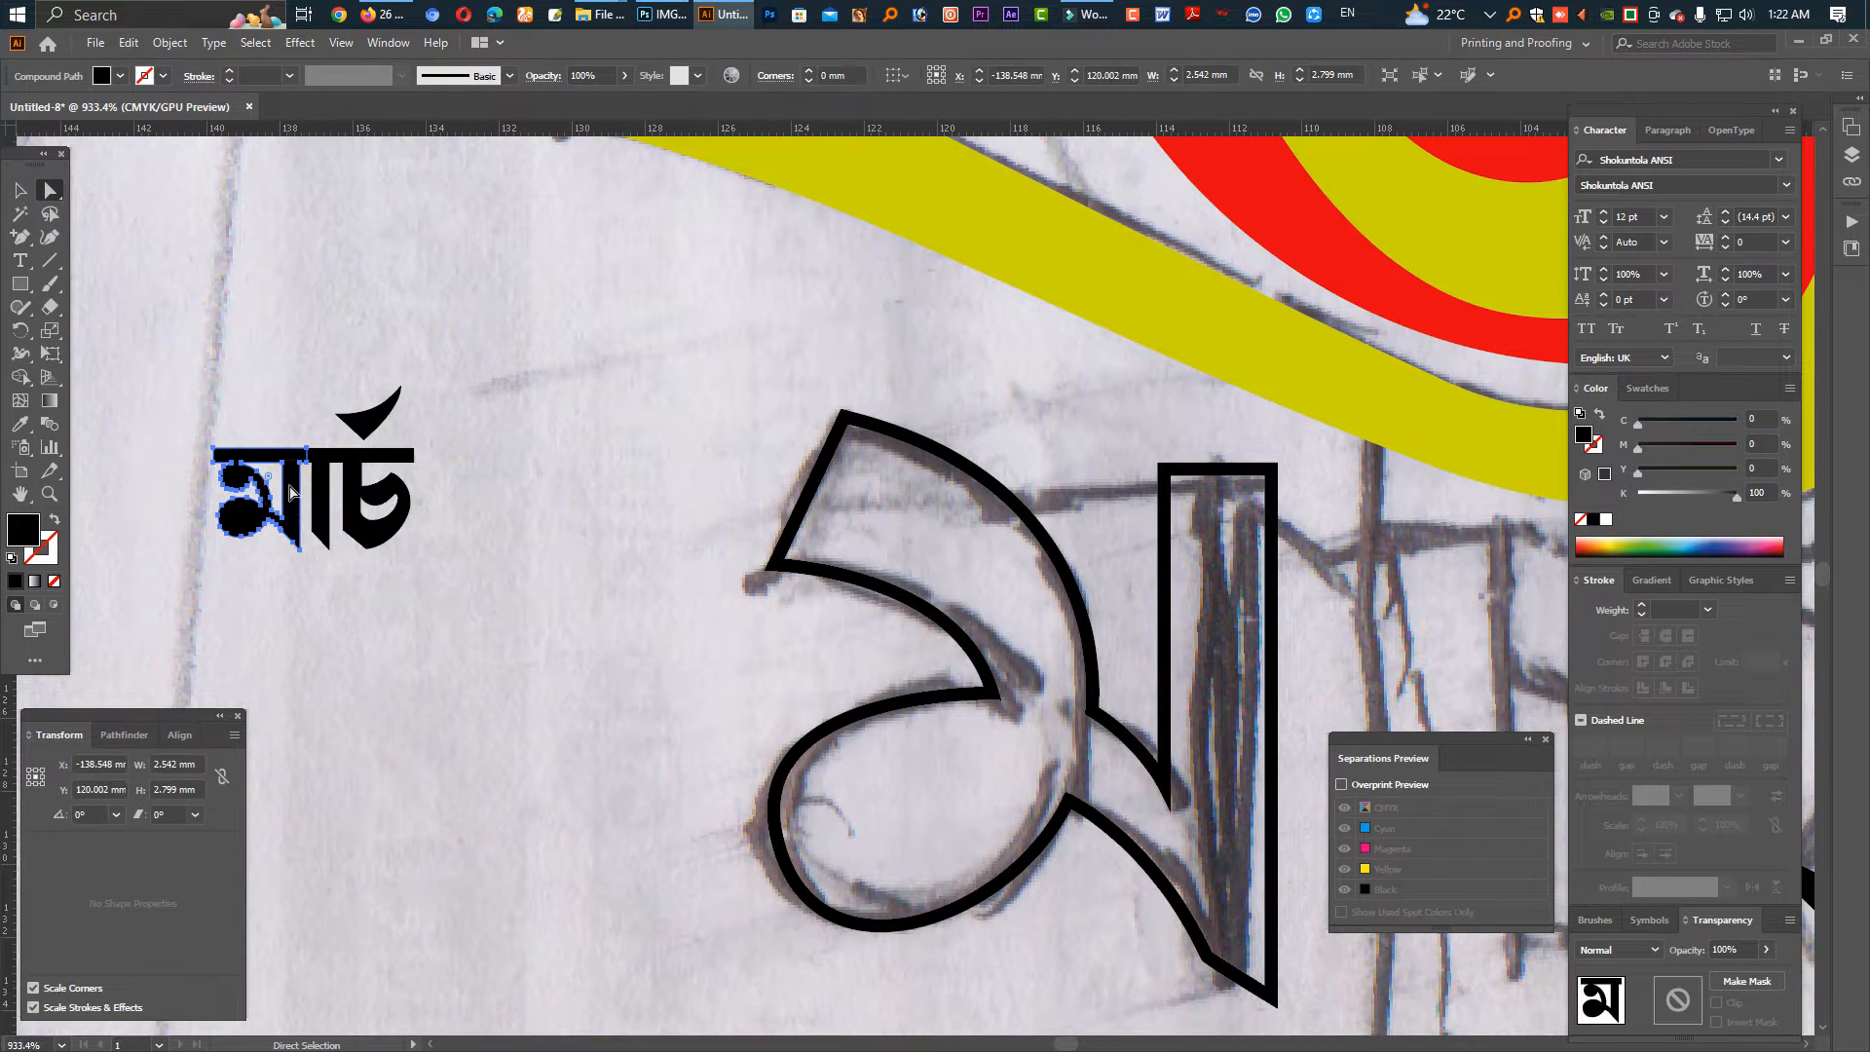
key("Delete")
left_click_drag(311, 465, 127, 461)
left_click(440, 550)
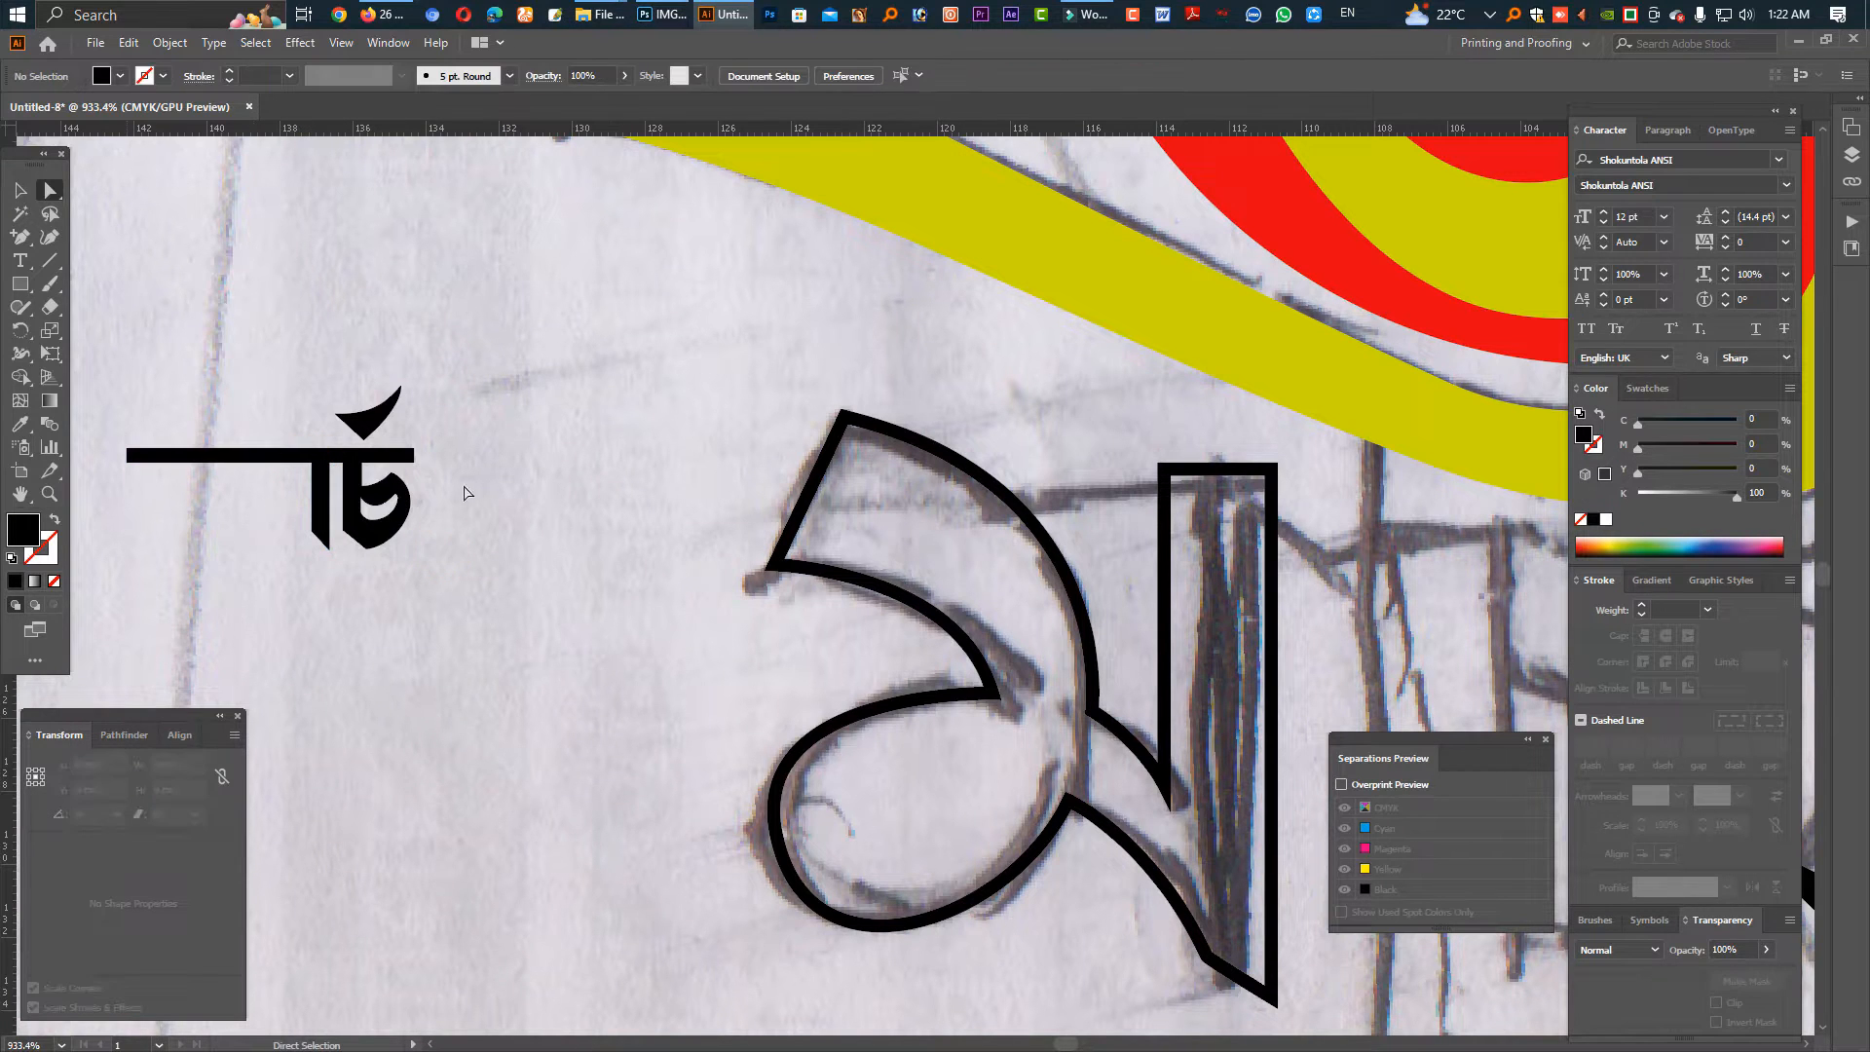
Move the remaining র্চ outlines beside the traced ম and enlarge them to about 27 mm wide, aligning the headline with the ম.
left_click(27, 186)
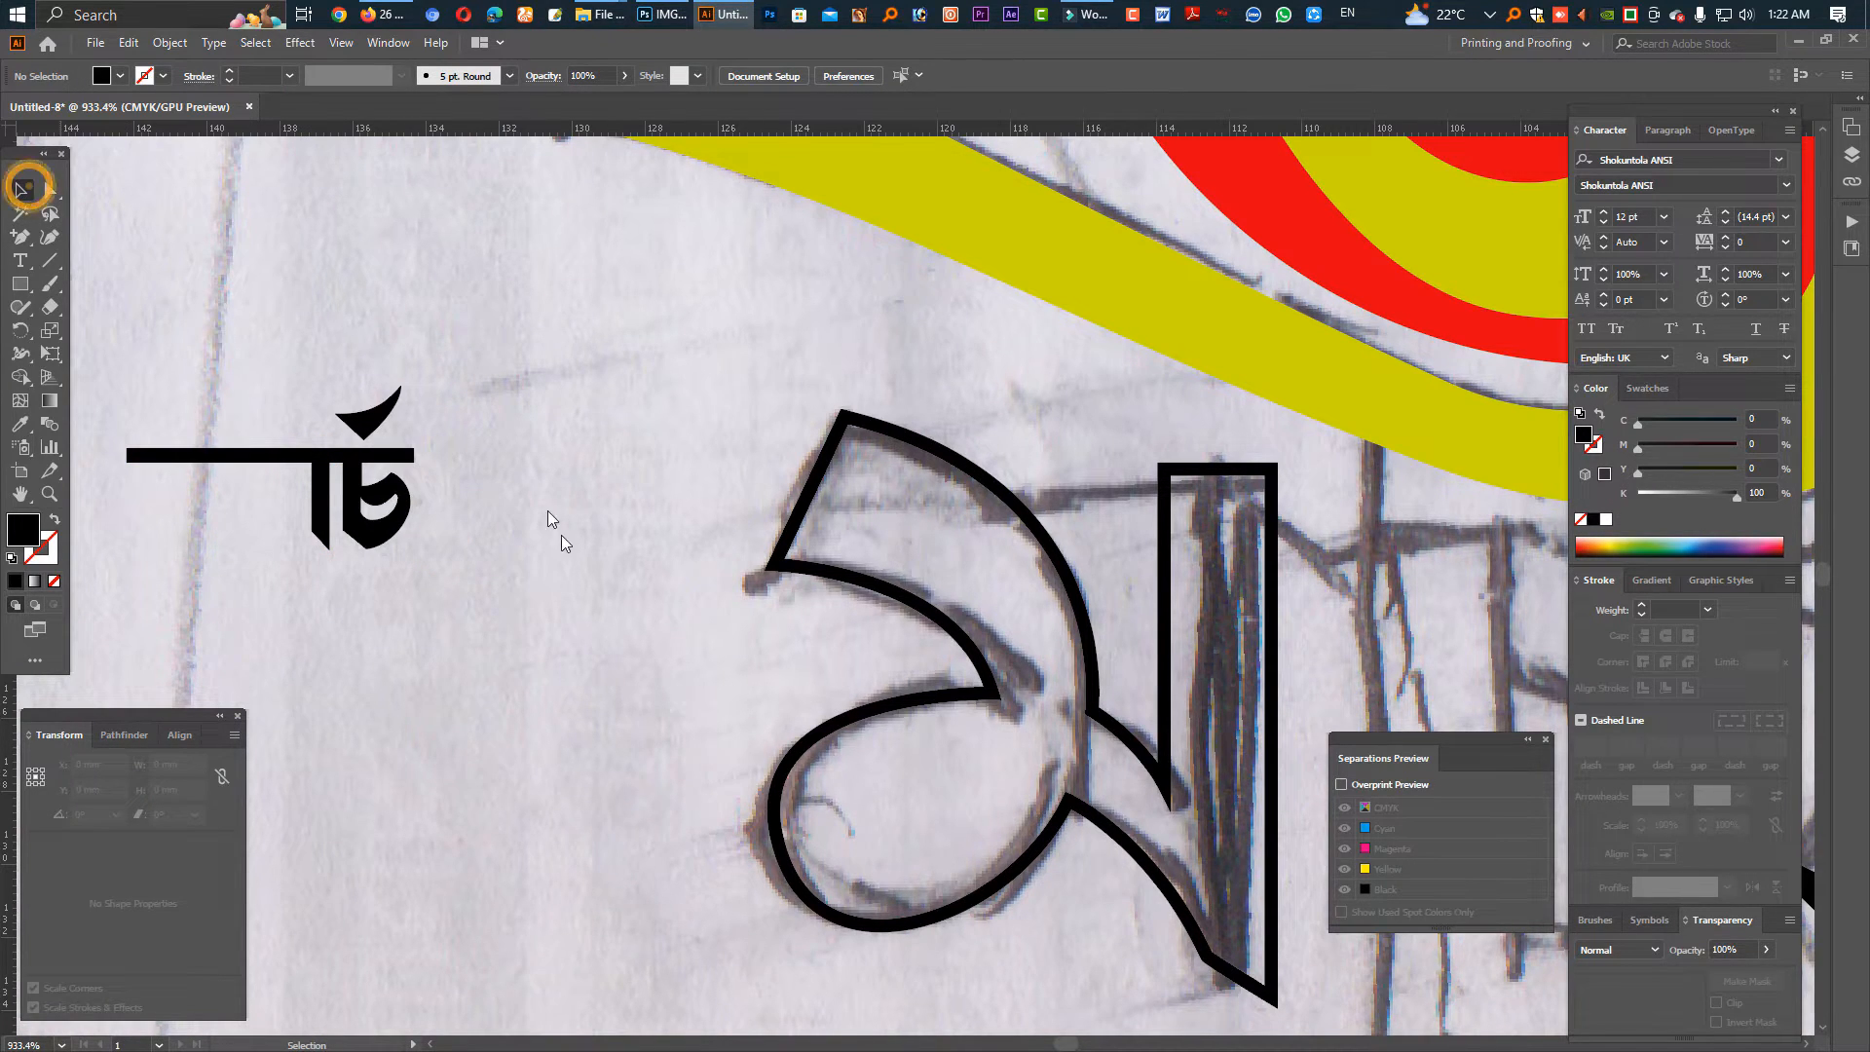
left_click_drag(571, 558, 301, 511)
left_click_drag(171, 390, 172, 391)
left_click_drag(240, 458, 799, 548)
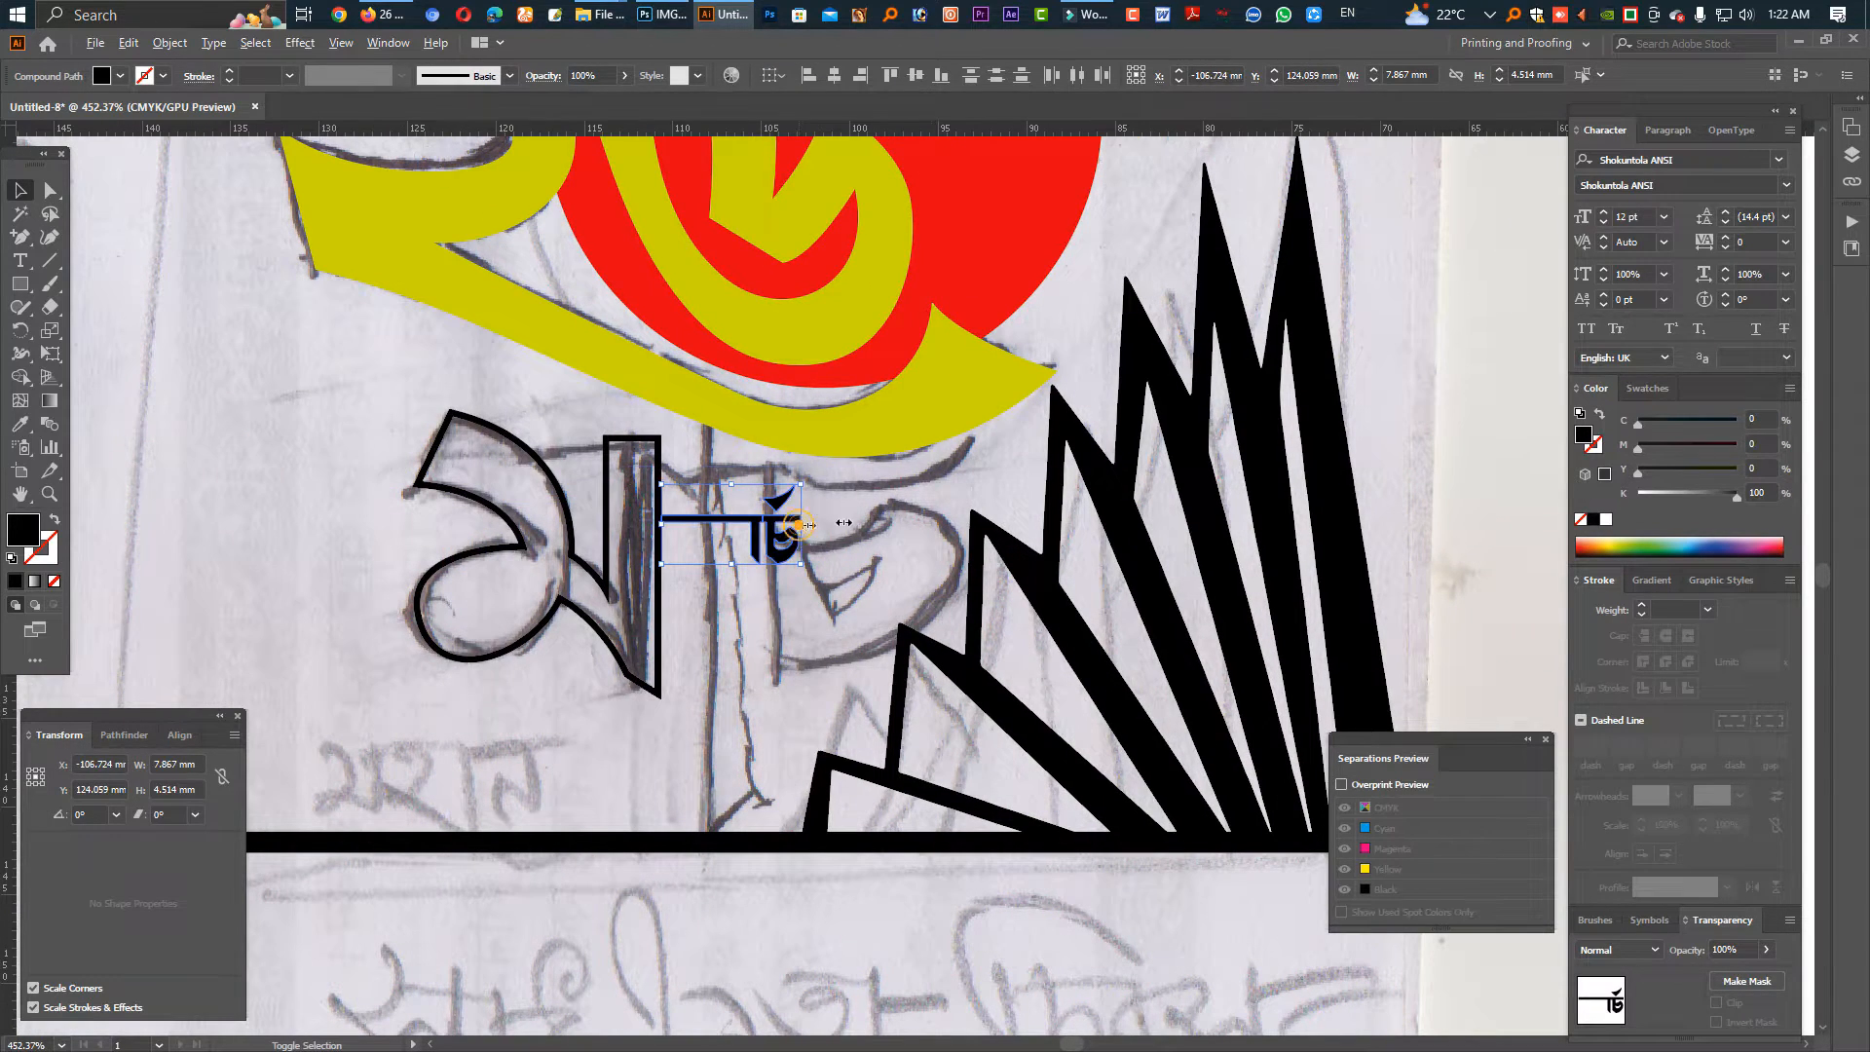
left_click_drag(808, 524, 973, 524)
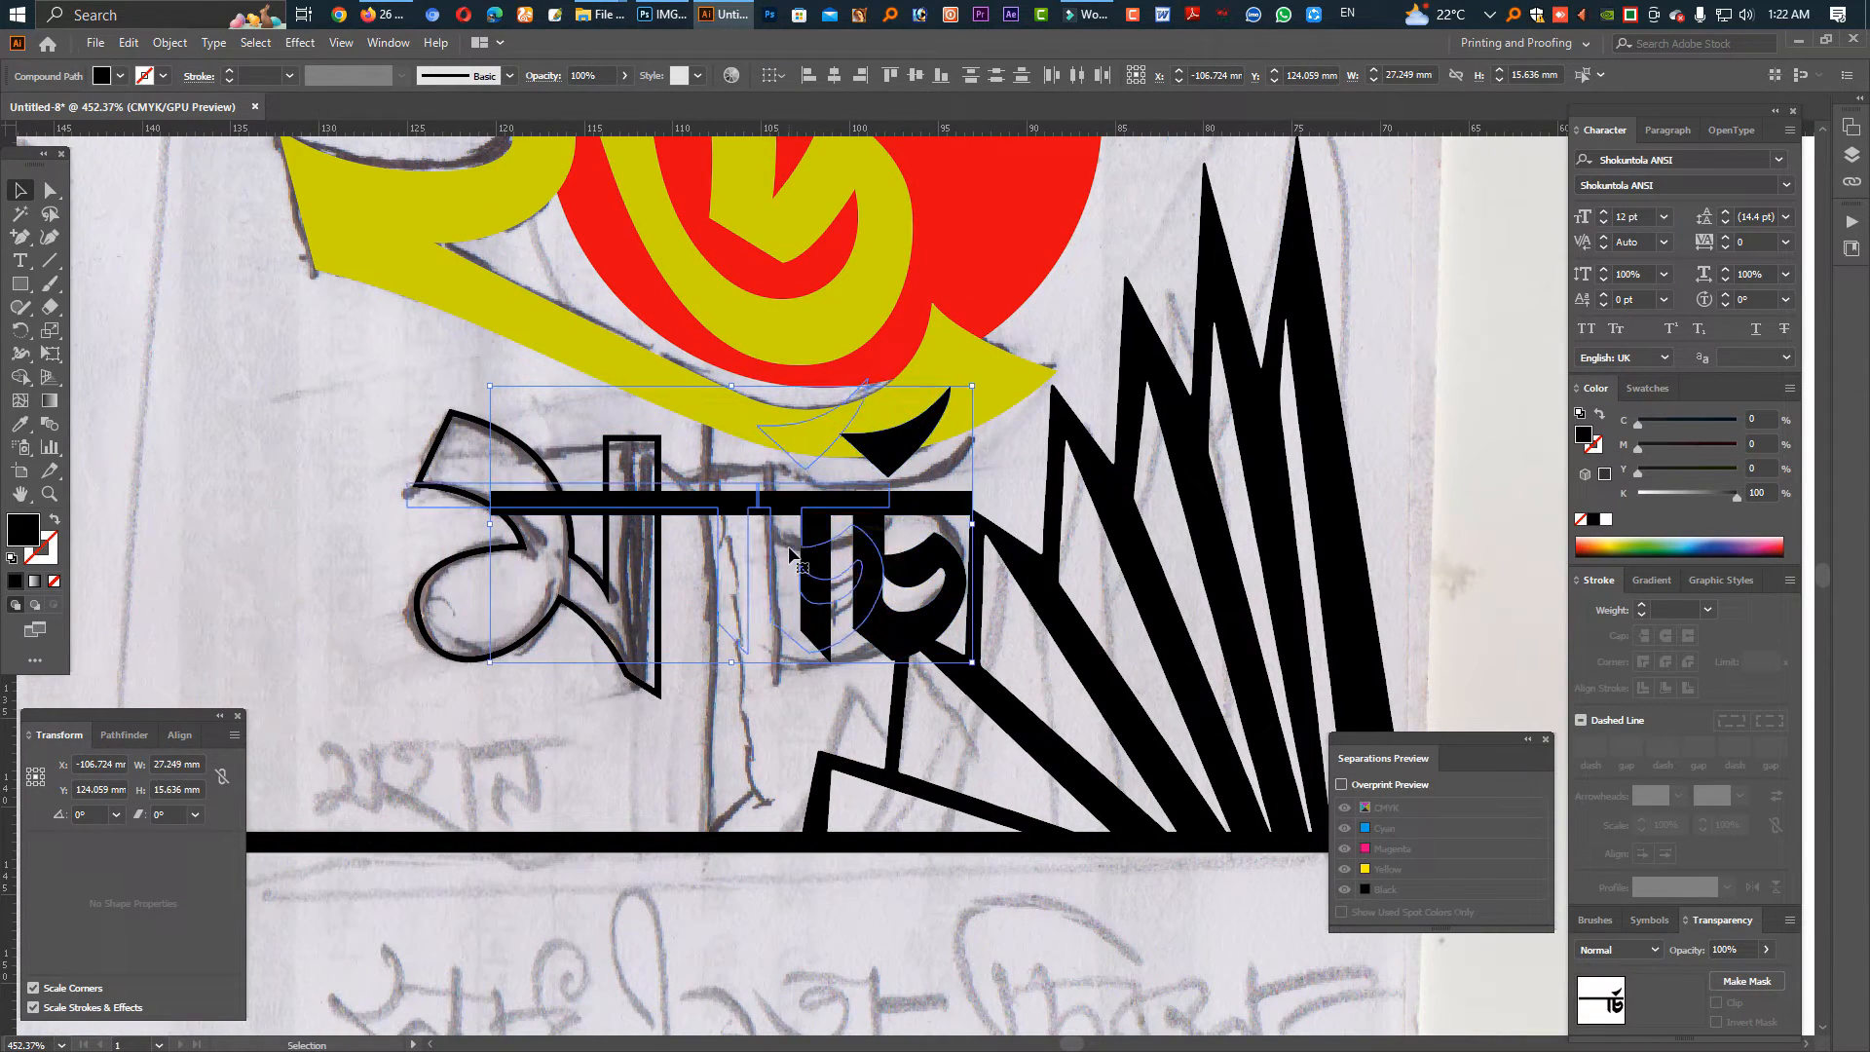
left_click_drag(791, 555, 785, 553)
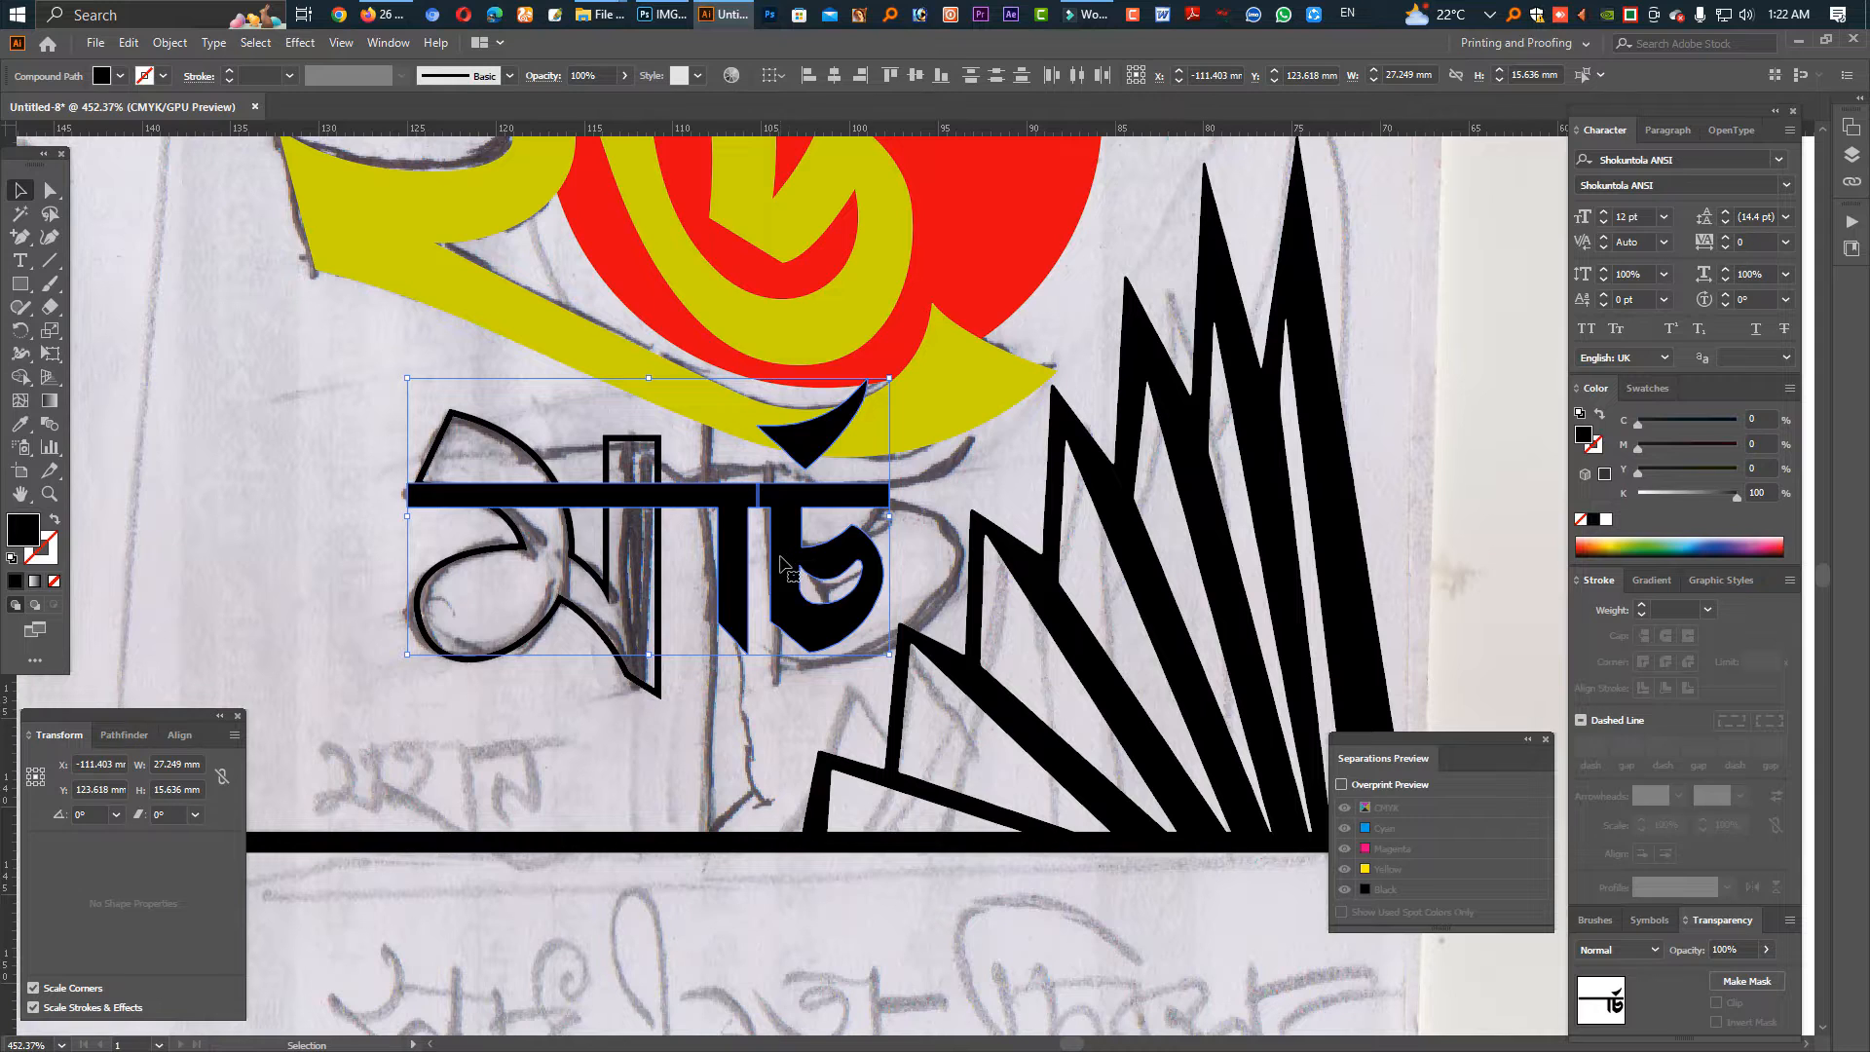
Lower the reph mark onto the headline above চ and rotate it to about 354.6°.
left_click(903, 585)
left_click_drag(828, 465, 804, 659)
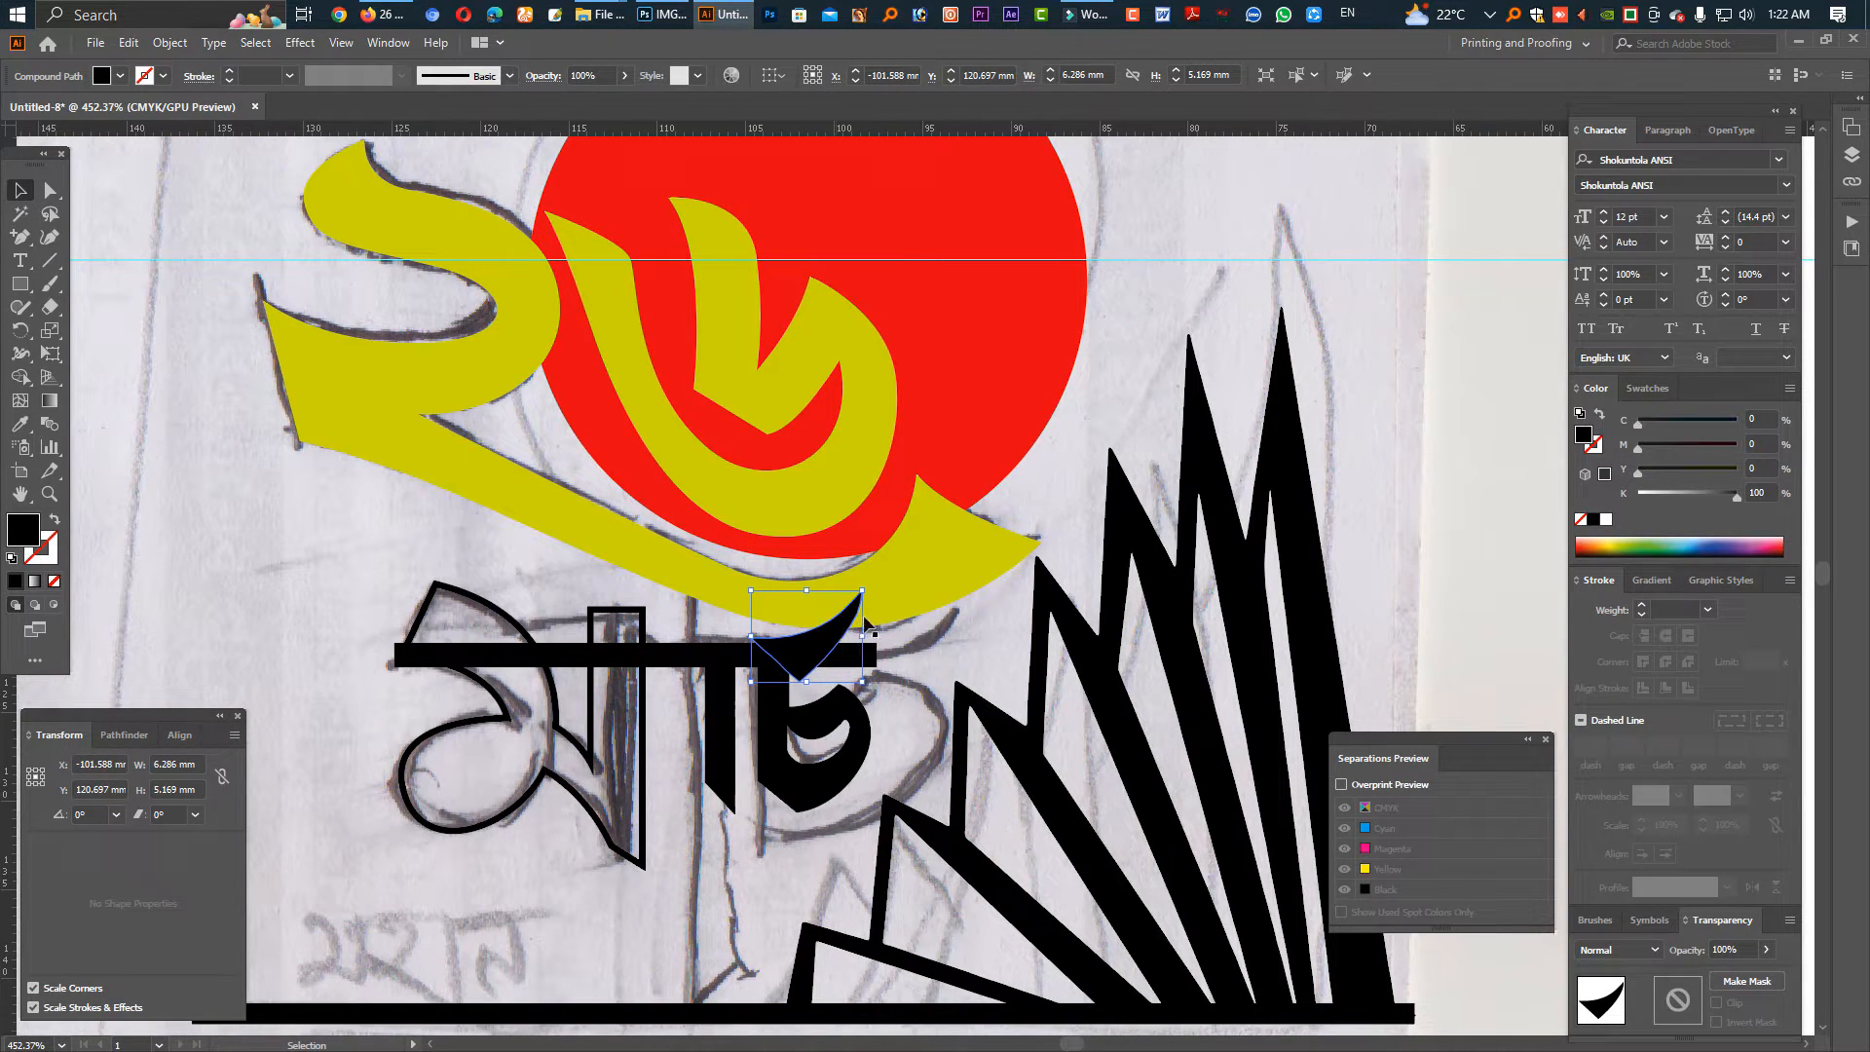
left_click_drag(869, 588, 874, 595)
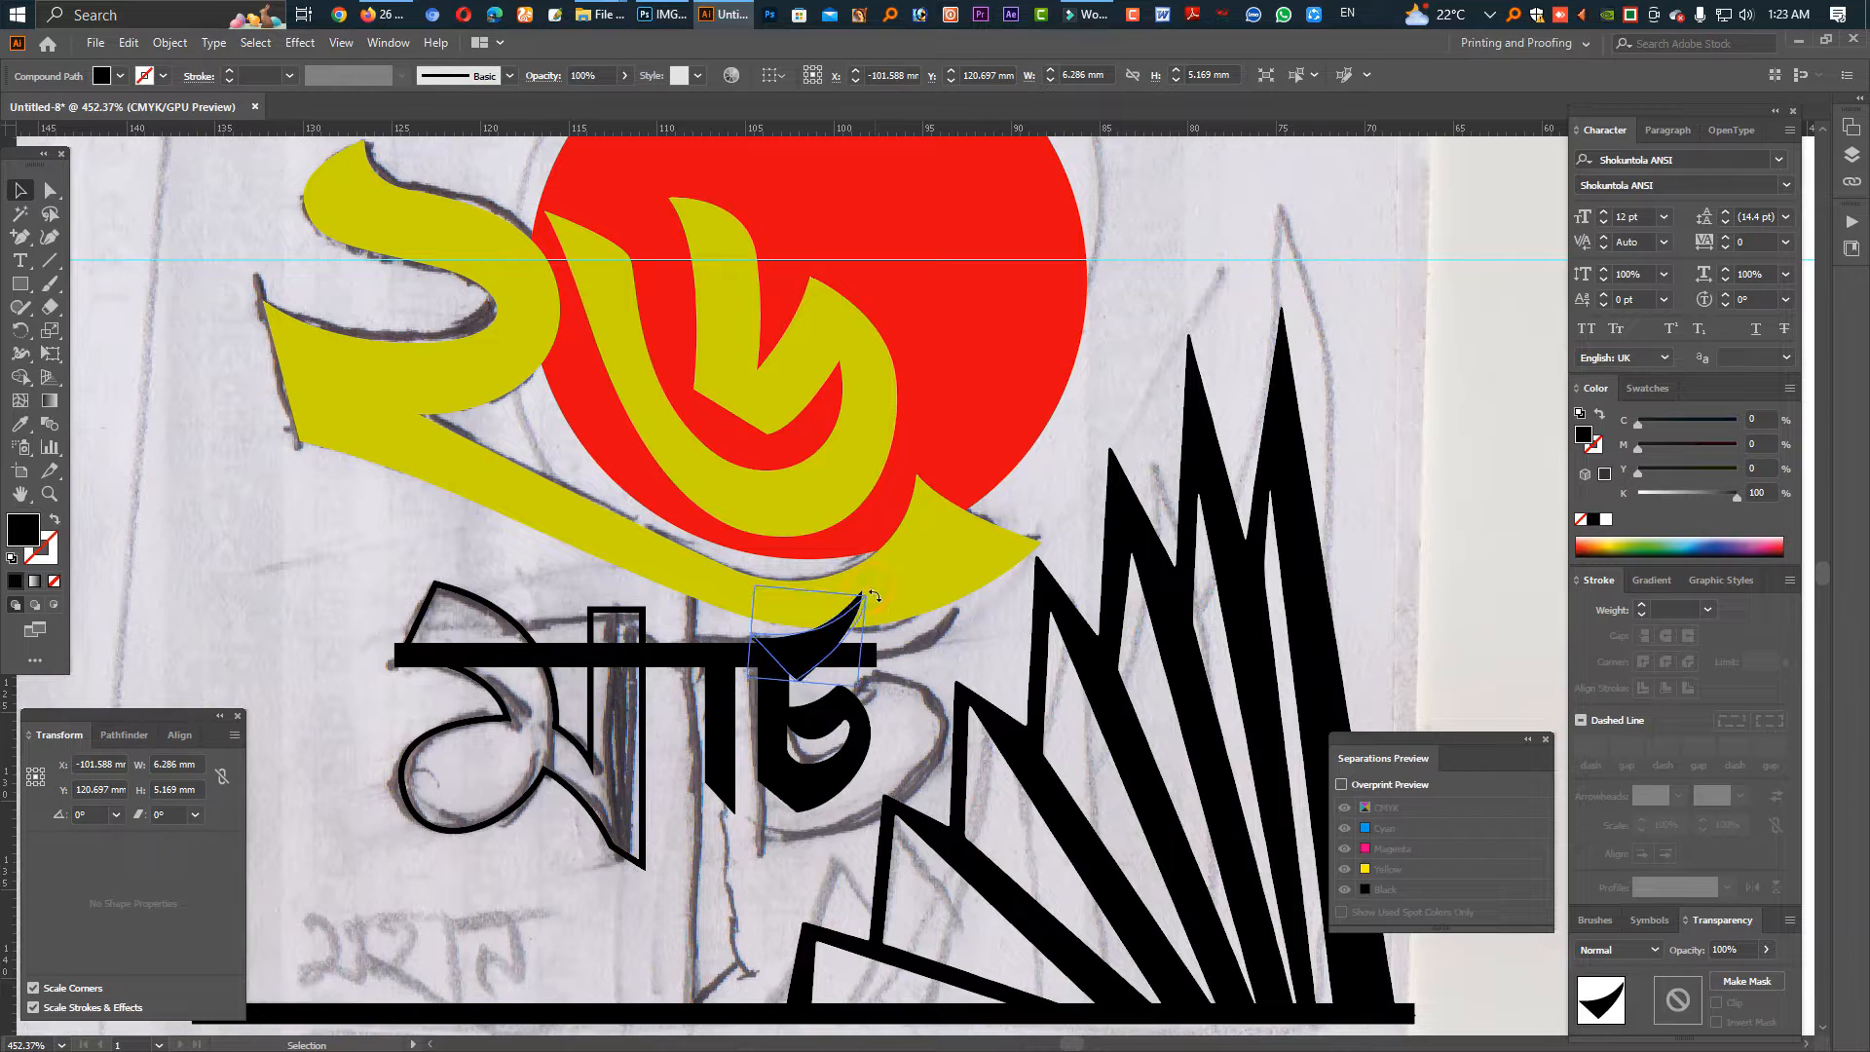
Shift the whole মার্চ lettering down and left off its sketch and scale it to about 29.5 mm wide.
left_click(604, 665, "shift")
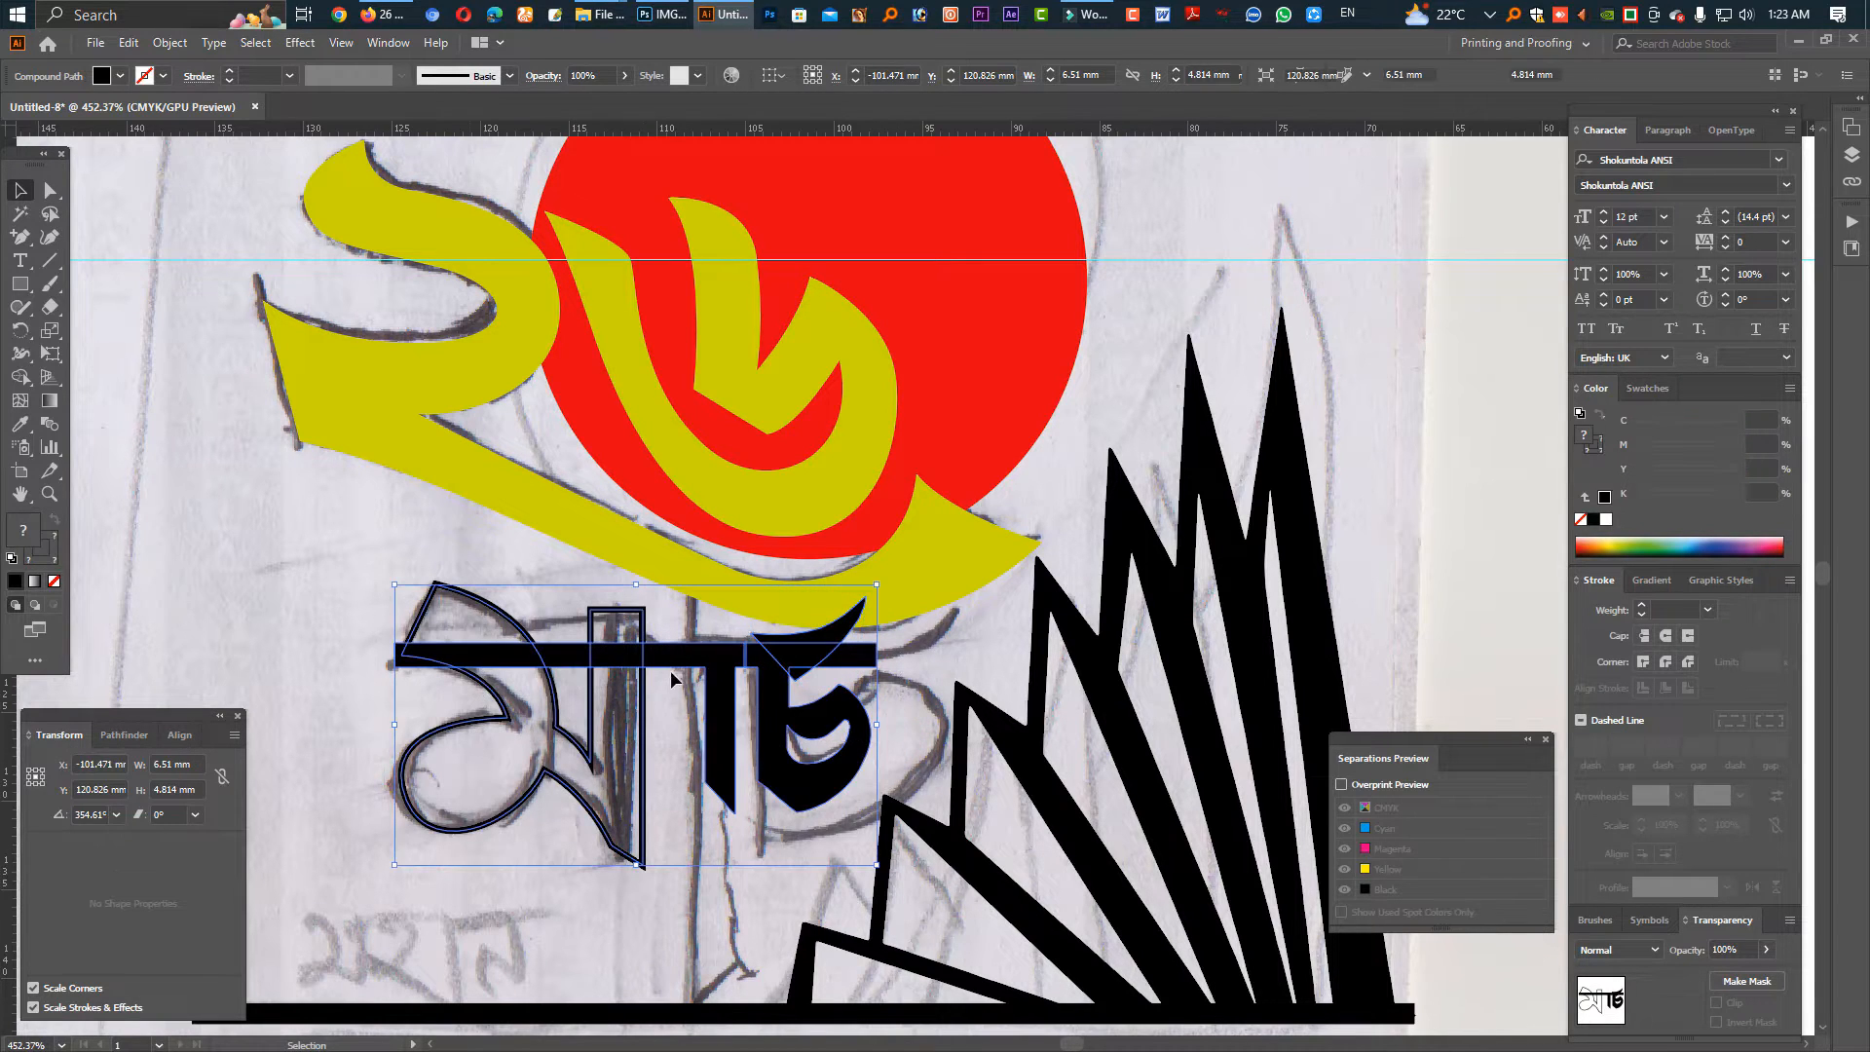
left_click_drag(638, 682, 600, 725)
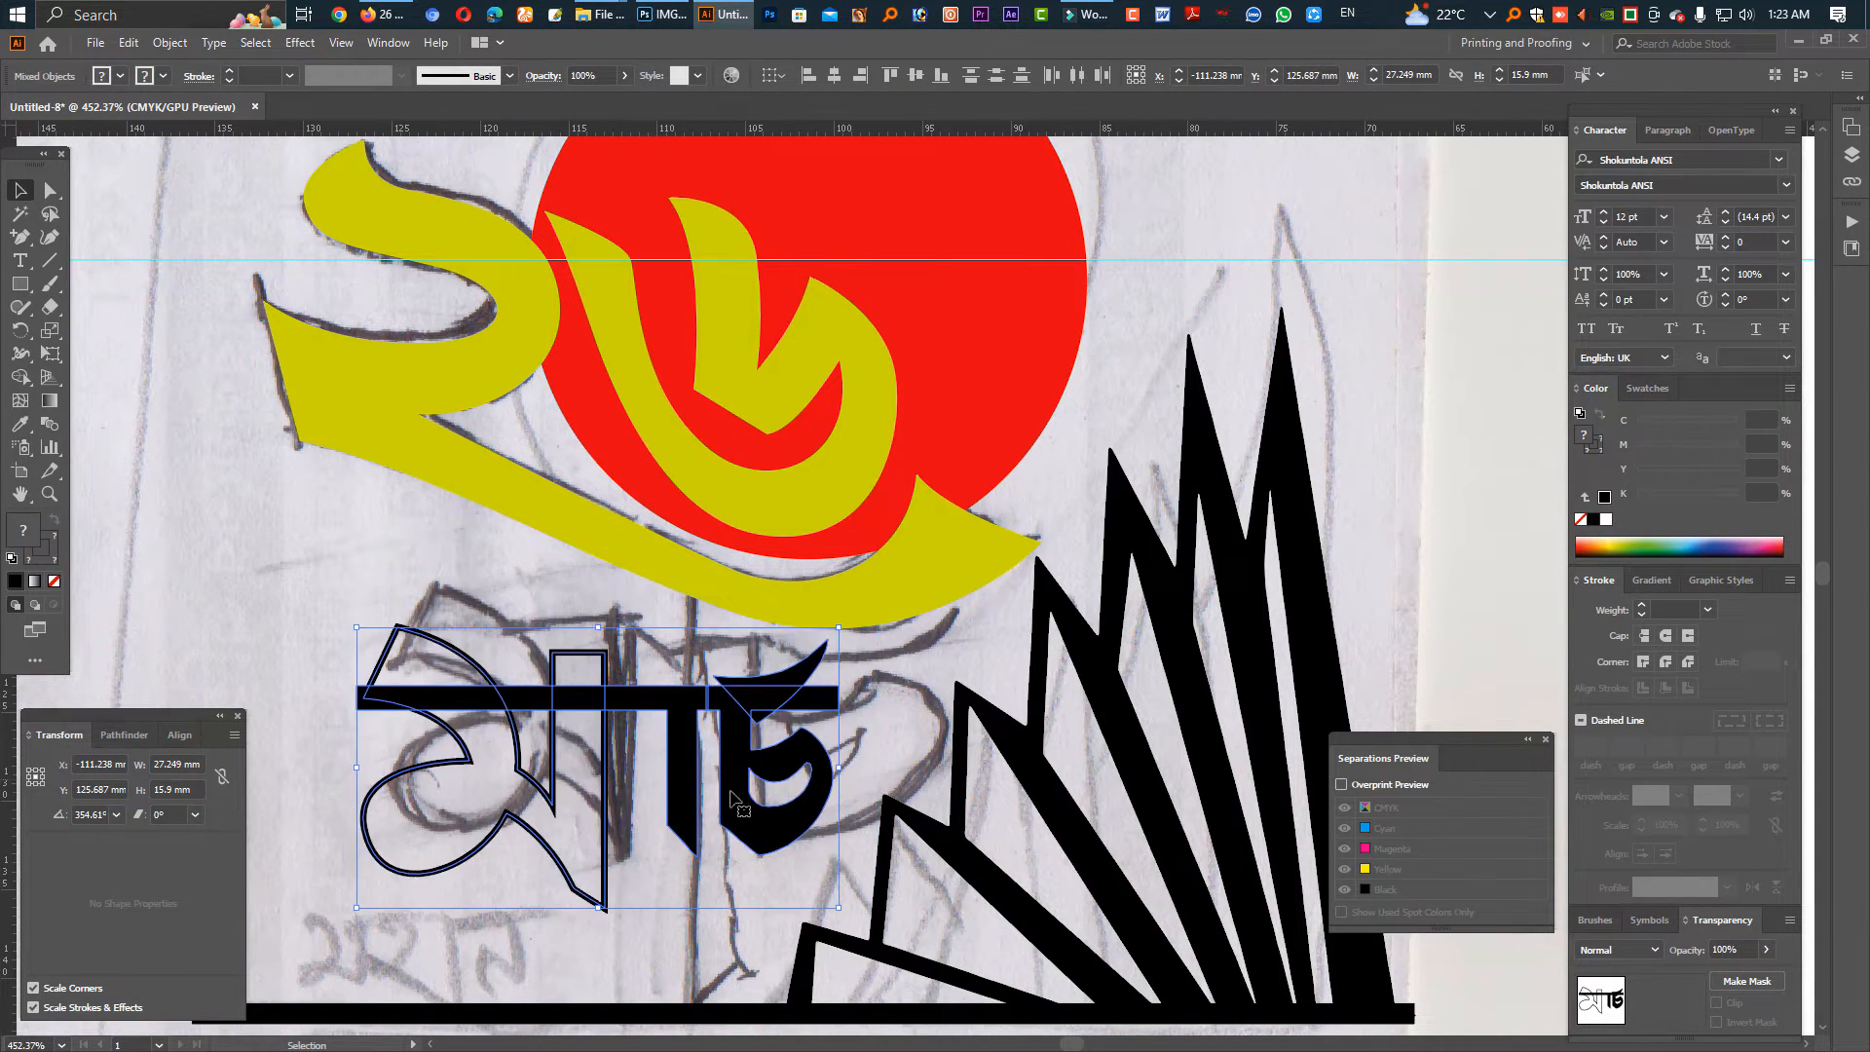
left_click_drag(839, 905, 877, 928)
left_click(906, 742)
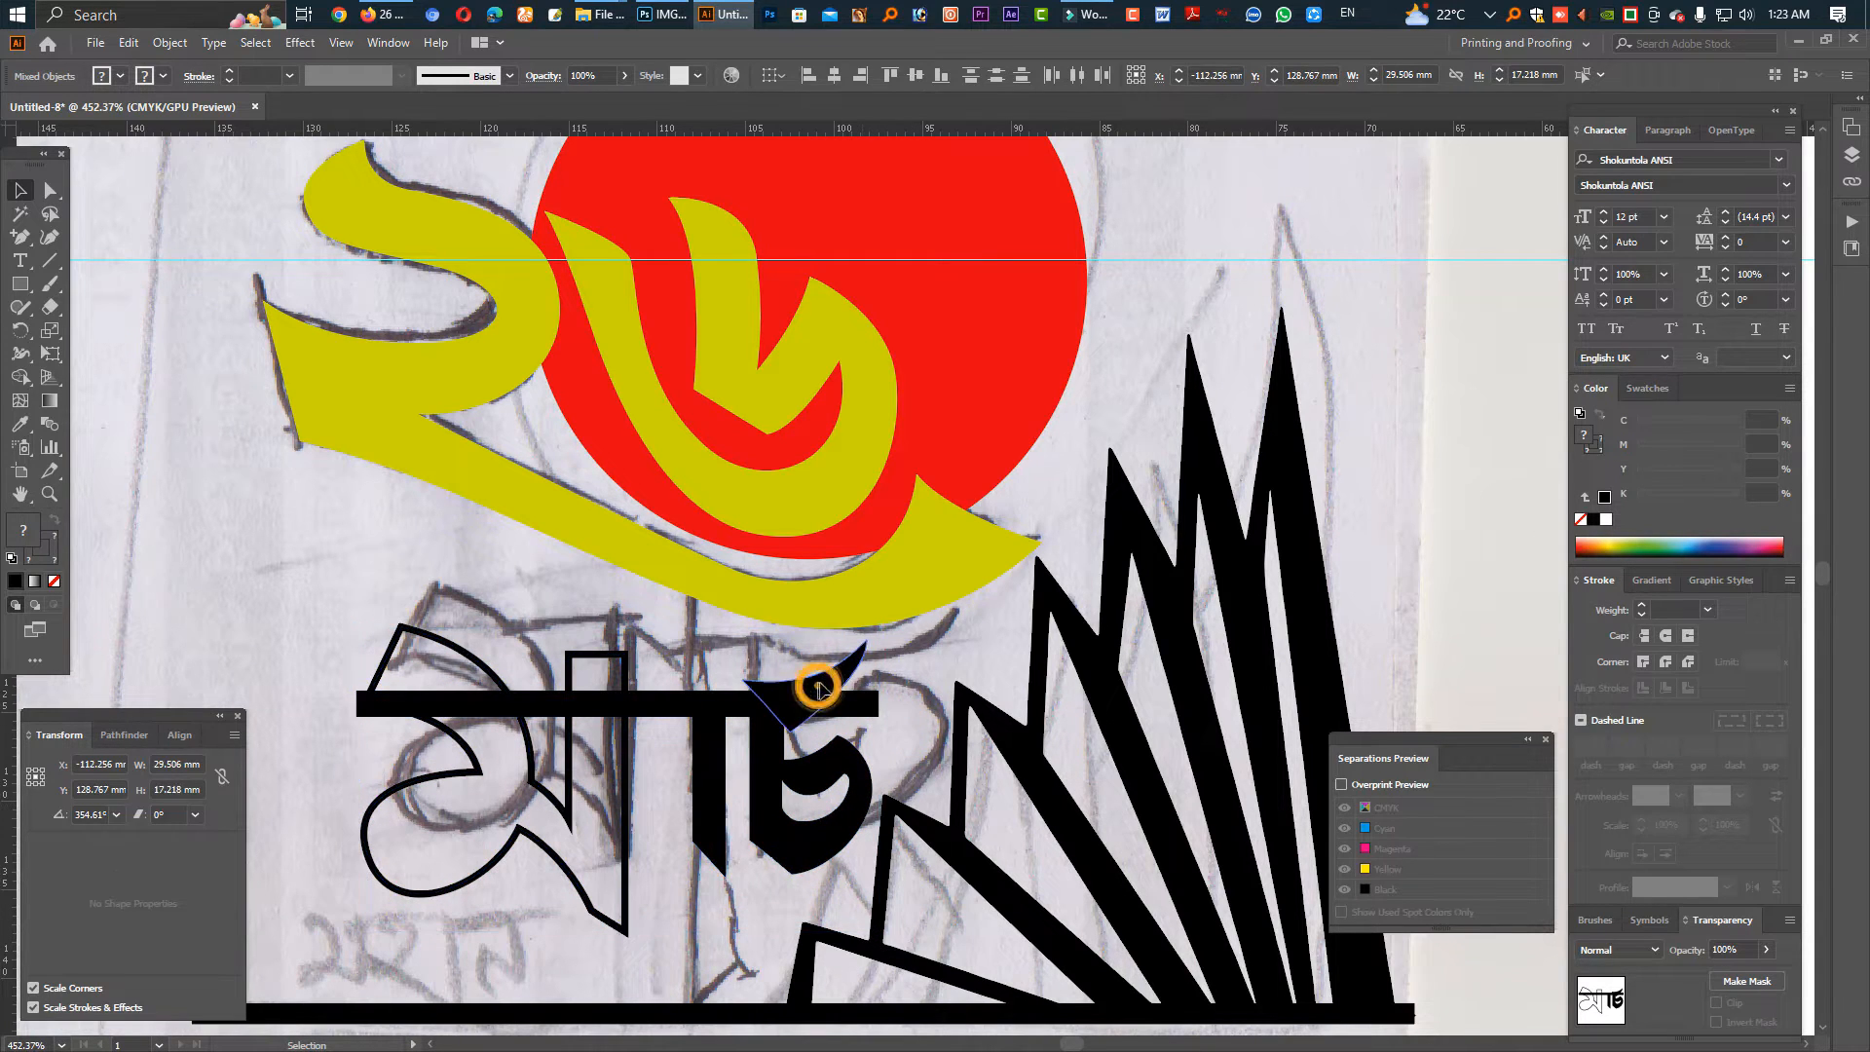
Shorten the headline by moving its left-end anchor points to the outer curve of the traced ম.
left_click(819, 676)
scroll(586, 686, "up", 3)
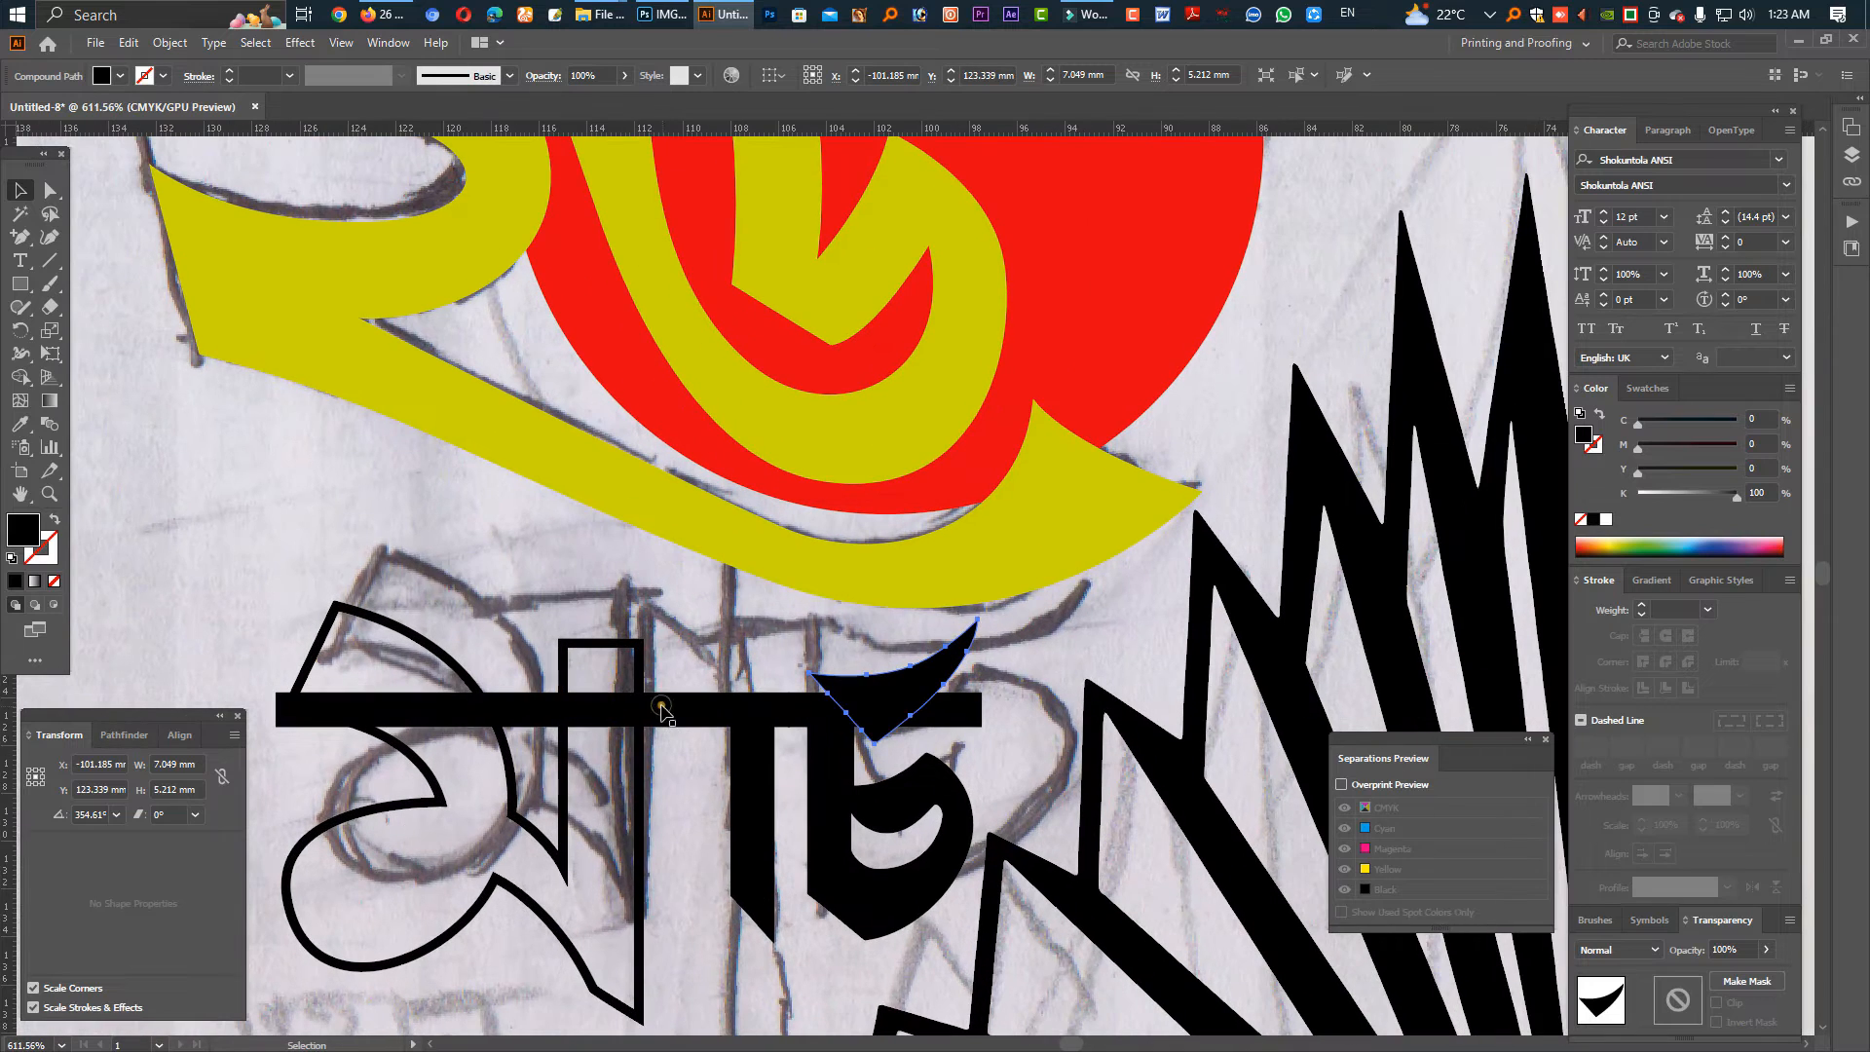
left_click(661, 709)
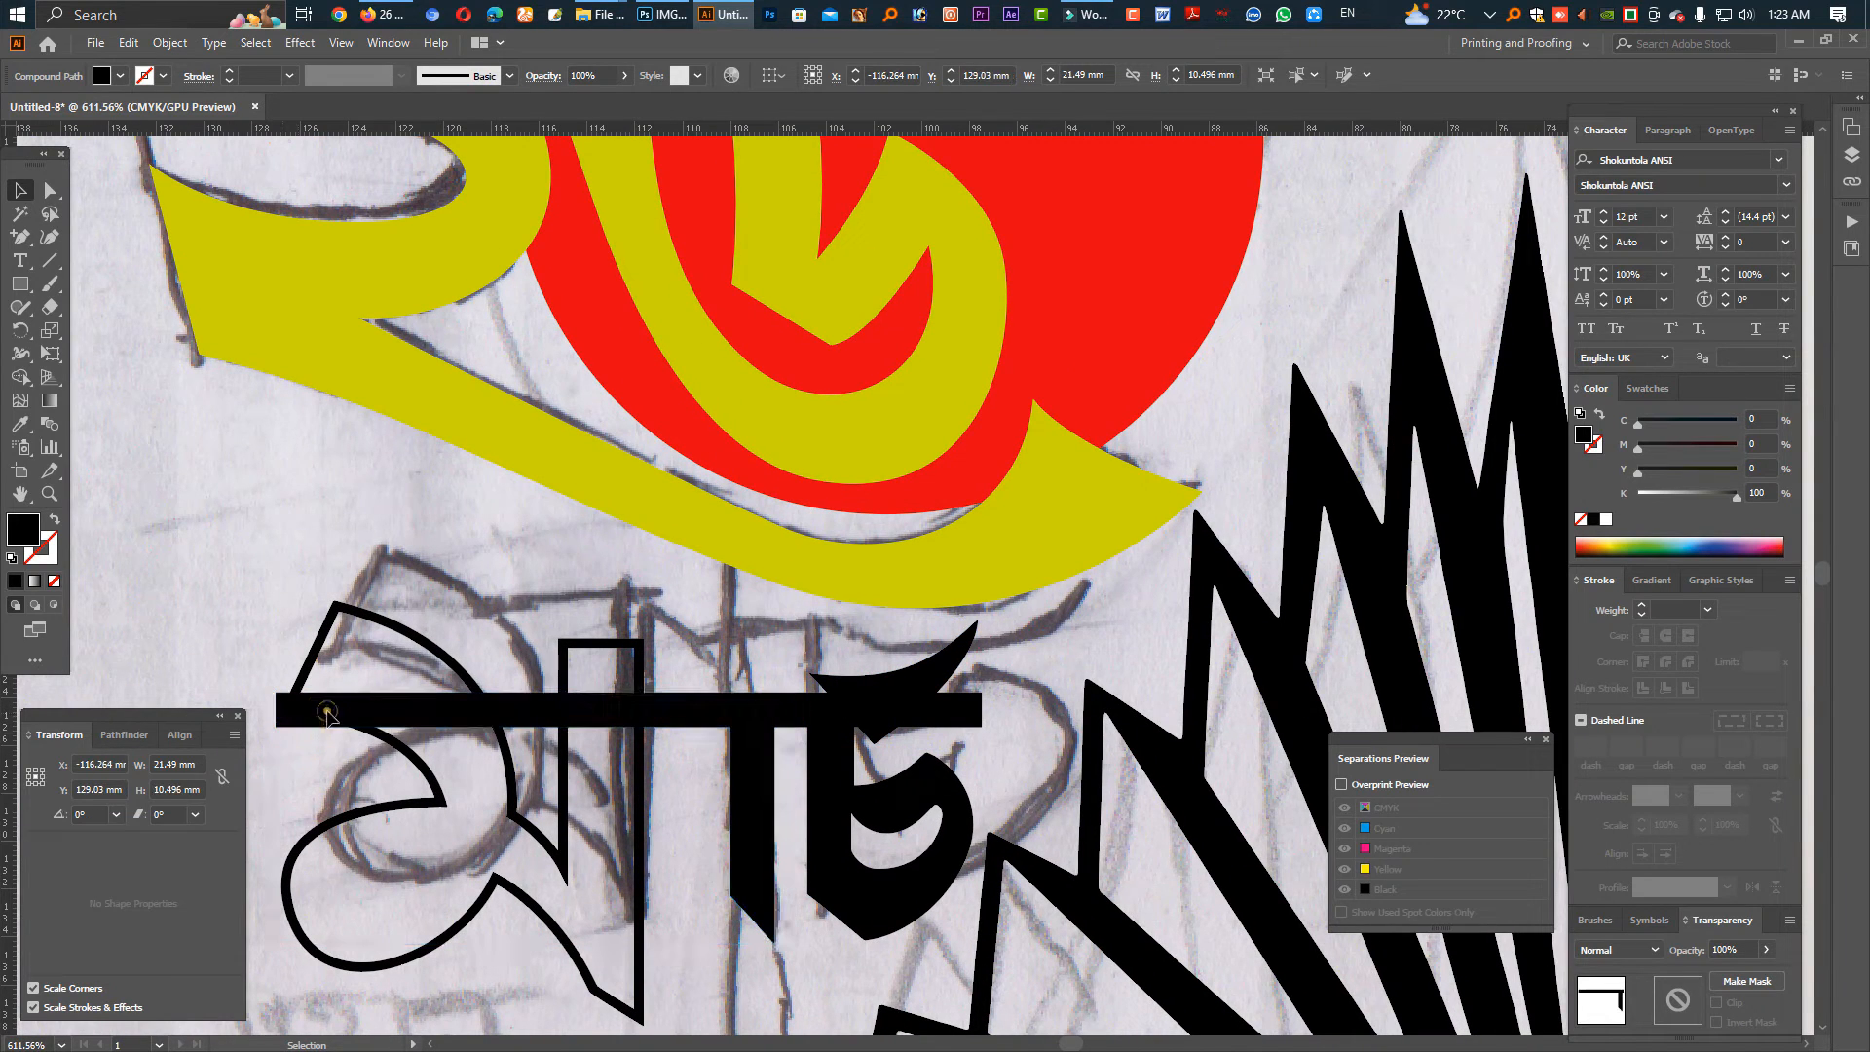
left_click(377, 748)
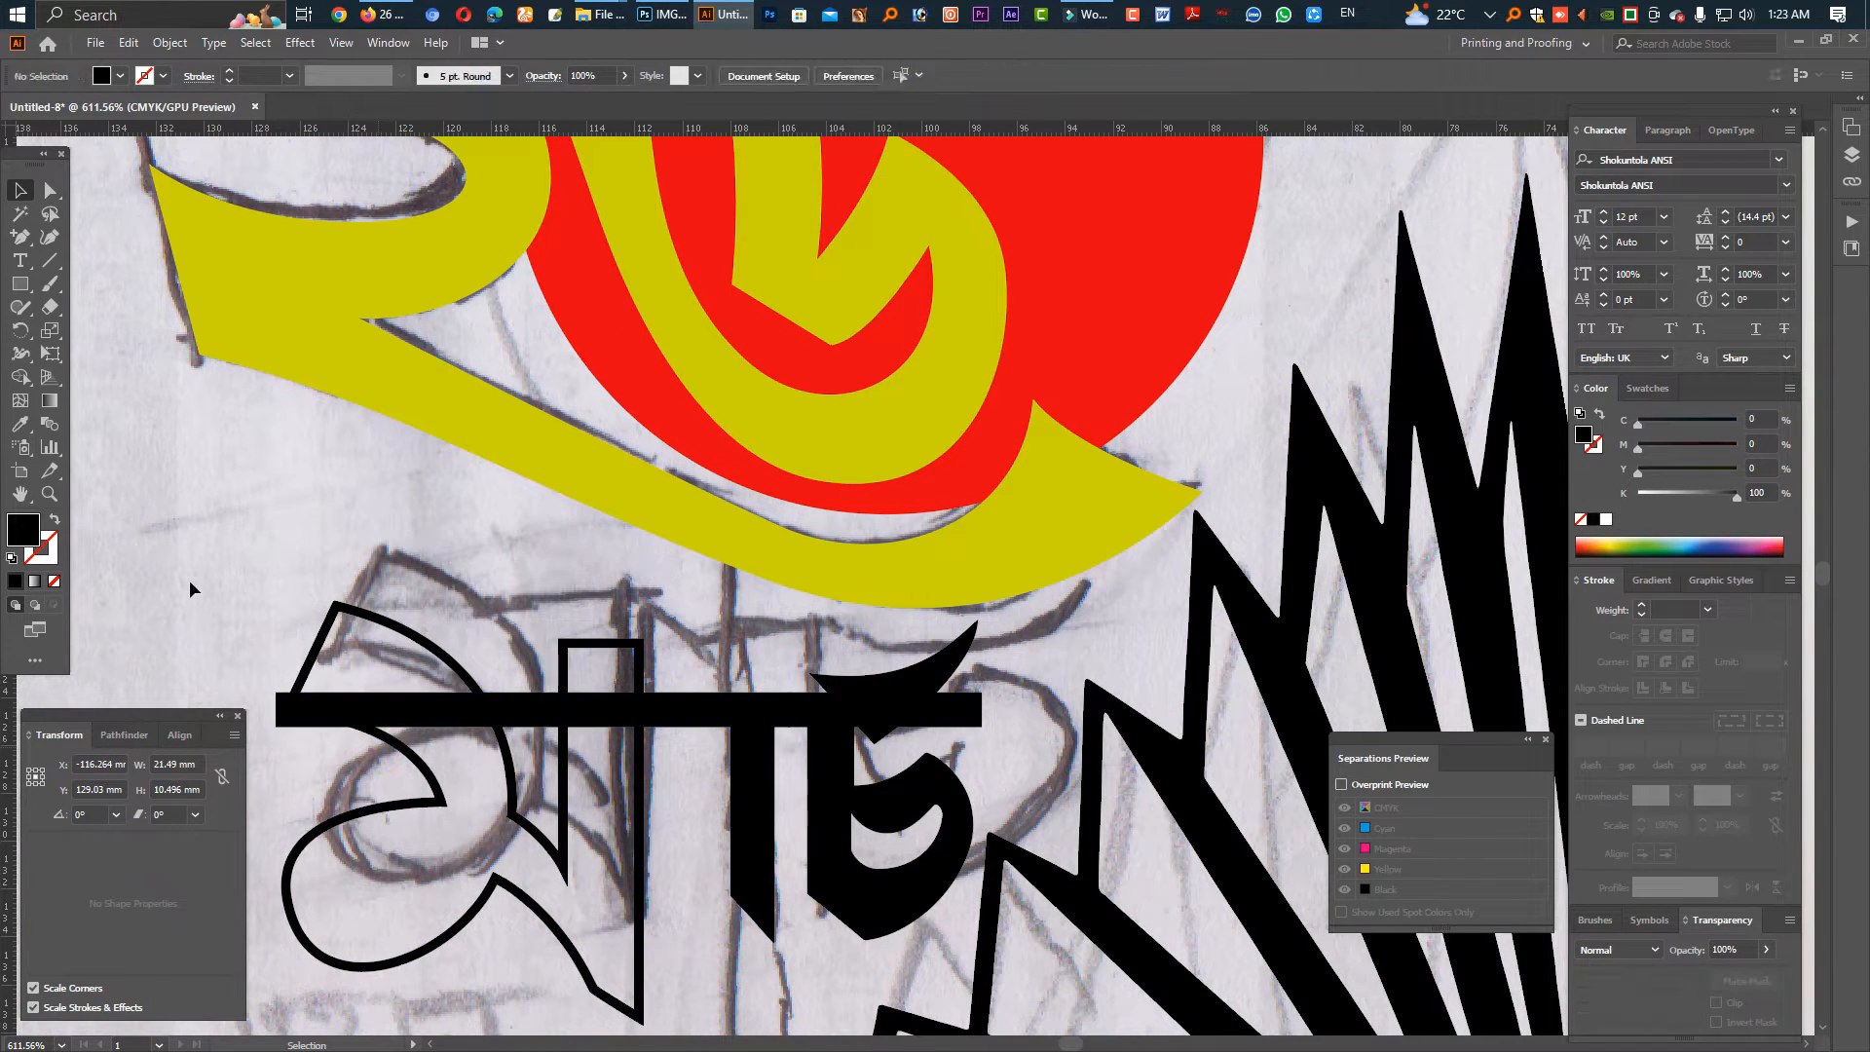
left_click(51, 194)
key("Tab")
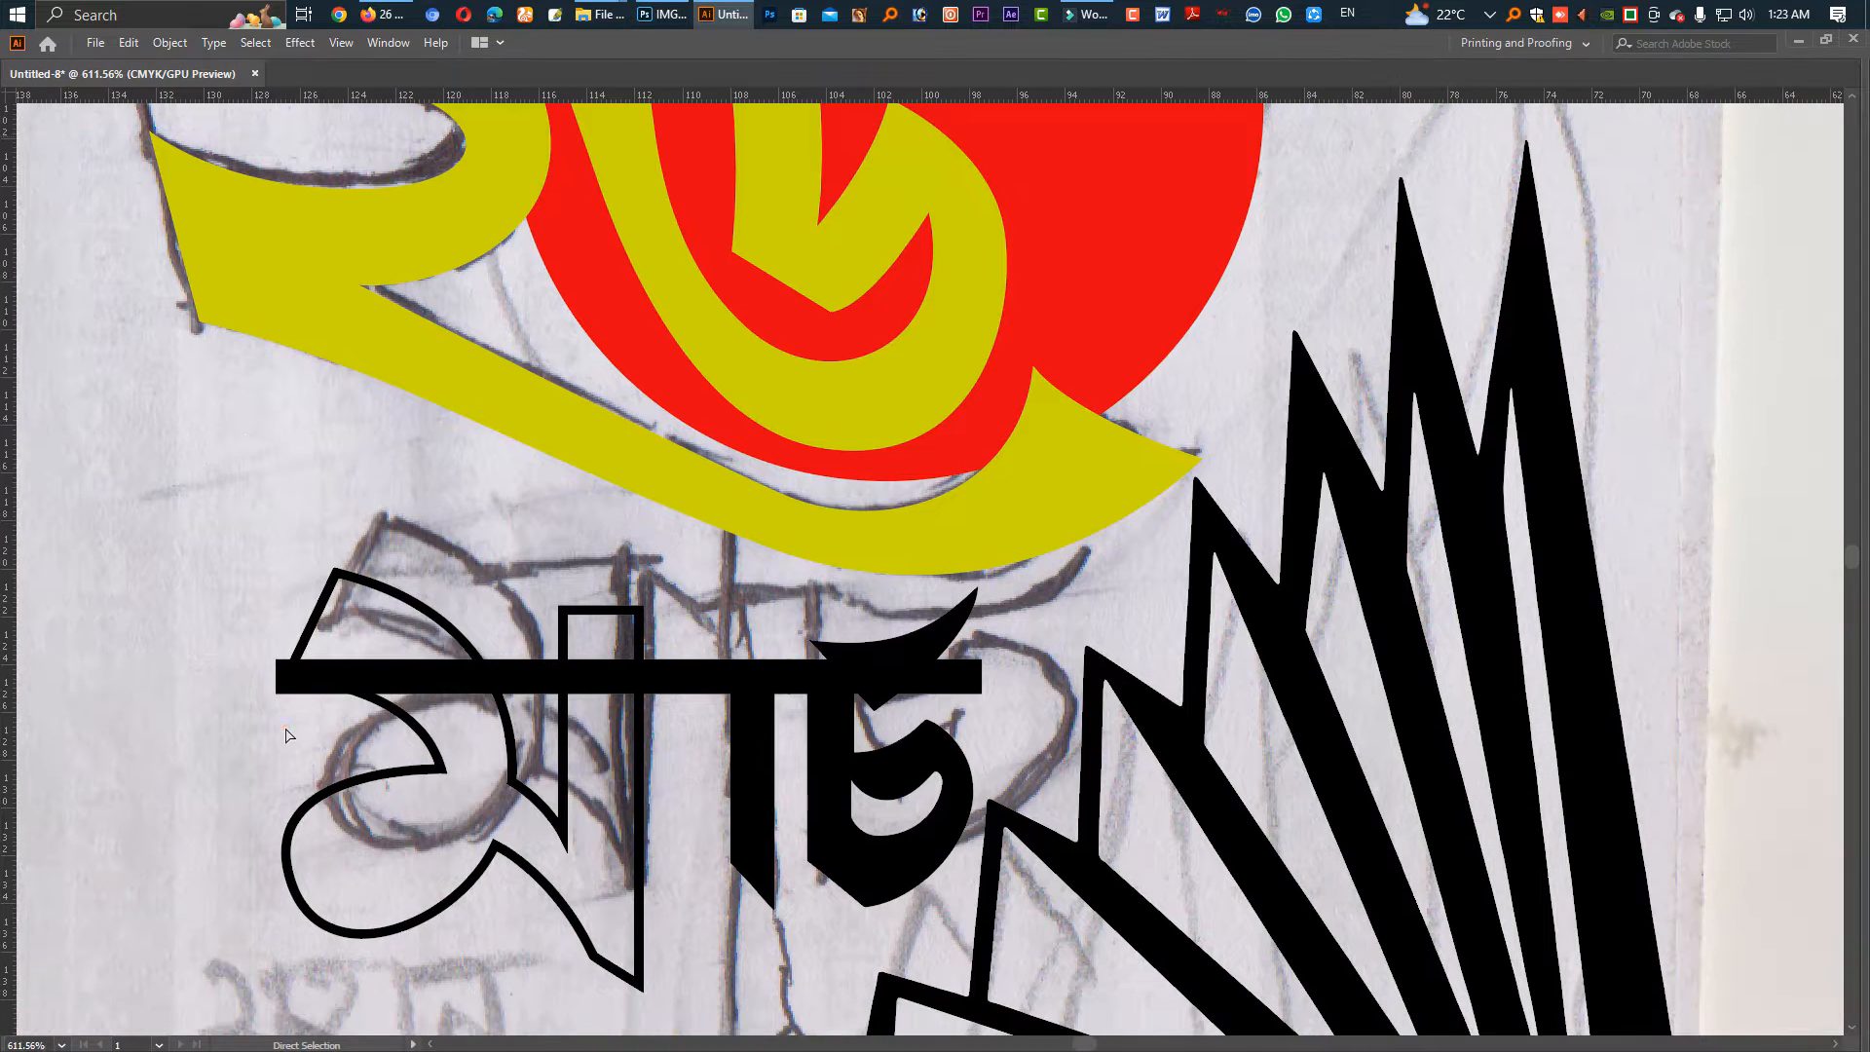
left_click_drag(279, 682, 475, 696)
left_click(495, 601)
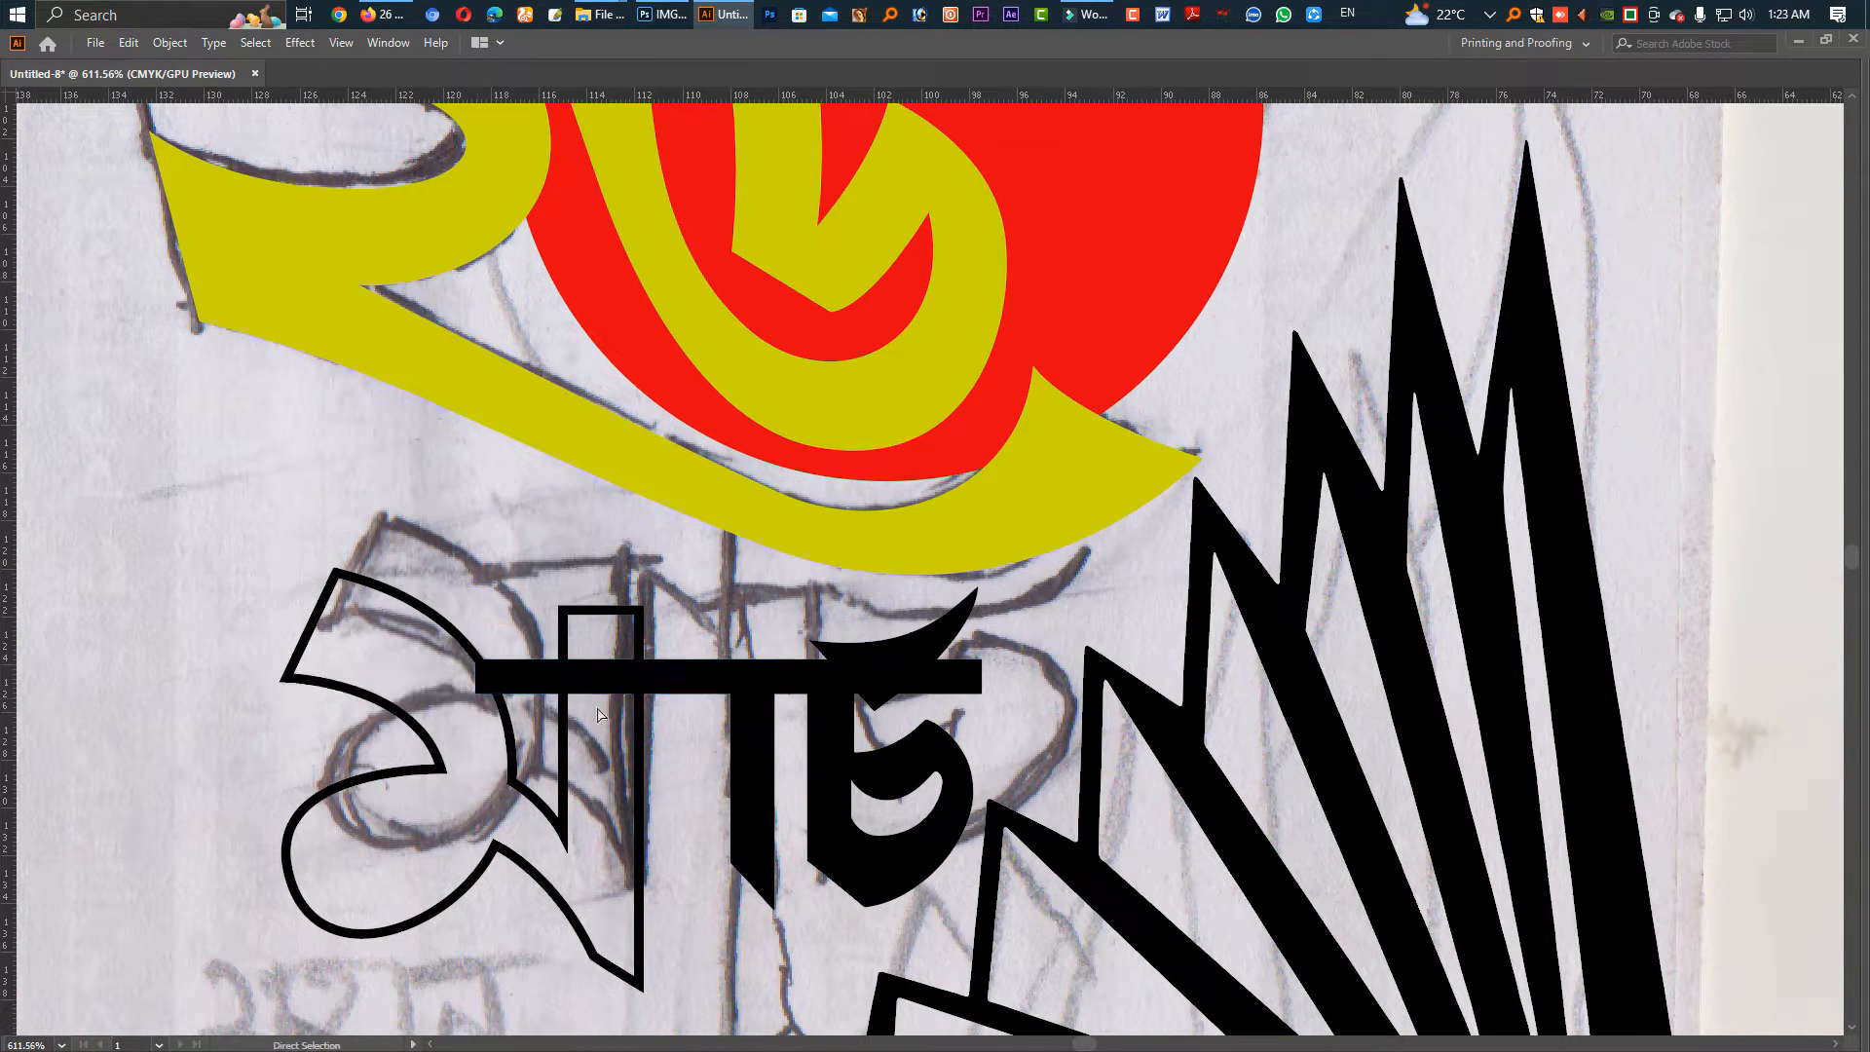
Try to move the আ-কার stem and চ closer to the traced ম.
left_click(736, 693)
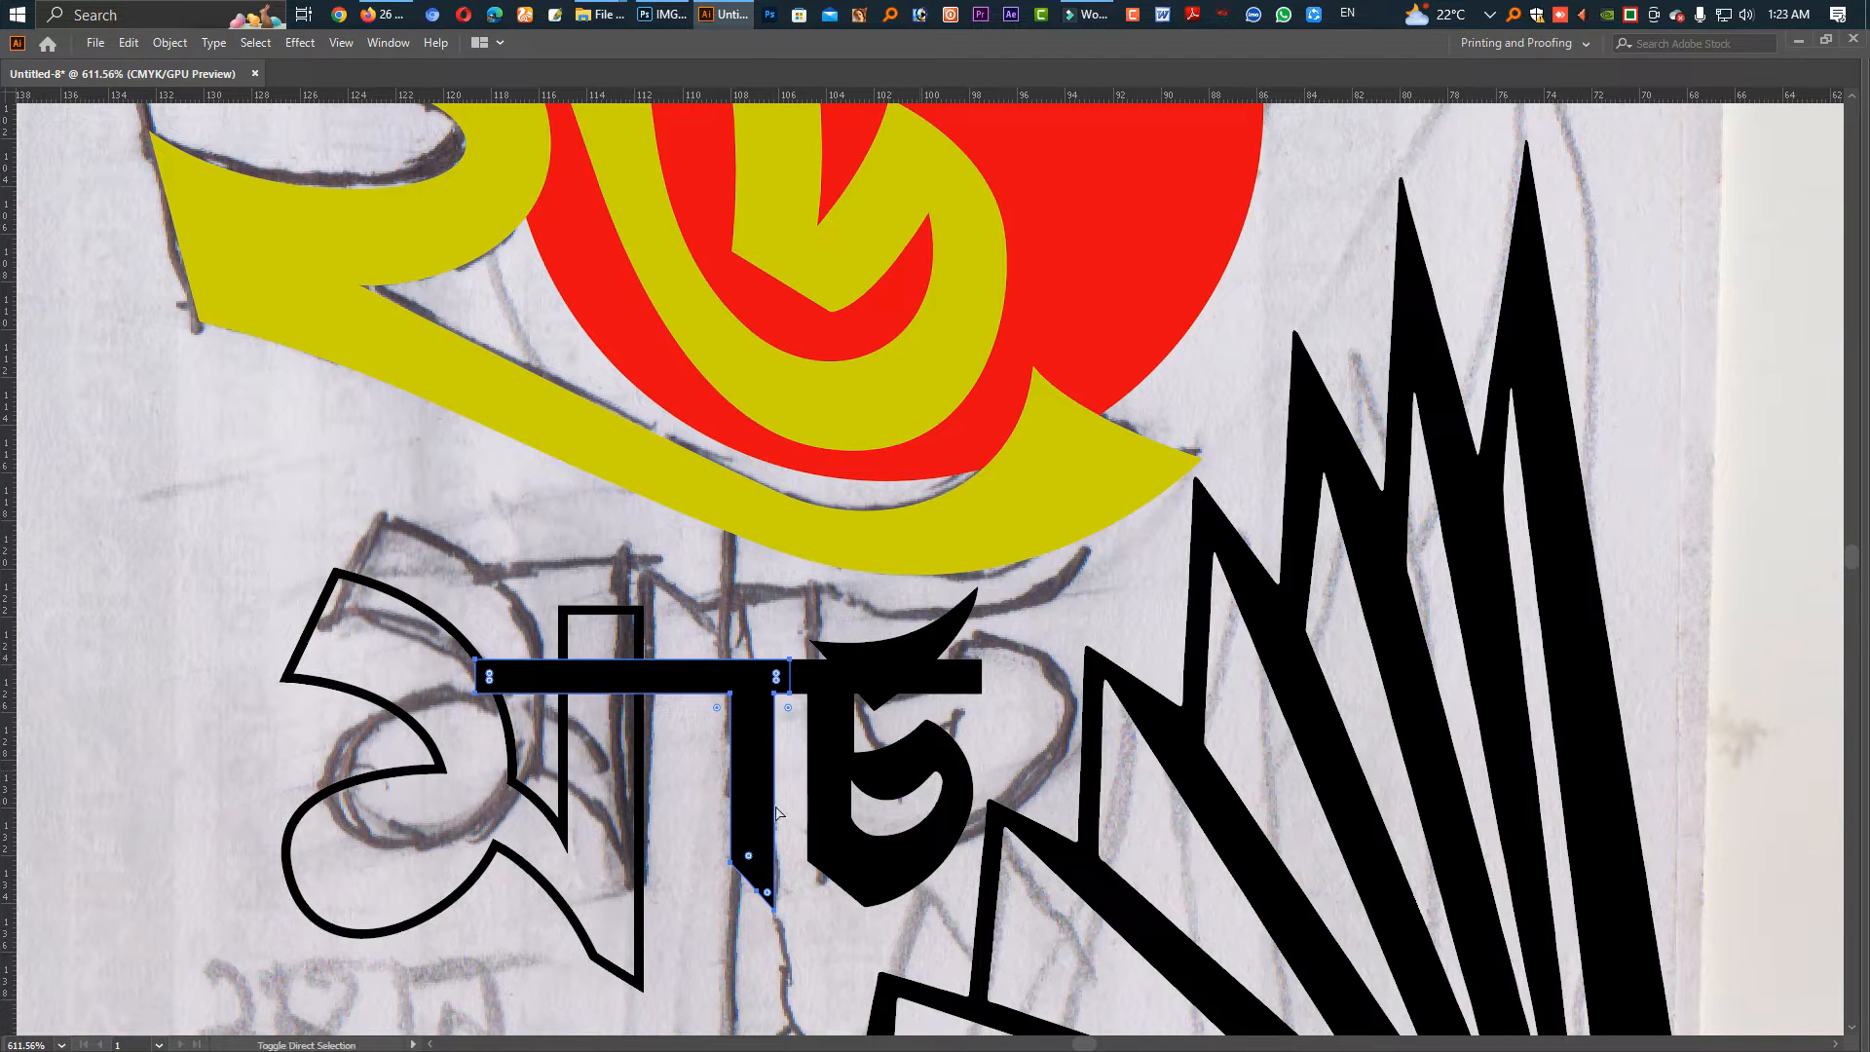
left_click(821, 750, "shift")
left_click_drag(822, 751, 712, 758)
key("ctrl+z")
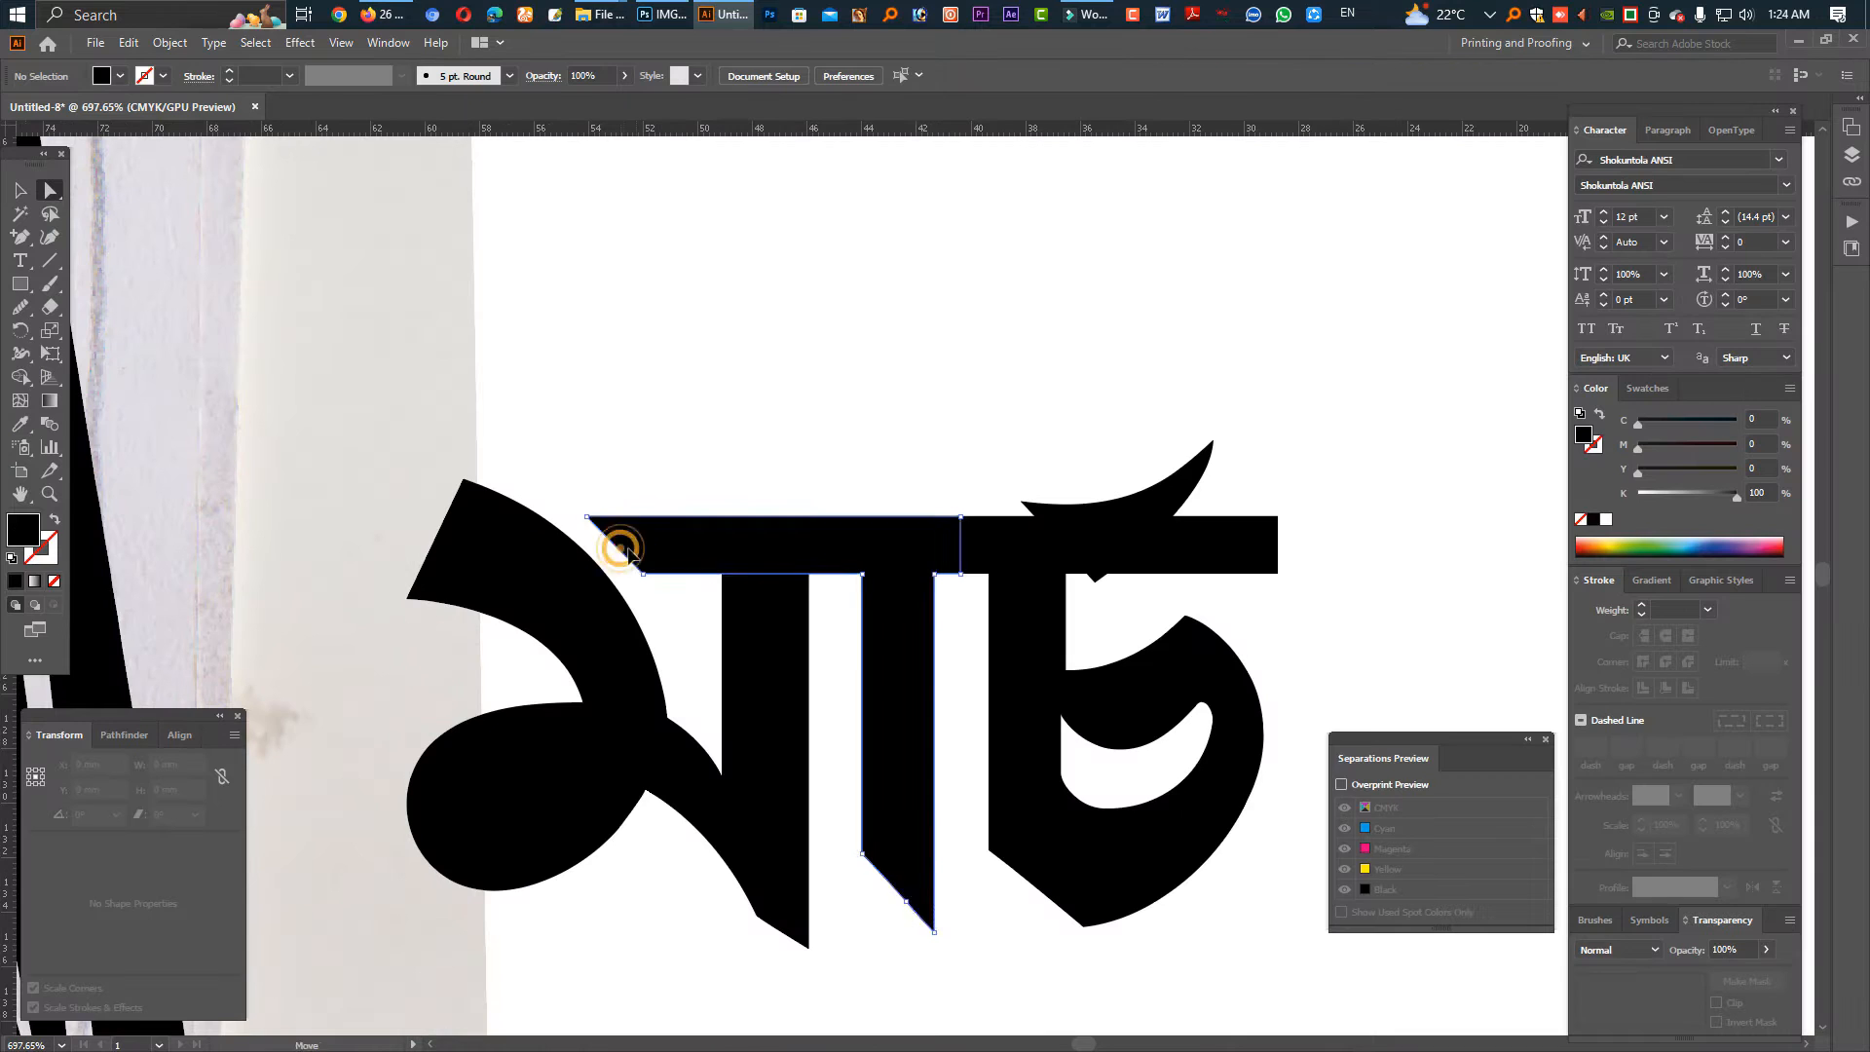
Move the headline's slanted left end to the right and bend it with the Curvature tool to echo the ম's edge.
left_click_drag(619, 575, 677, 574)
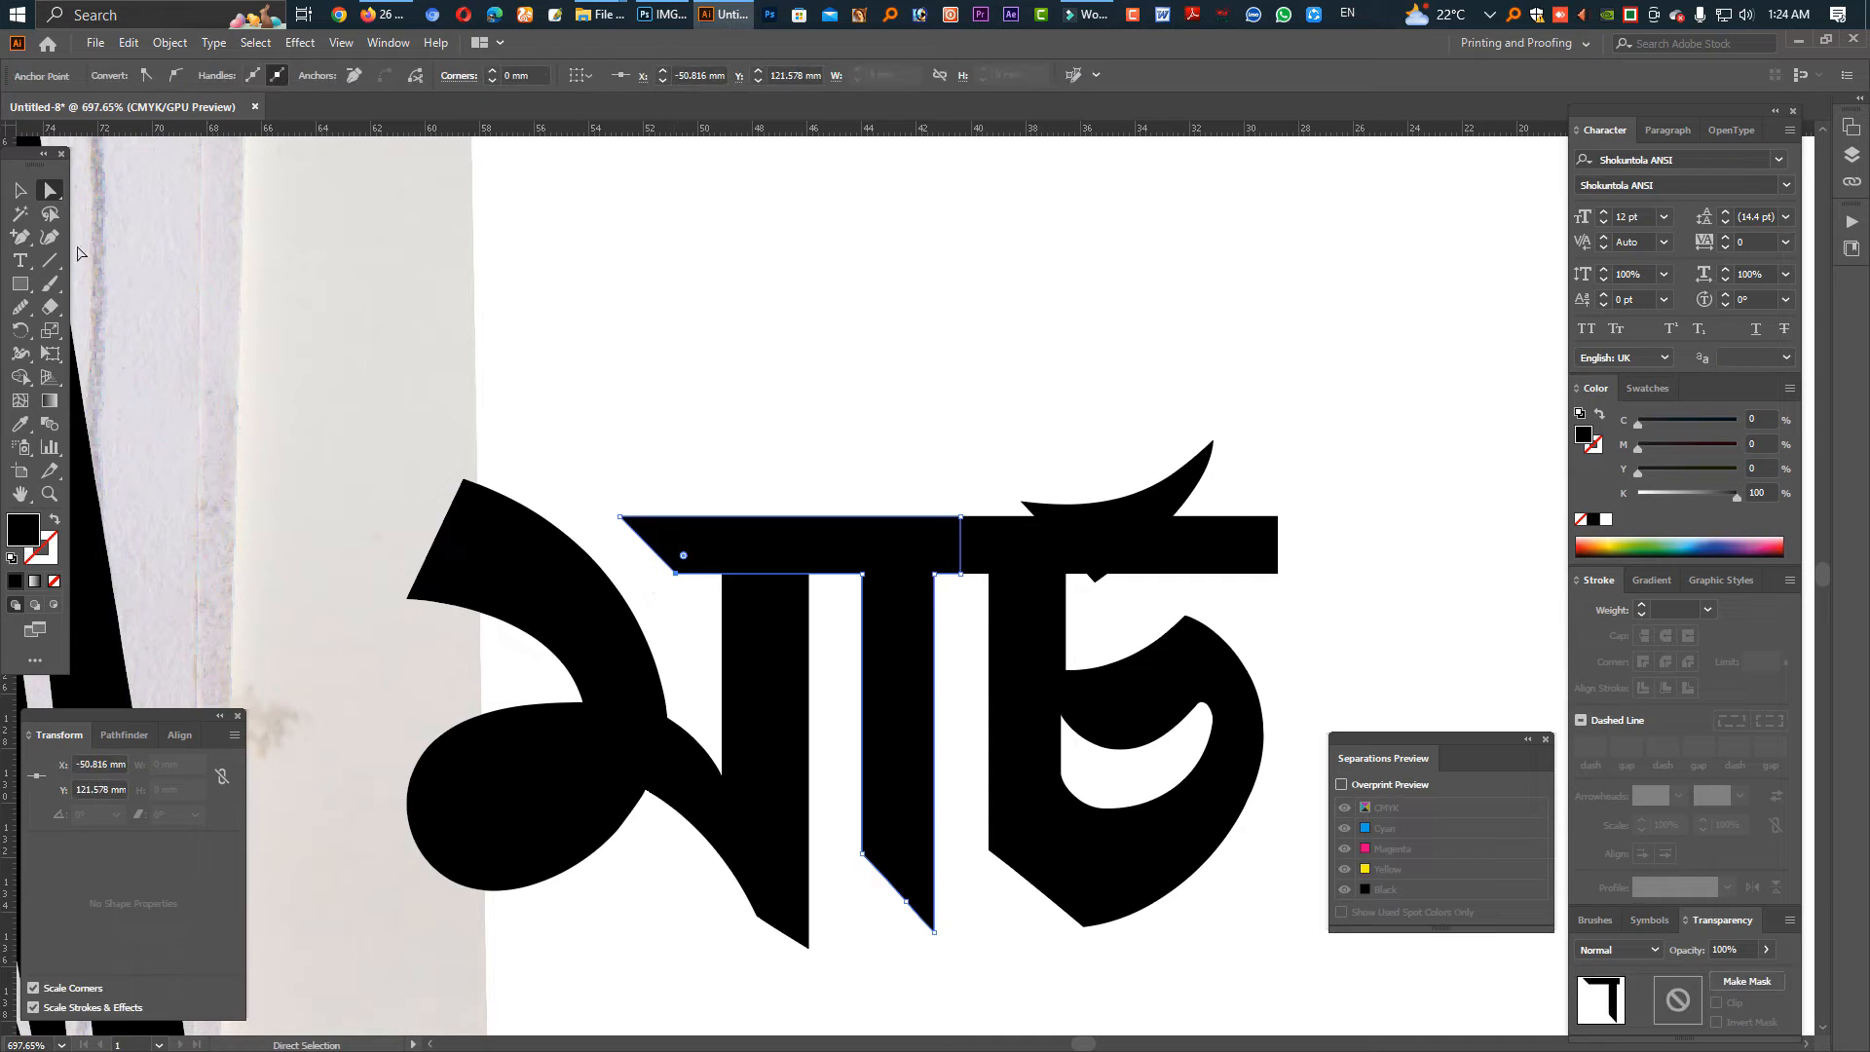
left_click(50, 237)
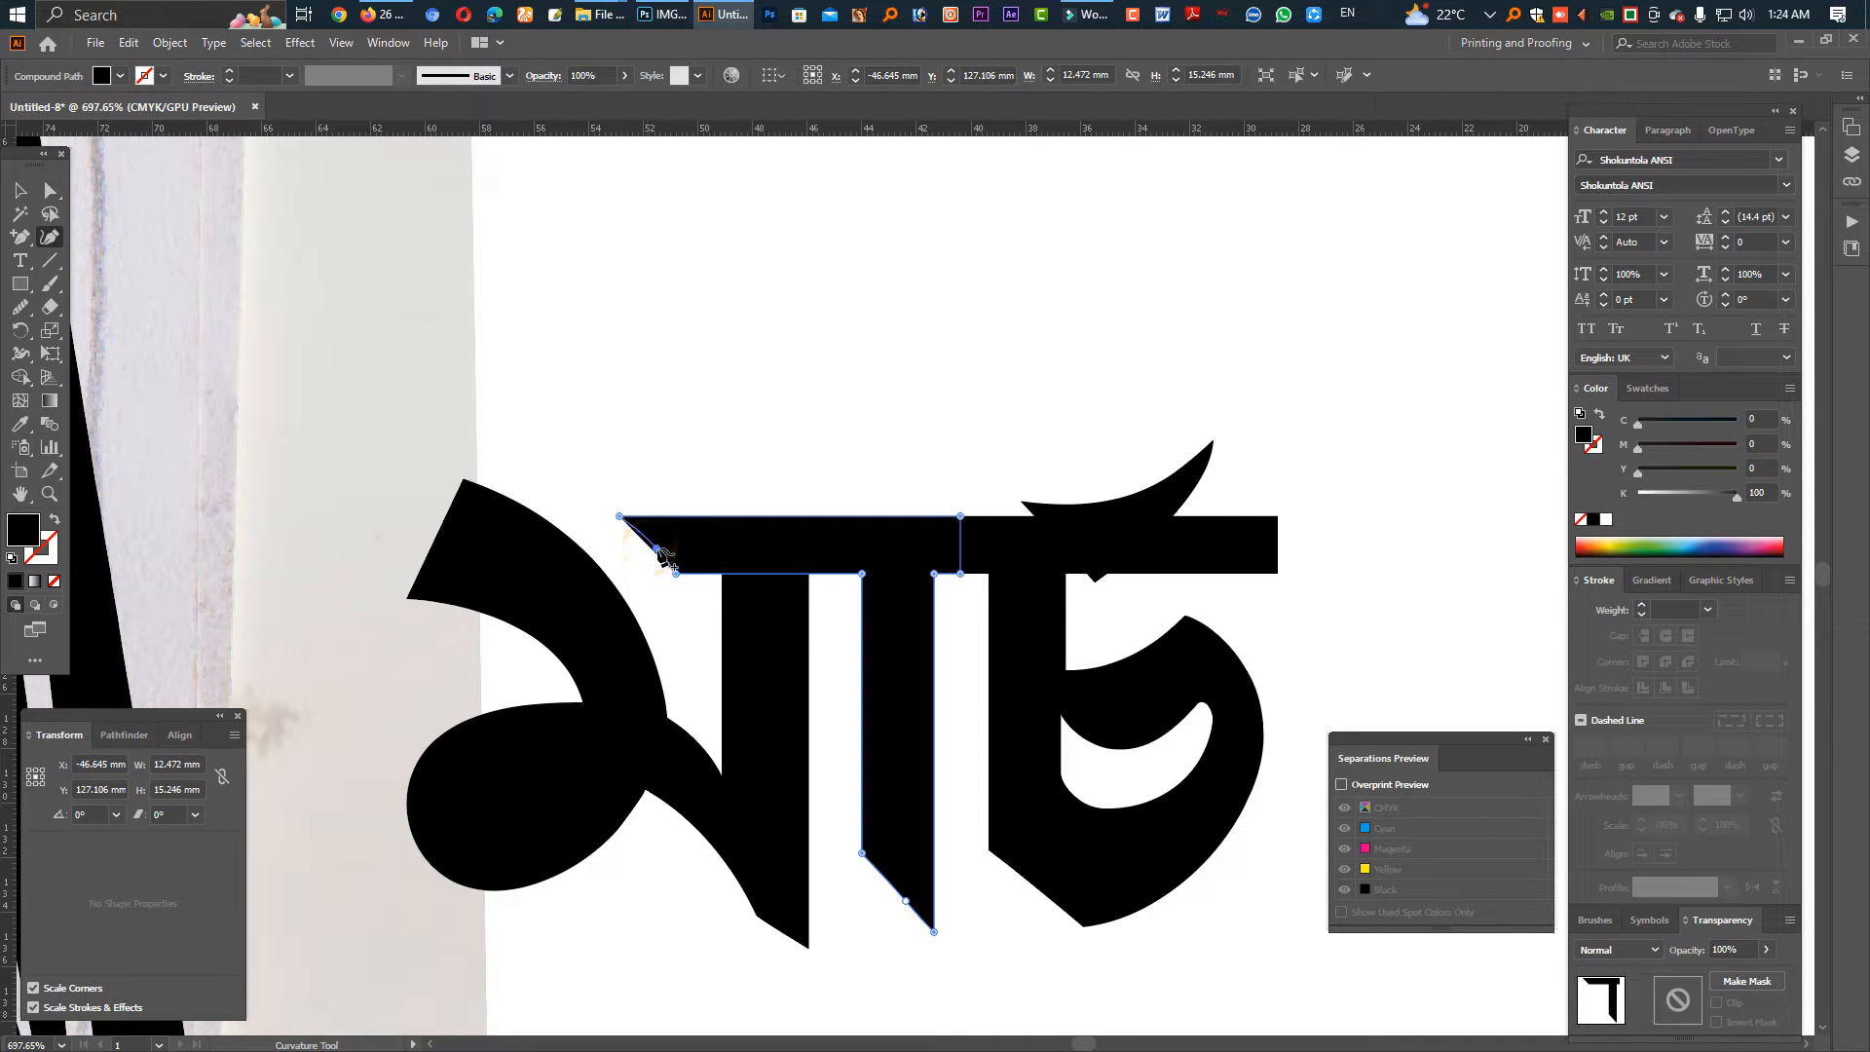
left_click(50, 190)
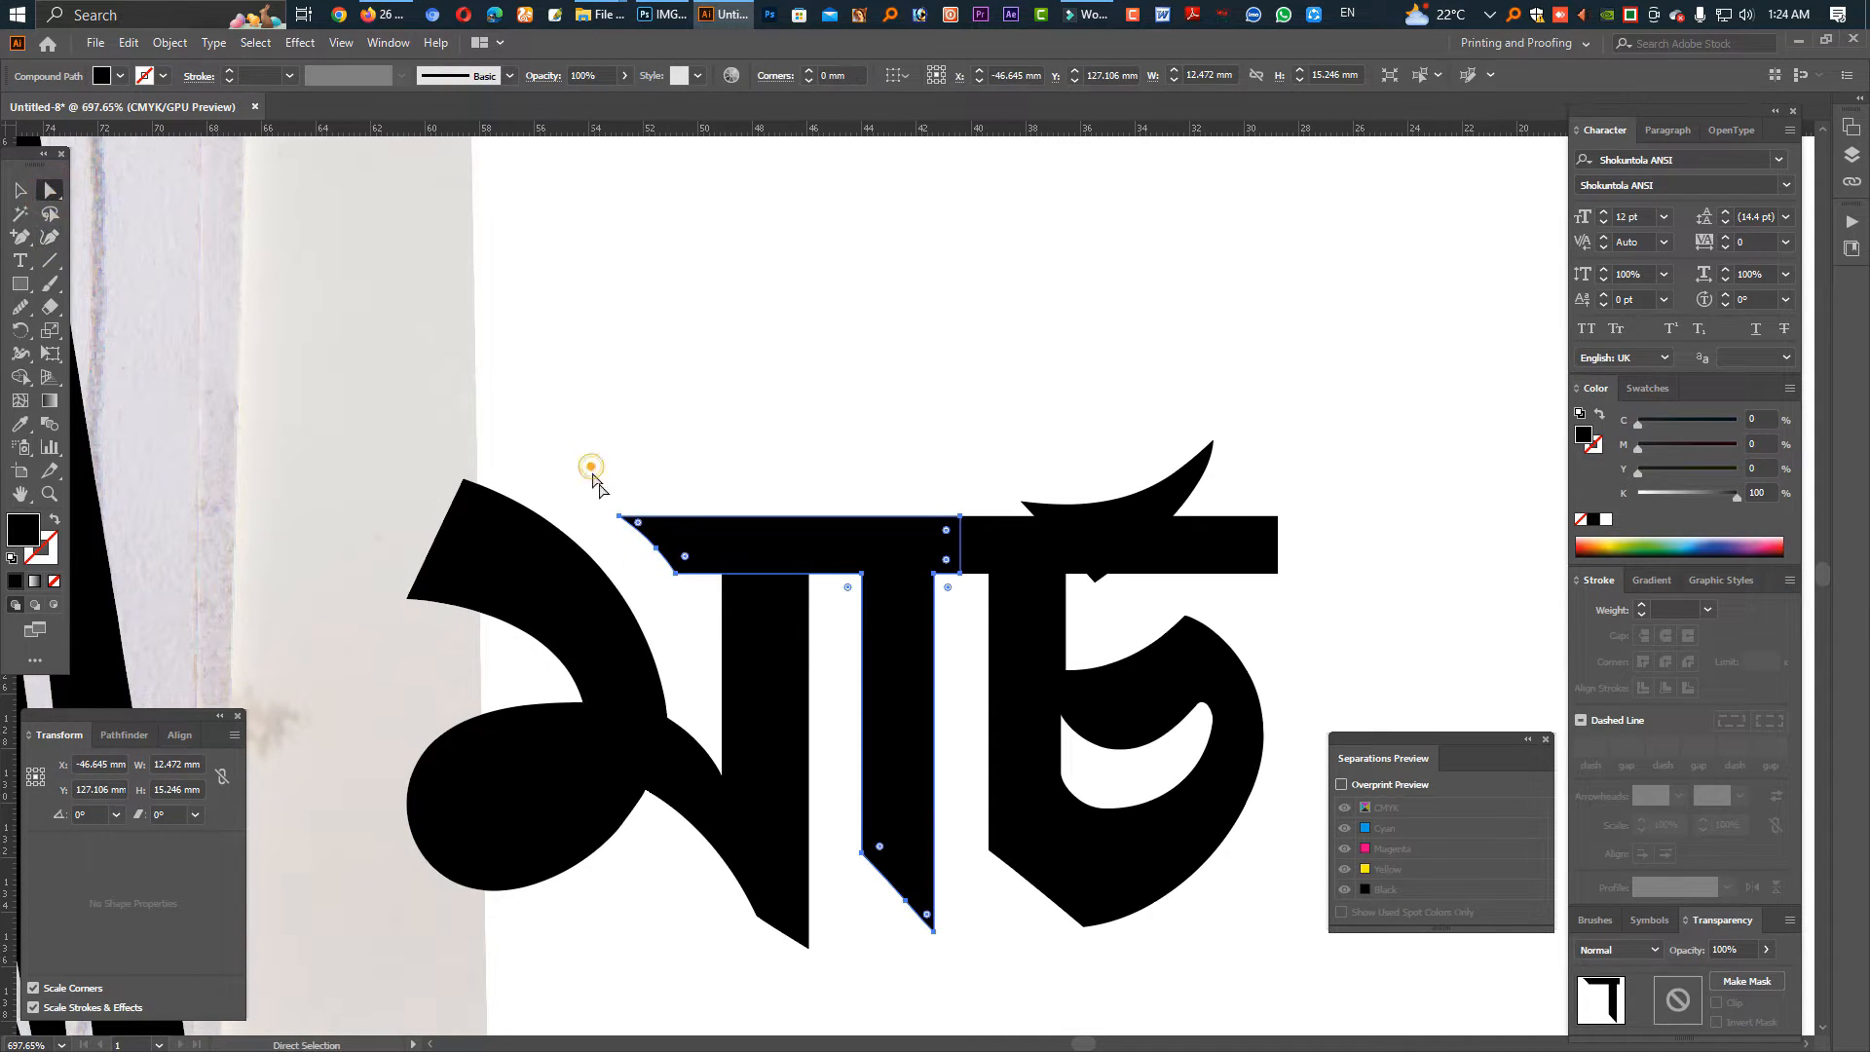
Nudge the headline's curved left-end anchor points left, leaving a narrow even gap beside the ম.
left_click_drag(580, 454, 649, 549)
left_click_drag(701, 619, 645, 534)
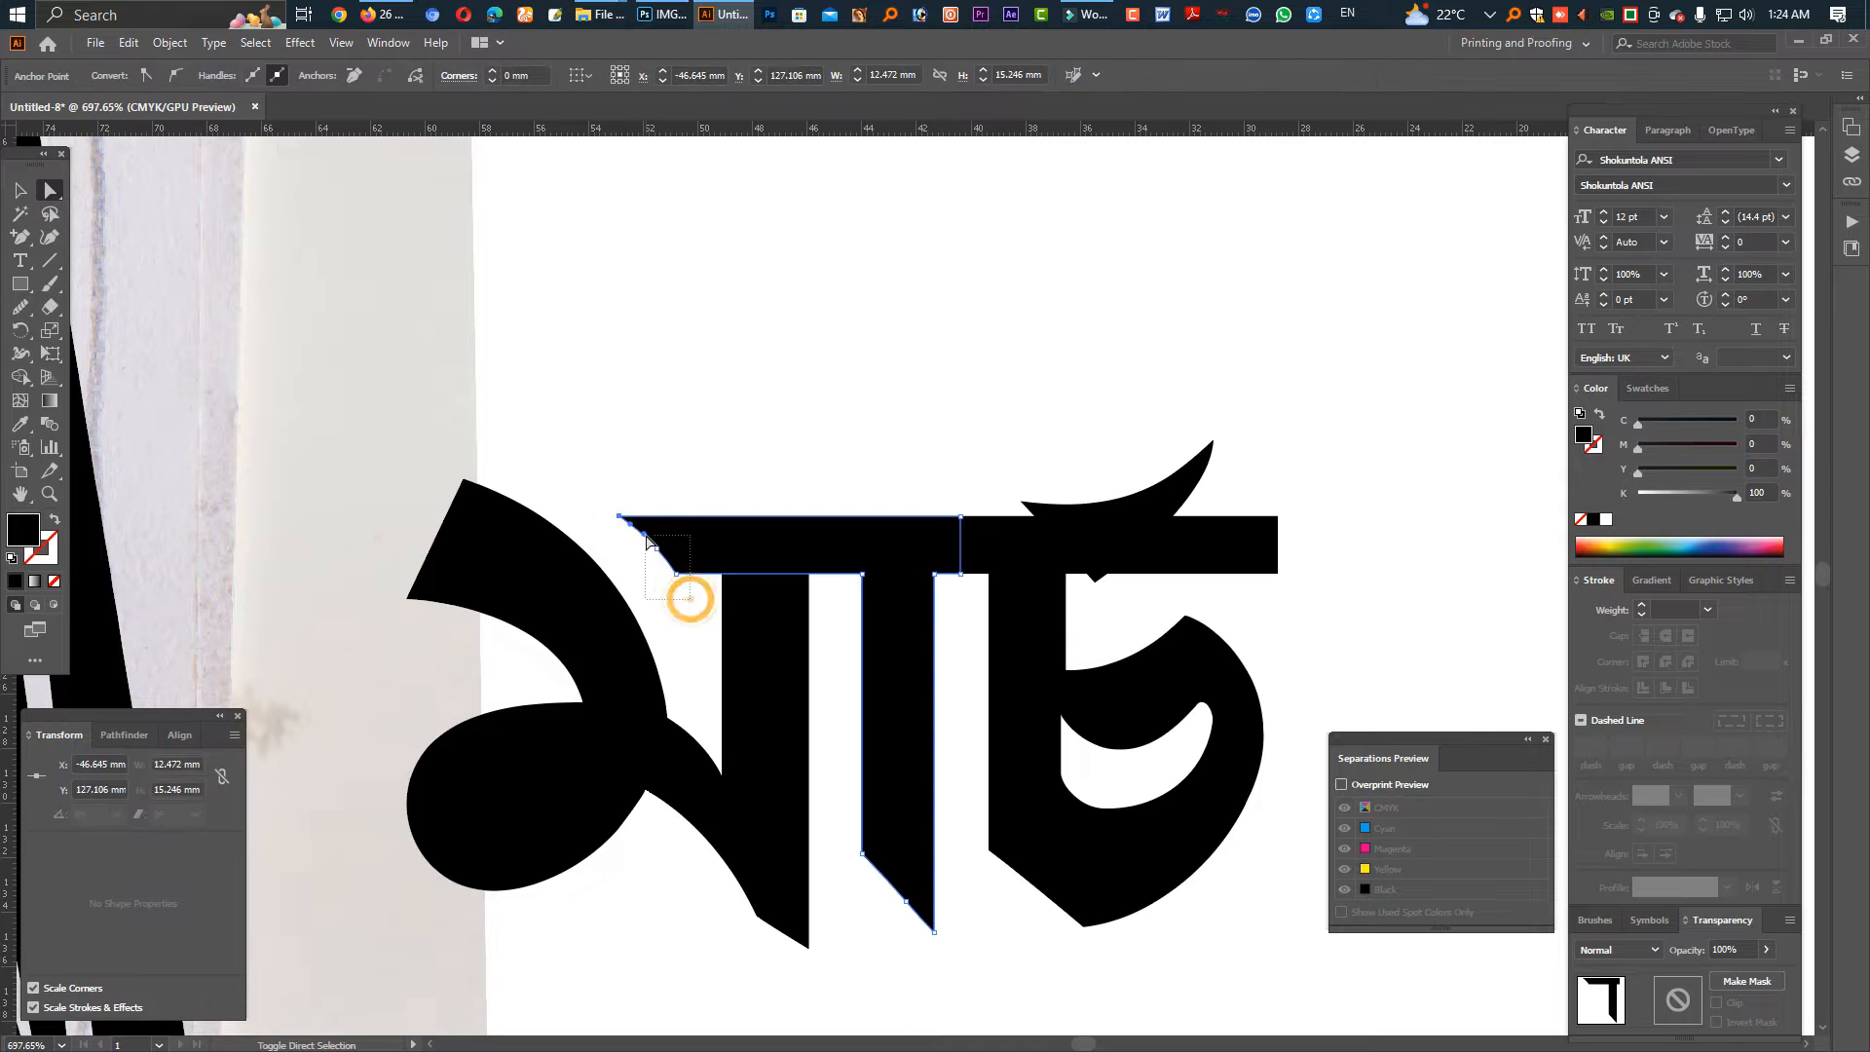
key("Left")
key("Left")
key("Left")
key("Left")
key("Left")
left_click(681, 611)
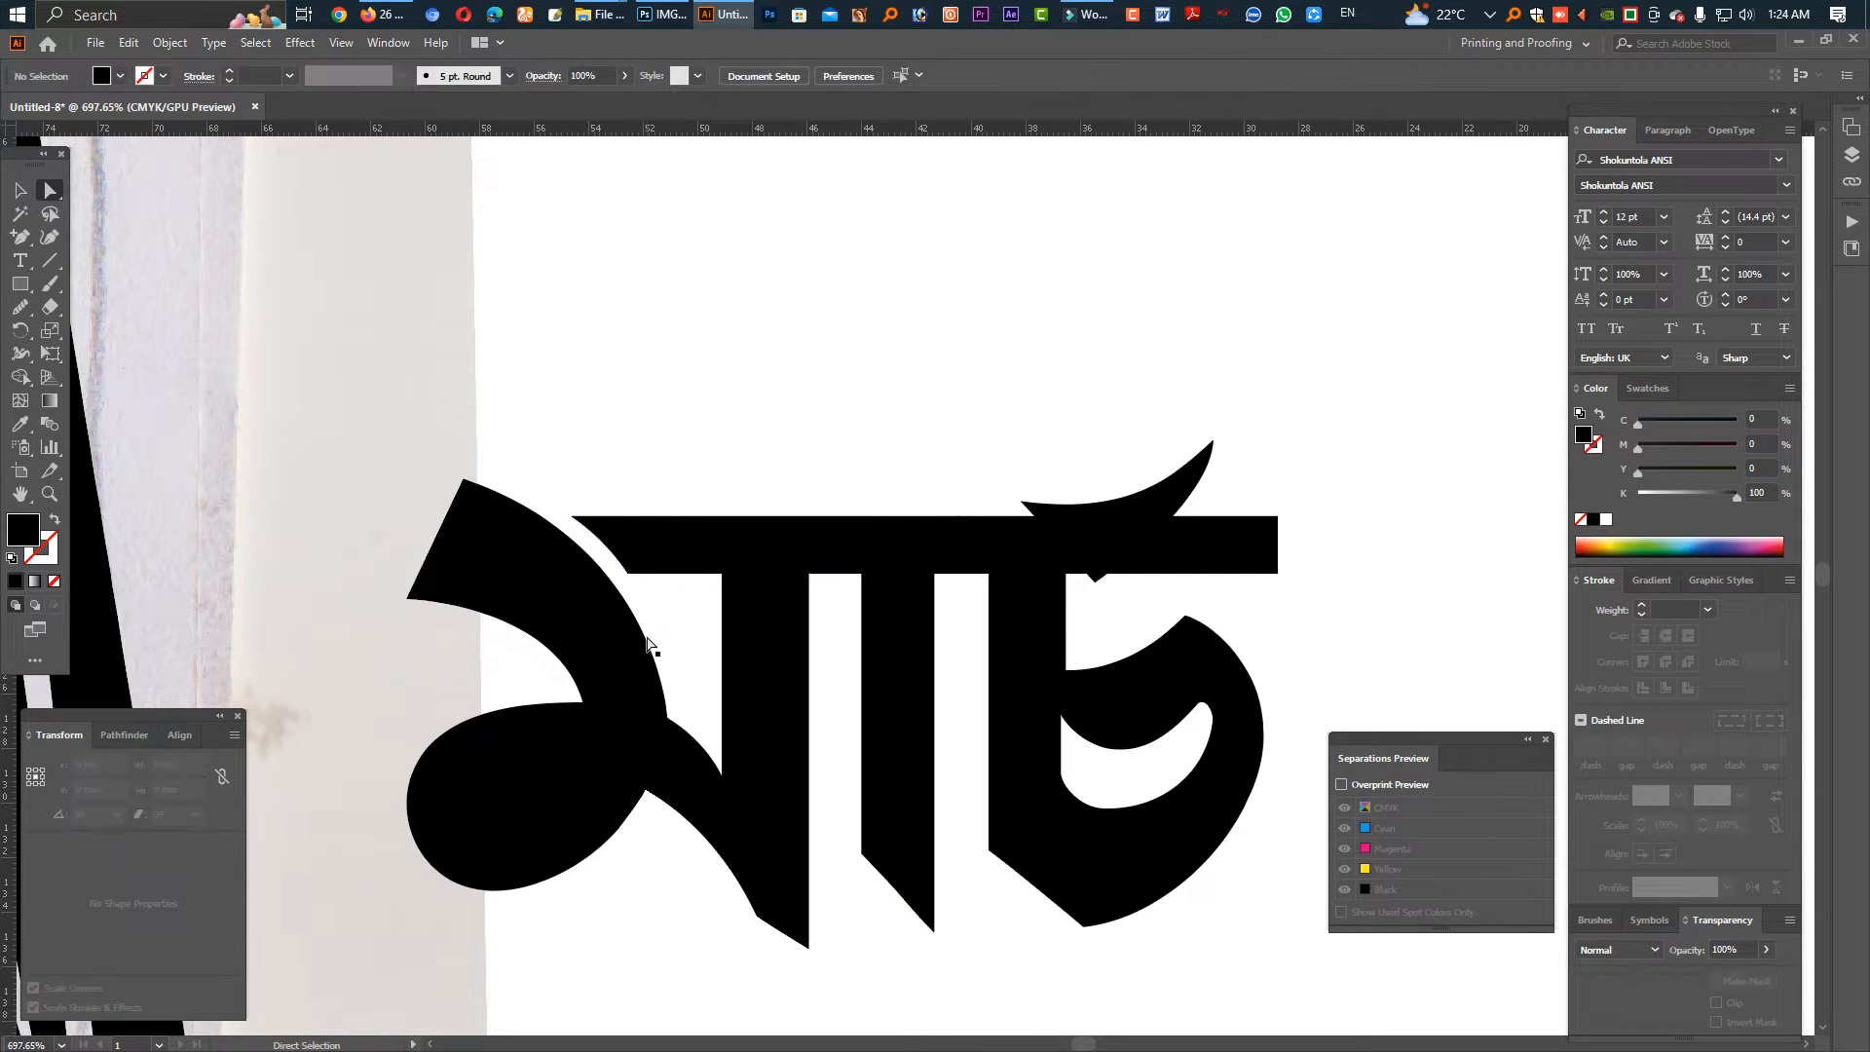
Shift the reph mark slightly to the right along the headline above চ.
scroll(649, 625, "down", 1)
left_click(990, 564)
scroll(984, 550, "up", 2)
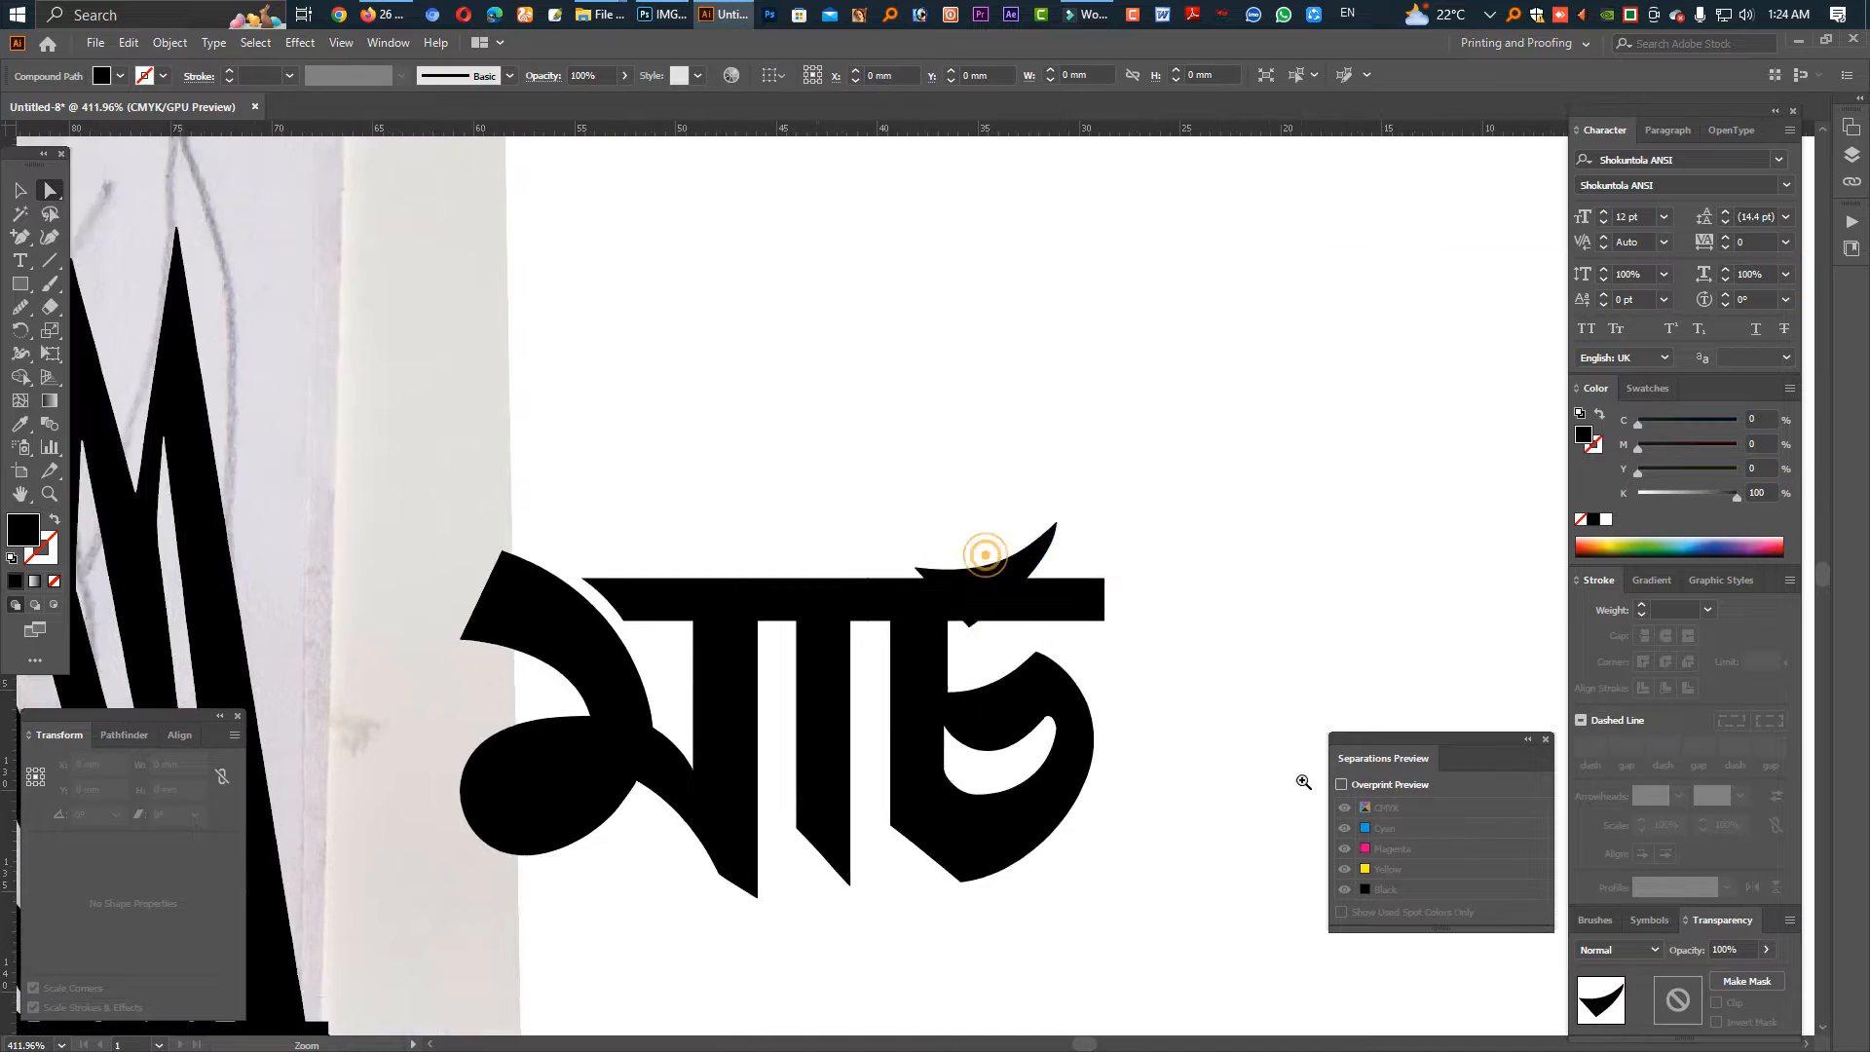
left_click(952, 321)
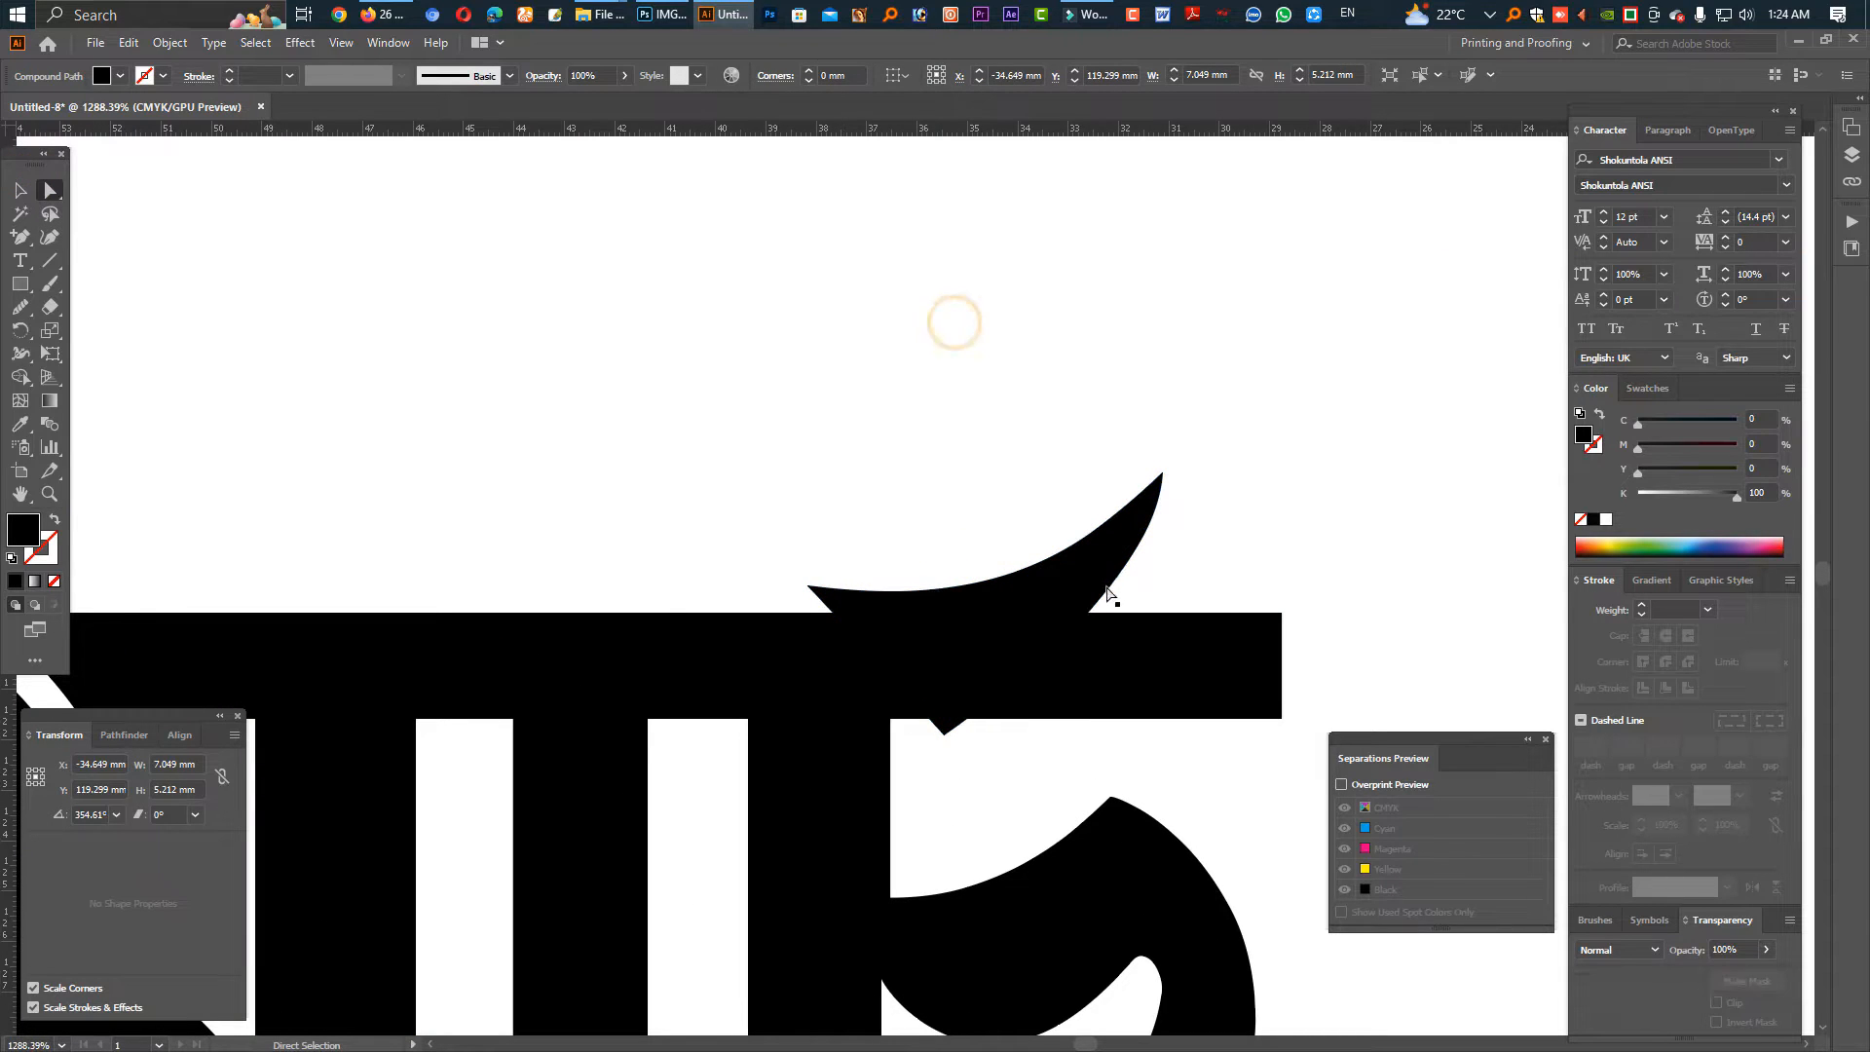
left_click(1071, 597)
left_click_drag(1072, 596, 1033, 571)
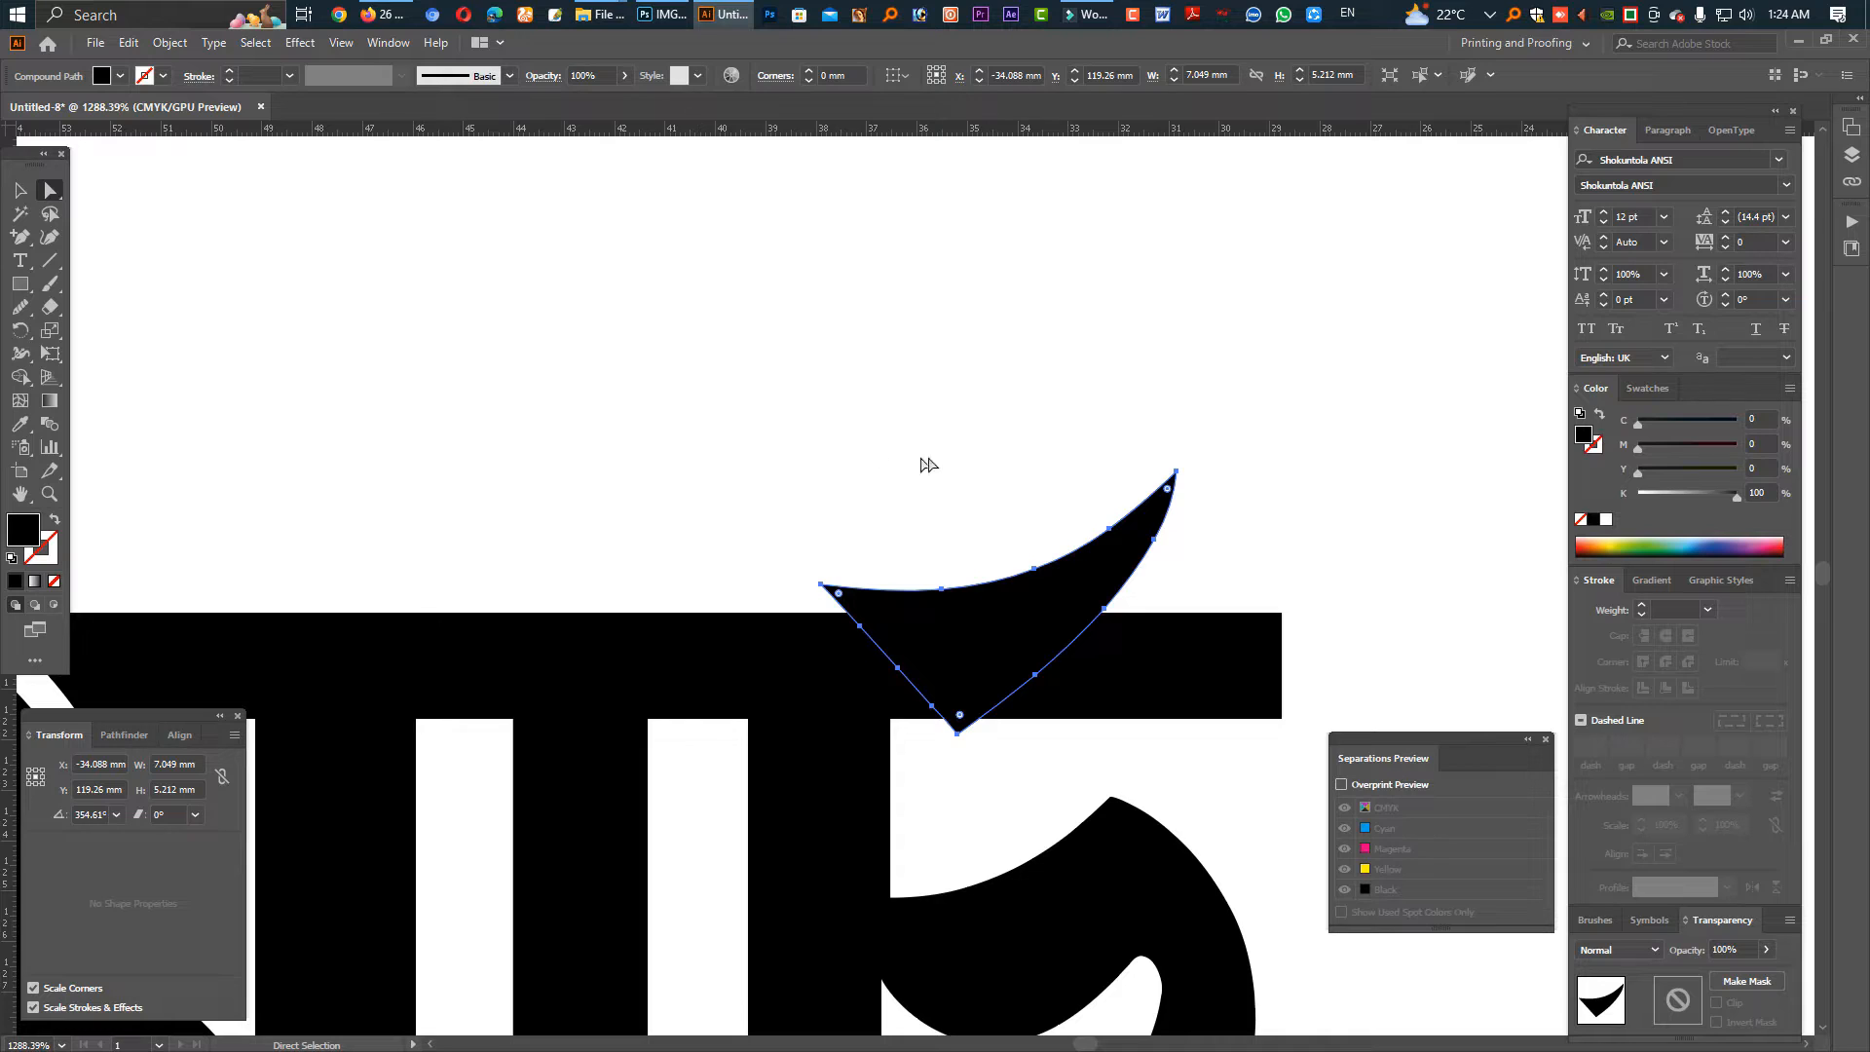
Create an offset path around the reph mark at 0.5278 mm with miter joins and a miter limit of 4.
left_click(20, 191)
left_click(170, 43)
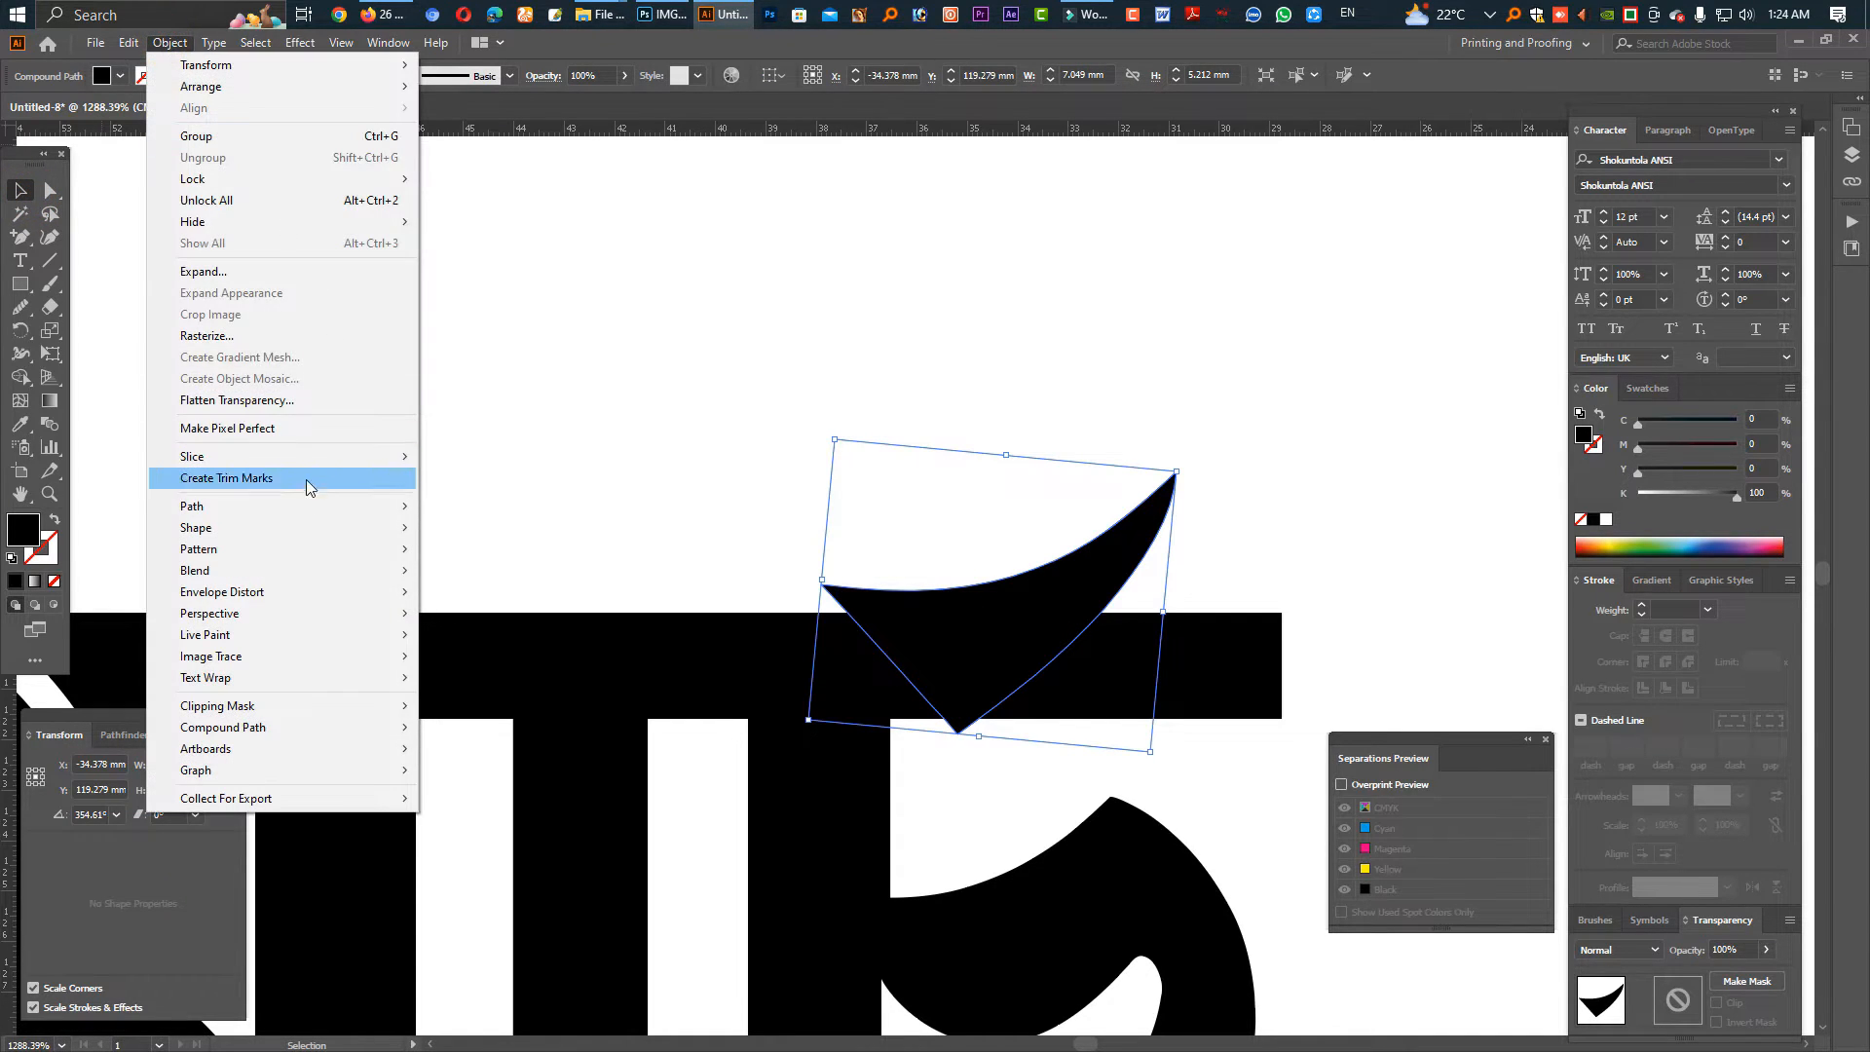
mouse_move(322, 506)
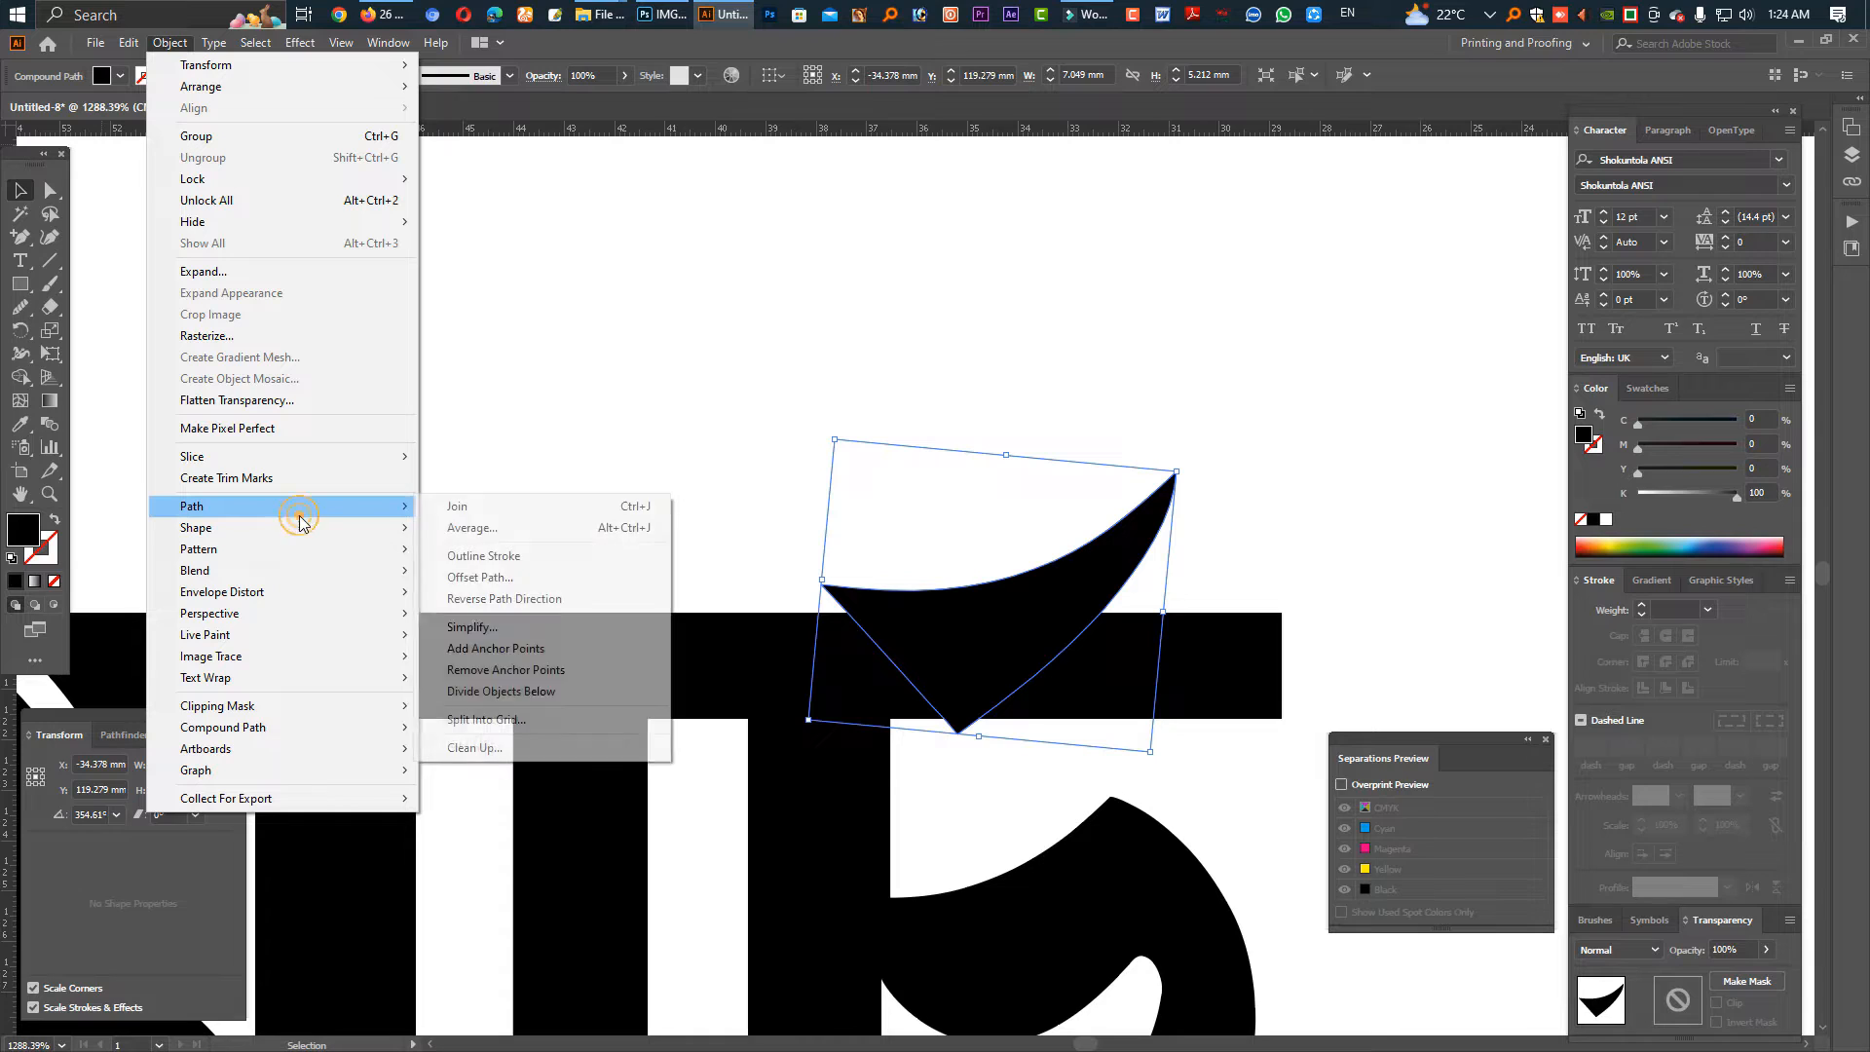
left_click(506, 579)
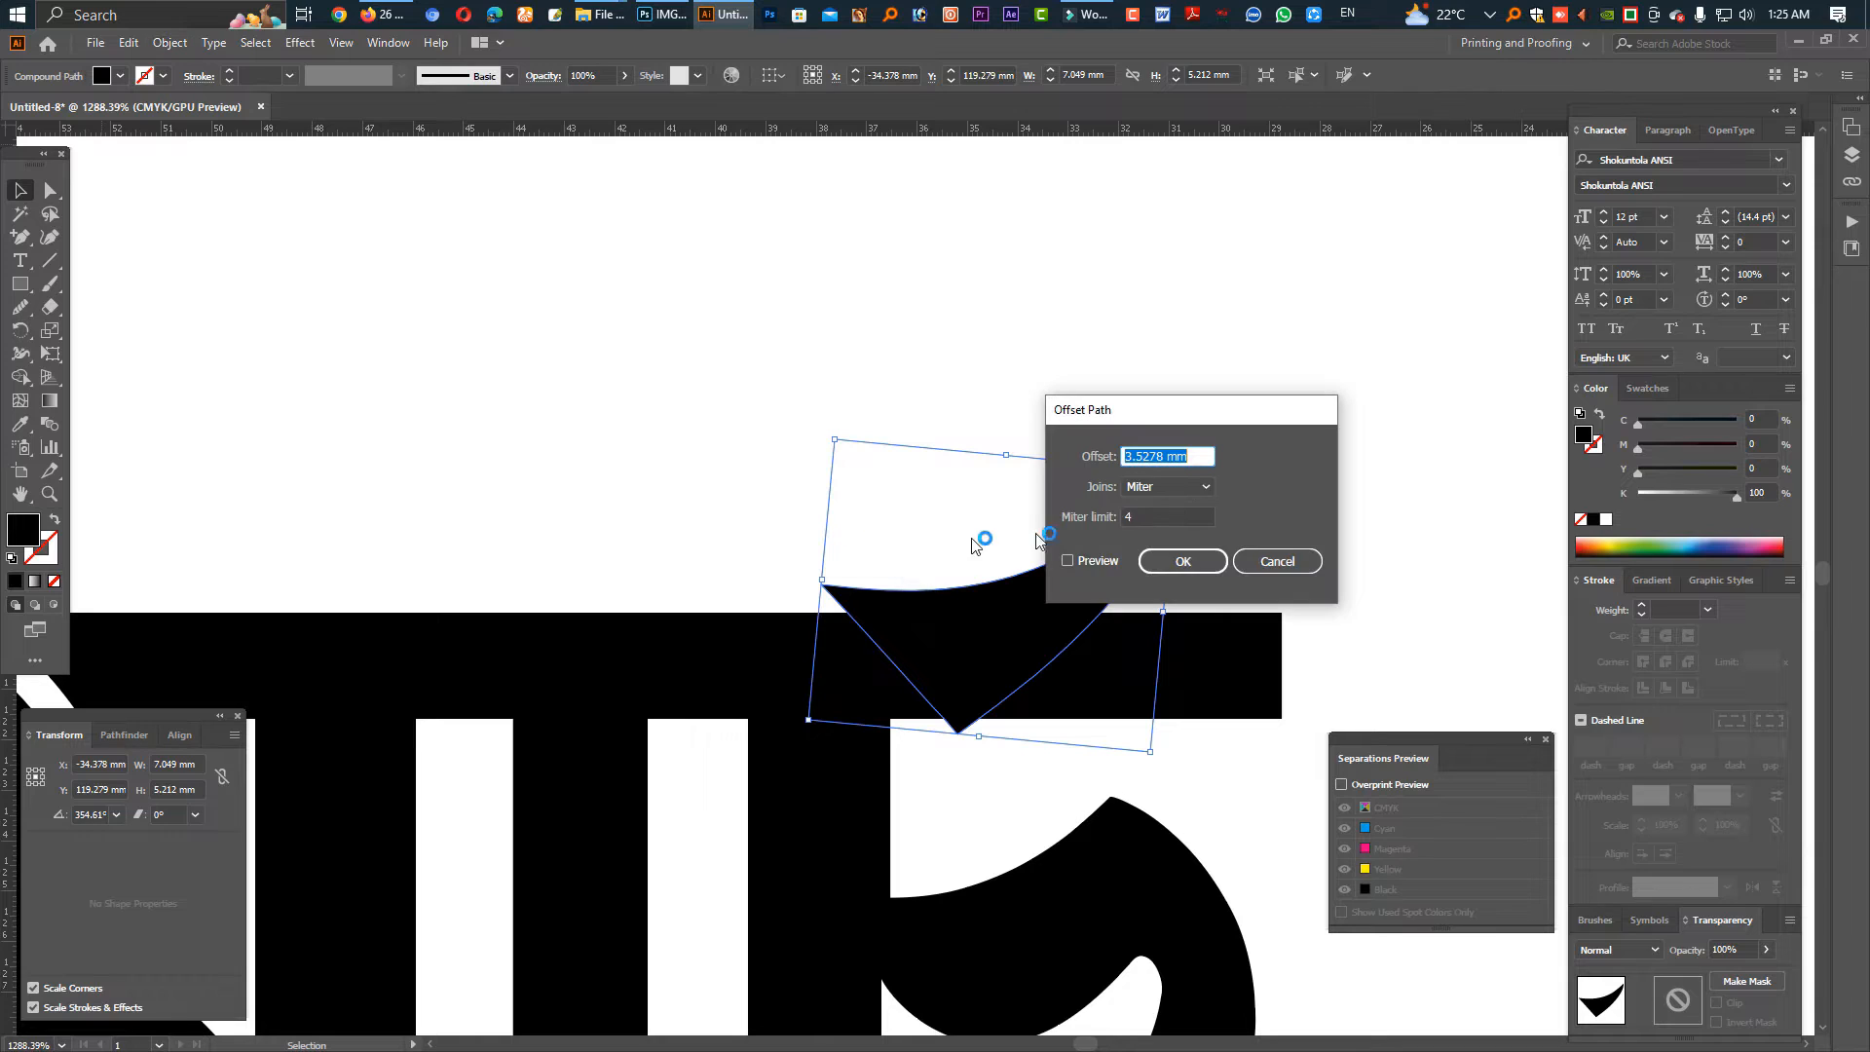
left_click(1079, 563)
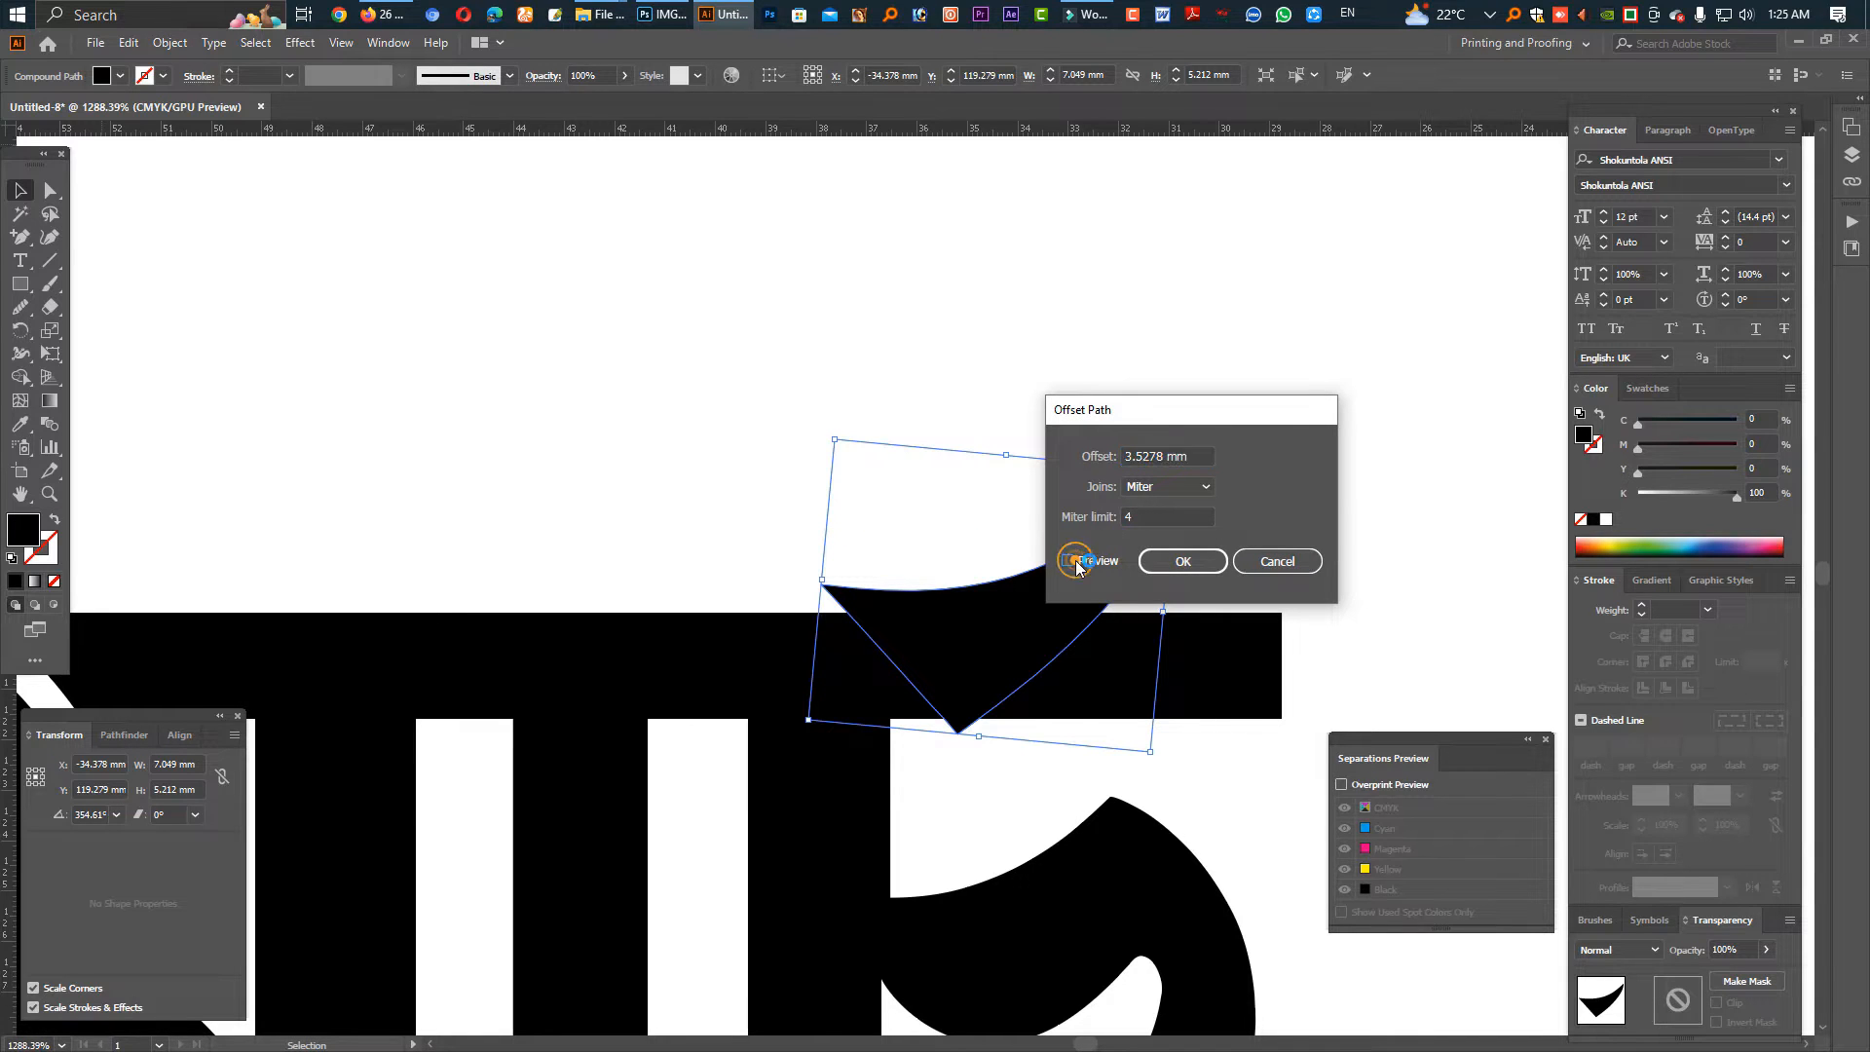
left_click(1128, 457)
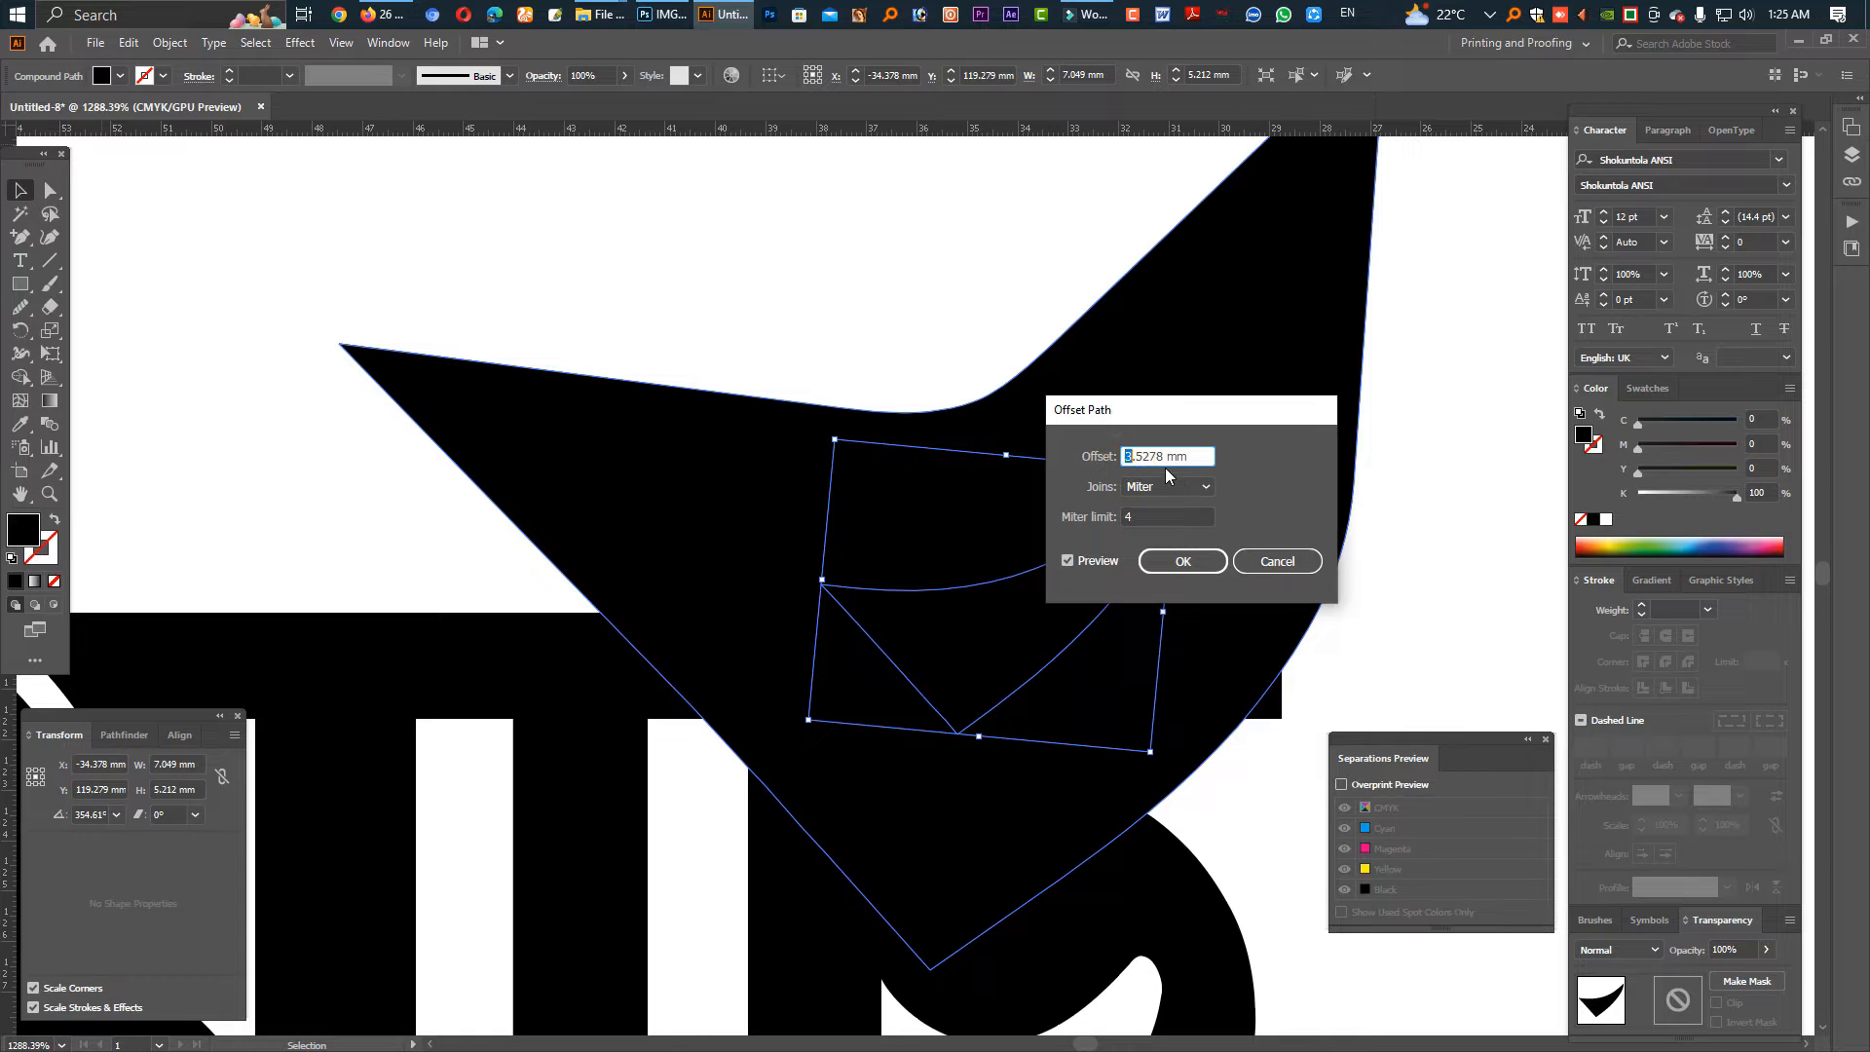
type("1")
key("Tab")
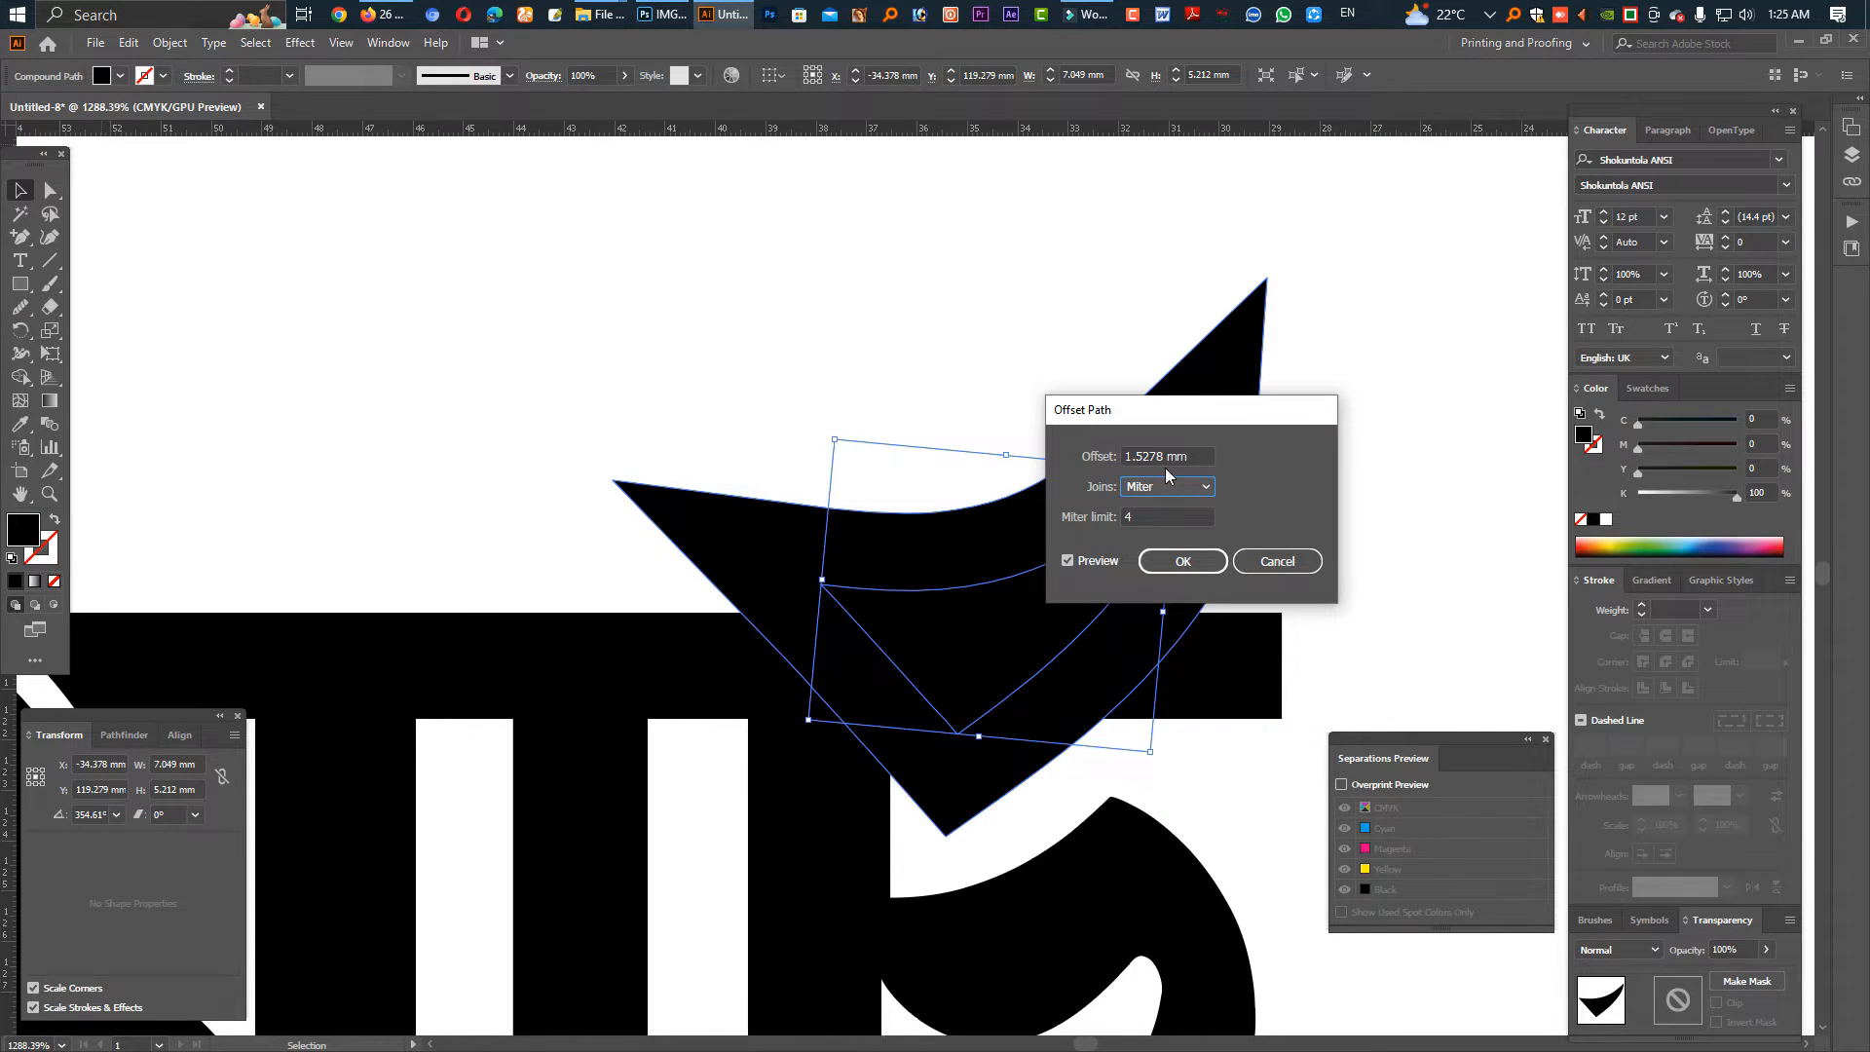
left_click_drag(1133, 457, 1109, 480)
type("0")
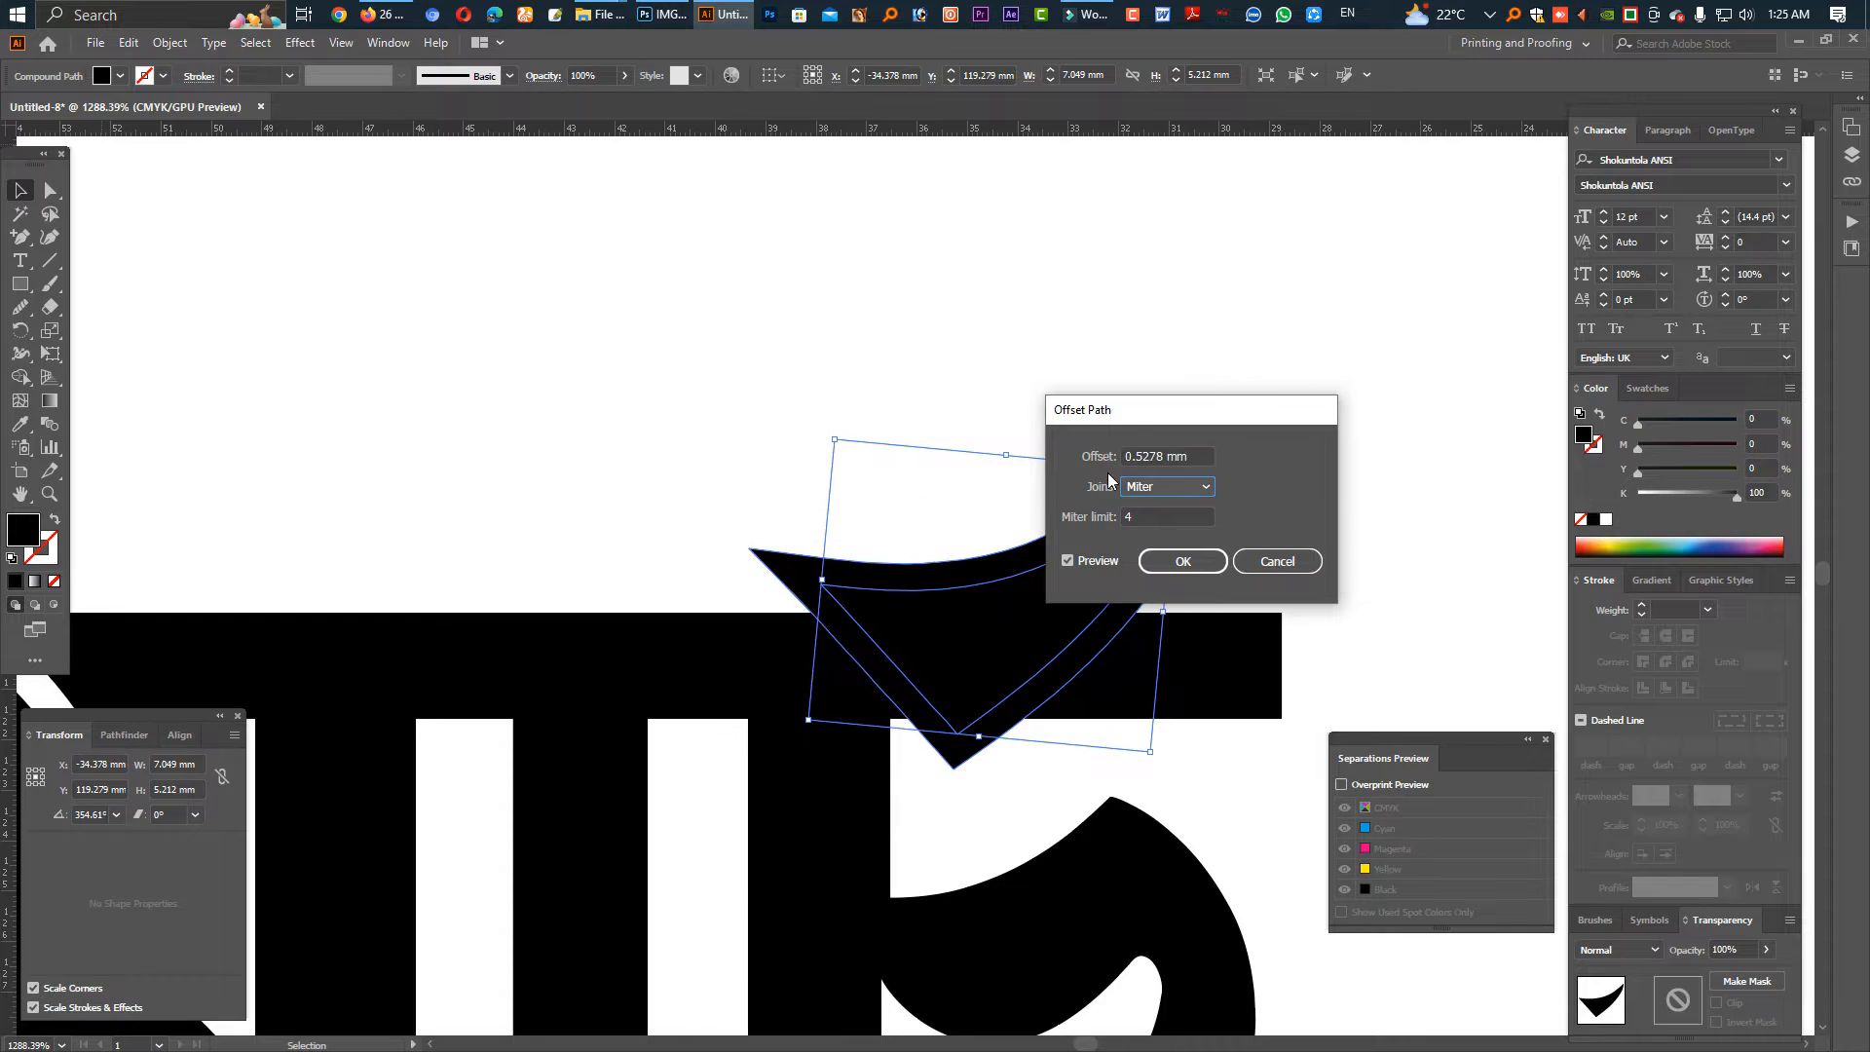
left_click(1181, 563)
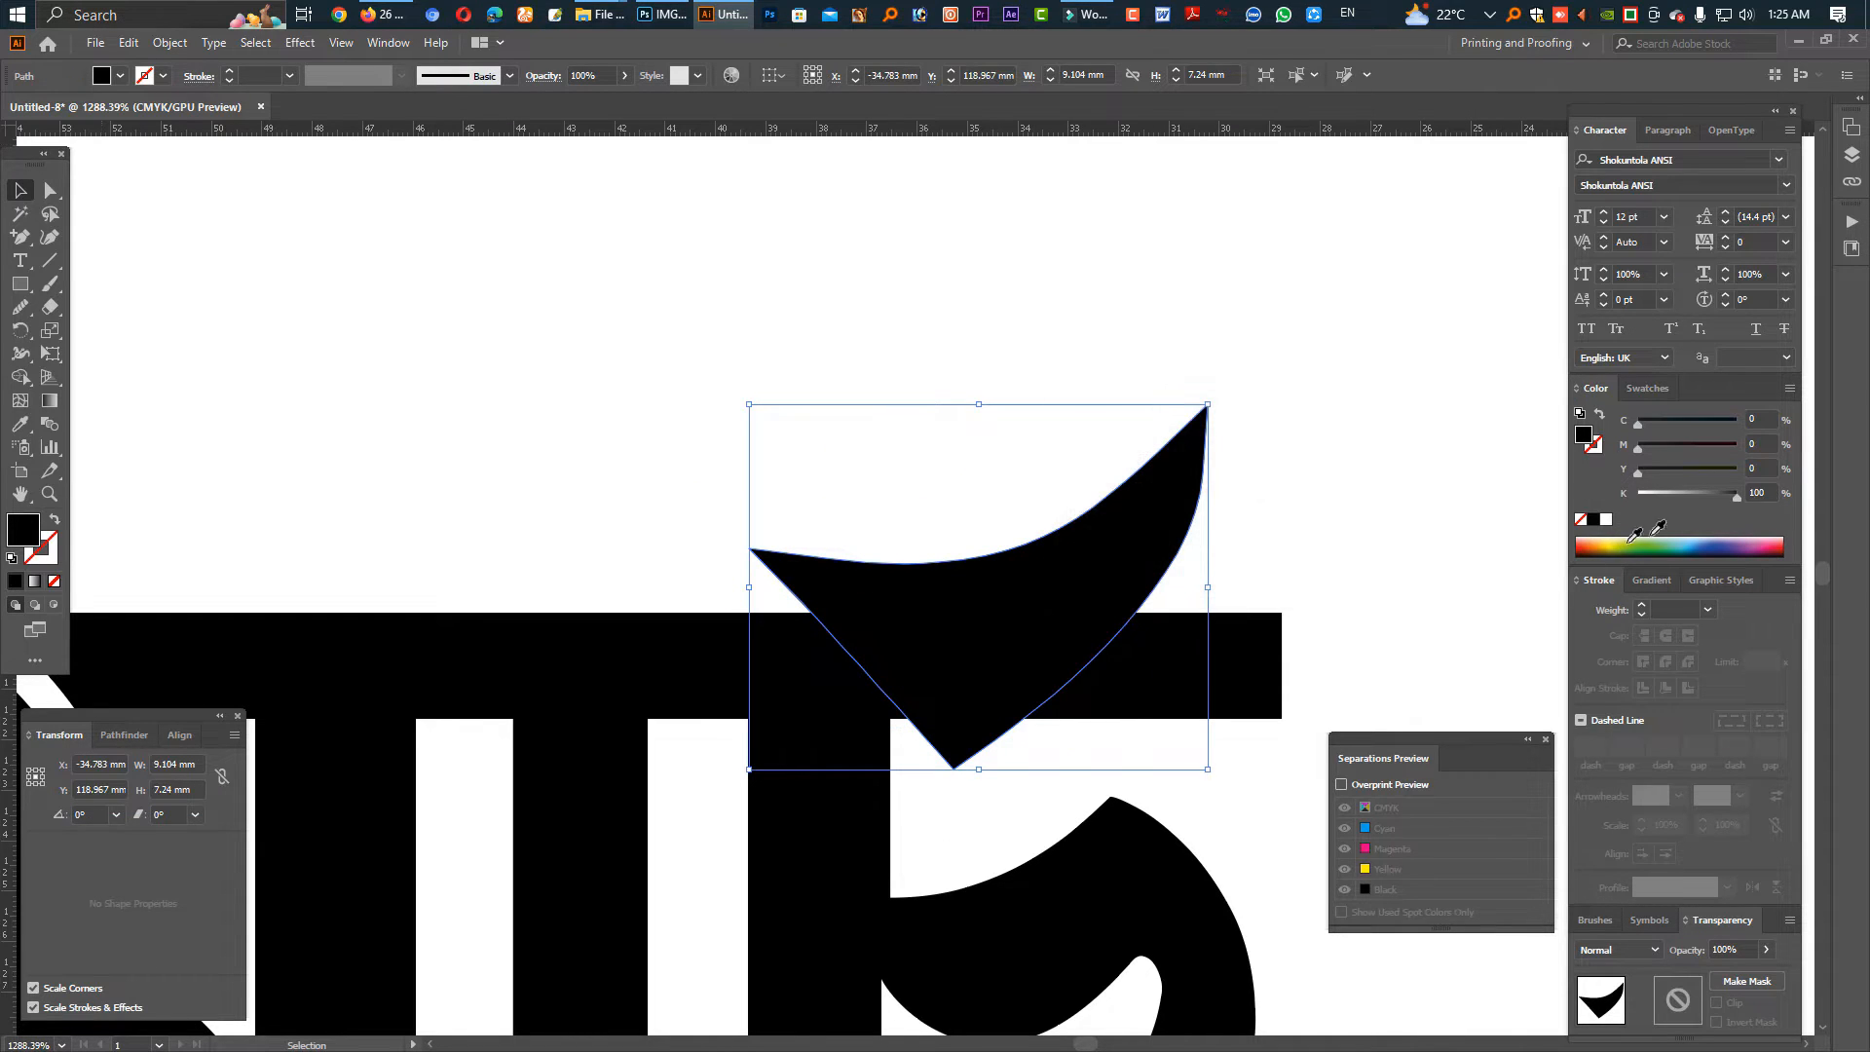
Fill the reph mark's offset path white, select it together with the headline and চ shapes, and activate the Shape Builder tool.
left_click_drag(1656, 495, 1634, 495)
left_click_drag(1054, 753, 814, 615)
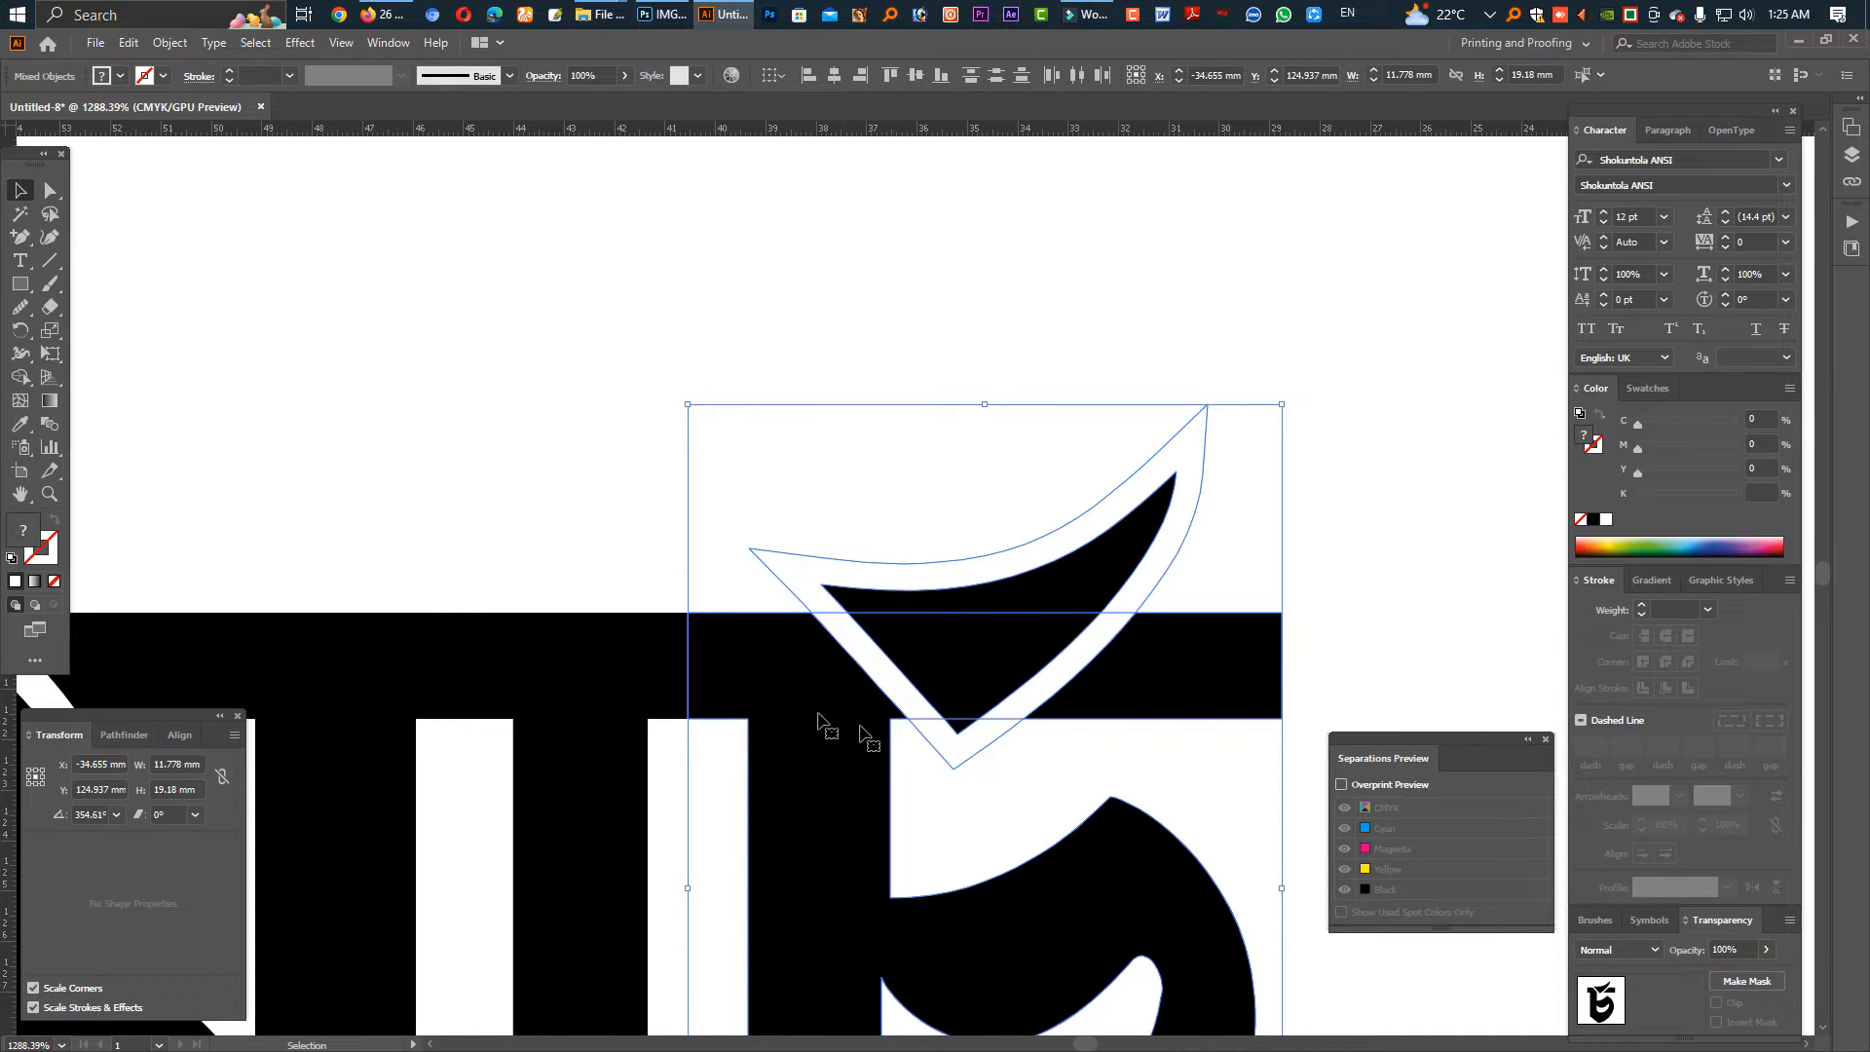
left_click(19, 378)
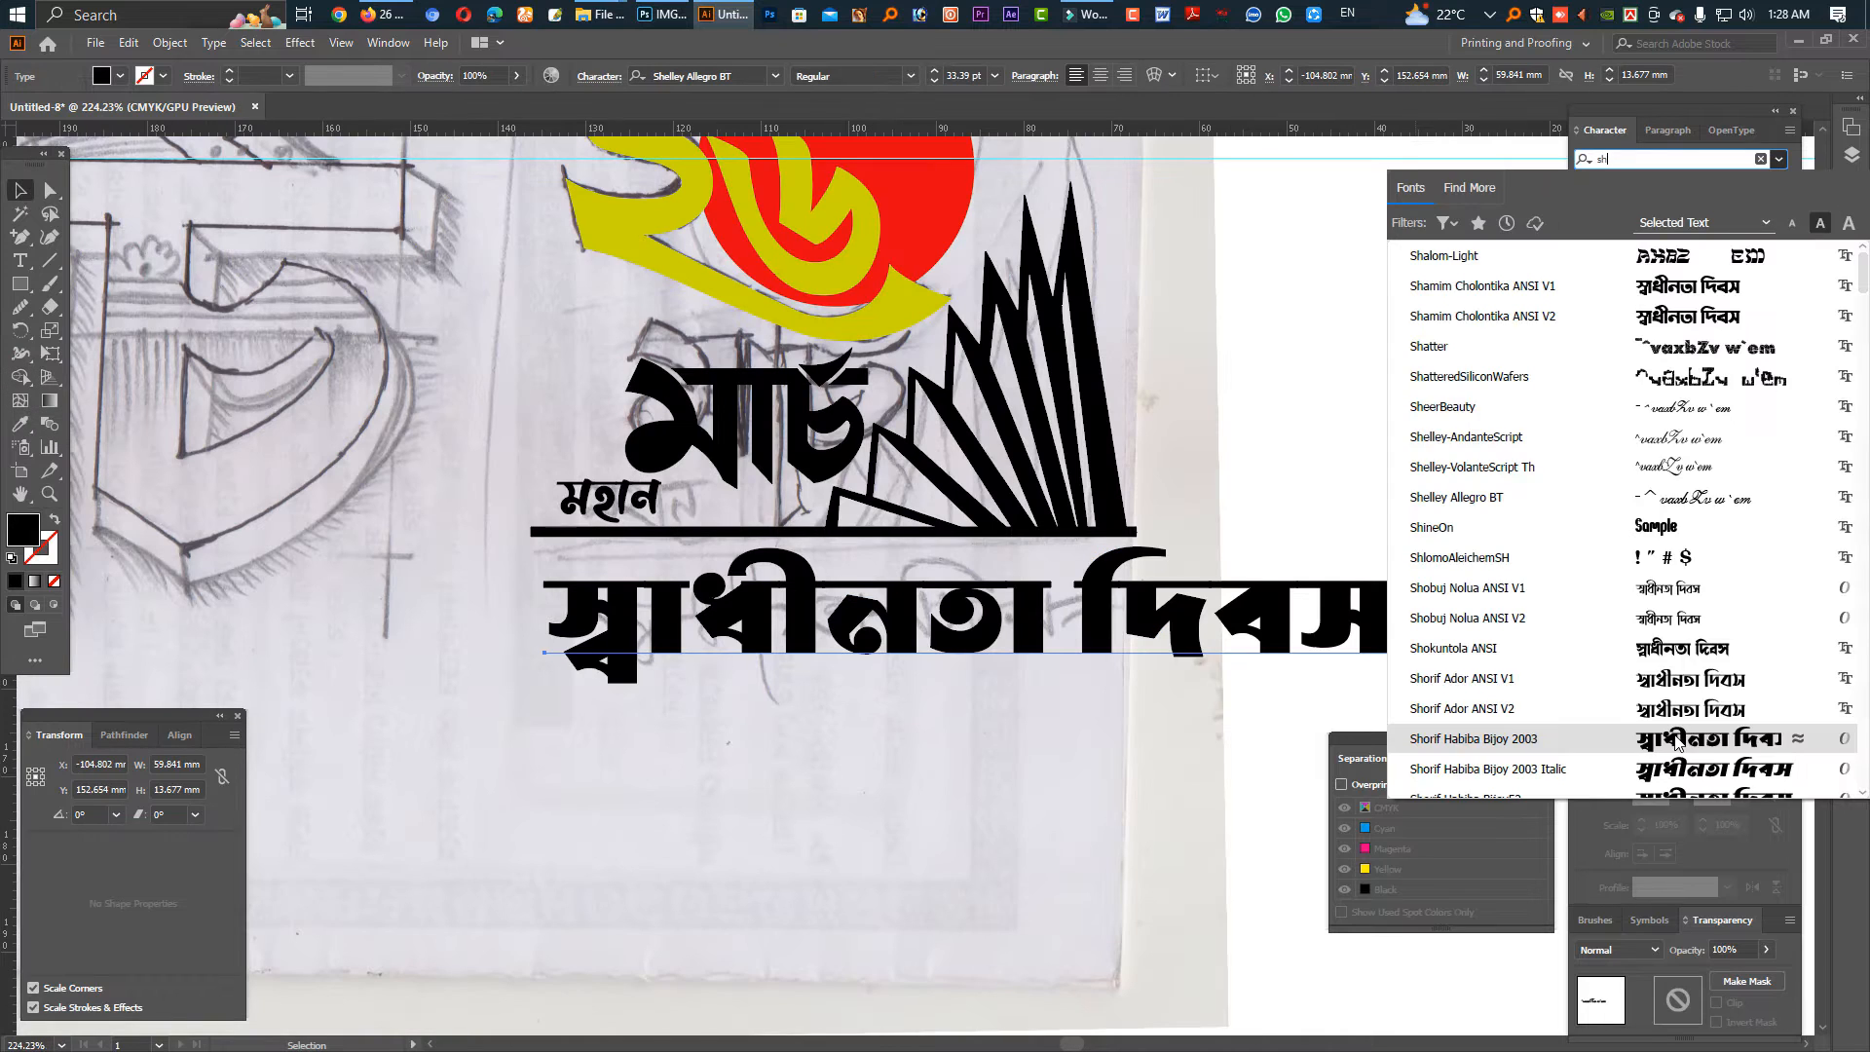
Set the স্বাধীনতা দিবস text in Shorif Habiba Bijoy 2003 and resize it to about 69 mm wide, aligned under the horizontal line.
left_click(1381, 631)
left_click_drag(1401, 627, 982, 610)
scroll(826, 586, "up", 2)
left_click_drag(1217, 605, 1280, 606)
left_click_drag(417, 615, 397, 608)
left_click(899, 558, "ctrl+alt")
left_click_drag(703, 543, 633, 542)
left_click_drag(1259, 506, 886, 529)
left_click(968, 554)
left_click(992, 550)
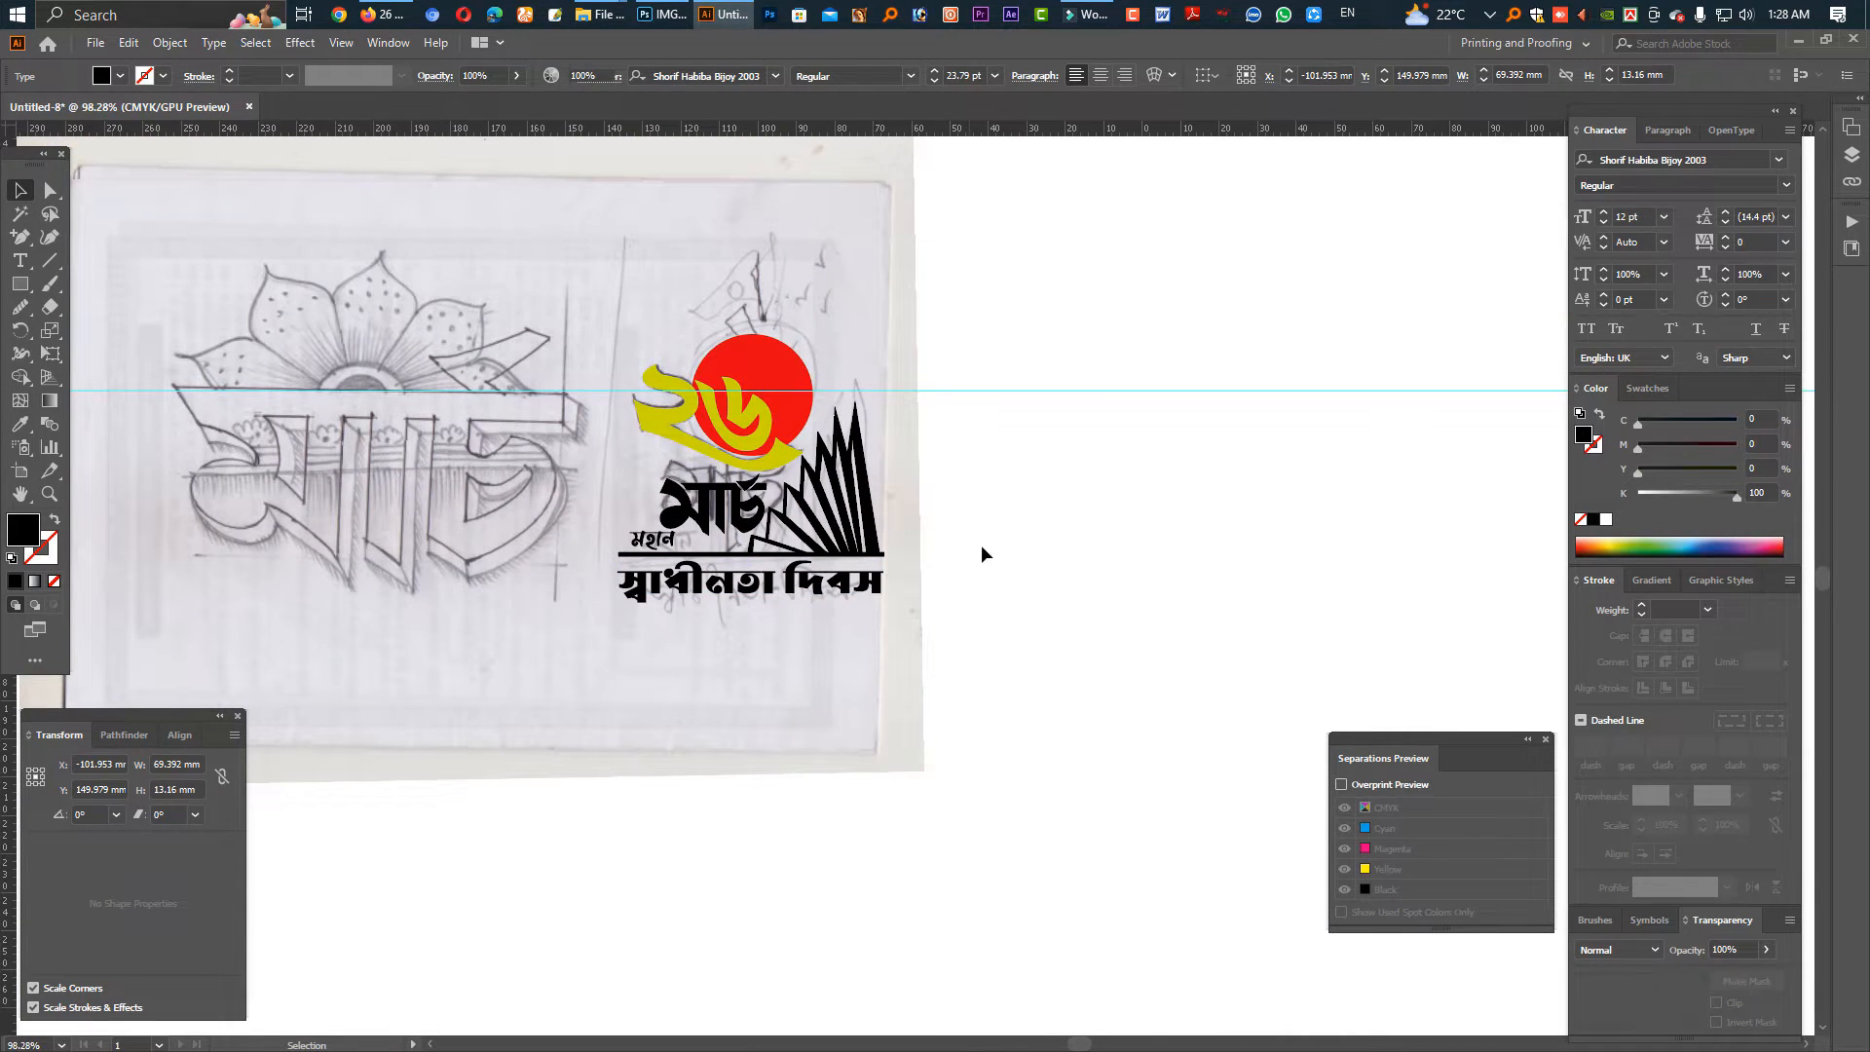
Start placing an image and browse on drive M: through the Photoshop and Dhaka picture folders to the 26 march folder.
left_click(96, 32)
left_click(283, 358)
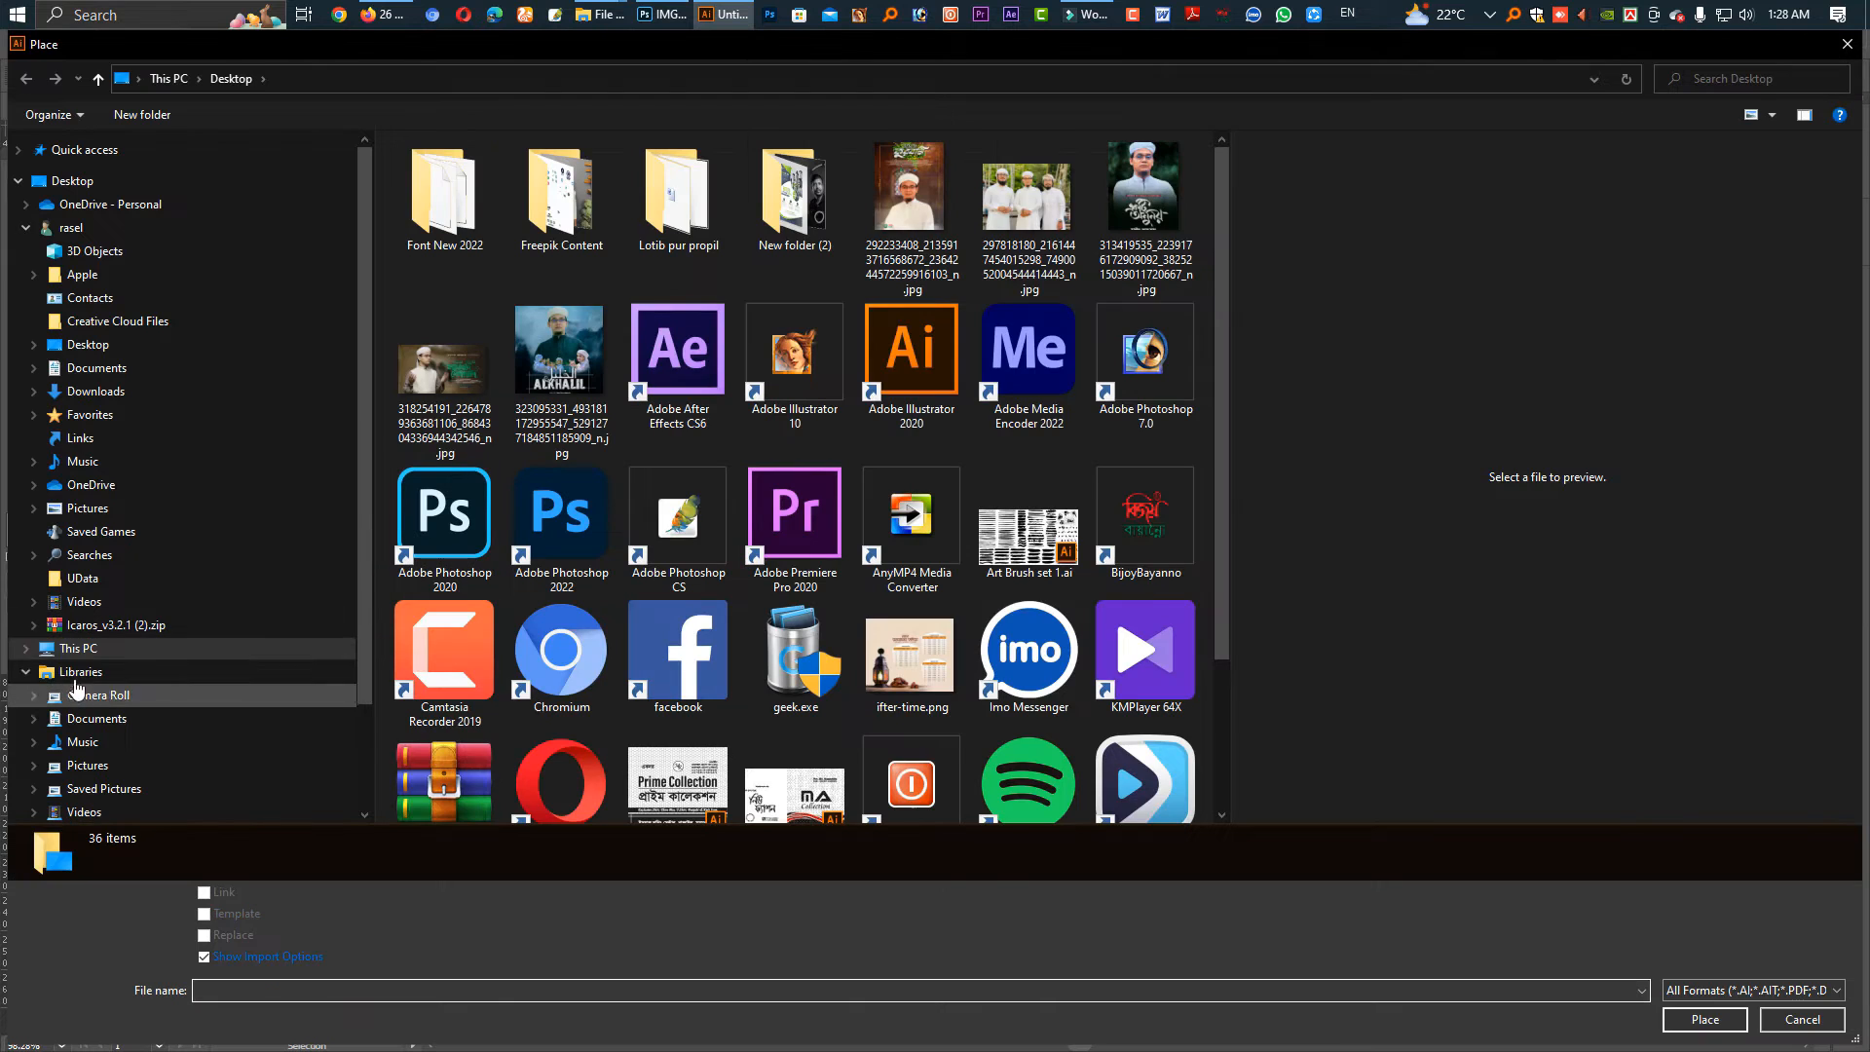
left_click(88, 651)
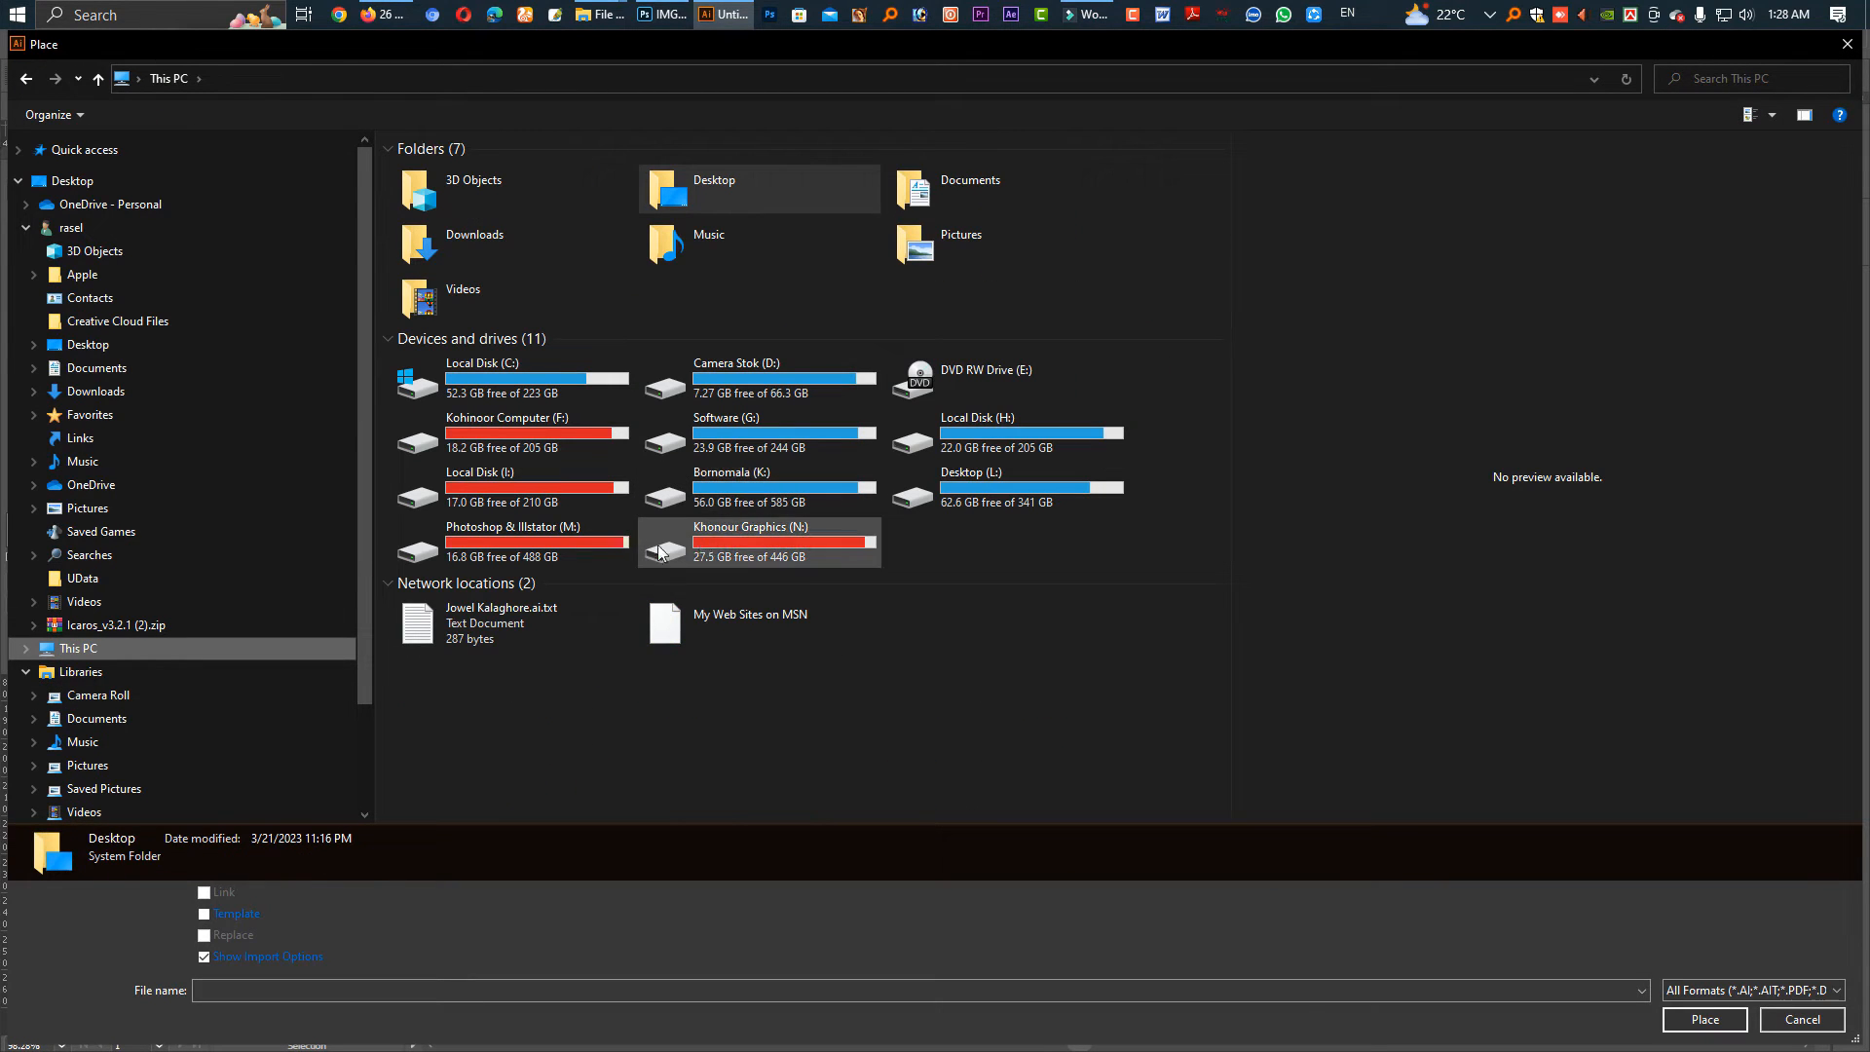
double_click(517, 545)
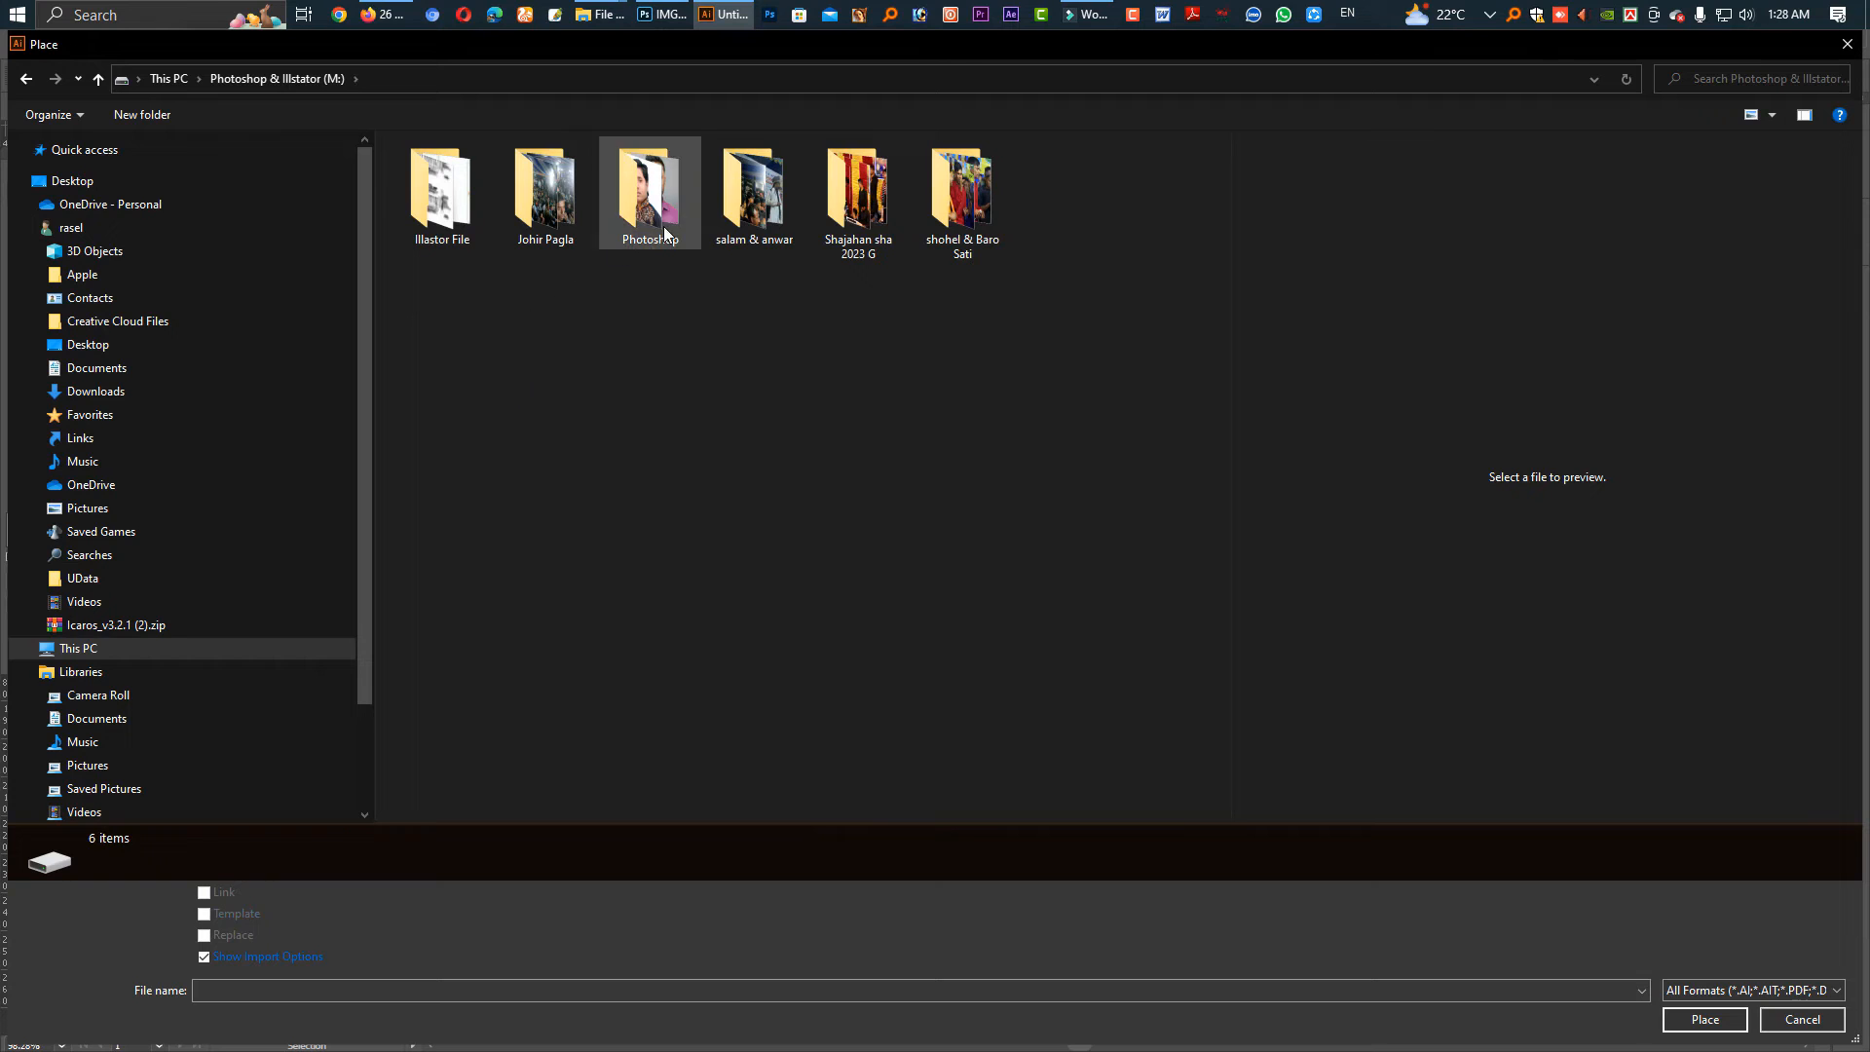
double_click(647, 206)
double_click(481, 252)
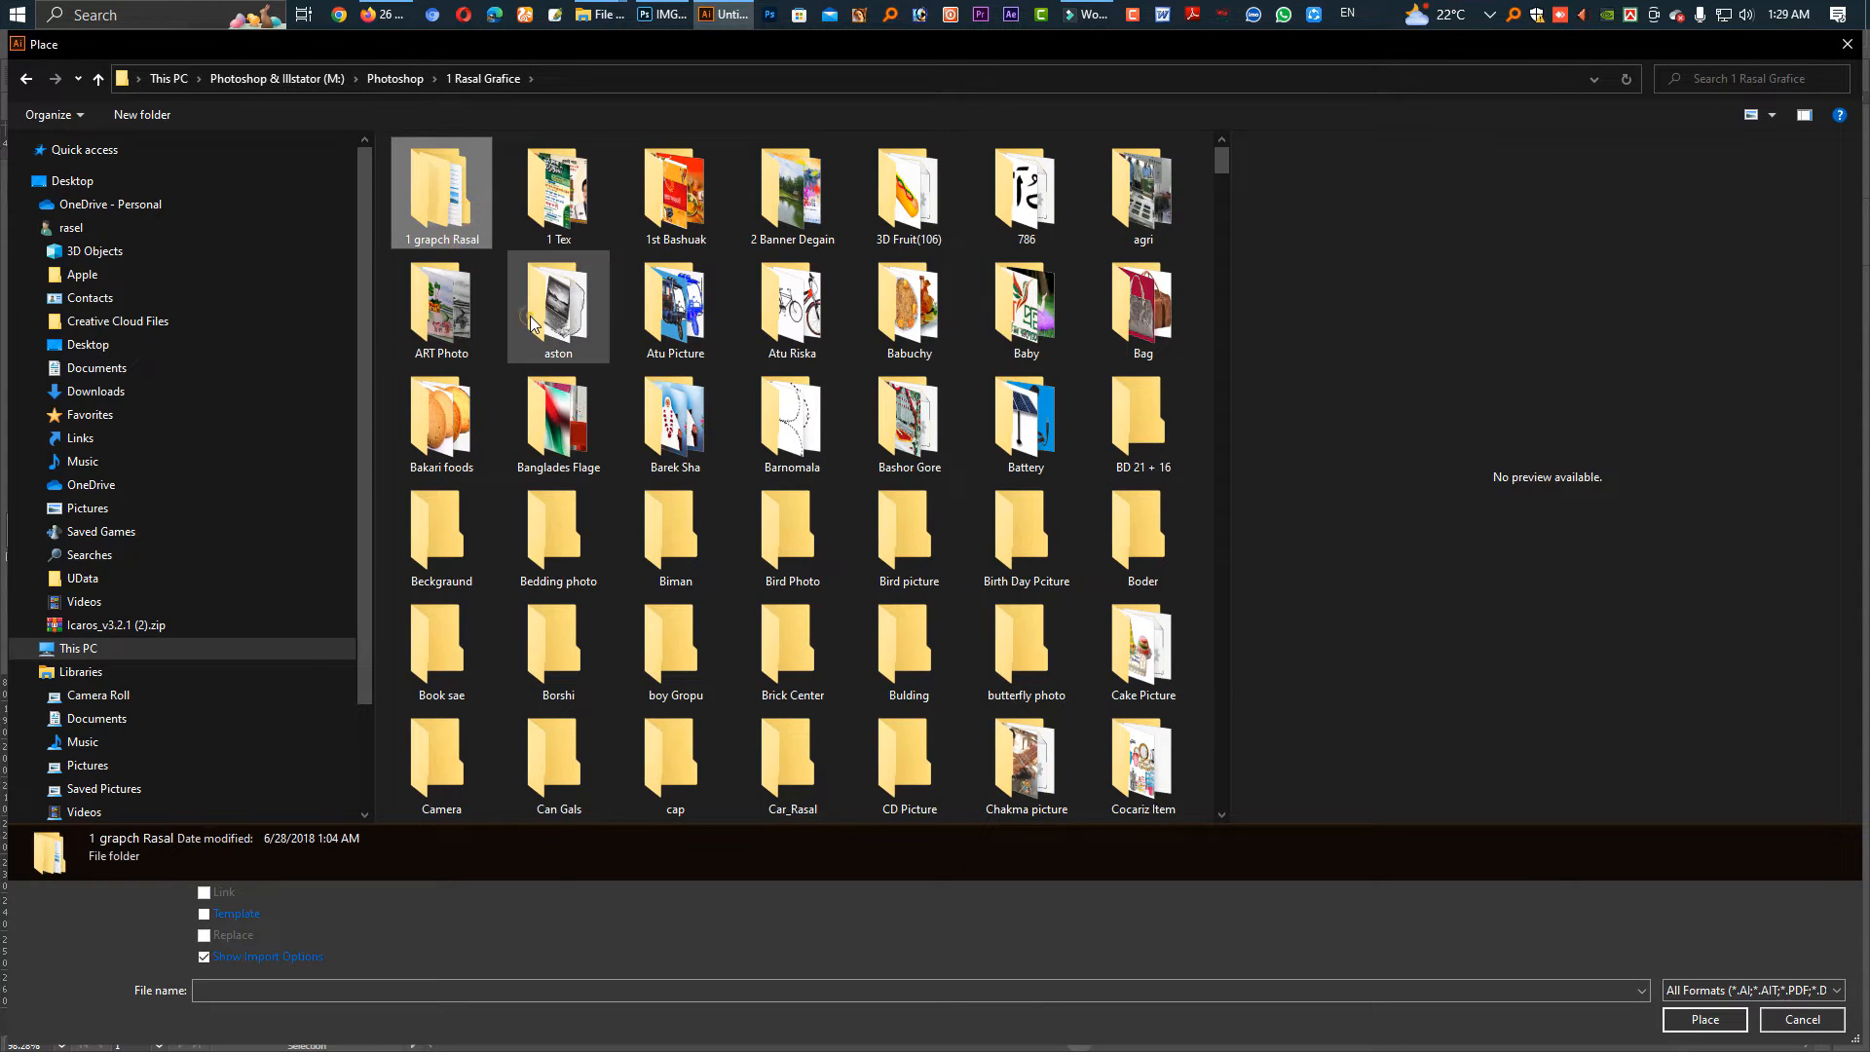
left_click(530, 316)
key("d")
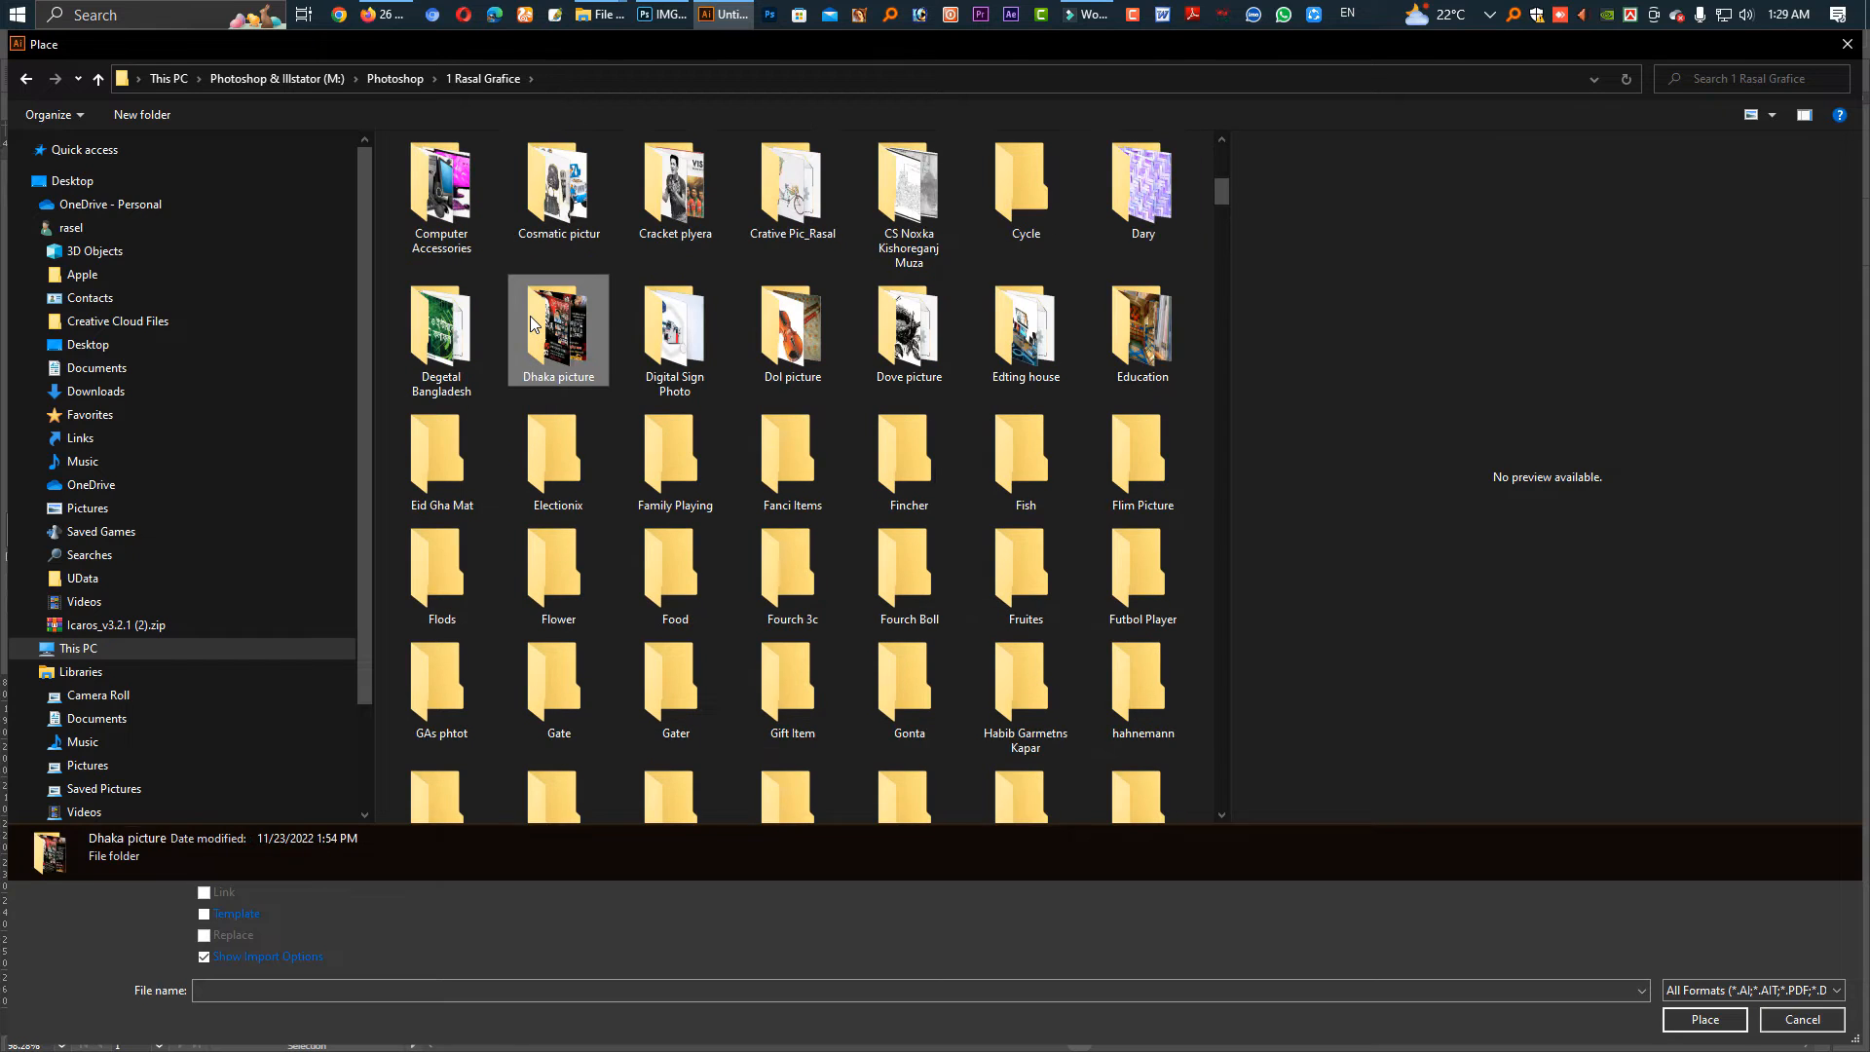
double_click(533, 321)
left_click(670, 187)
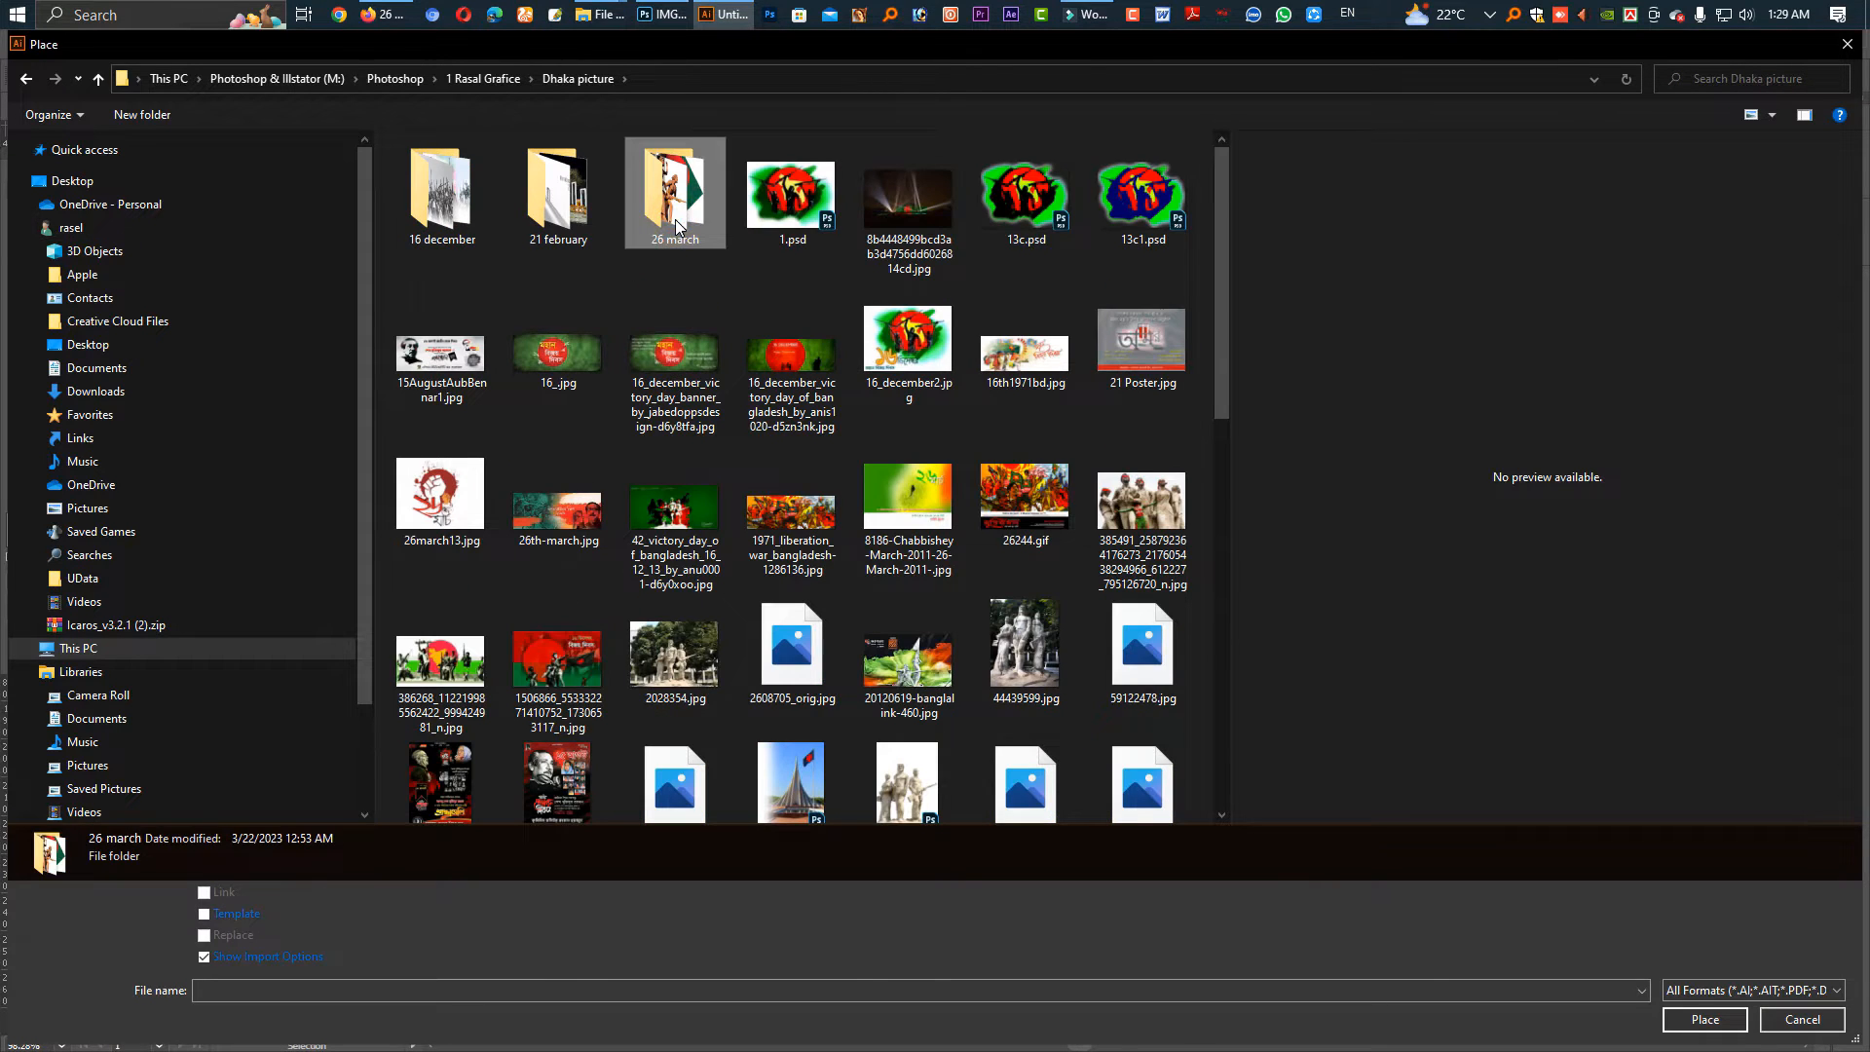
double_click(671, 187)
Place Rifel.psd over the red circle's right part and enlarge it to about 18.8 by 60.6 mm.
scroll(896, 253, "down", 10)
left_click(906, 419)
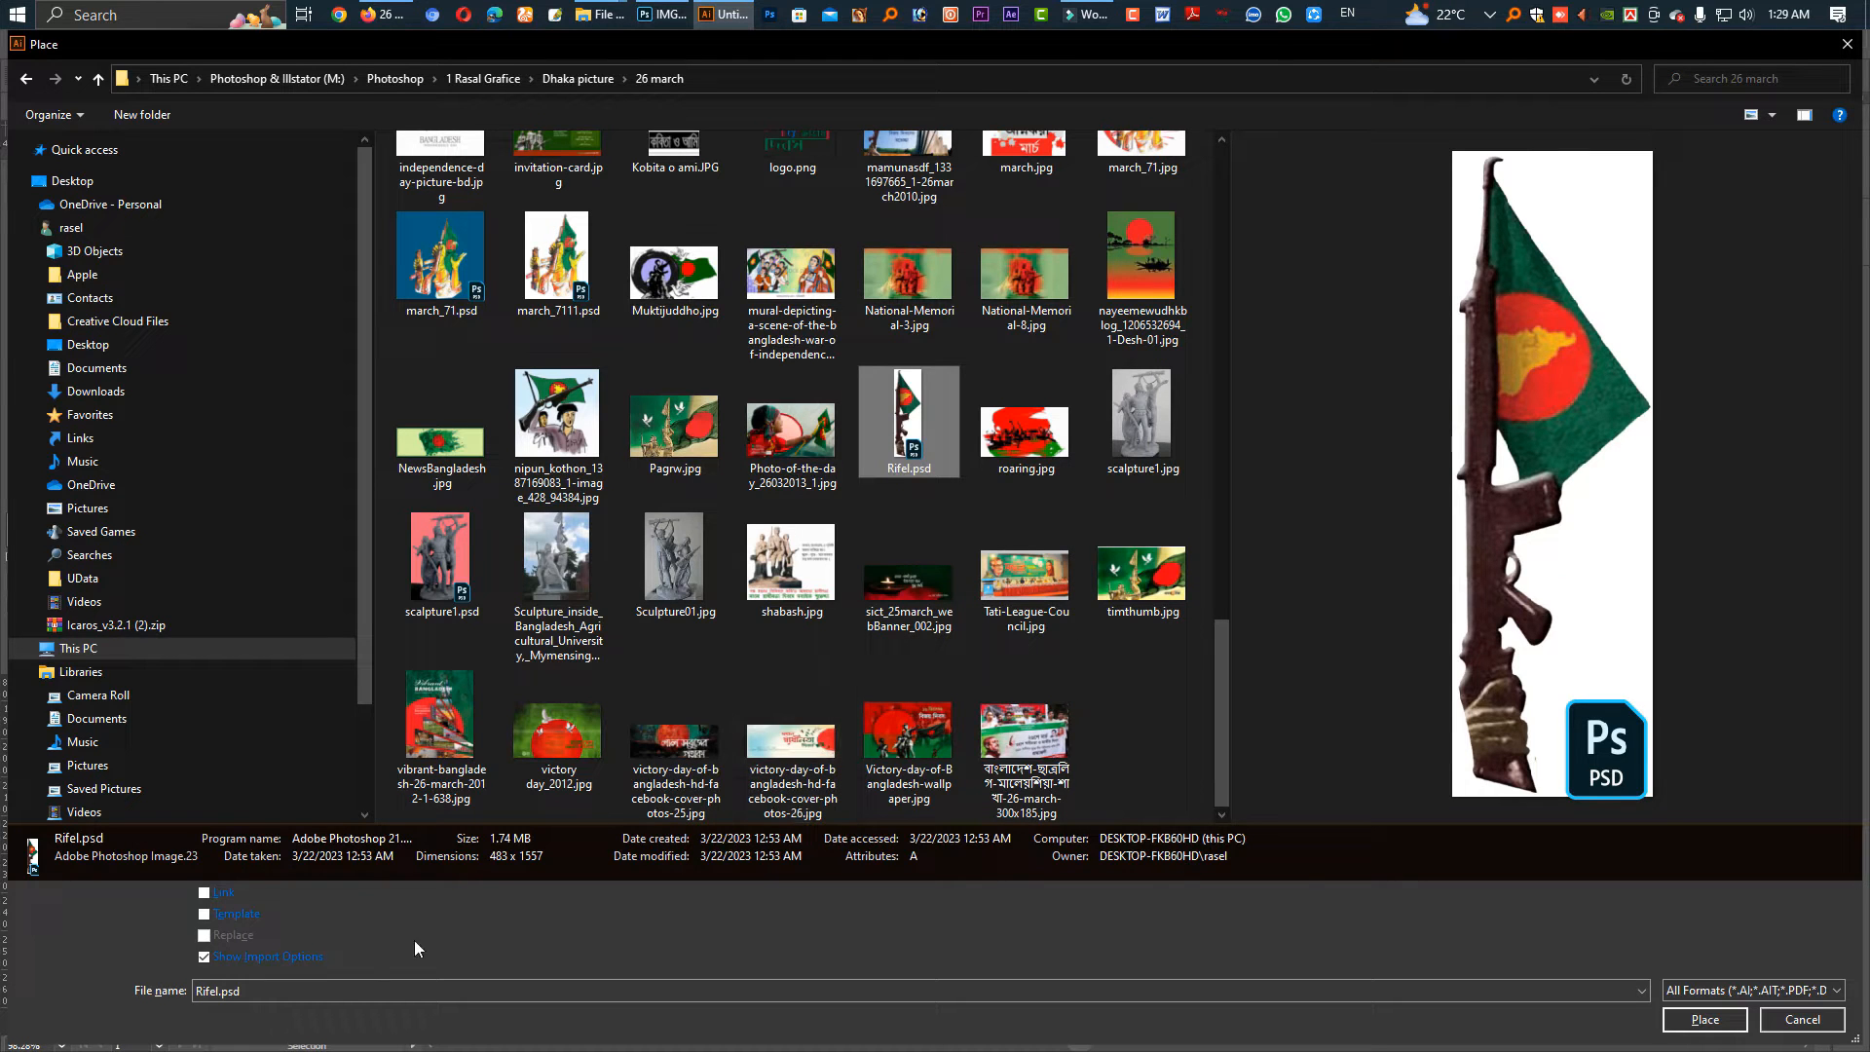
left_click(1705, 1019)
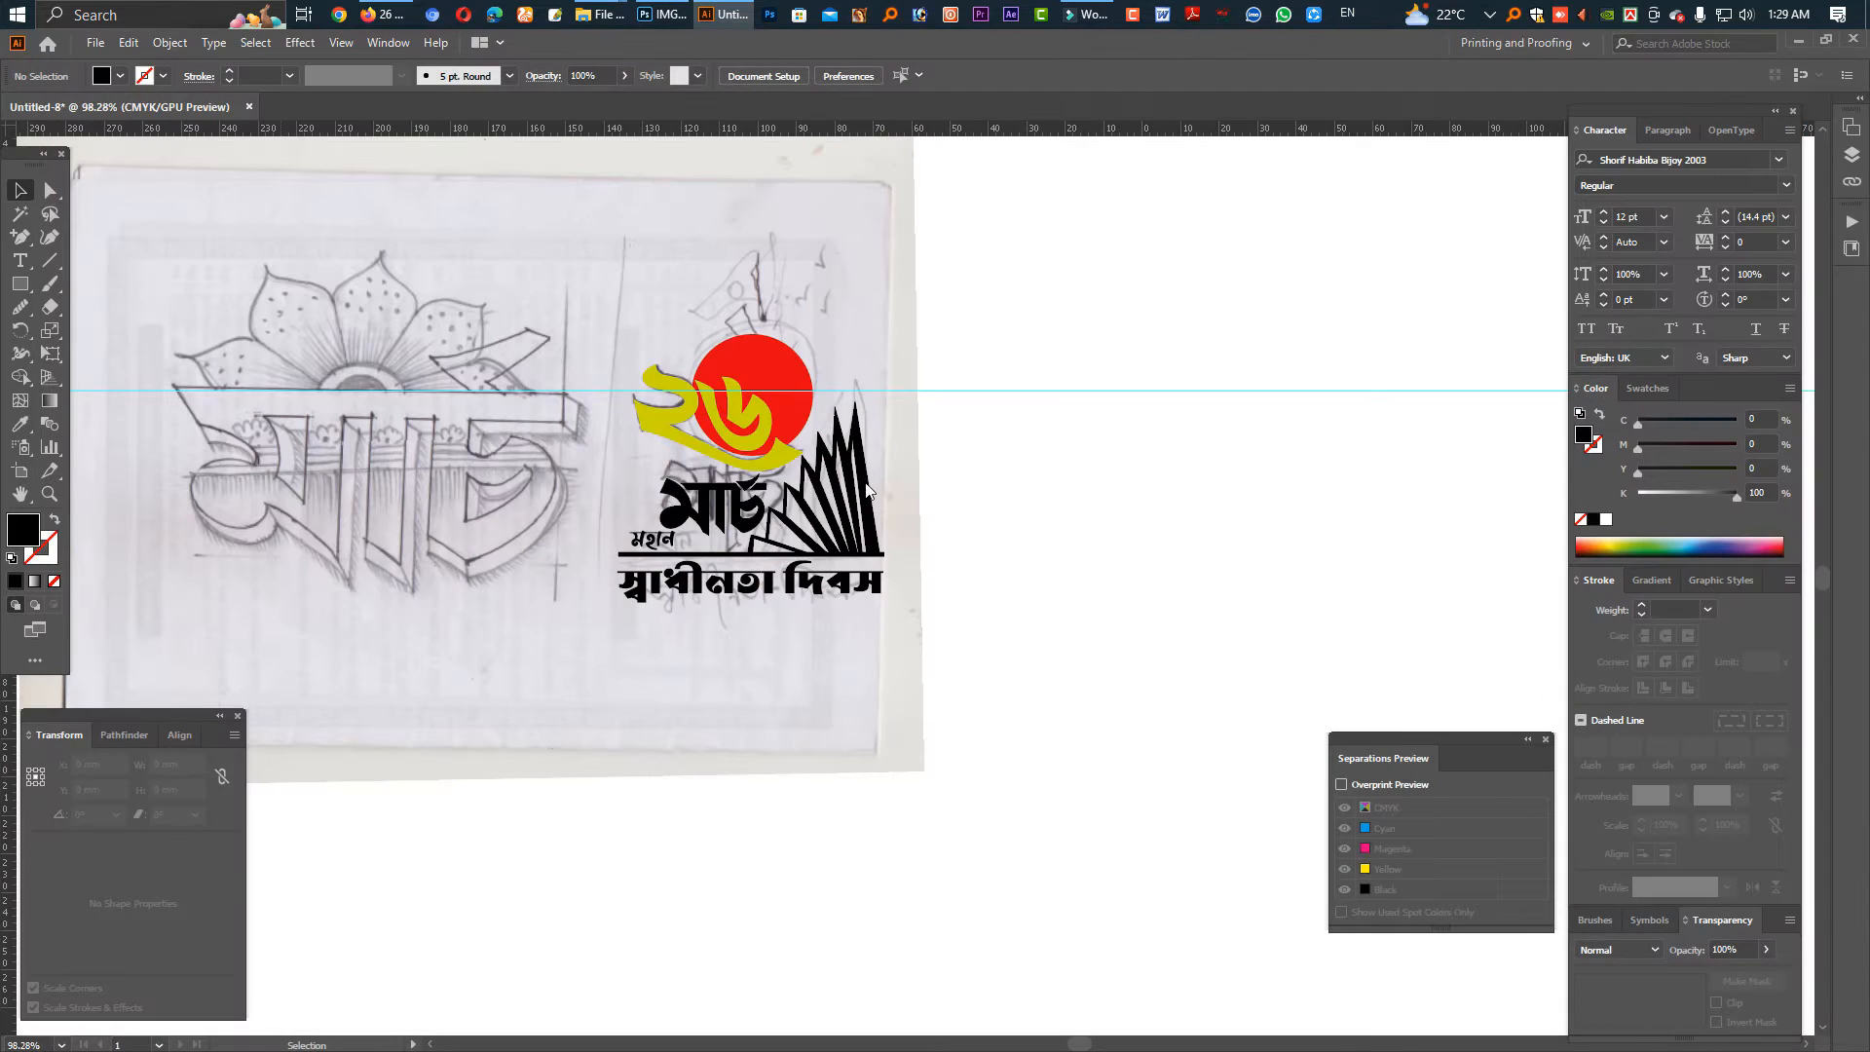
left_click(785, 257)
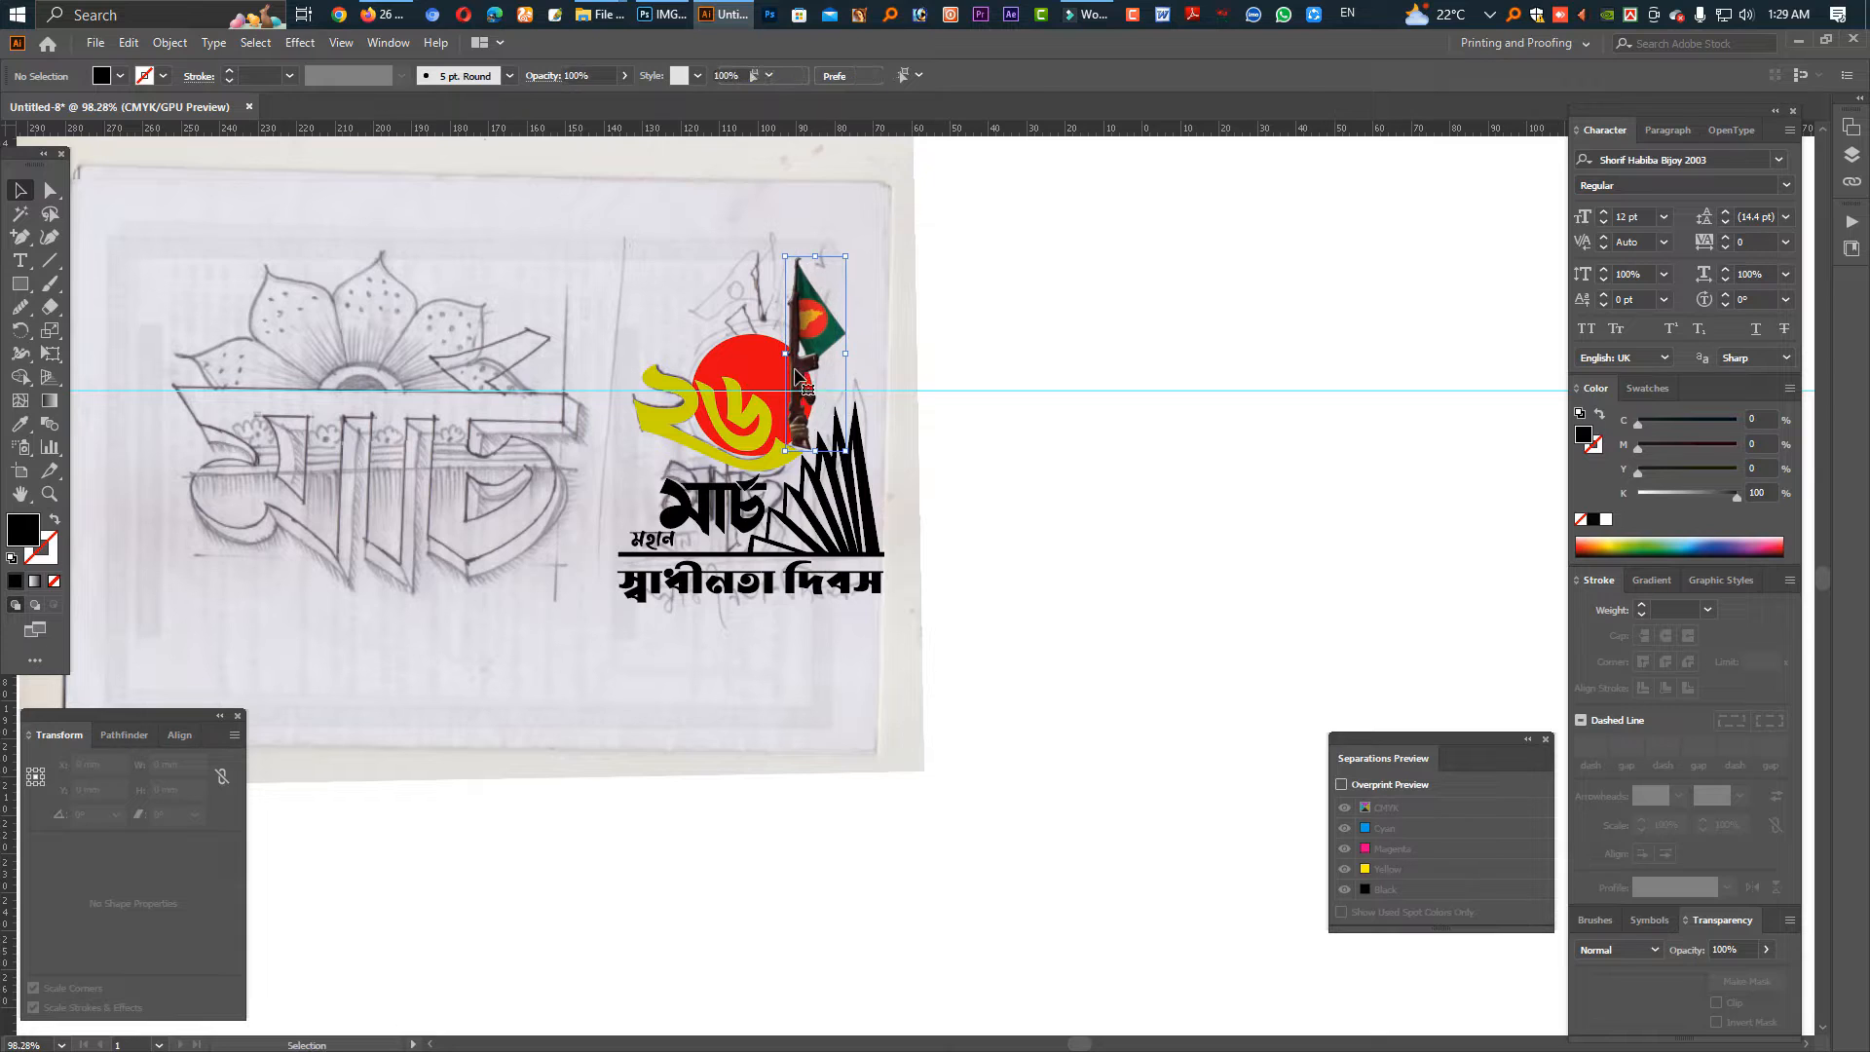
left_click_drag(811, 257, 814, 218)
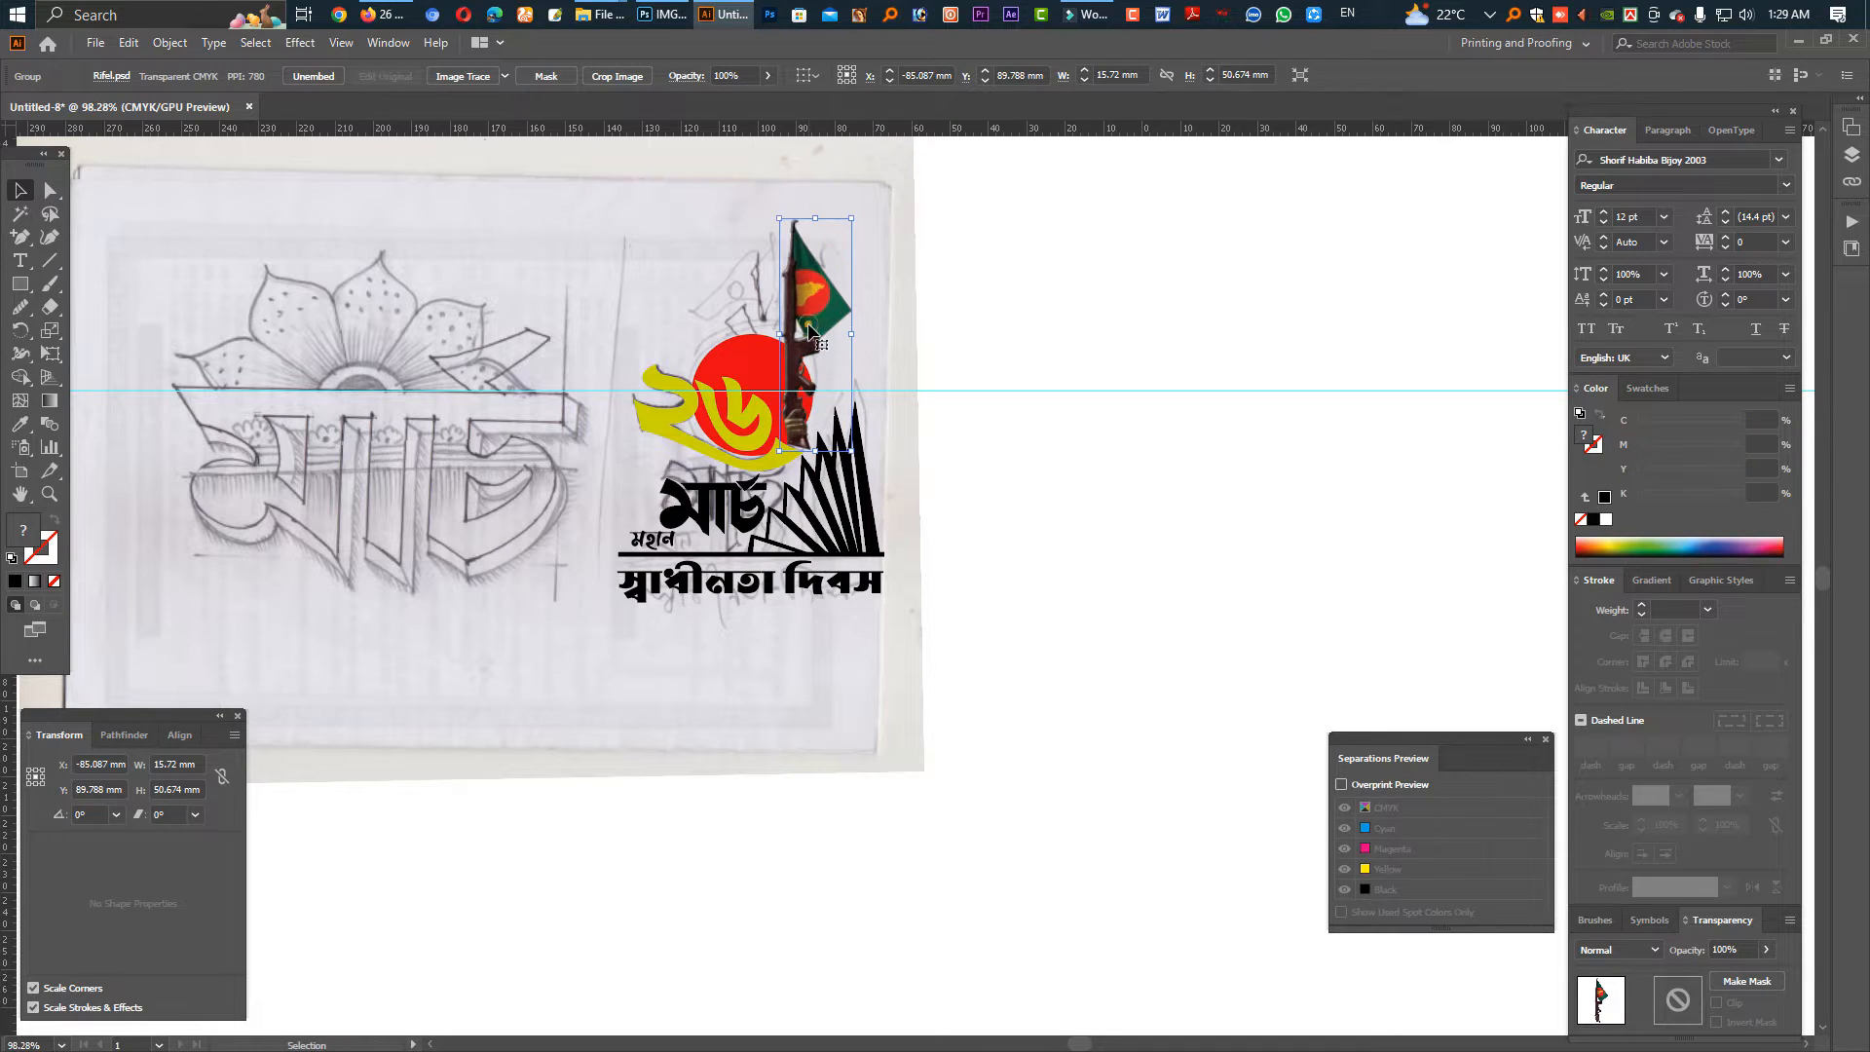
left_click_drag(797, 326, 815, 392)
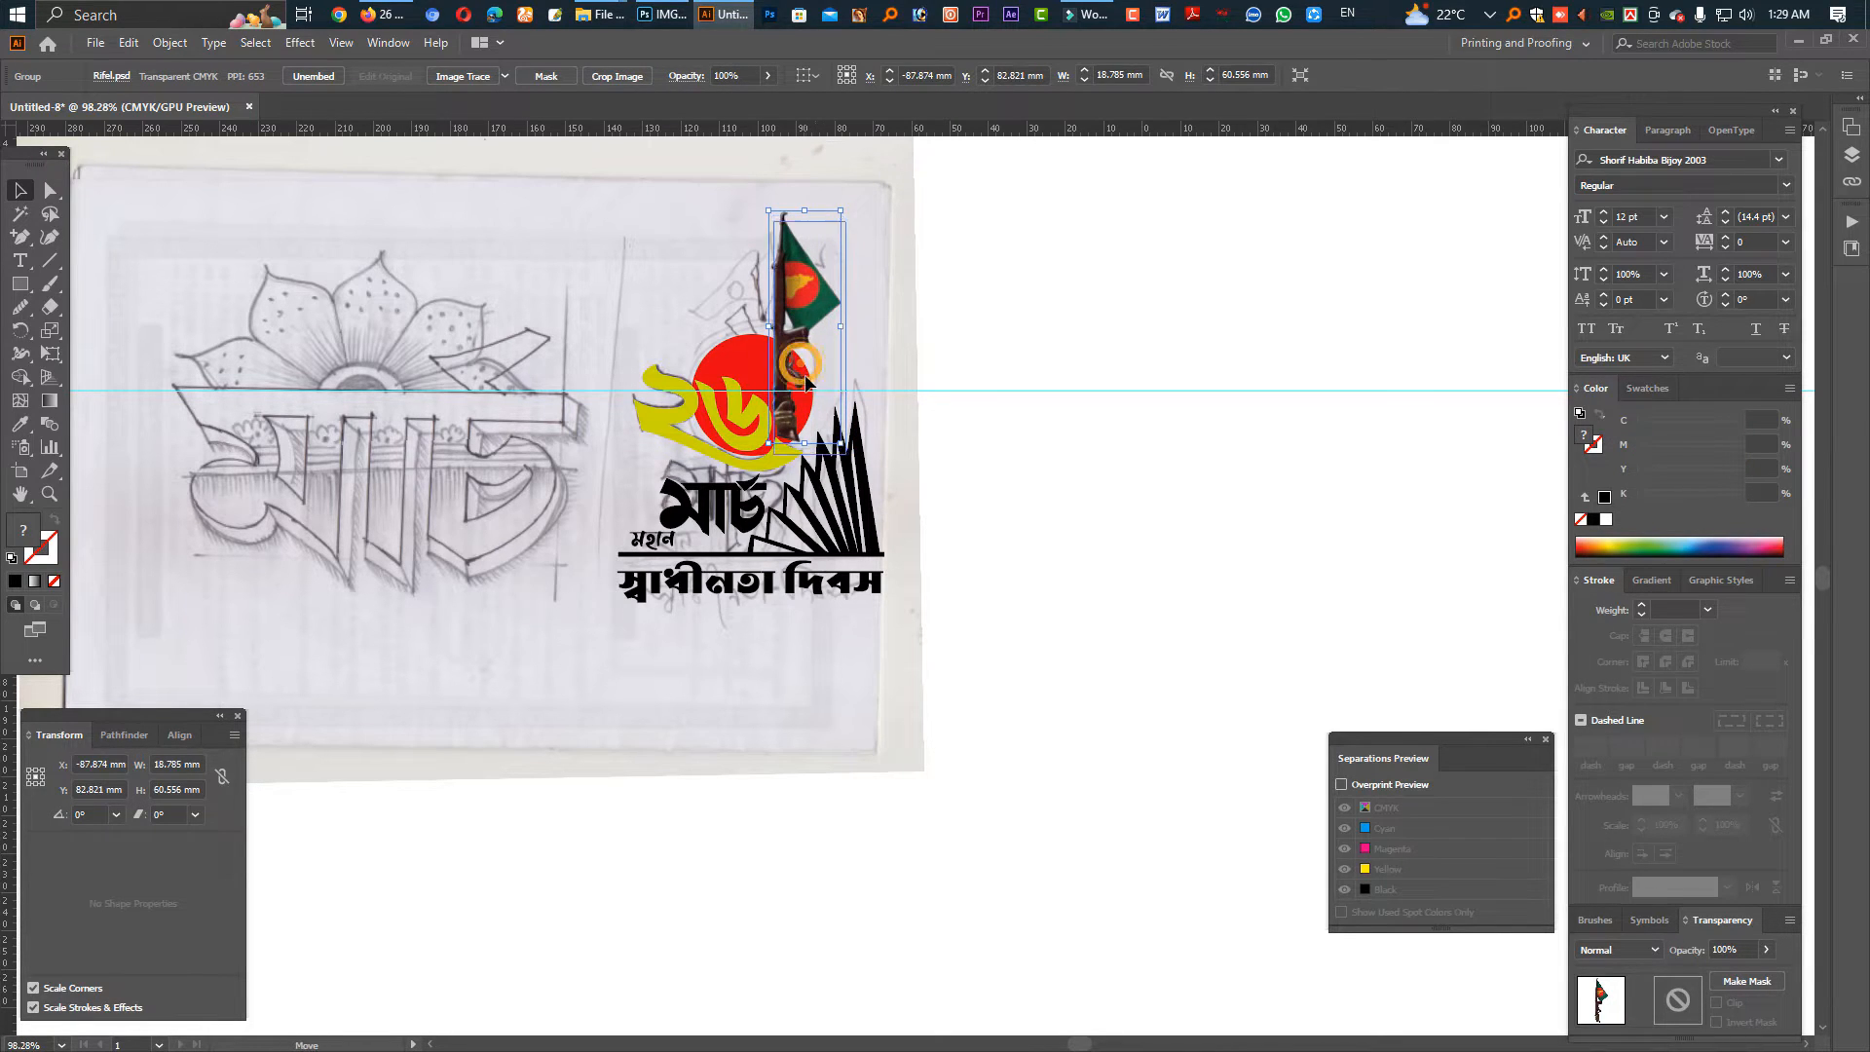
left_click(988, 701)
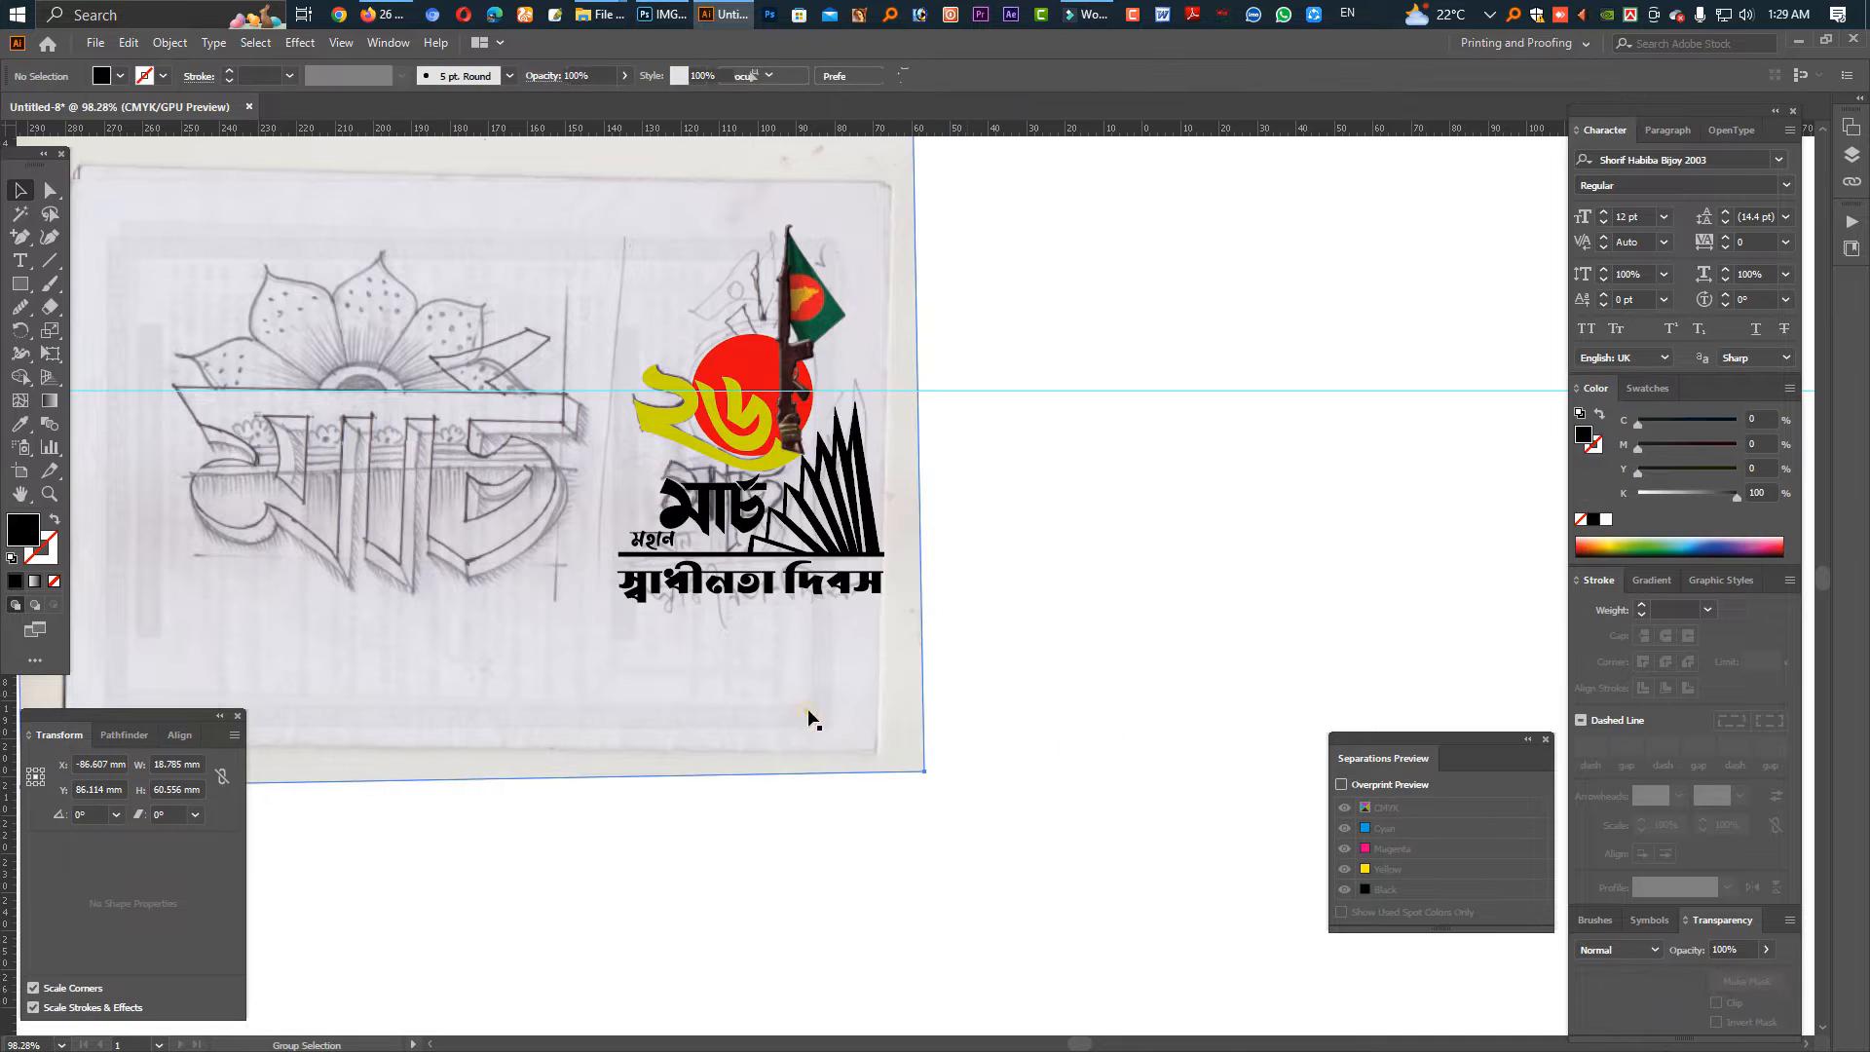
Move the scanned pencil sketch left, clear of the vector artwork.
left_click(863, 712)
left_click_drag(646, 707, 234, 658)
left_click(992, 643)
Enlarge the red circle behind ২৬ to about 33.3 mm in diameter.
left_click(818, 494, "ctrl")
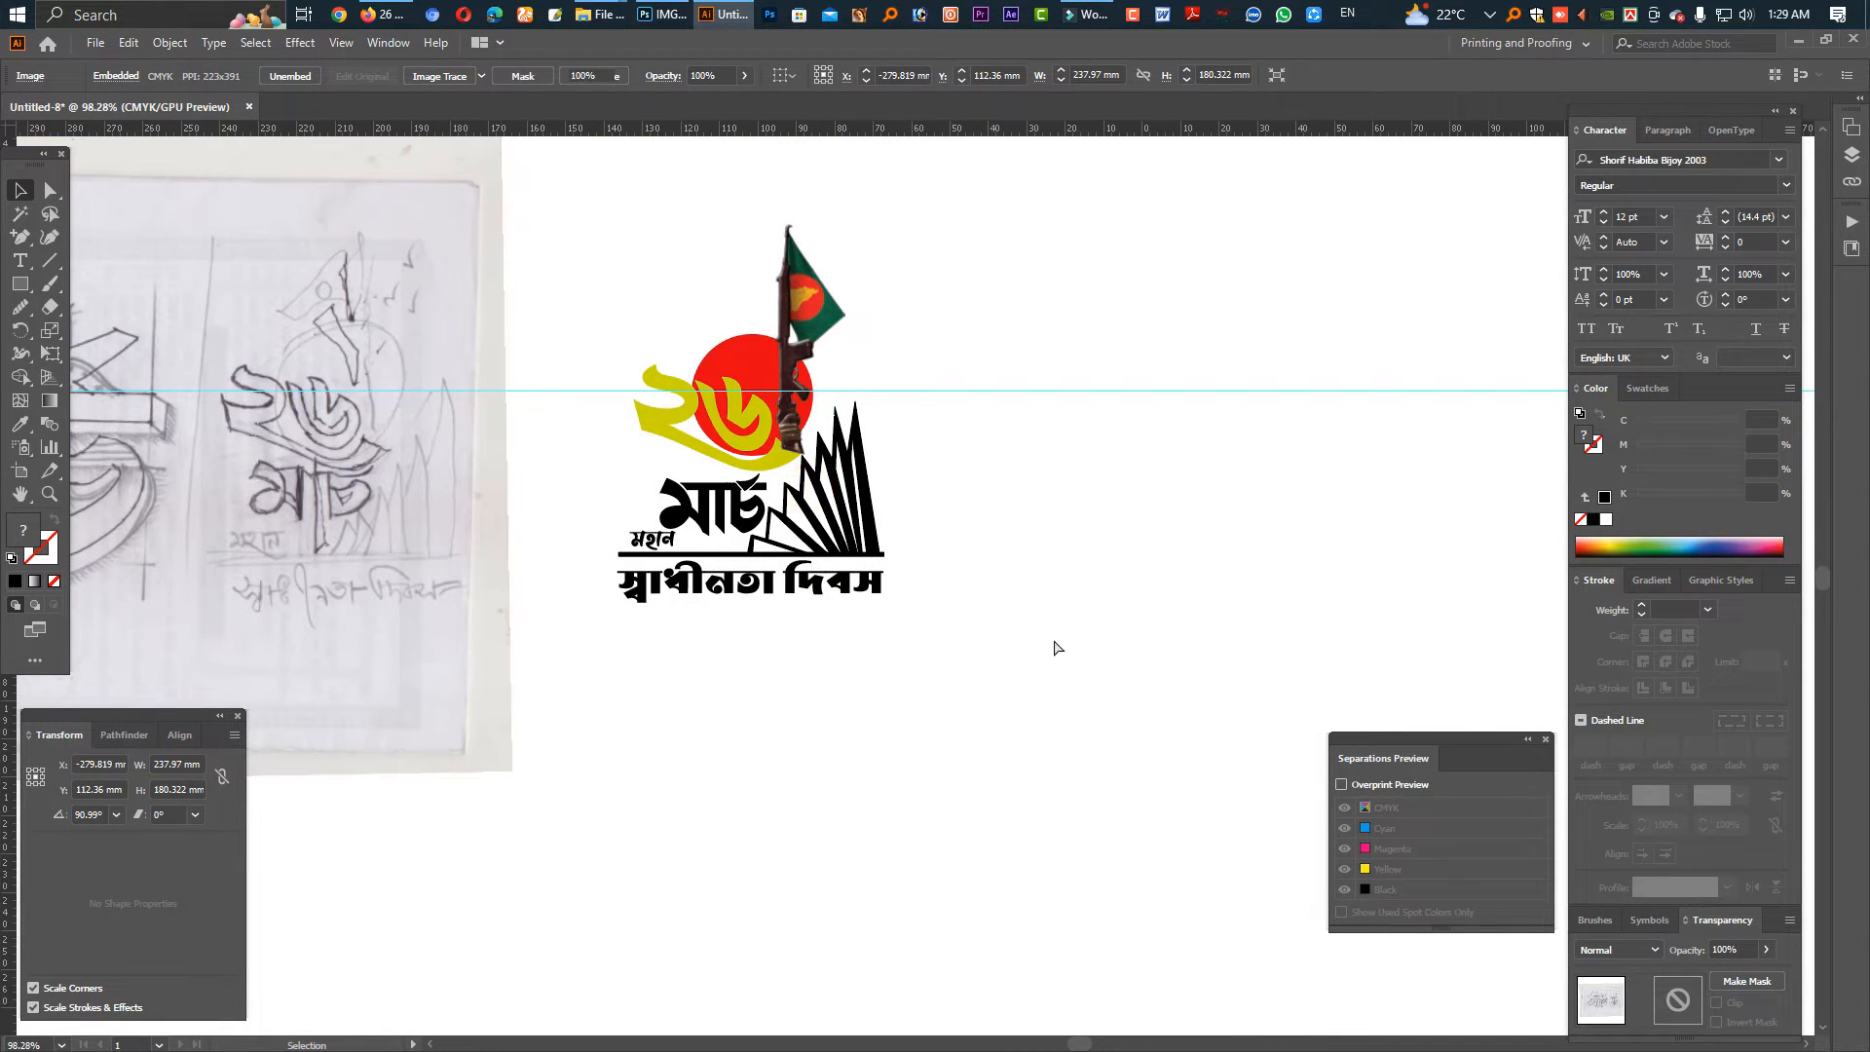
mouse_move(824, 425)
left_mouse_down()
mouse_move(997, 618)
mouse_move(953, 622)
mouse_move(824, 554)
left_mouse_up()
left_click(721, 437)
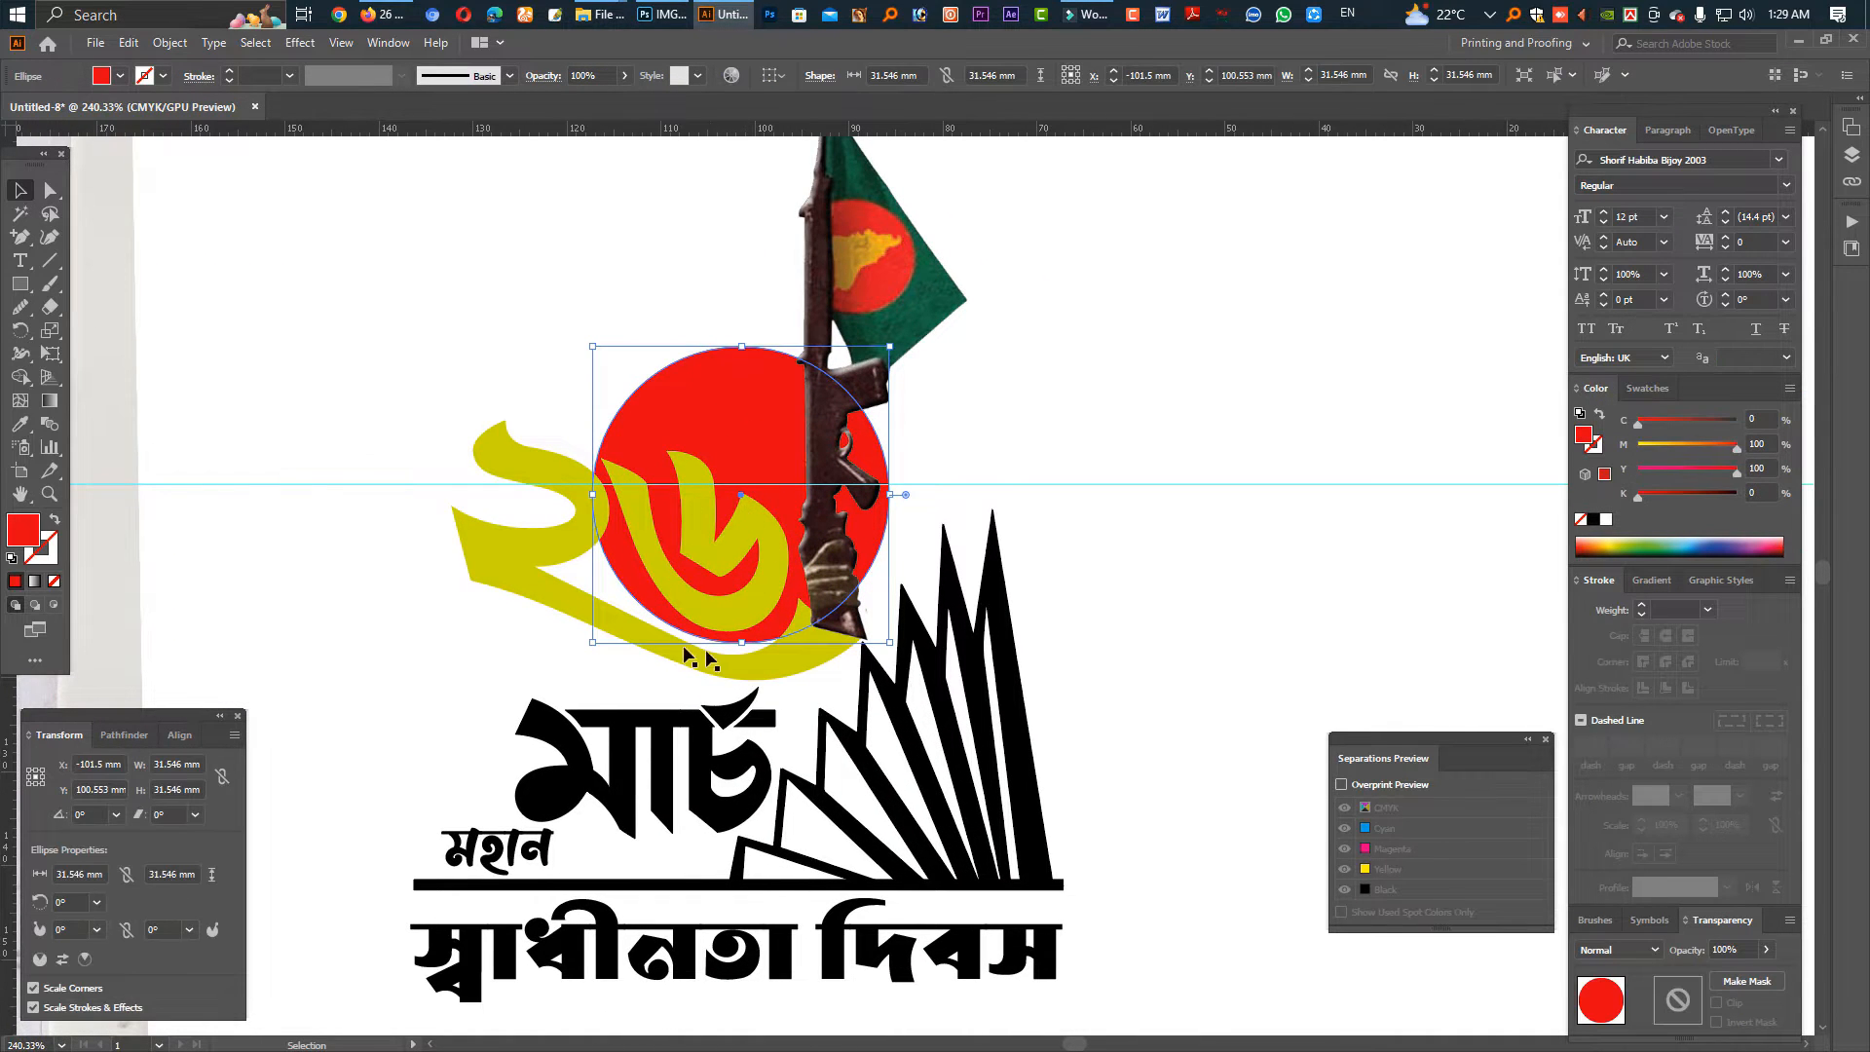
left_click_drag(742, 641, 742, 658)
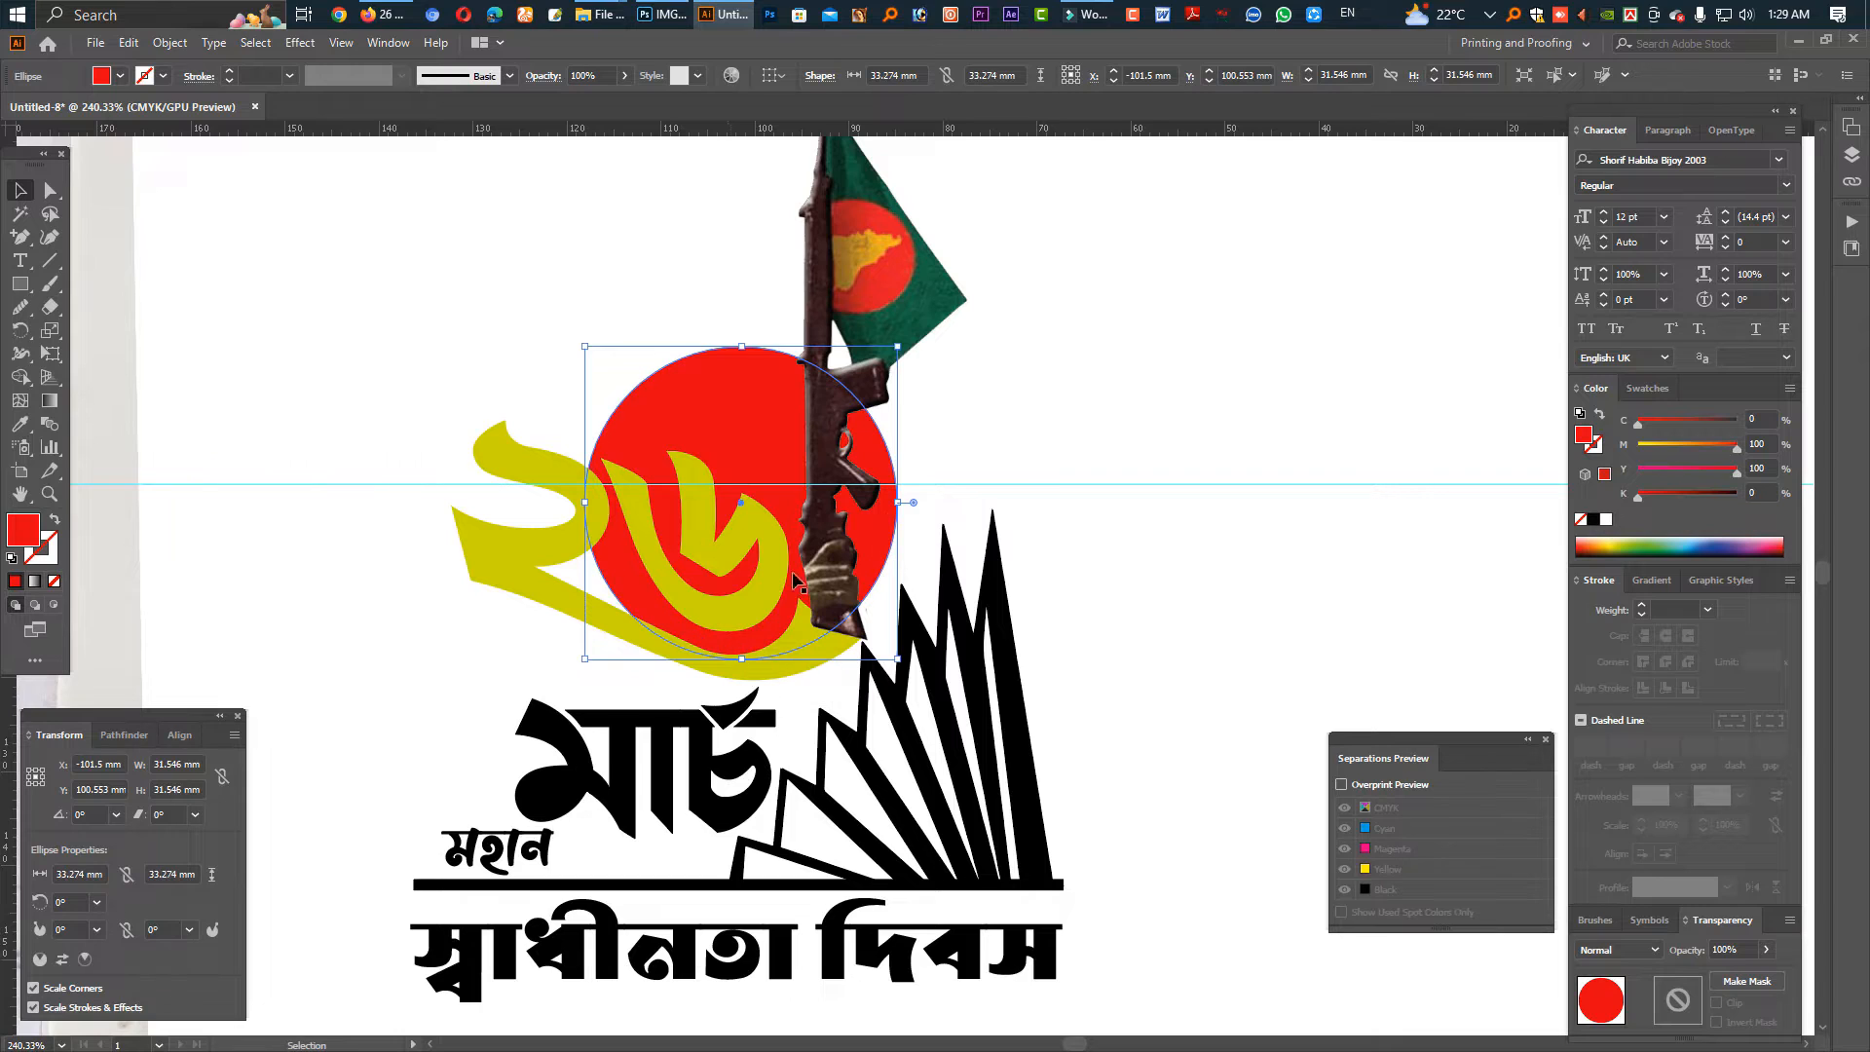
left_click(1078, 487)
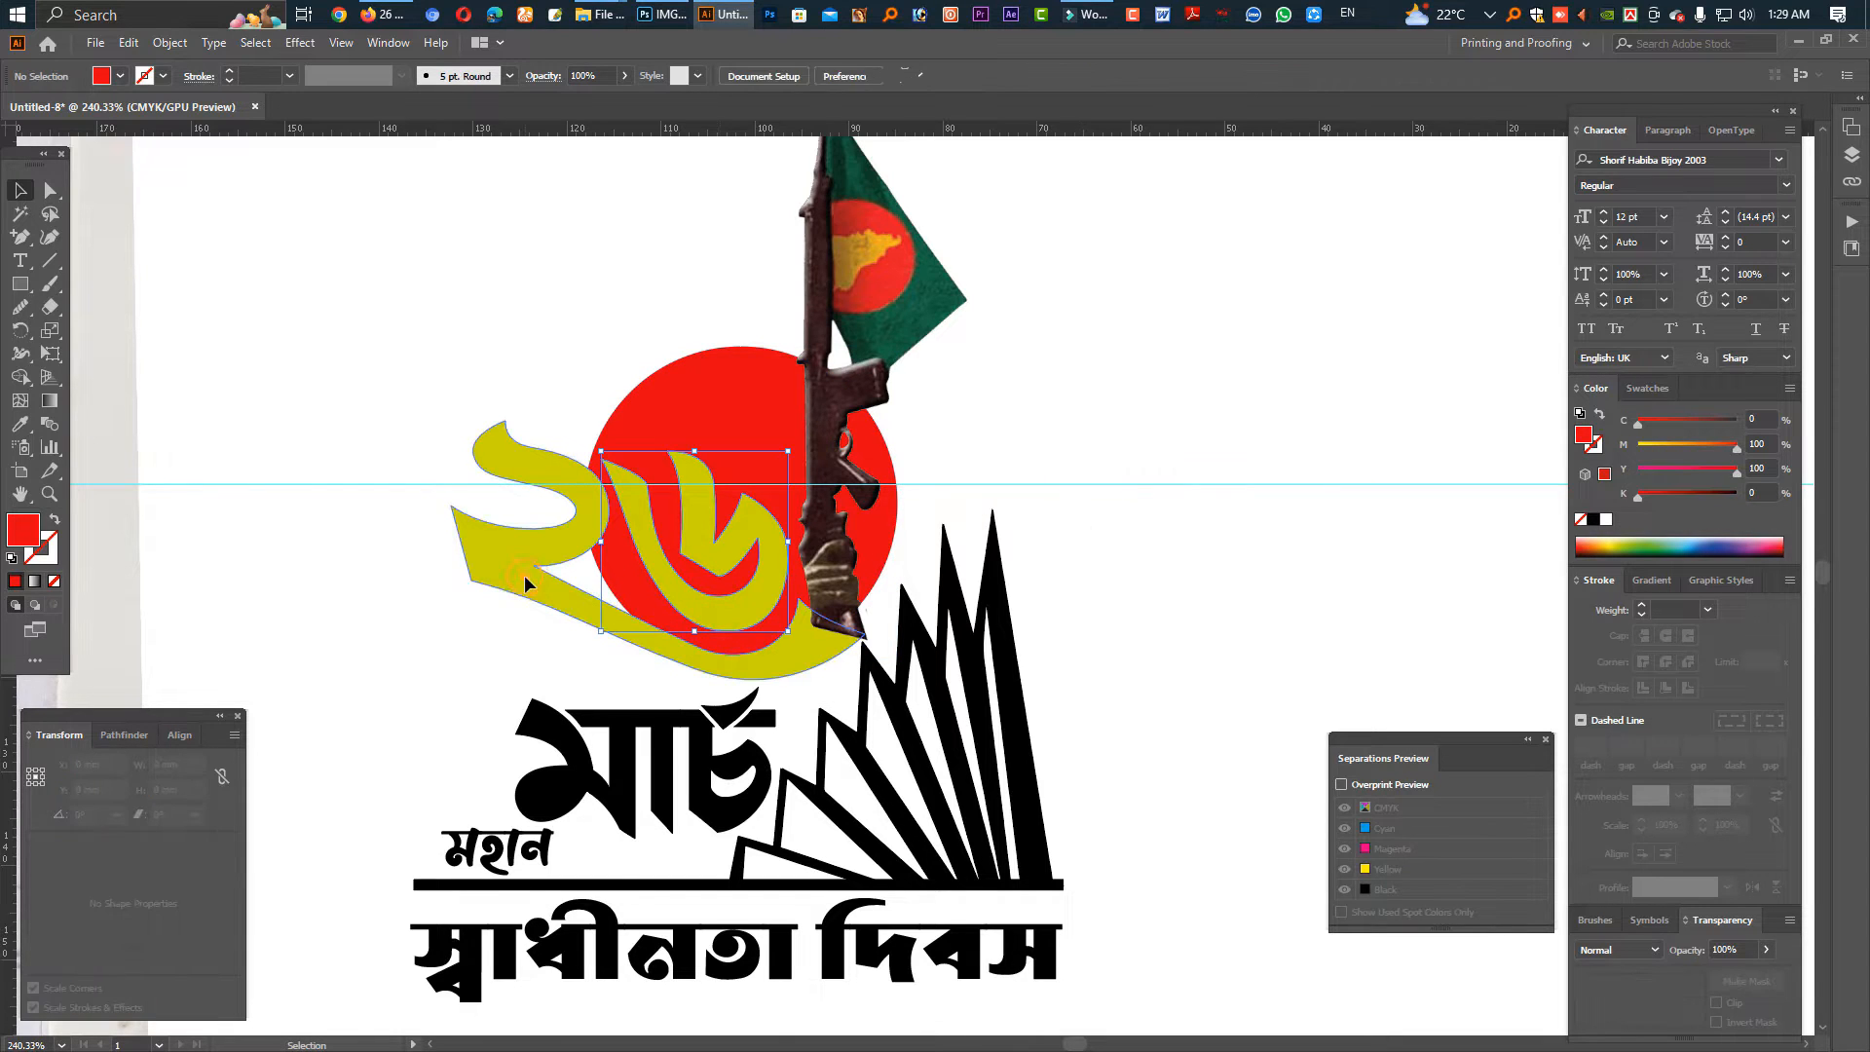
Group the ২৬ shapes and fill them solid black with C, M and Y at 0 and K at 100%.
left_click(738, 584)
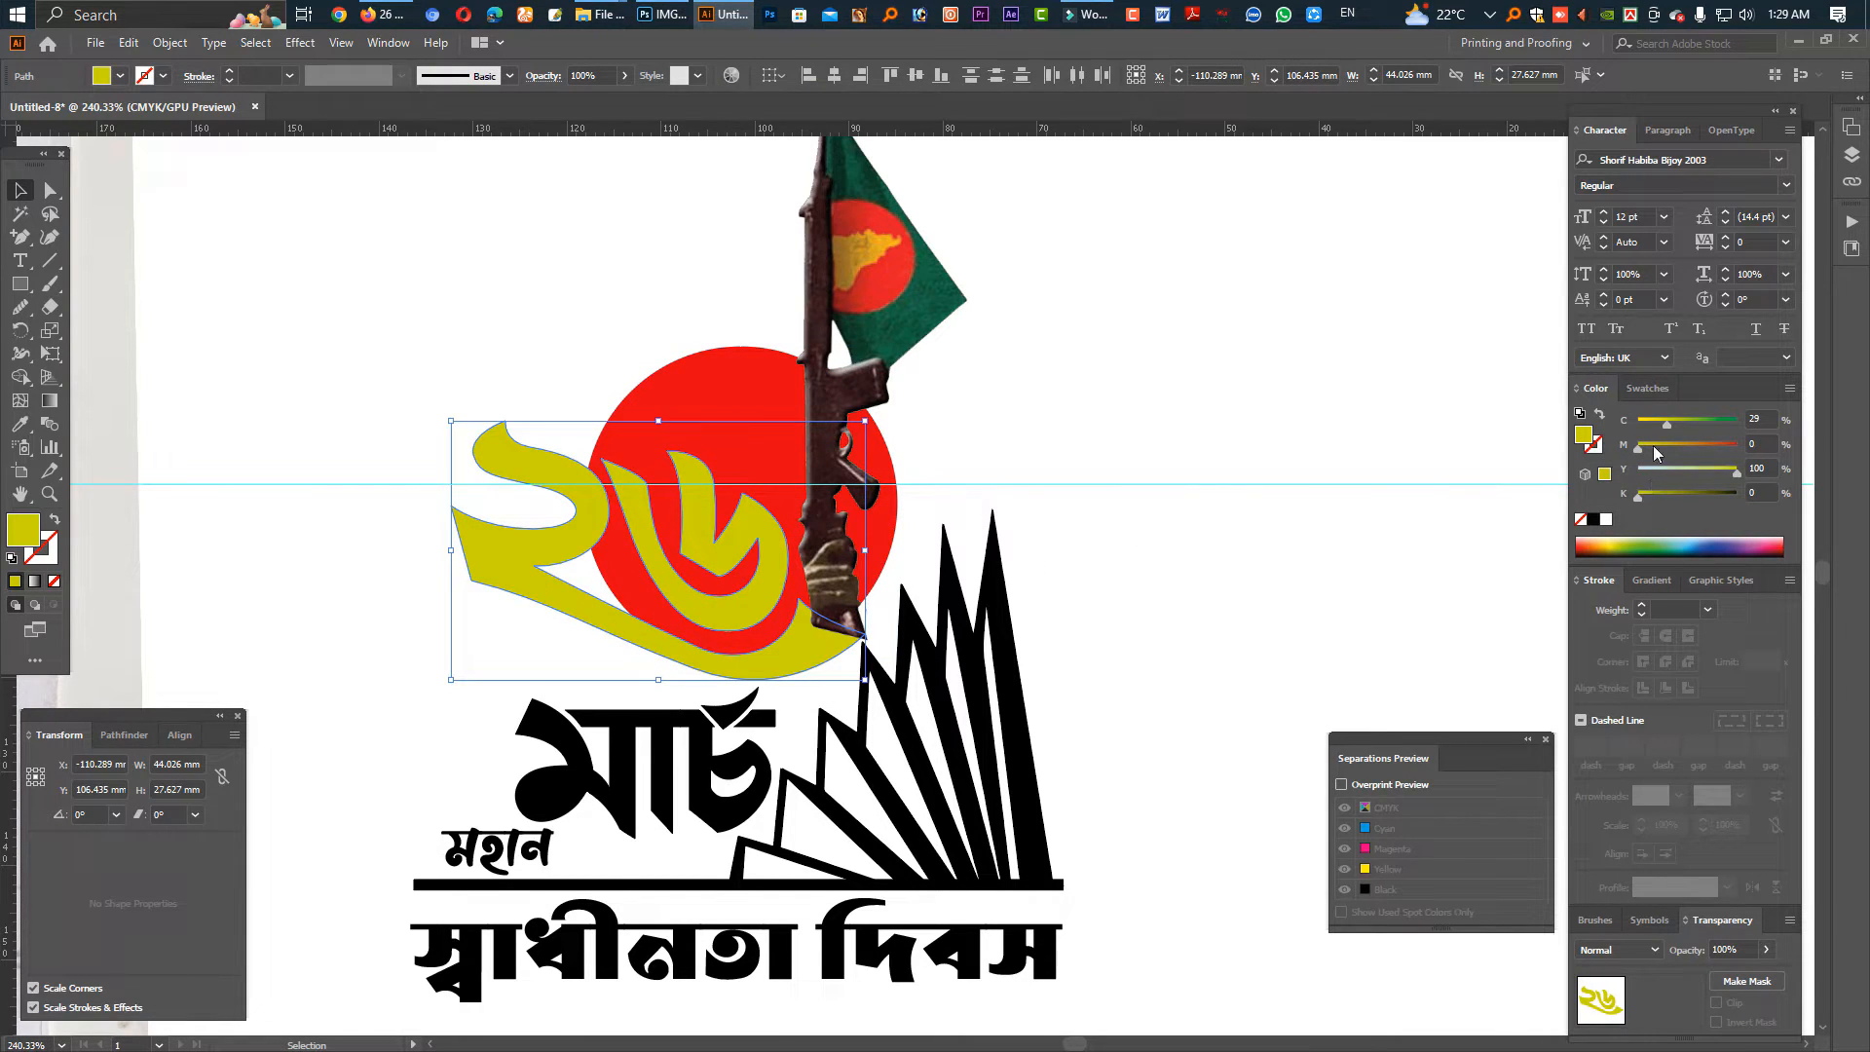
left_click_drag(1664, 423, 1558, 444)
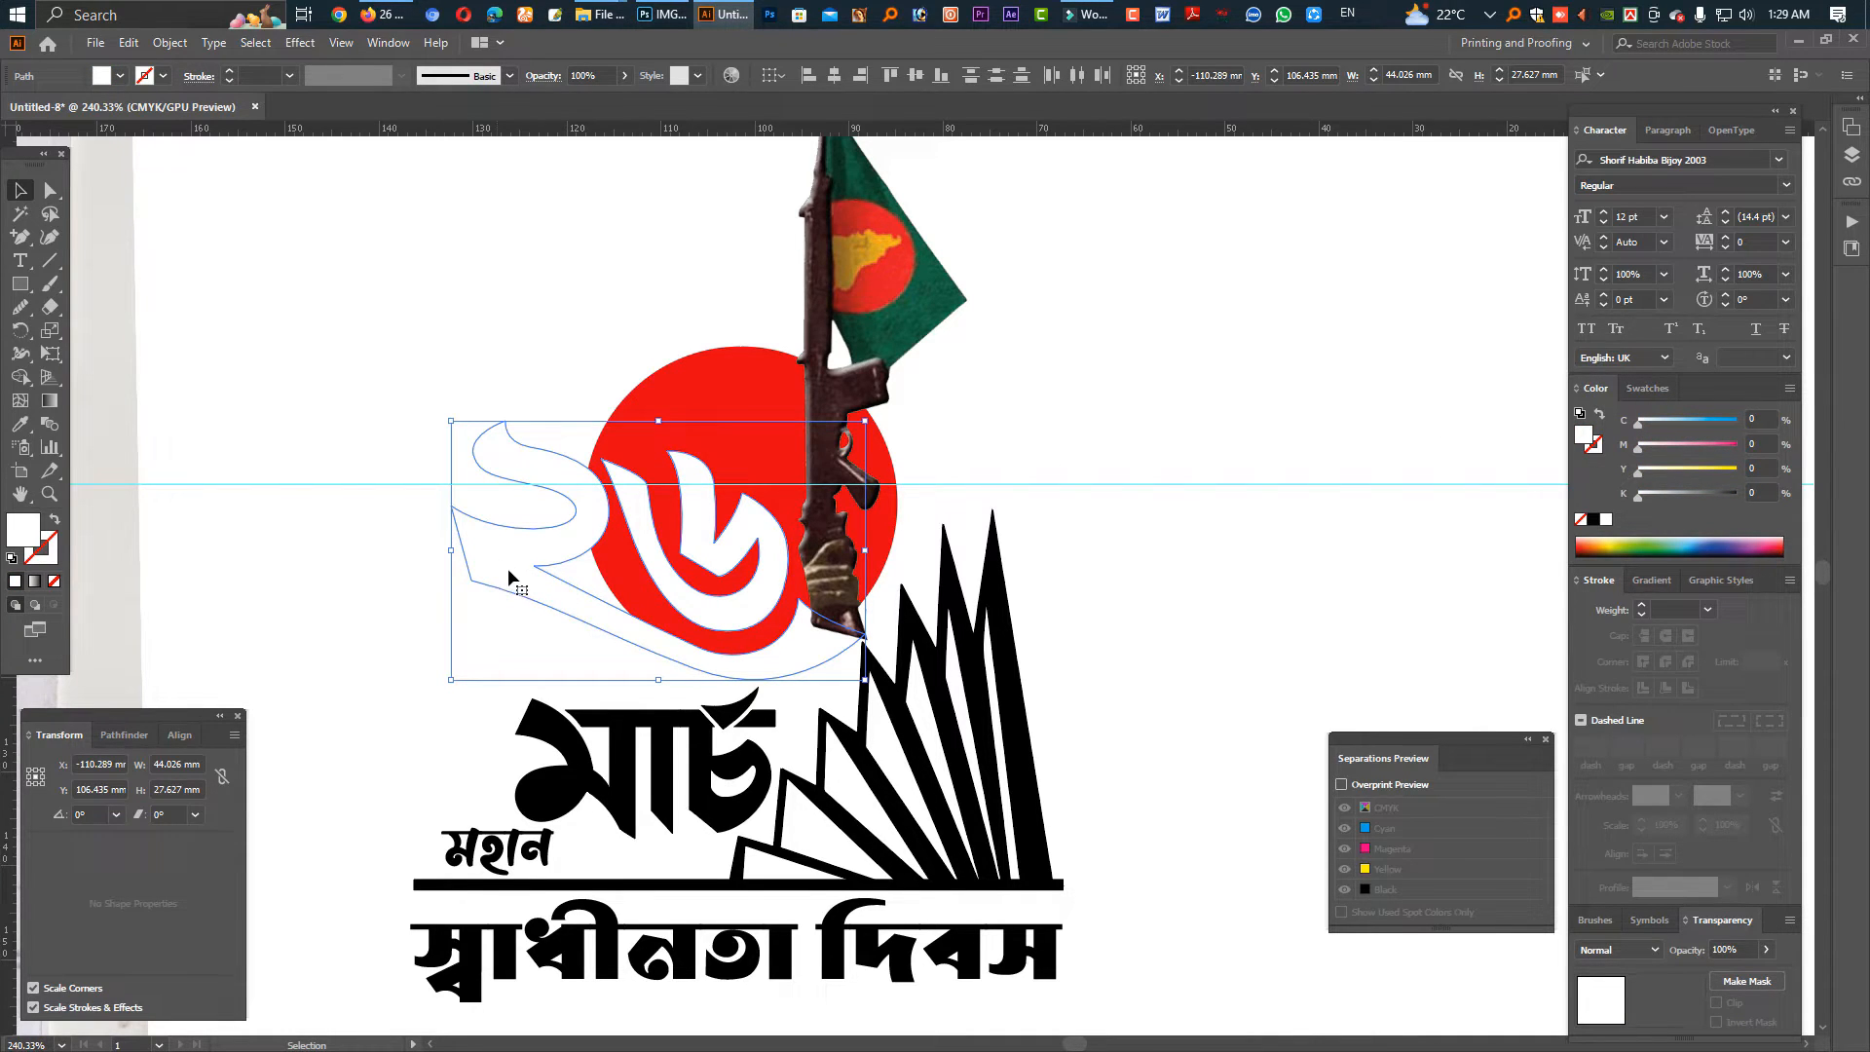
left_click(1246, 565)
left_click(565, 560)
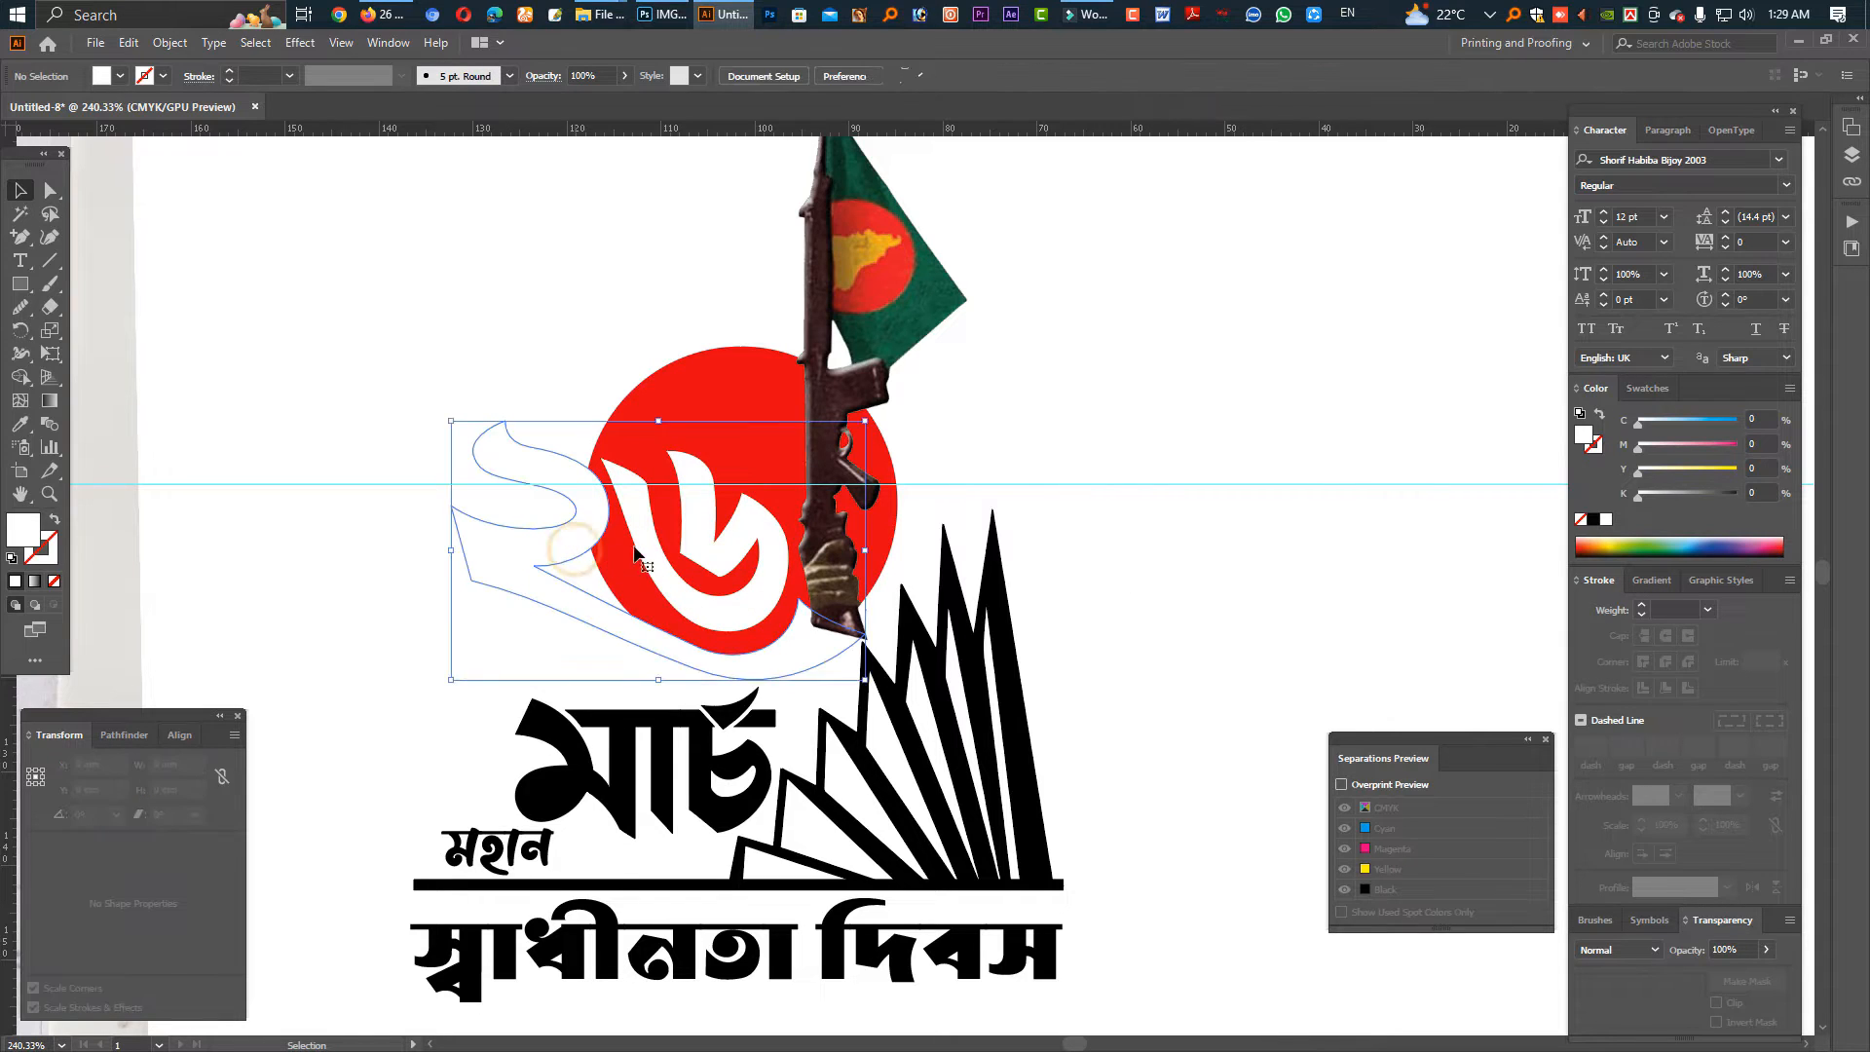
key("a")
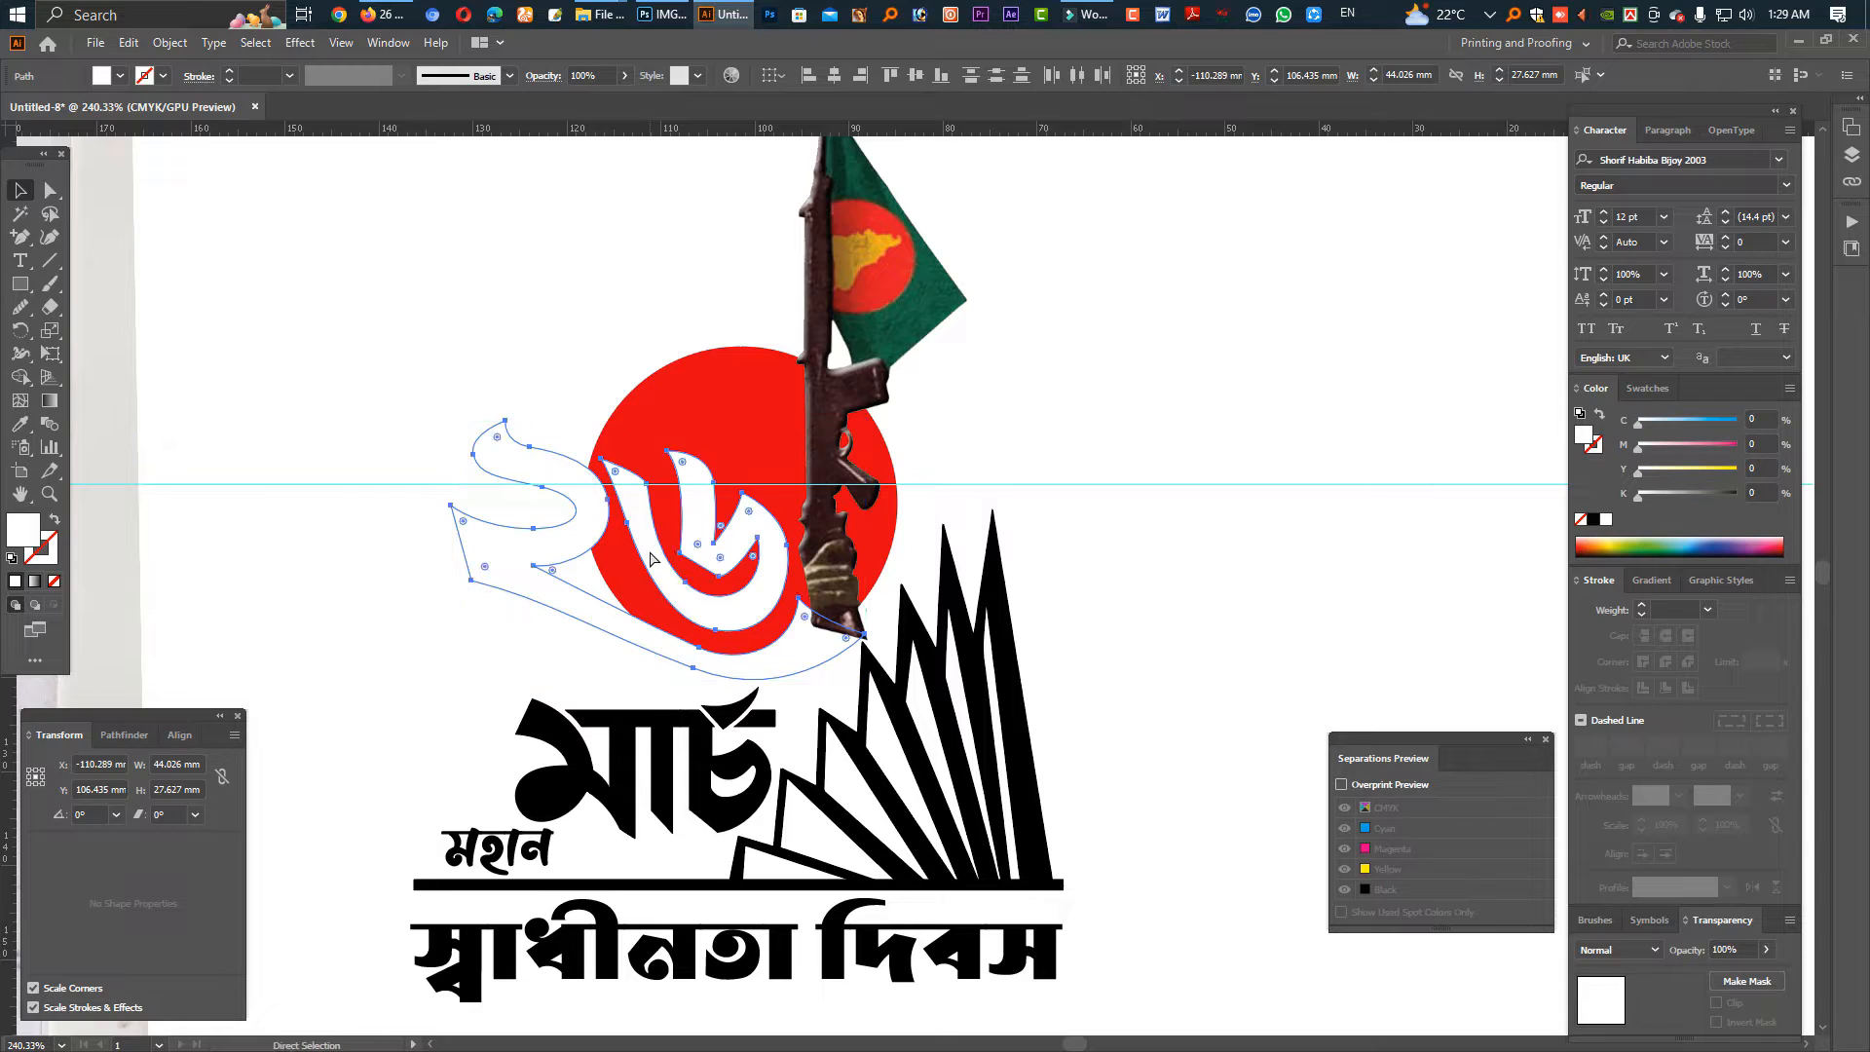
key("v")
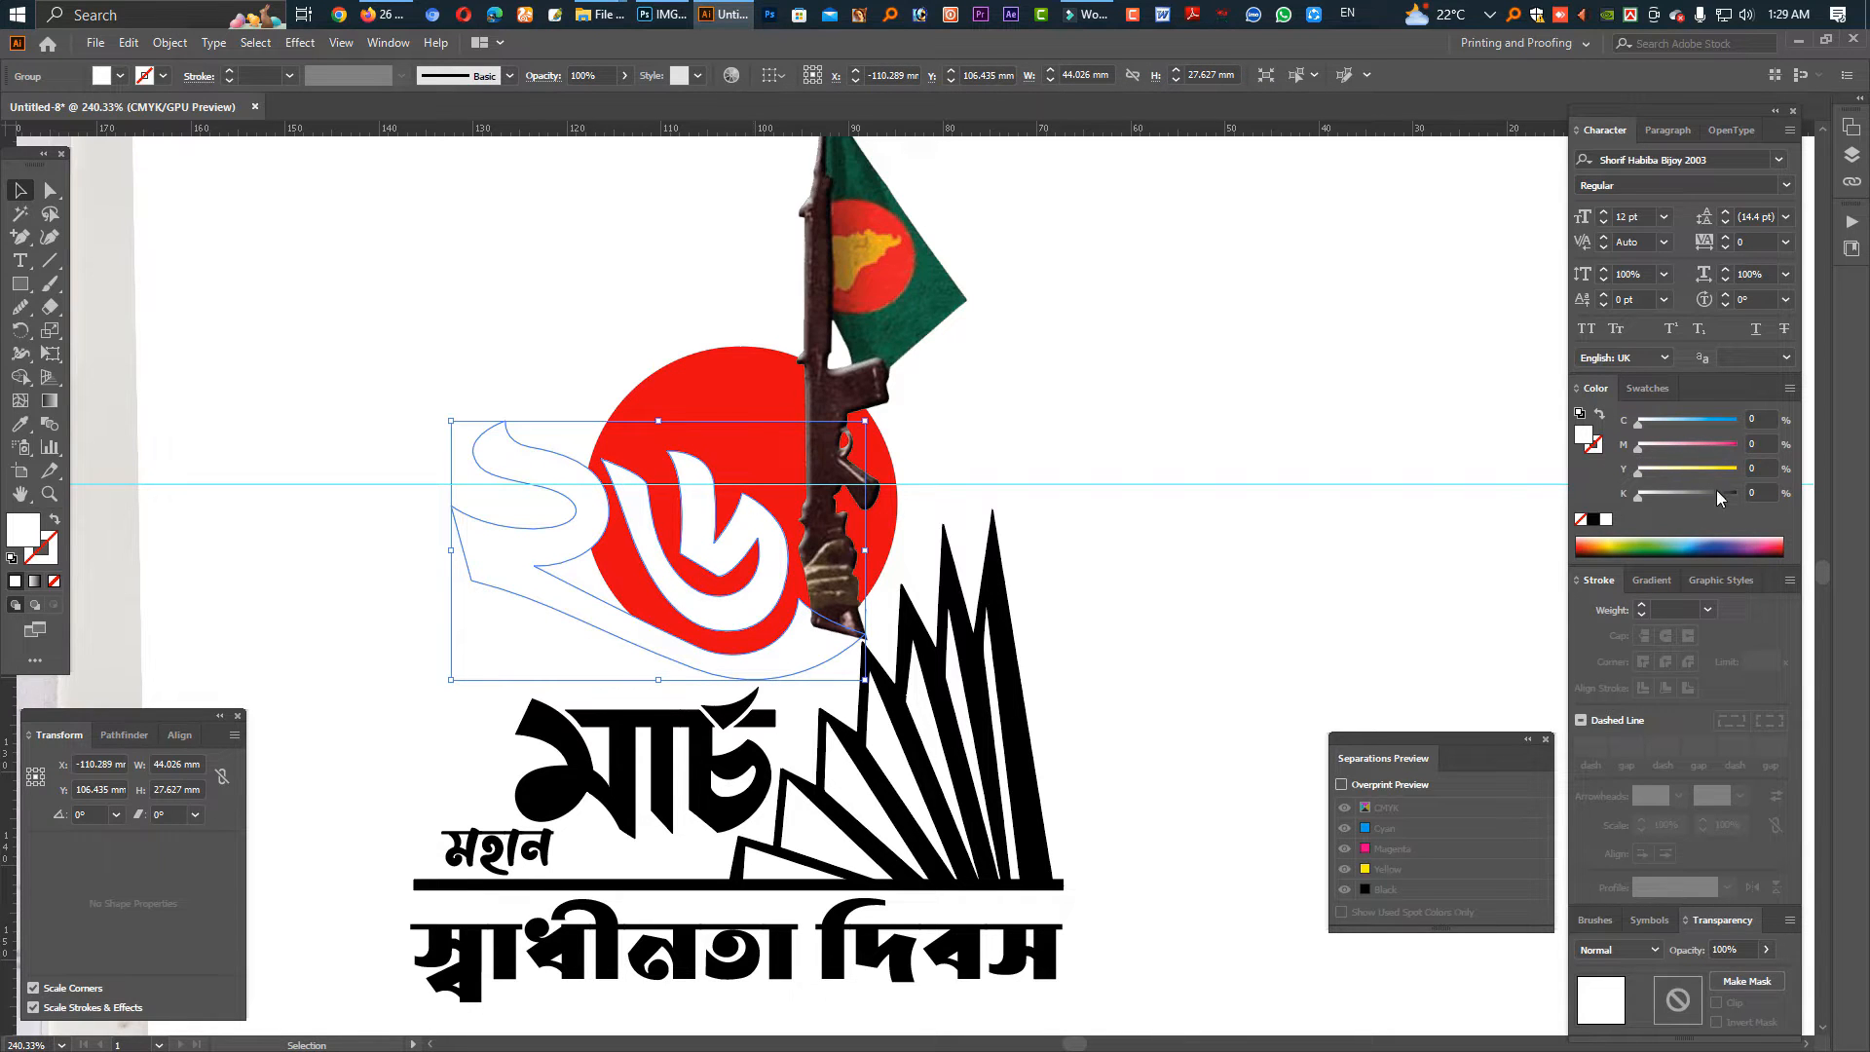
left_click_drag(1721, 498, 1737, 495)
left_click(1424, 542)
Examine the মার্চ lettering, the pointed monument shape and the overall composition.
key("z")
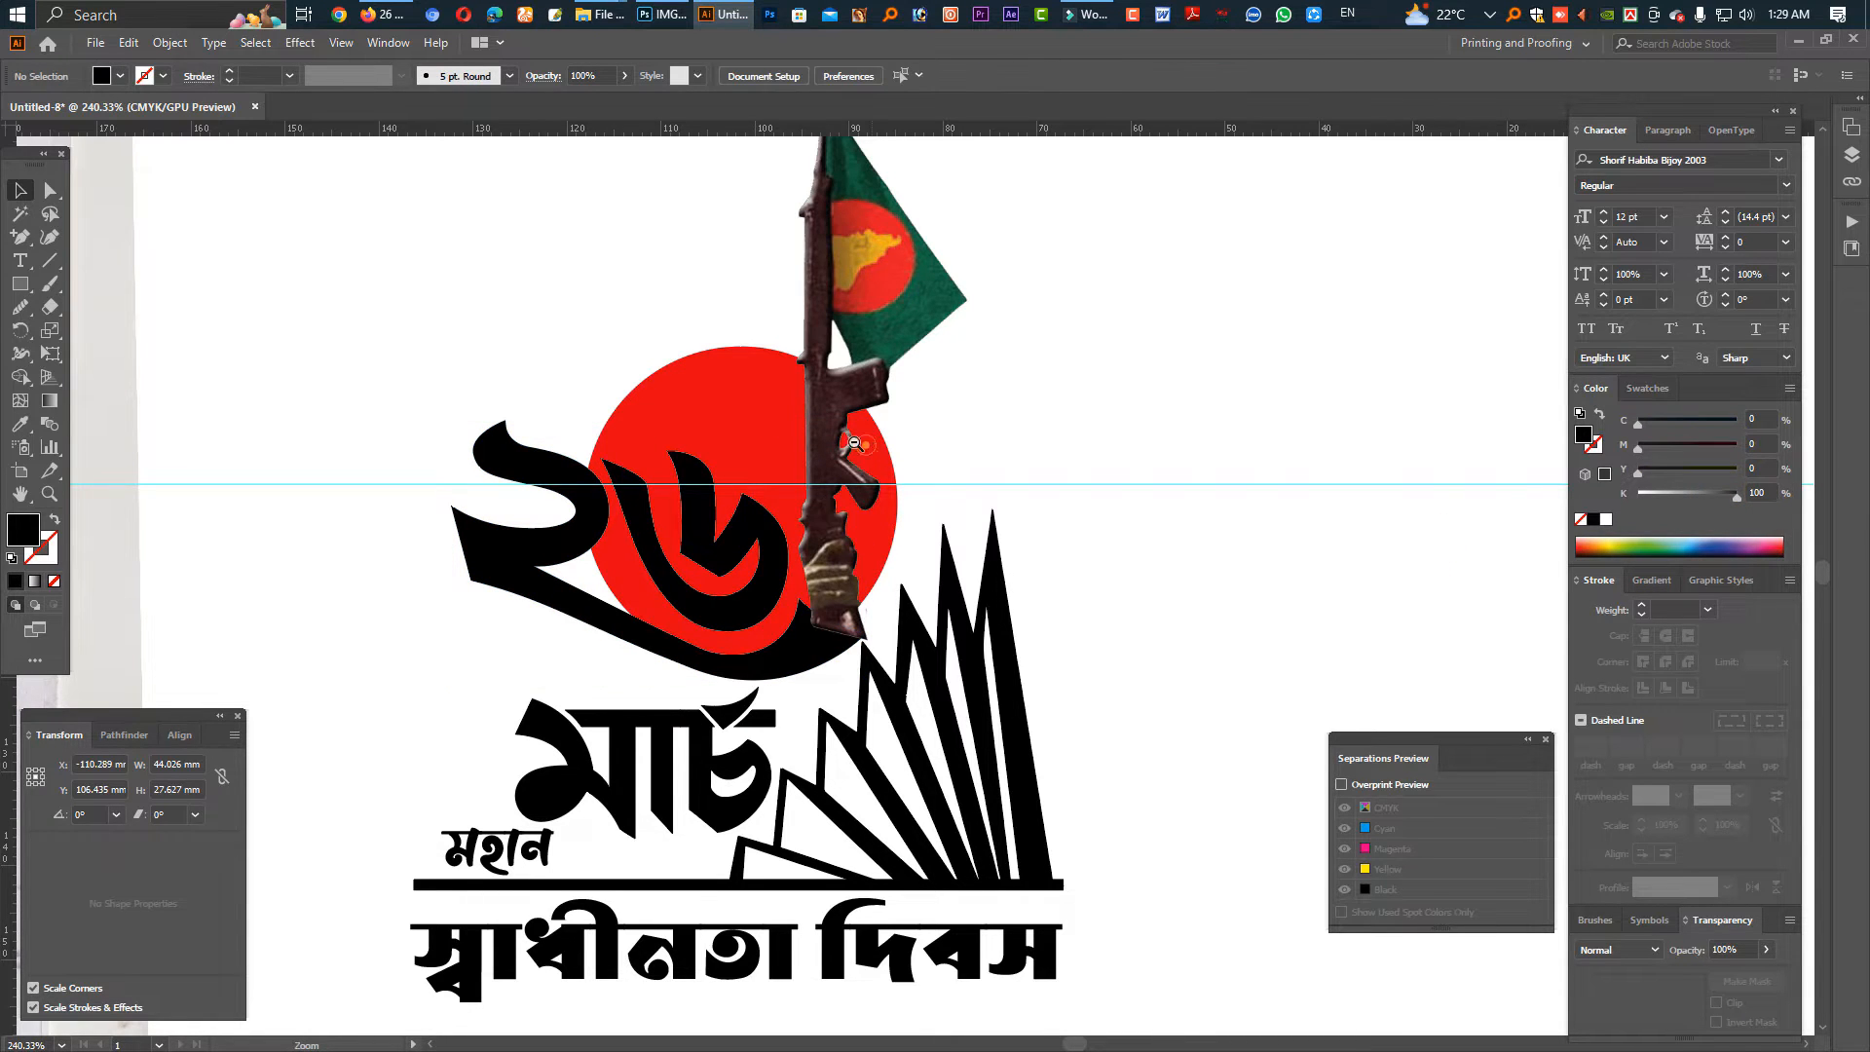
left_click(855, 443, "alt")
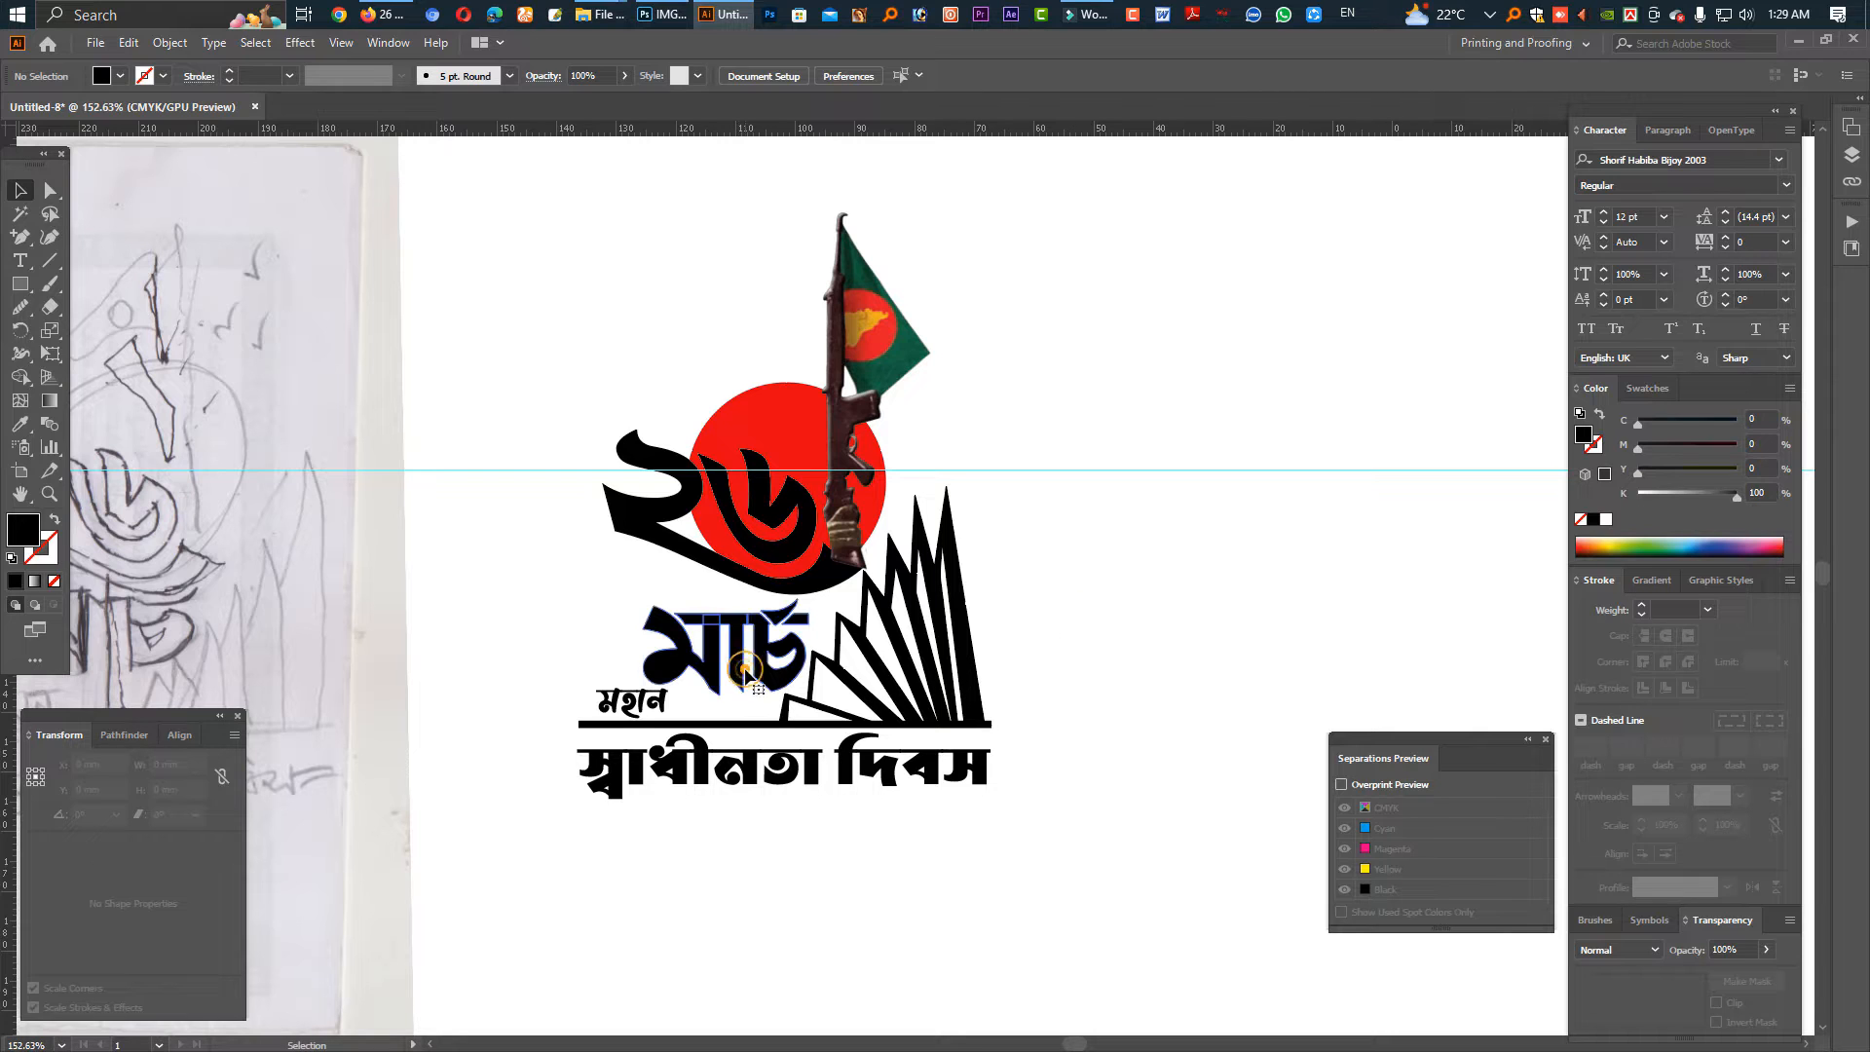
left_click(744, 668)
scroll(740, 624, "up", 3)
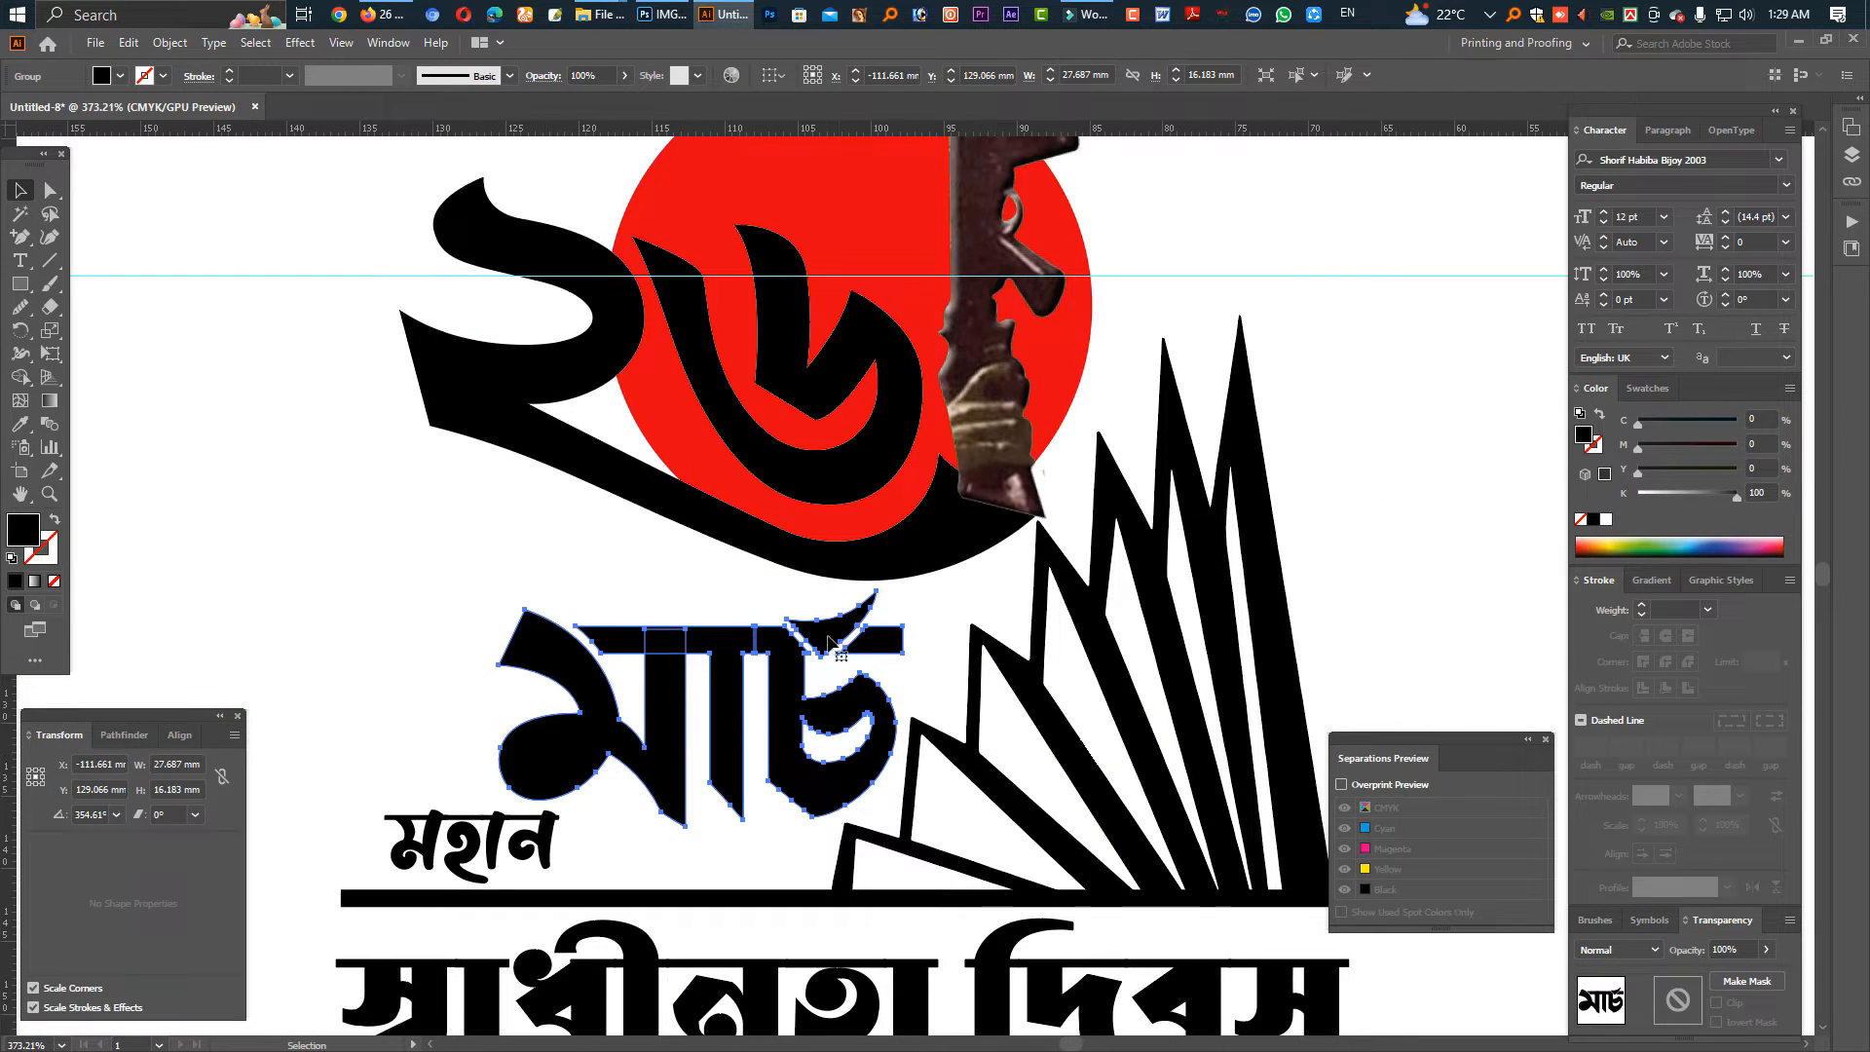
left_click(474, 523)
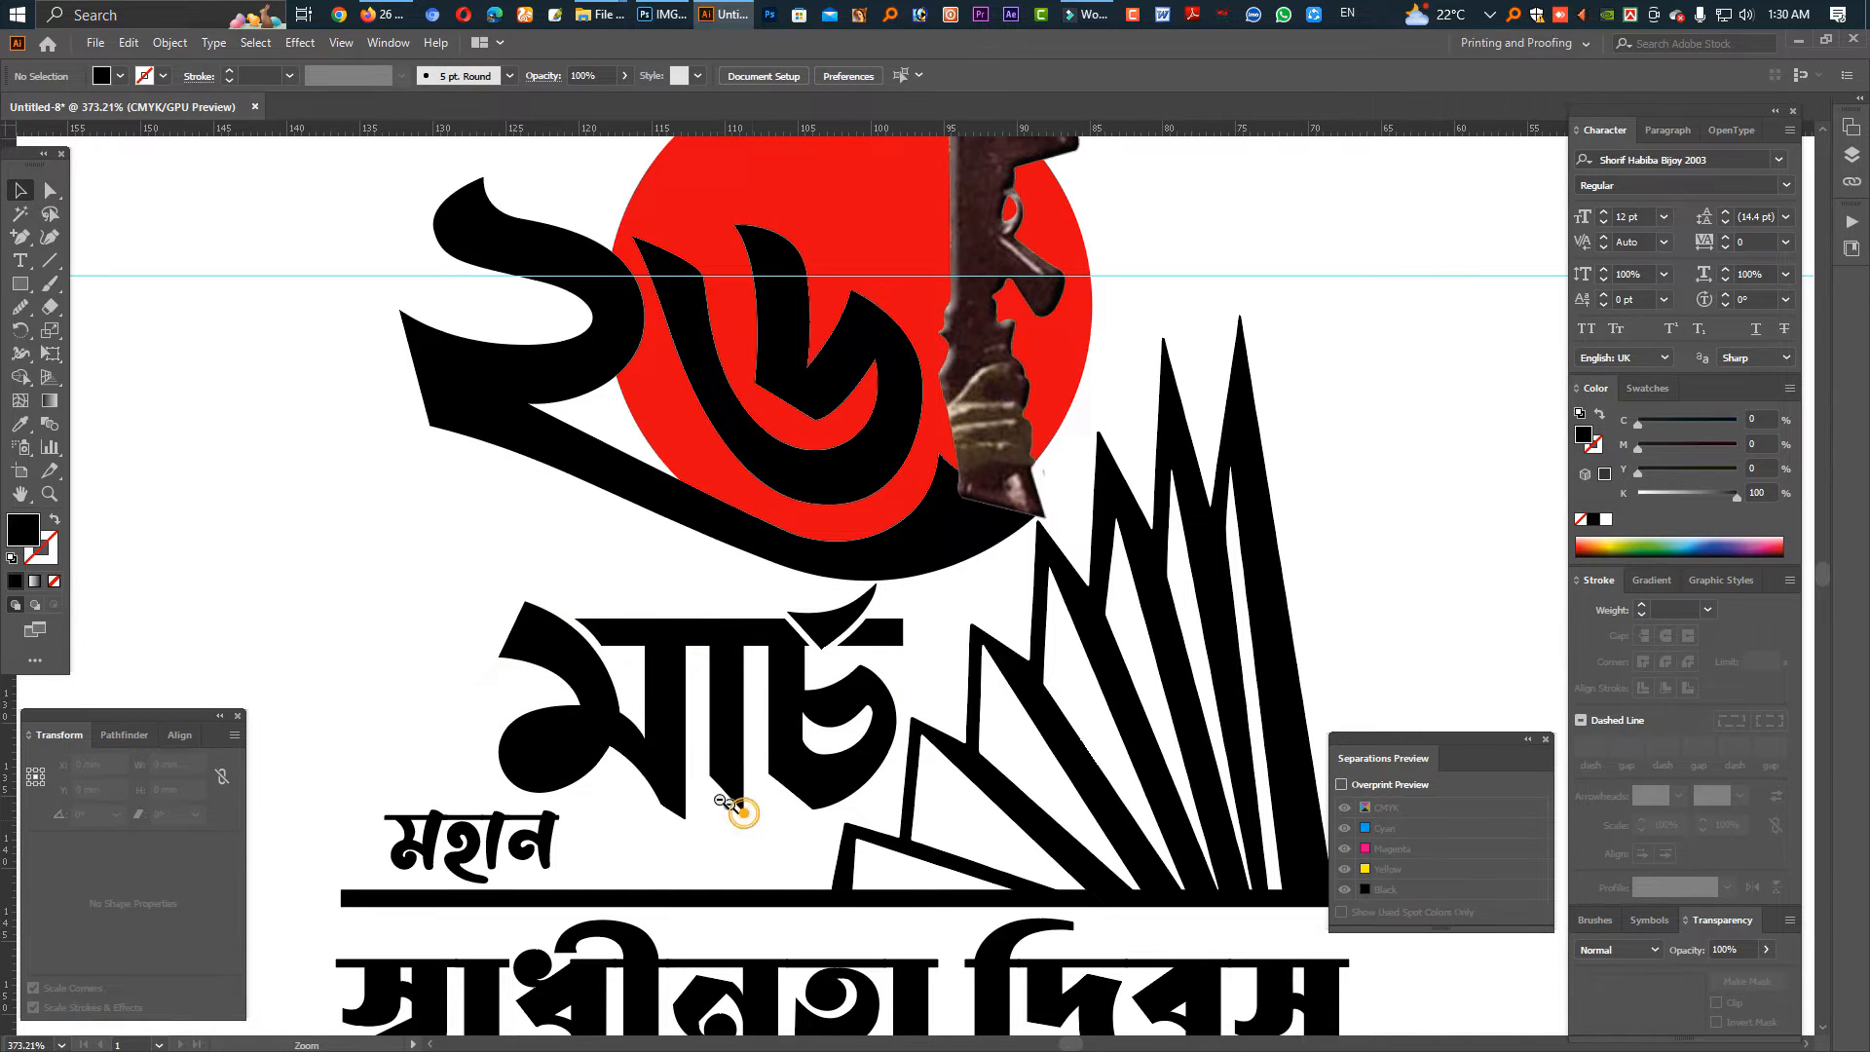
left_click_drag(744, 813, 565, 738)
left_click_drag(996, 772, 858, 764)
left_click(874, 783)
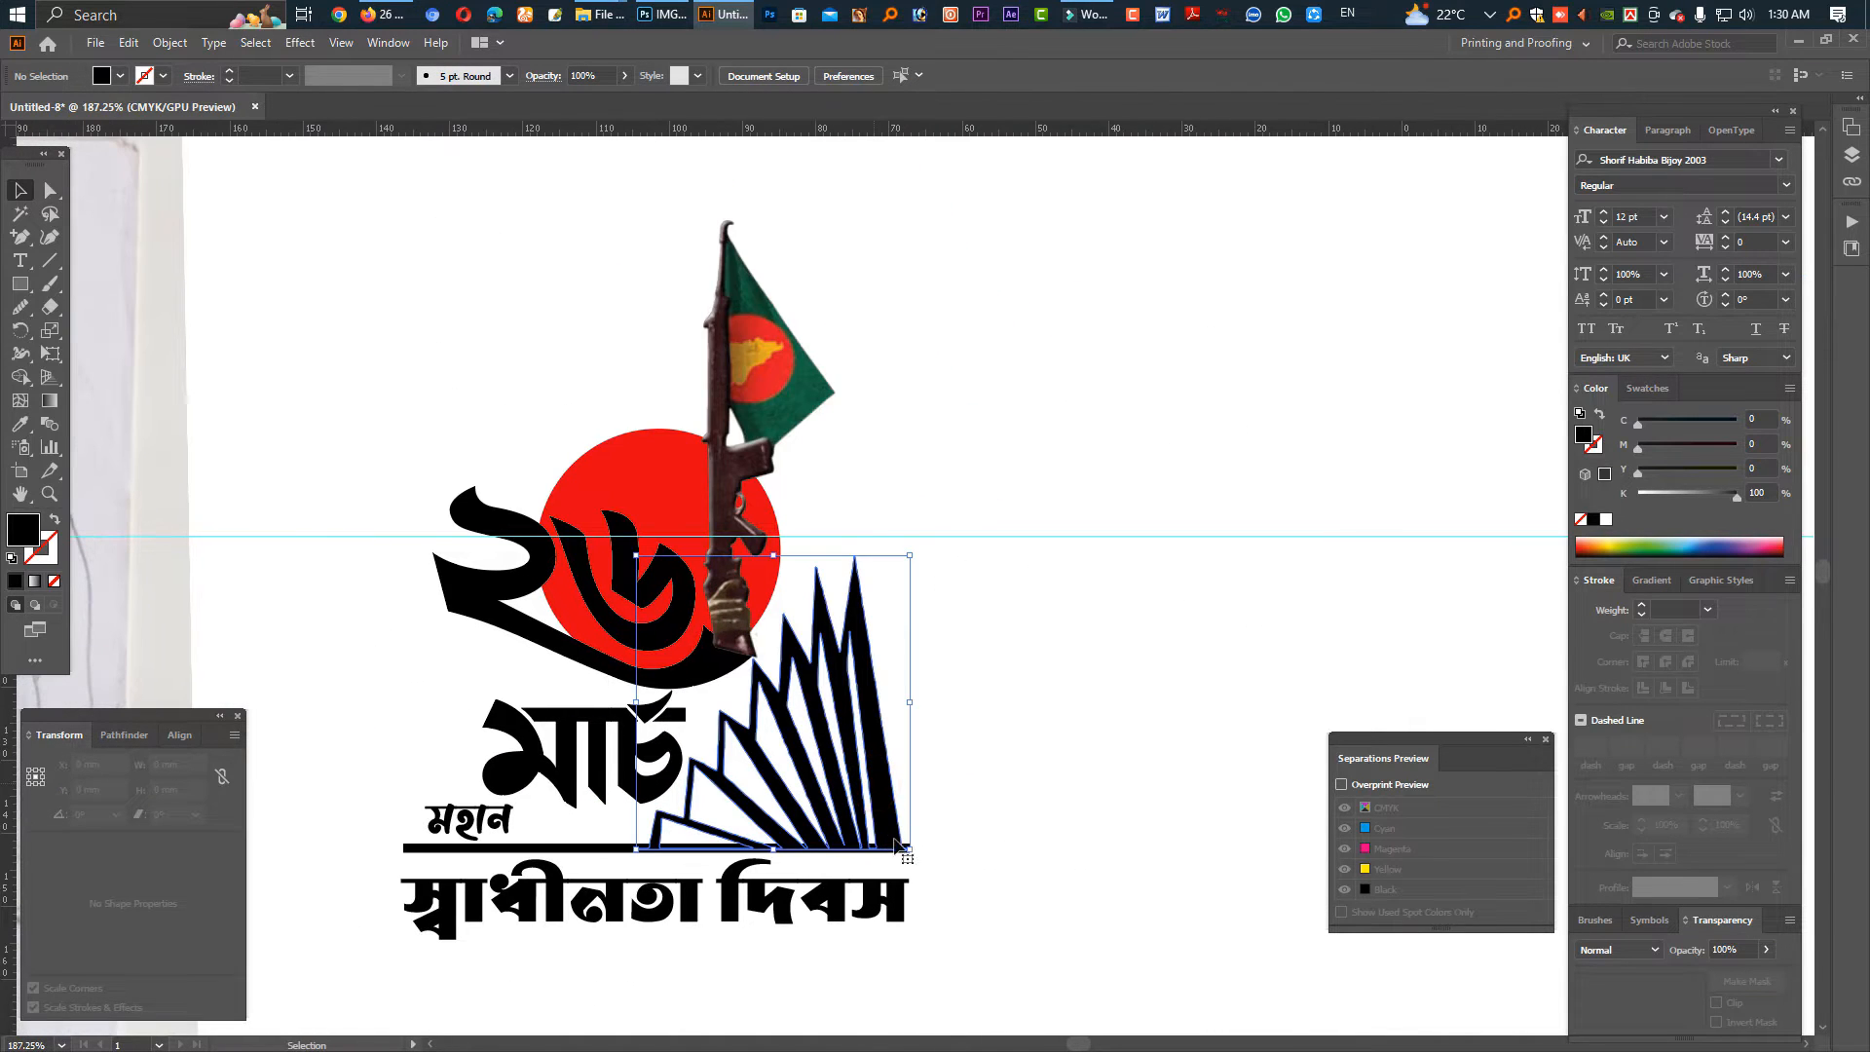
left_click(50, 190)
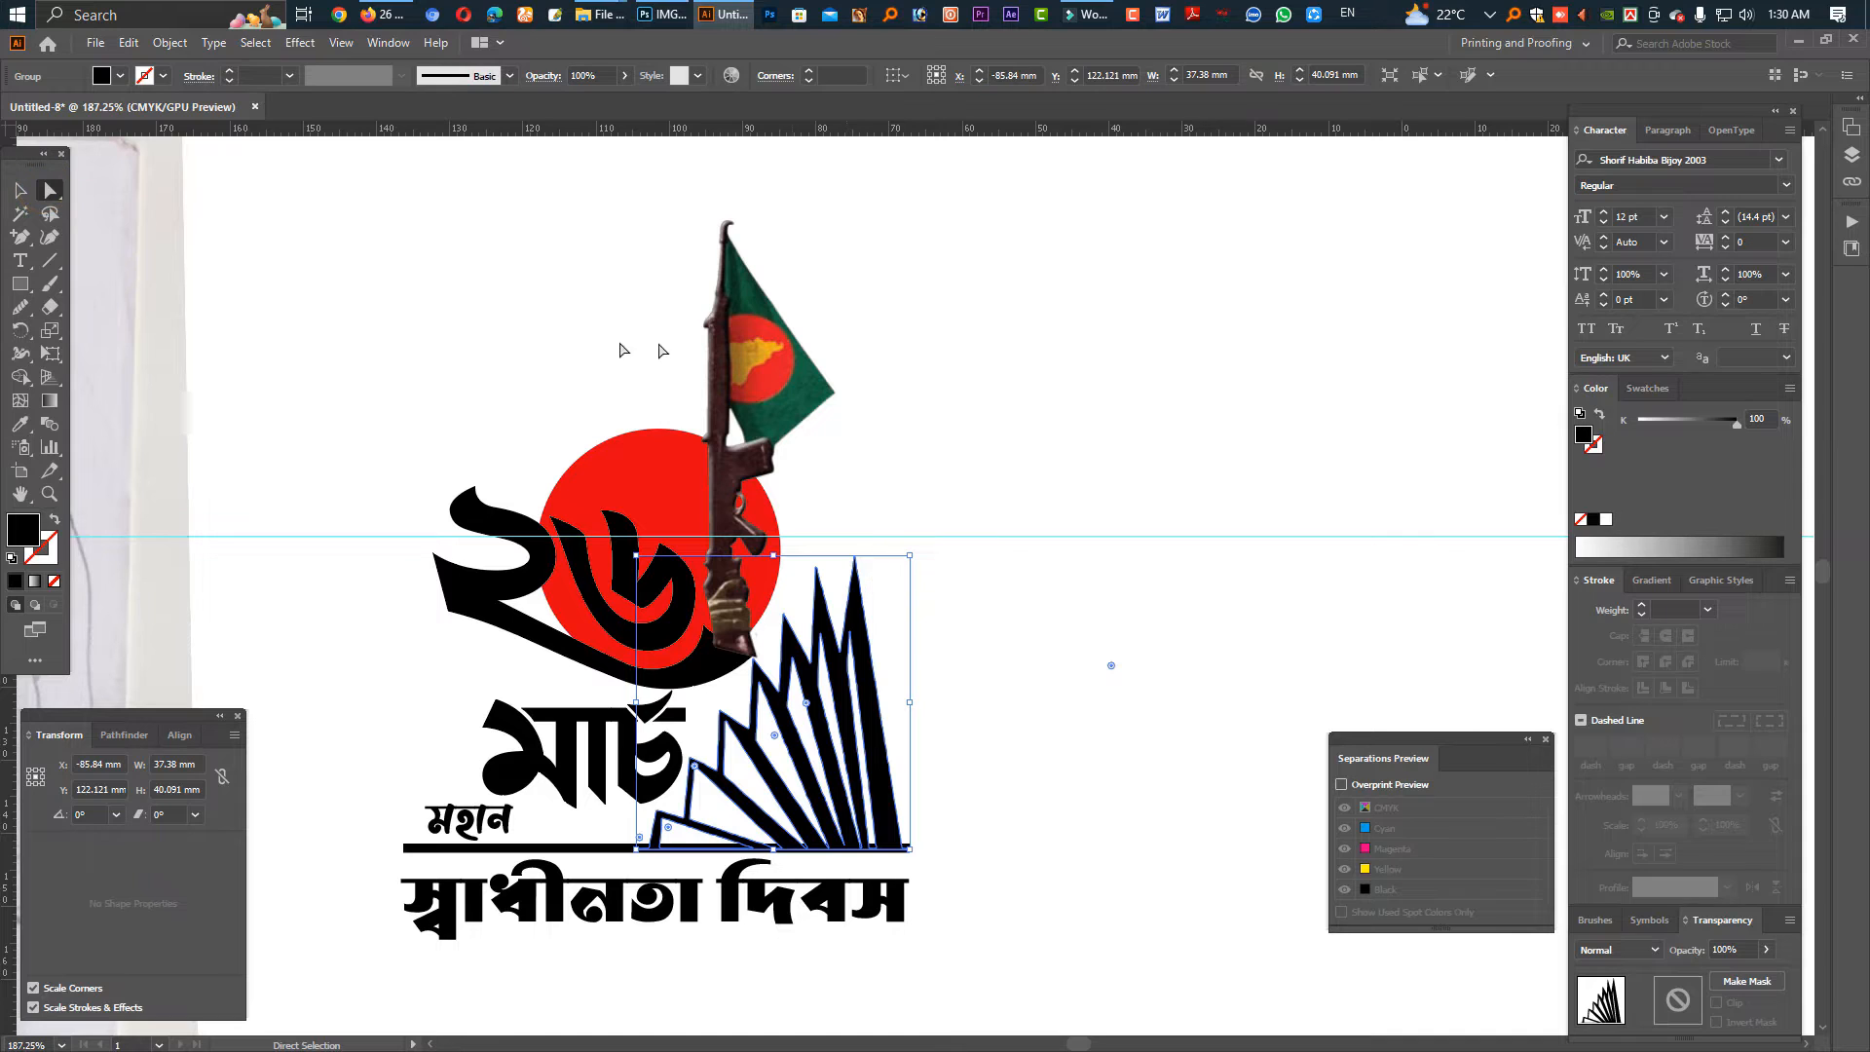
left_click(564, 351)
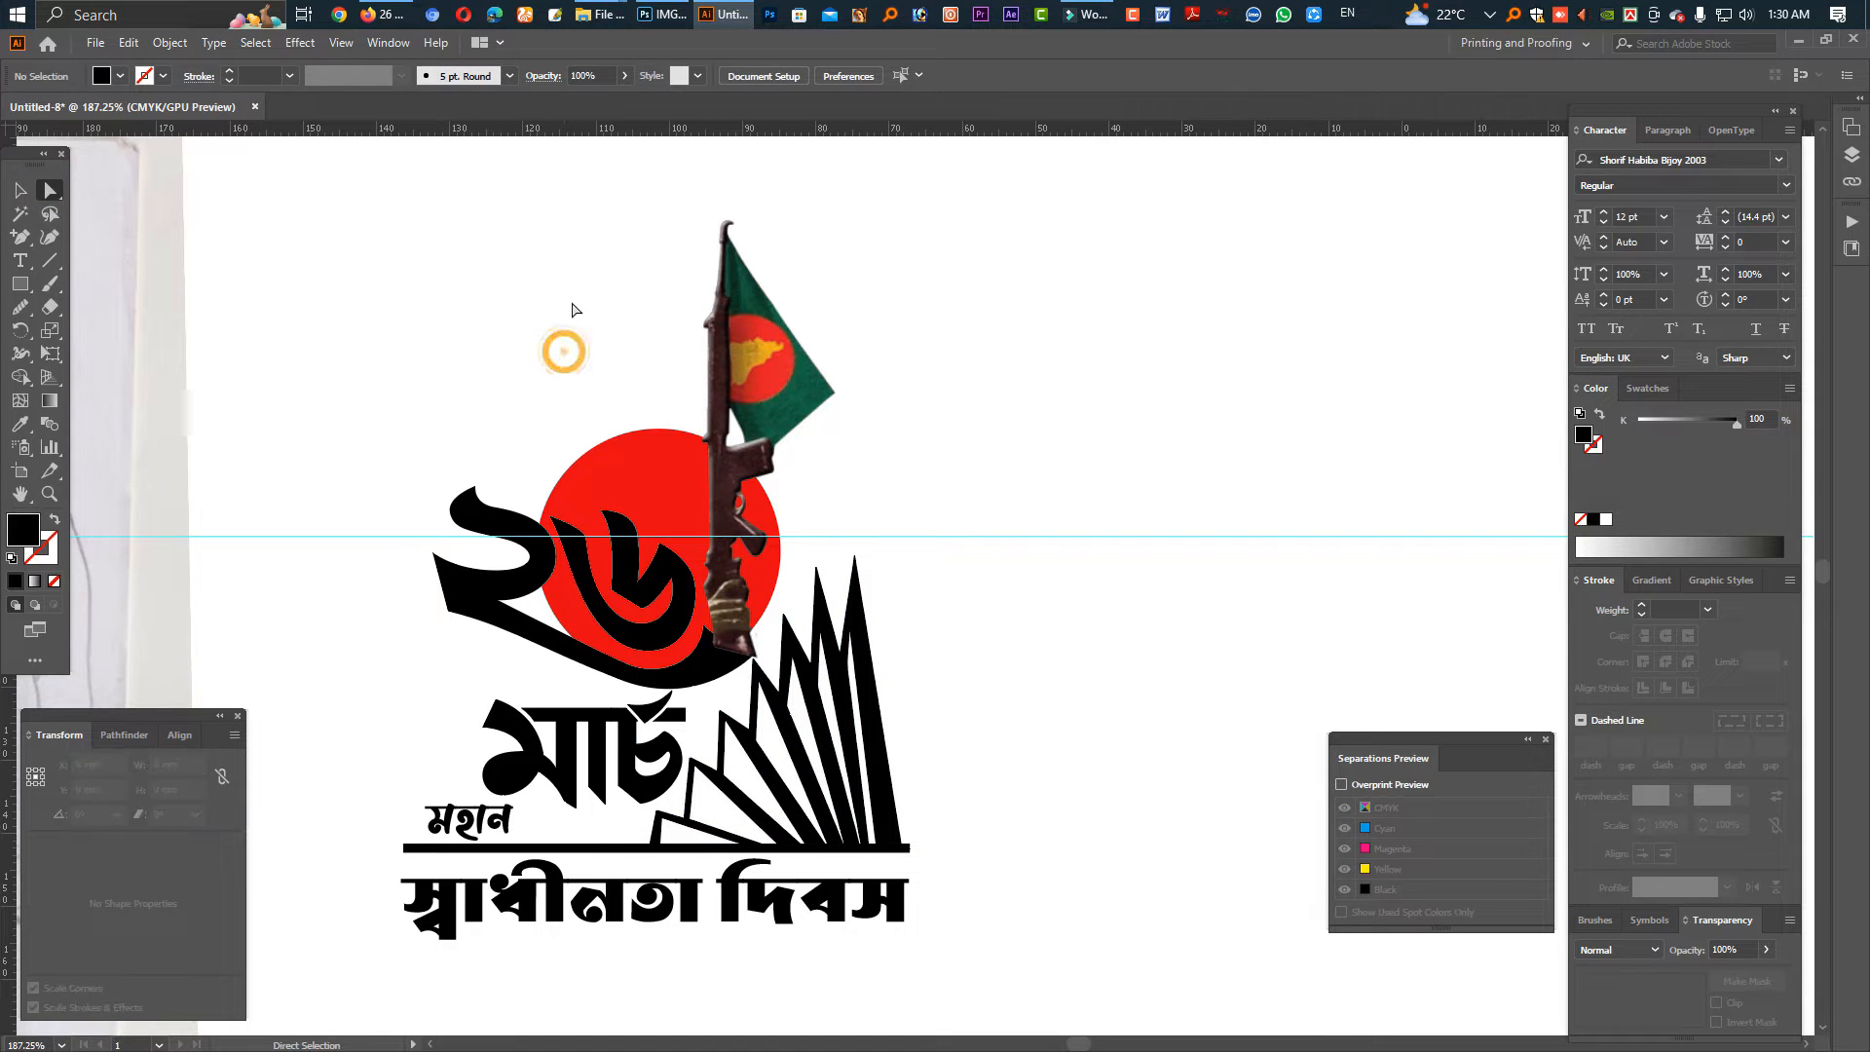
Switch to the browser and search Google Images for "Bird png".
left_click(382, 14)
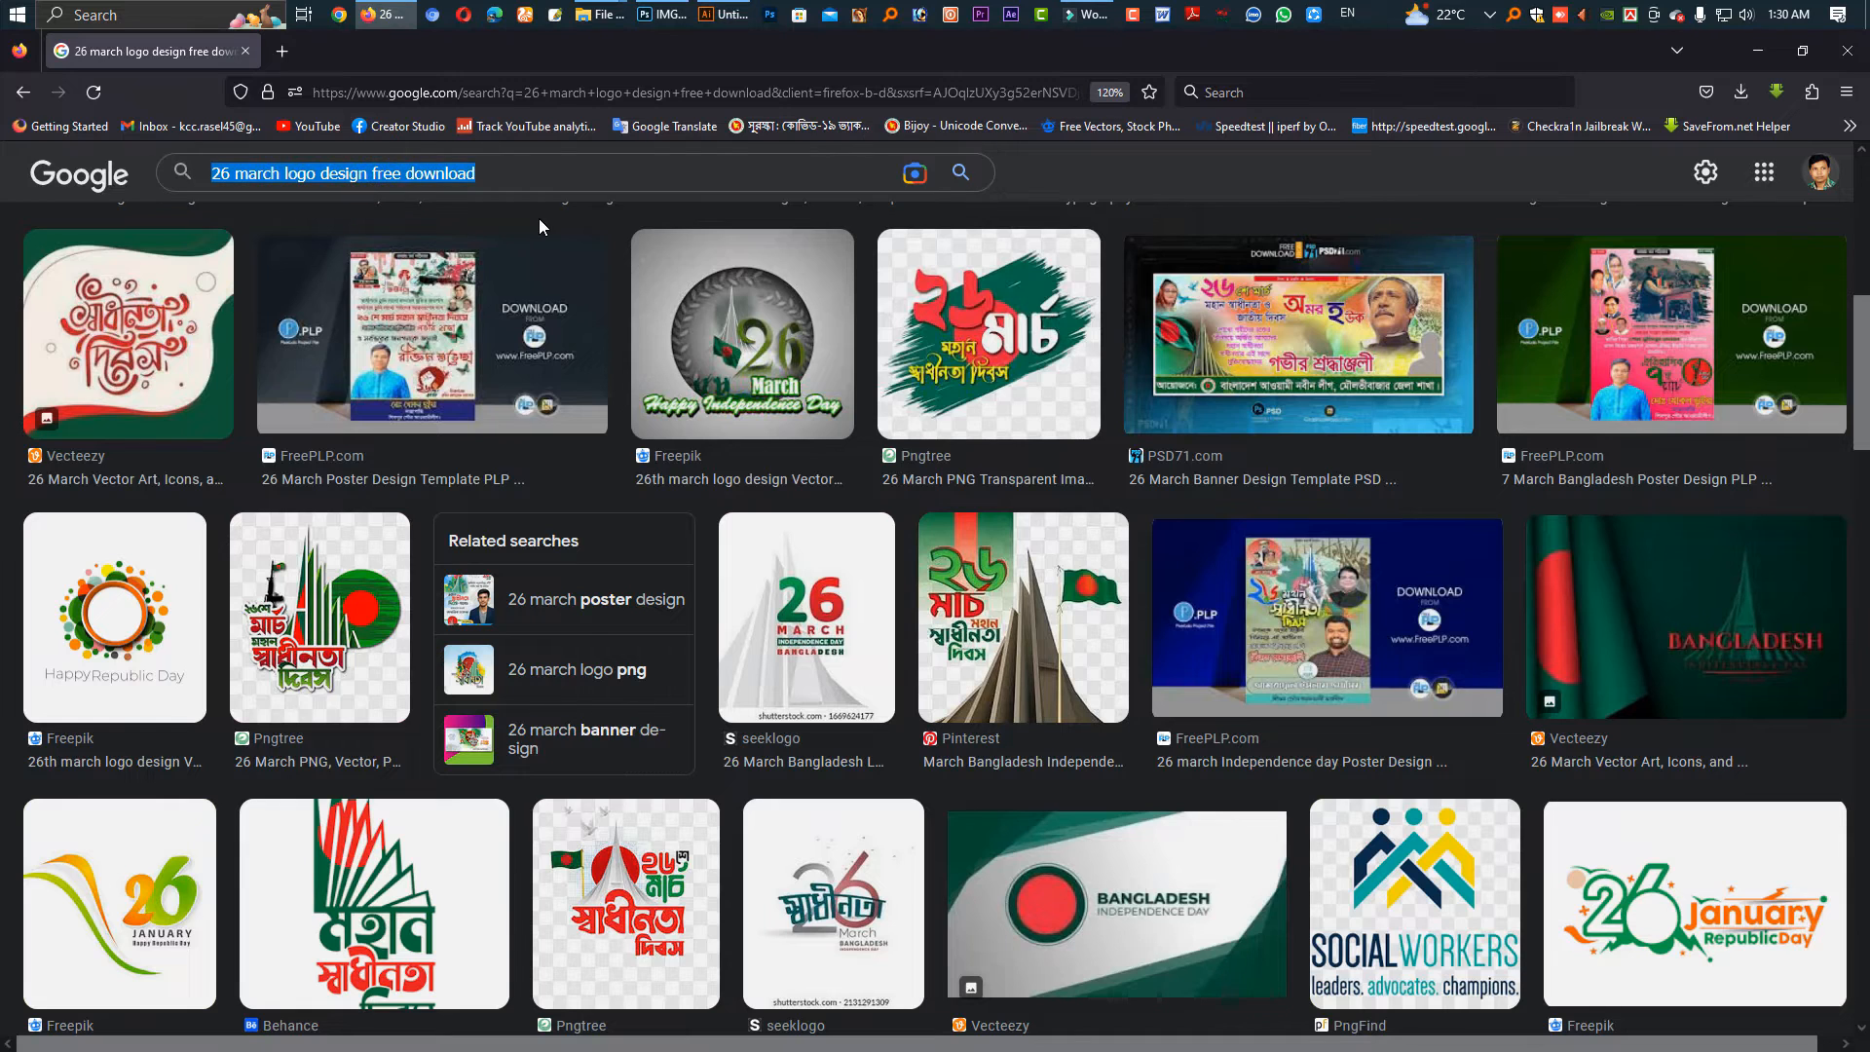
type("Bi")
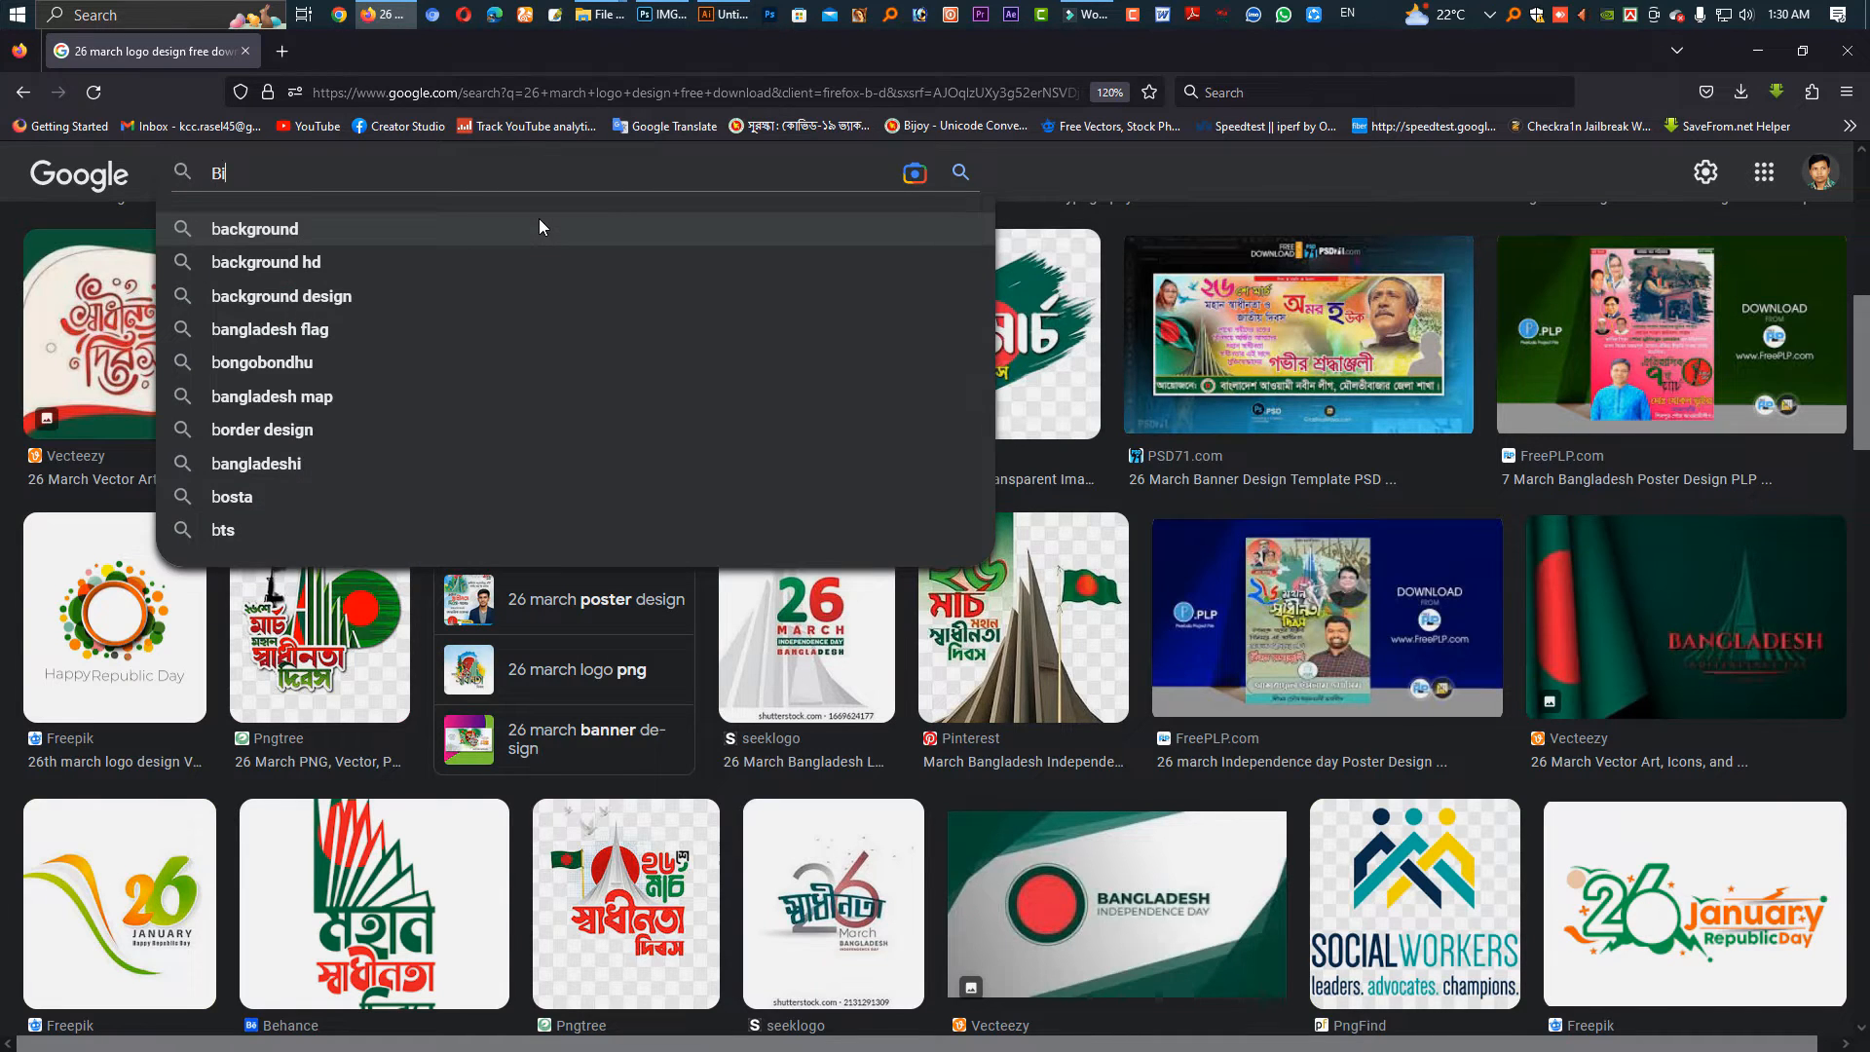
type("rd png")
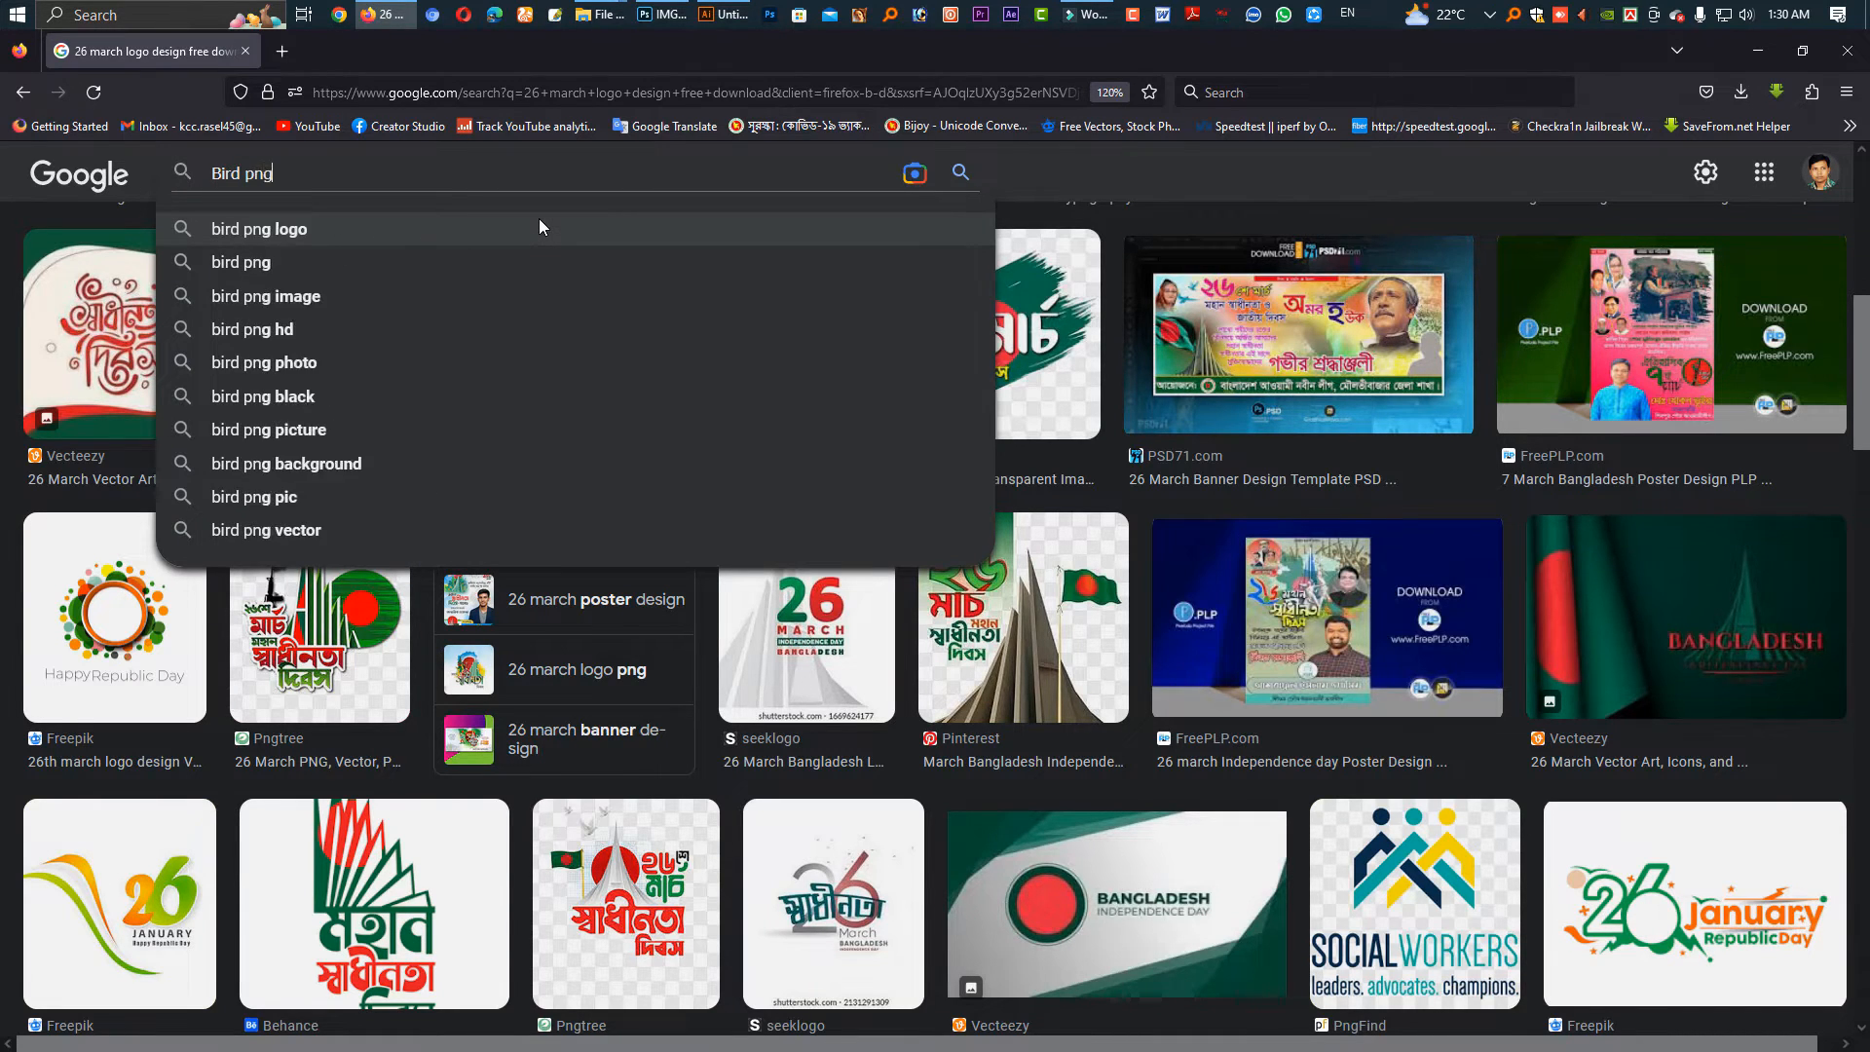
key("Return")
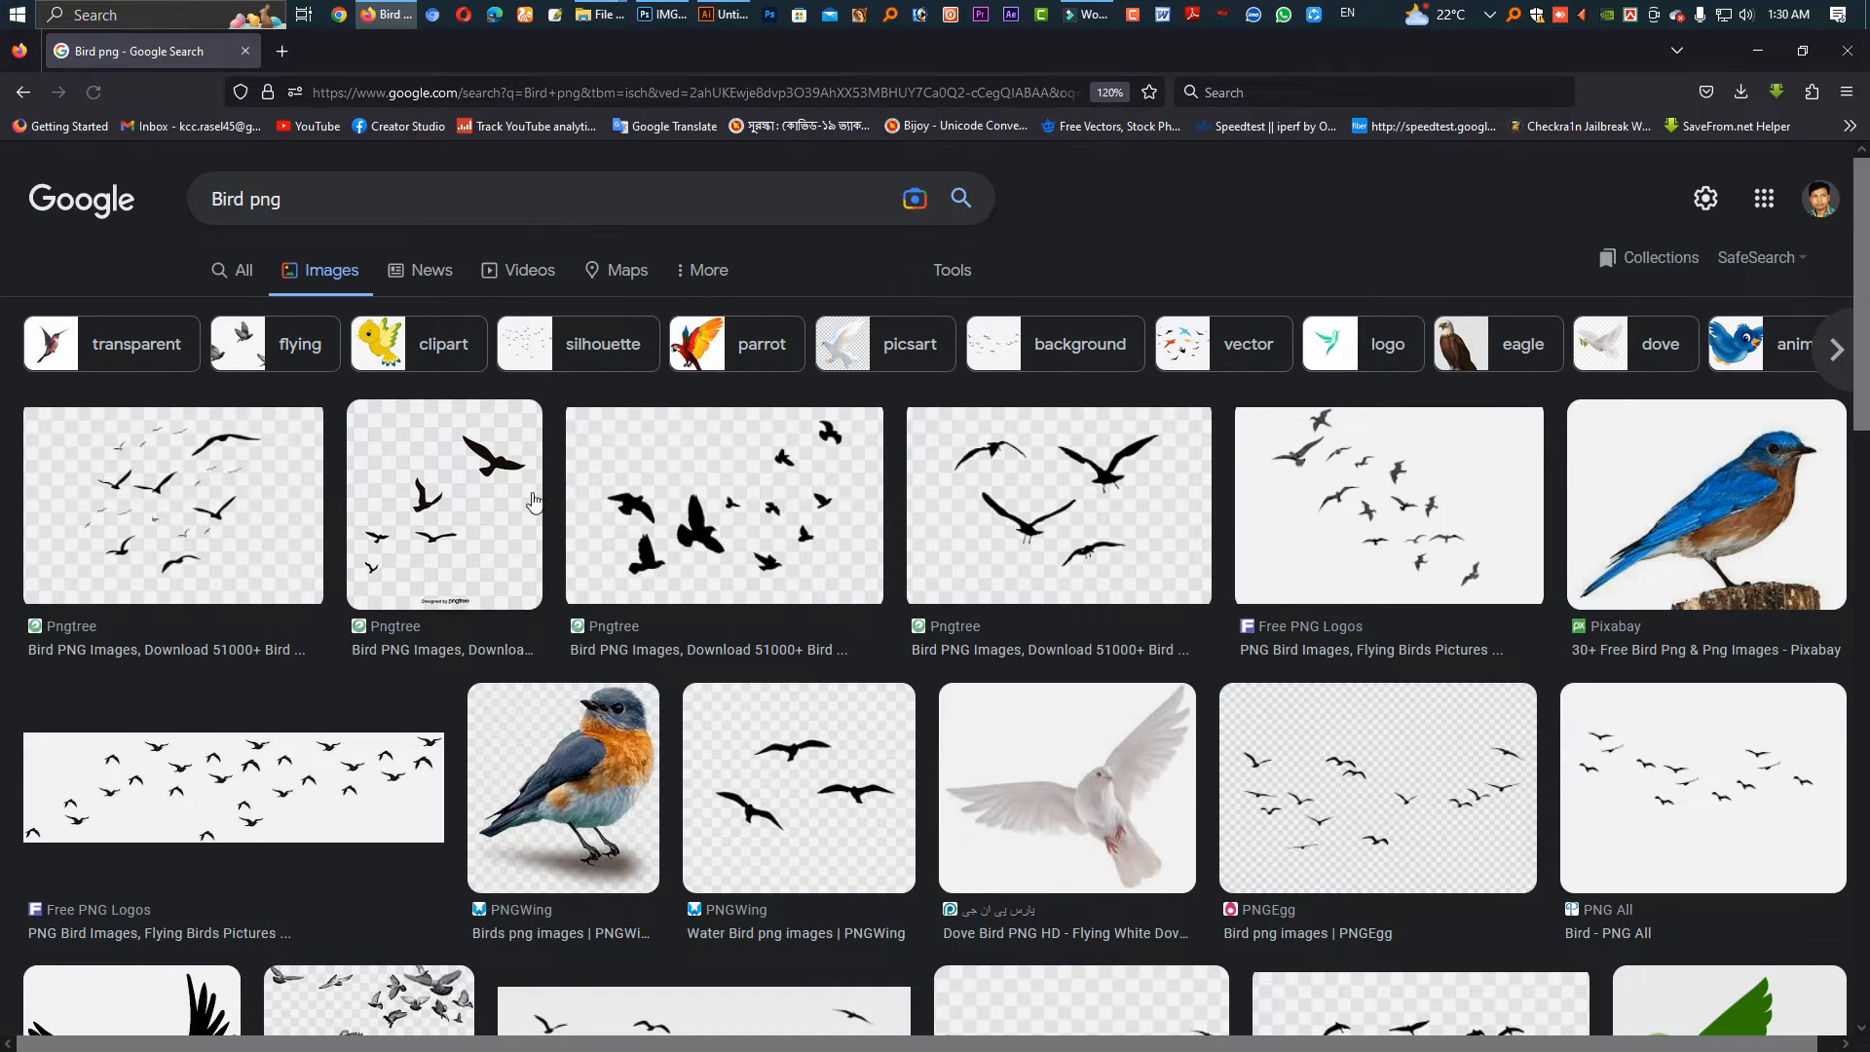
Compare the black flying-bird silhouettes in the image results and their related content, ending on PNG All's flock of flying birds.
left_click(791, 520)
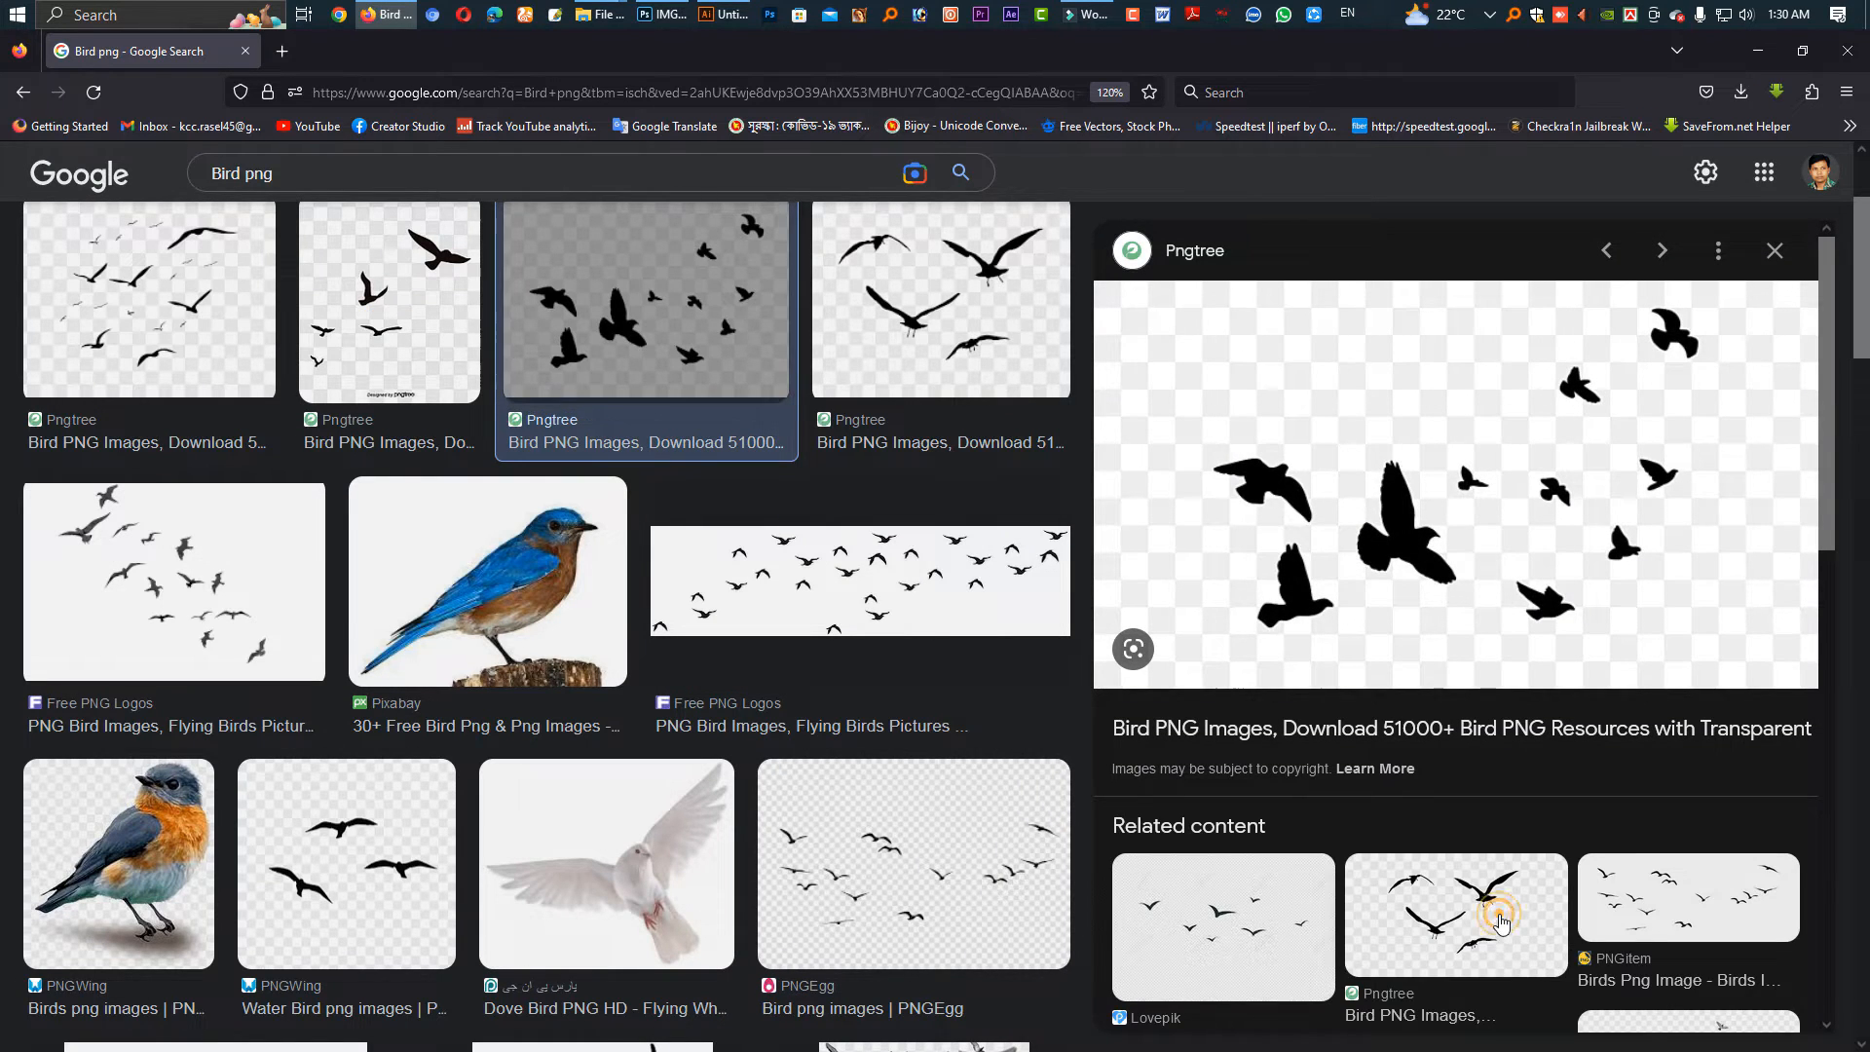
left_click(1491, 911)
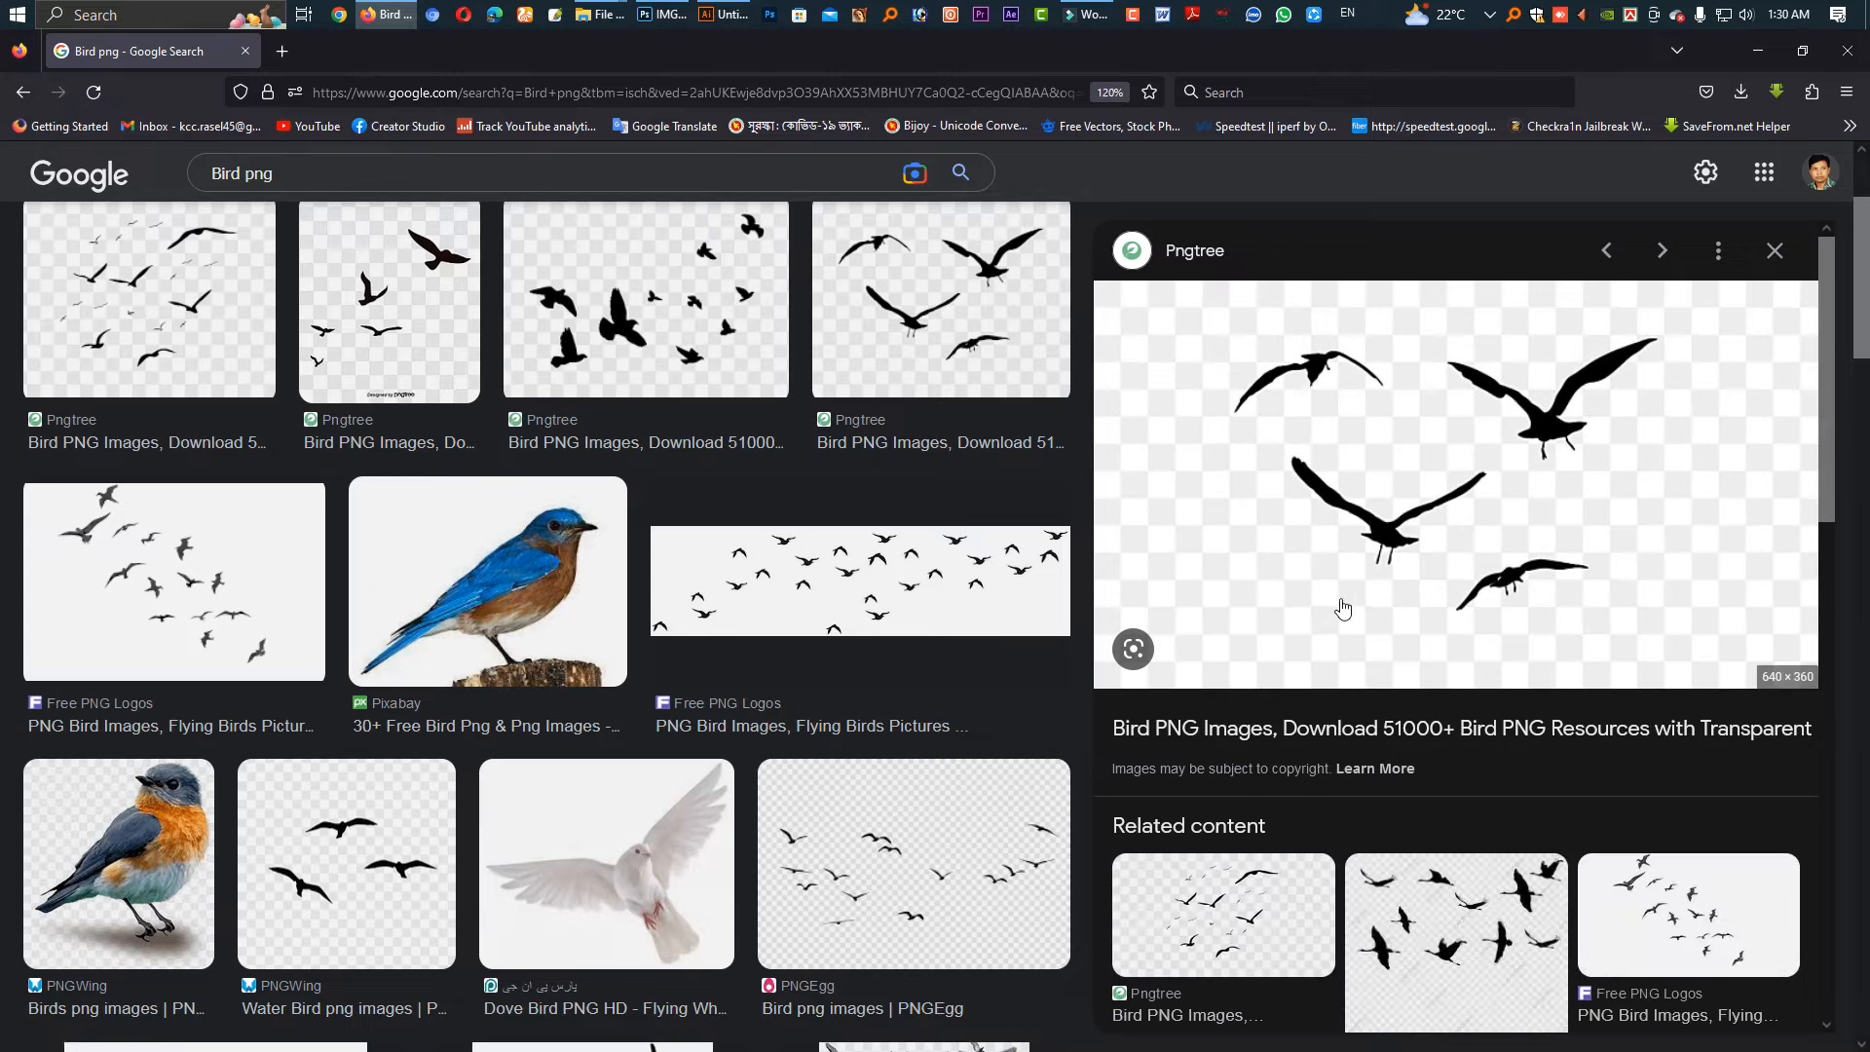
left_click(387, 315)
scroll(1388, 840, "down", 1)
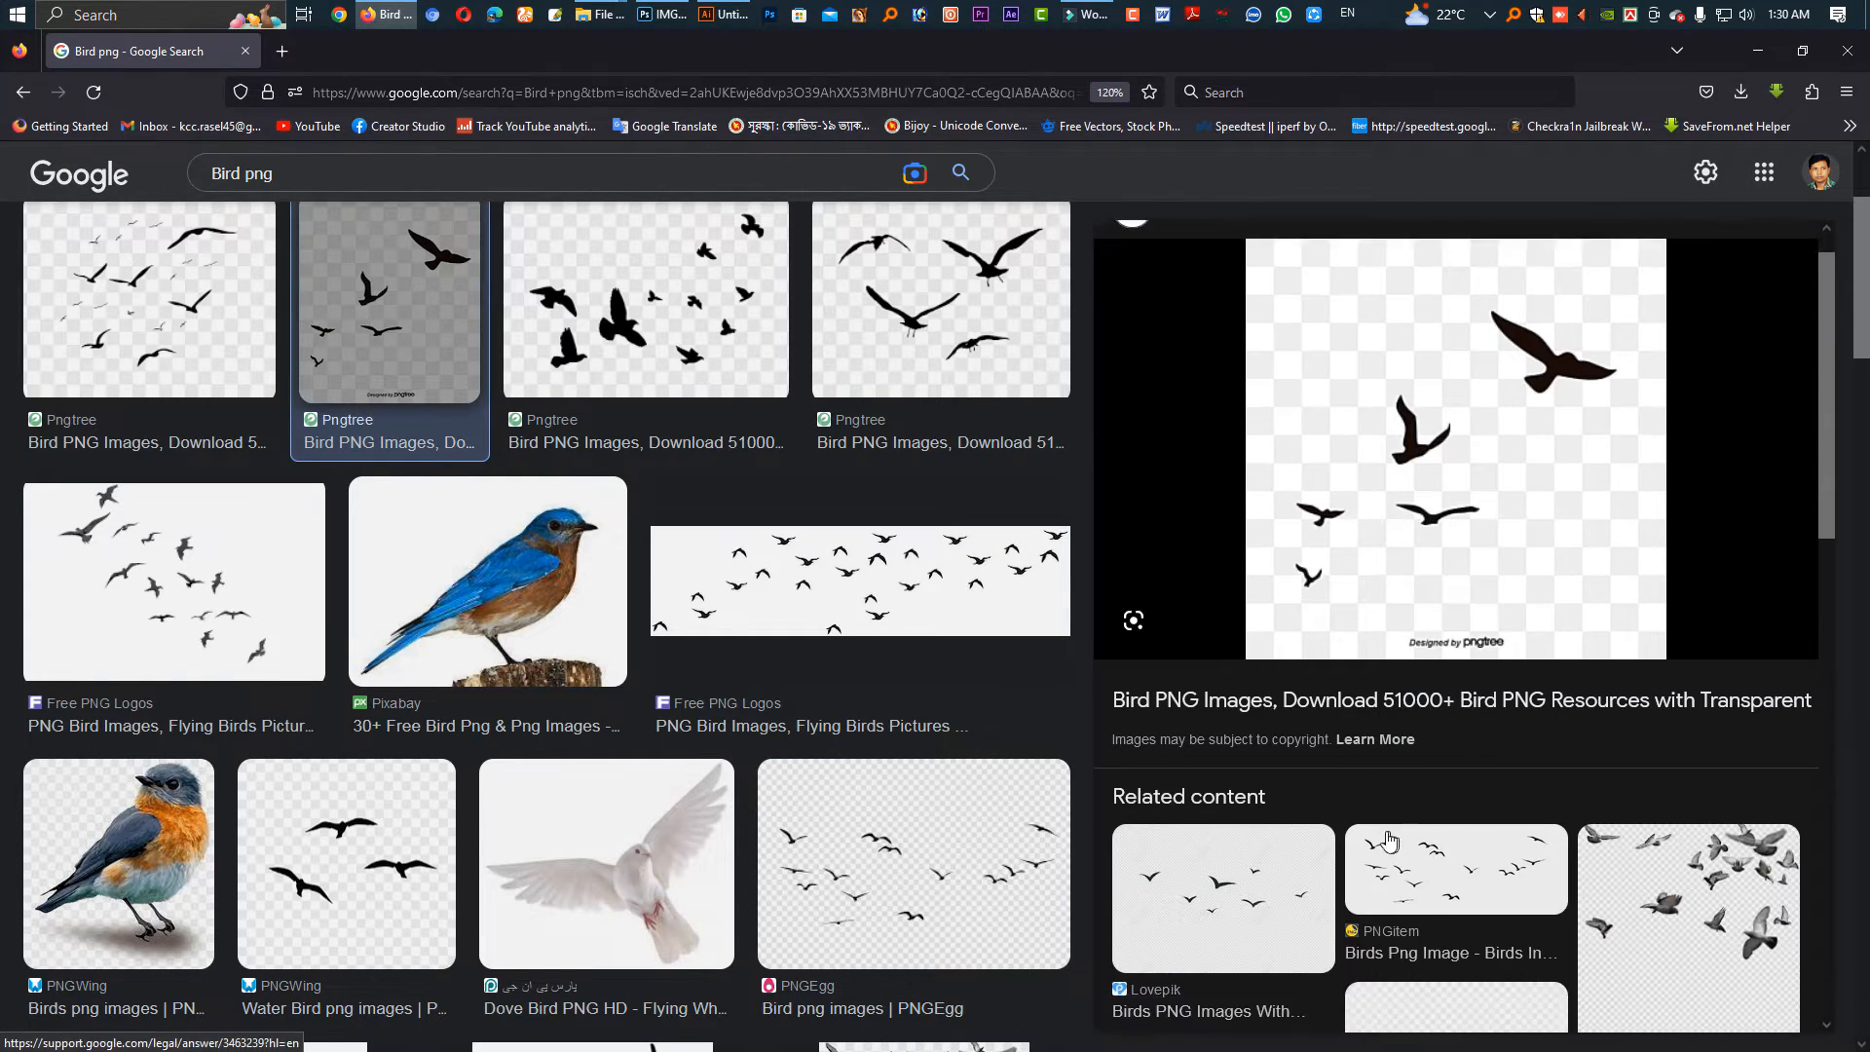
left_click(1226, 881)
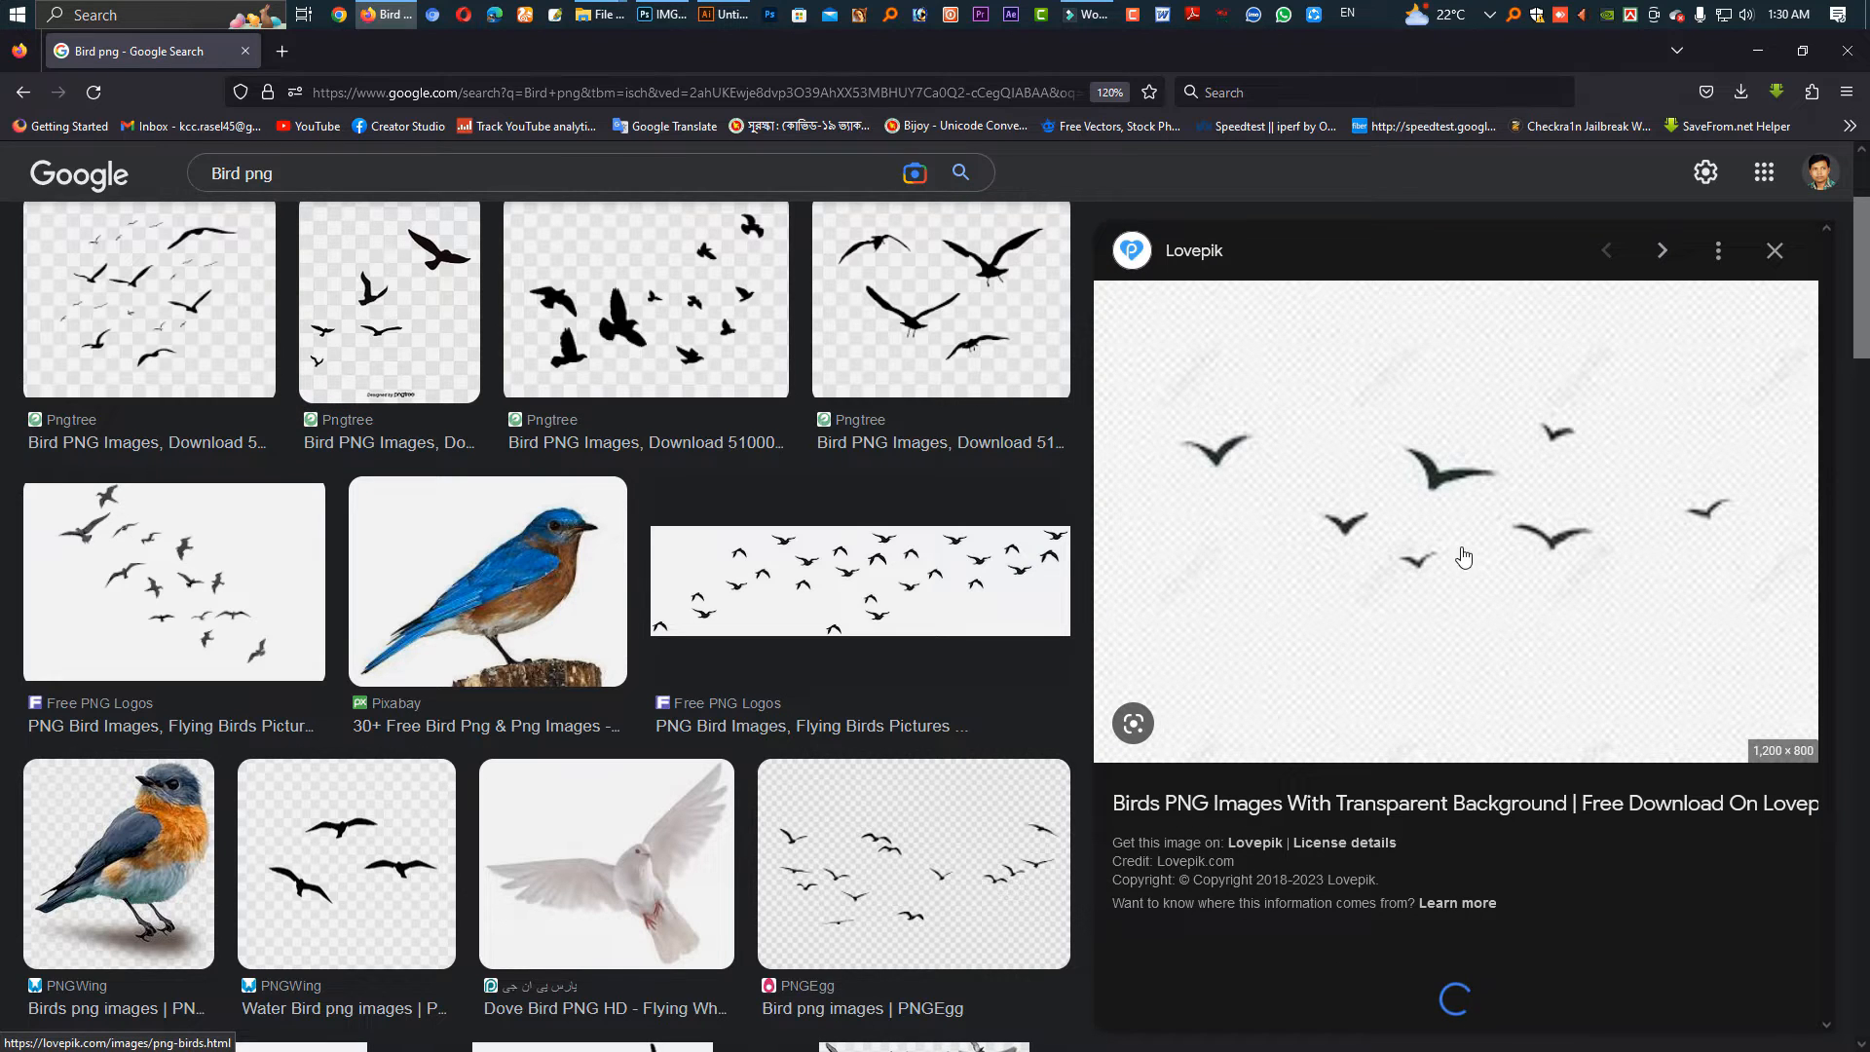
scroll(1208, 681, "down", 5)
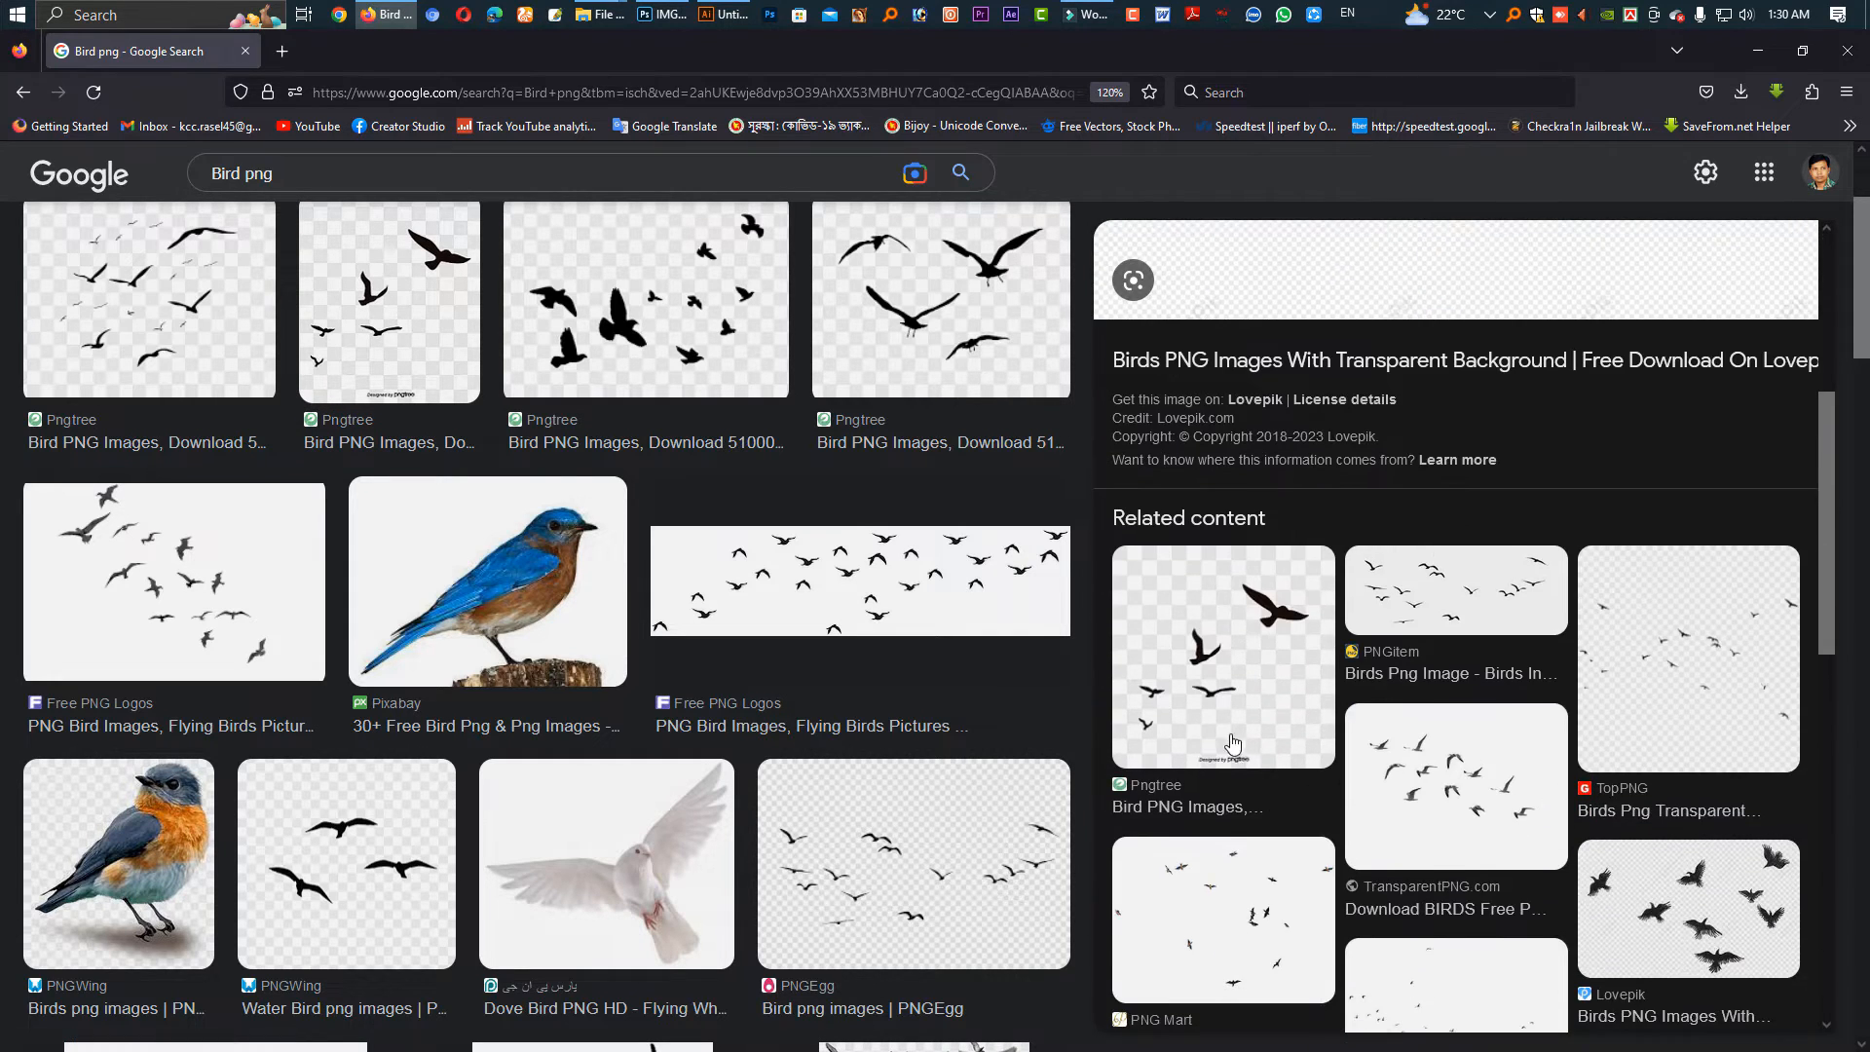
scroll(1232, 743, "down", 2)
scroll(556, 680, "down", 3)
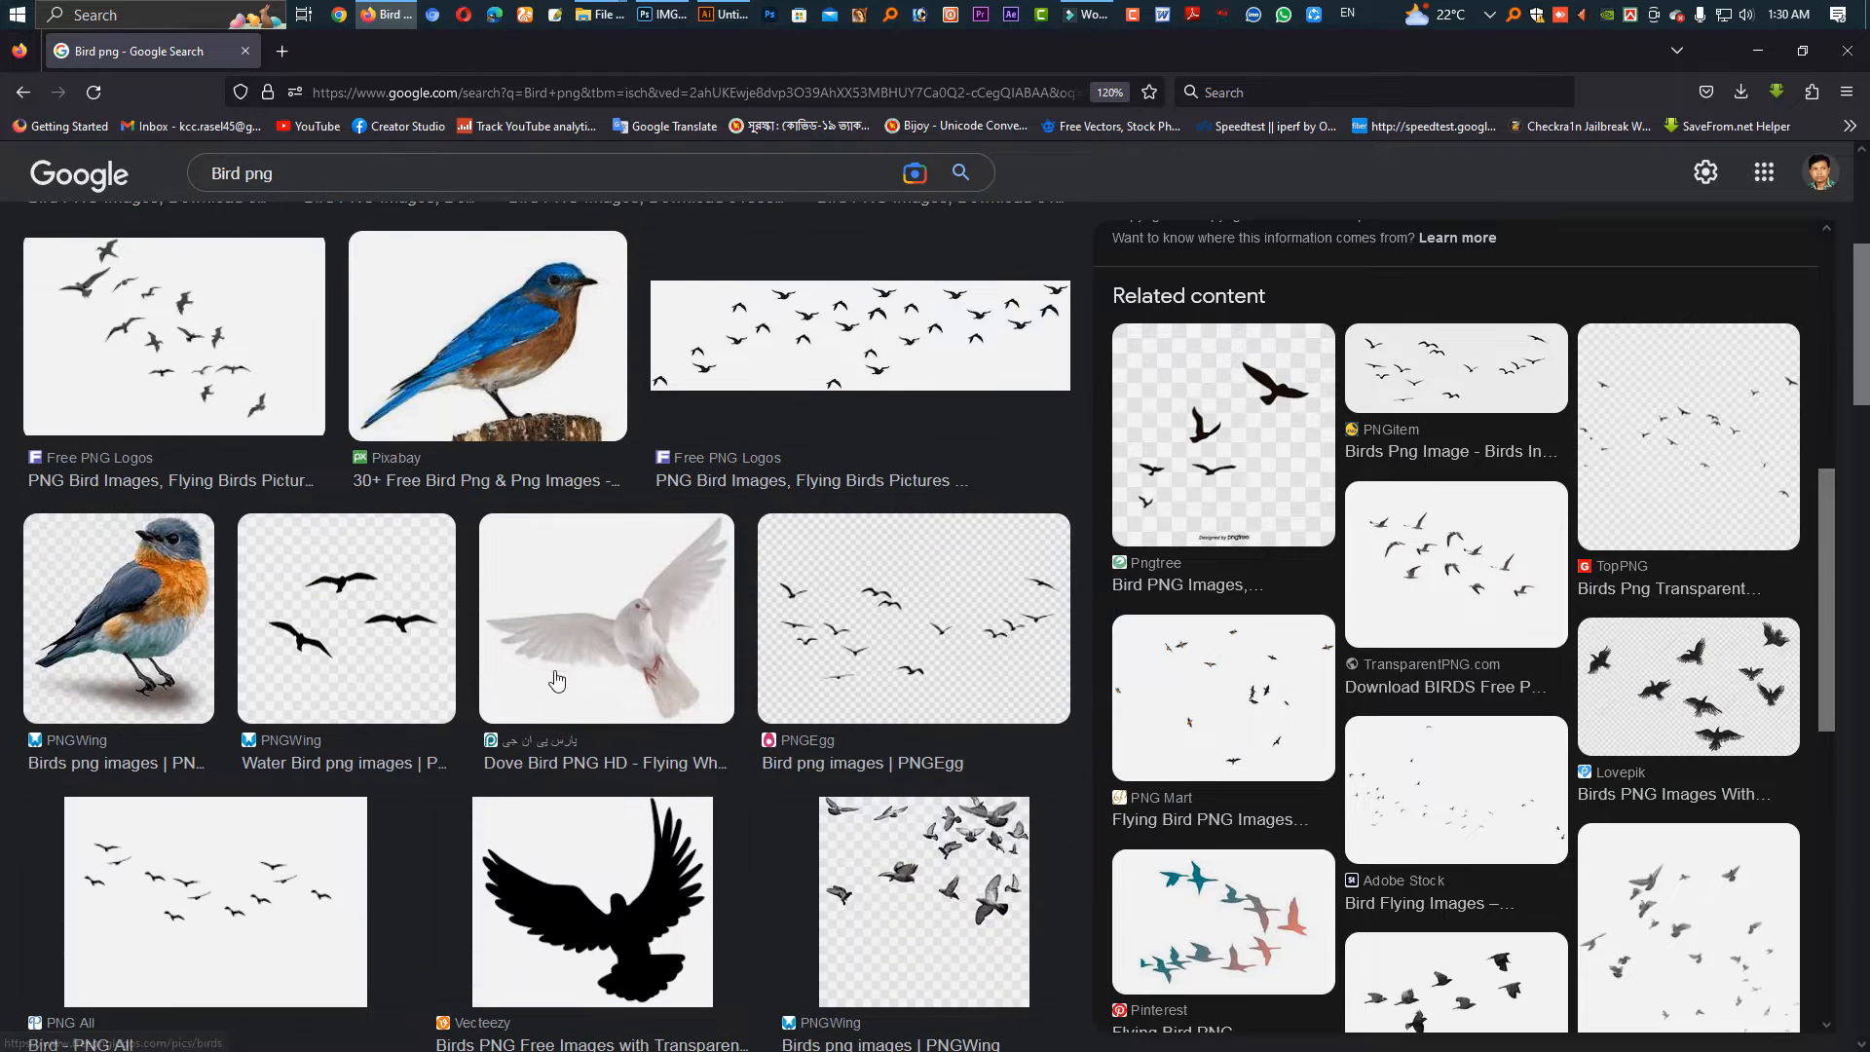
left_click(370, 627)
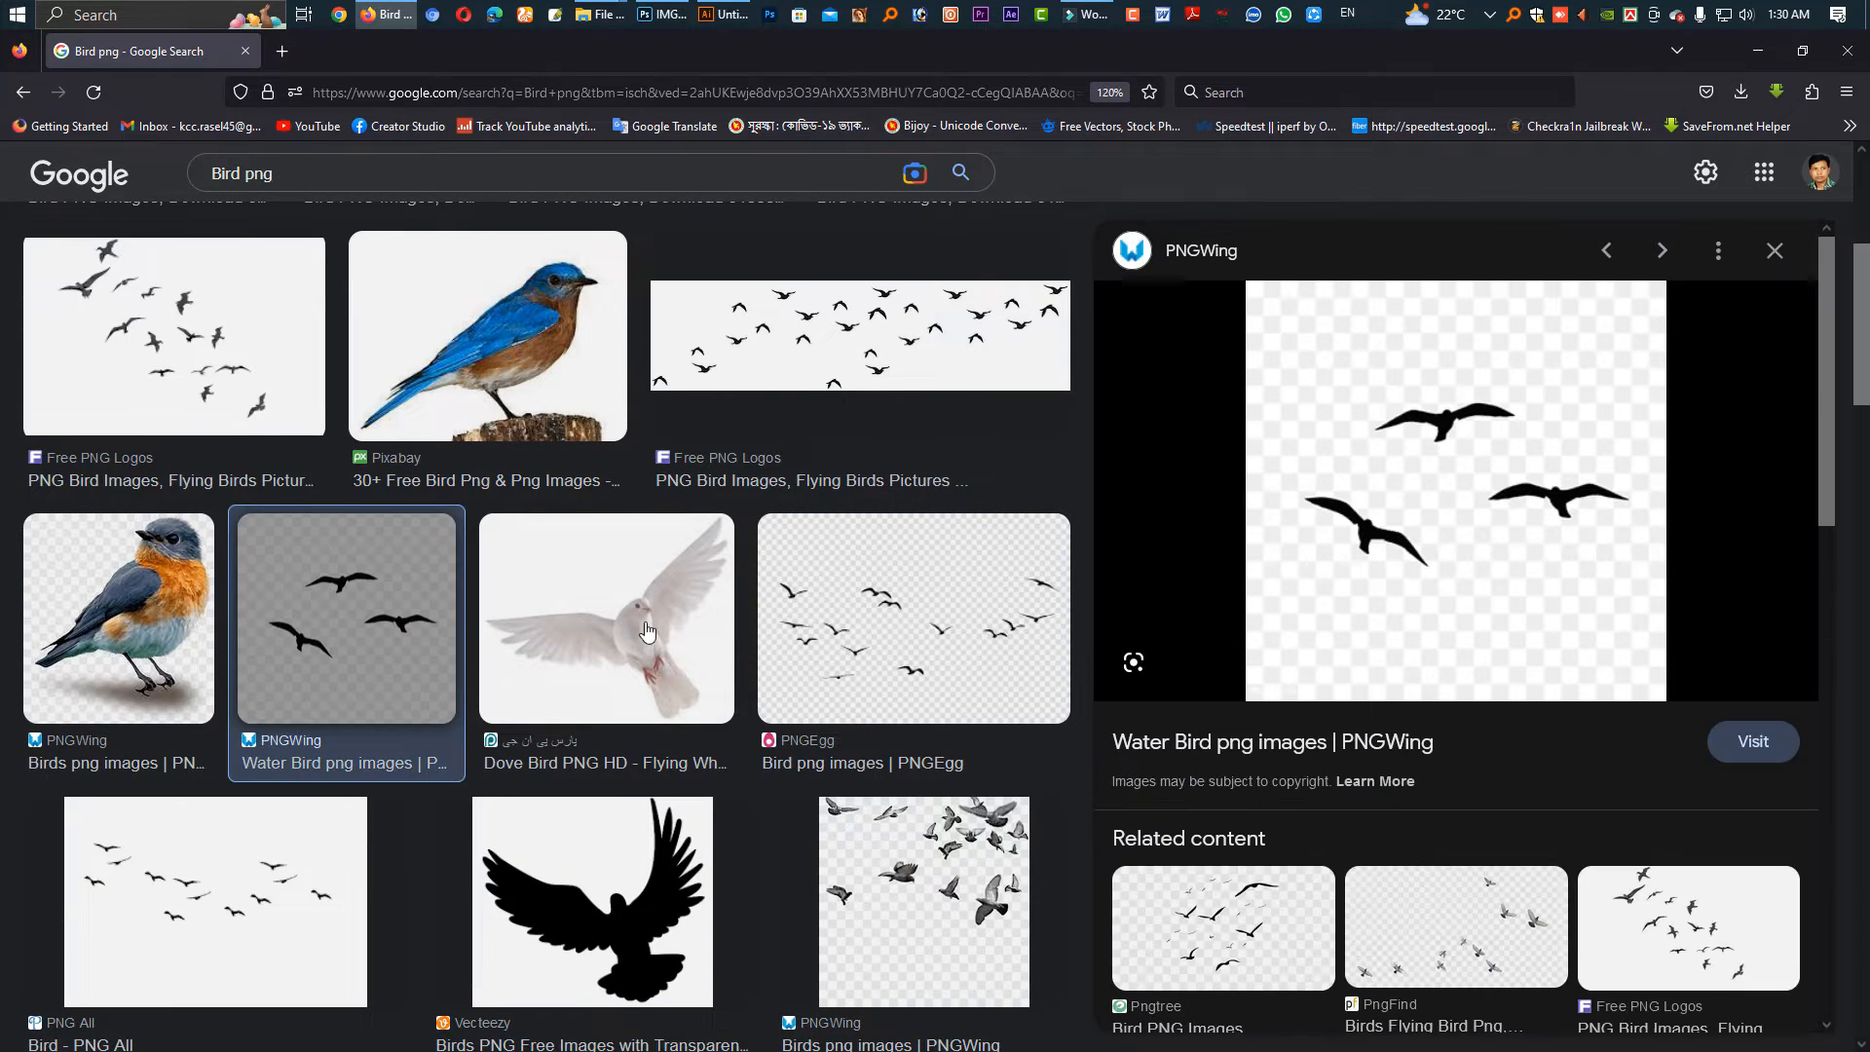
scroll(331, 779, "down", 5)
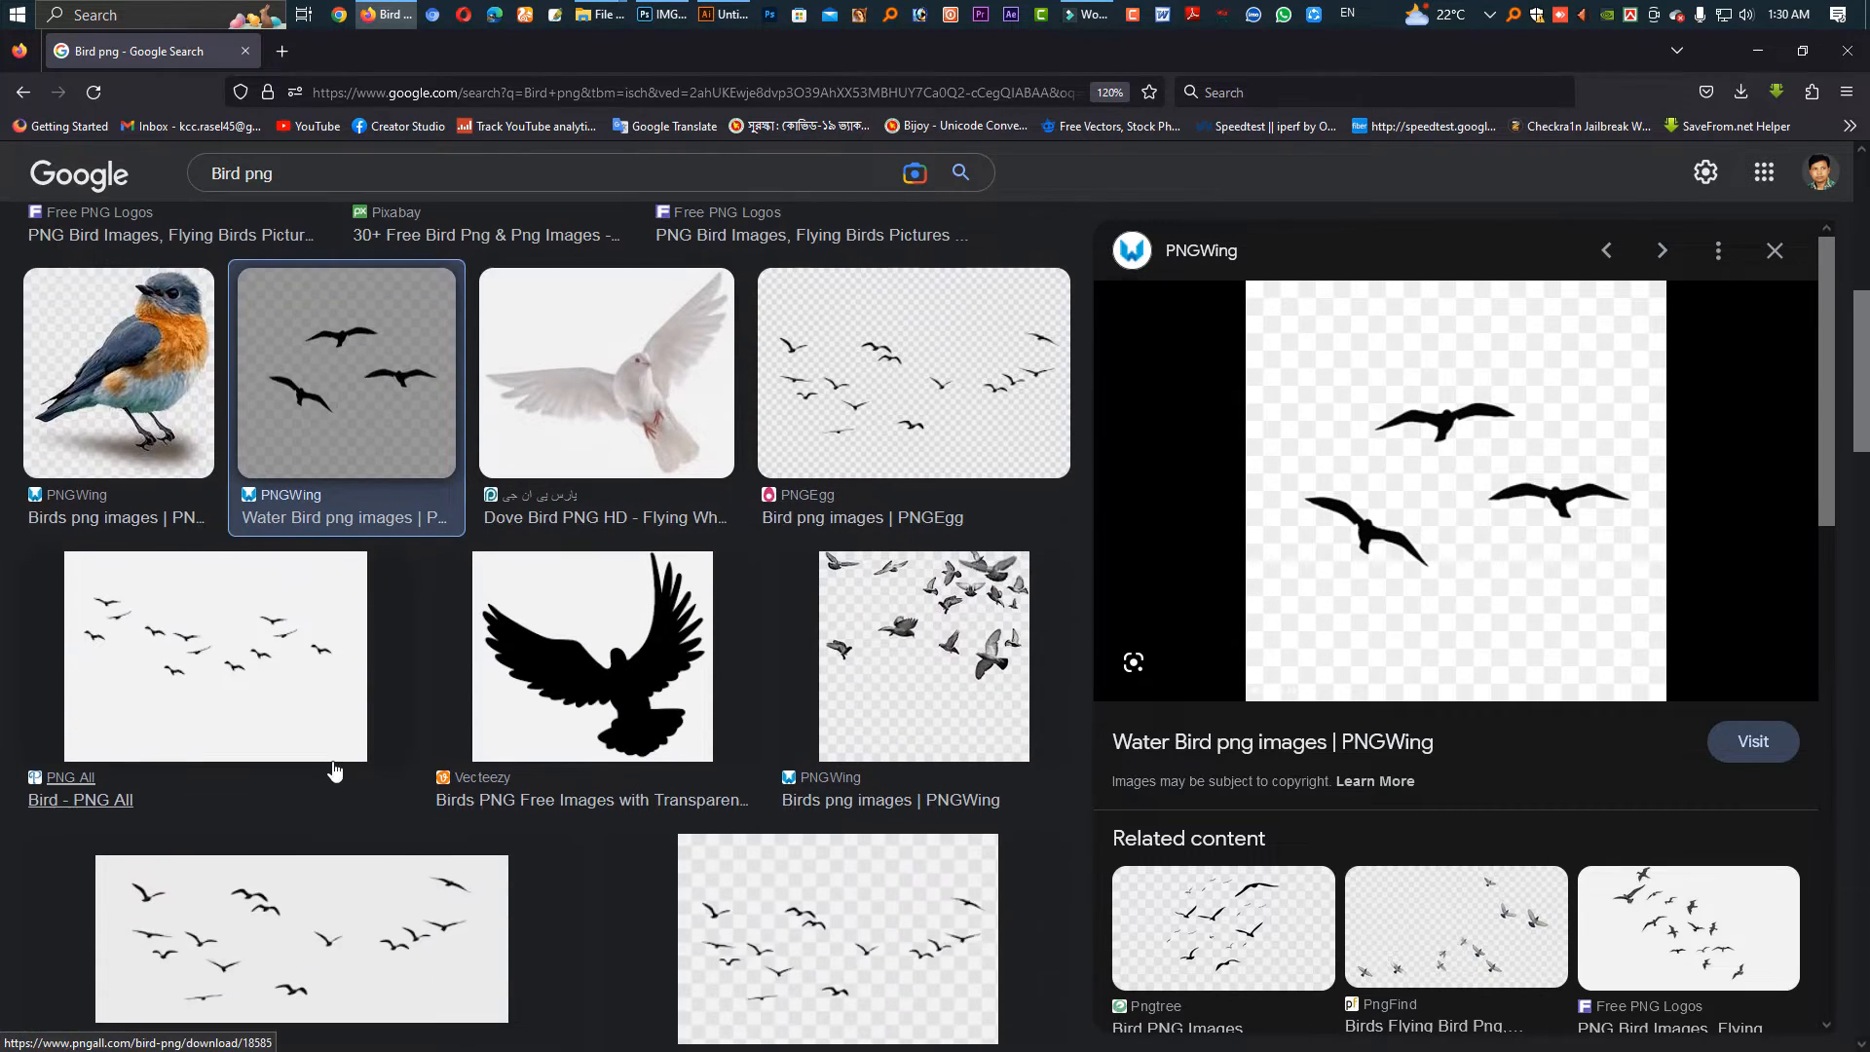
scroll(378, 404, "down", 1)
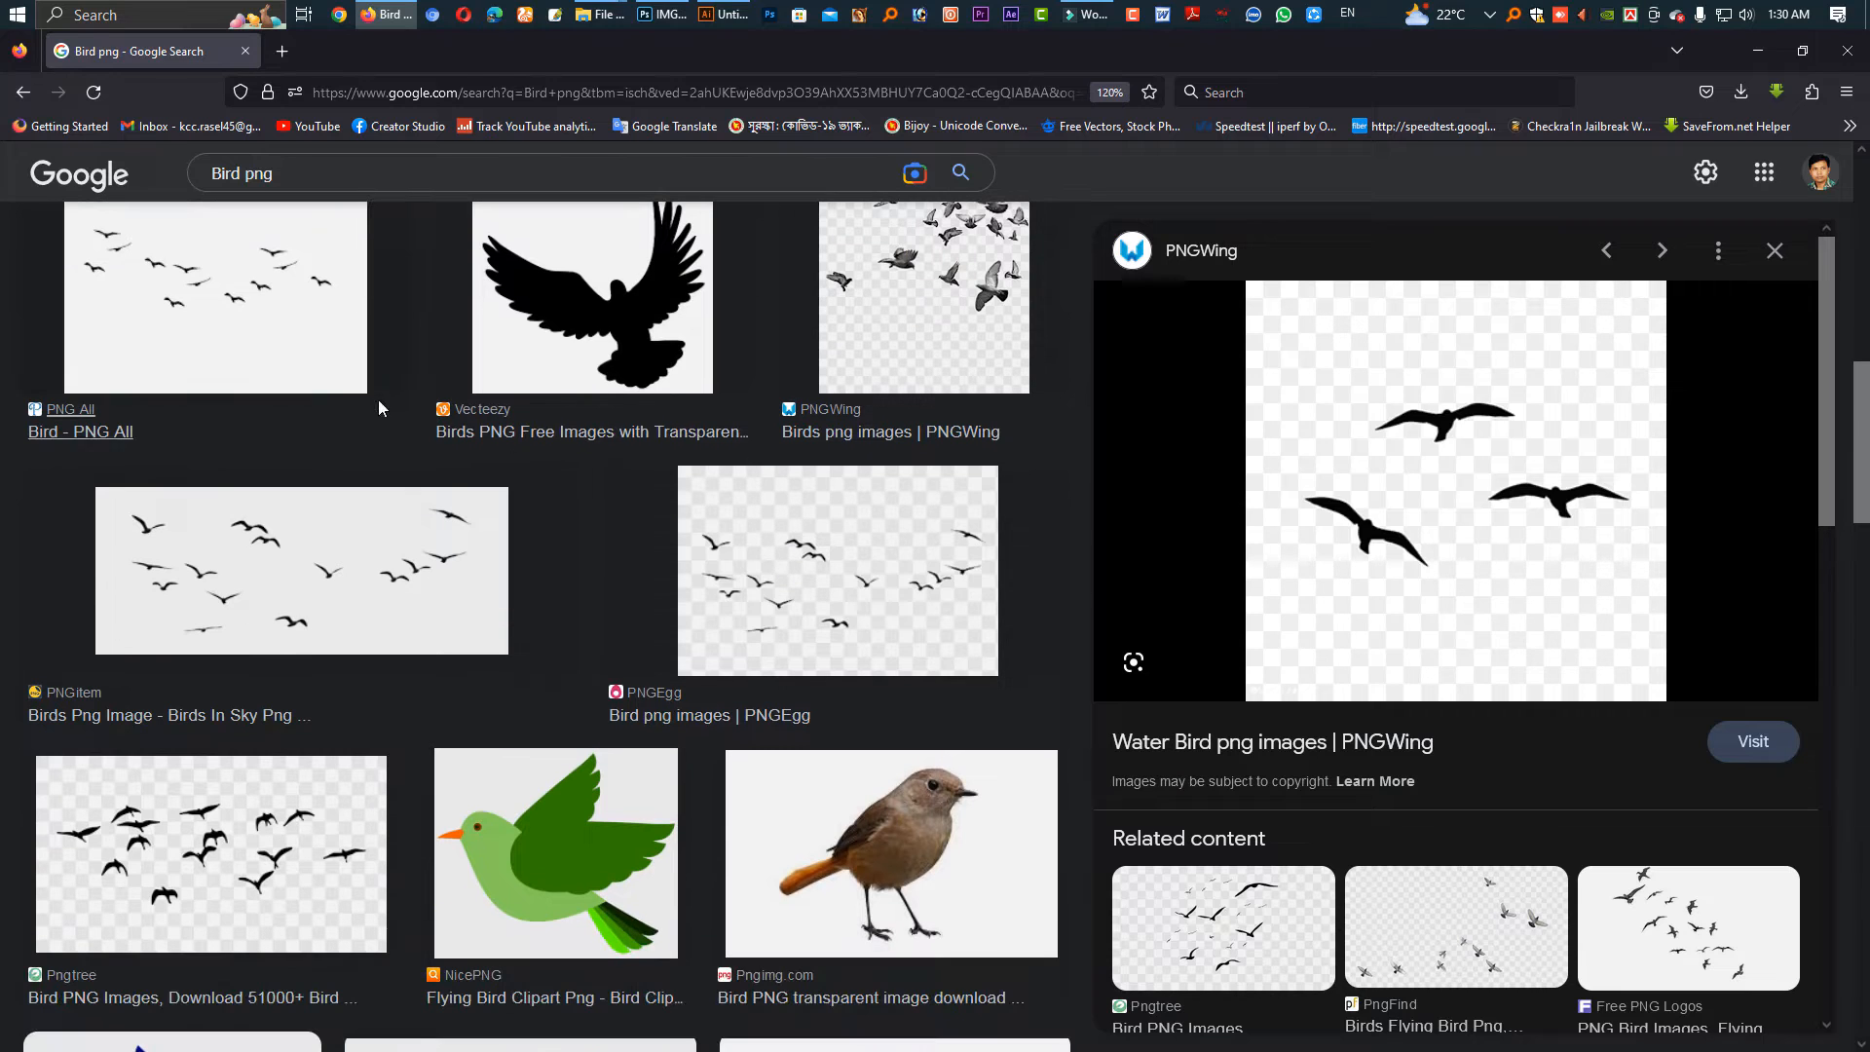
scroll(287, 822, "down", 2)
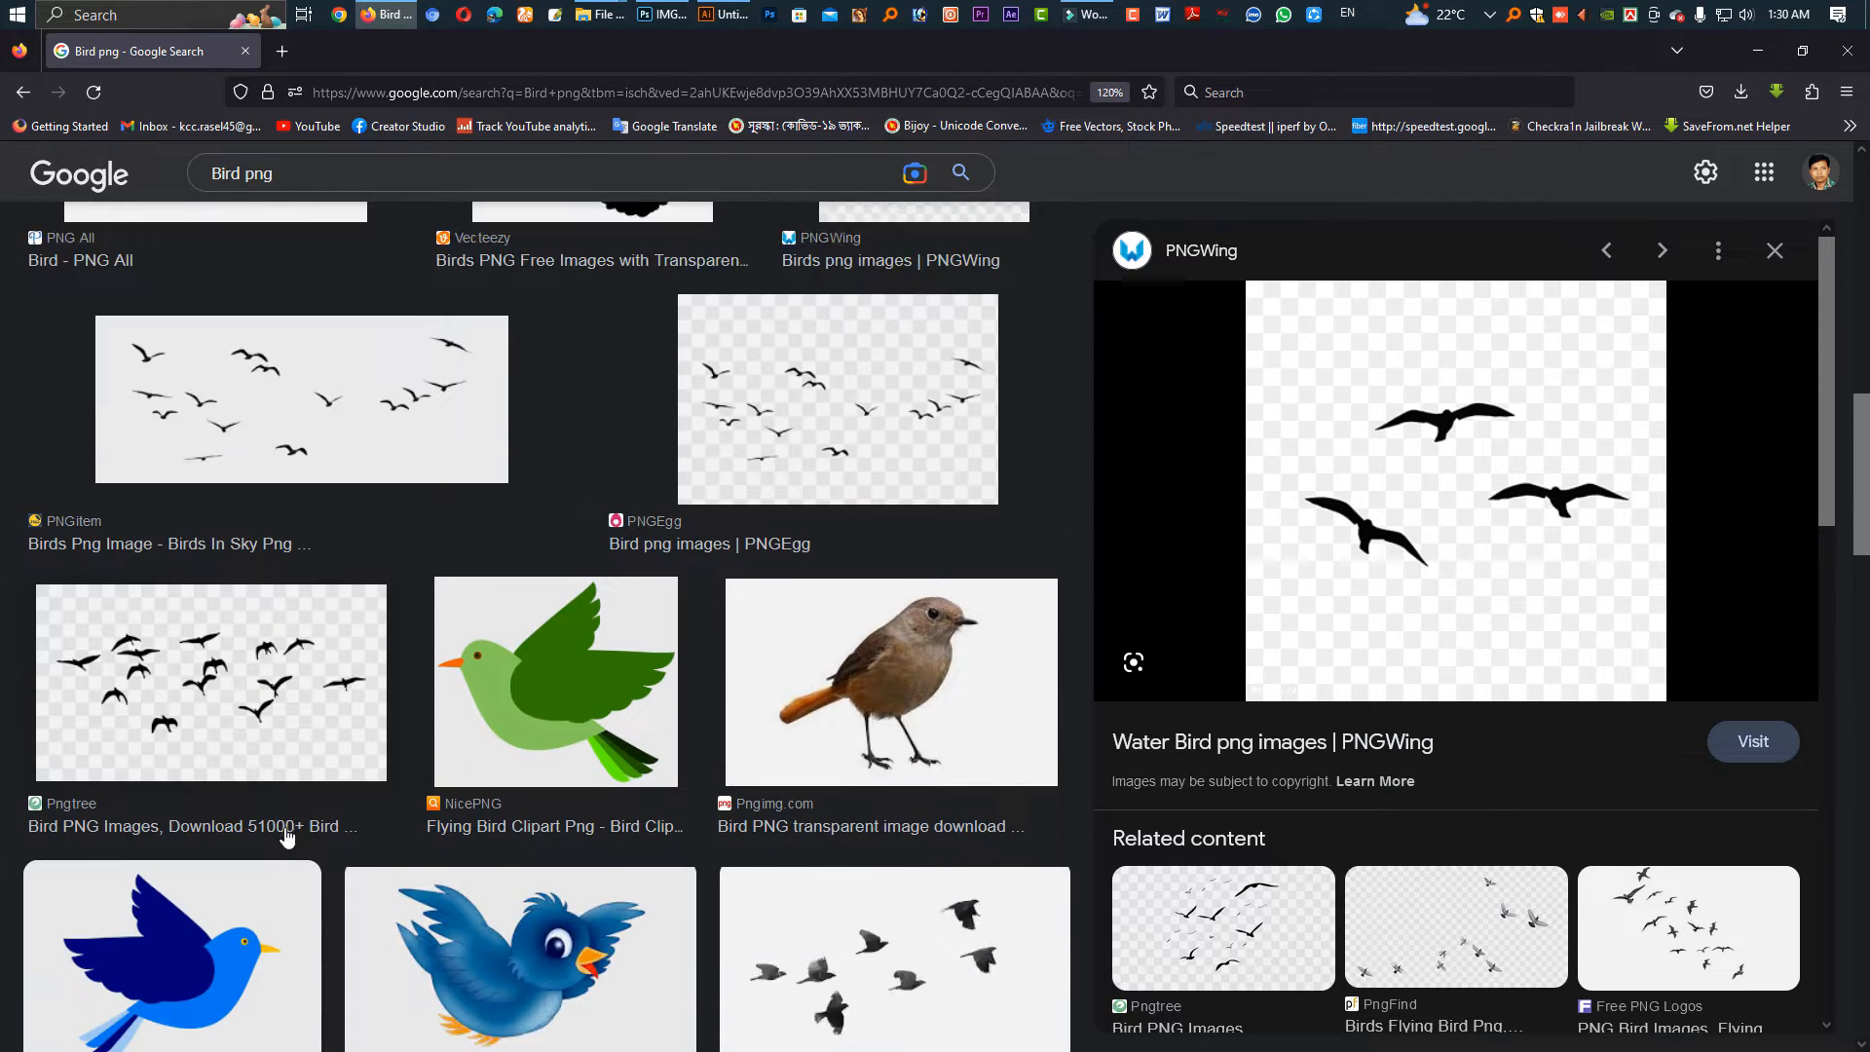
left_click(203, 616)
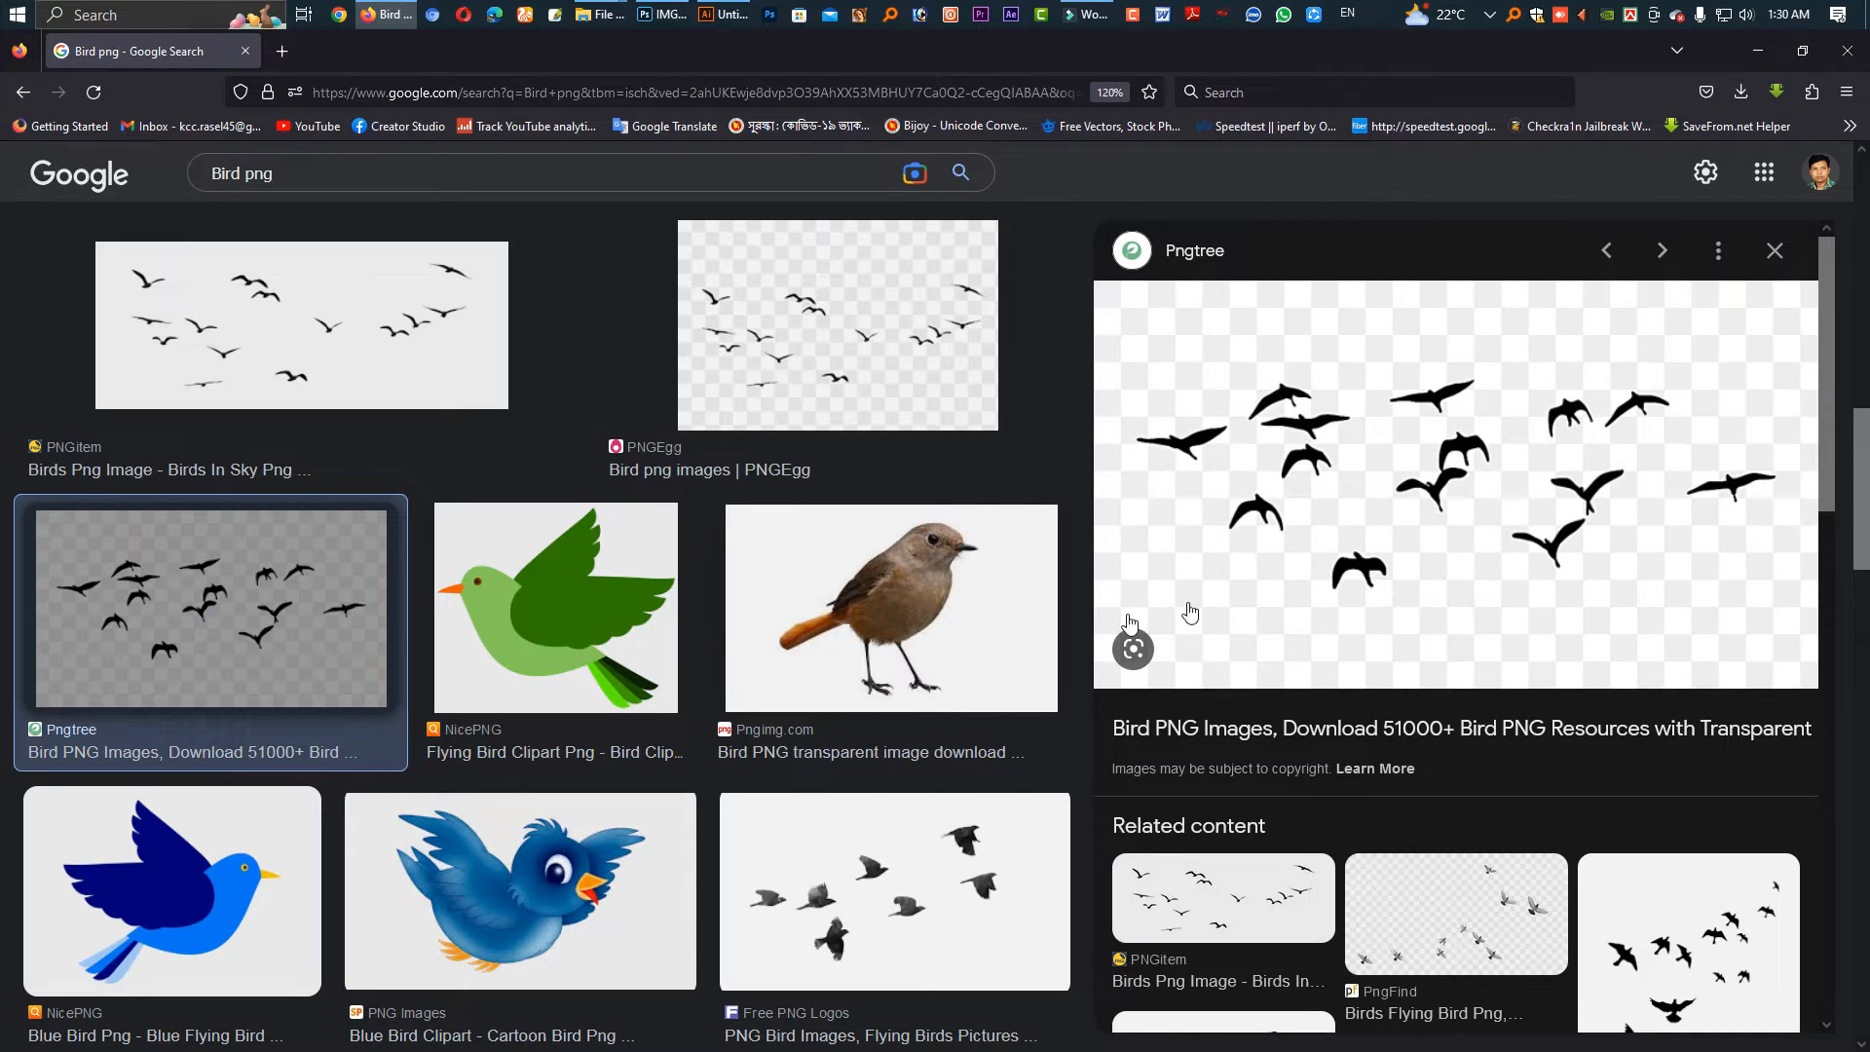
scroll(1415, 512, "down", 2)
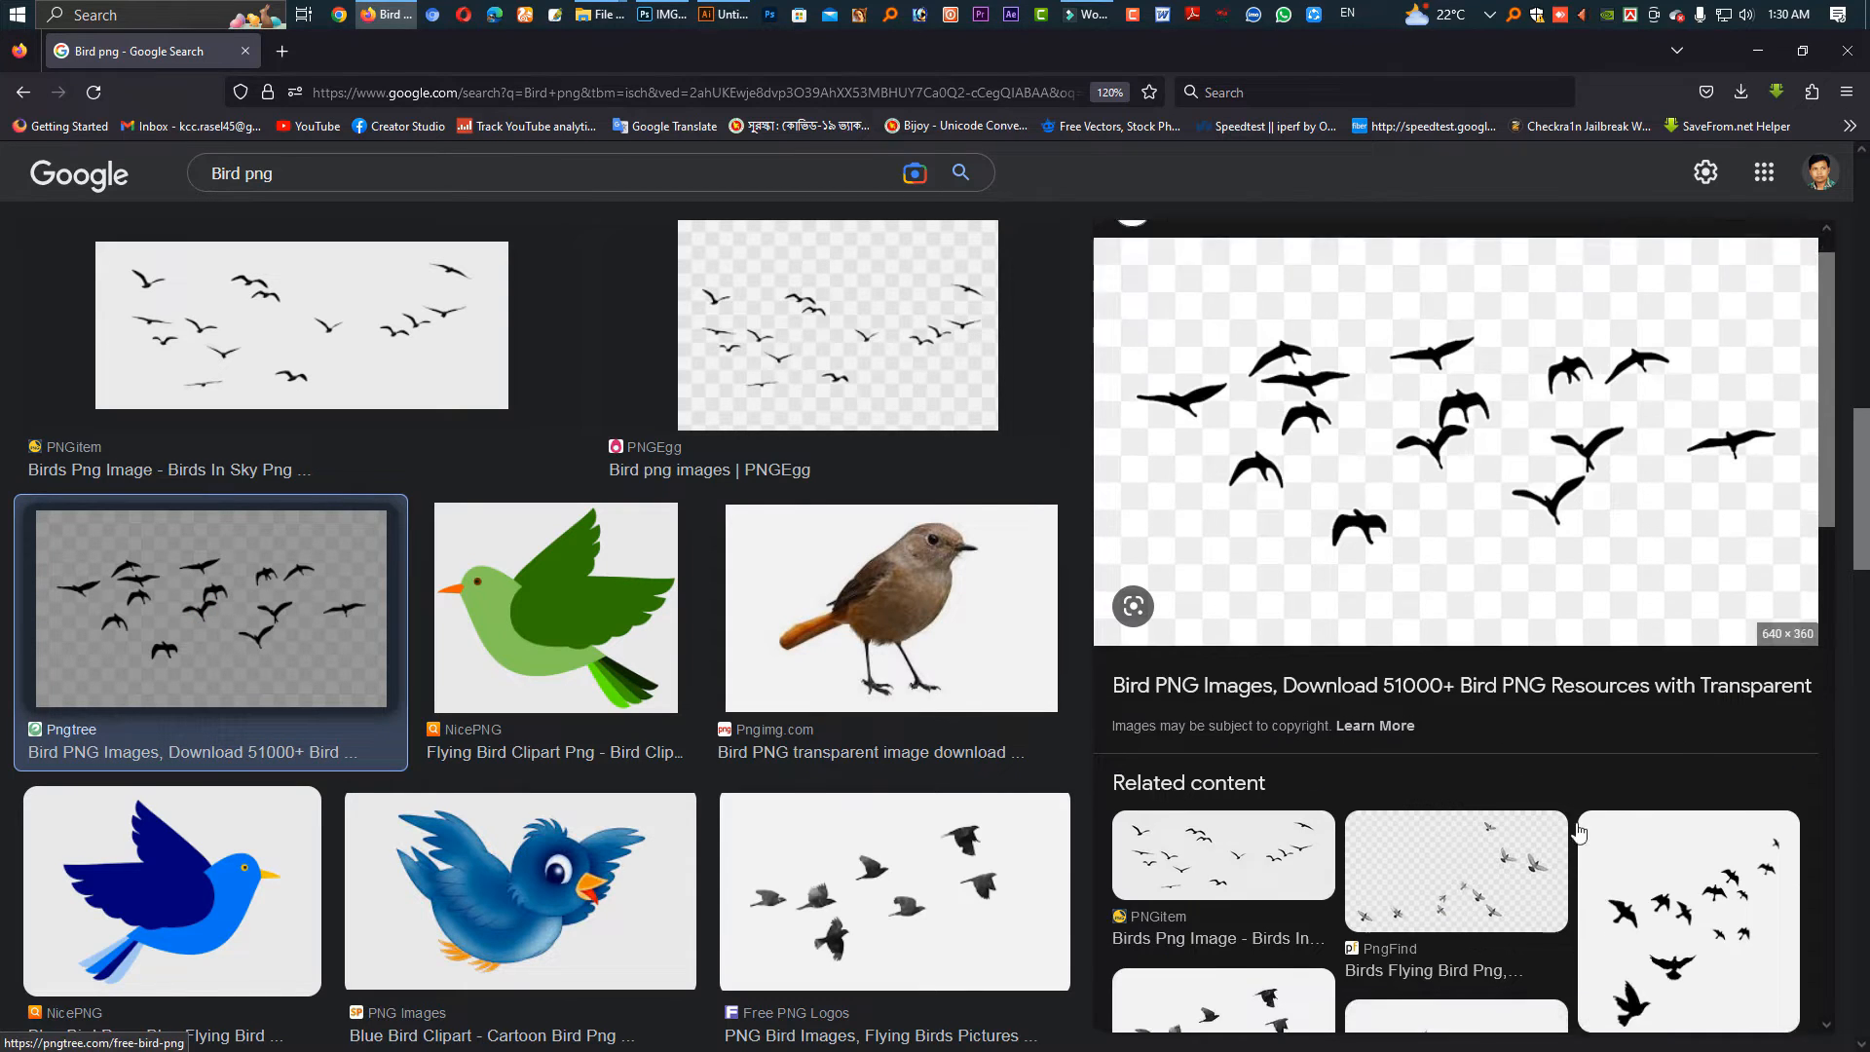
left_click(1673, 880)
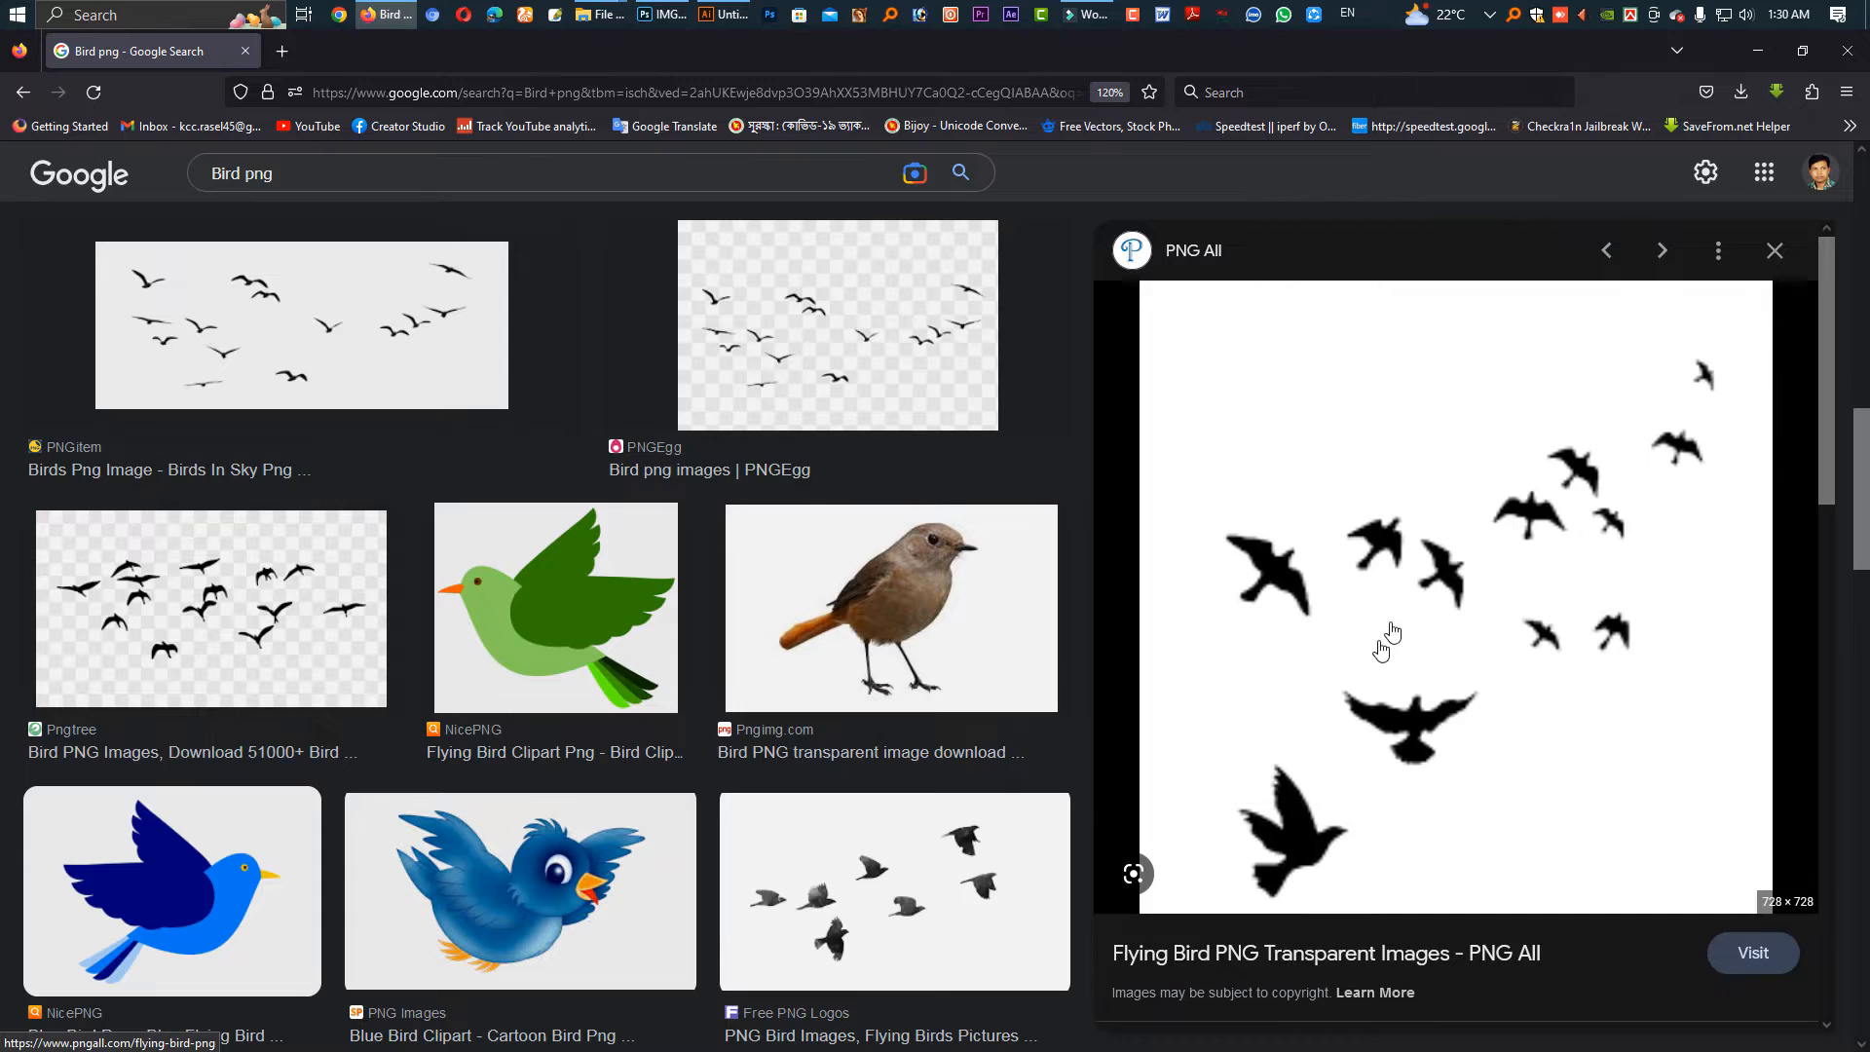
right_click(1401, 715)
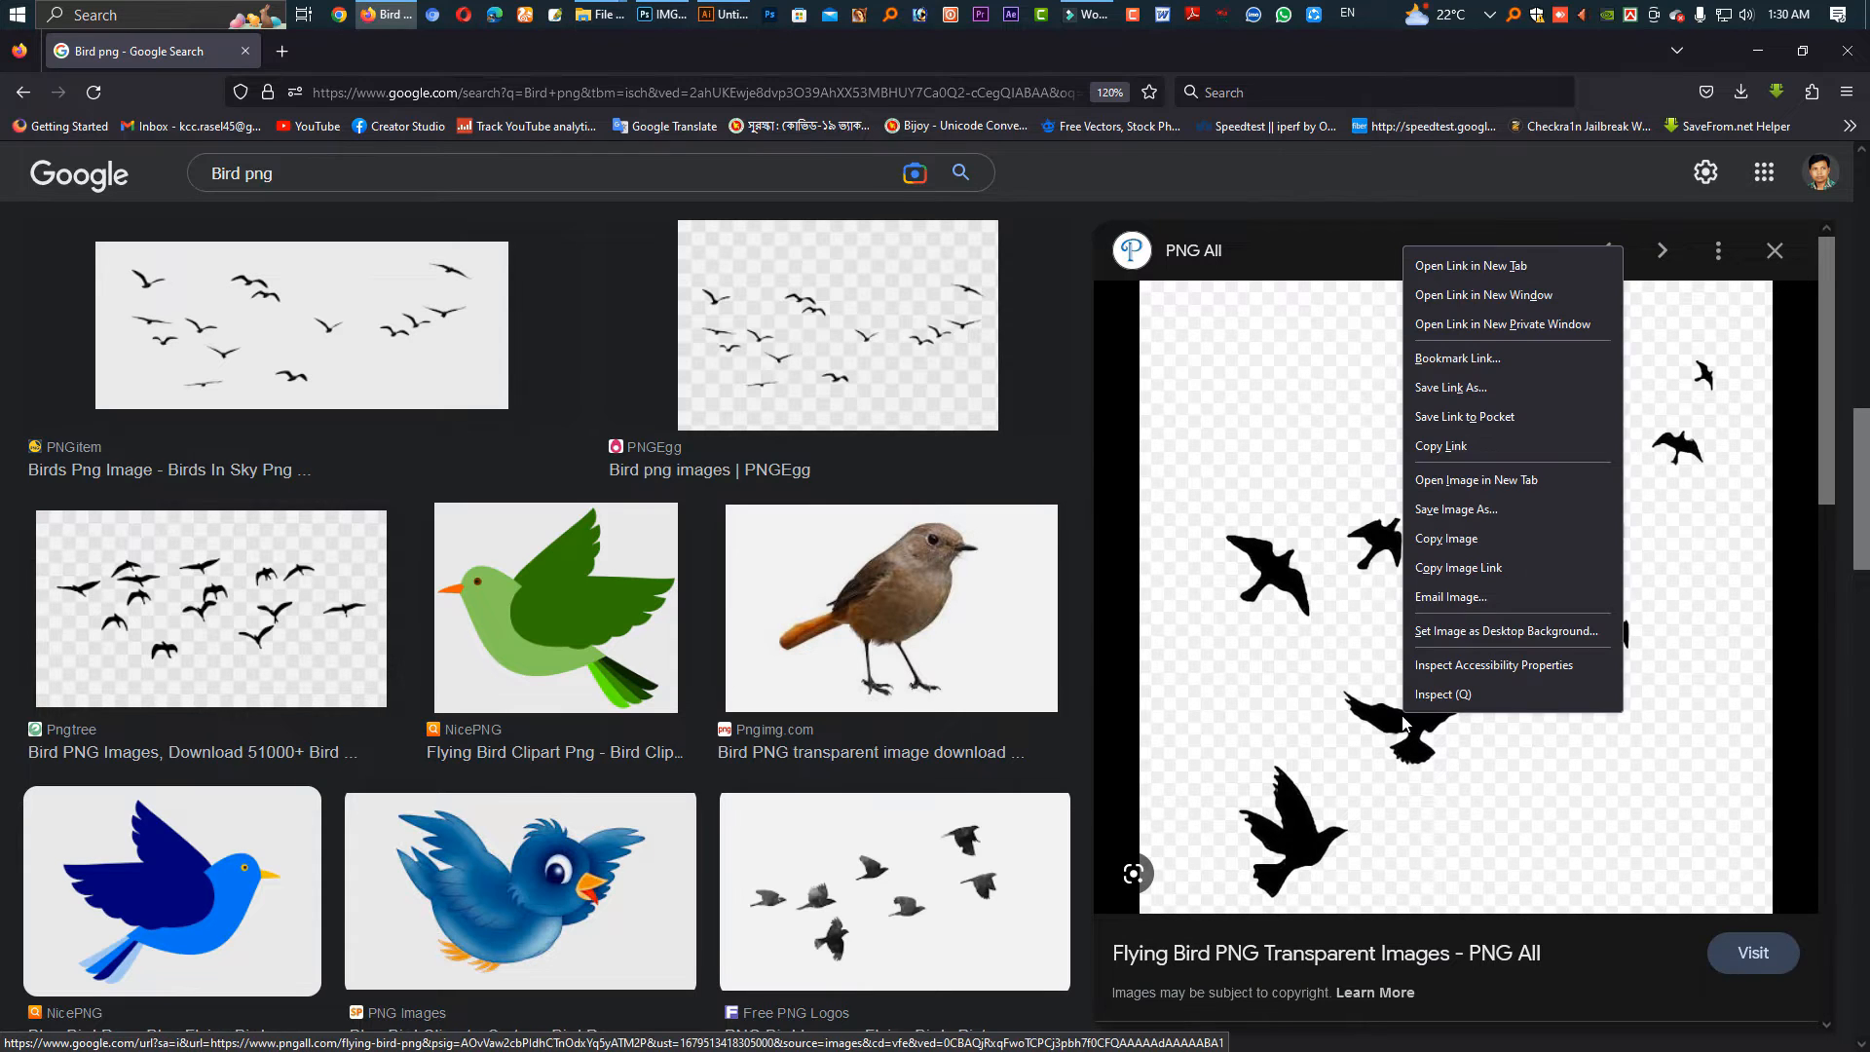
left_click(1451, 542)
left_click(670, 14)
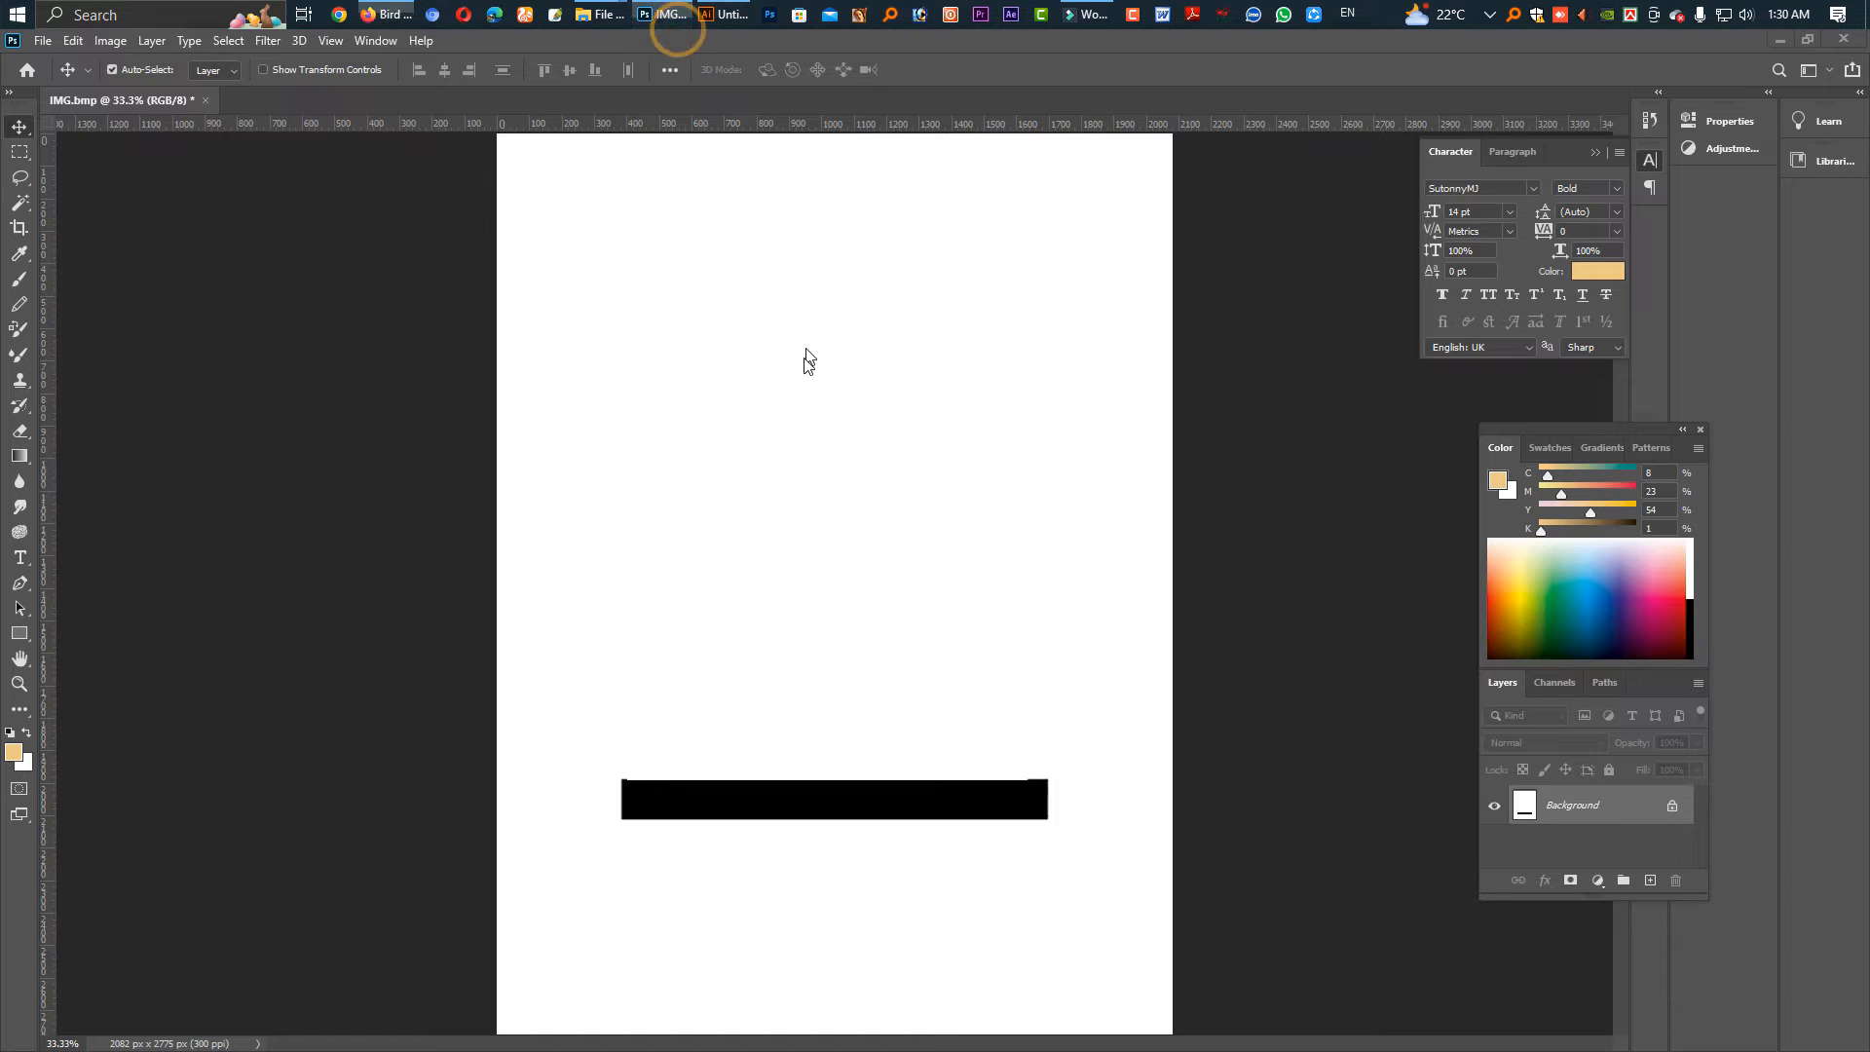
left_click(387, 14)
Save the PNG All flock image to Desktop (L:) as Flock-Of-Flying-Bird-PNG-Free-Image.png.
right_click(1325, 699)
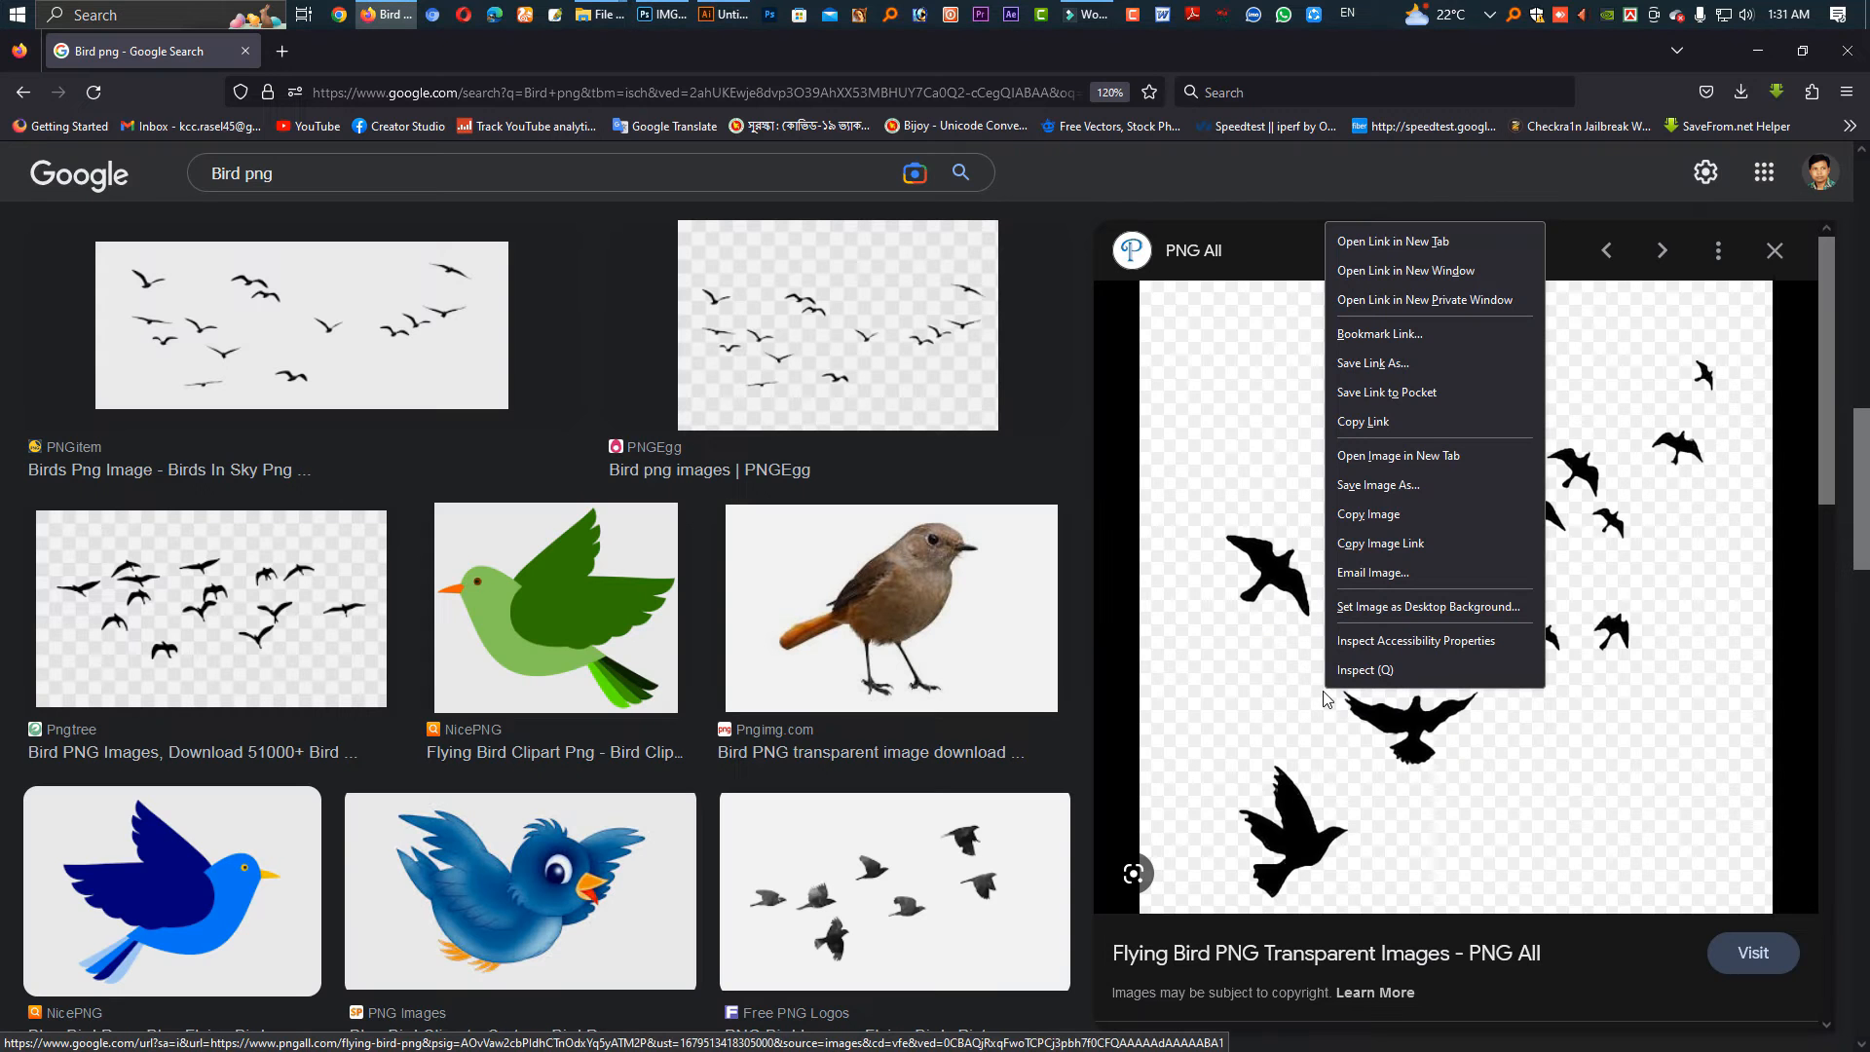
left_click(1378, 484)
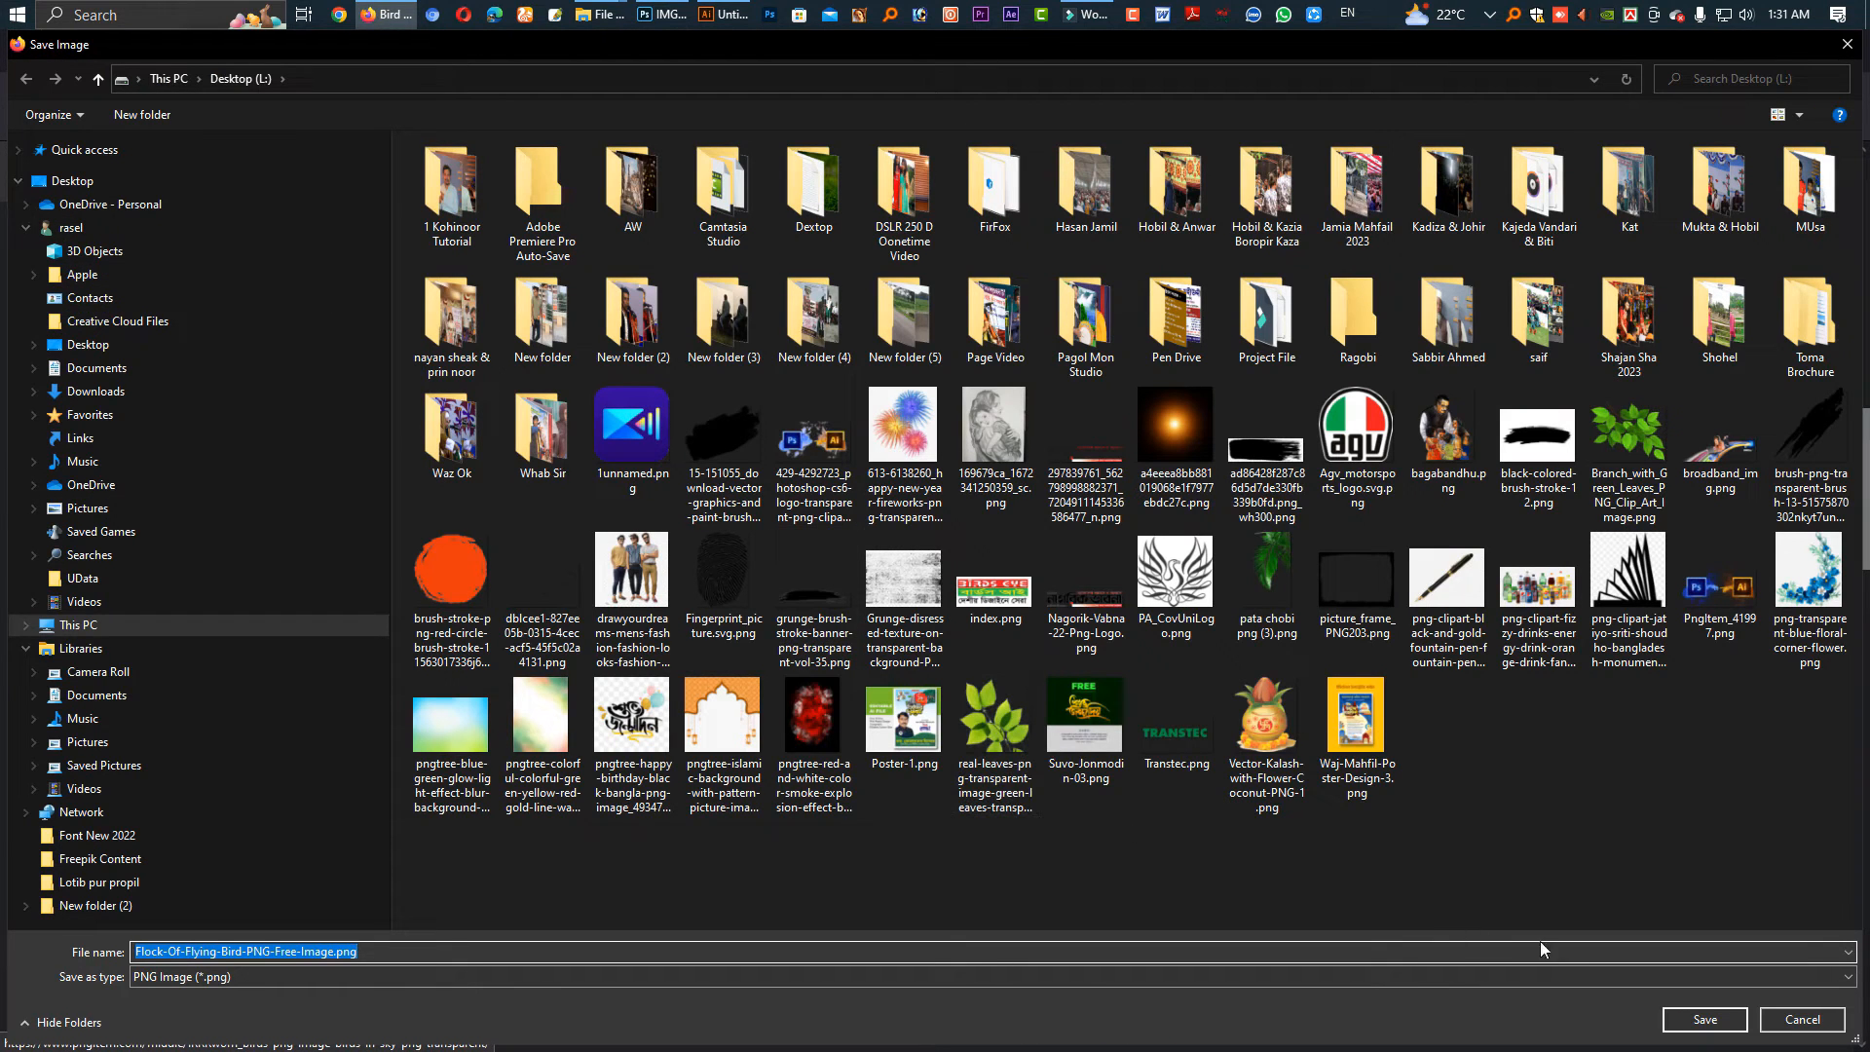
left_click(1685, 1021)
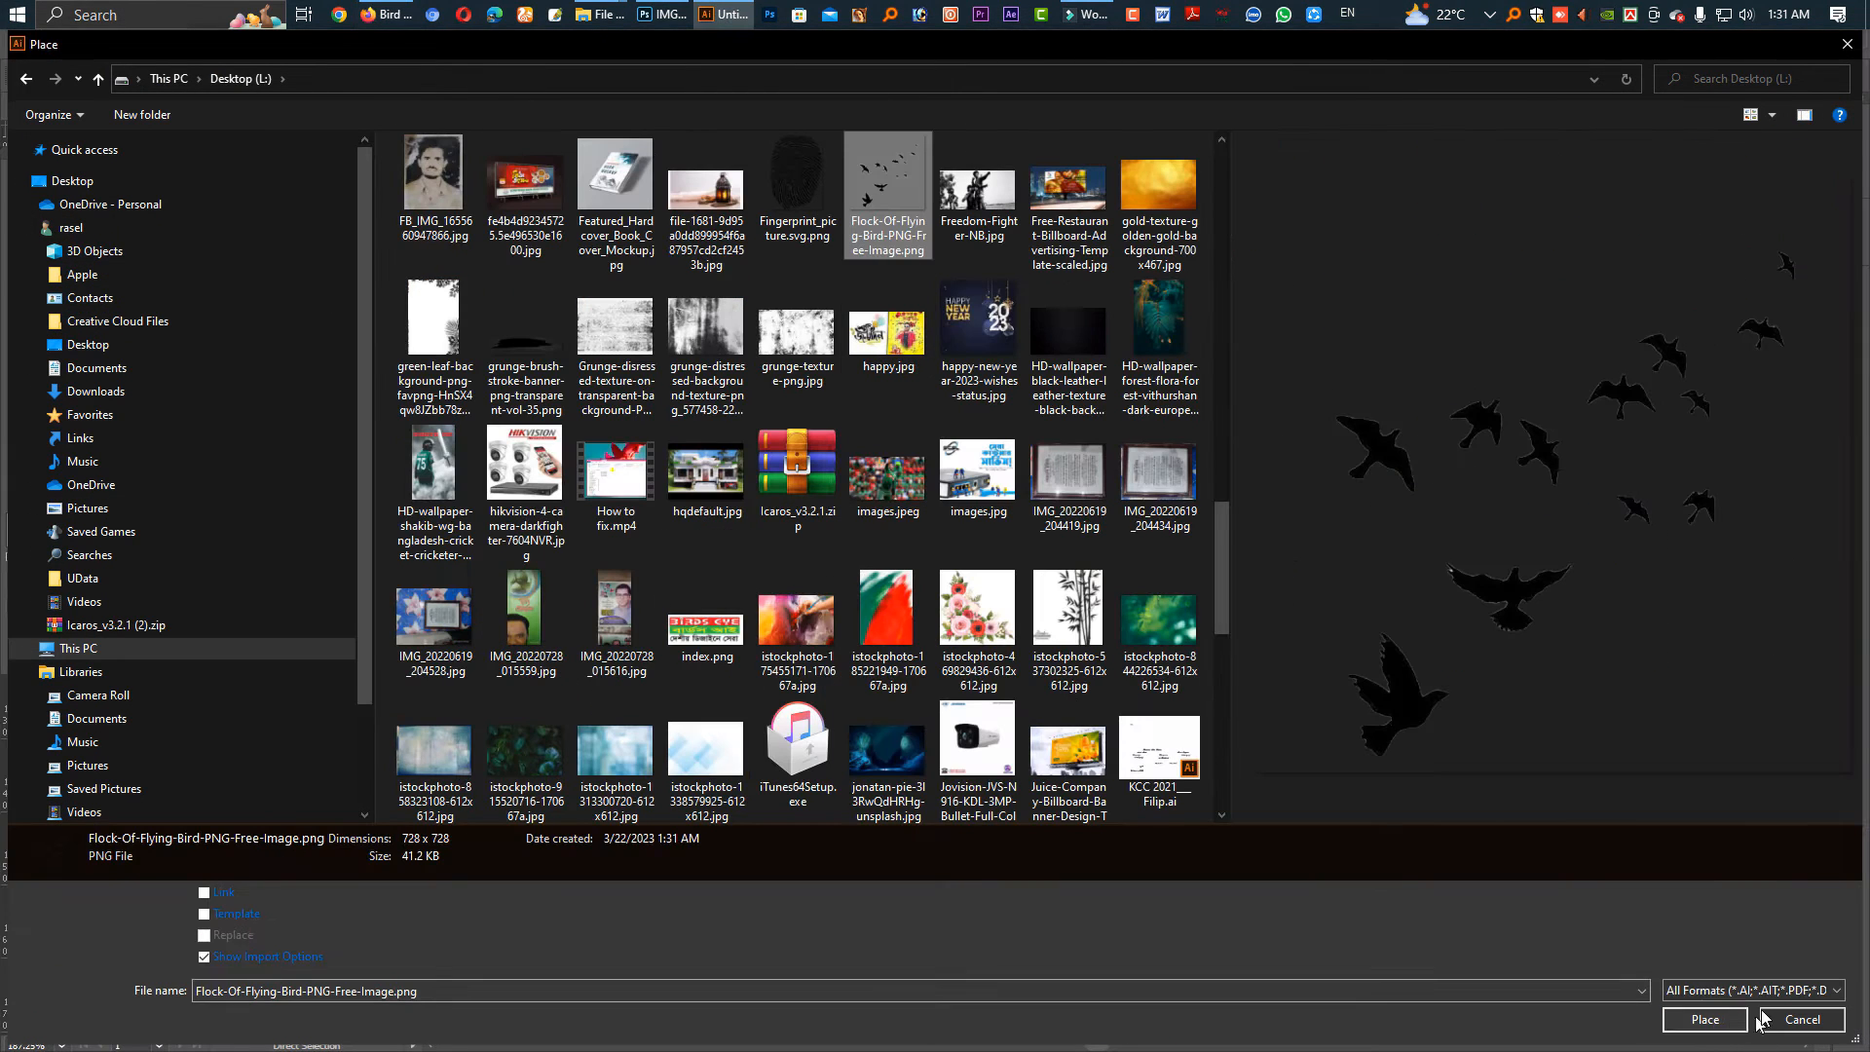
Place Flock-Of-Flying-Bird-PNG-Free-Image.png in Illustrator on the empty area beside the design, about 38.6 mm square.
left_click(1685, 1021)
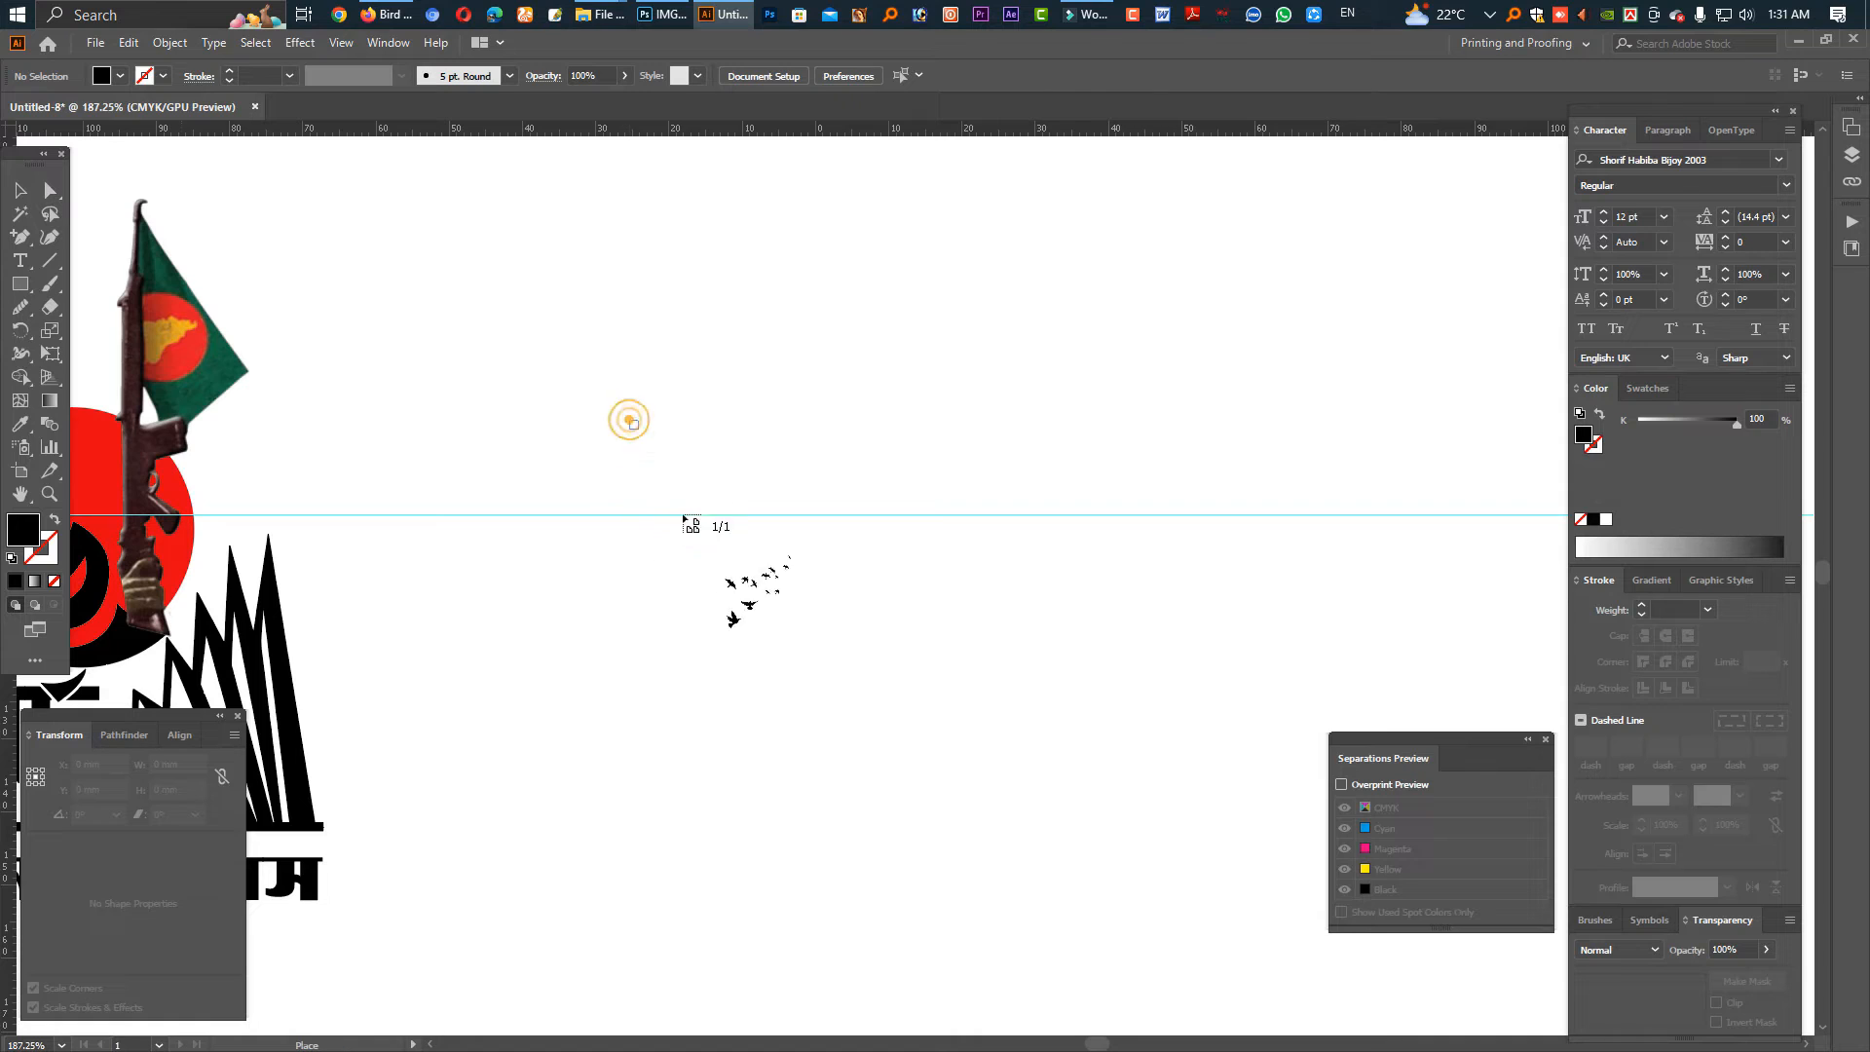
left_click_drag(630, 420, 912, 702)
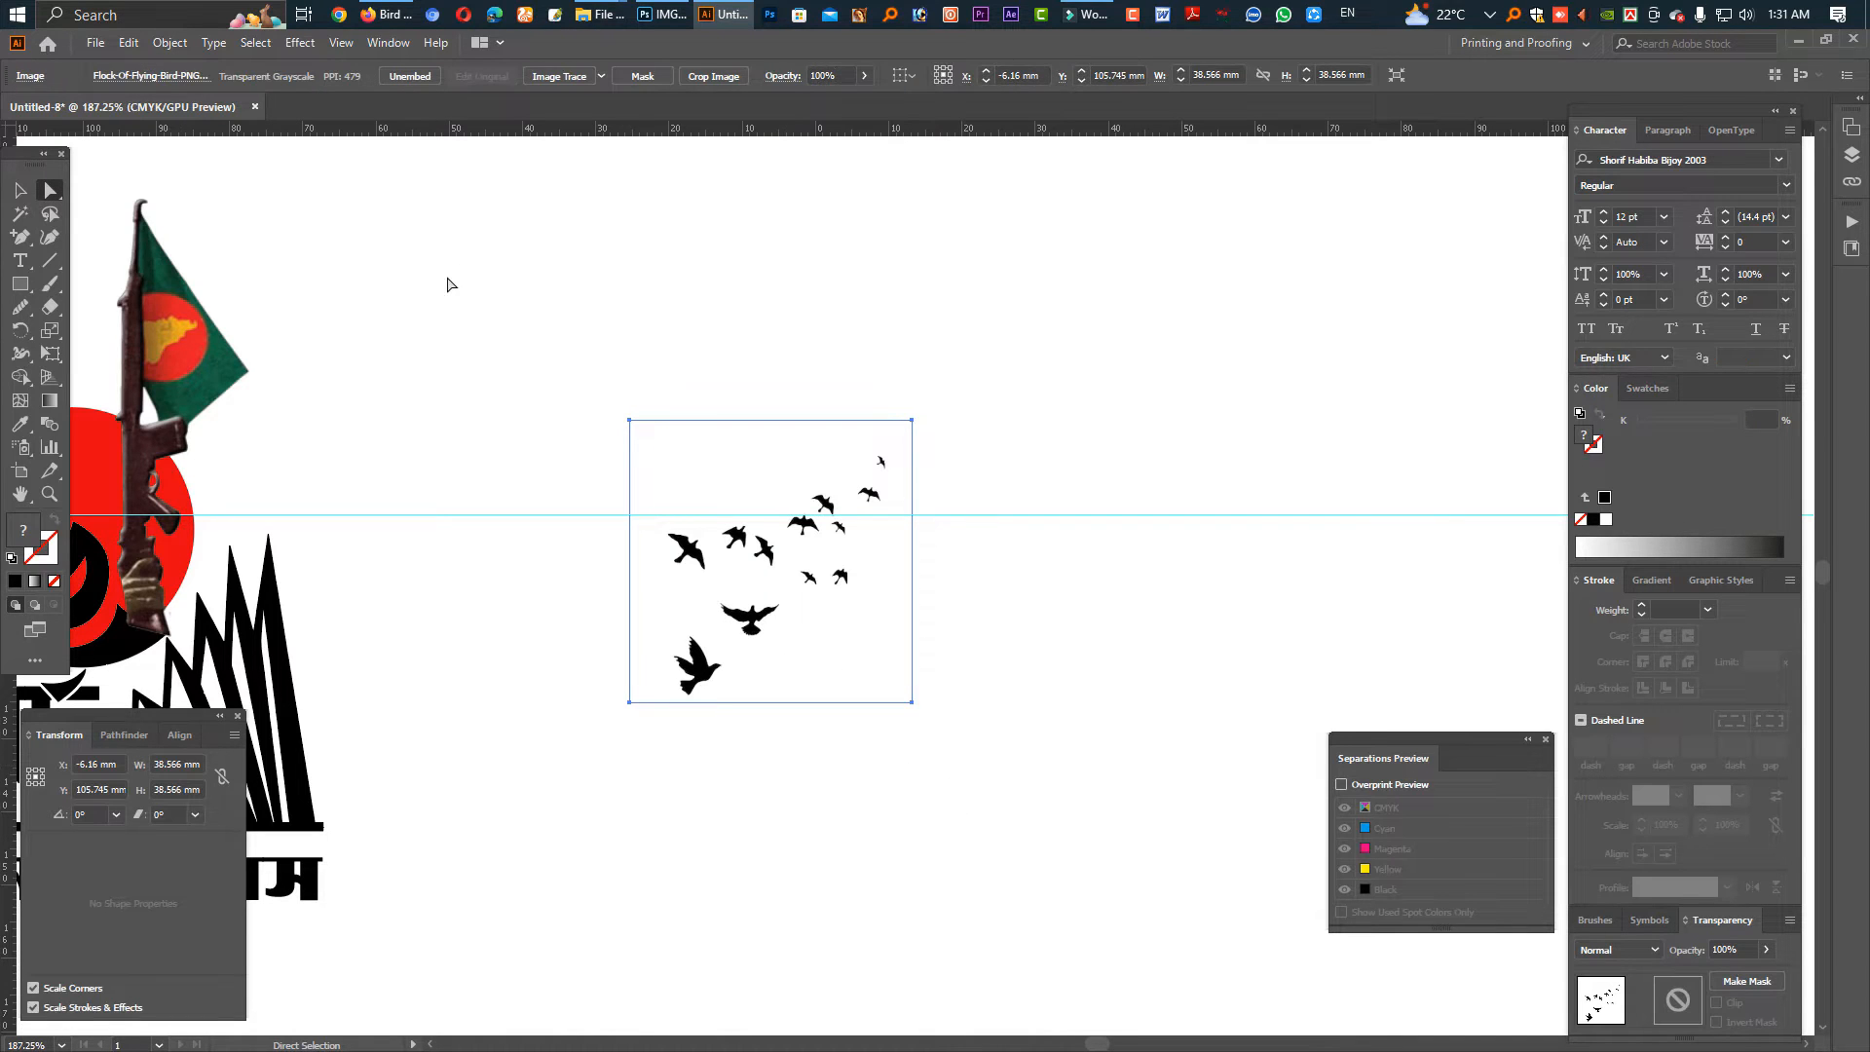
Run Image Trace on the placed flock image and expand the tracing into vector paths.
left_click(25, 190)
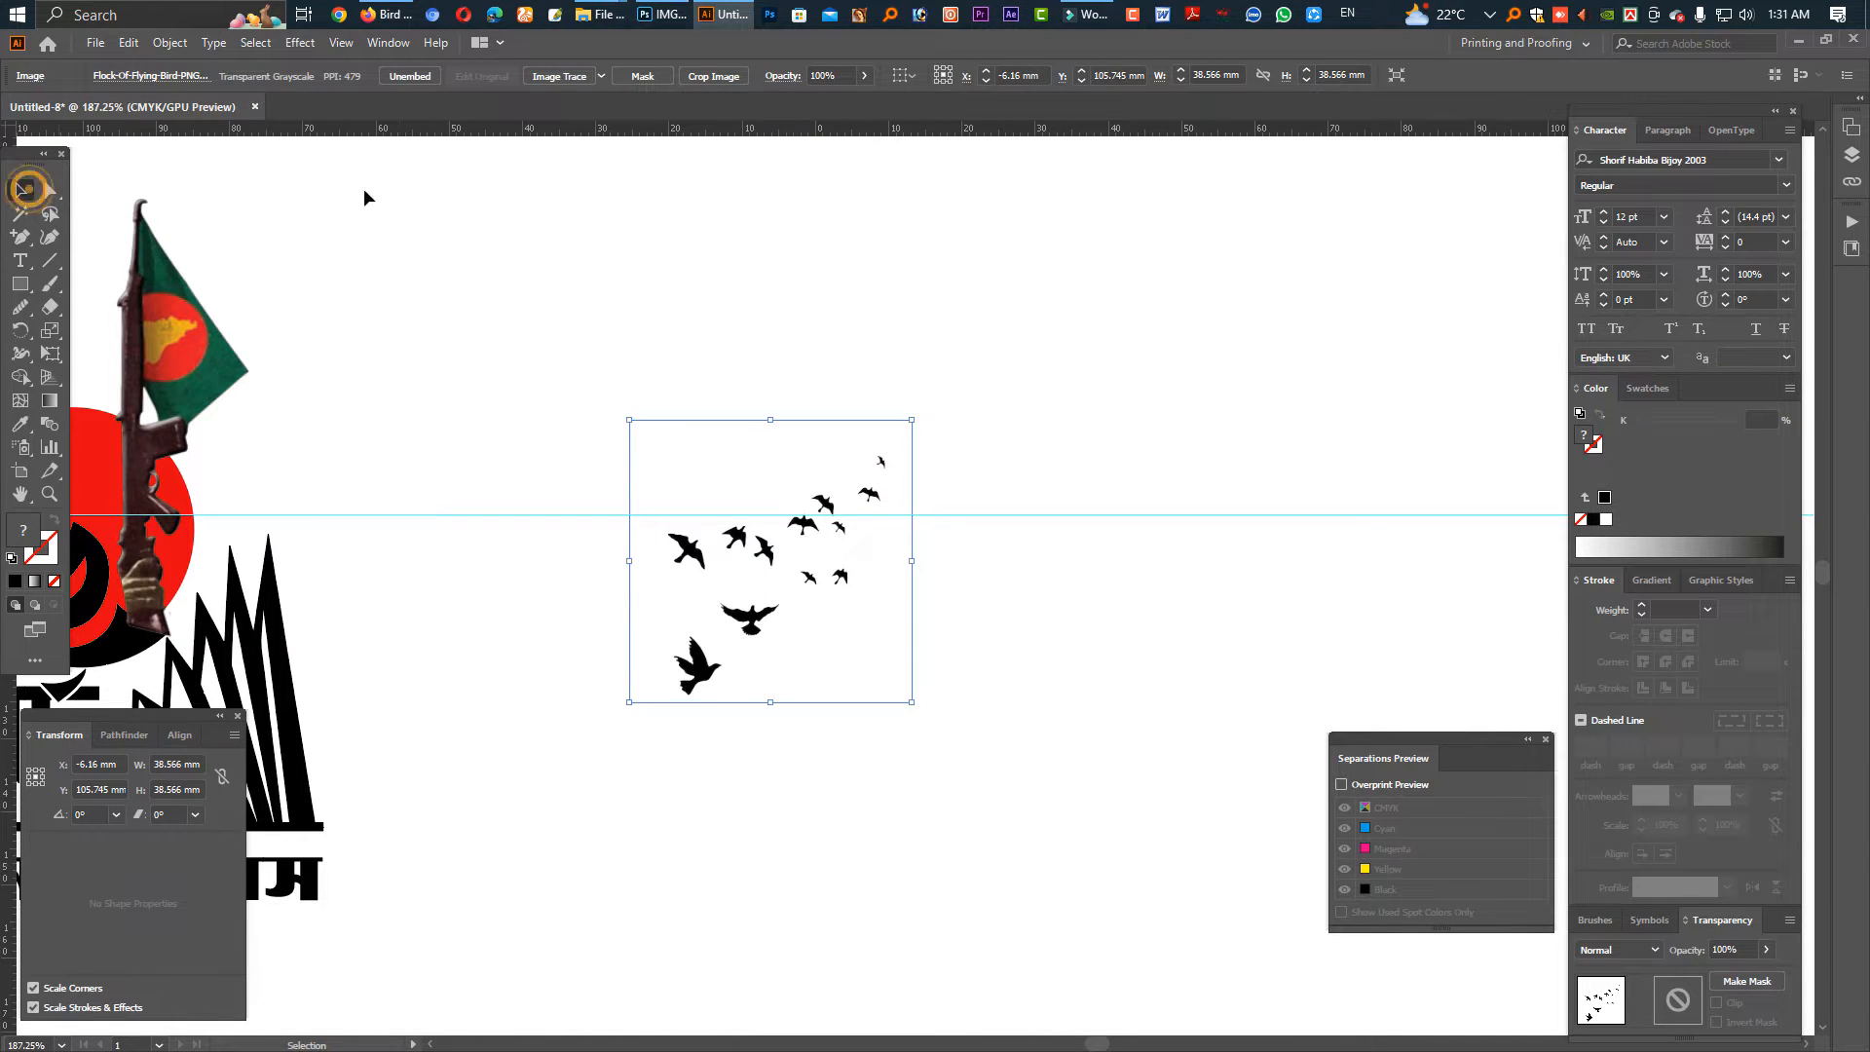
left_click(561, 76)
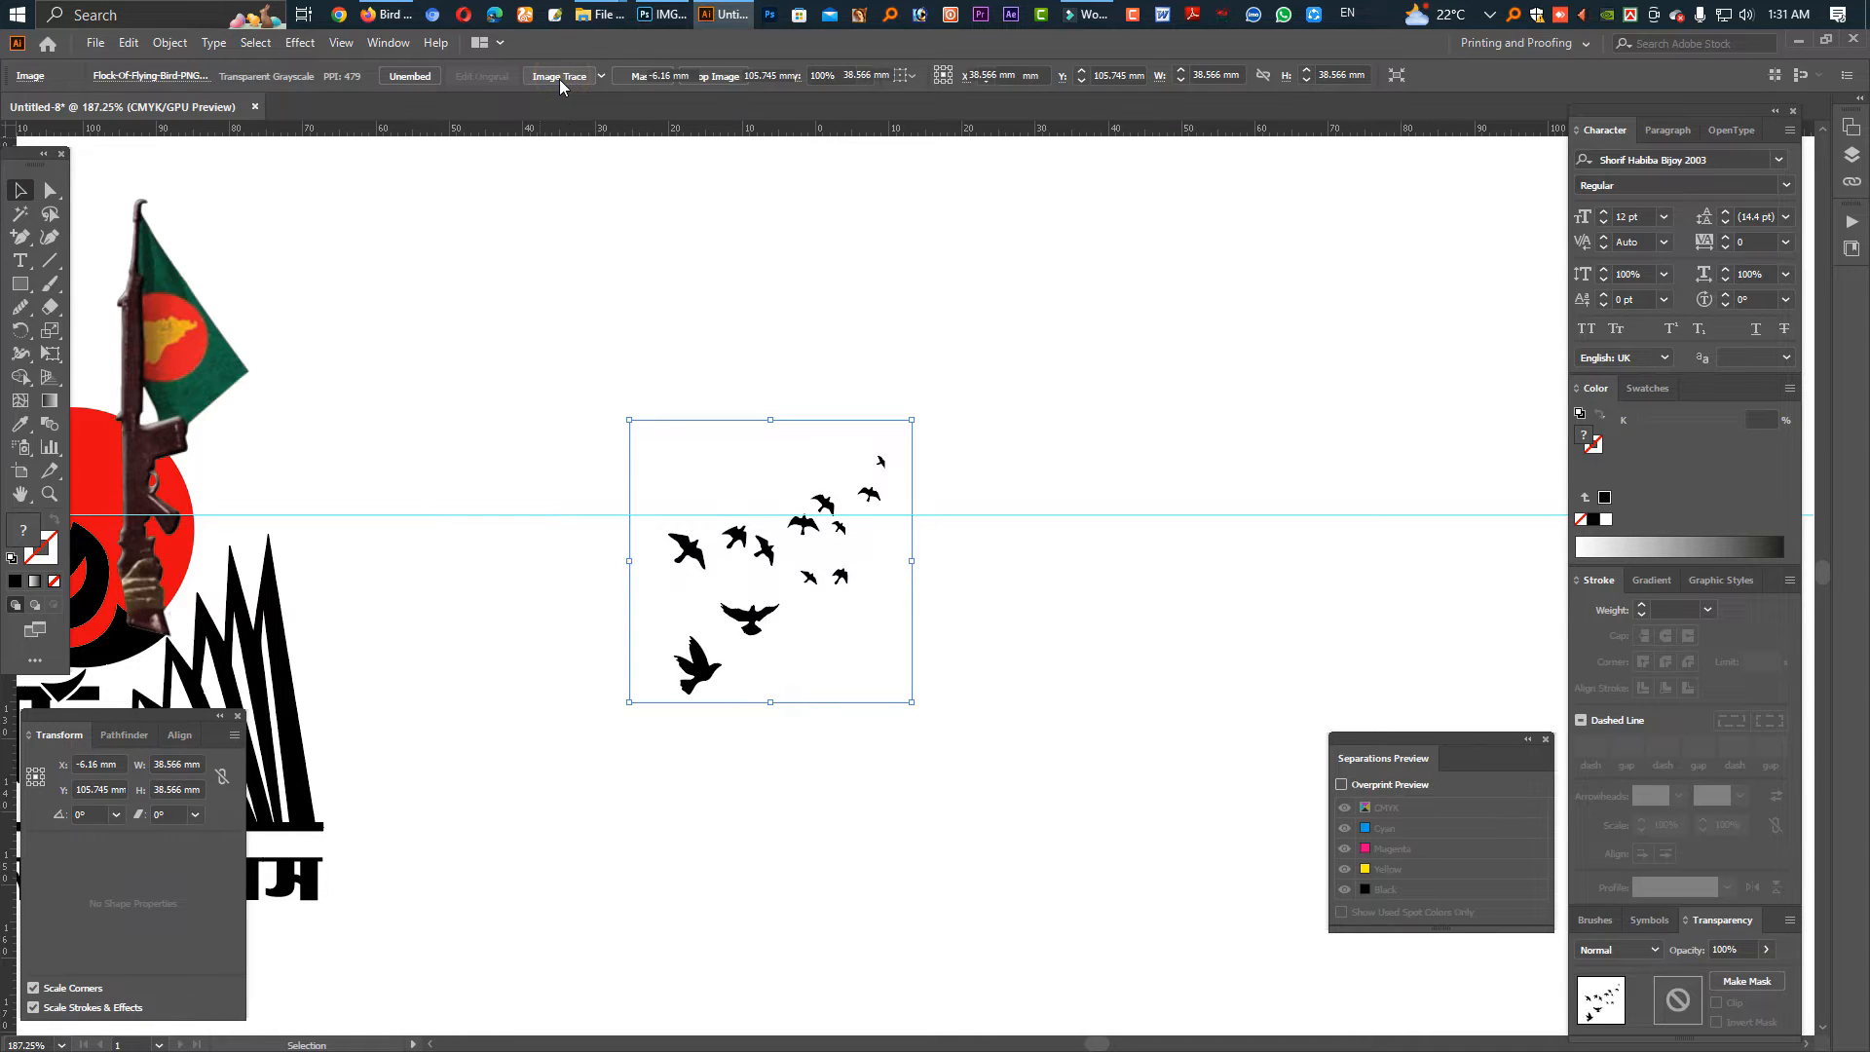
left_click_drag(802, 672, 1173, 773)
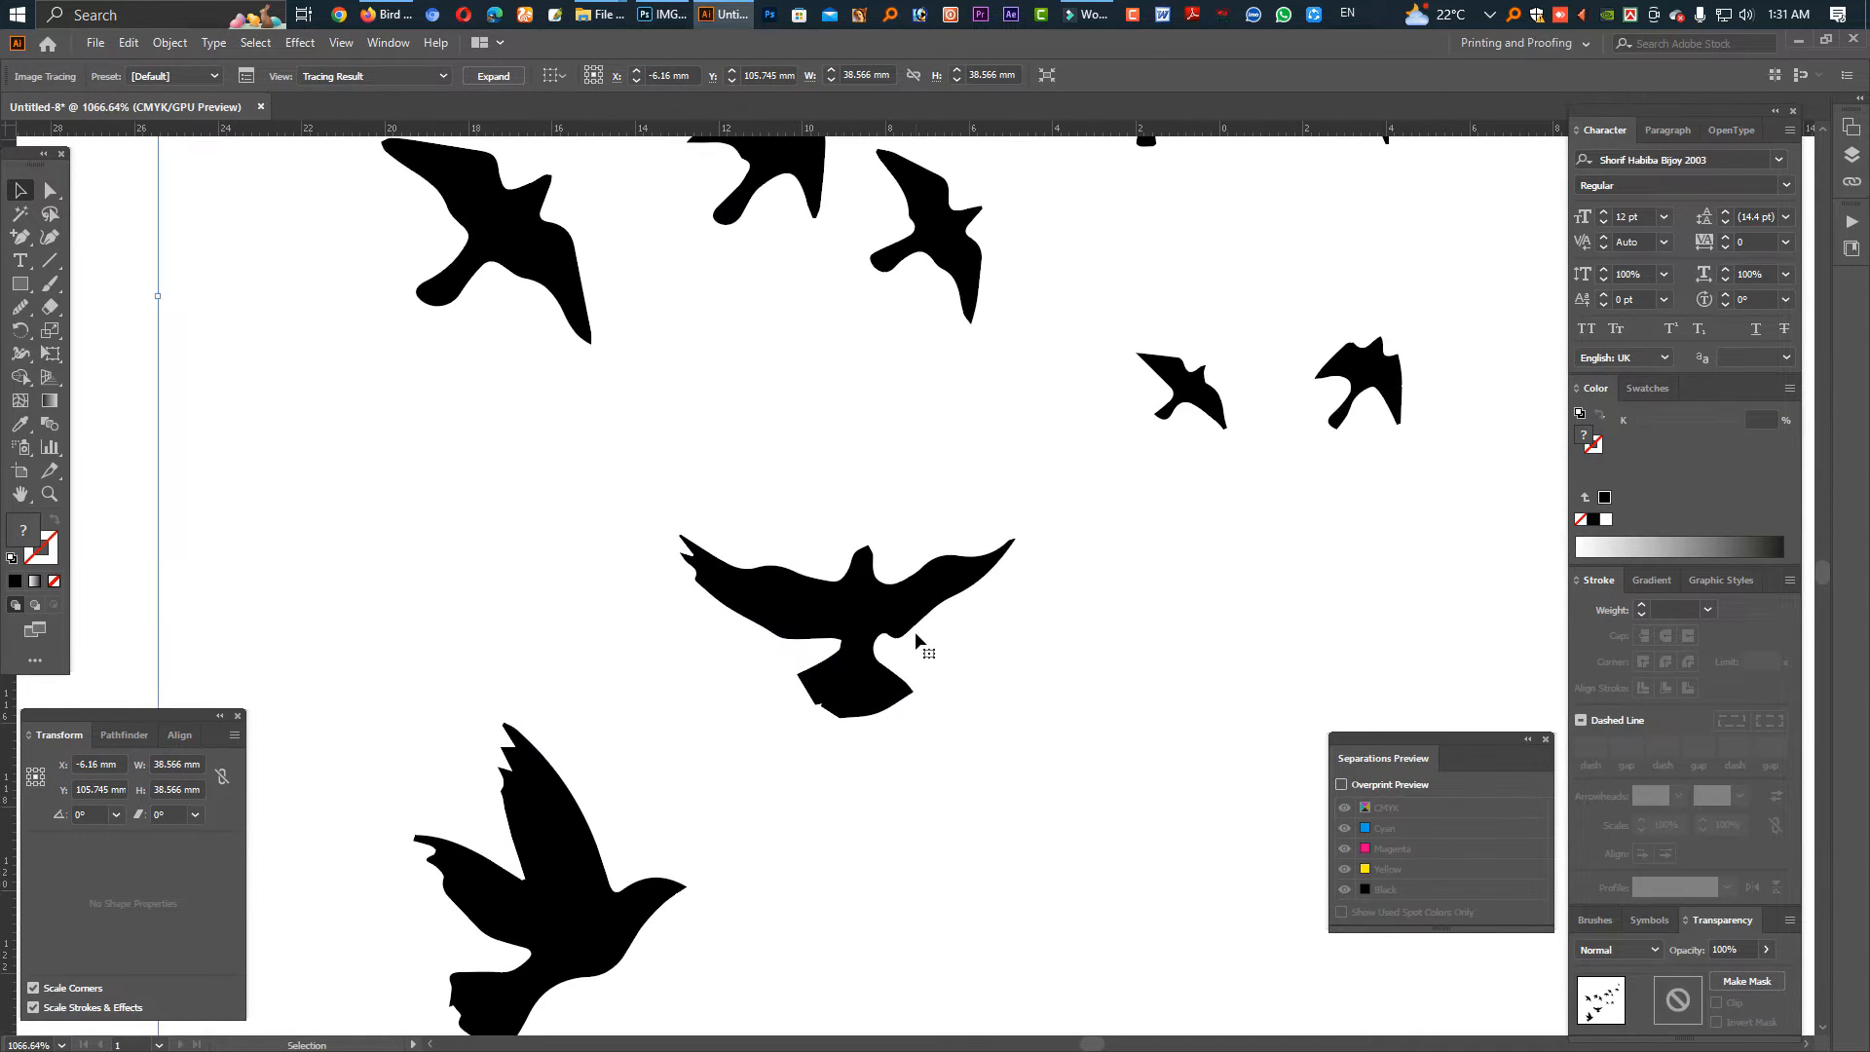
left_click(494, 76)
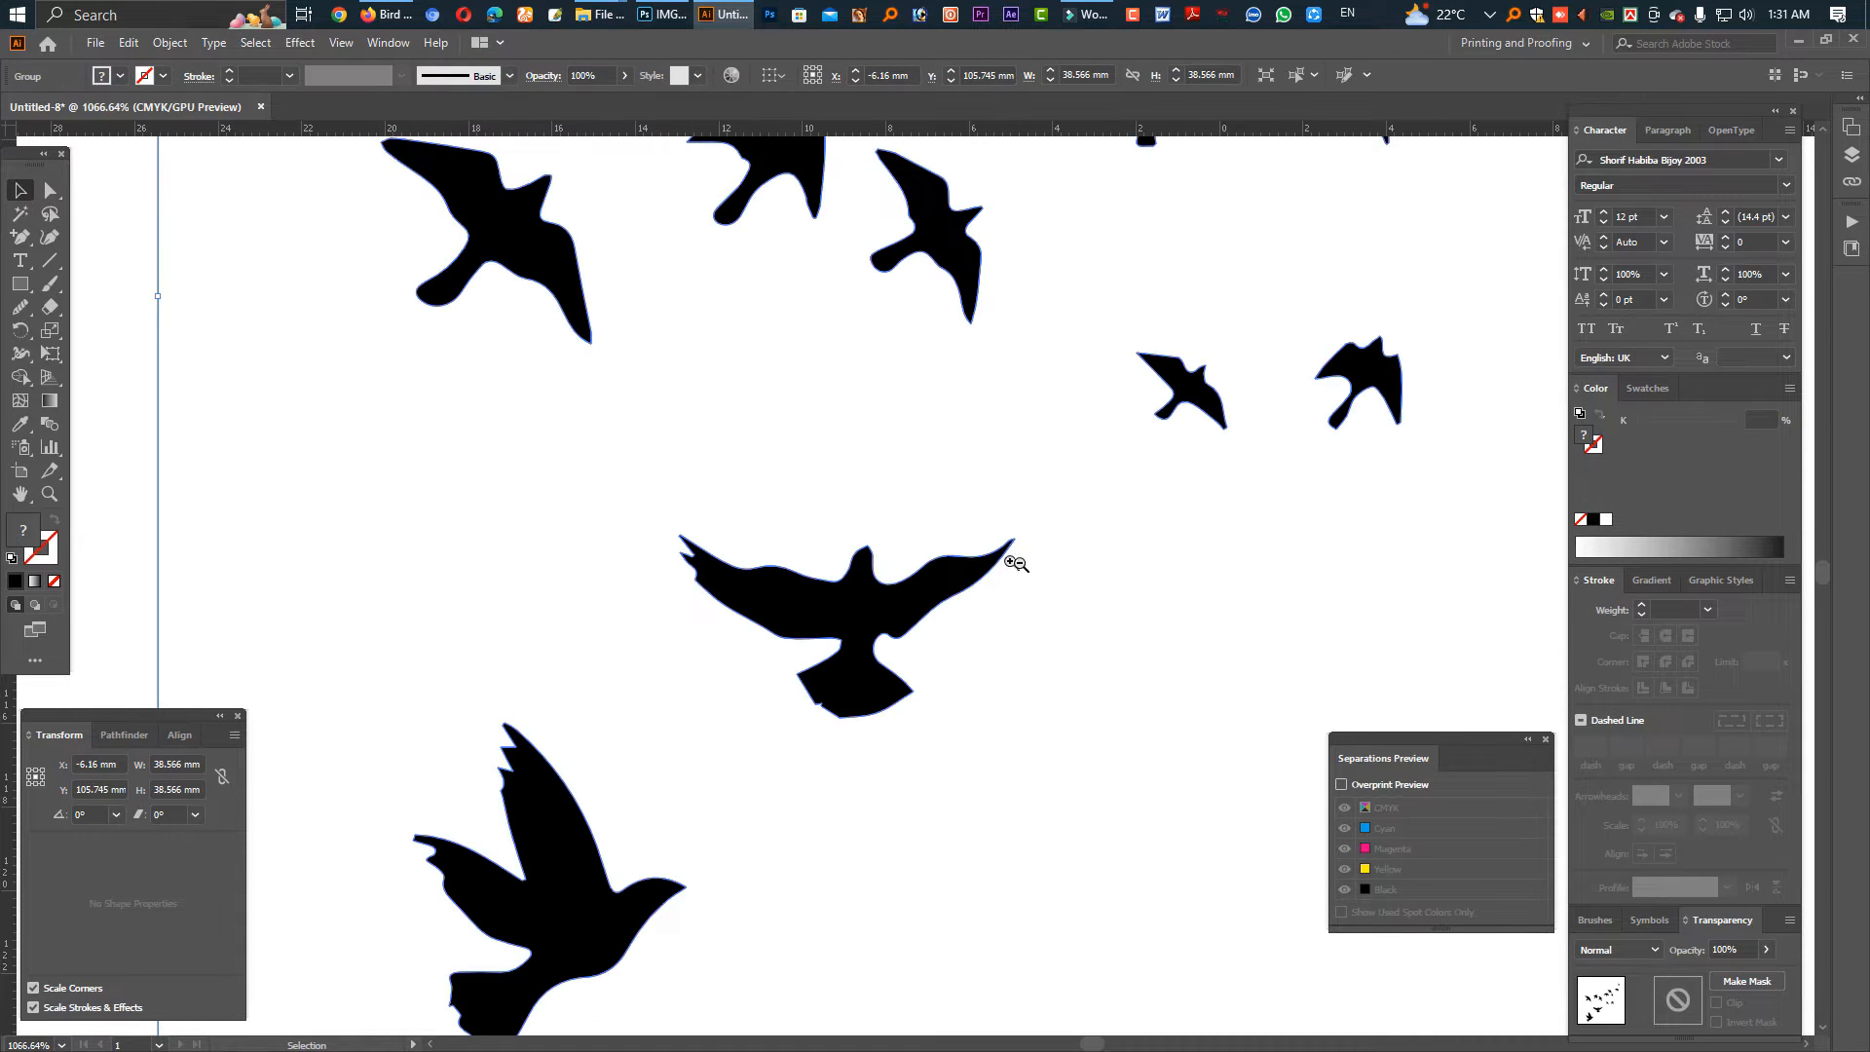
Delete the white background shape from the traced flock, keeping only the black birds.
left_click(968, 568, "alt")
left_click_drag(741, 520, 572, 505)
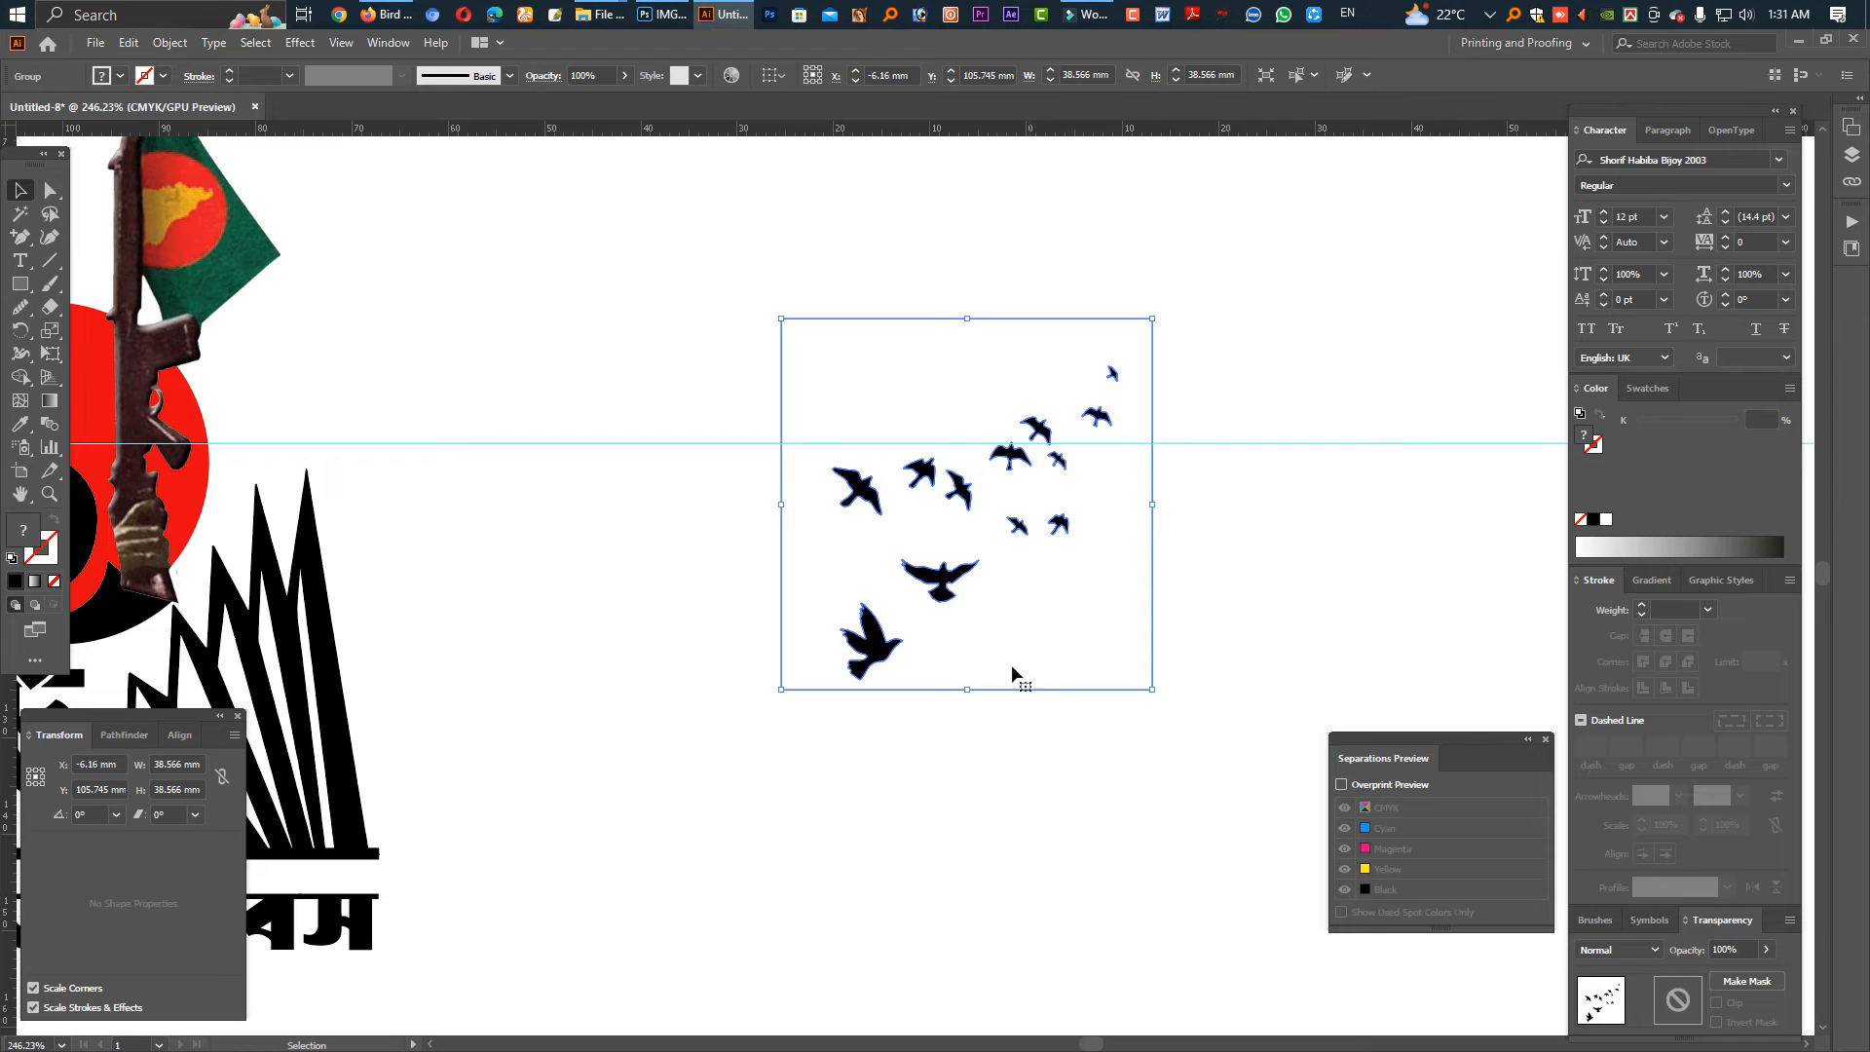
left_click(47, 191)
left_click_drag(1049, 614, 1214, 736)
key("Delete")
Move the two lowest birds and the small bird above them out of the flock to above the red circle.
left_click(874, 648)
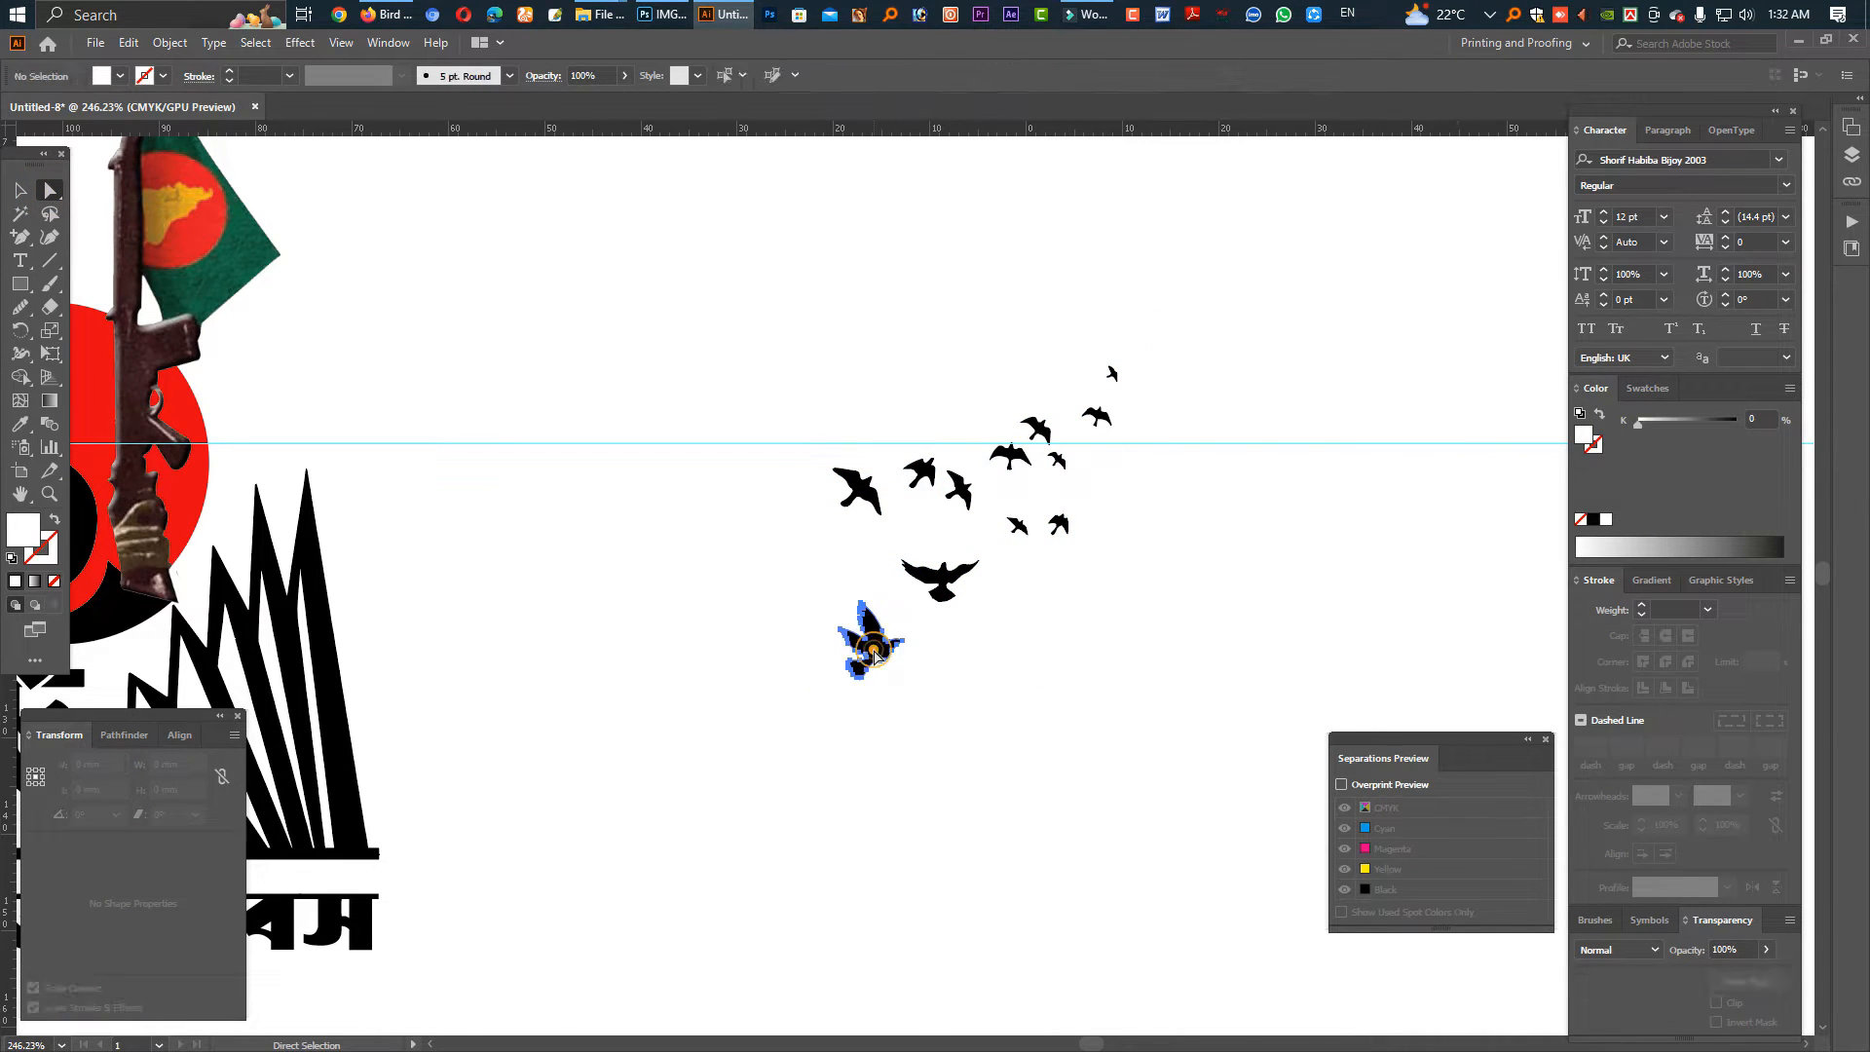
left_click(943, 583, "shift")
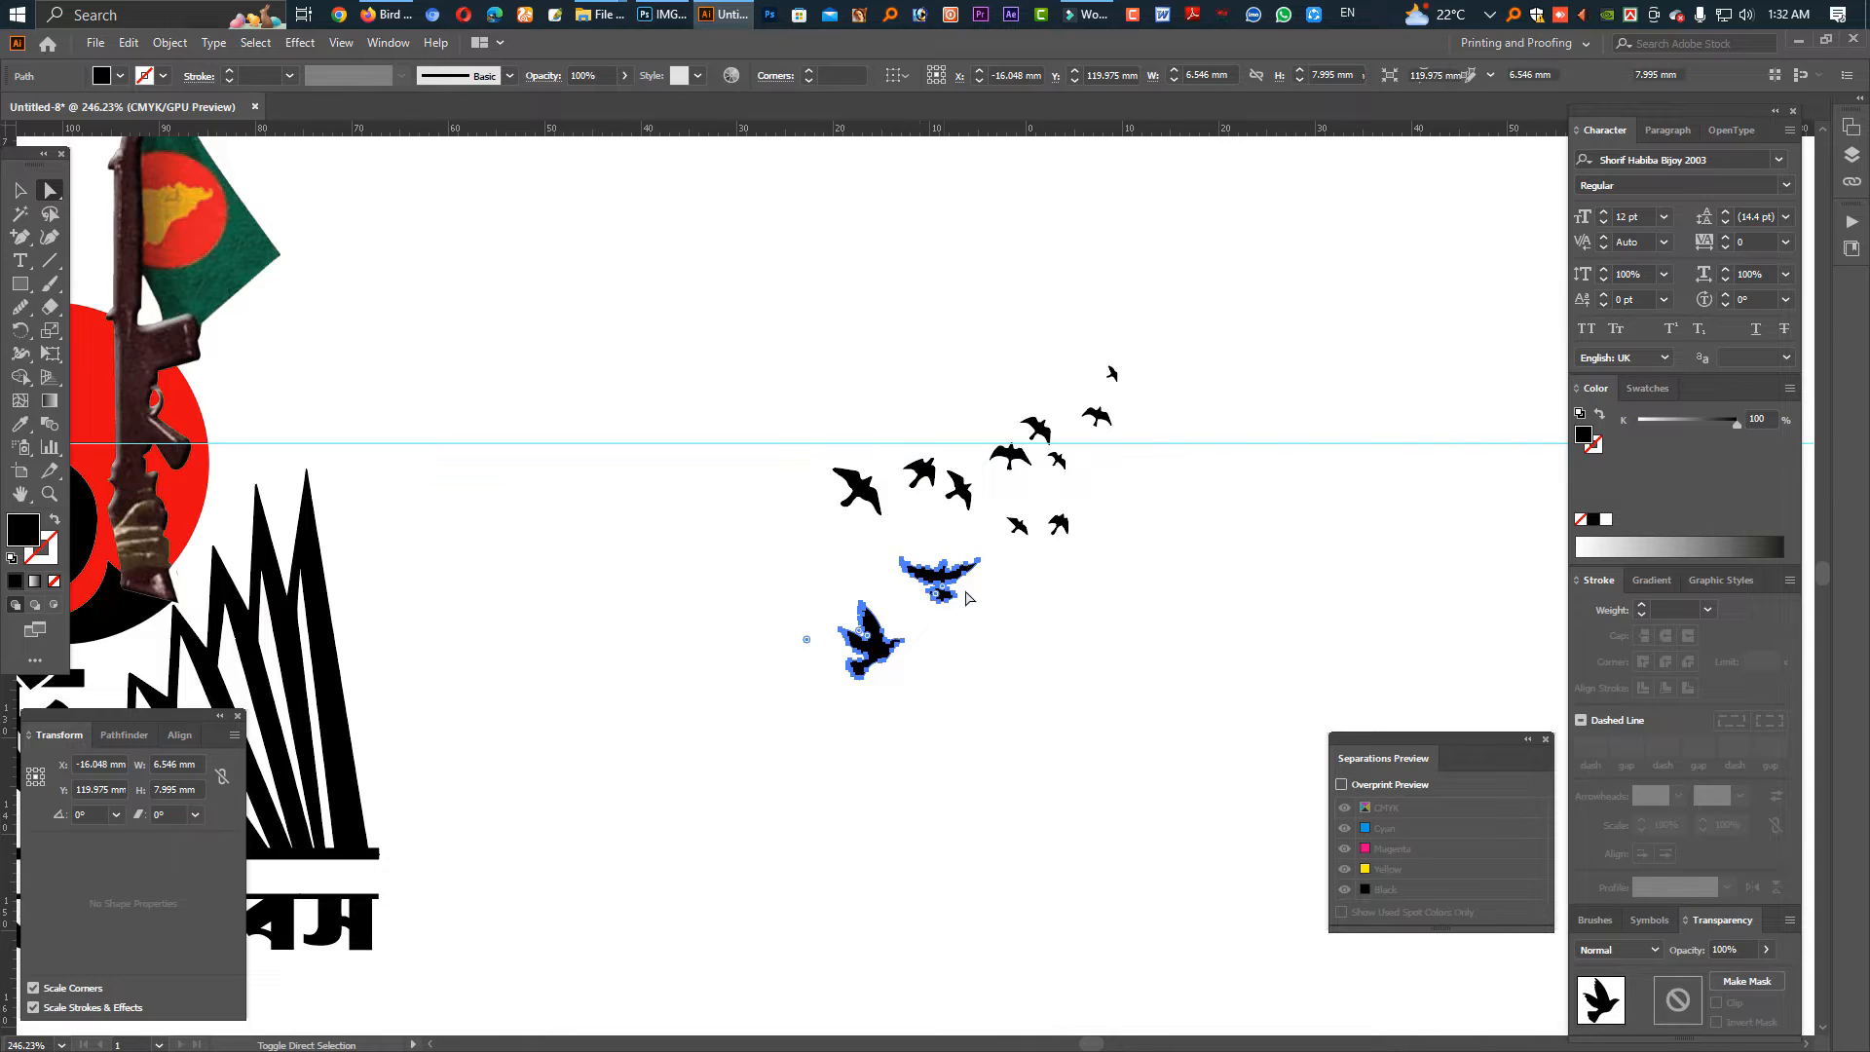
left_click(963, 493, "shift")
left_click_drag(964, 493, 551, 376)
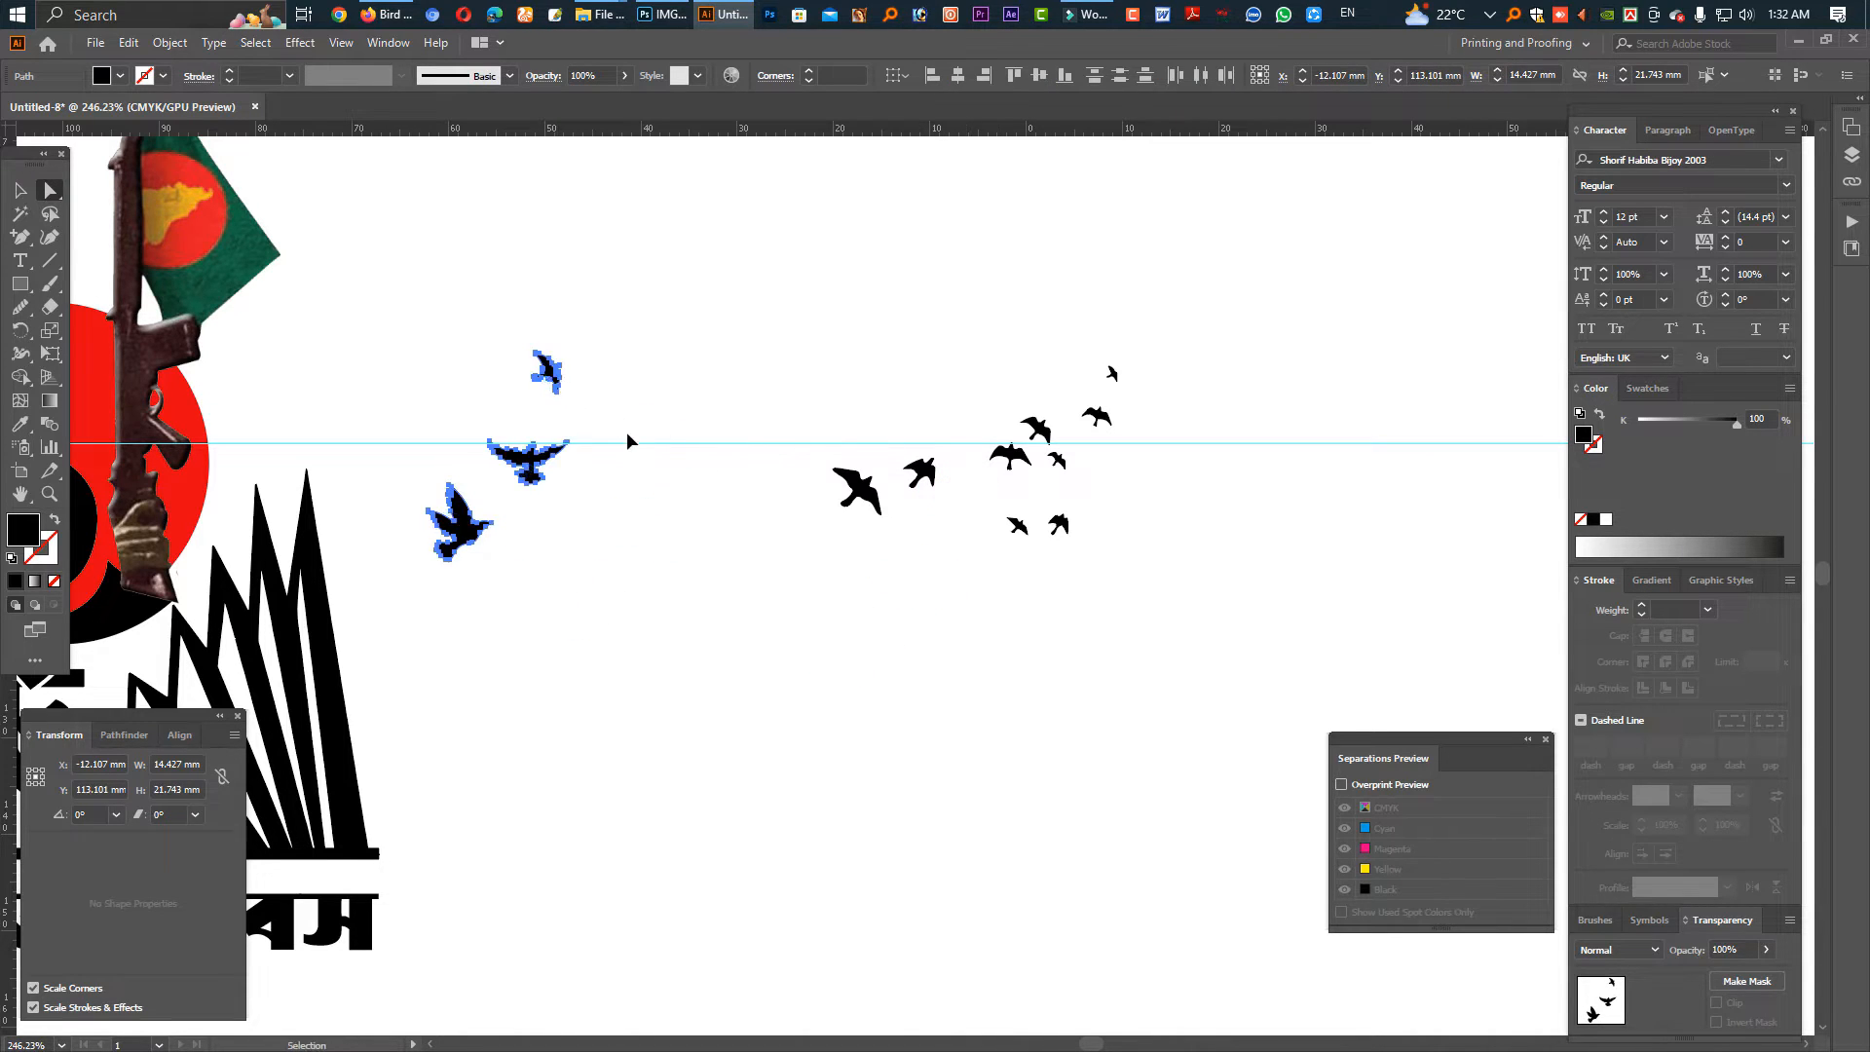
left_click(601, 434)
scroll(1190, 458, "left", 8)
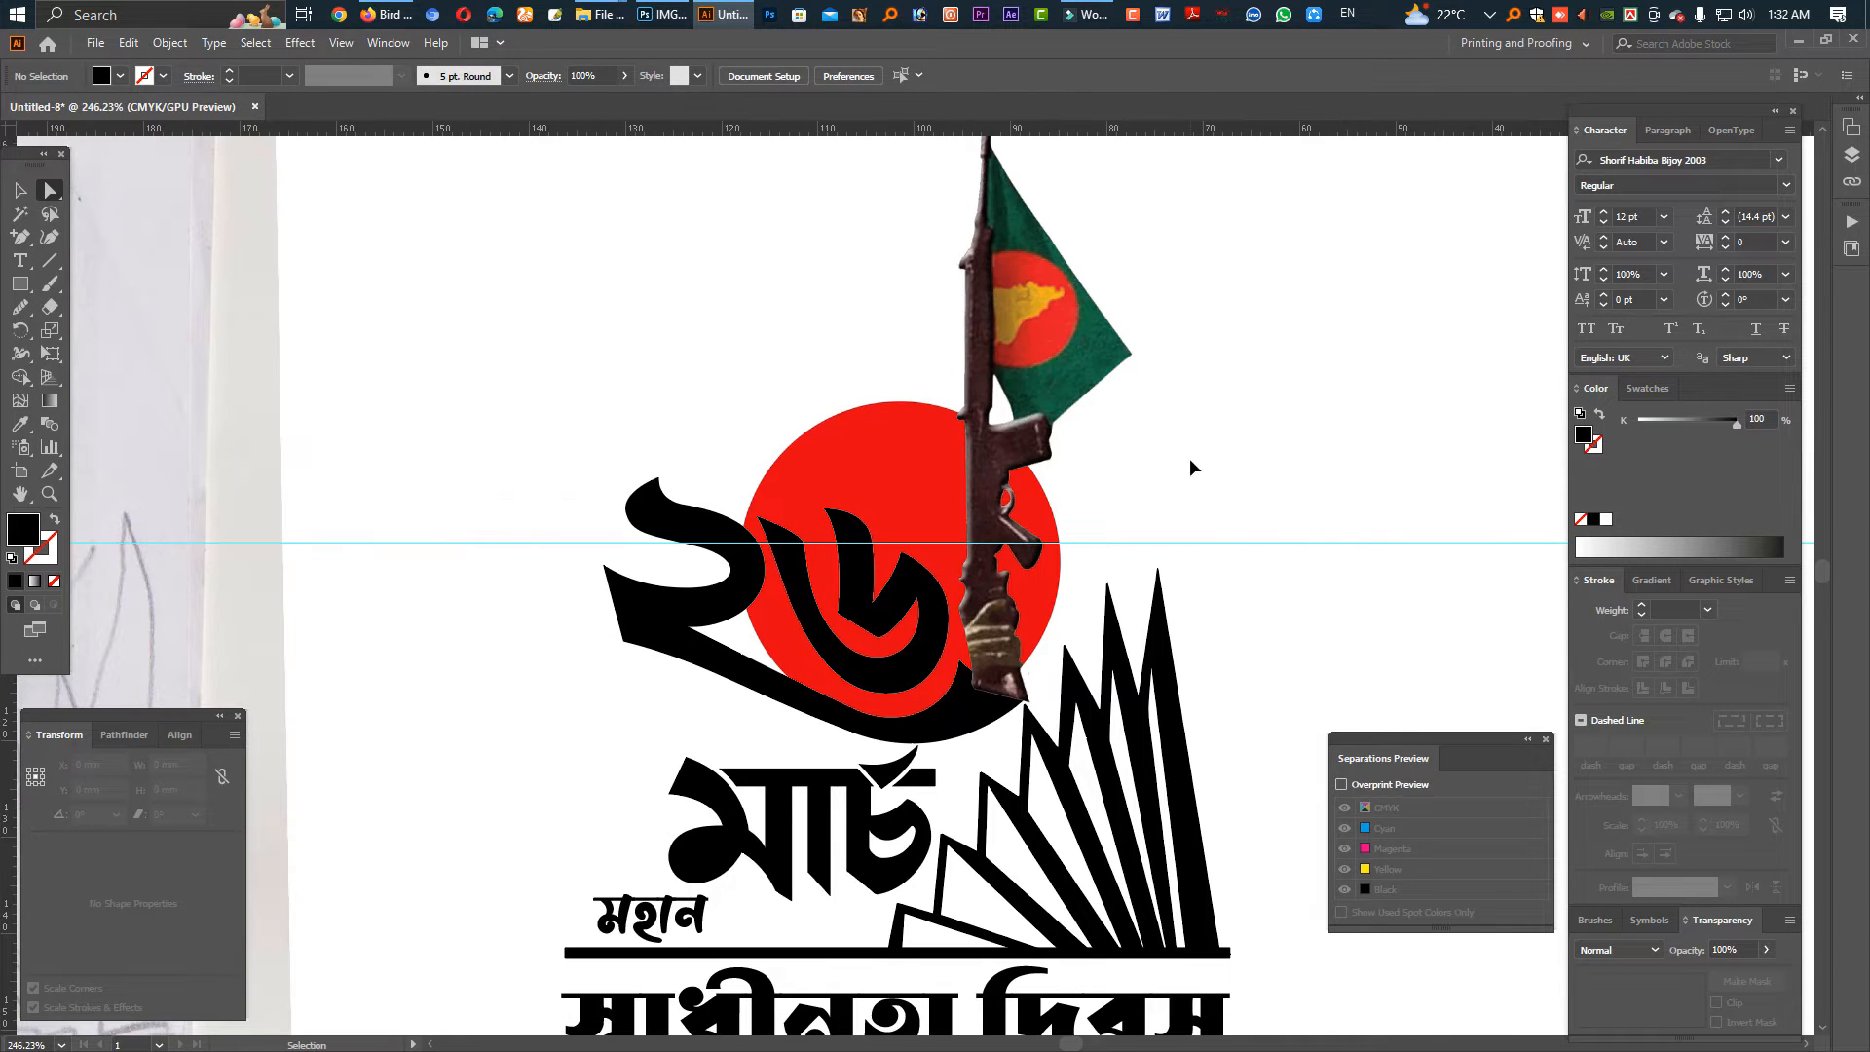
left_click(947, 582)
left_click_drag(947, 581, 874, 343)
left_click(793, 341)
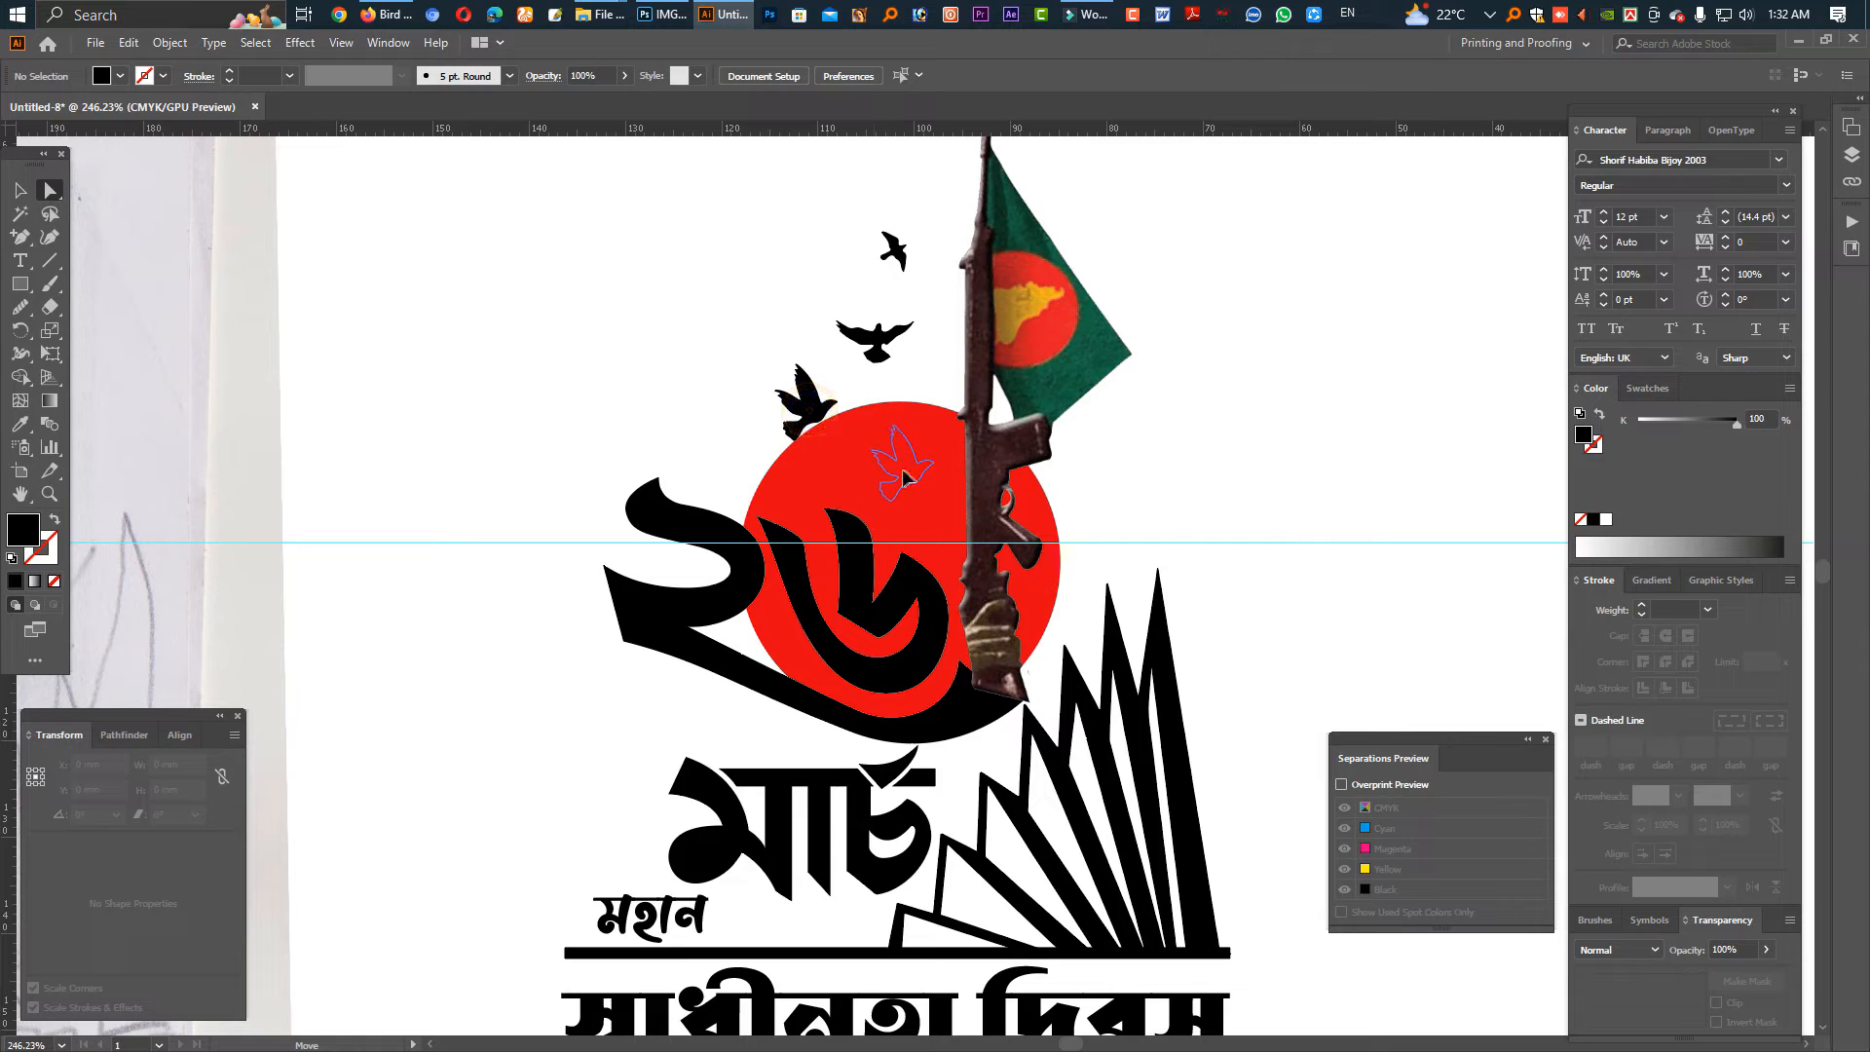
Position the lowest bird inside the upper red circle and adjust the spread-winged and small birds above it, beside the rifle.
left_click_drag(904, 477, 905, 477)
left_click(879, 354)
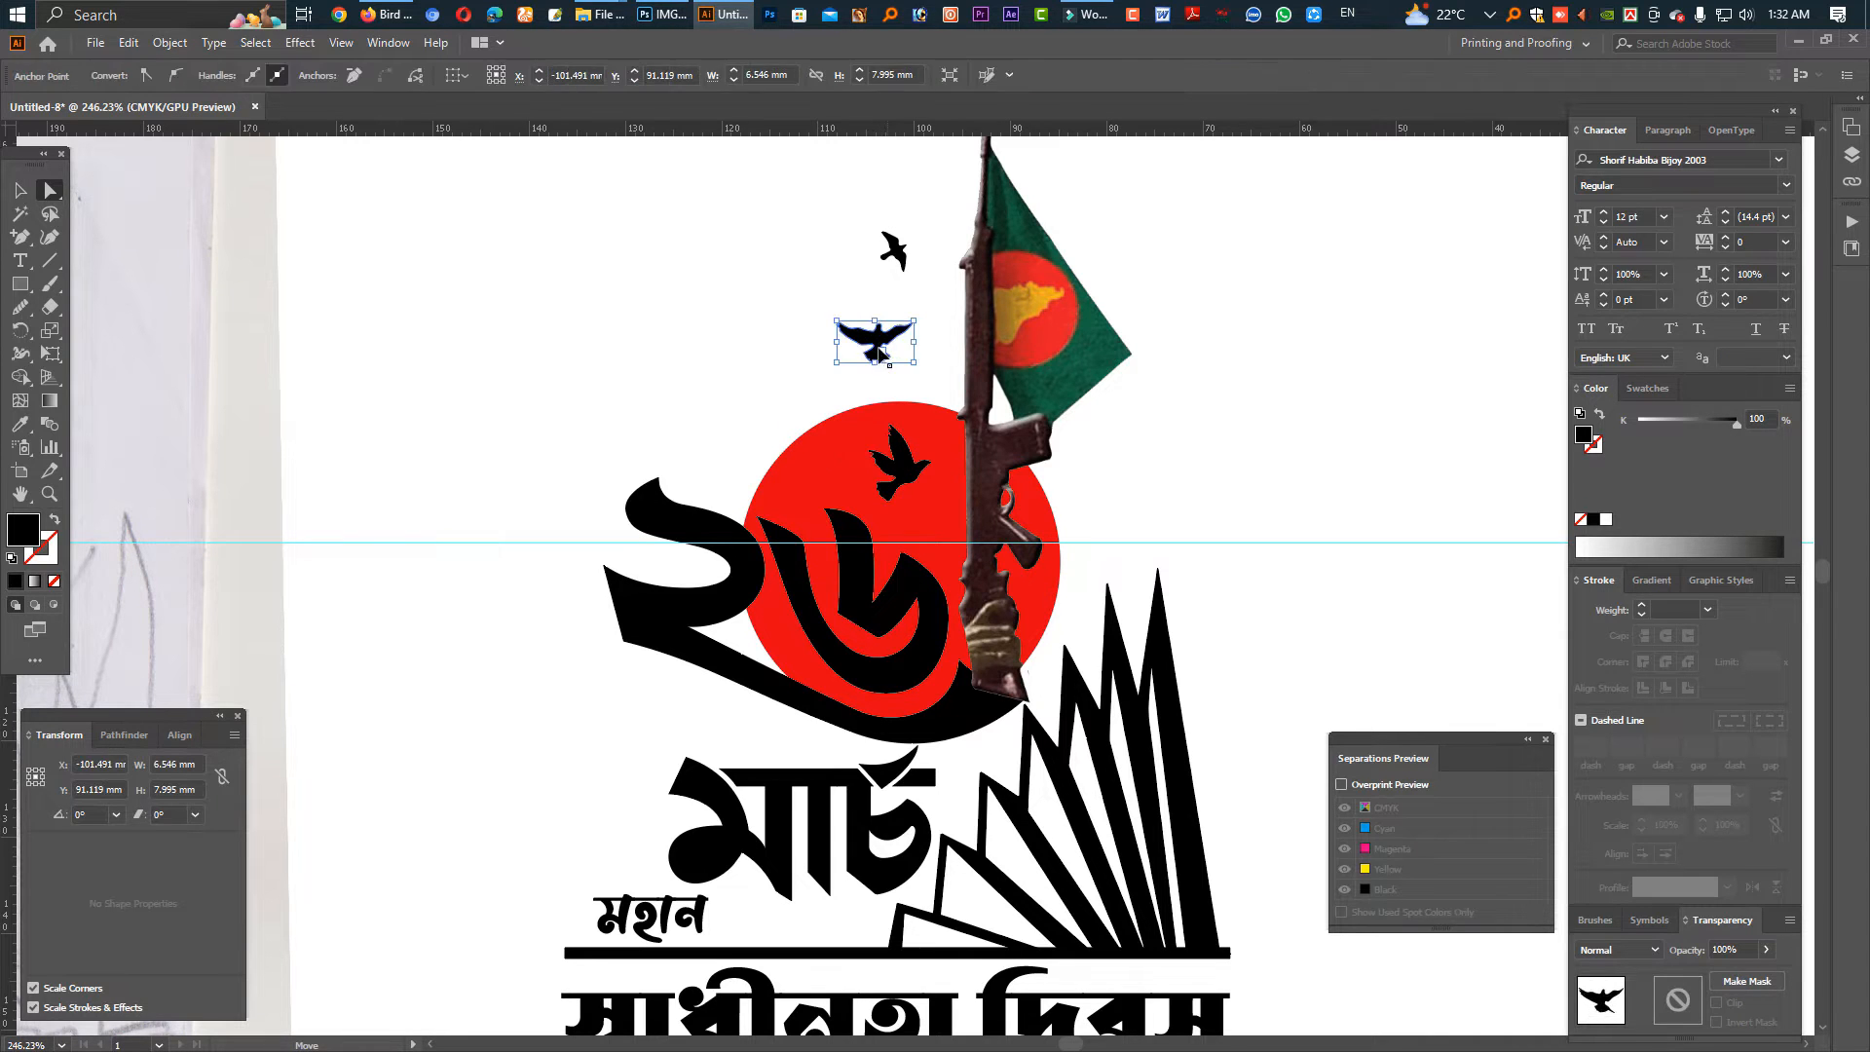
left_click_drag(878, 337, 911, 358)
left_click(897, 255)
left_click_drag(899, 234, 1038, 376)
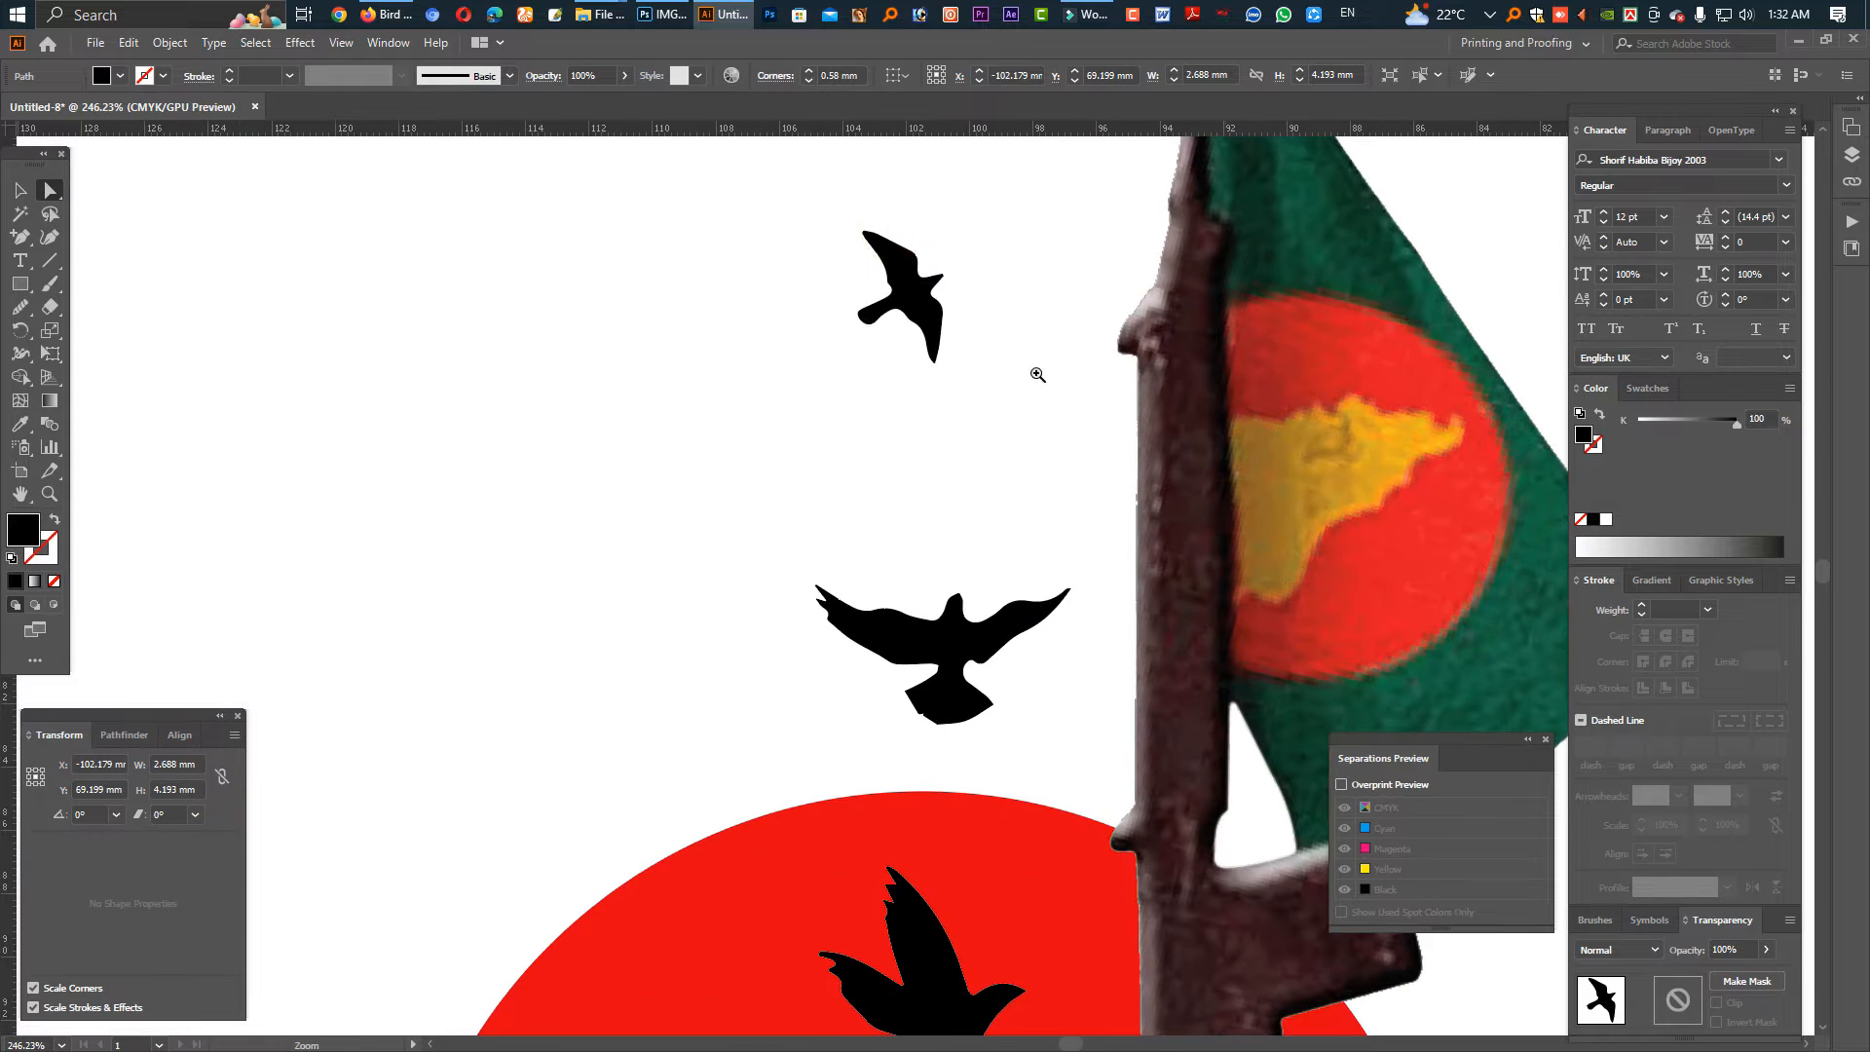
left_click_drag(959, 641, 876, 630)
left_click_drag(1022, 569, 824, 506)
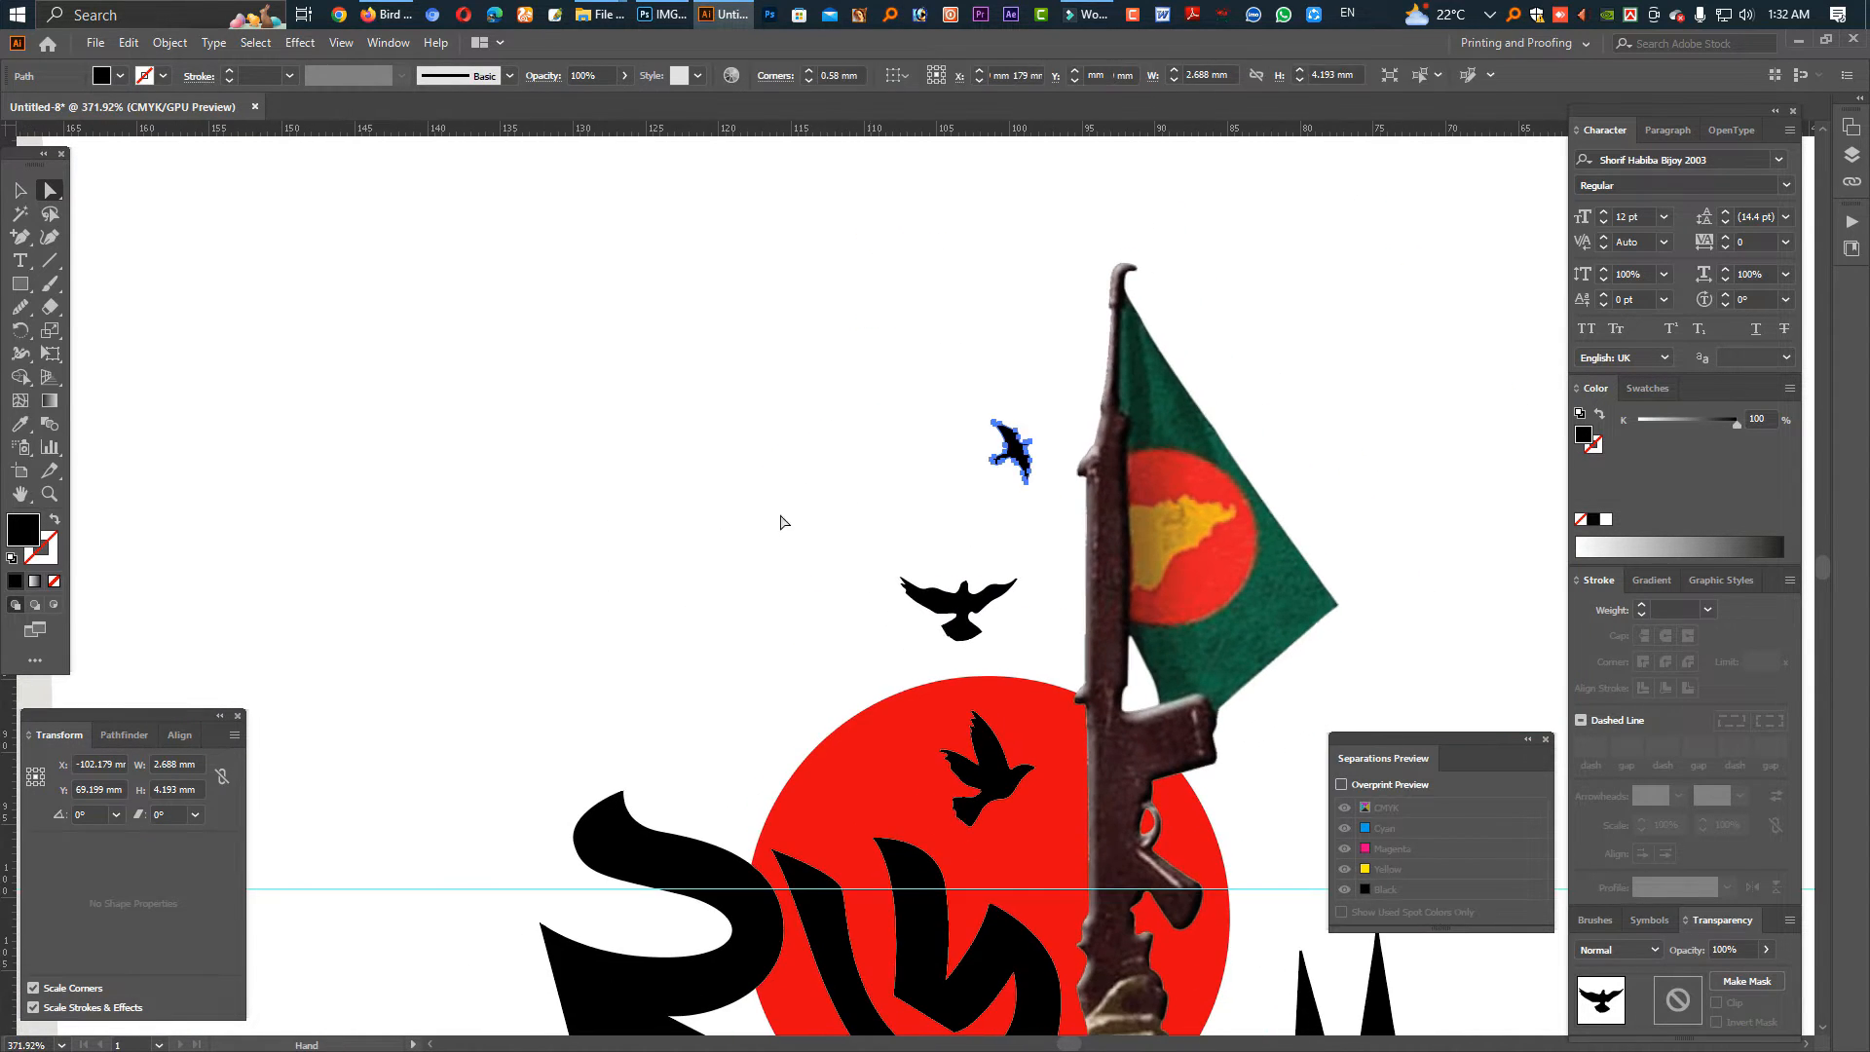
Shift the bird inside the red circle slightly towards the rifle and fill it white with K at 0%.
left_click_drag(984, 780, 996, 778)
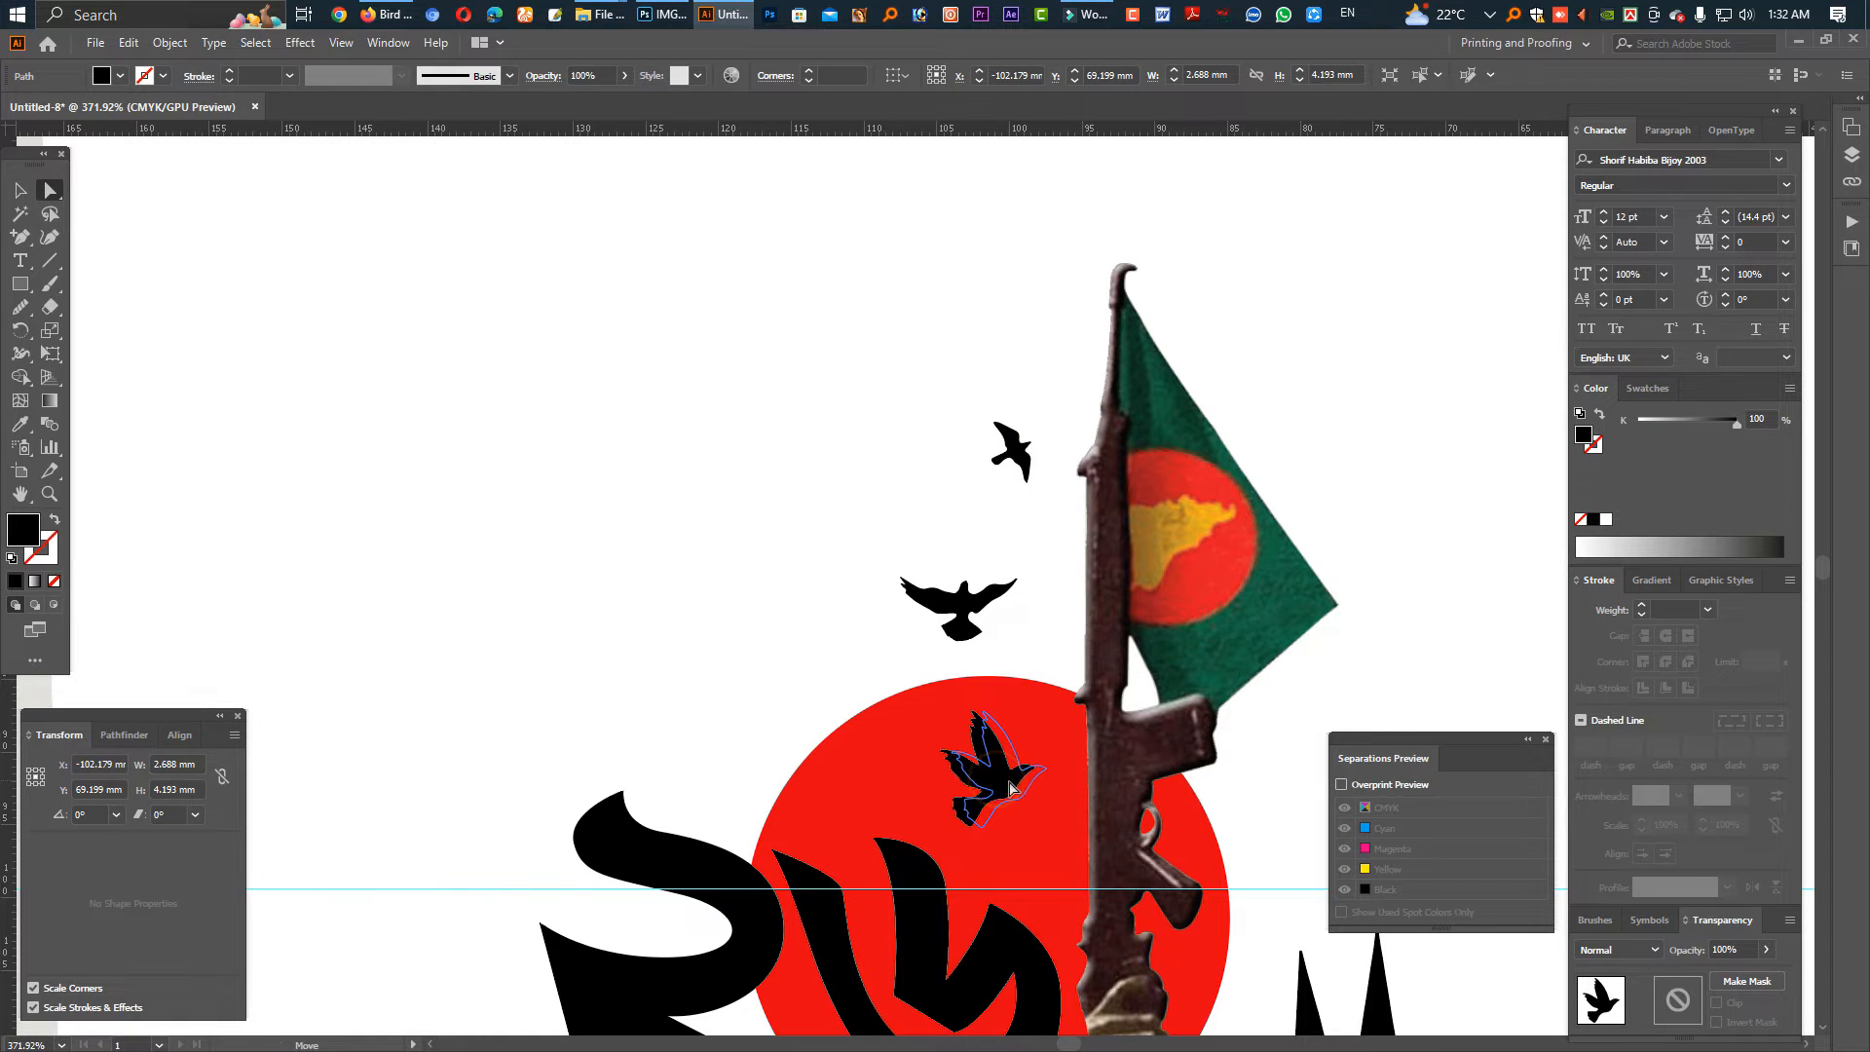
left_click(1639, 422)
left_click_drag(1107, 674, 866, 638)
left_click_drag(1471, 617, 1171, 524)
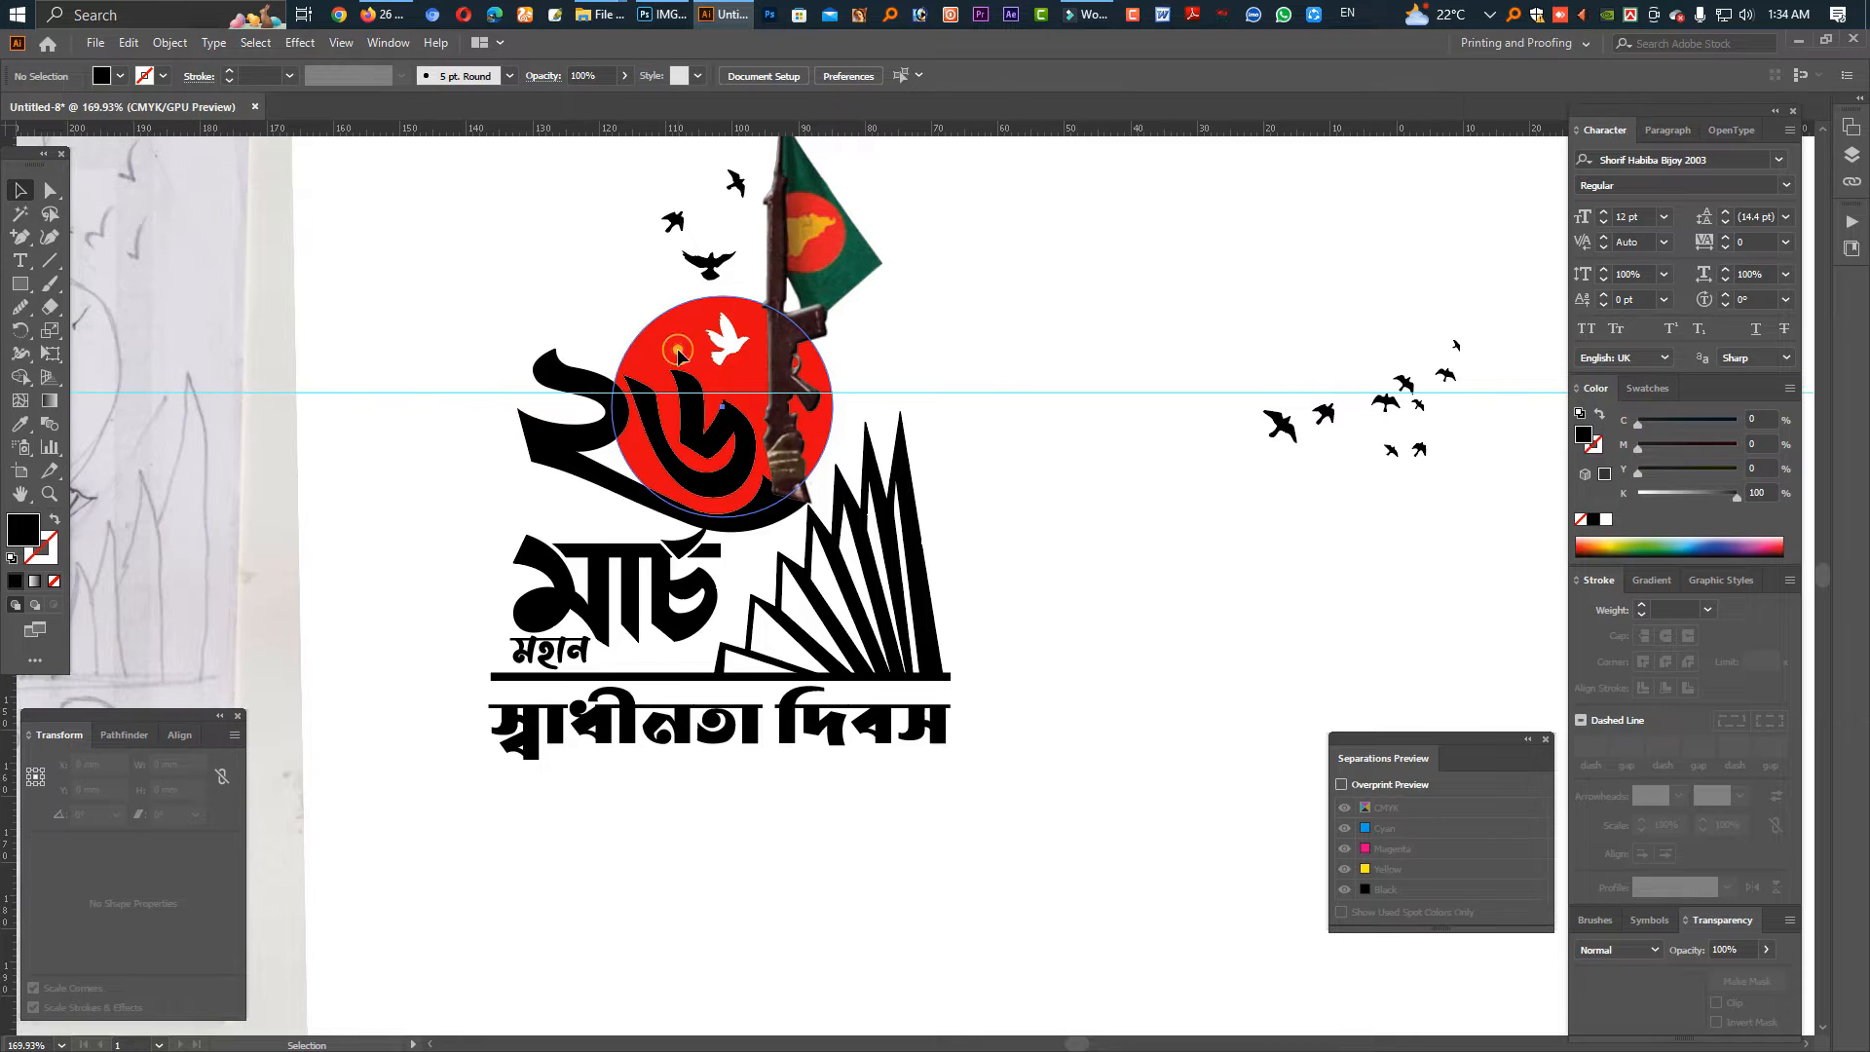
Try to enlarge the red circle sideways until it sits behind the whole ২৬ numeral.
left_click(553, 426)
left_click_drag(663, 507, 670, 487)
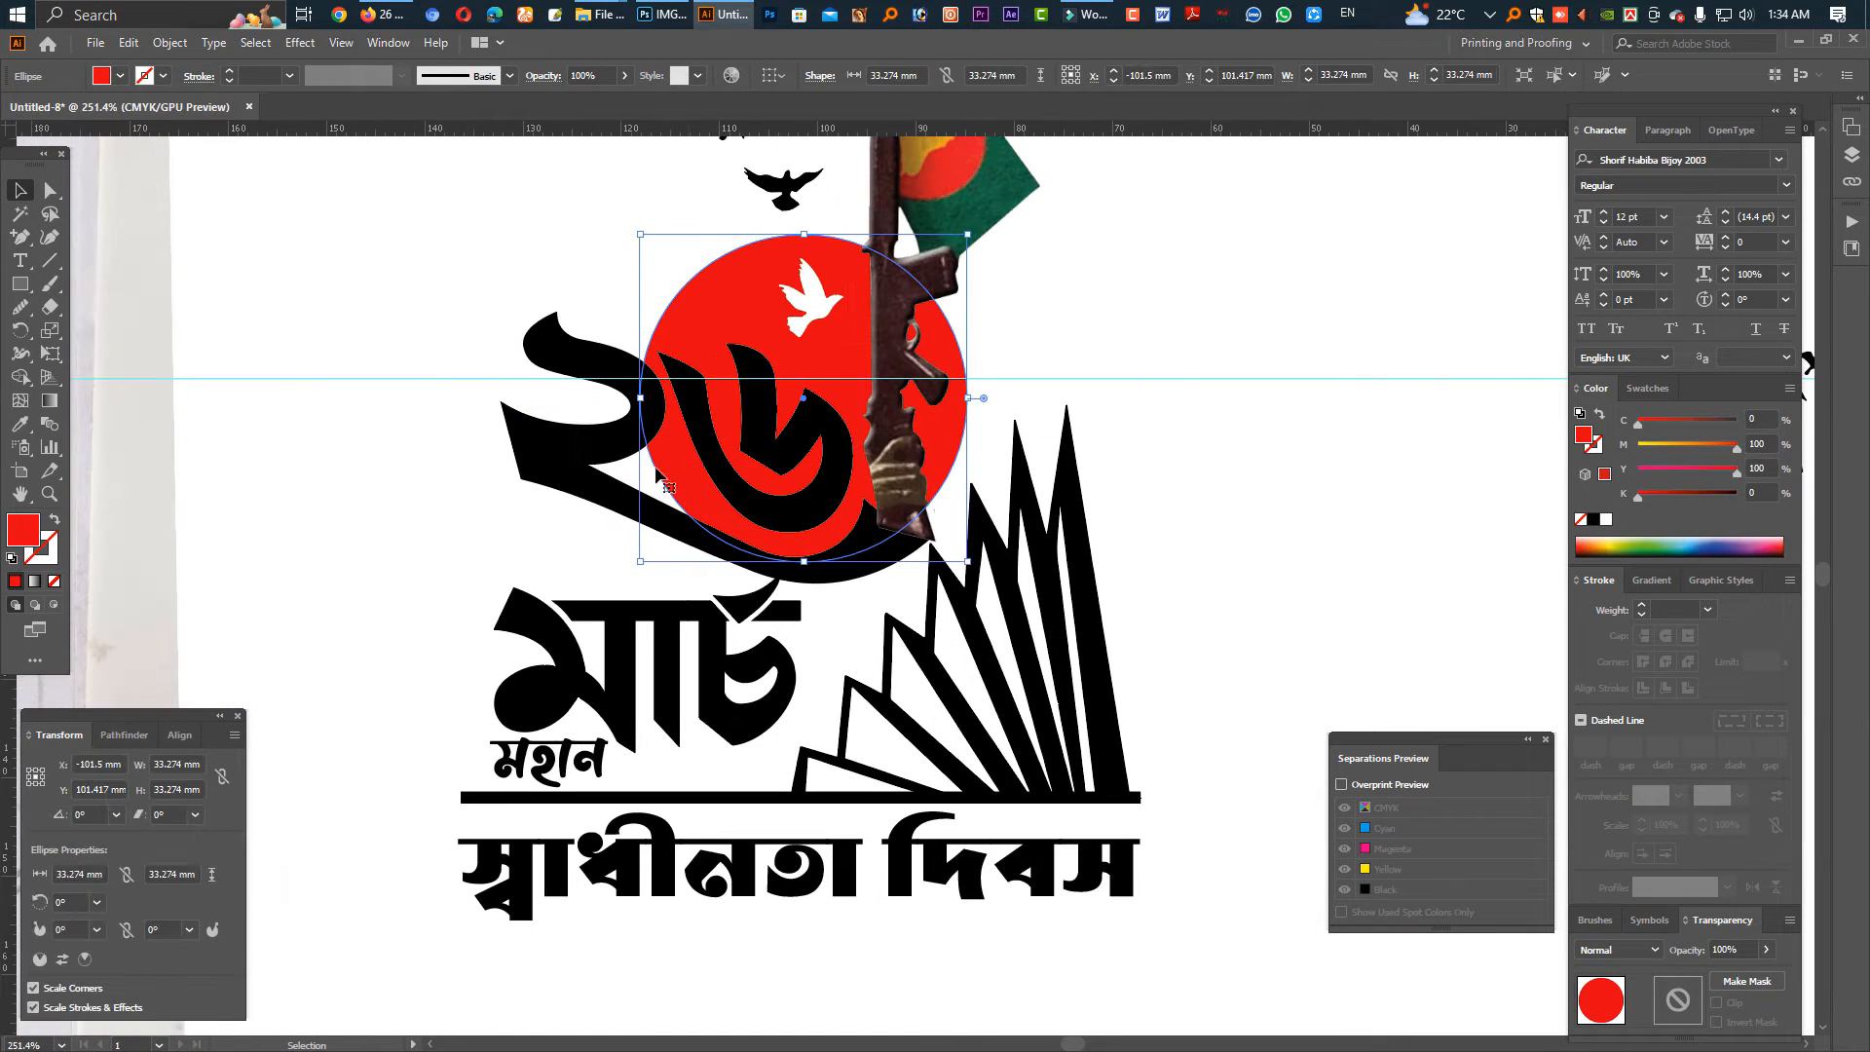
key("a")
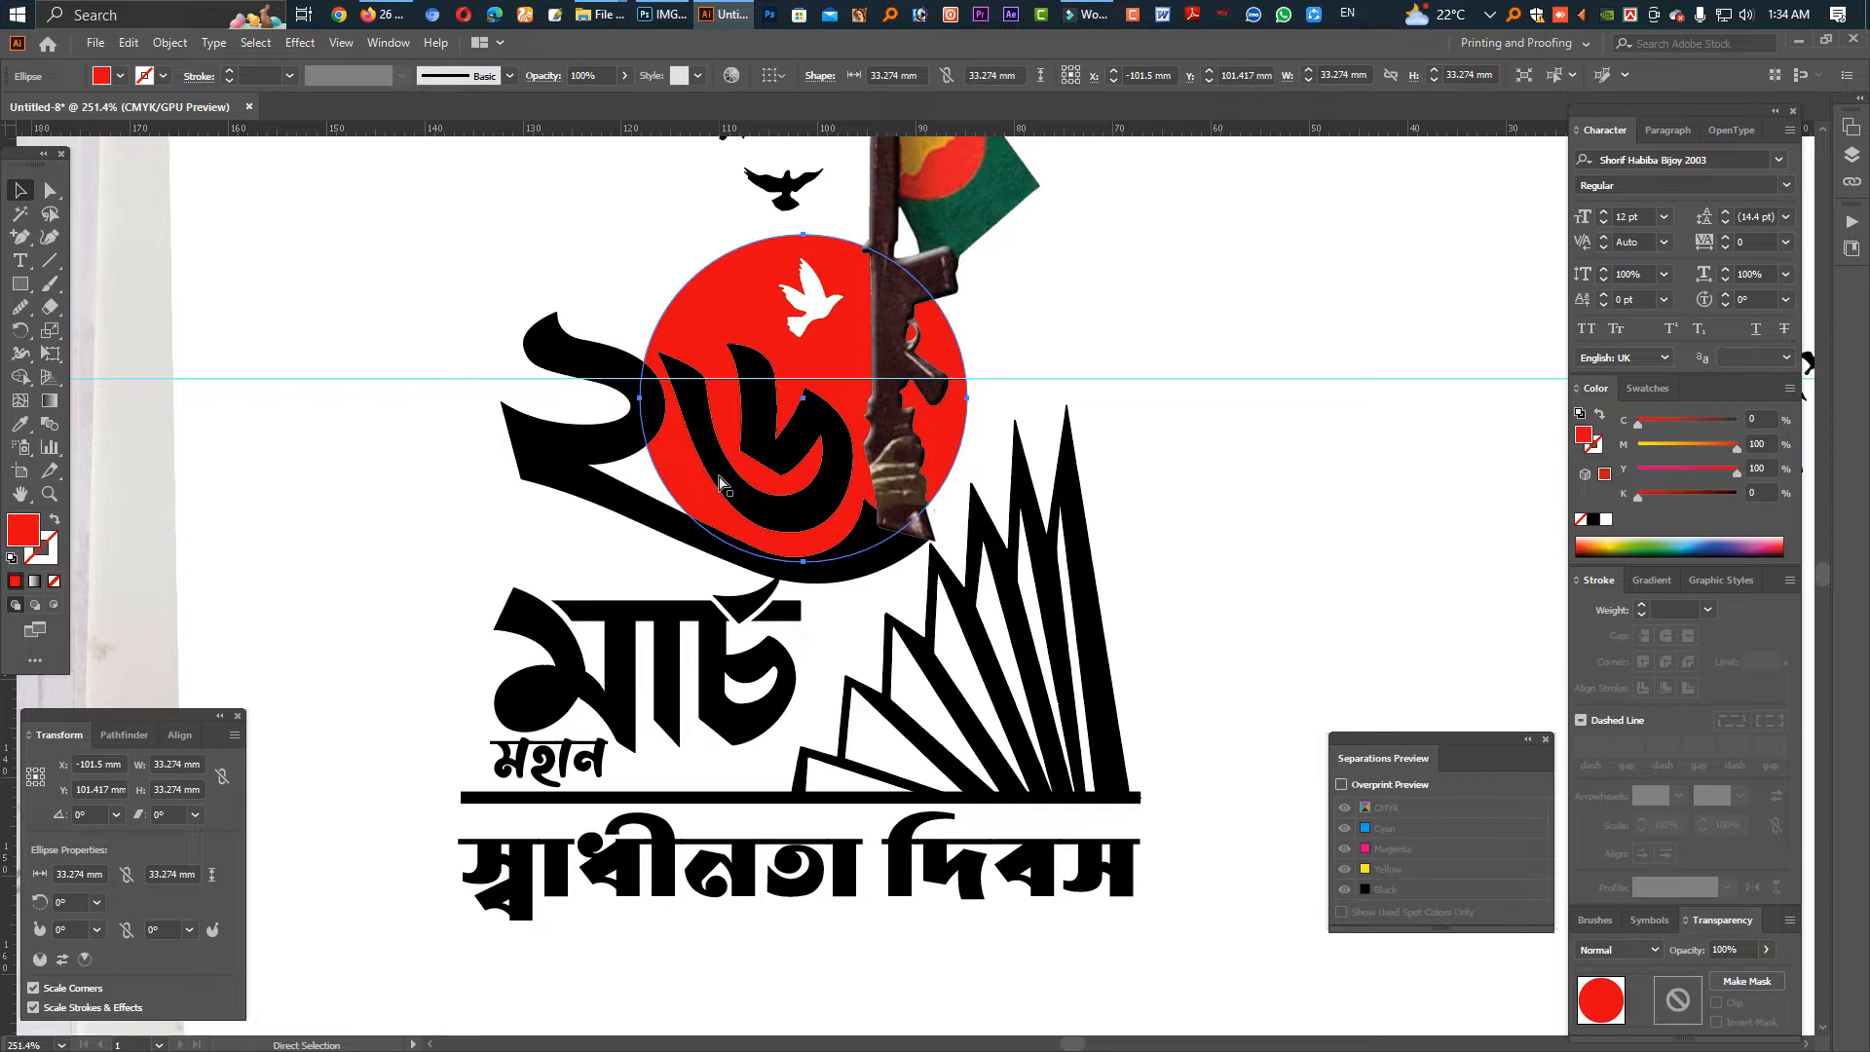
key("v")
left_click_drag(643, 400, 489, 403)
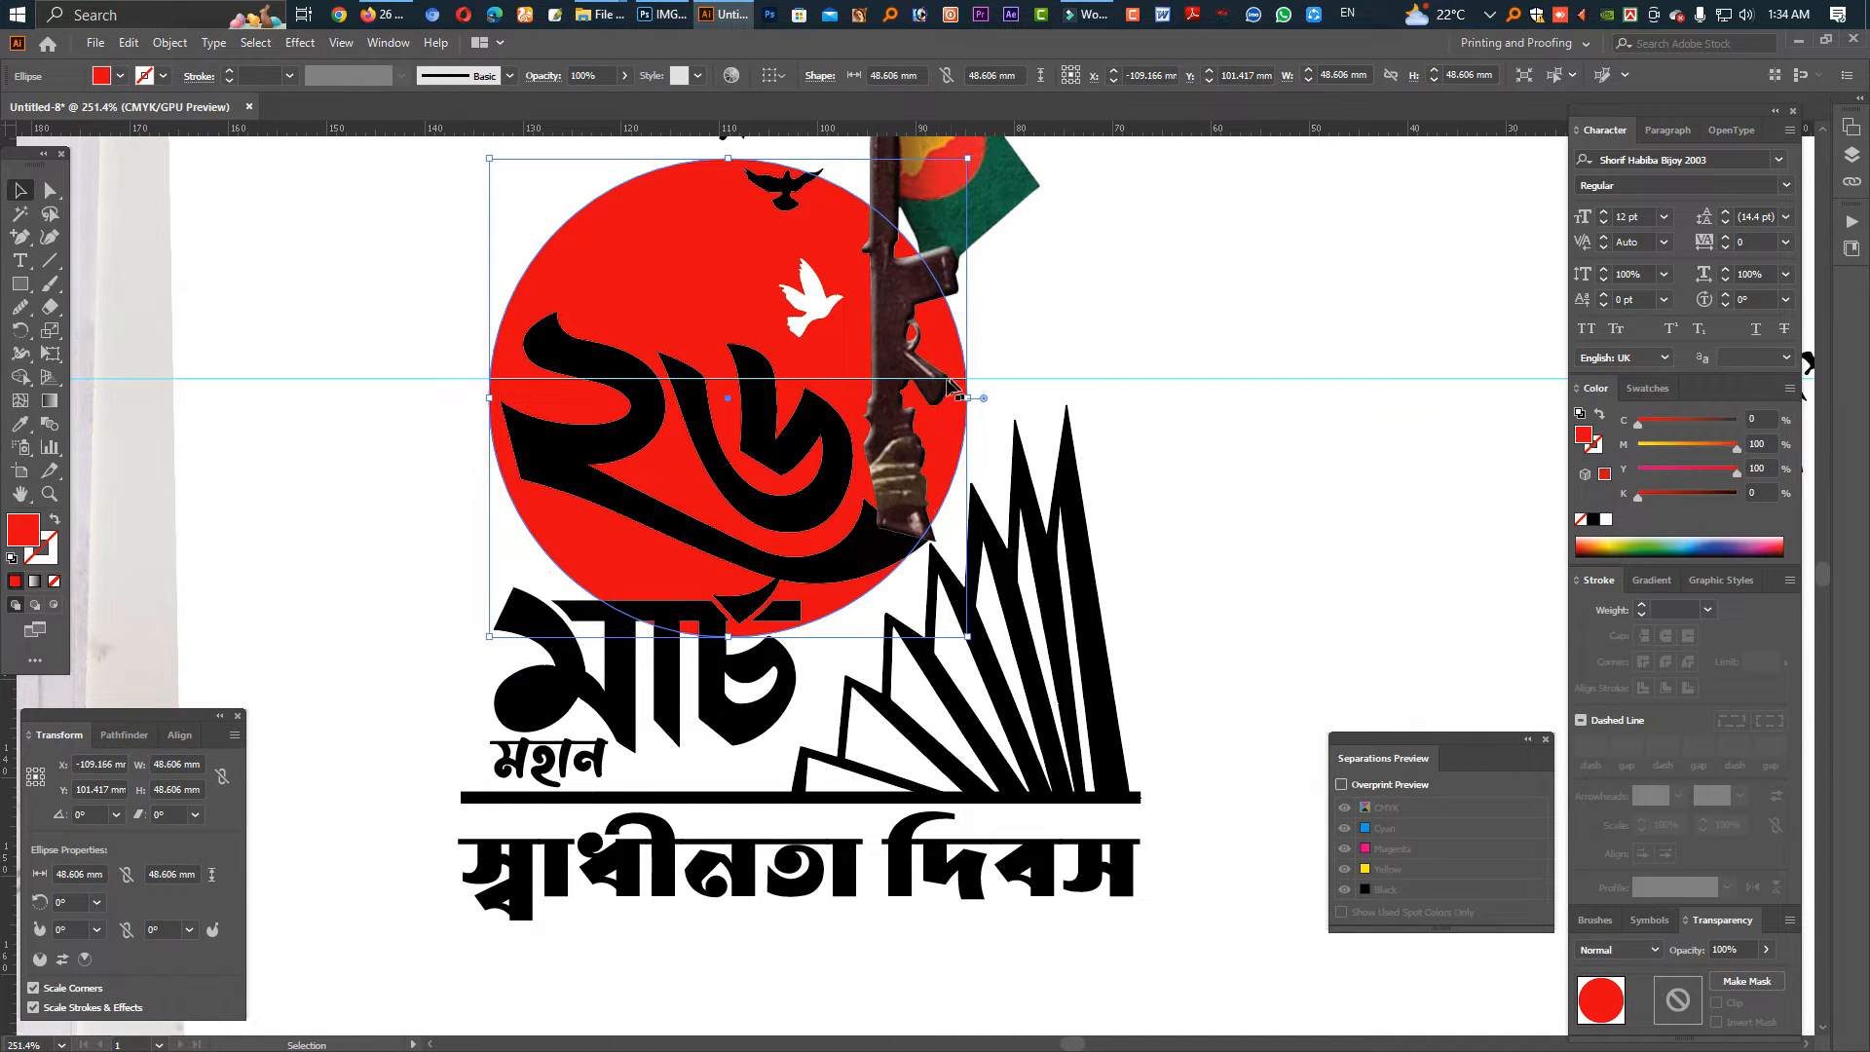
key("ctrl+z")
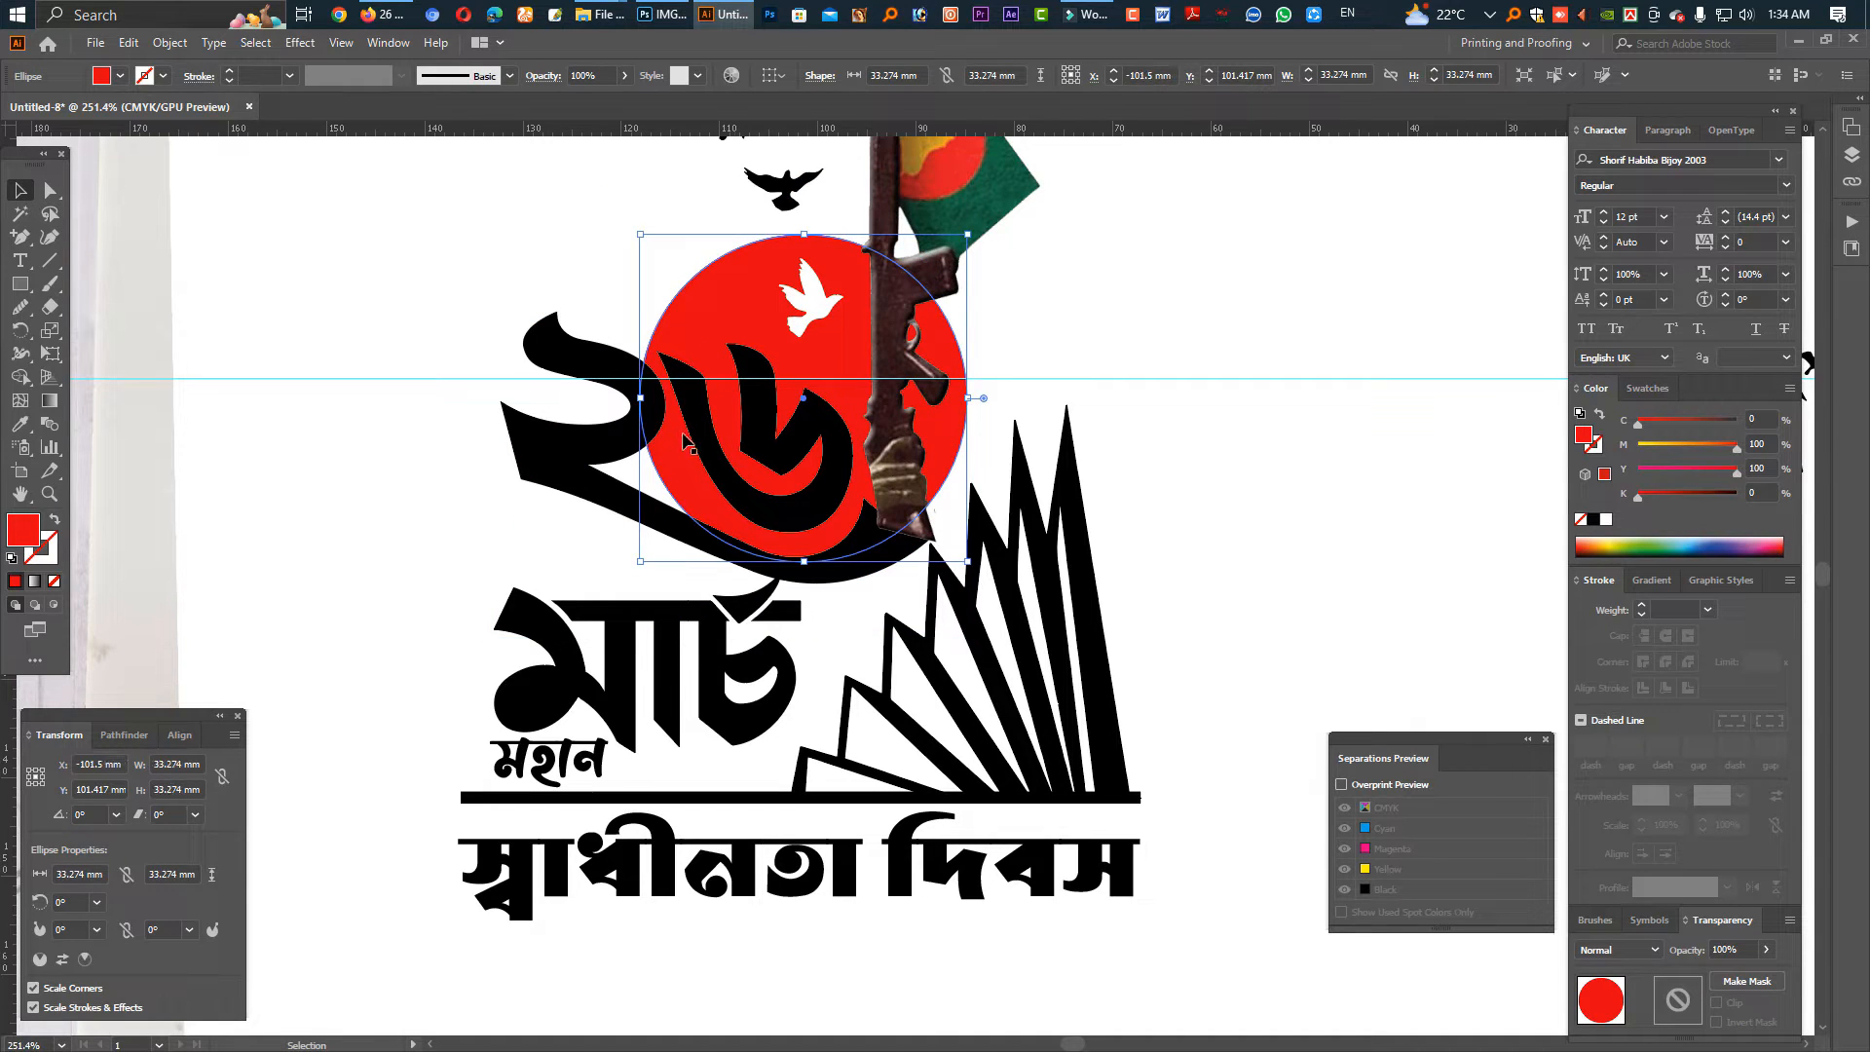
Duplicate the red circle diagonally down towards মার্চ and fill the copy with the dark green sampled from the flag.
left_click_drag(674, 442, 599, 494)
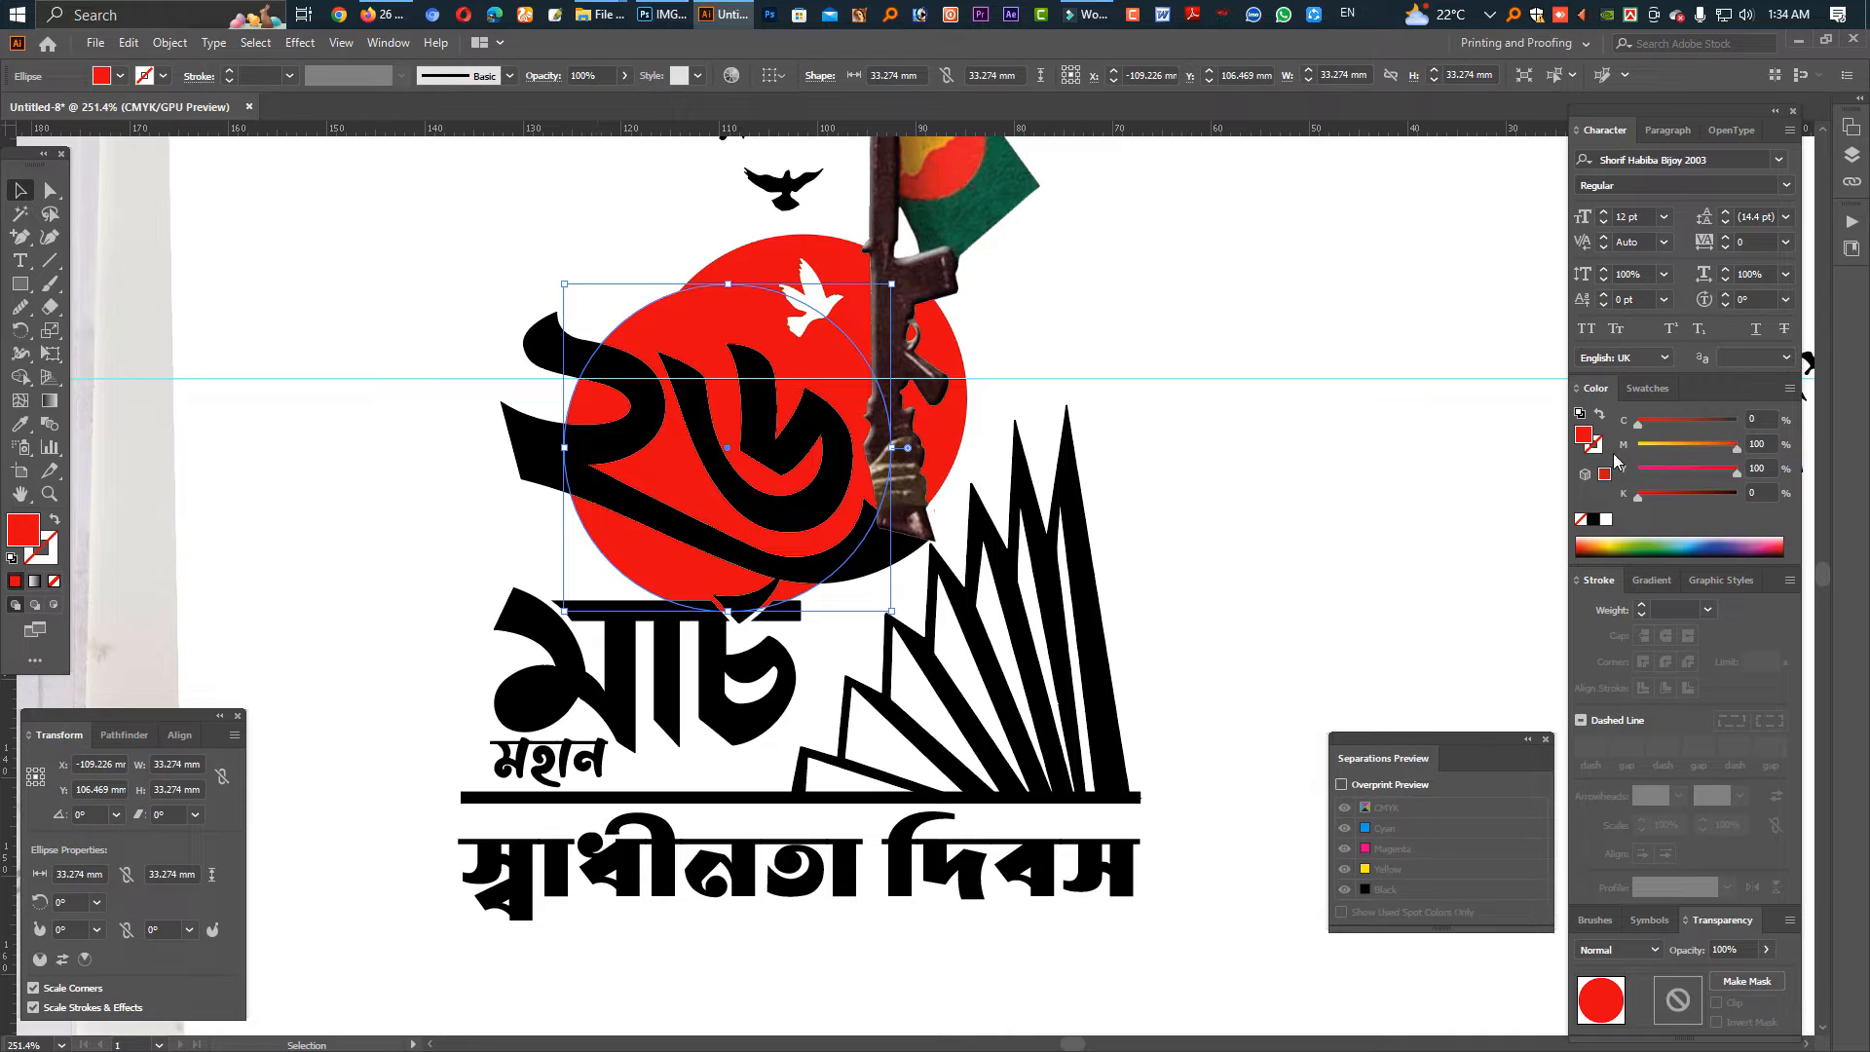
left_click(19, 424)
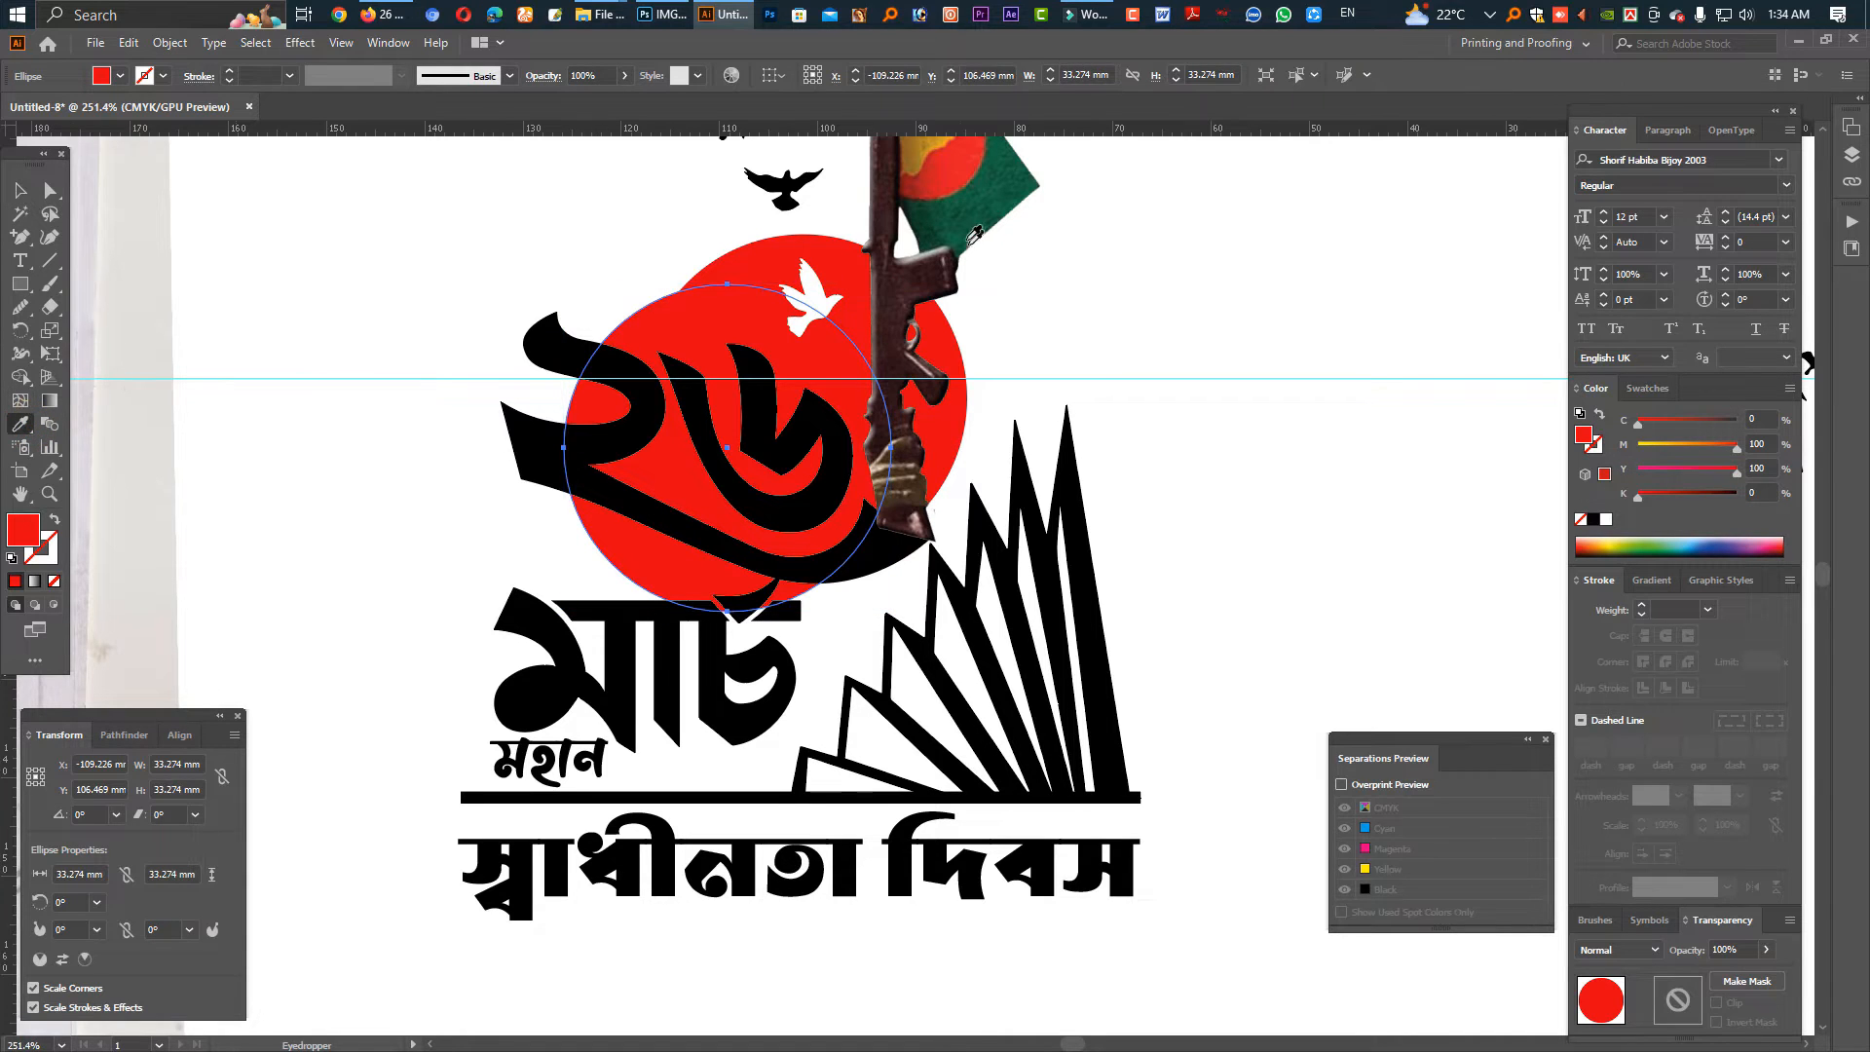
left_click(960, 222)
left_click(19, 191)
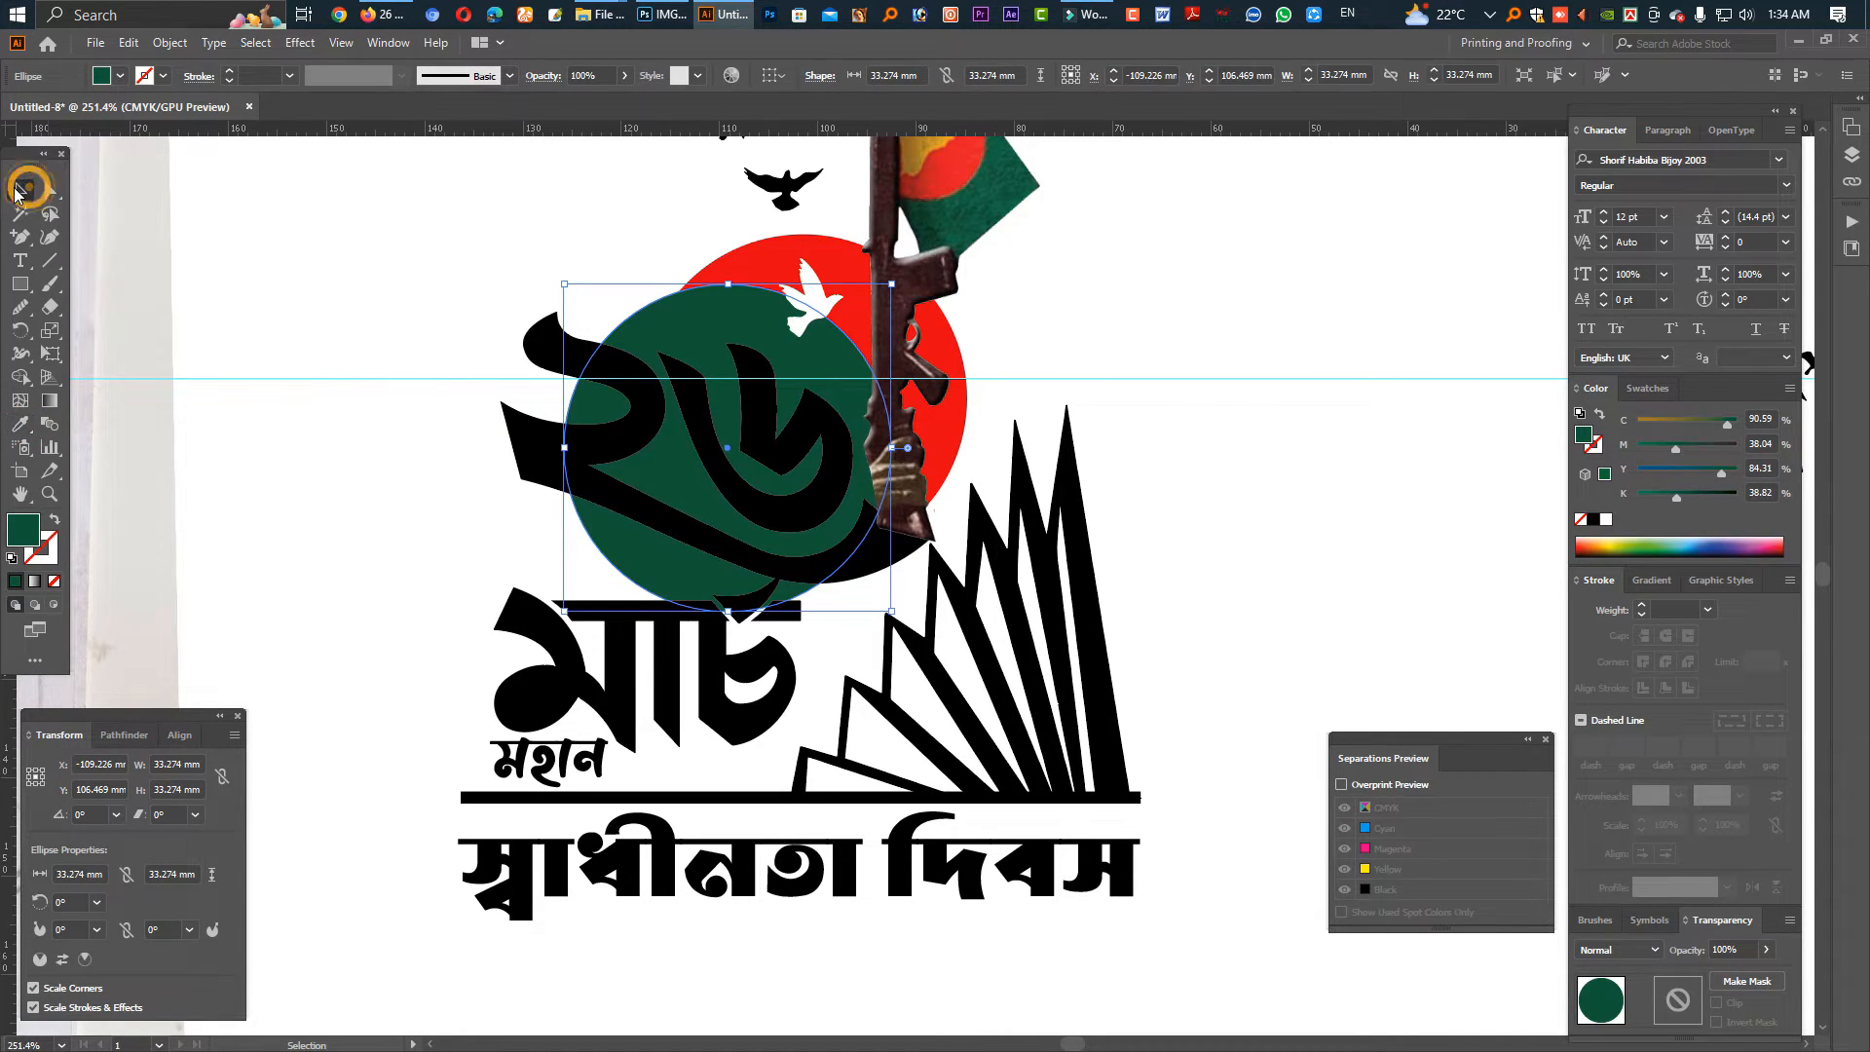
Send the green circle behind the red one, move it behind the ২, and enlarge it to about 36.3 mm.
key("ctrl+[")
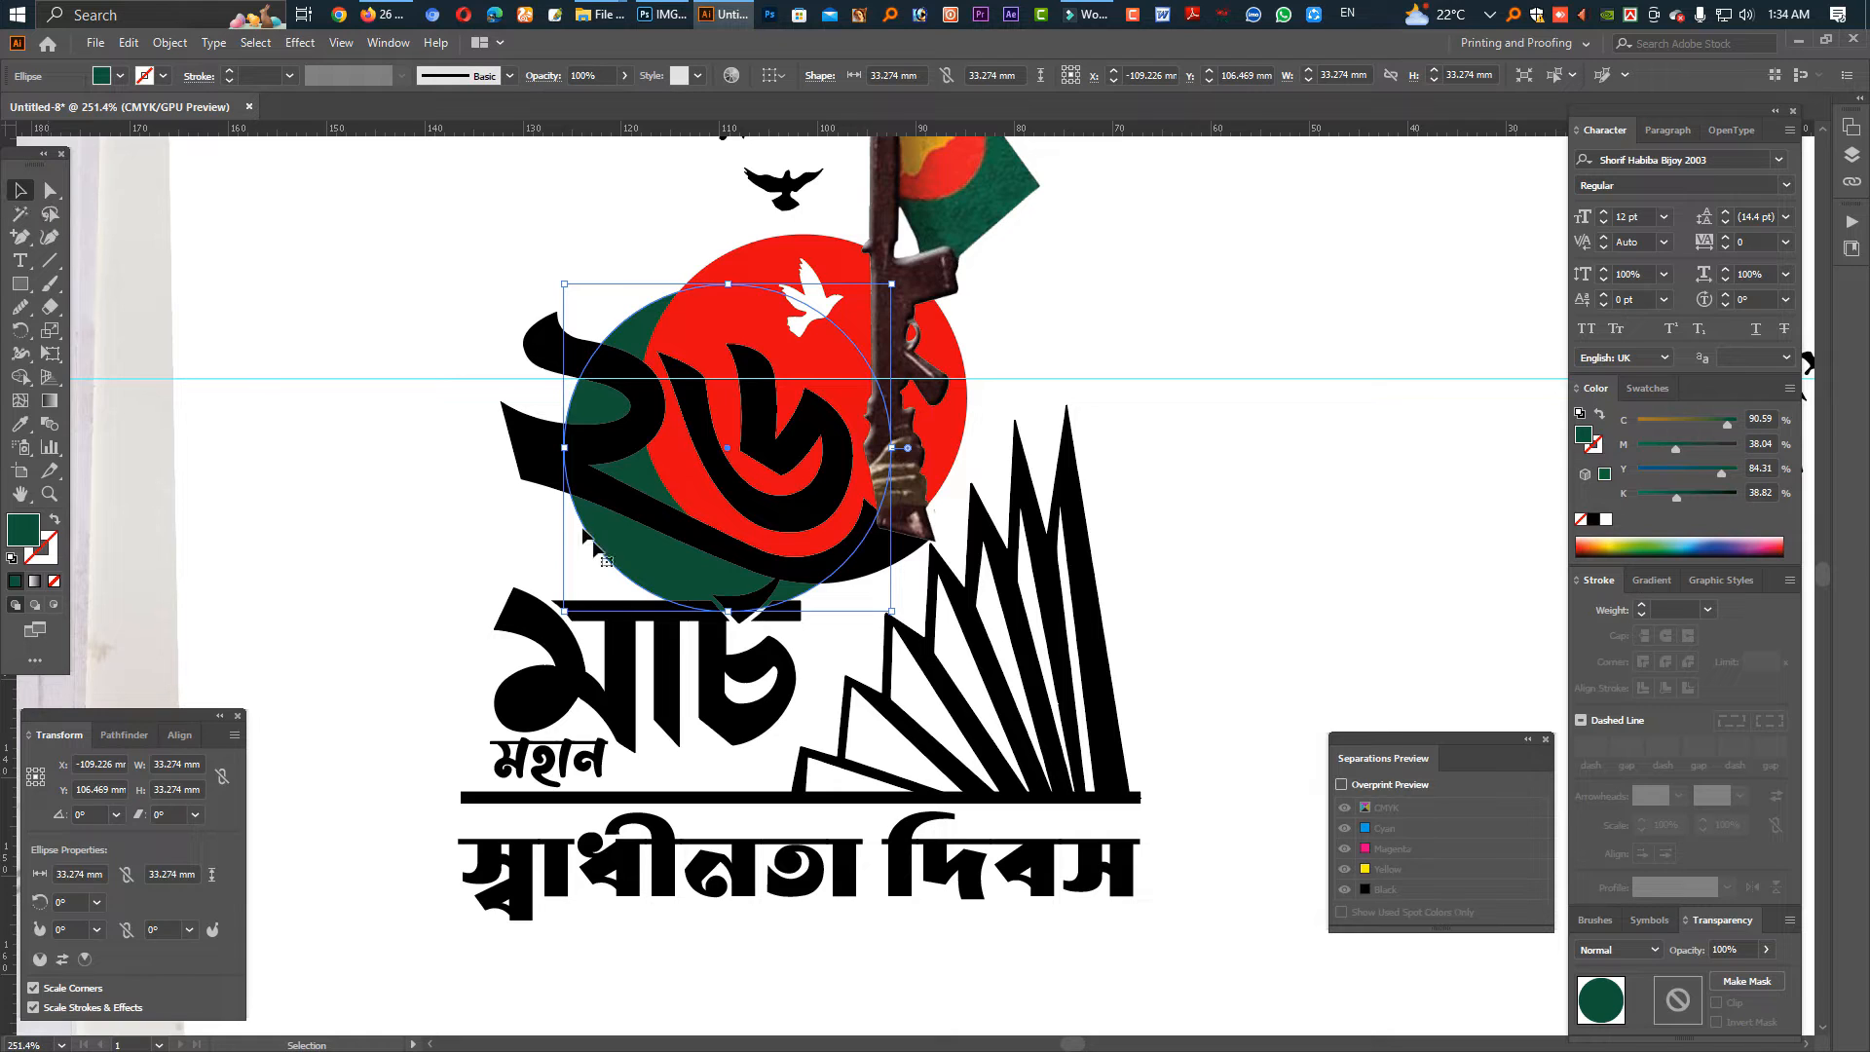
left_click_drag(647, 560, 526, 493)
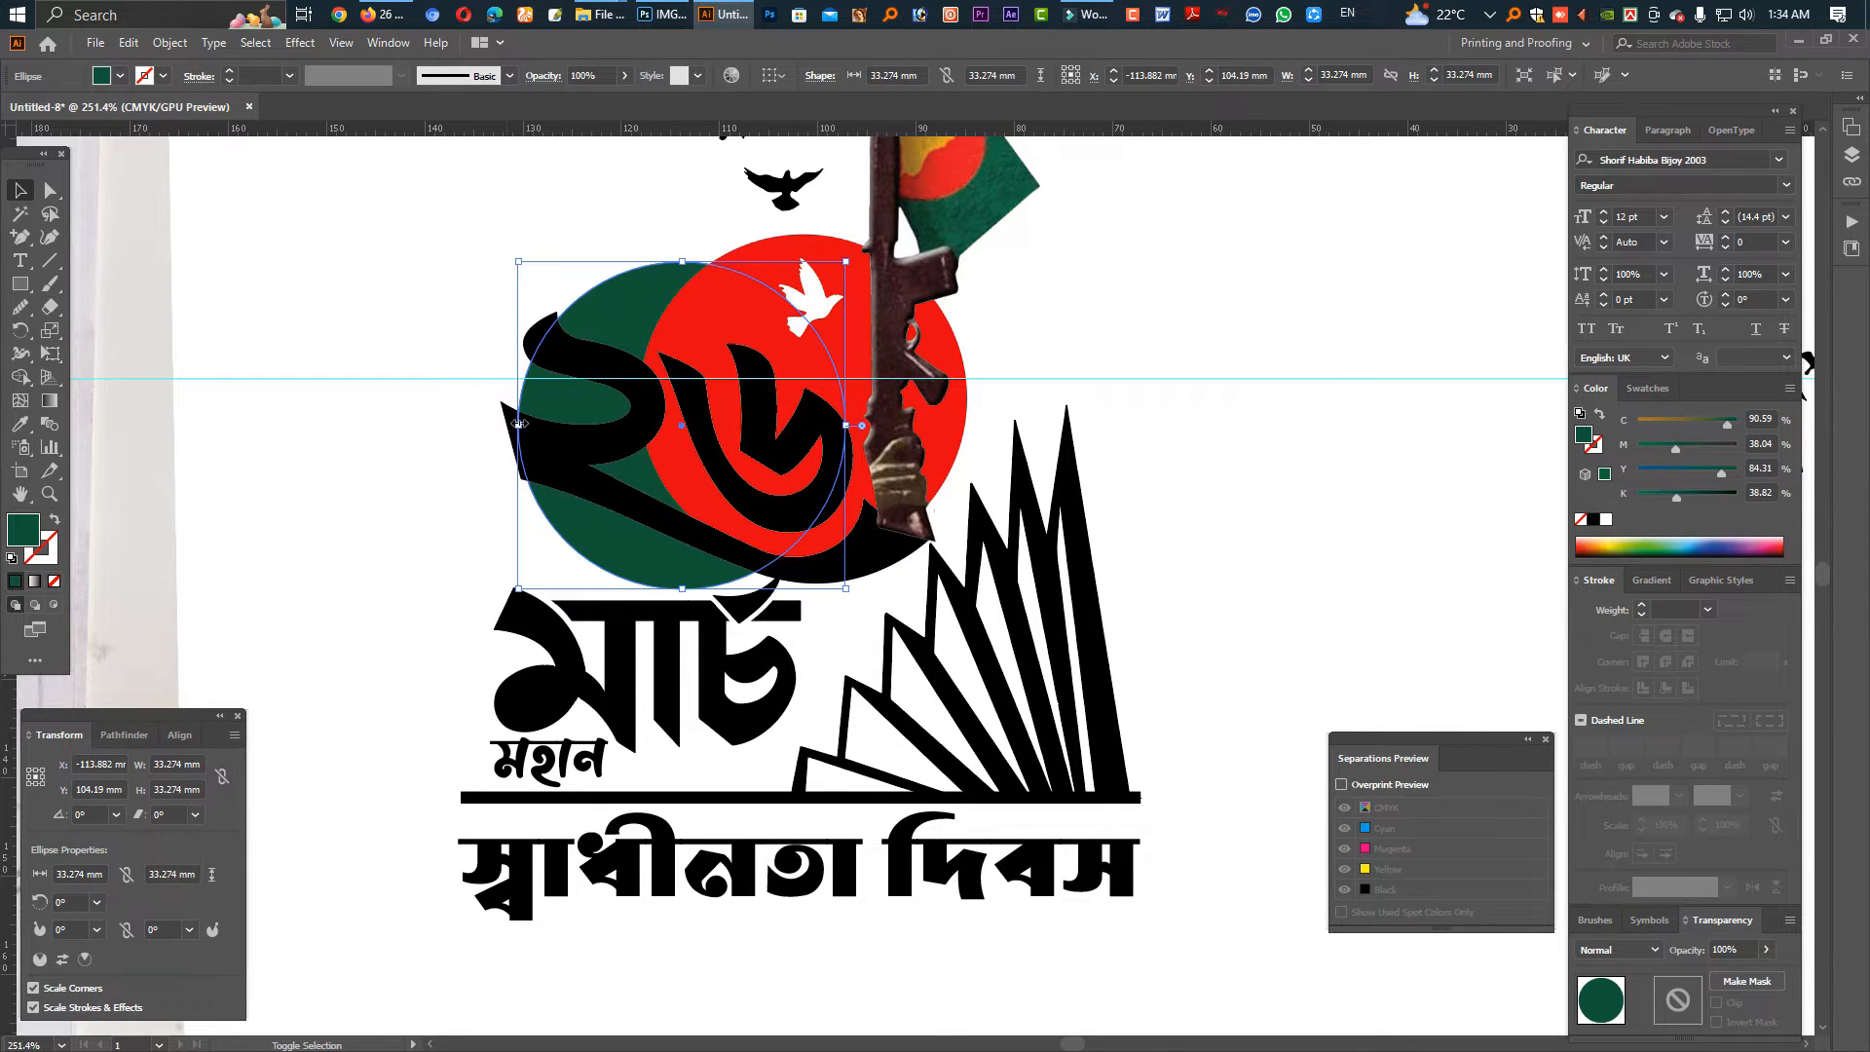
left_click_drag(519, 424, 488, 424)
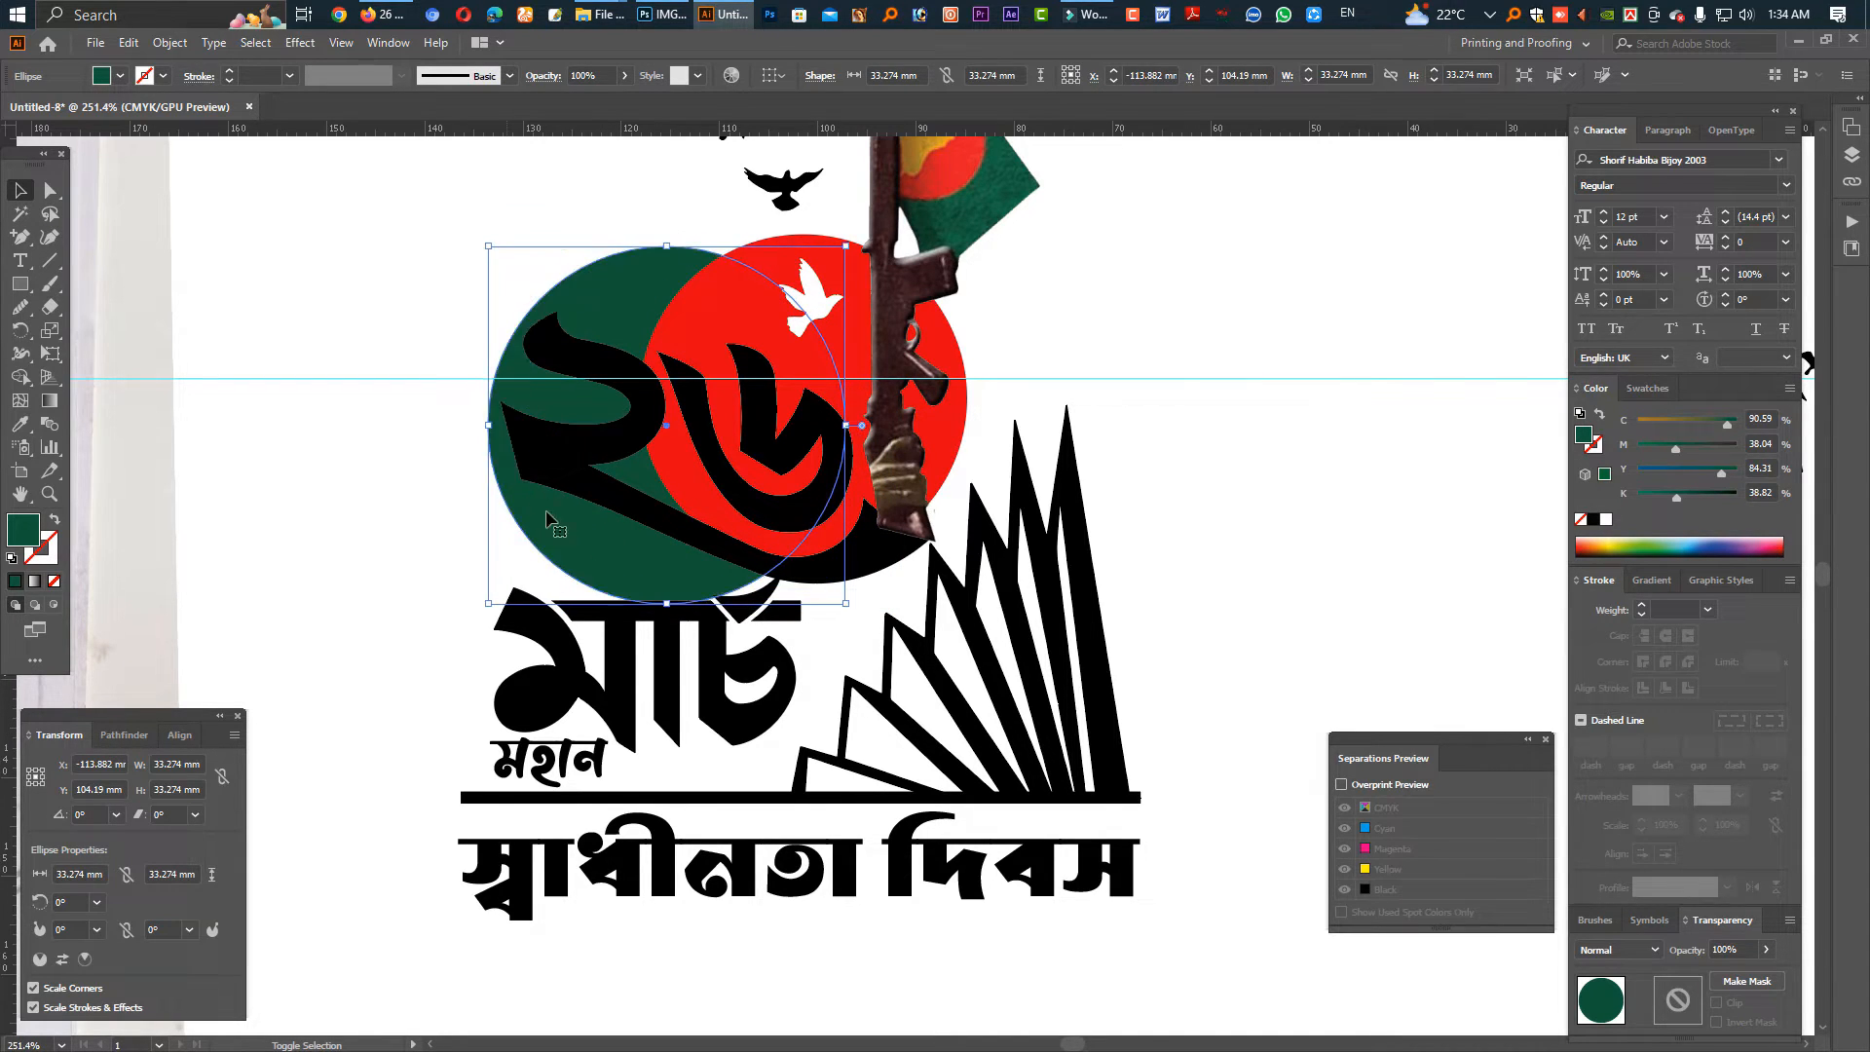
left_click_drag(570, 526, 567, 517)
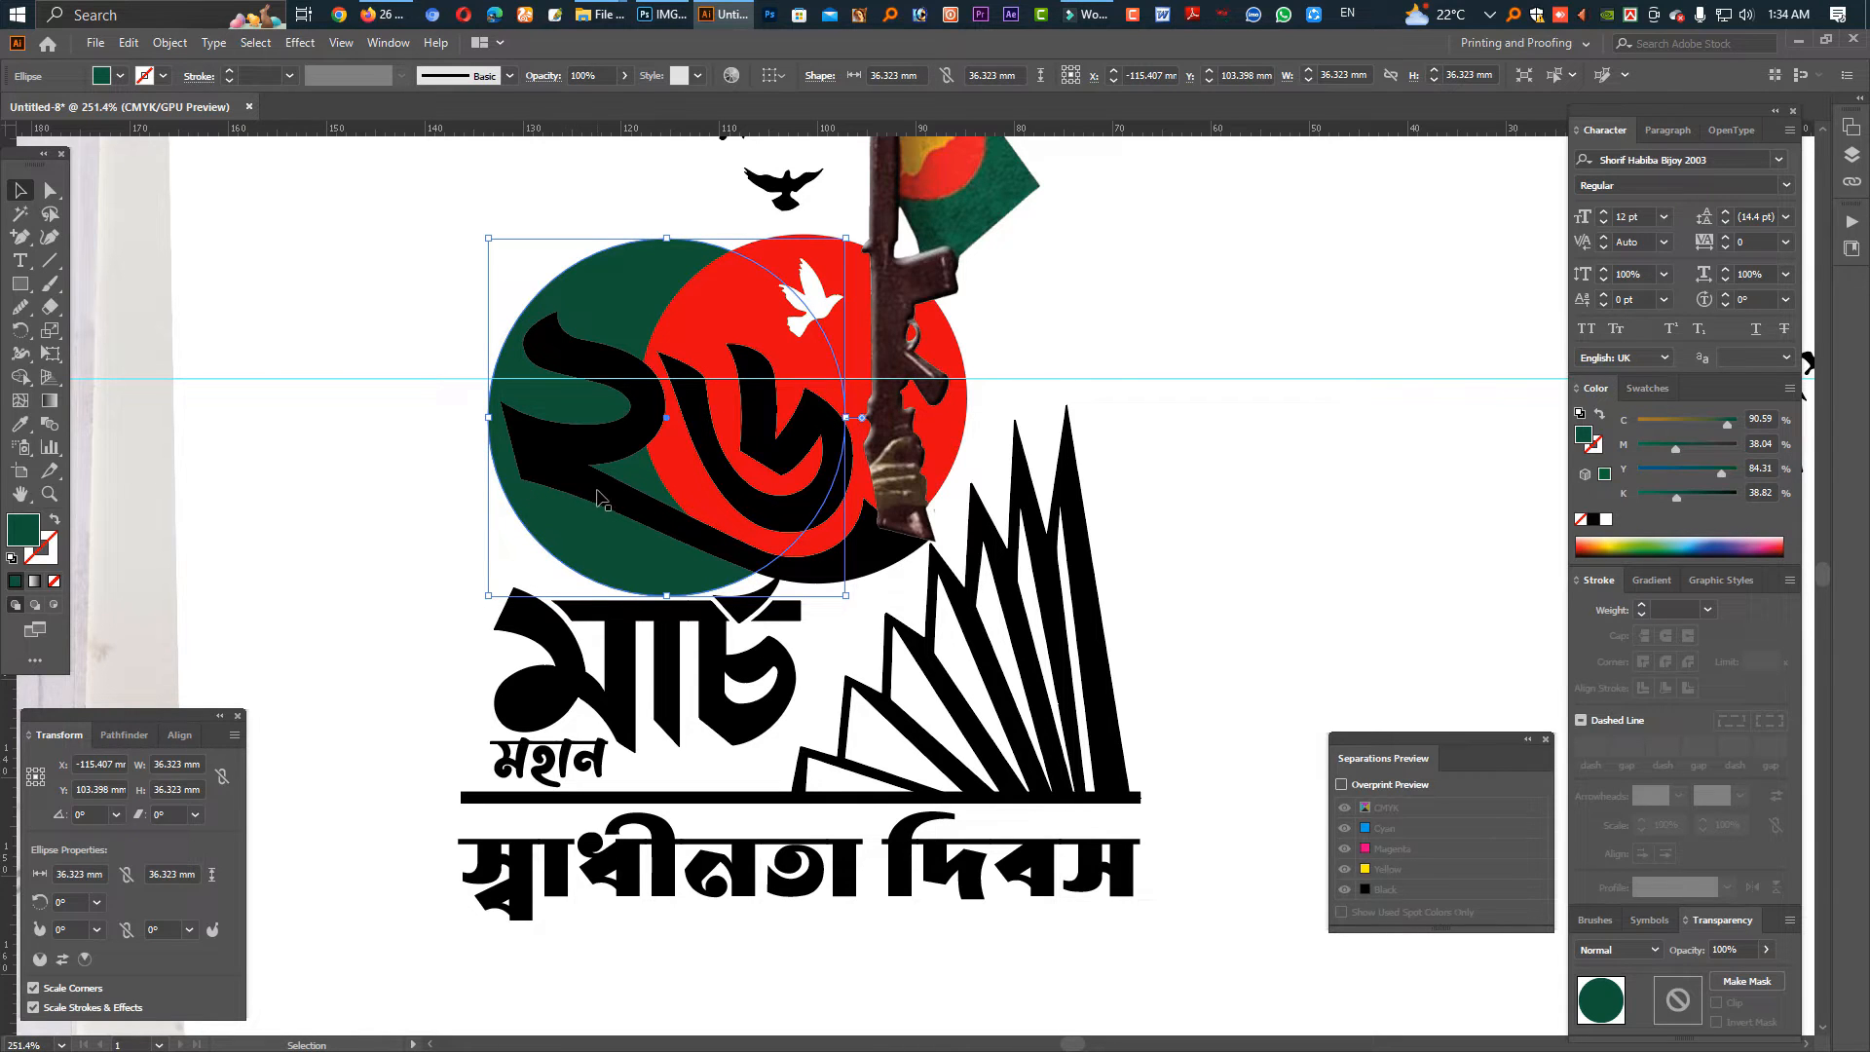
Enlarge the red circle to about 35.2 × 36 mm and shift it slightly so it follows the ২৬ tail's lower curve.
left_click(594, 485)
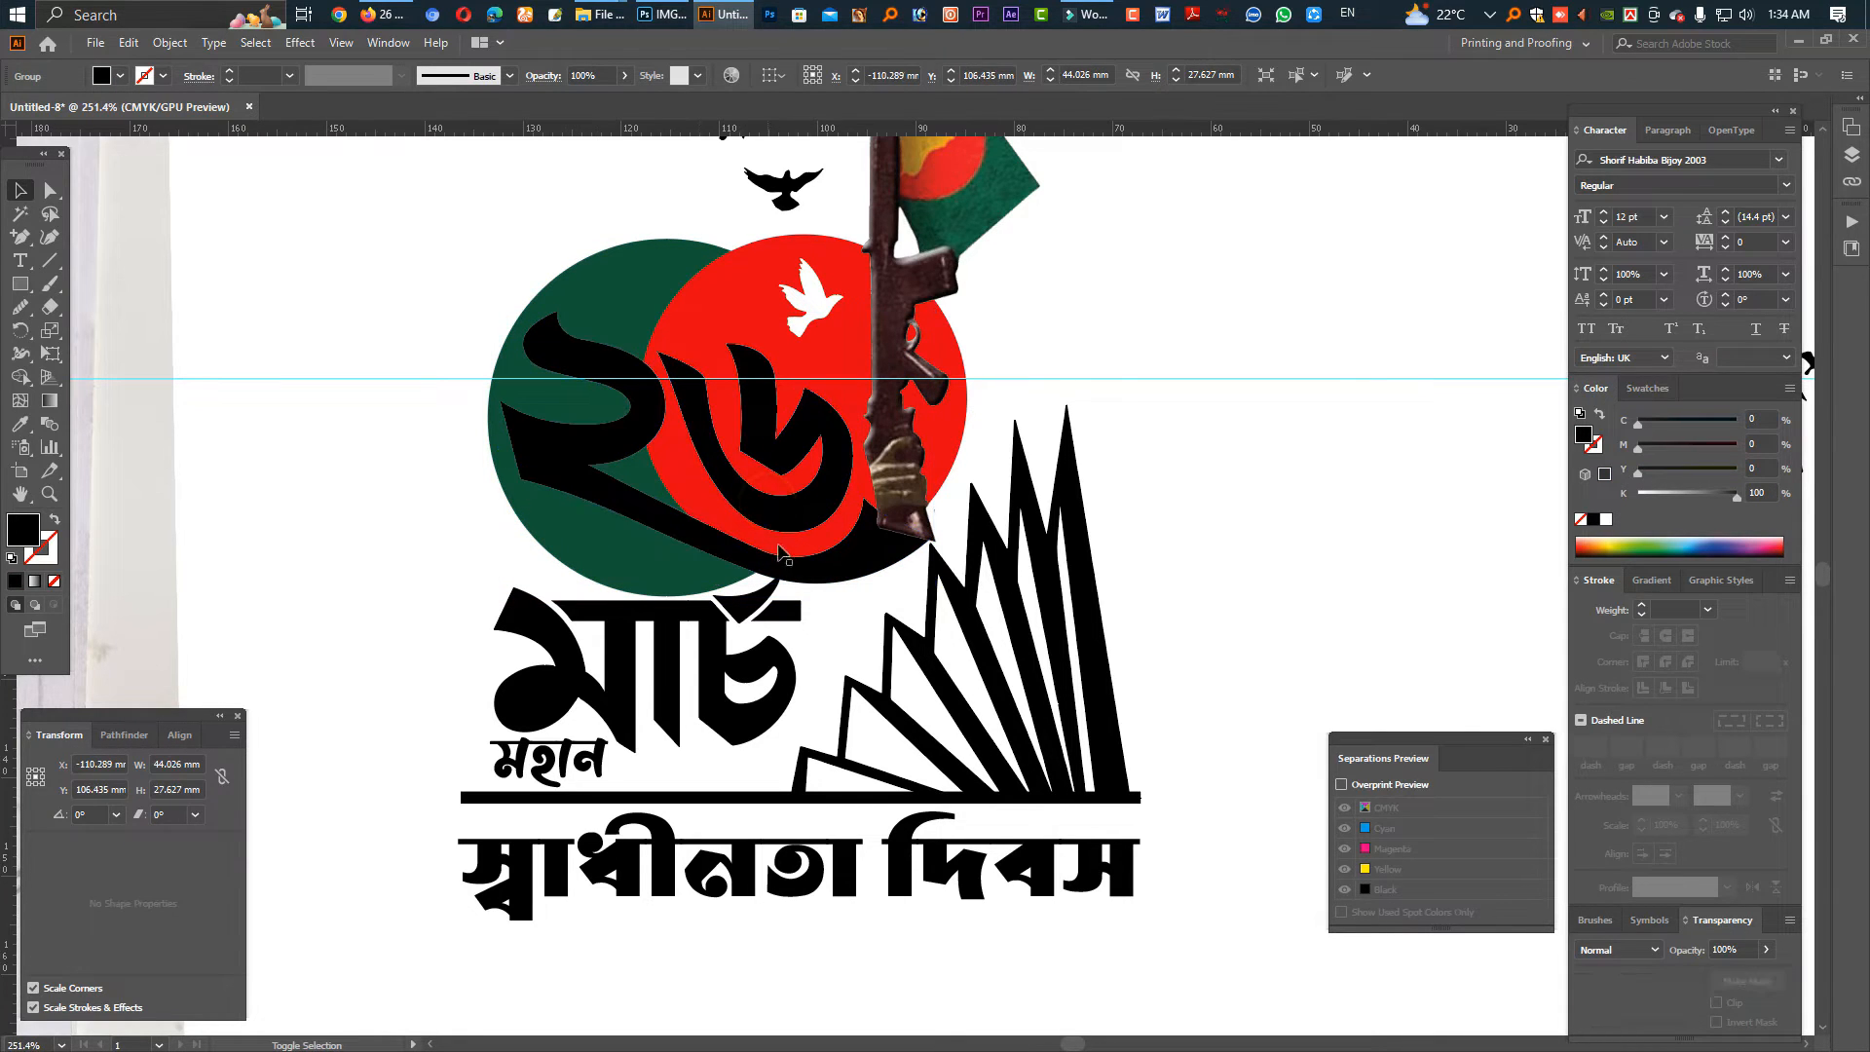
key("ctrl+shift+a")
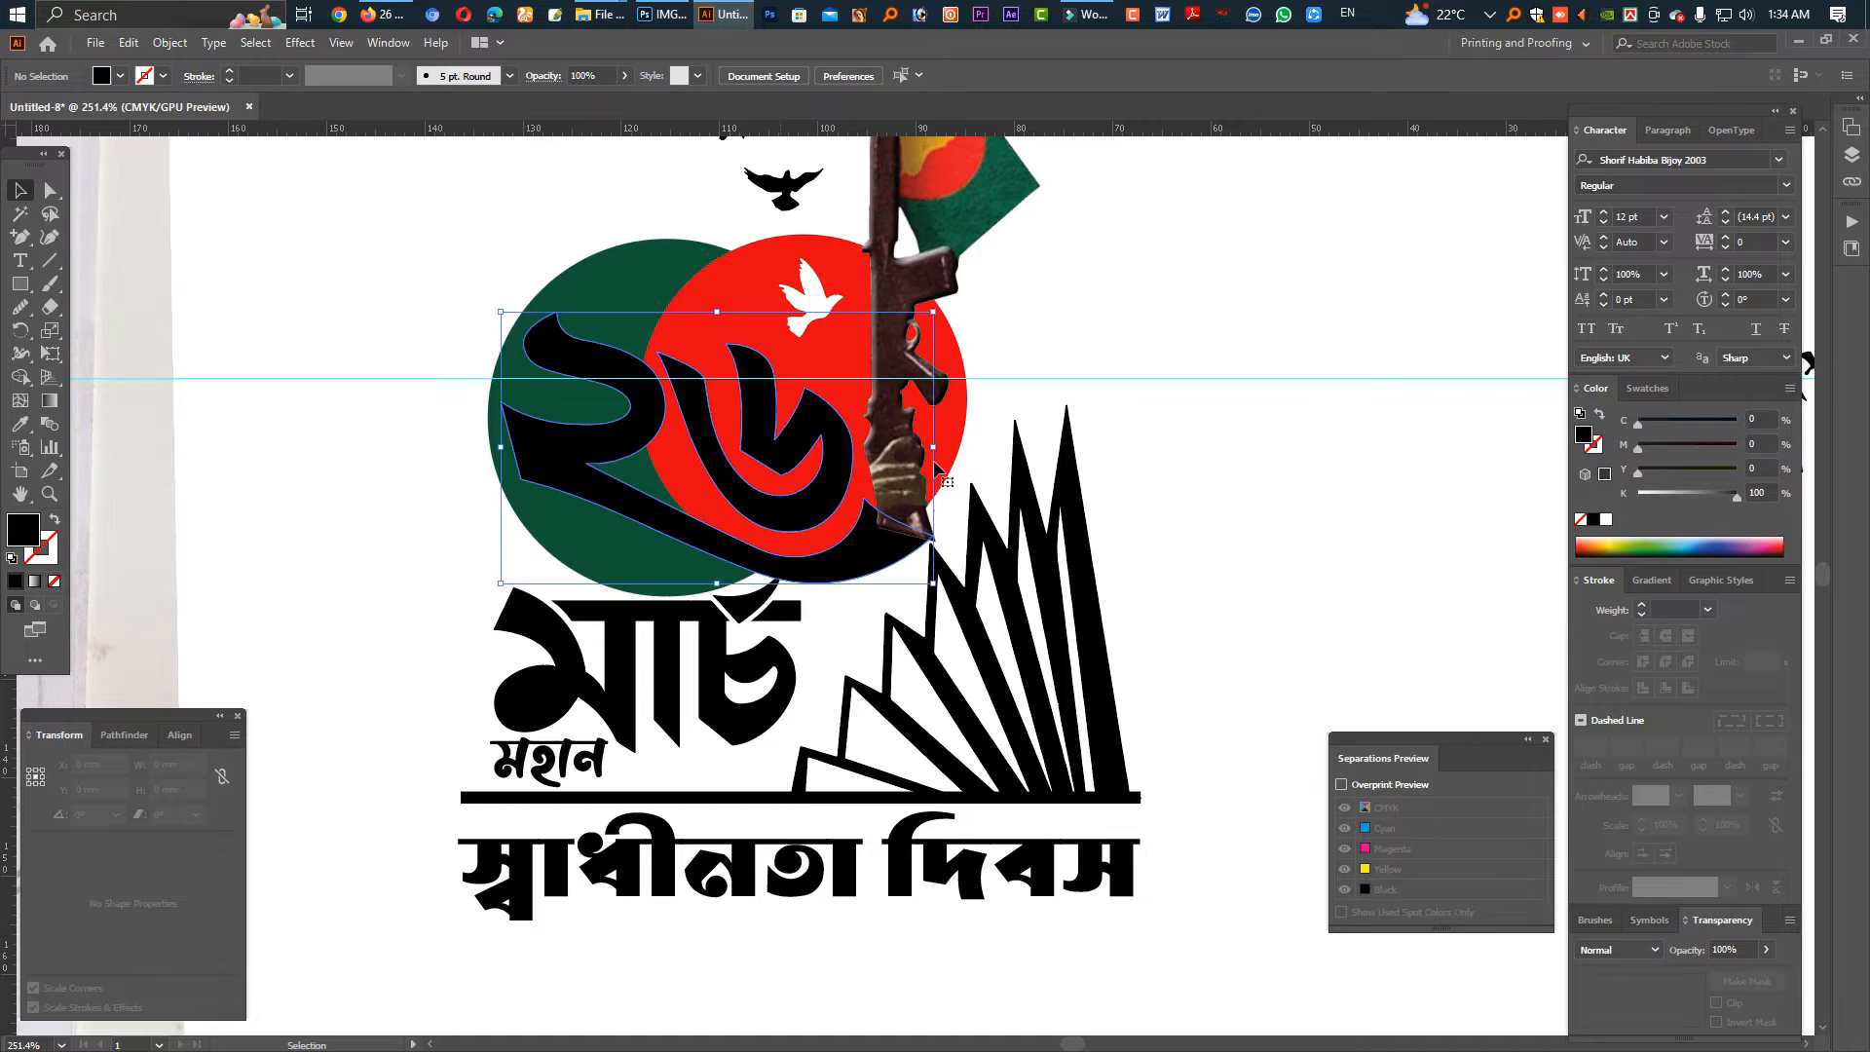
left_click(931, 463)
left_click(746, 316)
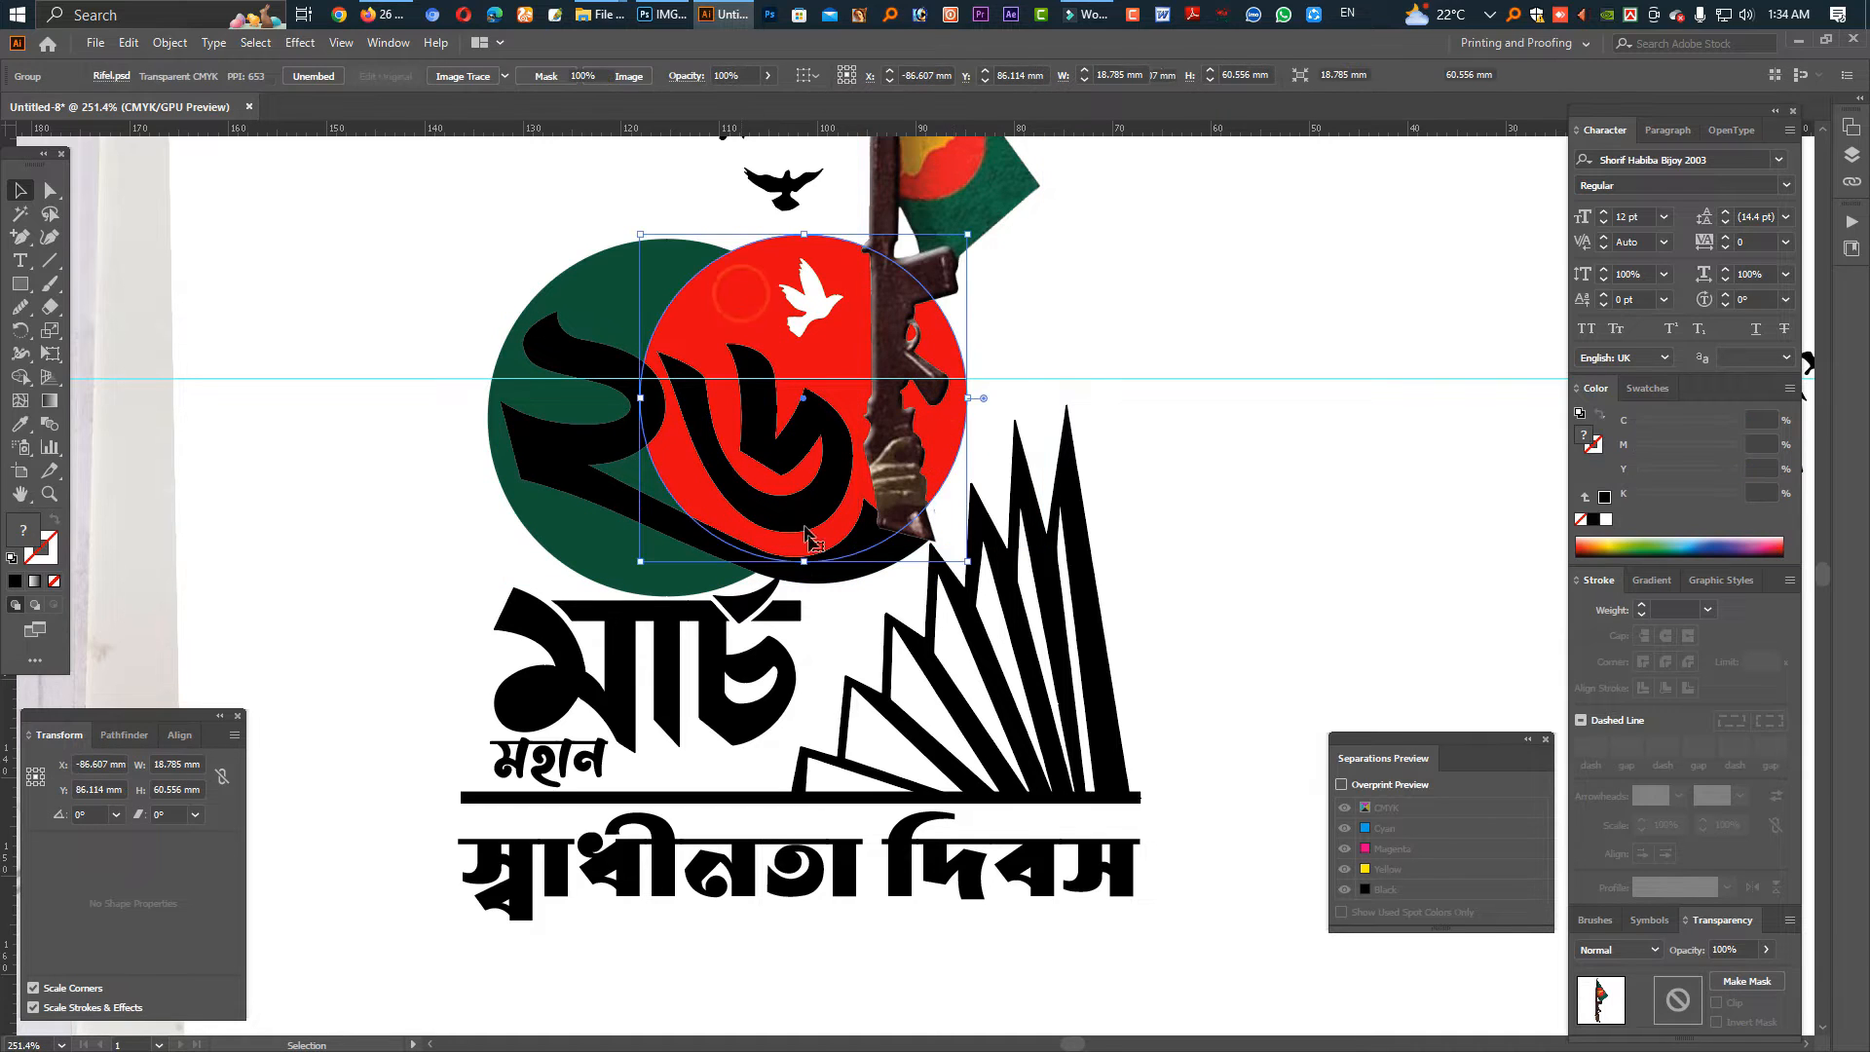
left_click_drag(807, 583, 816, 587)
left_click_drag(982, 410, 971, 416)
left_click(755, 570)
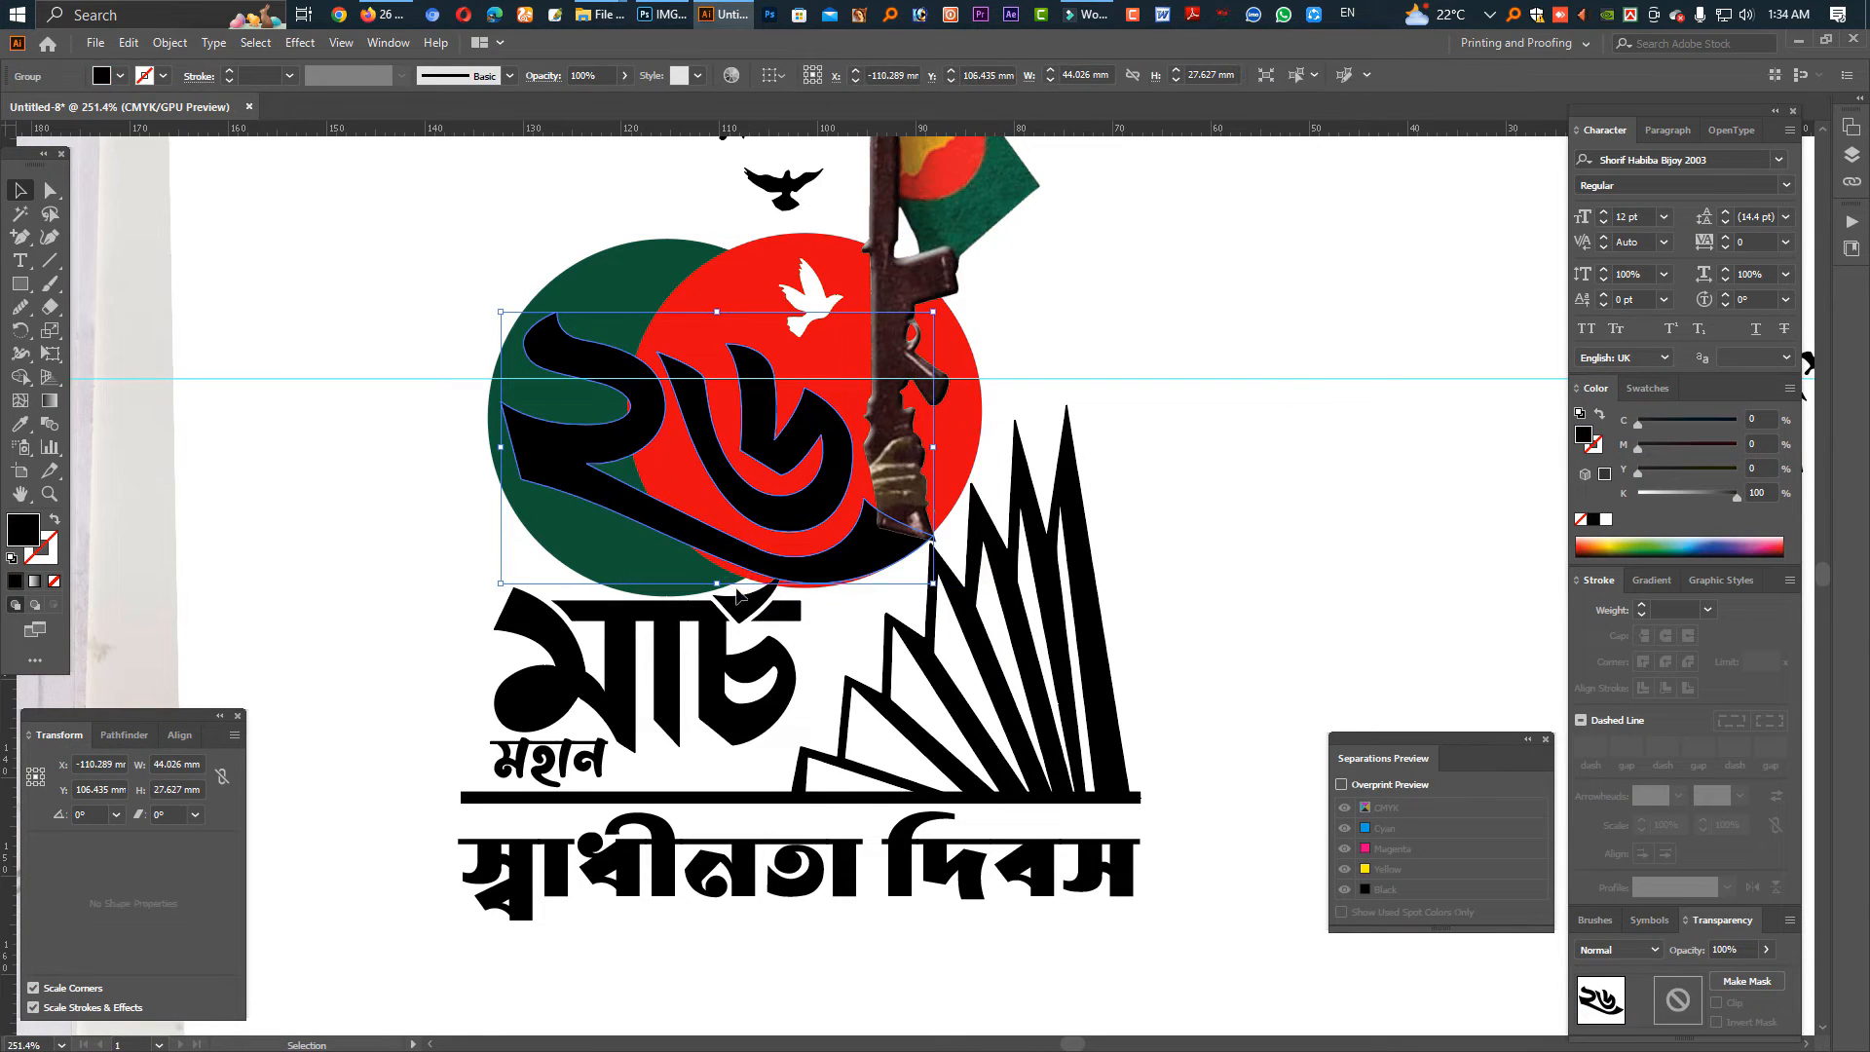
left_click(738, 274)
left_click_drag(740, 275, 752, 279)
left_click_drag(999, 409, 986, 403)
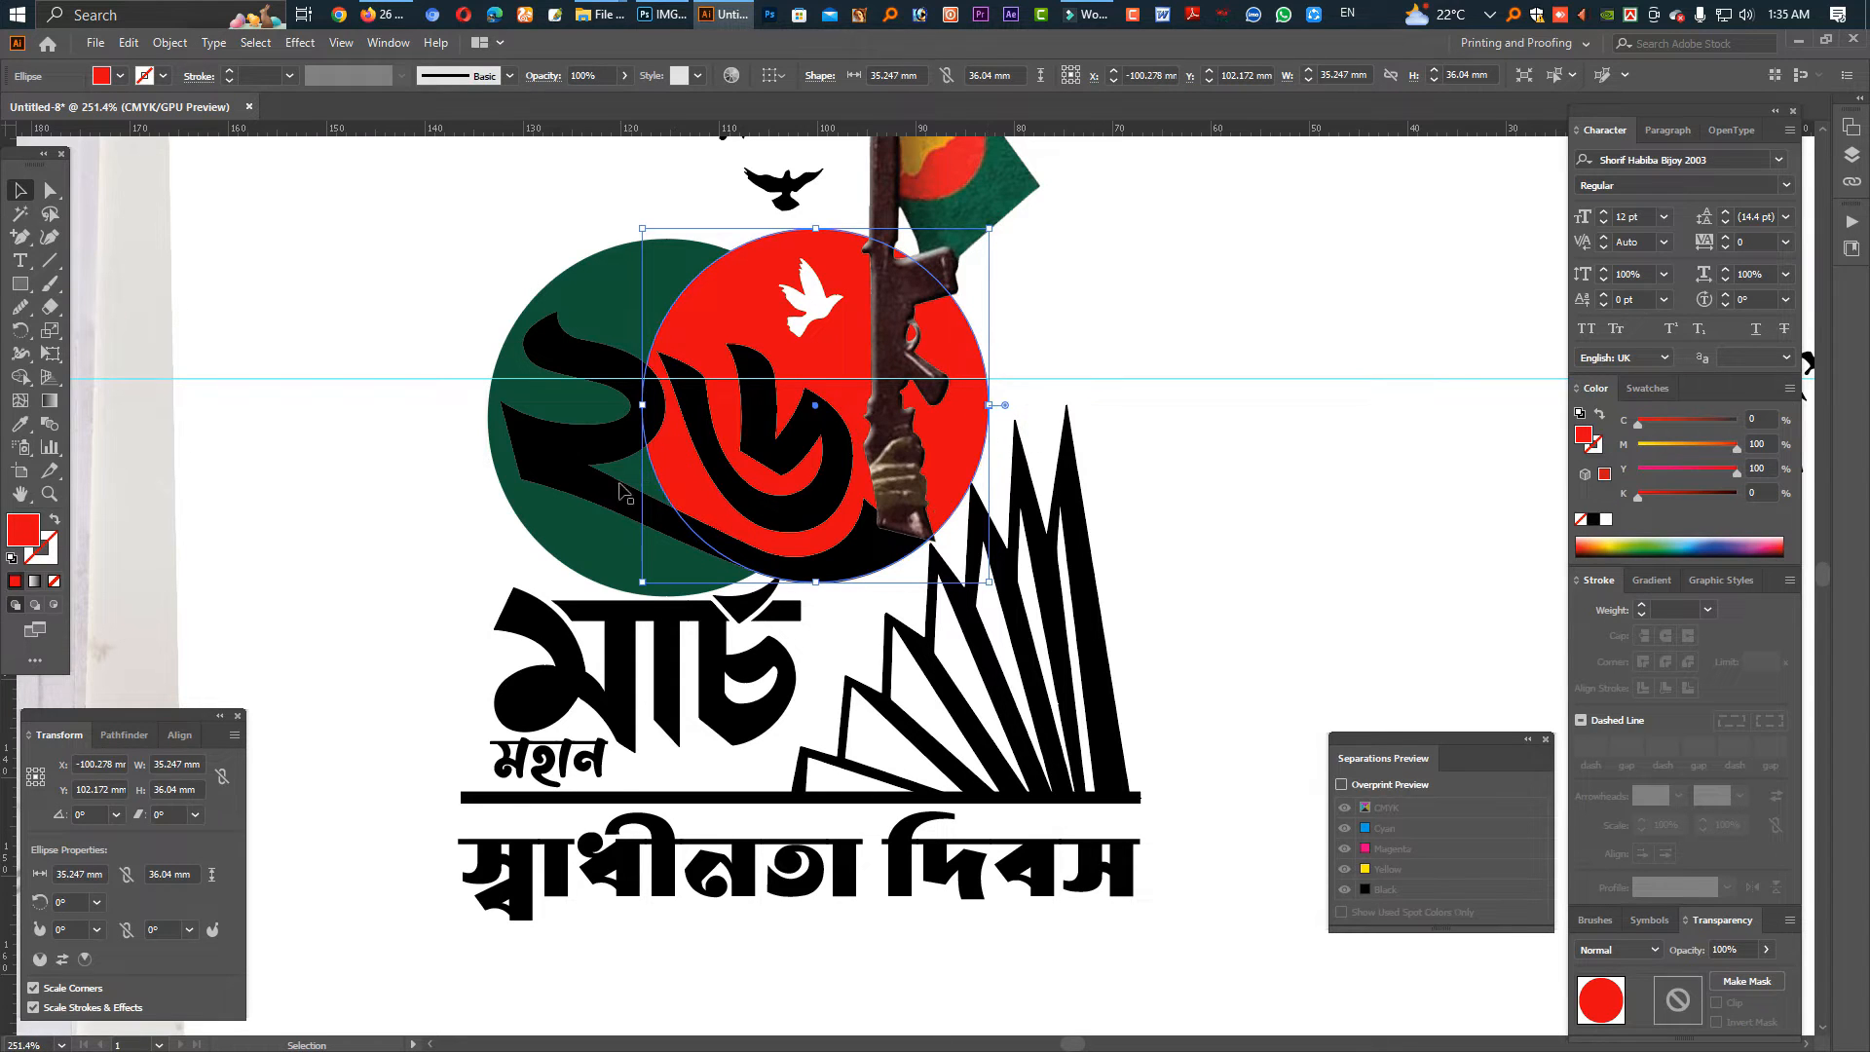
Fill the ২৬ numeral white by setting K to 0%.
left_click(763, 480)
left_click_drag(1652, 495, 1631, 495)
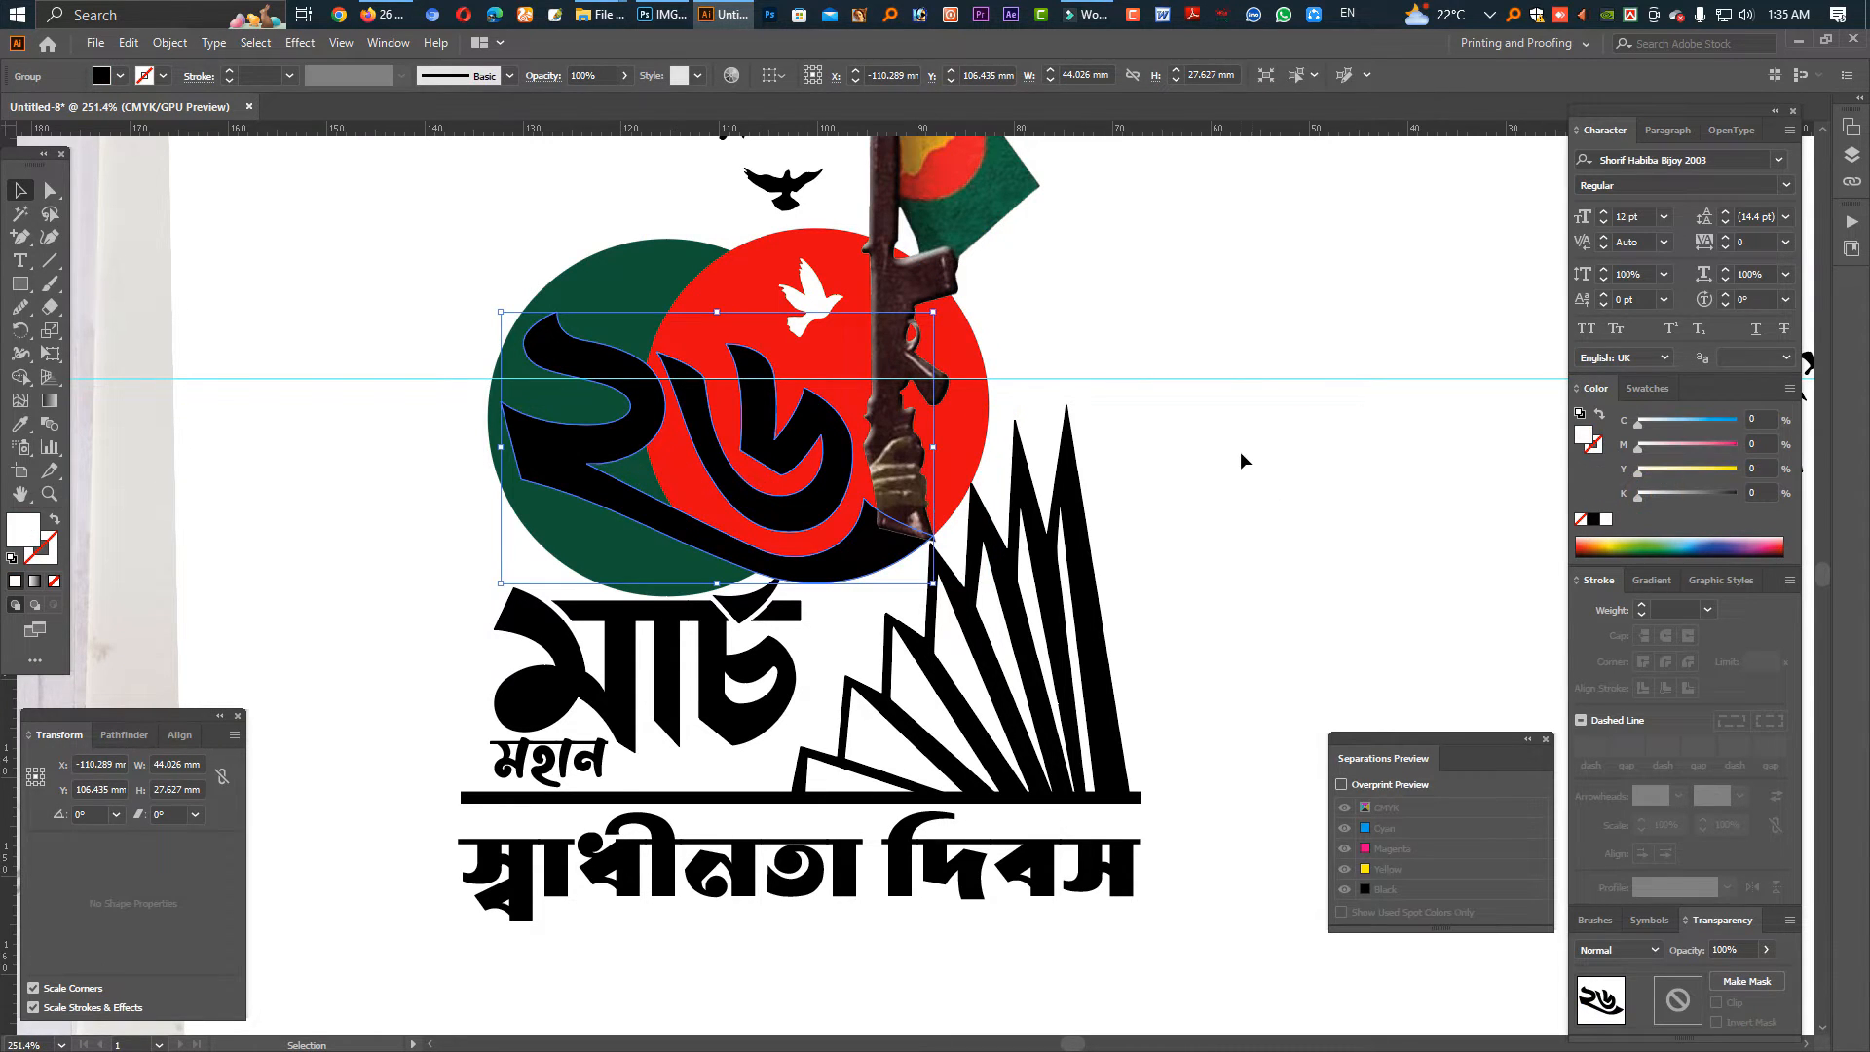
left_click(1237, 450)
left_click(823, 570)
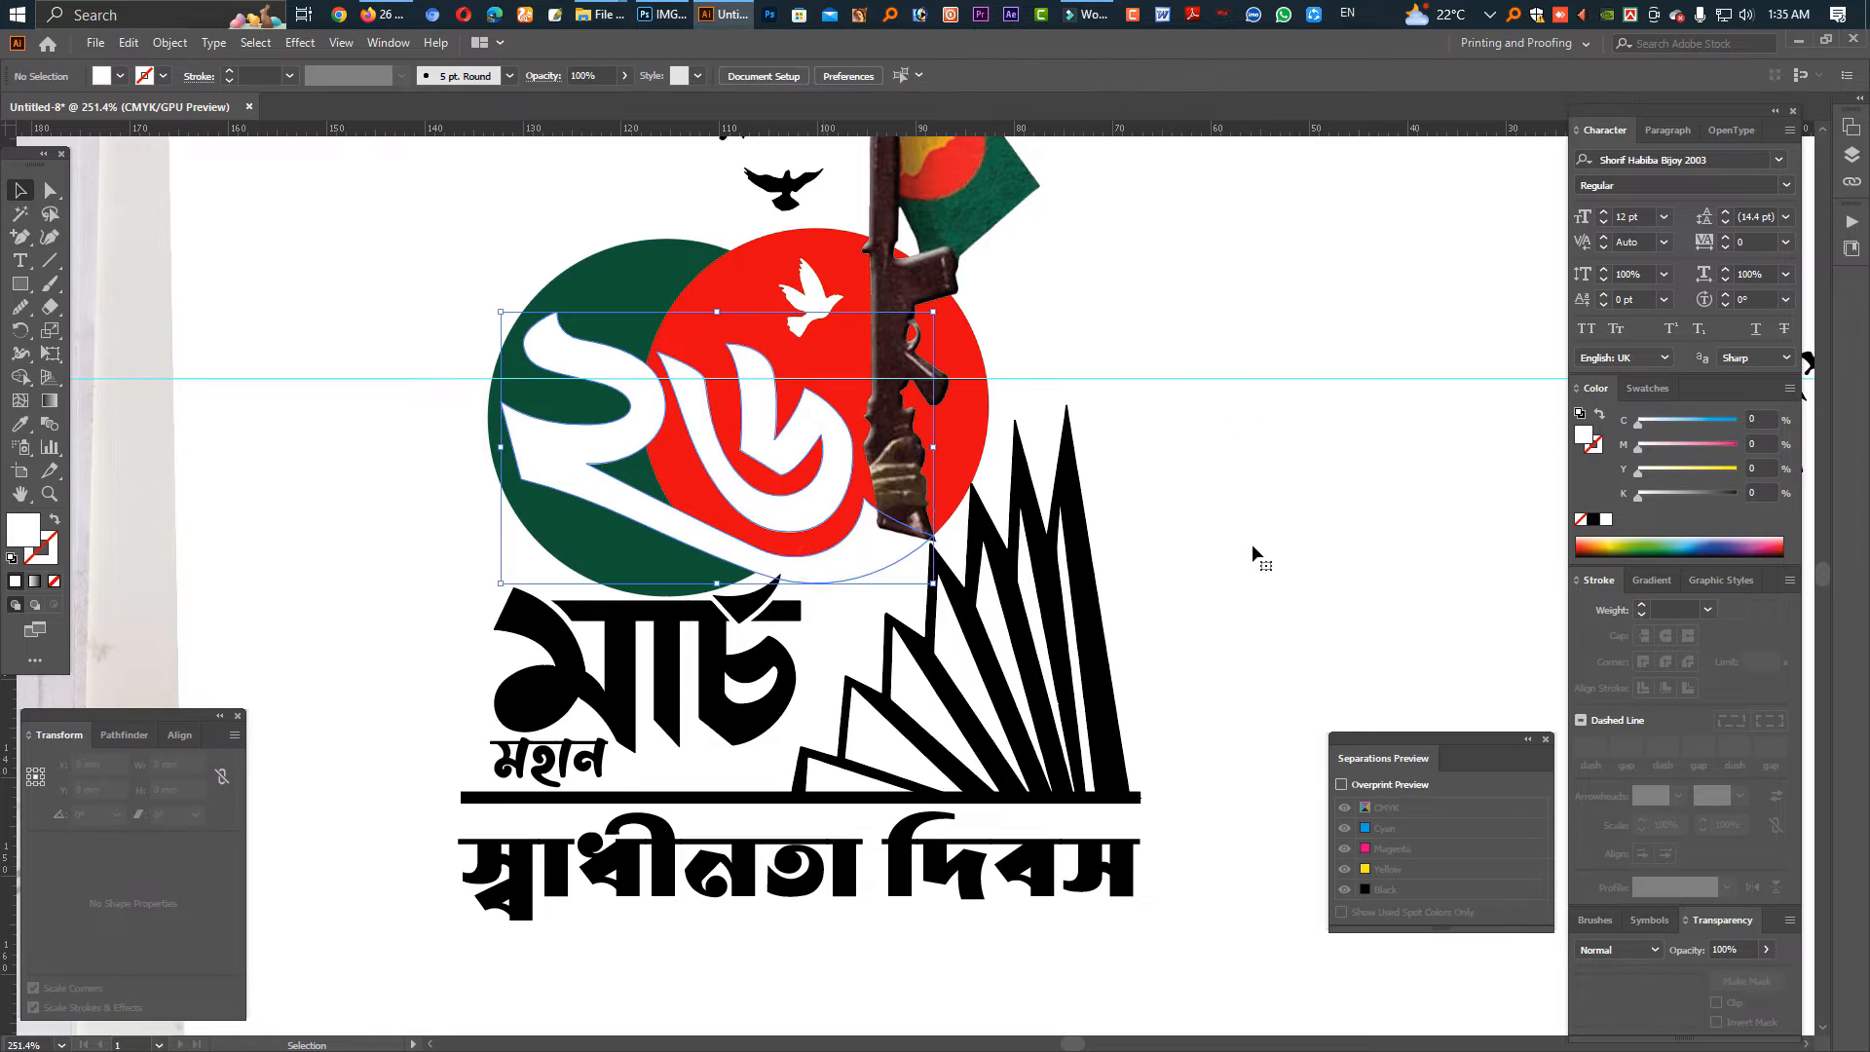
left_click(1251, 545)
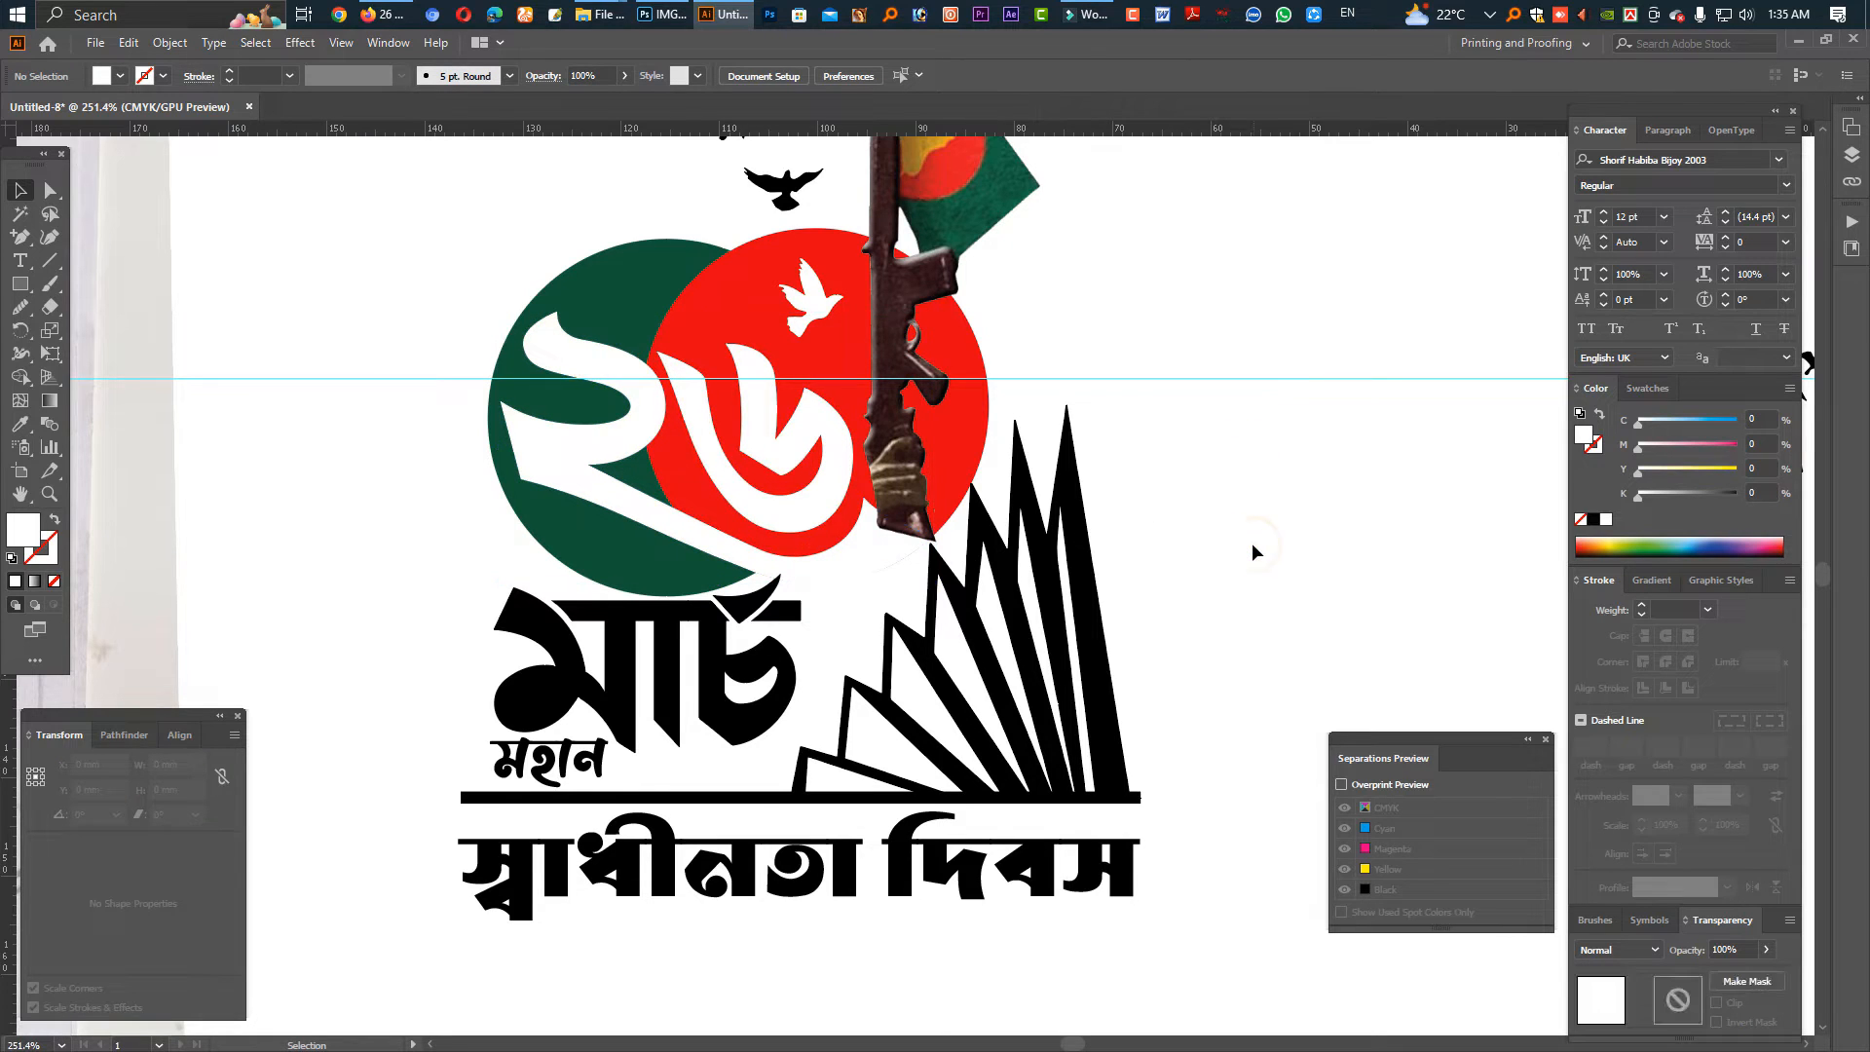
Nudge the white ২৬ up and slightly left so a red rim shows beneath its tail.
left_click(864, 570)
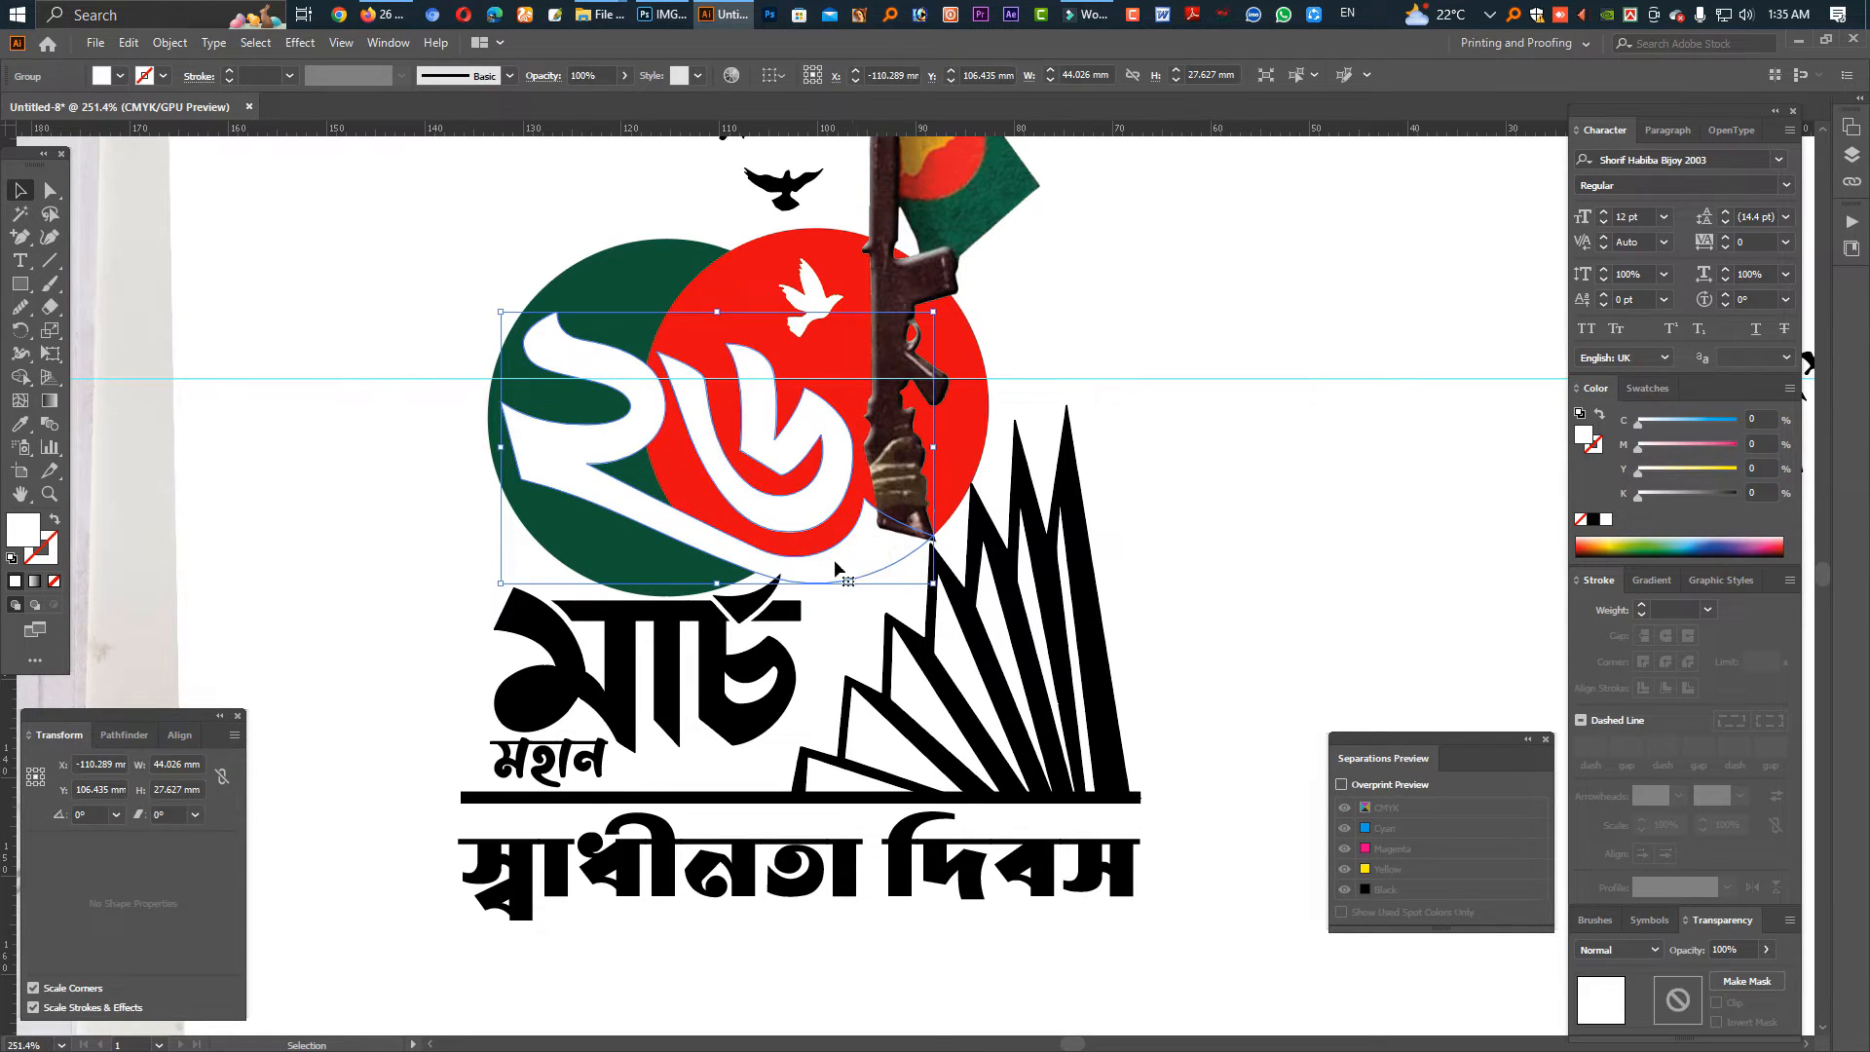
key("Up")
key("Up")
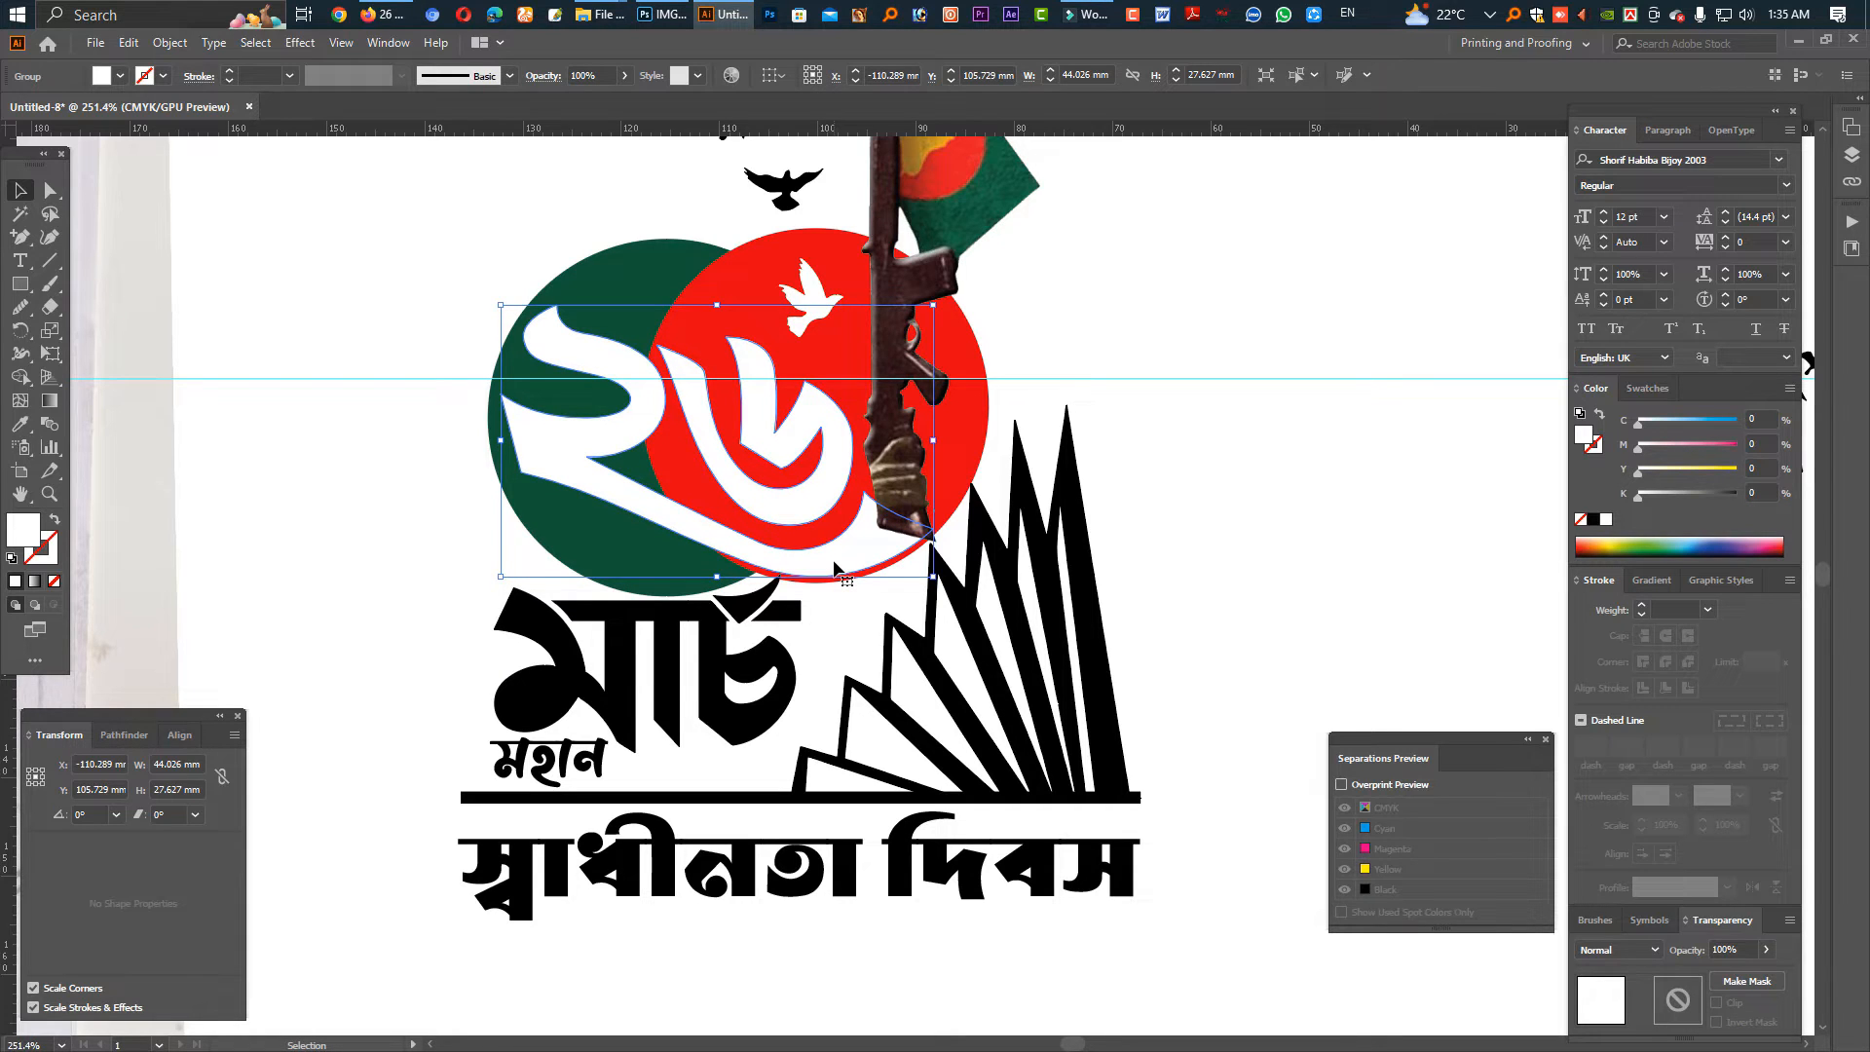
key("Right")
key("Left")
key("Up")
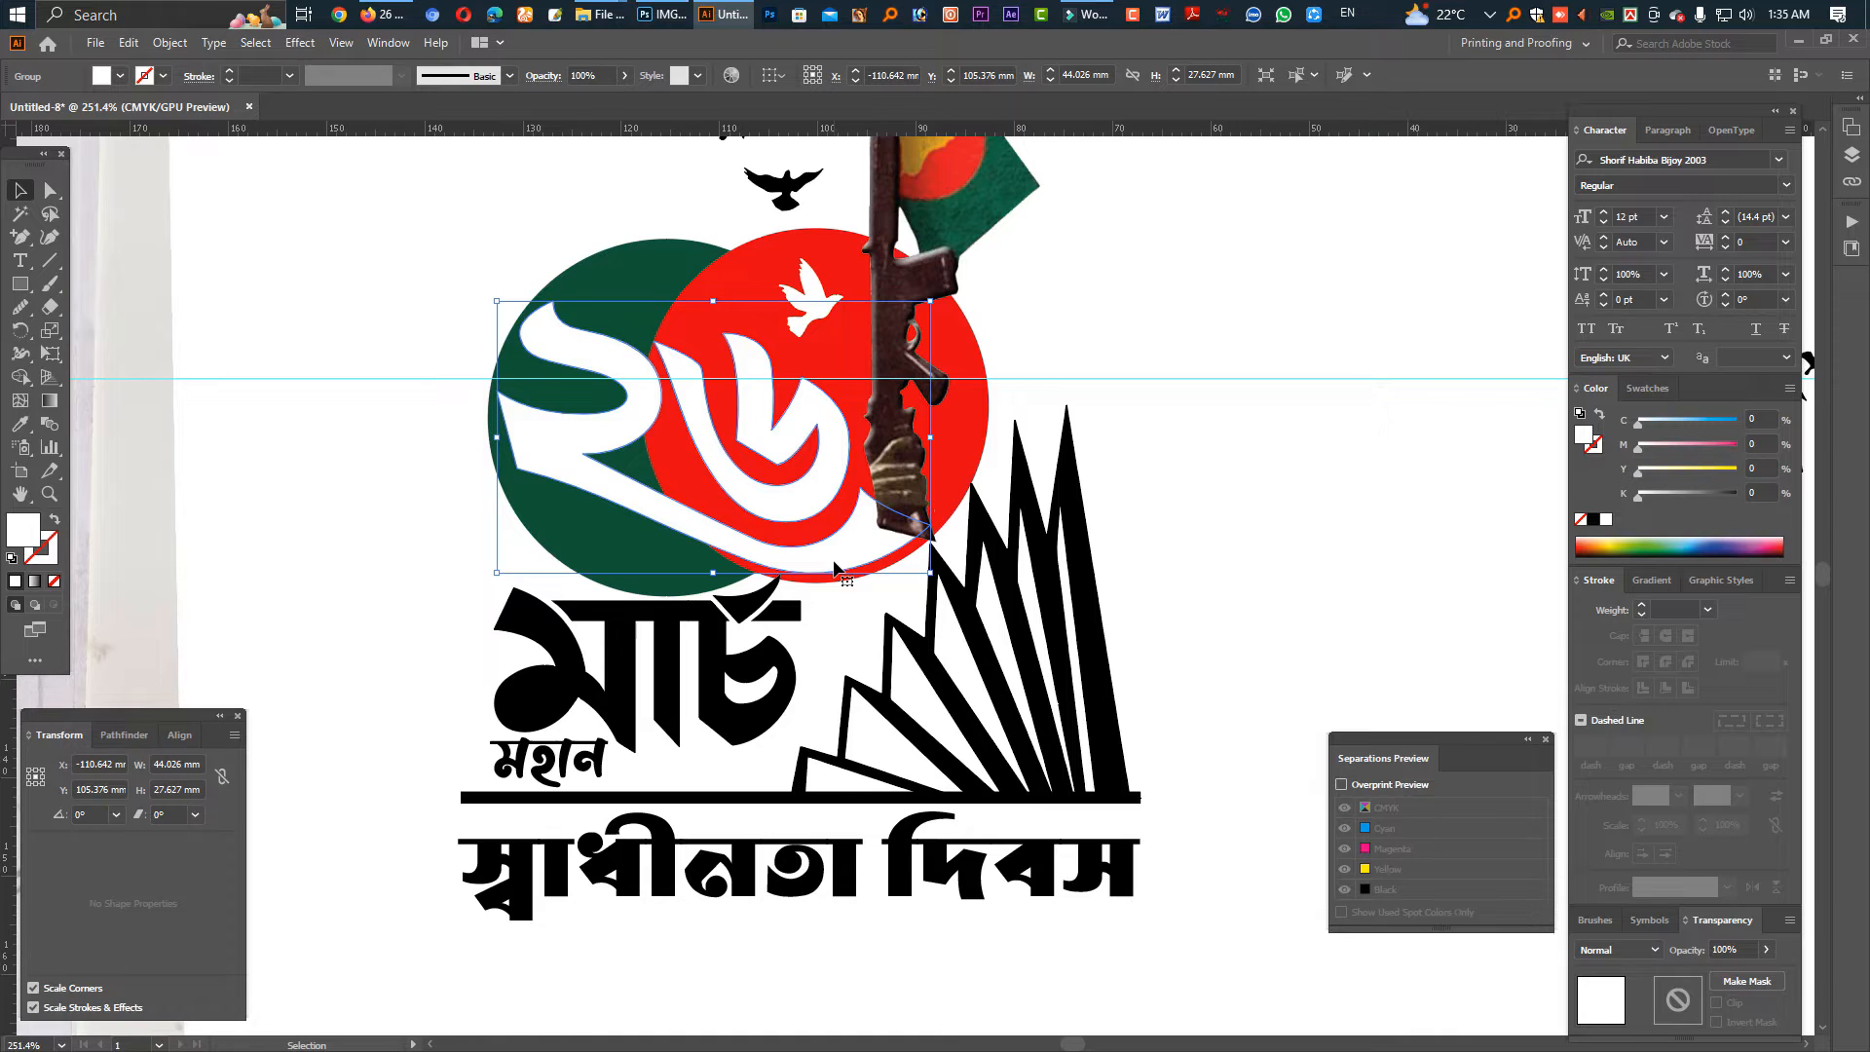
Shift the green circle slightly left, away from the red circle, leaving more margin around the ২.
left_click(584, 260)
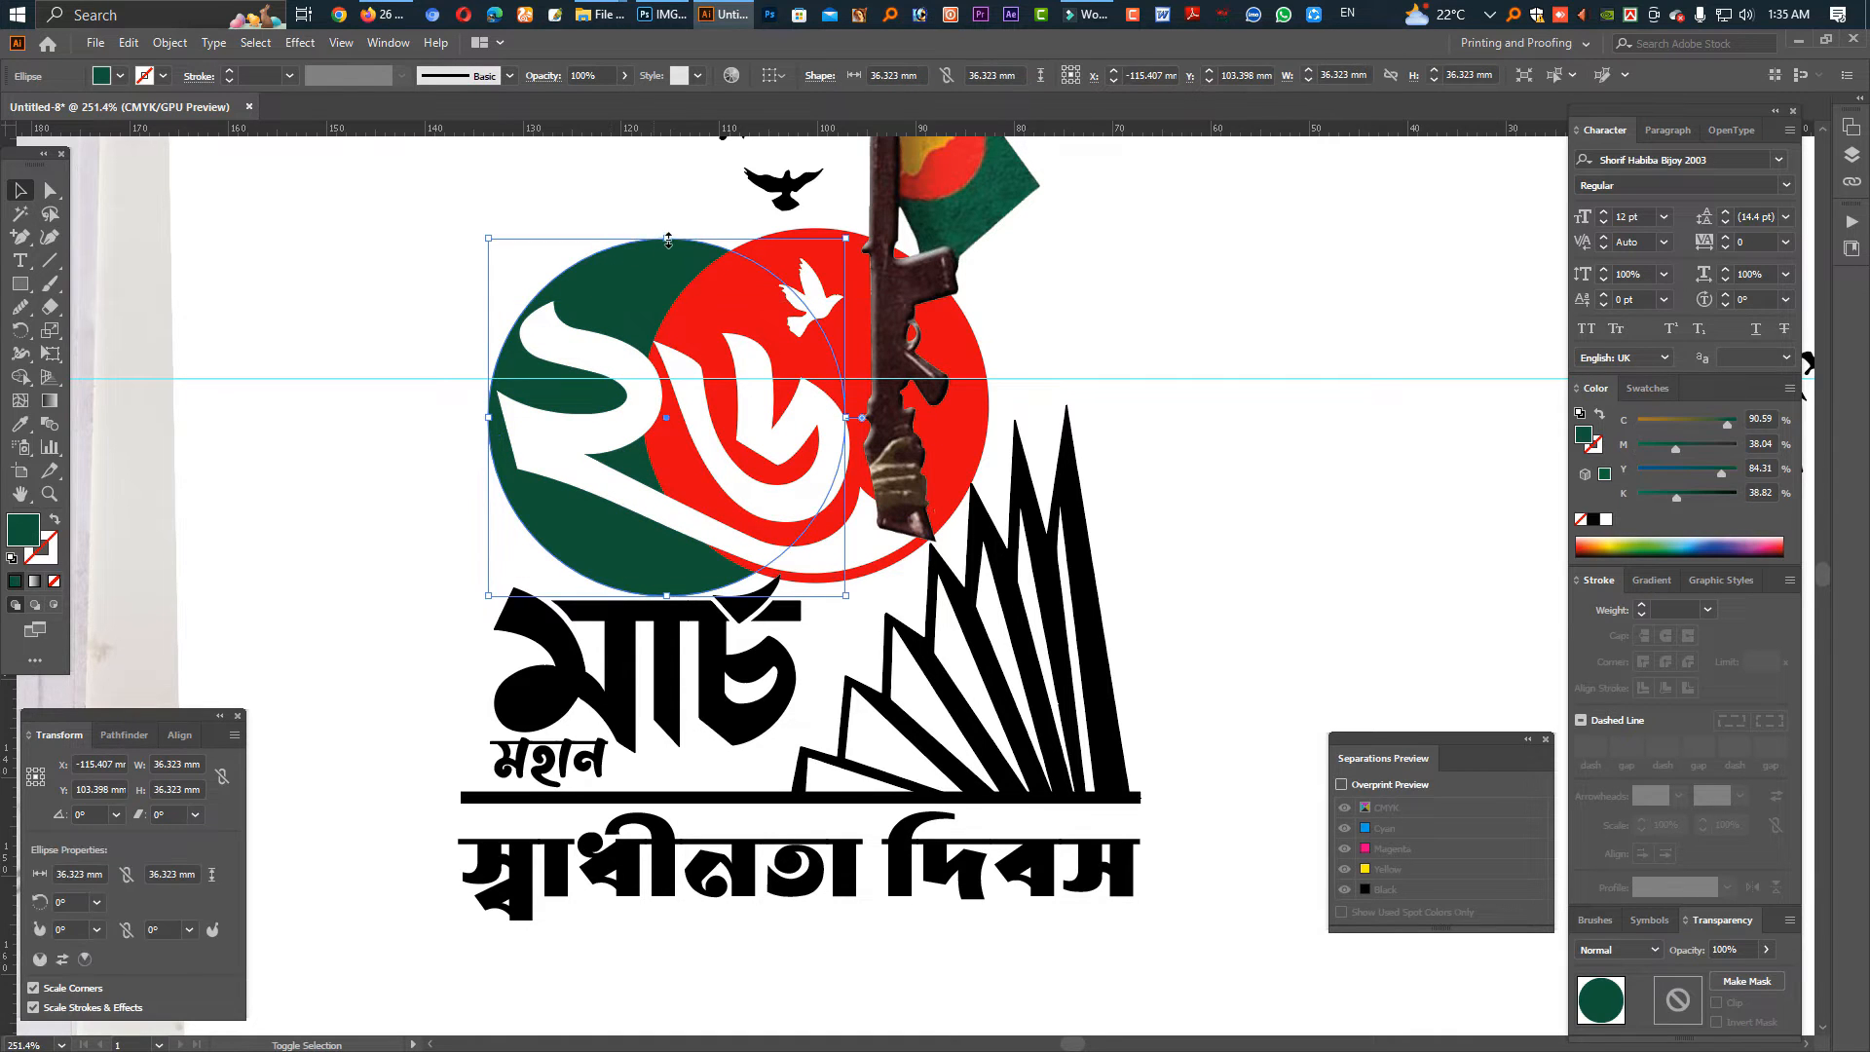
key("Right")
key("ctrl+z")
key("ctrl+z")
key("ctrl+z")
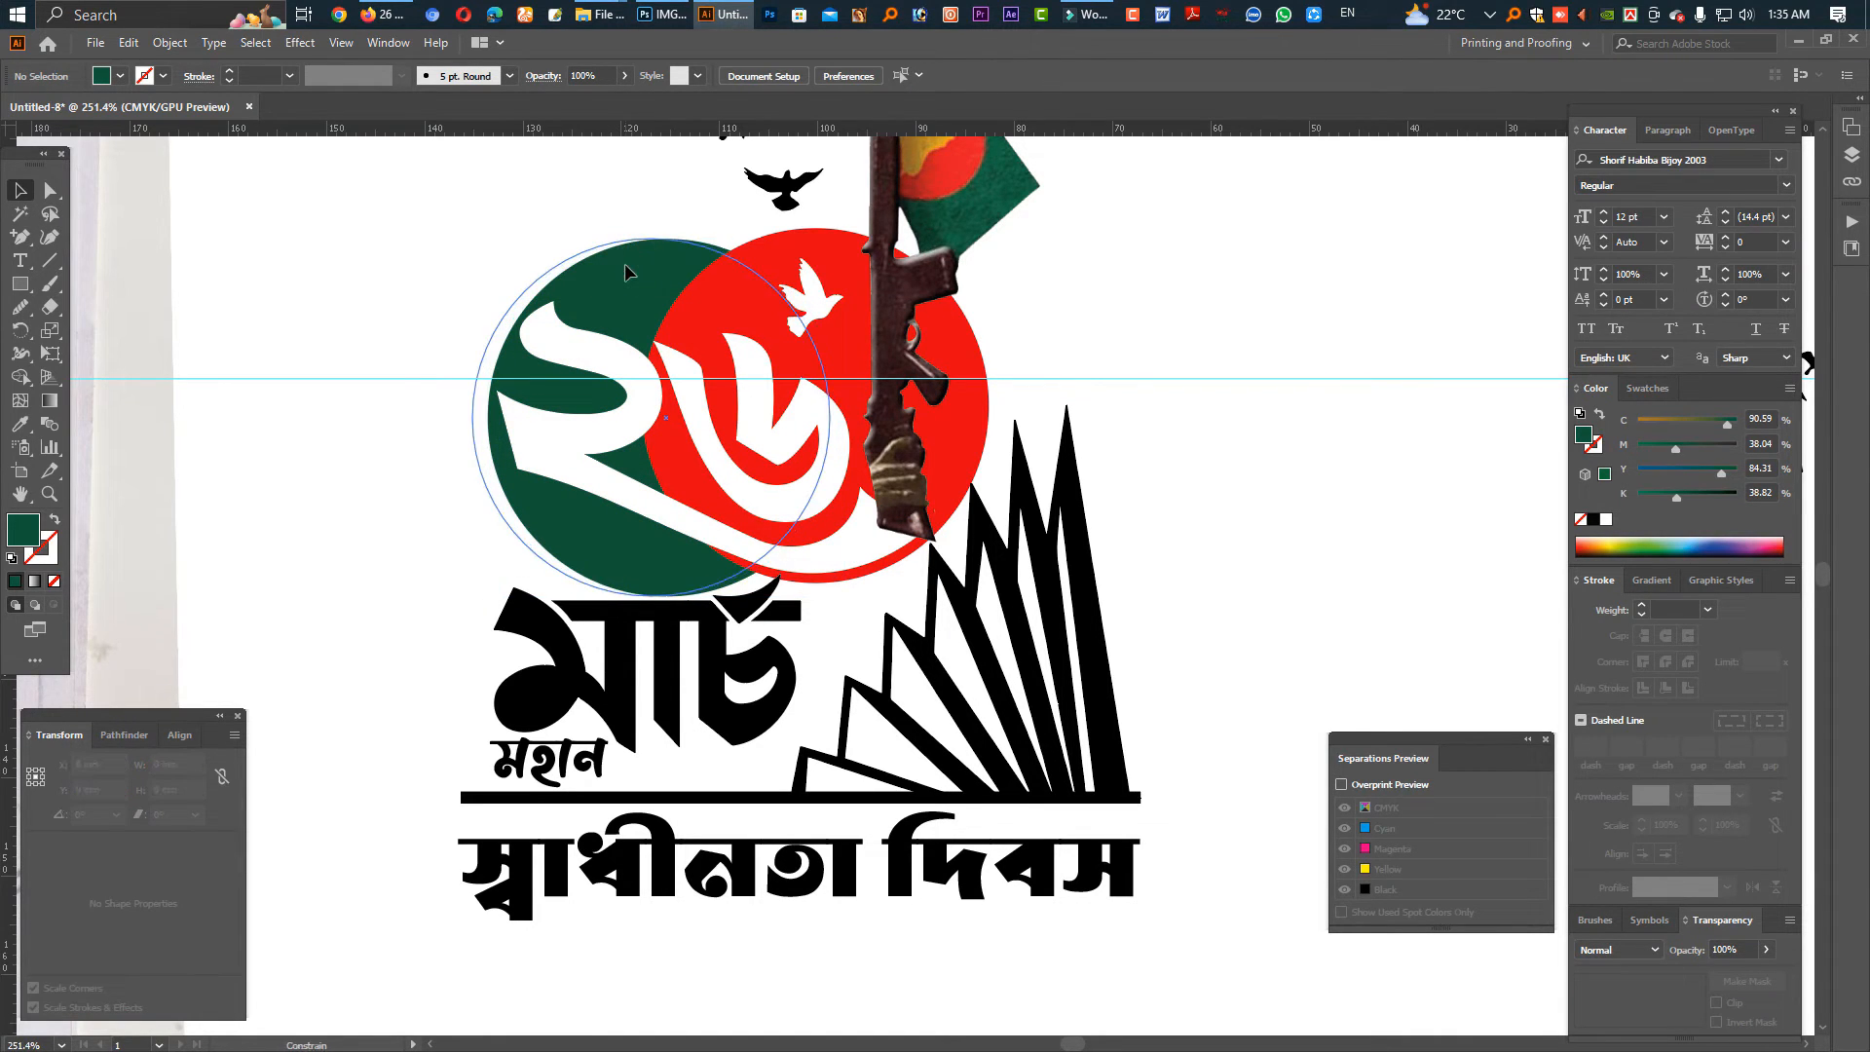
left_click_drag(776, 311, 563, 284)
left_click(1014, 432)
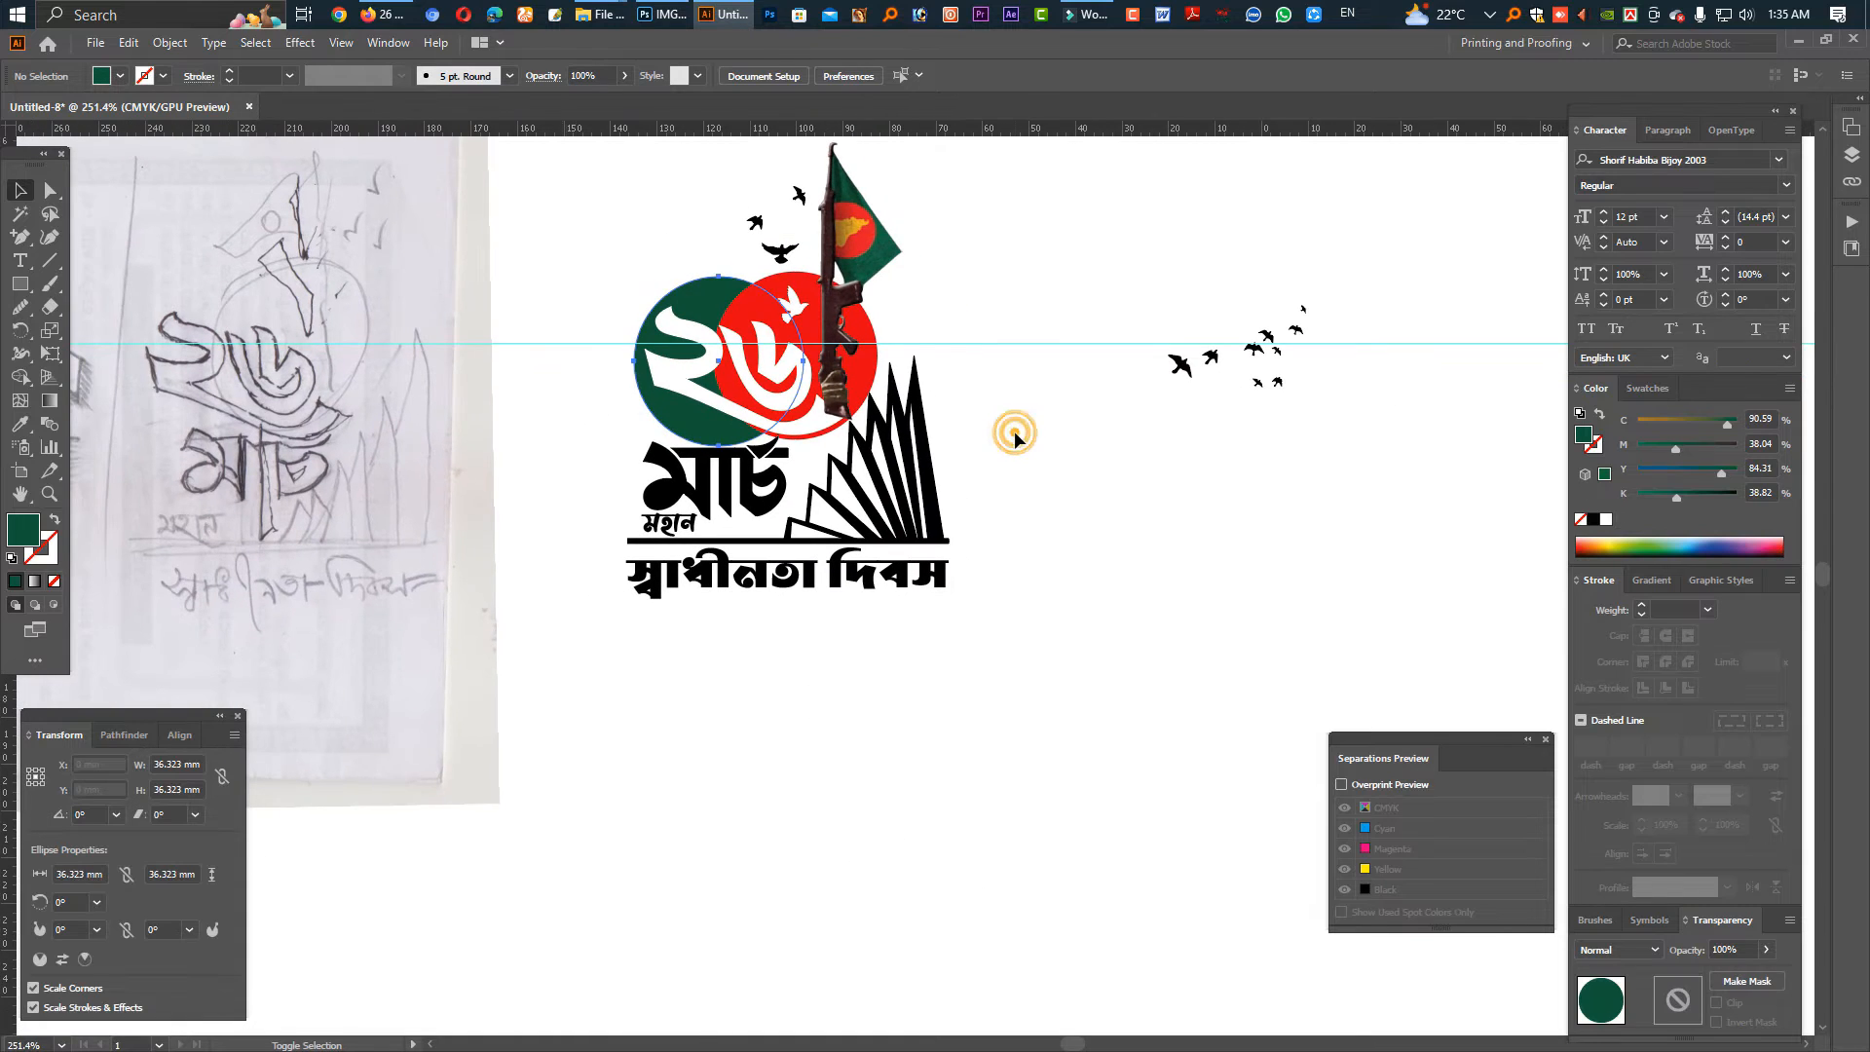
left_click_drag(996, 446, 935, 538)
left_click(716, 570)
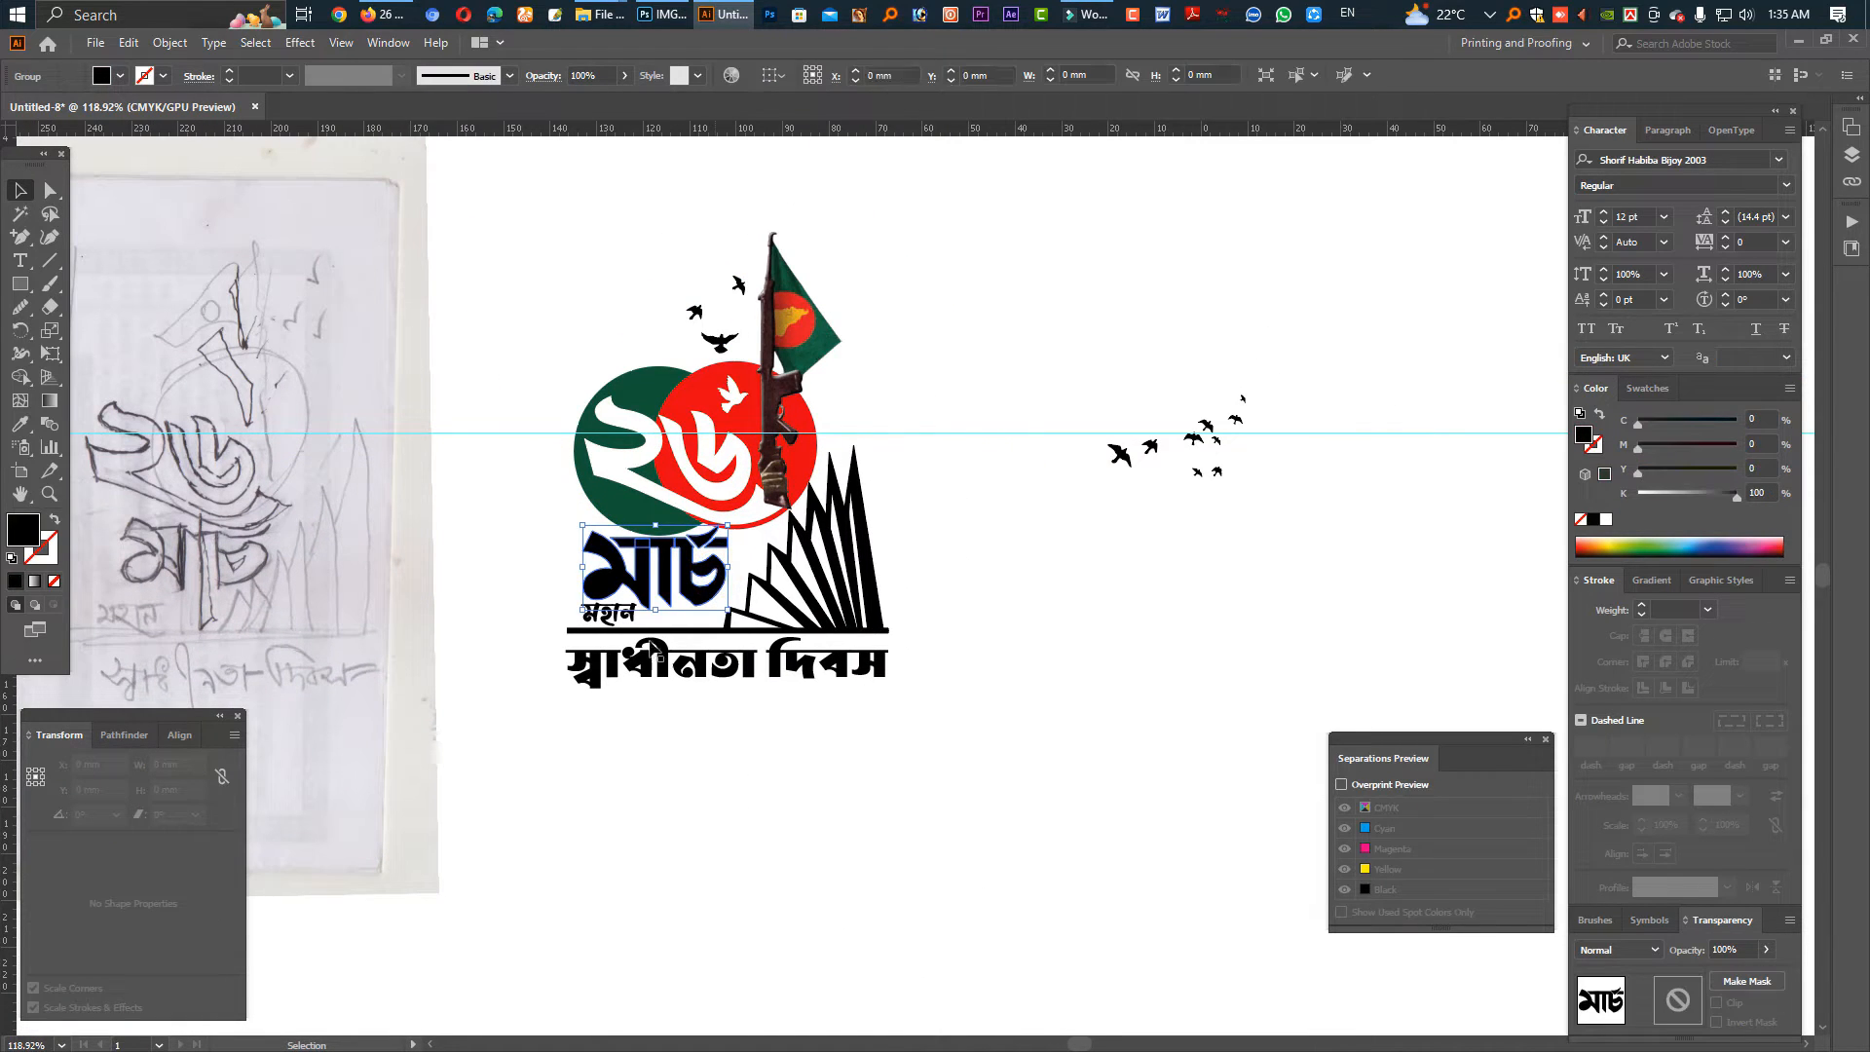
left_click(731, 726)
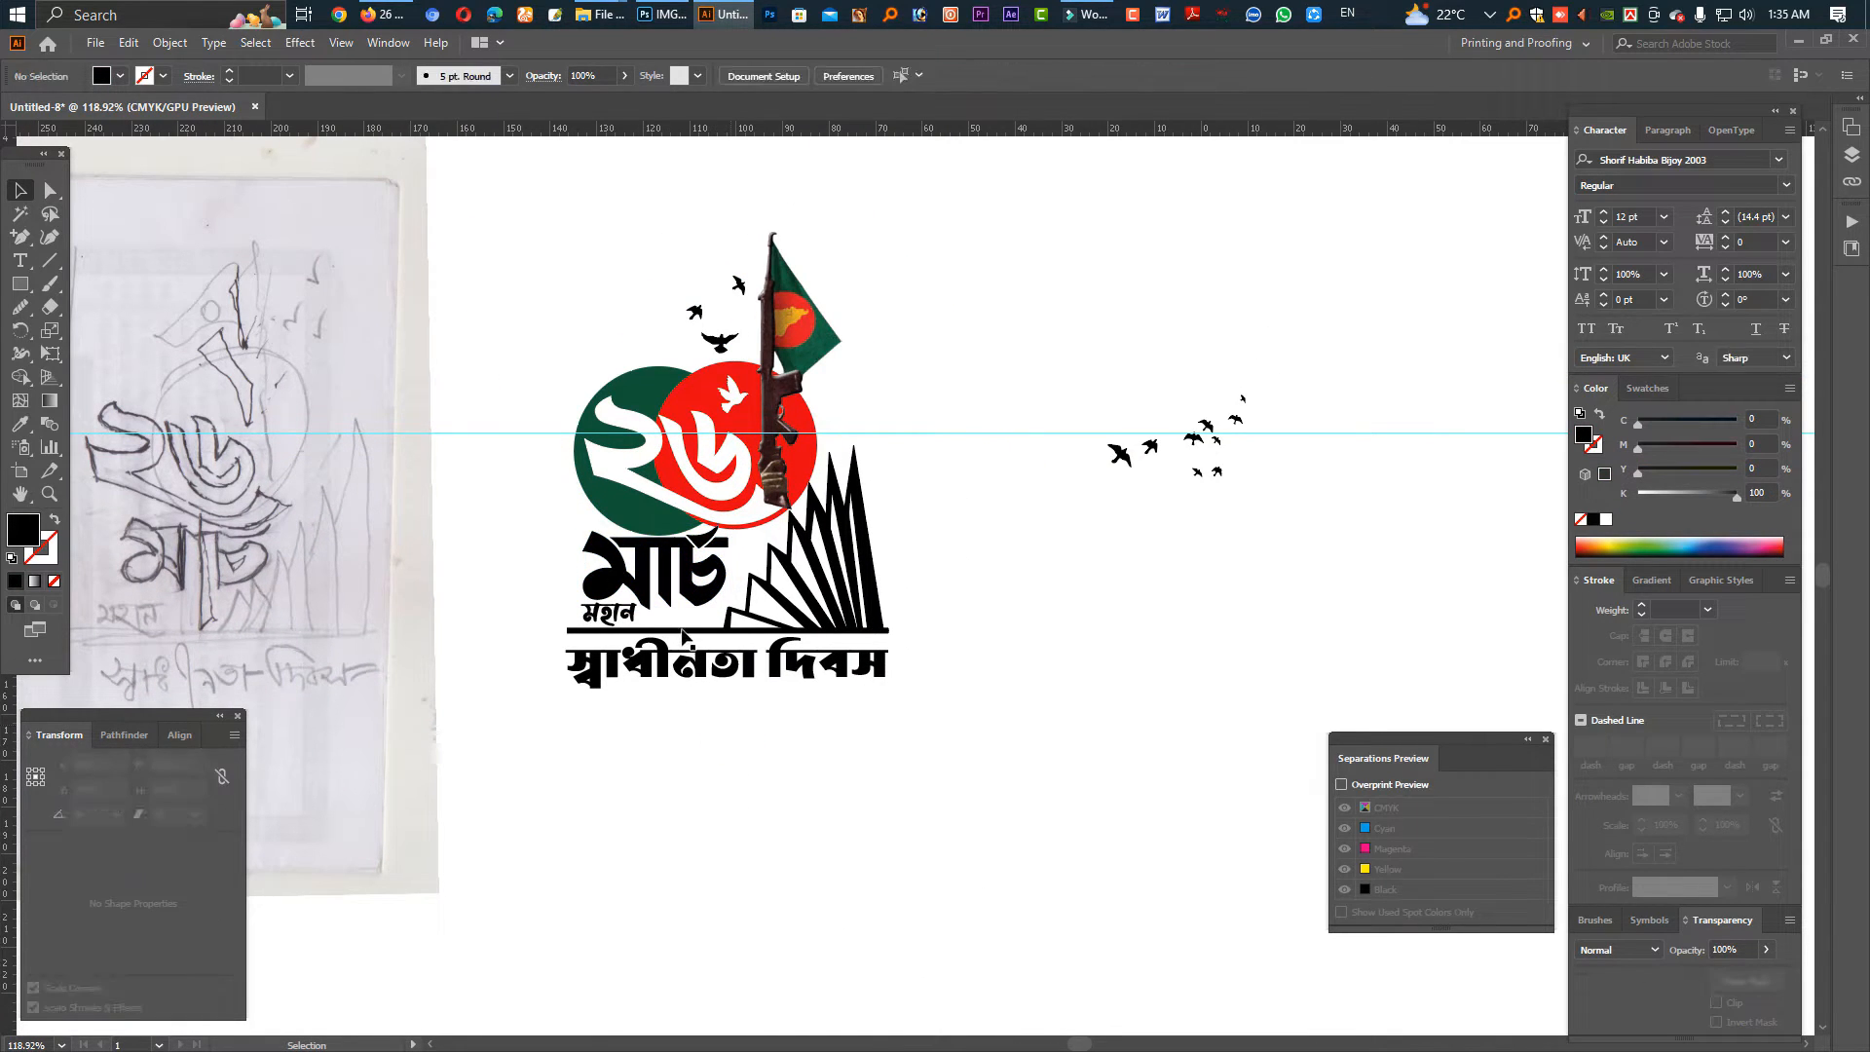
Shorten the black base line from its left end to start below the middle of মার্চ, and nudge স্বাধীনতা দিবস slightly up towards it.
left_click_drag(689, 625, 558, 638)
scroll(612, 627, "up", 2)
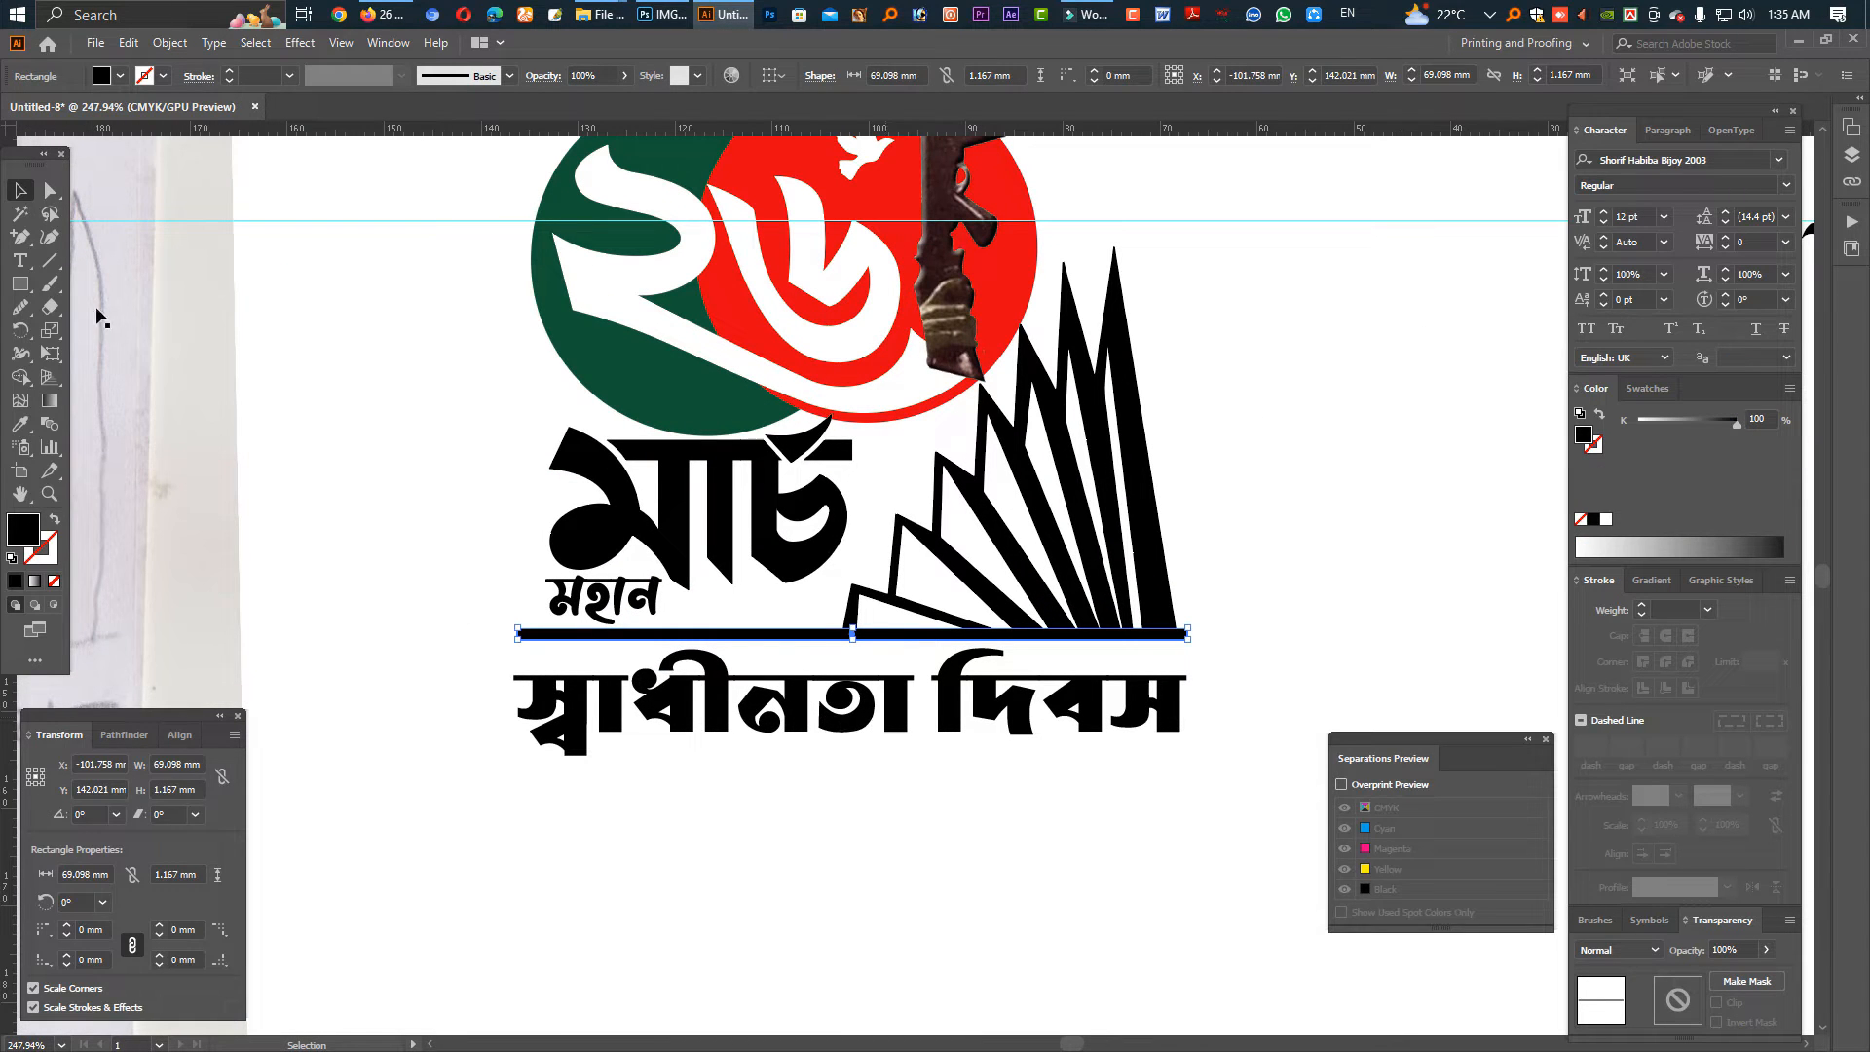
left_click(52, 193)
left_click_drag(467, 617, 527, 662)
key("shift+Right")
key("shift+Right")
key("shift+Right")
key("shift+Right")
key("shift+Right")
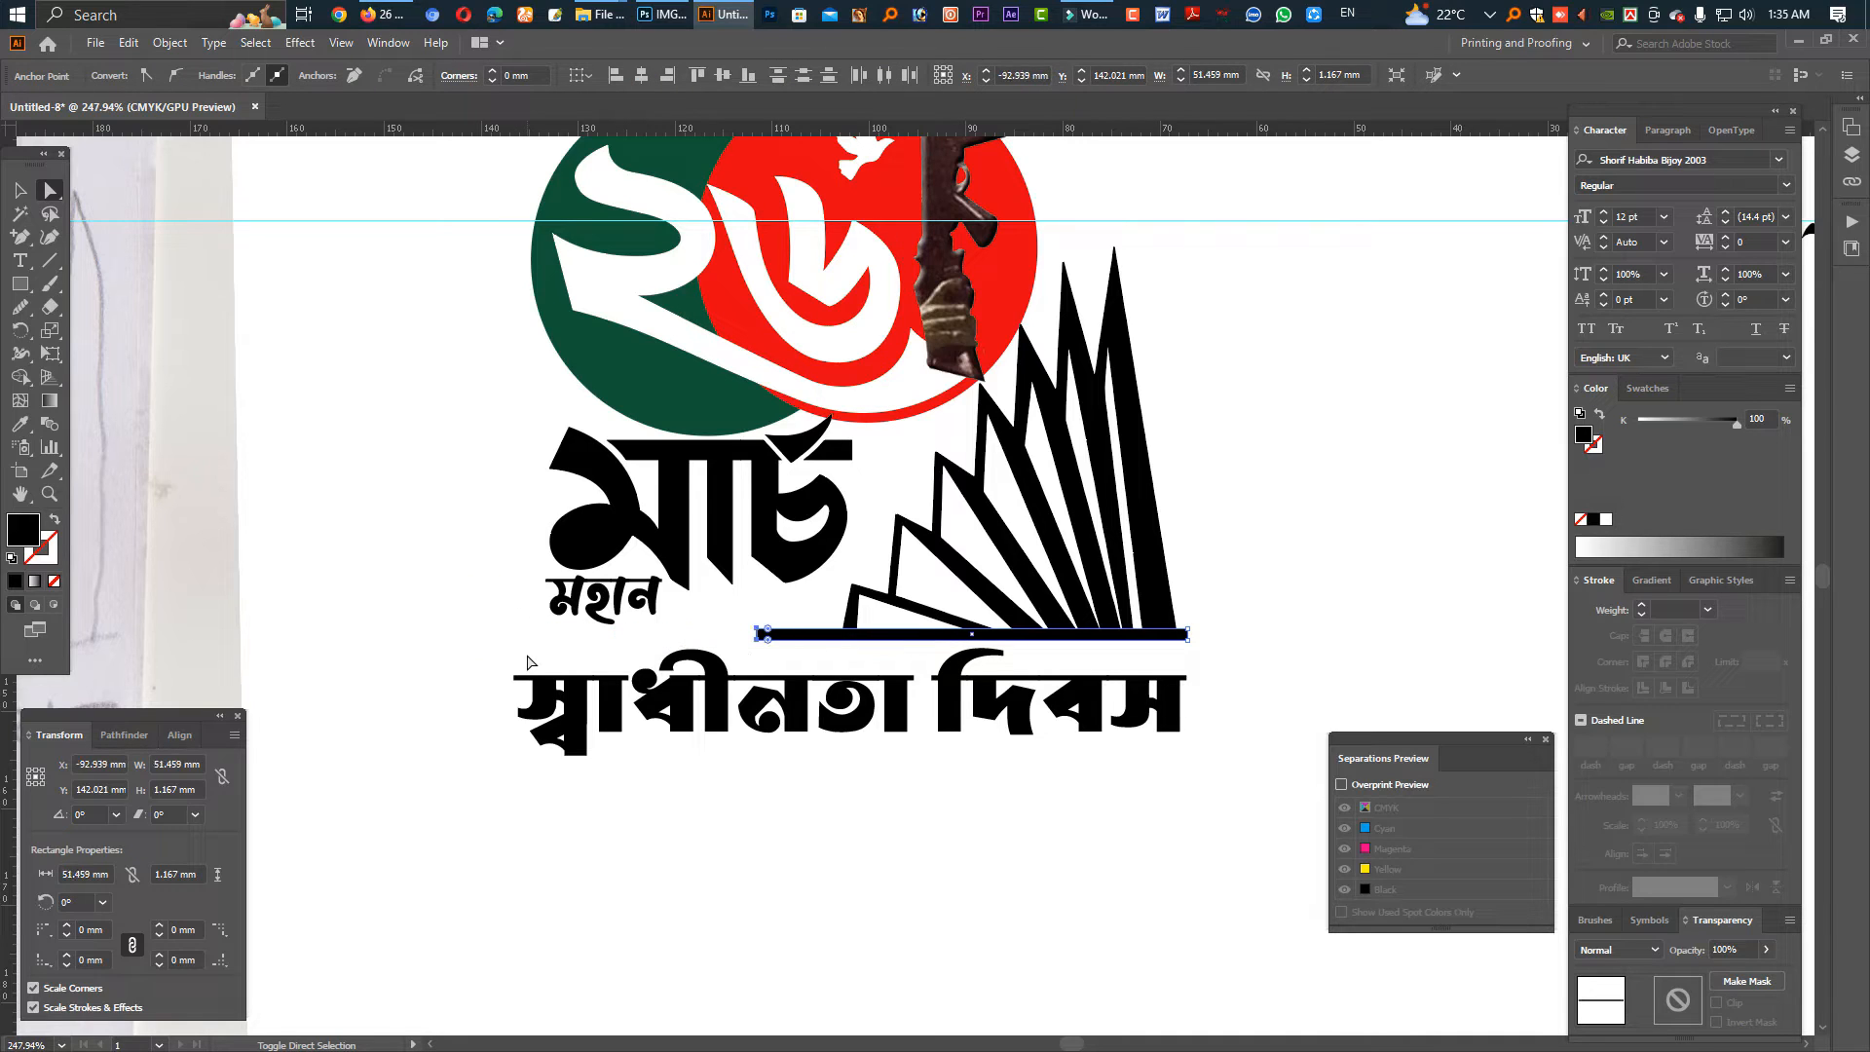
key("shift+Left")
key("shift+Left")
key("shift+Left")
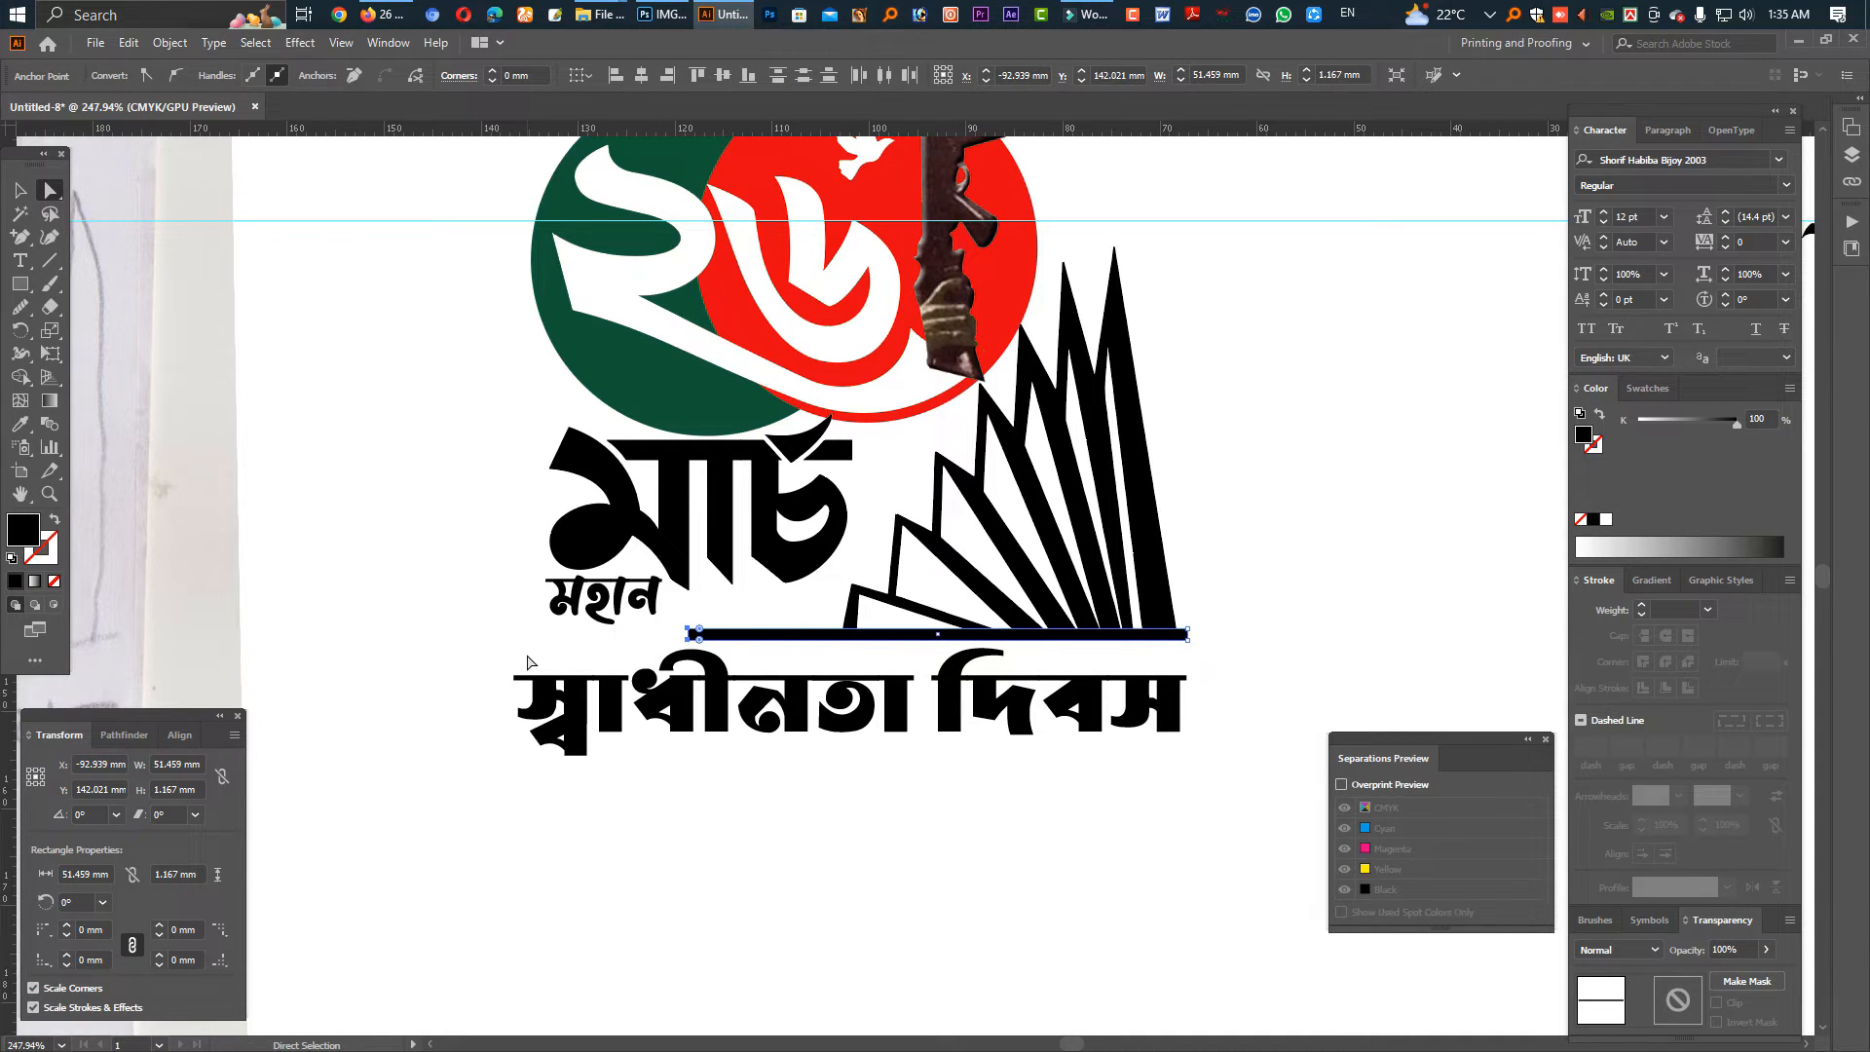
key("shift+Right")
left_click(823, 712)
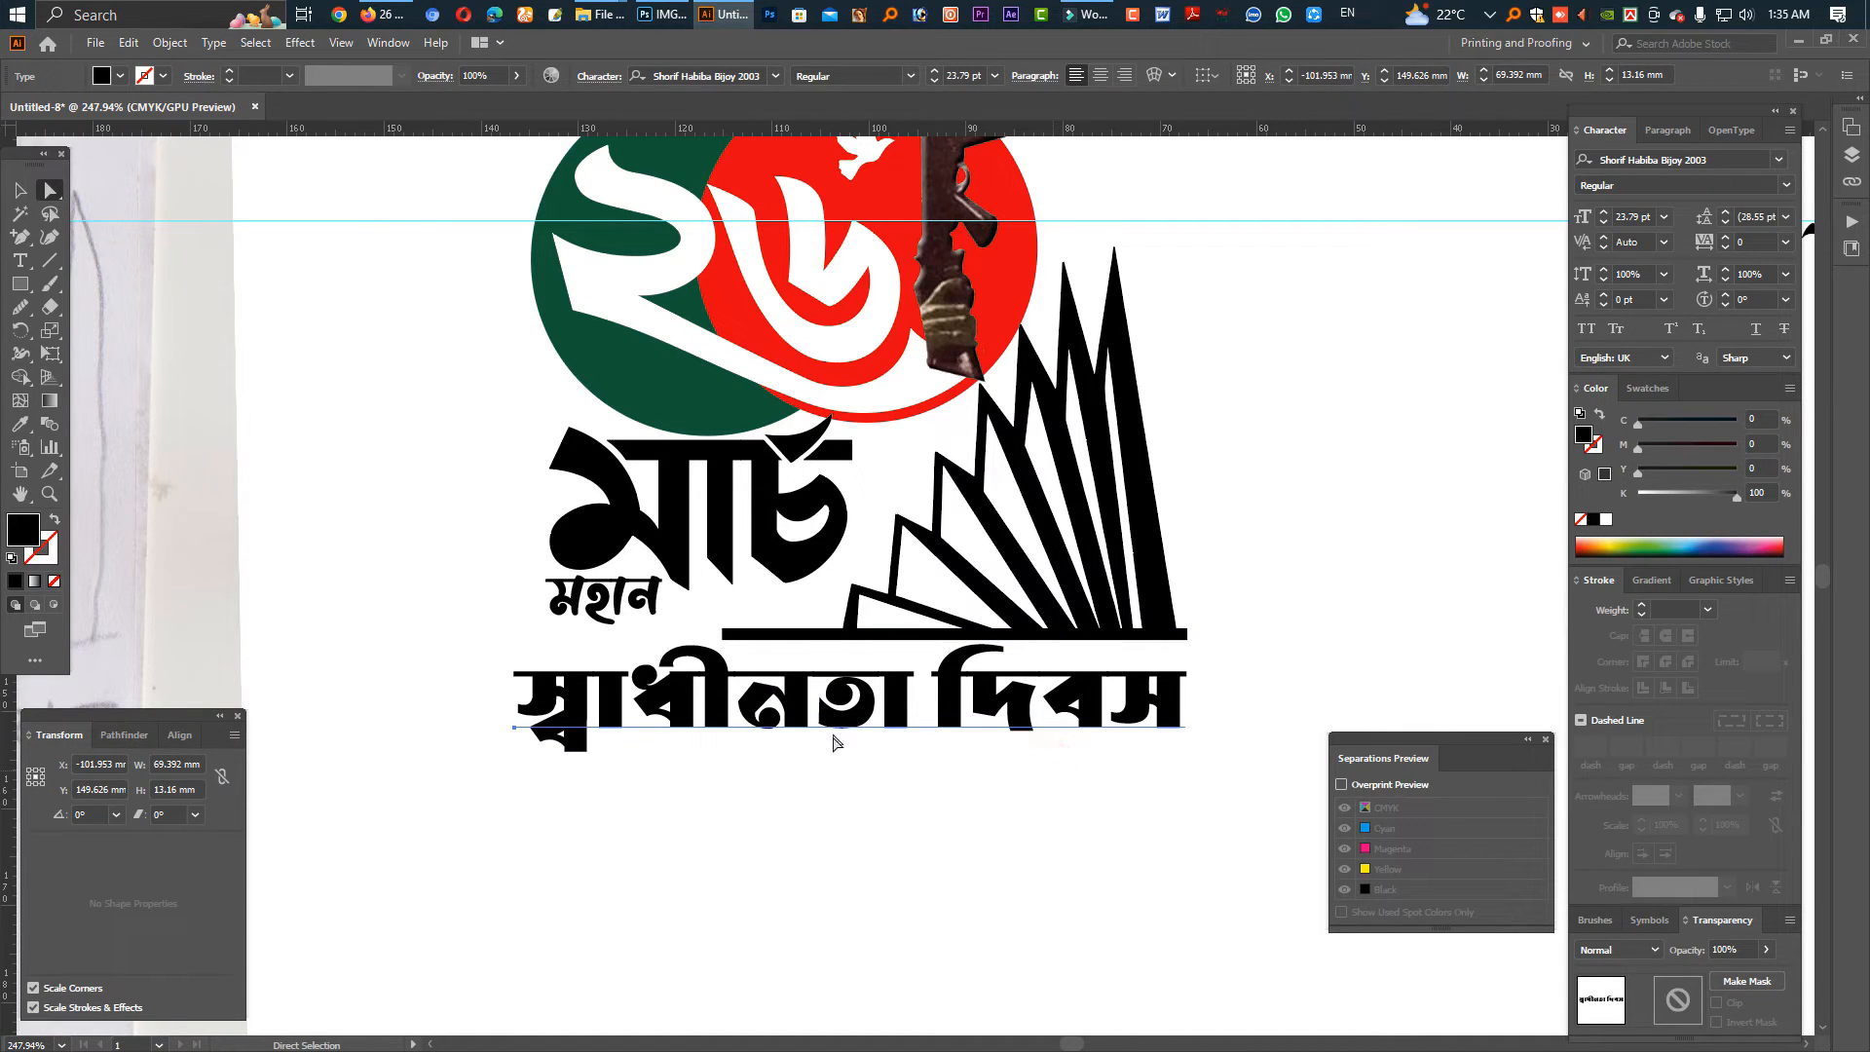
Enable Keep Selected and Merge Only with Selection for the Blob Brush and set its angle to -54°.
left_click(50, 284)
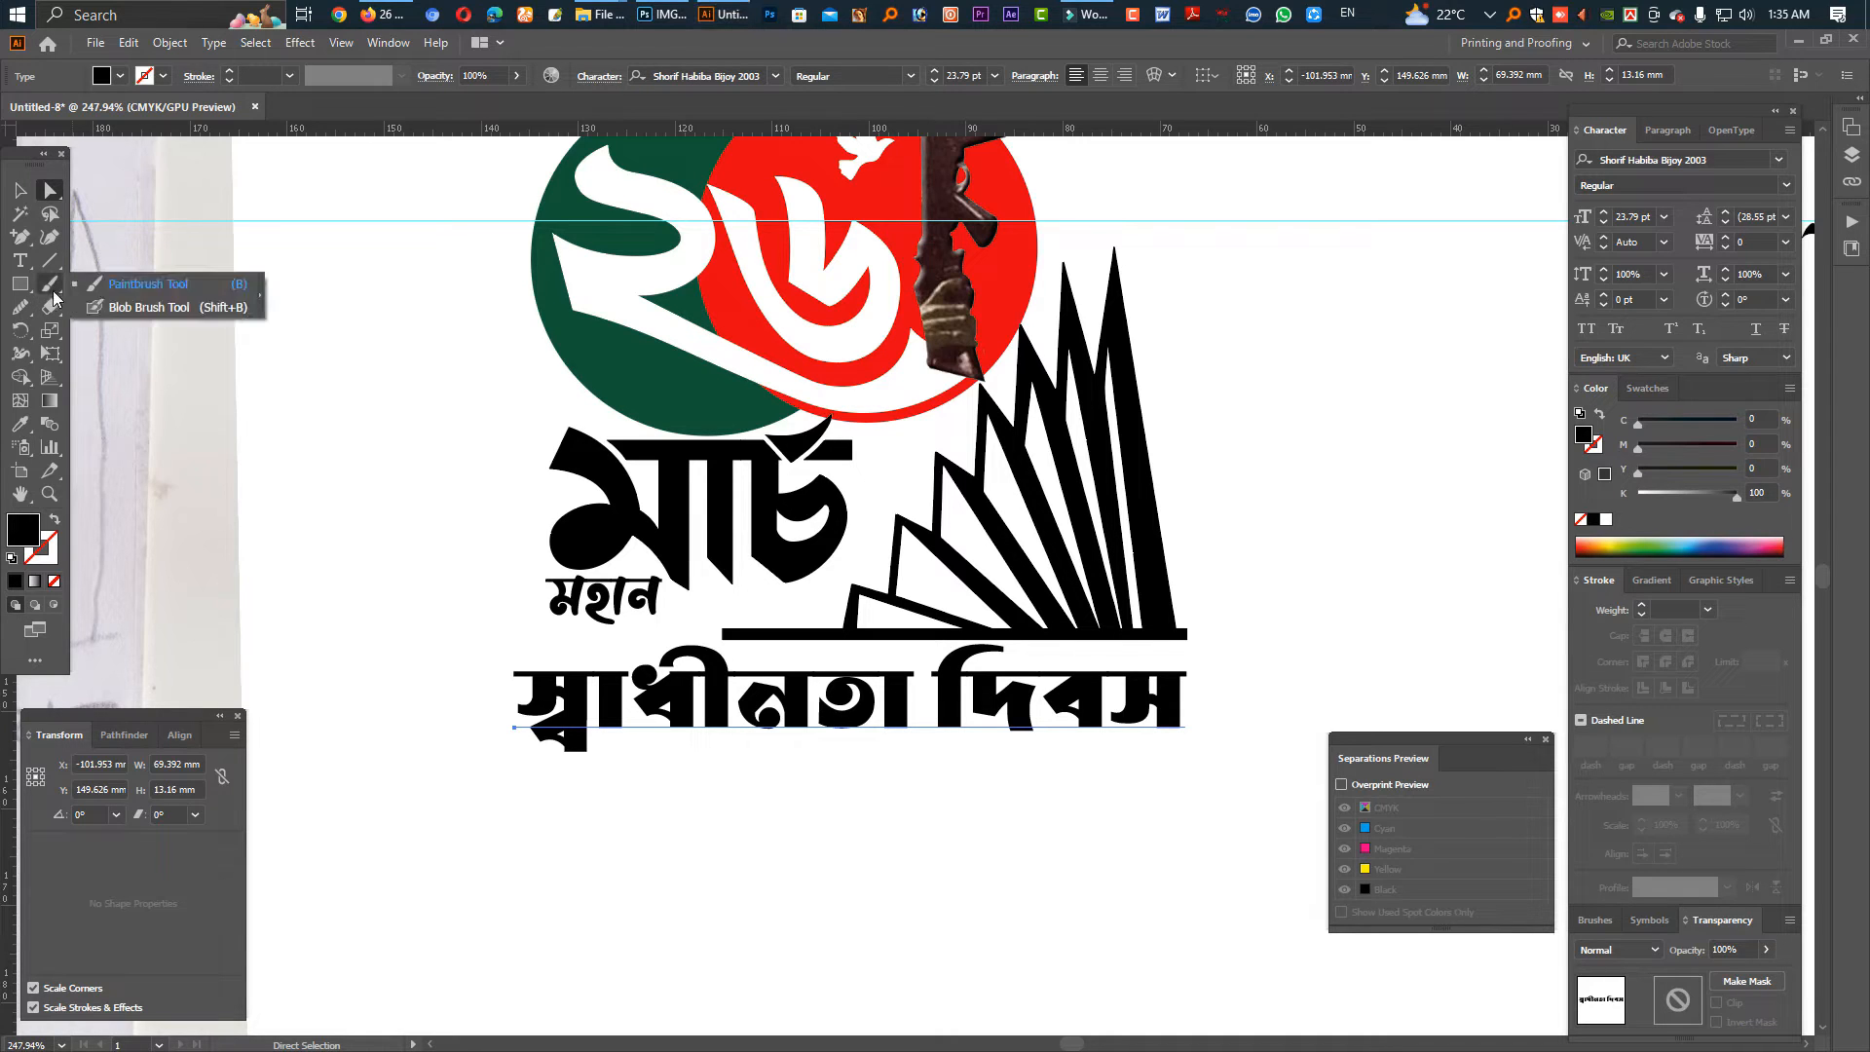
left_click(113, 310)
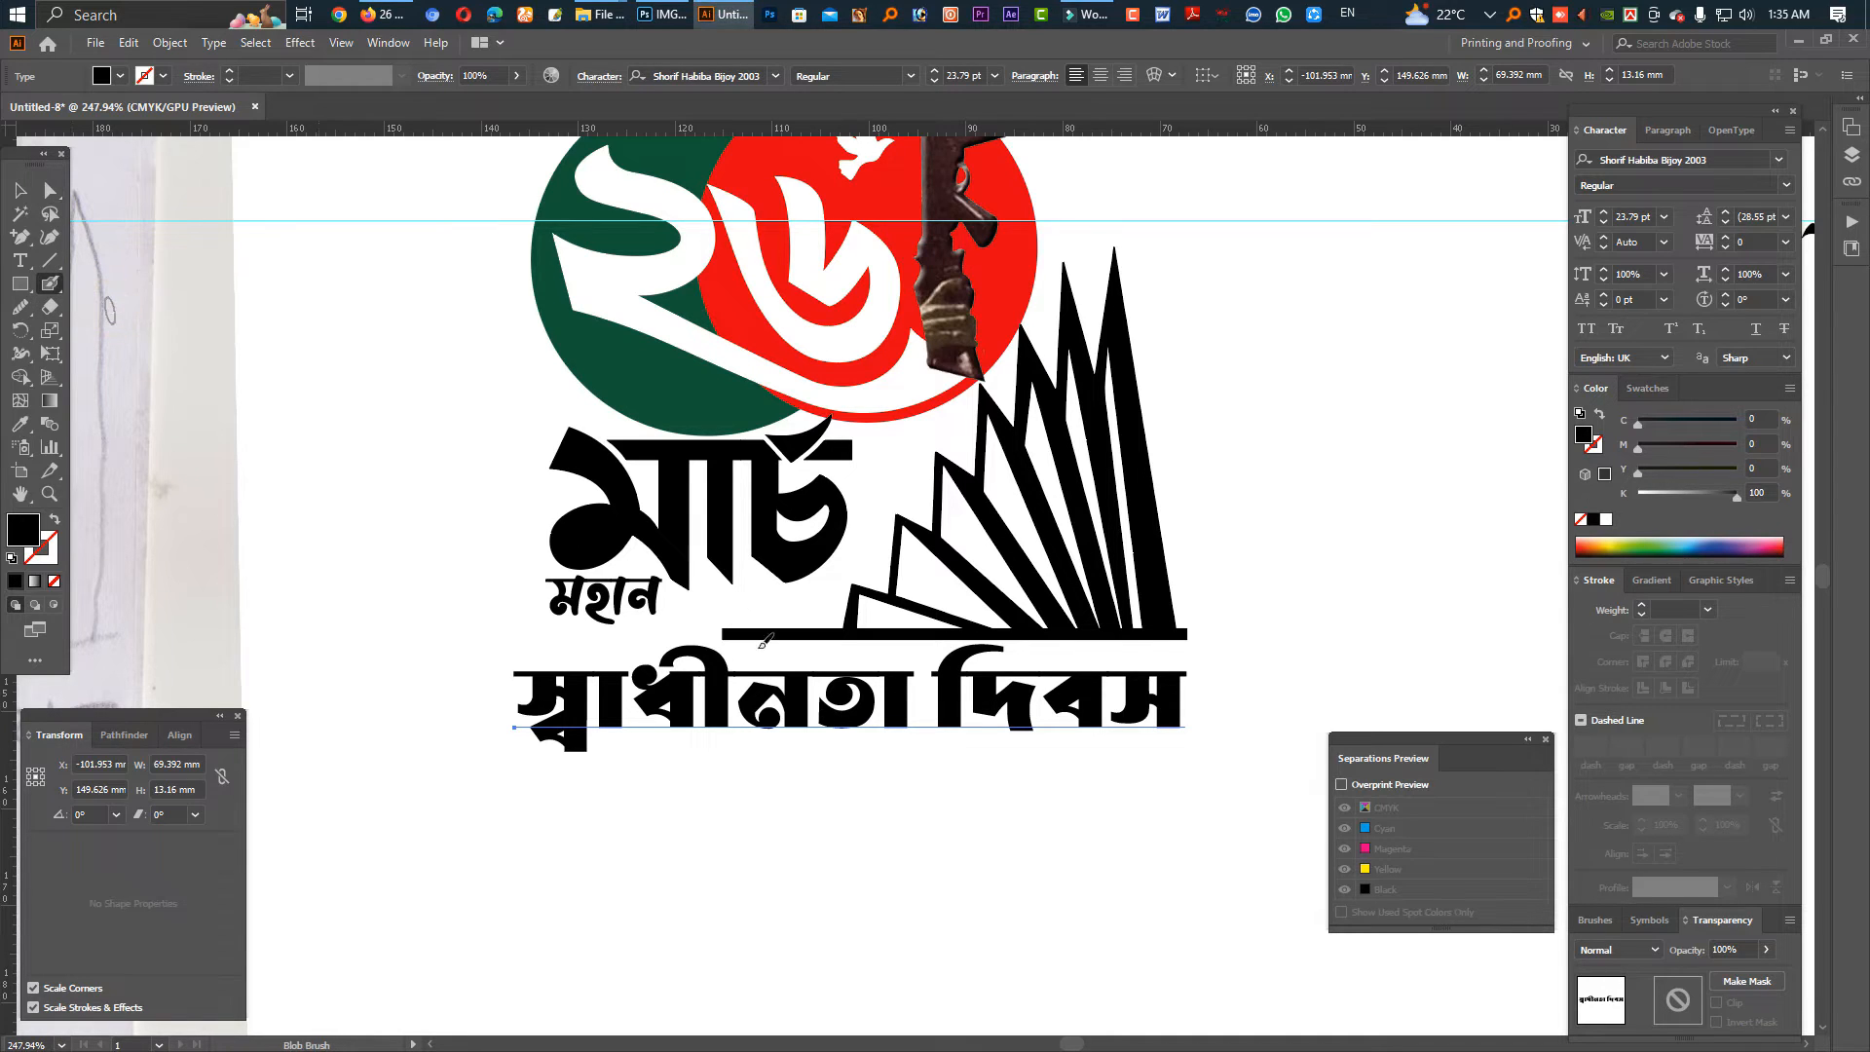
double_click(49, 283)
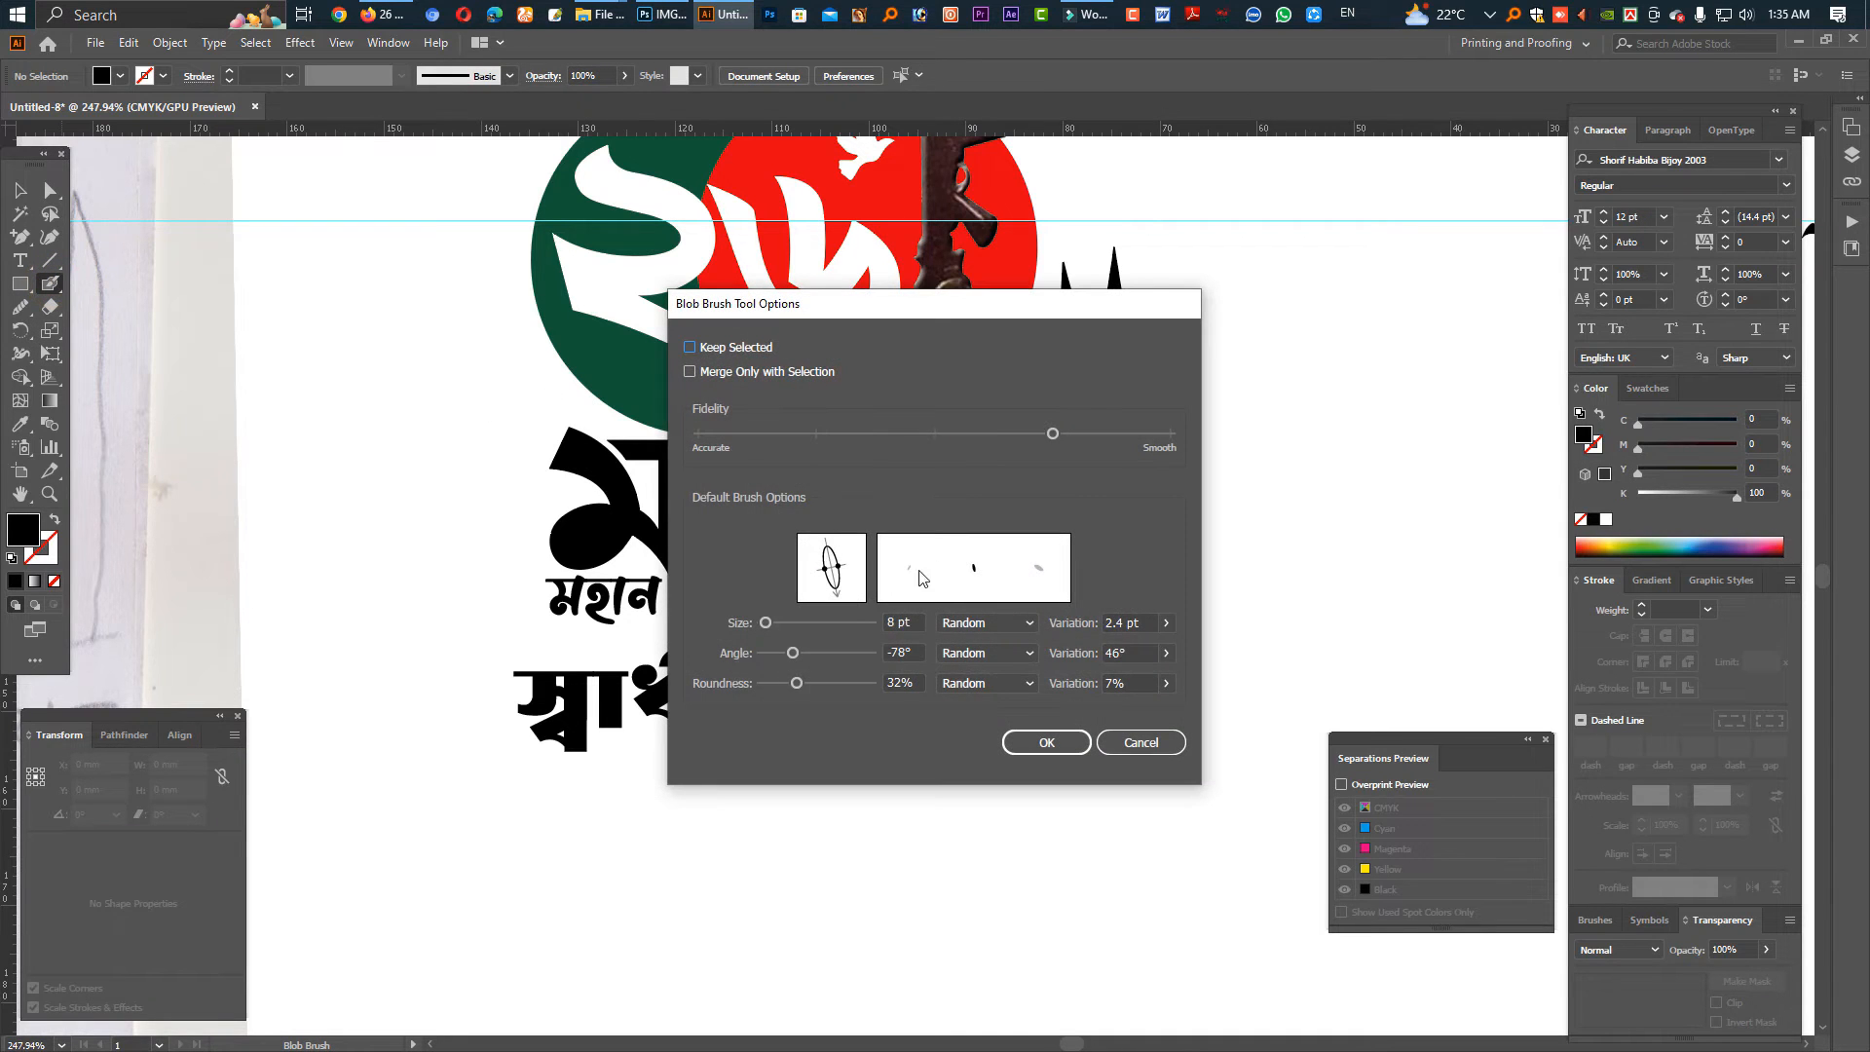
left_click(690, 347)
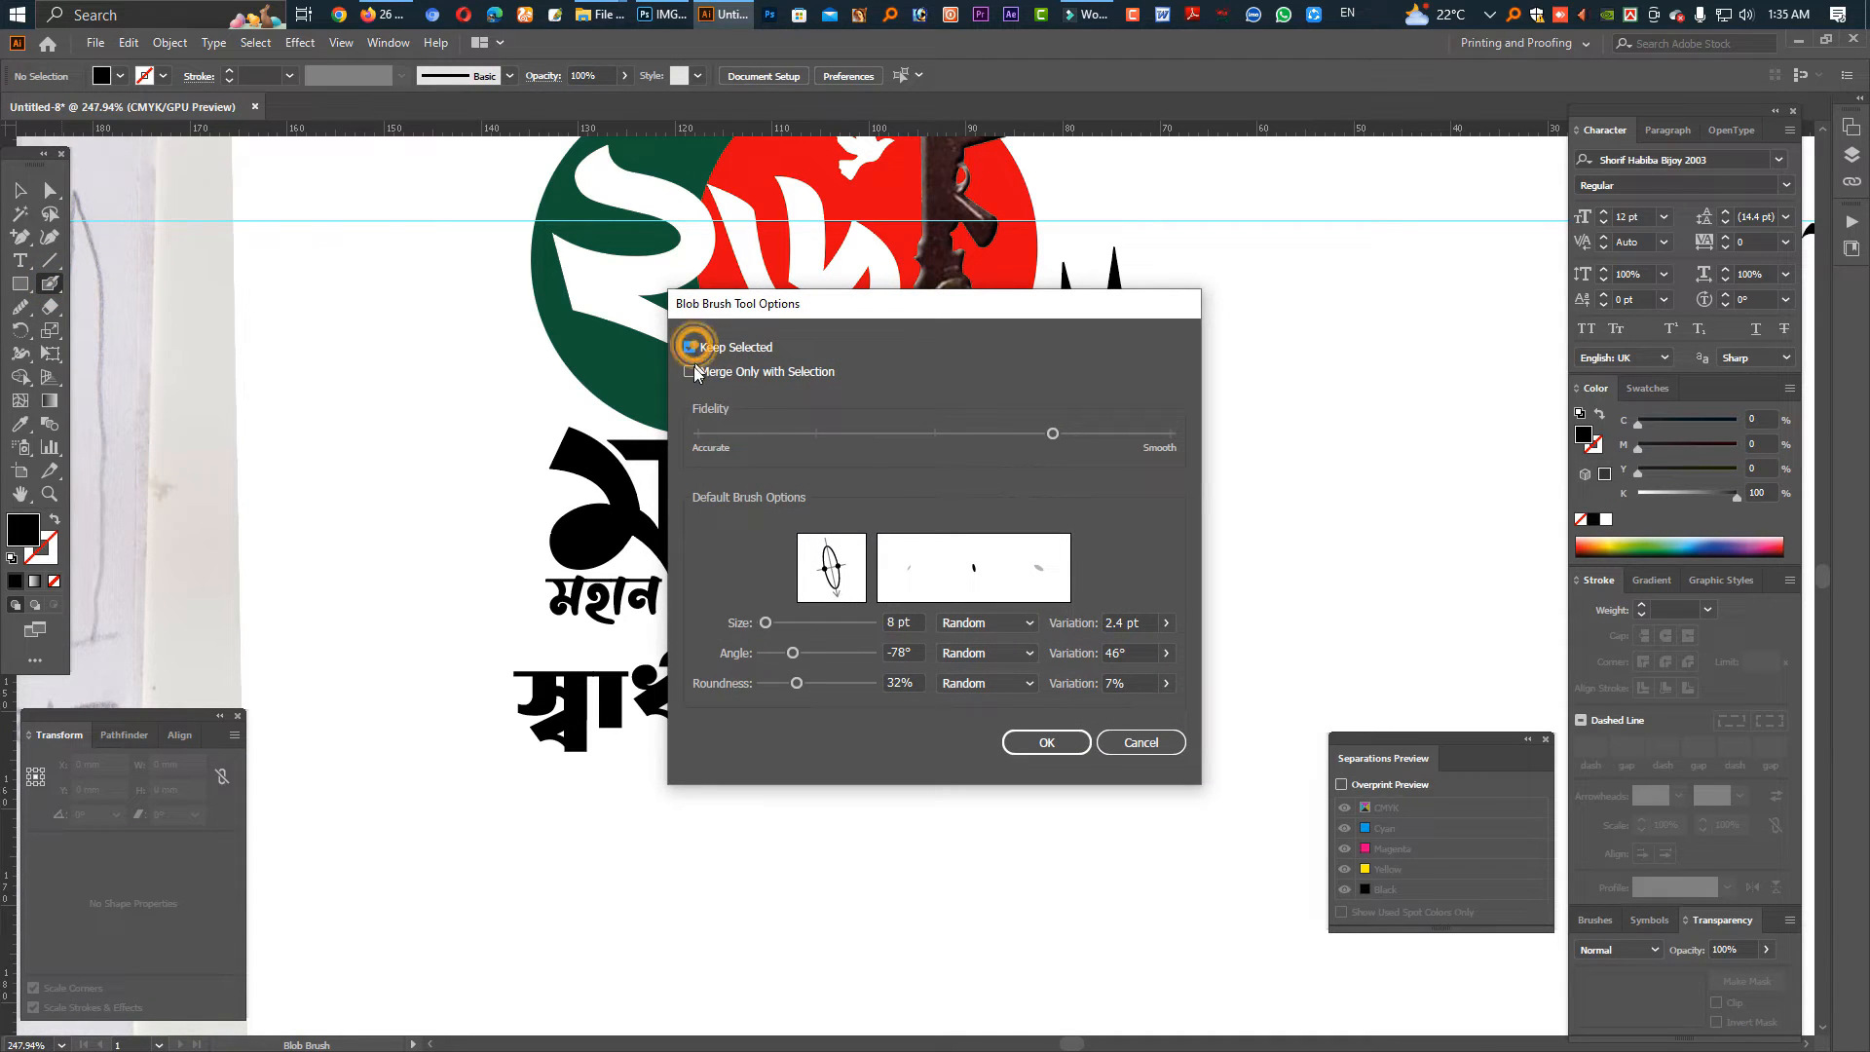
left_click(689, 371)
mouse_move(836, 592)
left_mouse_down()
mouse_move(824, 573)
mouse_move(847, 599)
left_mouse_up()
left_click_drag(766, 622, 772, 624)
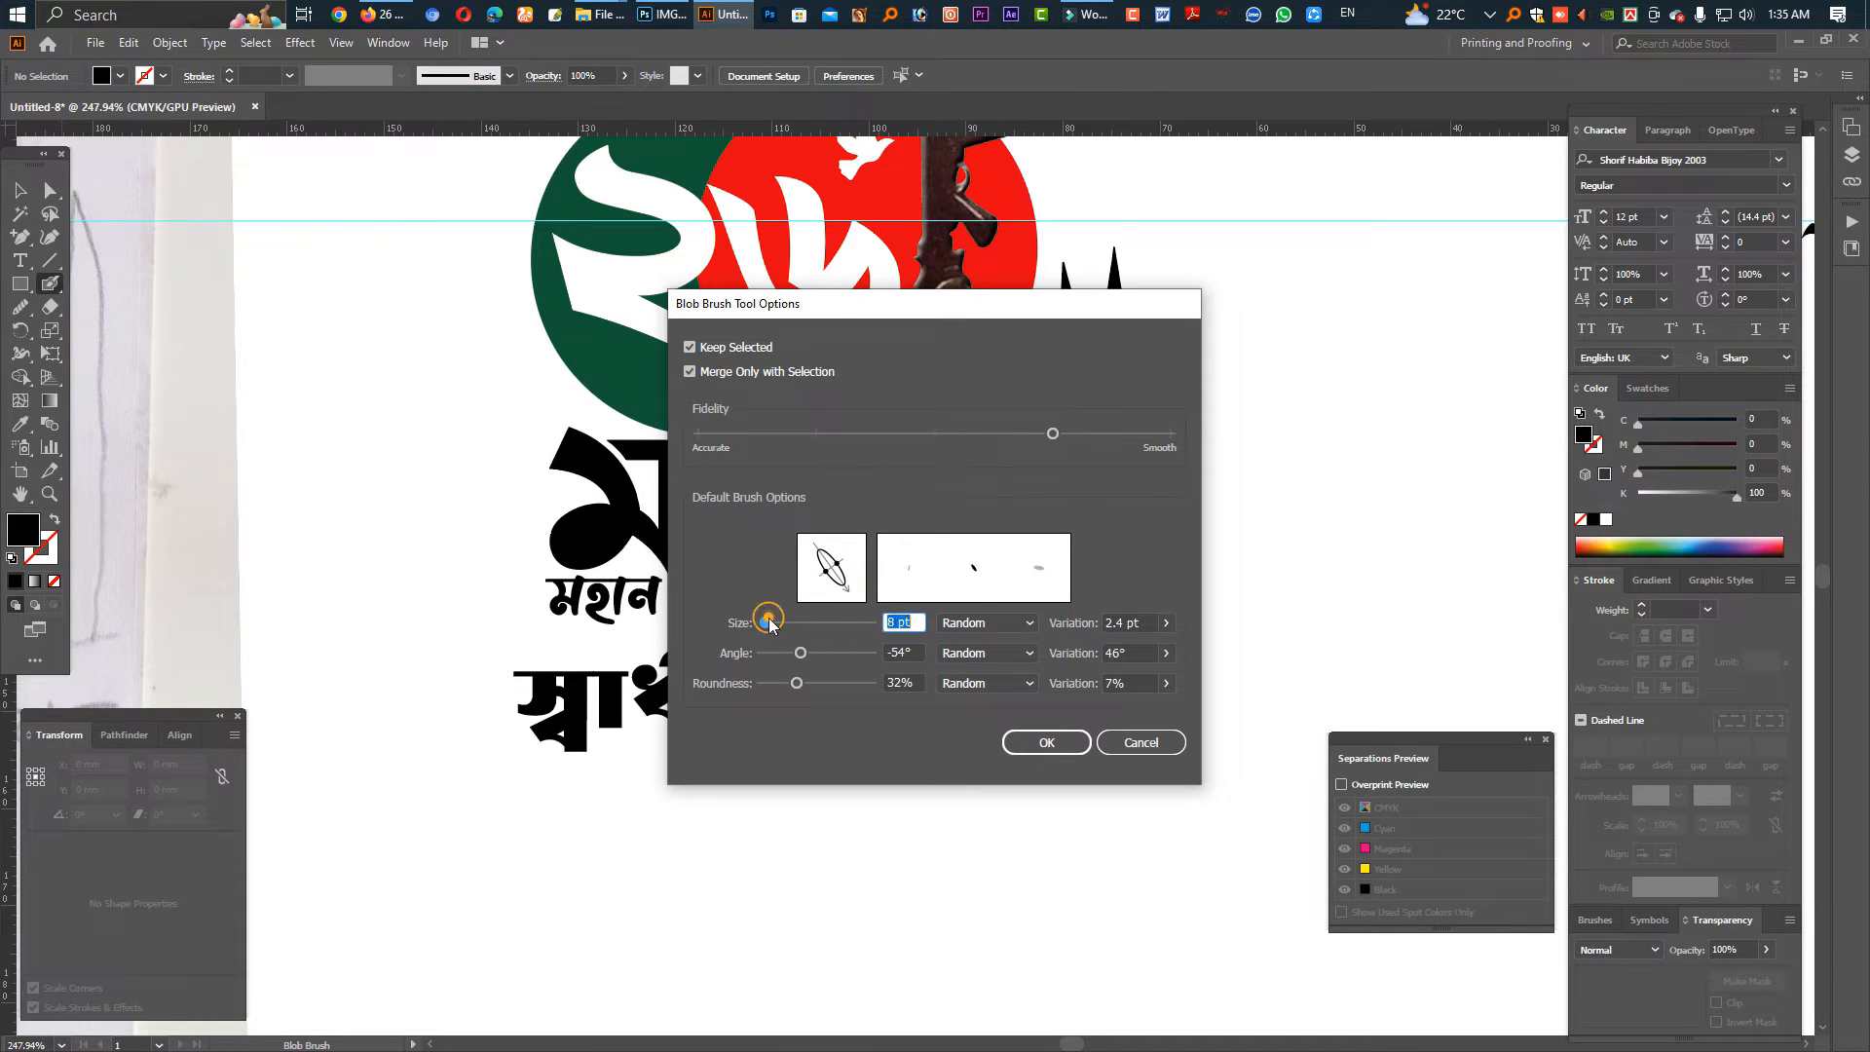
left_click(1046, 743)
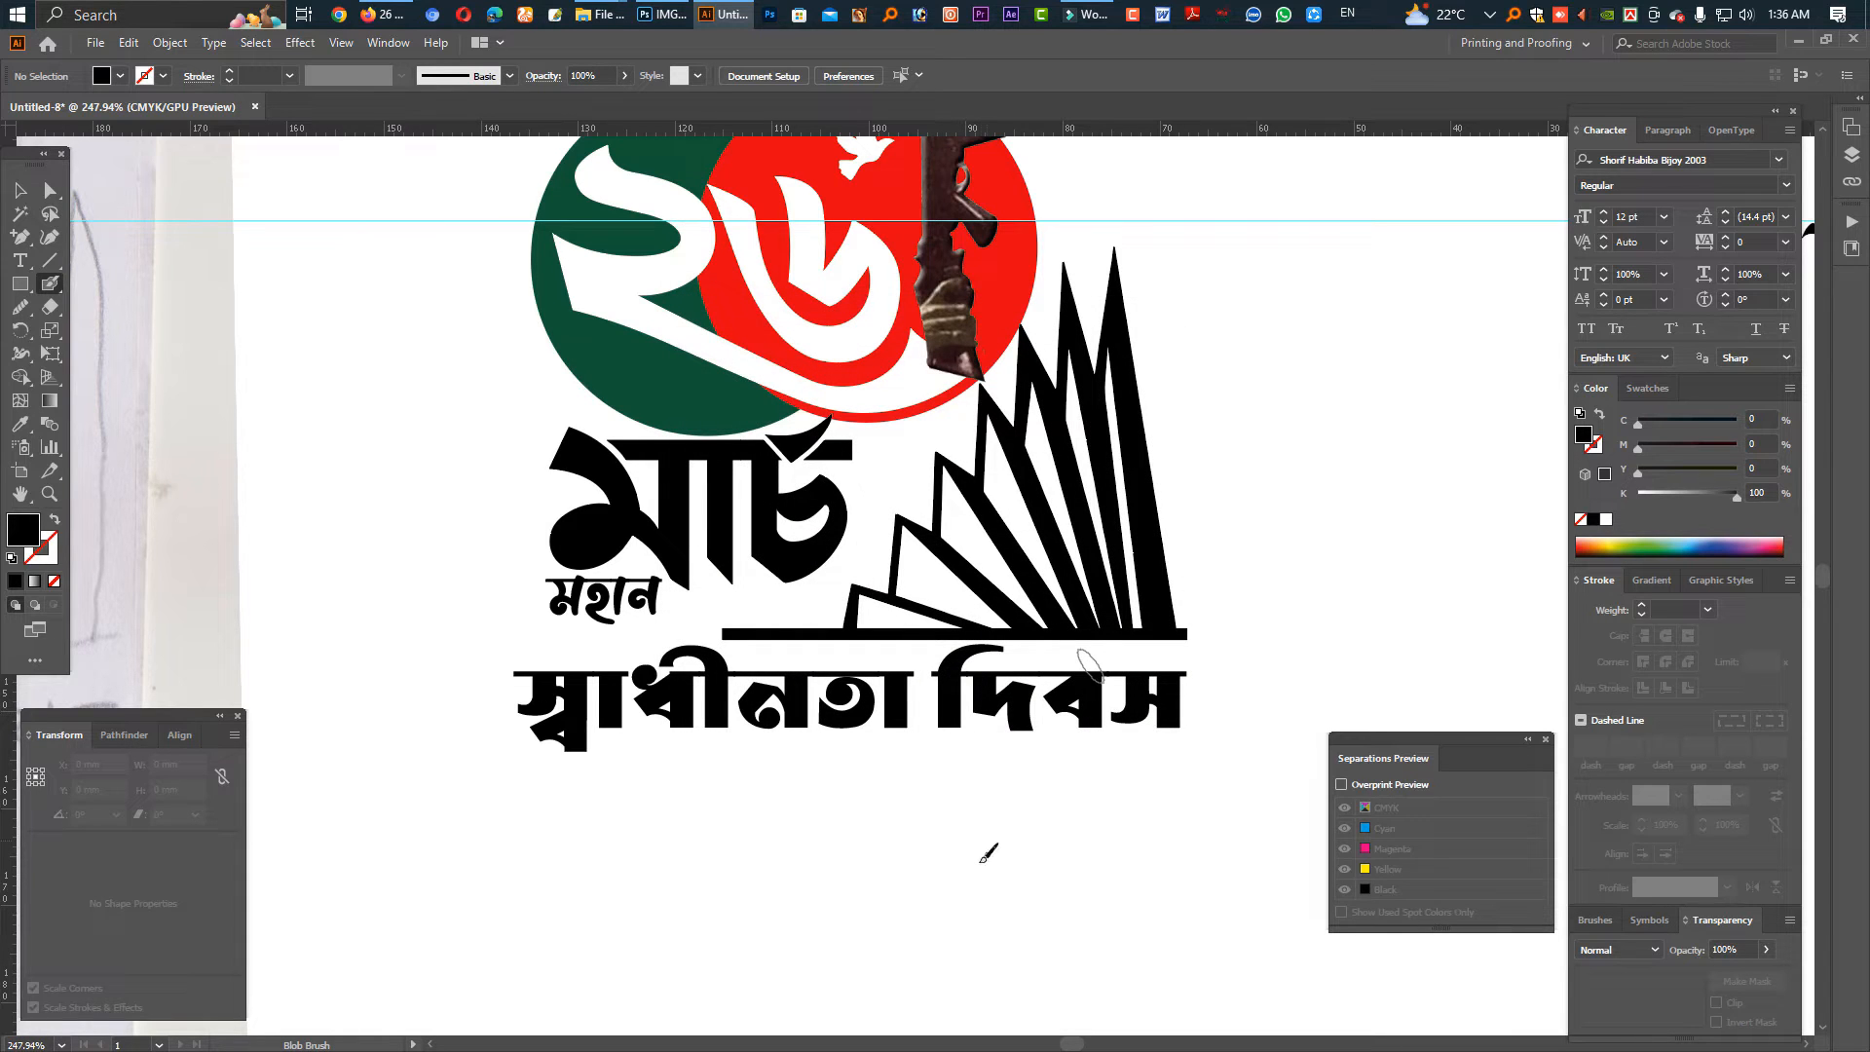
mouse_move(987, 852)
left_mouse_down()
mouse_move(1219, 846)
mouse_move(1234, 711)
left_mouse_up()
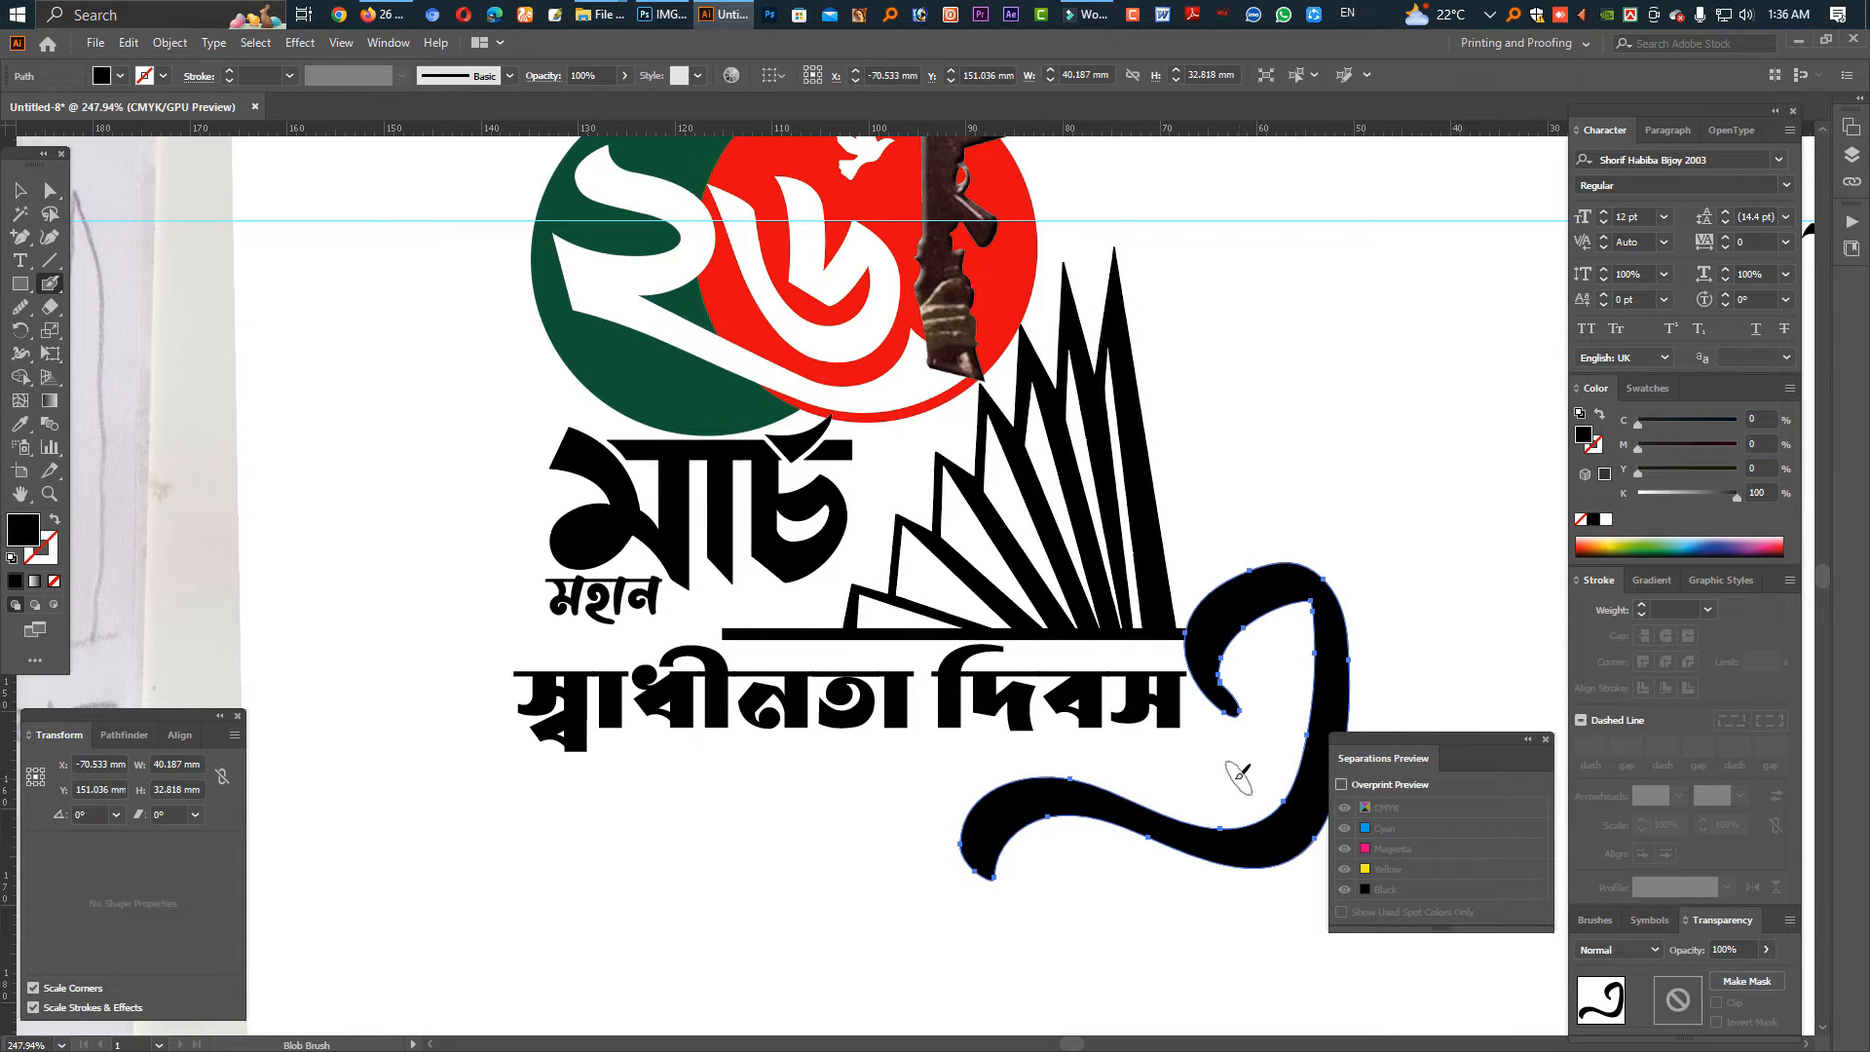
key("ctrl+z")
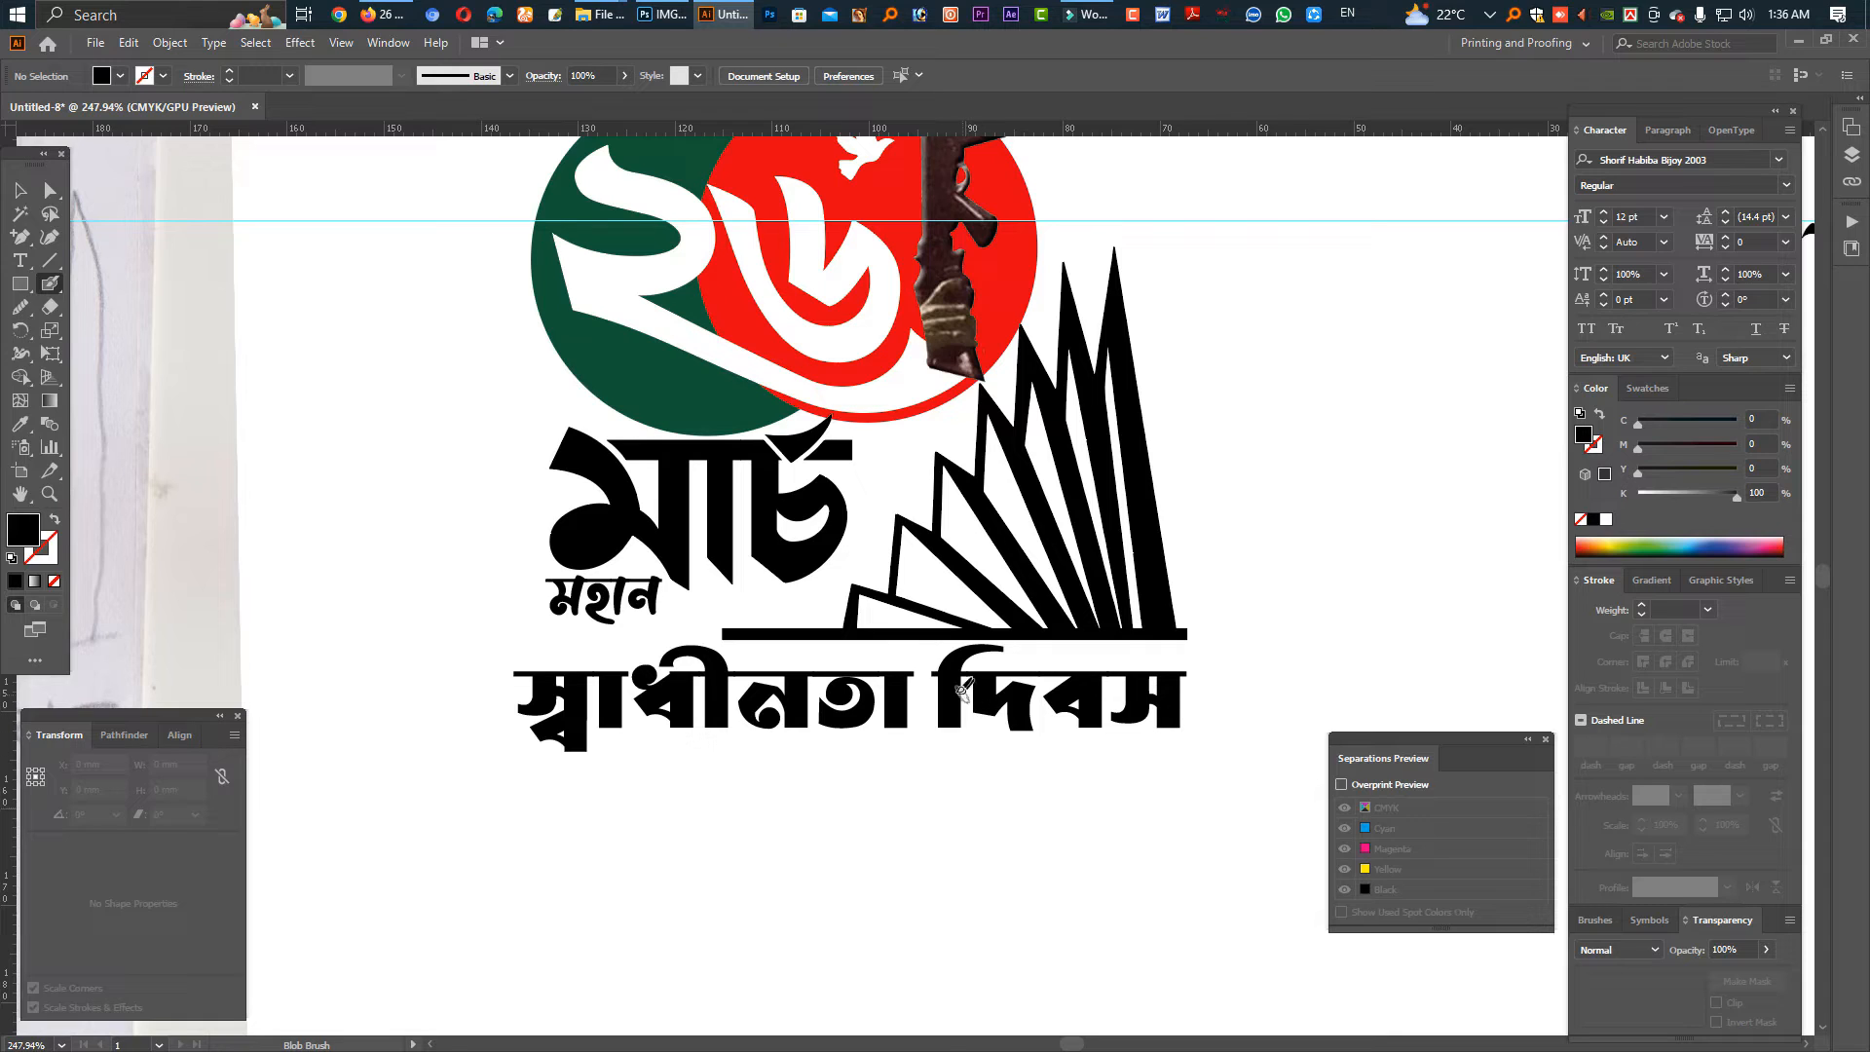
mouse_move(959, 664)
left_mouse_down()
mouse_move(940, 686)
mouse_move(975, 651)
mouse_move(963, 699)
mouse_move(974, 651)
mouse_move(1093, 687)
left_mouse_up()
key("ctrl+z")
mouse_move(945, 709)
left_mouse_down()
mouse_move(989, 666)
mouse_move(947, 694)
mouse_move(975, 653)
mouse_move(1262, 668)
mouse_move(1249, 531)
mouse_move(1194, 557)
left_mouse_up()
key("ctrl+z")
key("ctrl+z")
mouse_move(972, 645)
left_mouse_down()
mouse_move(1105, 667)
mouse_move(1327, 565)
mouse_move(1157, 567)
left_mouse_up()
key("ctrl+z")
Paint a black swash about 39 mm wide from the ি of দিবস, running beneath the base line and curling back to the book's outer edge.
mouse_move(937, 682)
left_mouse_down()
mouse_move(973, 653)
mouse_move(1043, 645)
mouse_move(1199, 658)
mouse_move(1204, 569)
left_mouse_up()
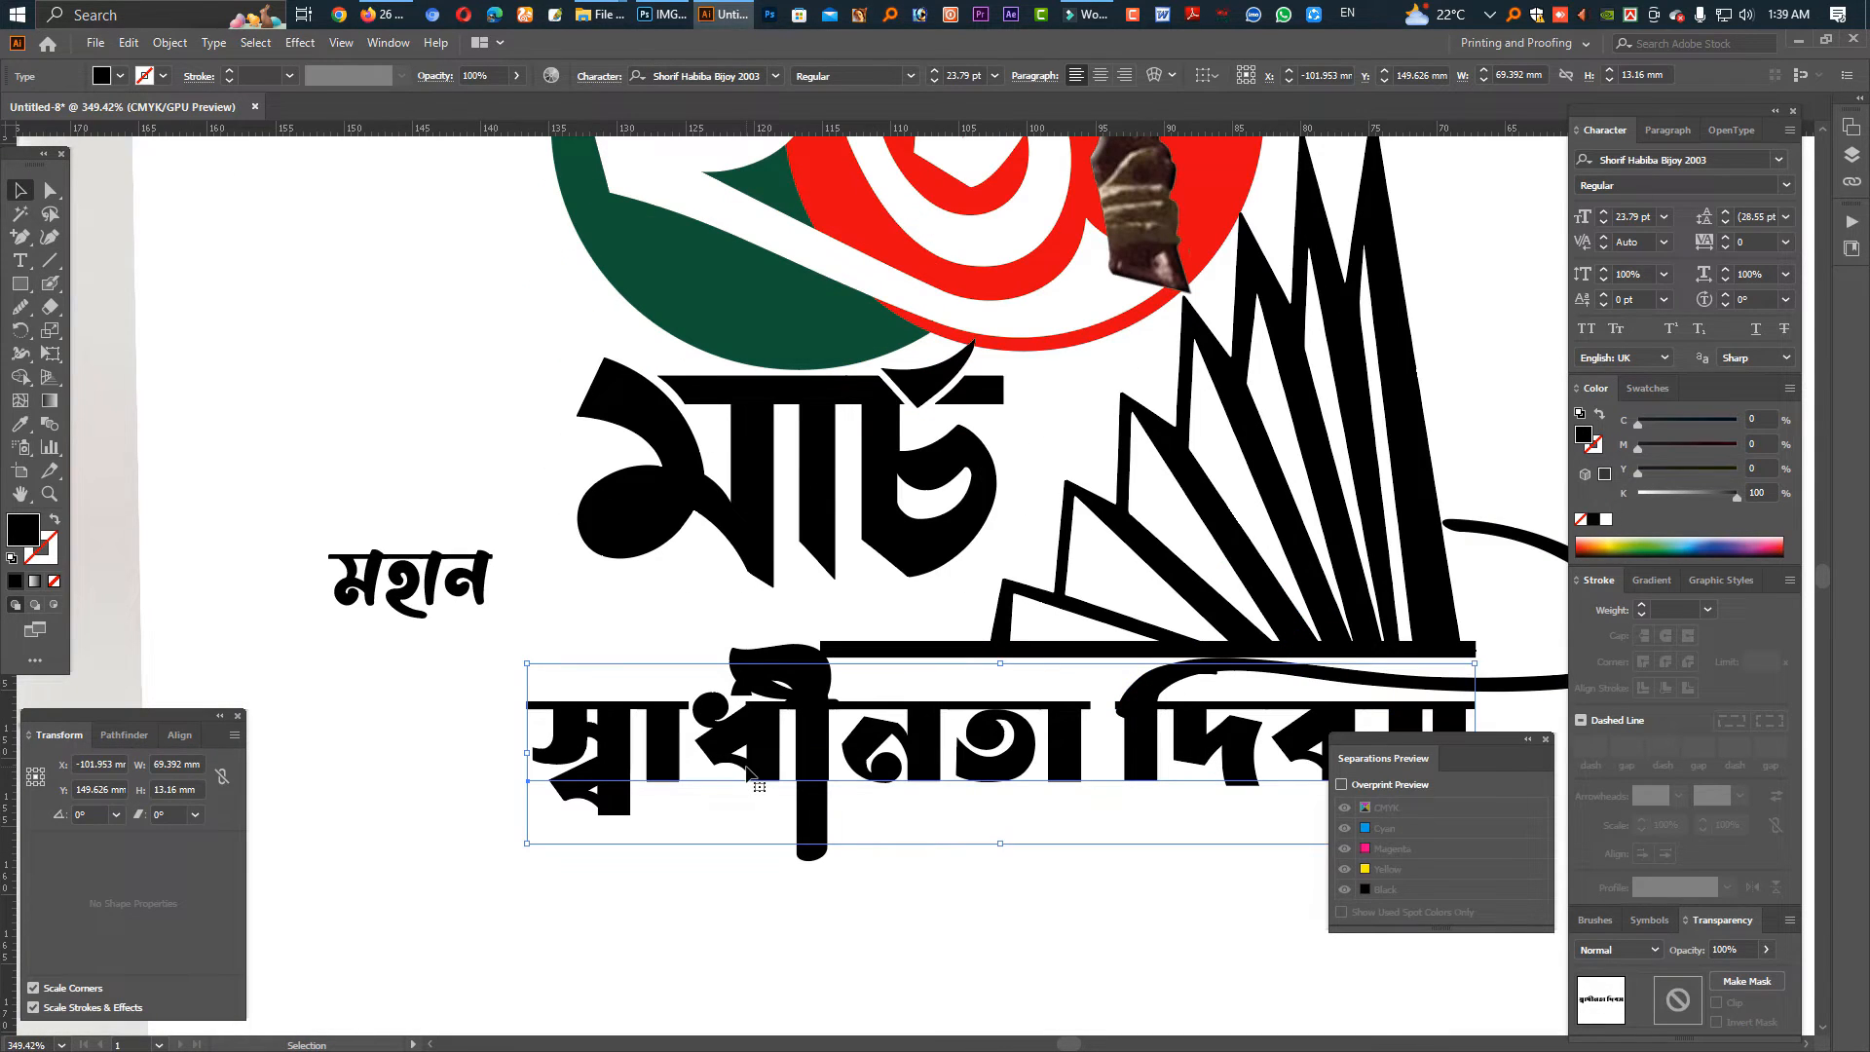
Hide the separate long ী glyph that overlaps স্বাধীনতা.
left_click(811, 836)
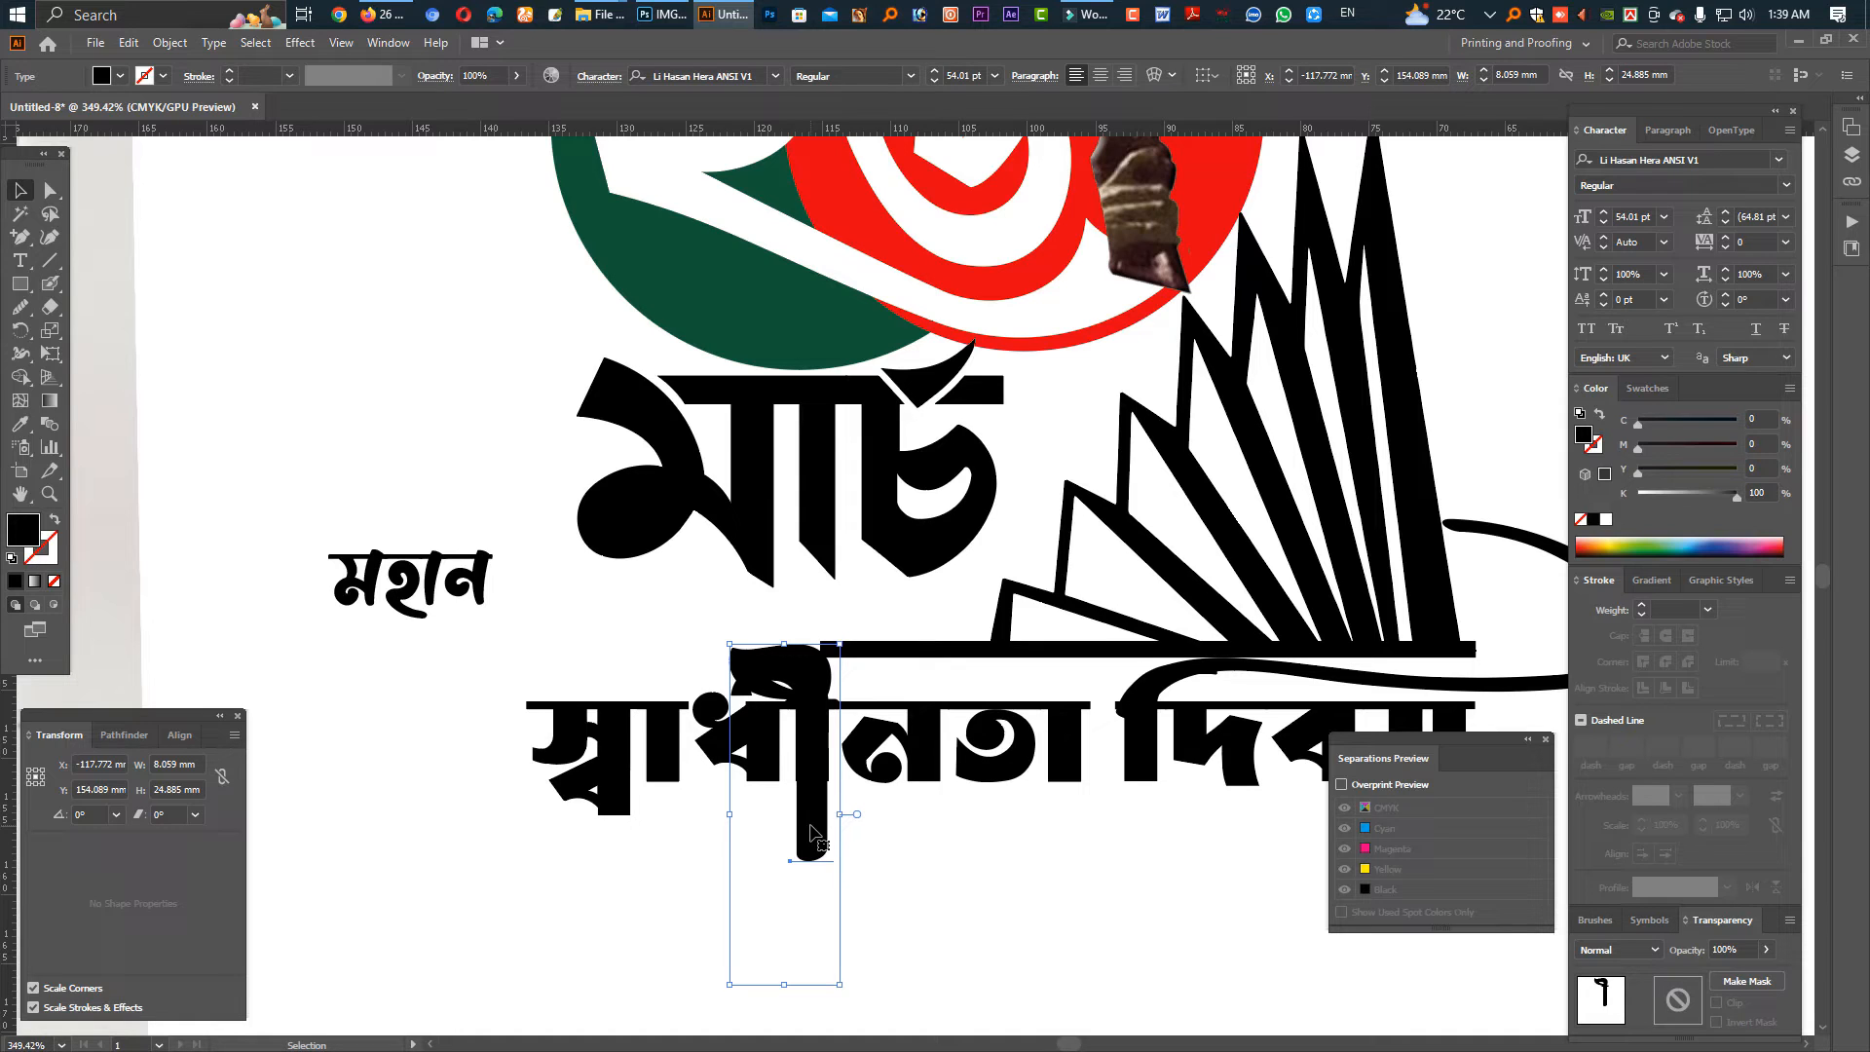
key("a")
key("Delete")
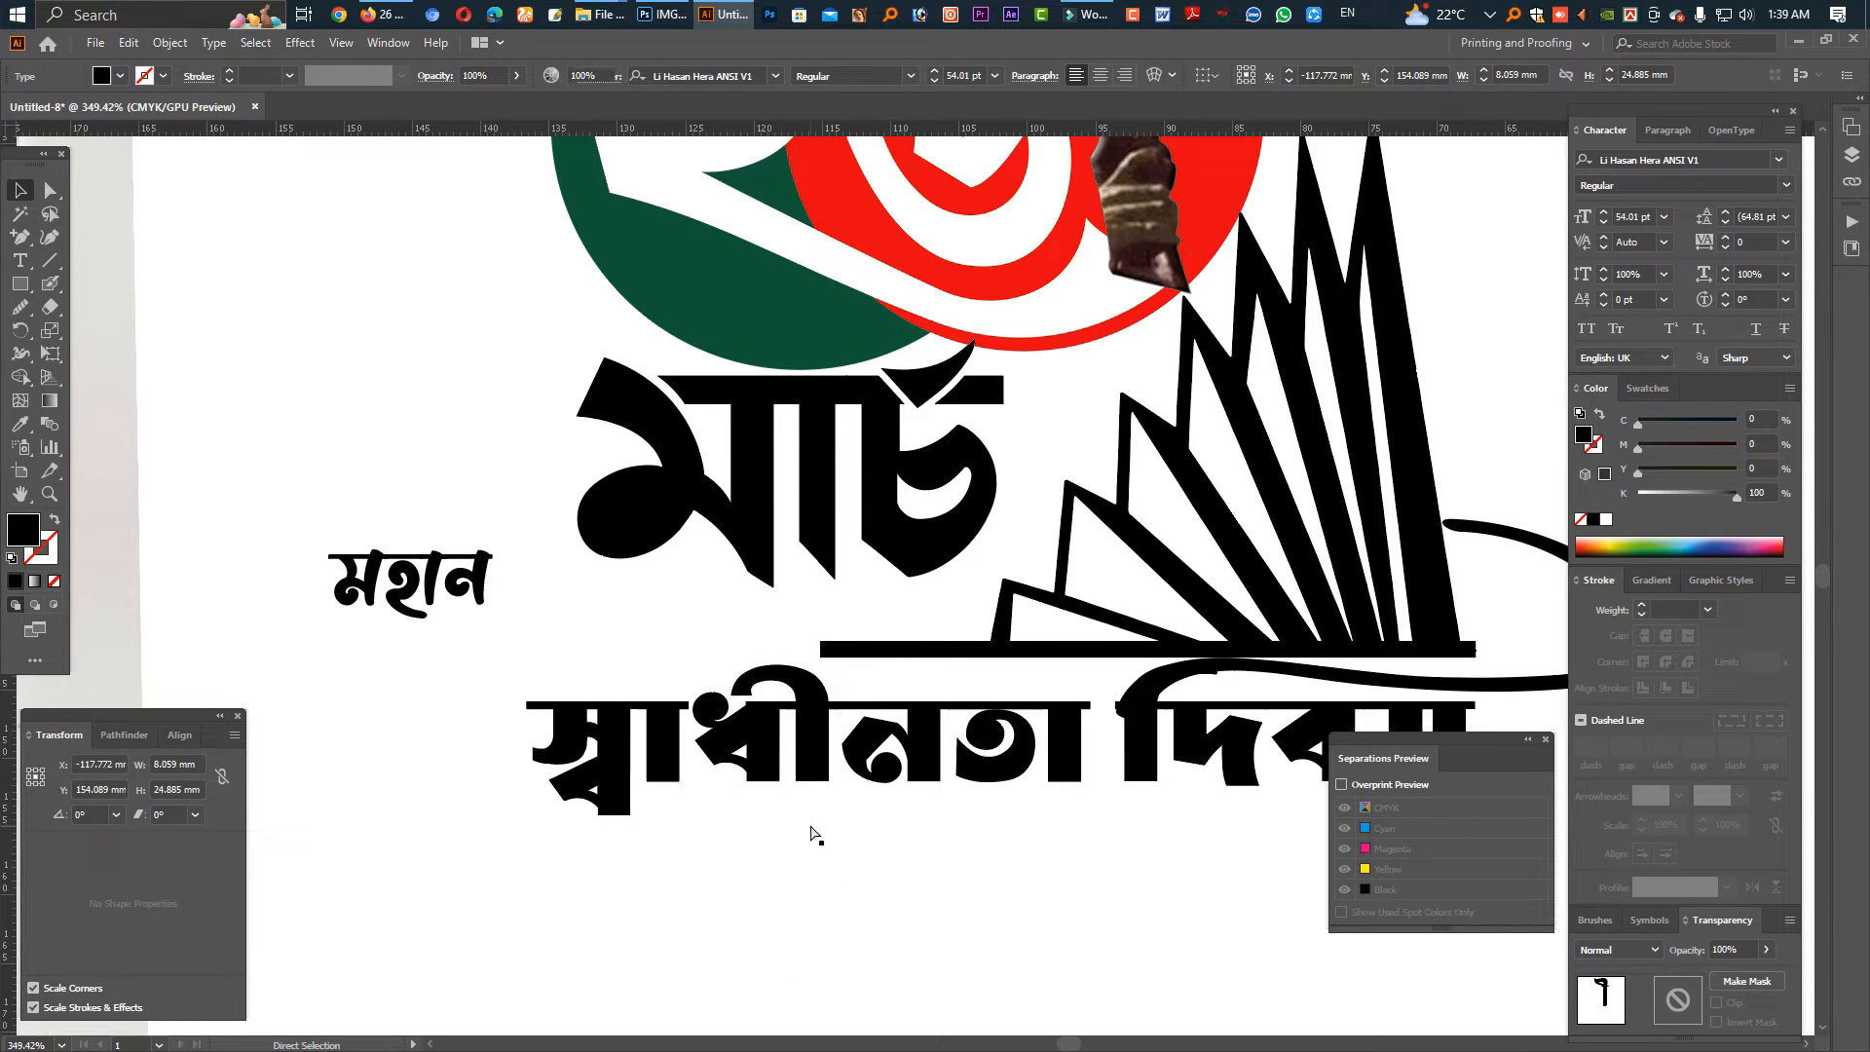
Delete the original ী from the outlined স্বাধীনতা lettering and show the hidden long ী glyph again.
left_click(807, 762)
double_click(794, 754)
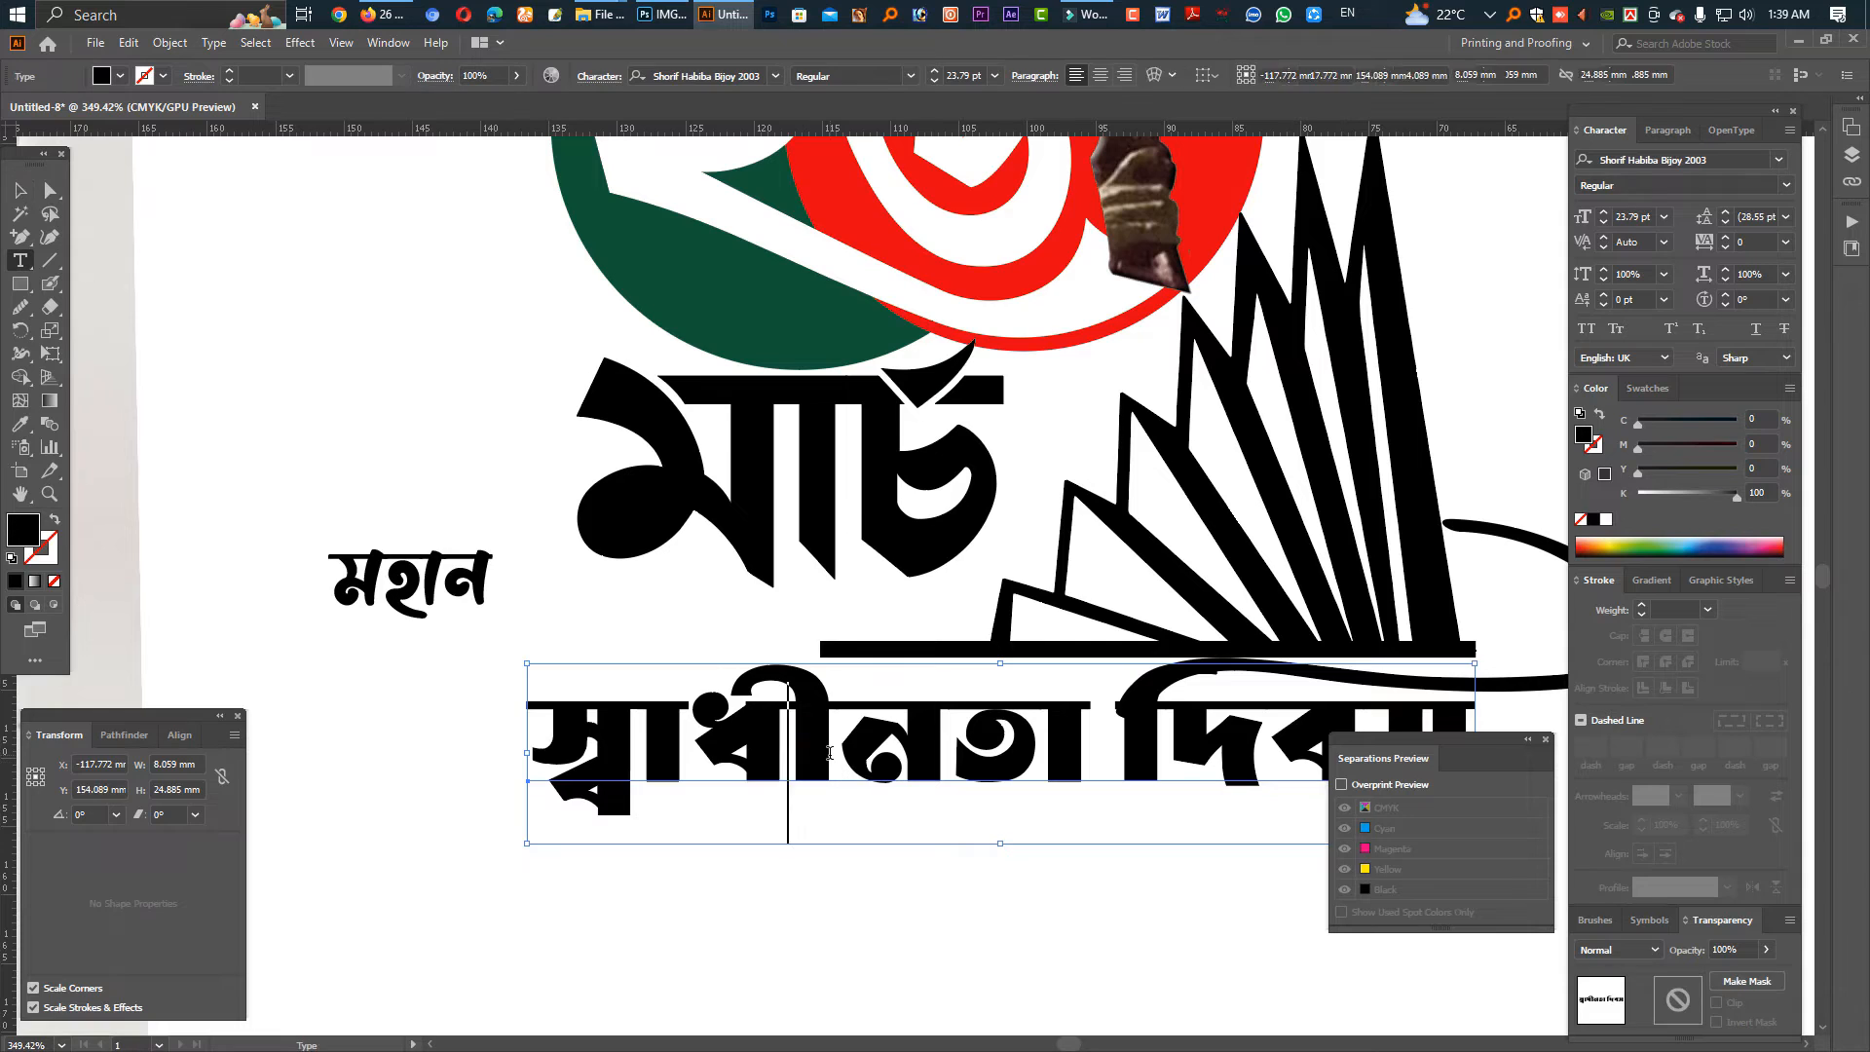
key("Escape")
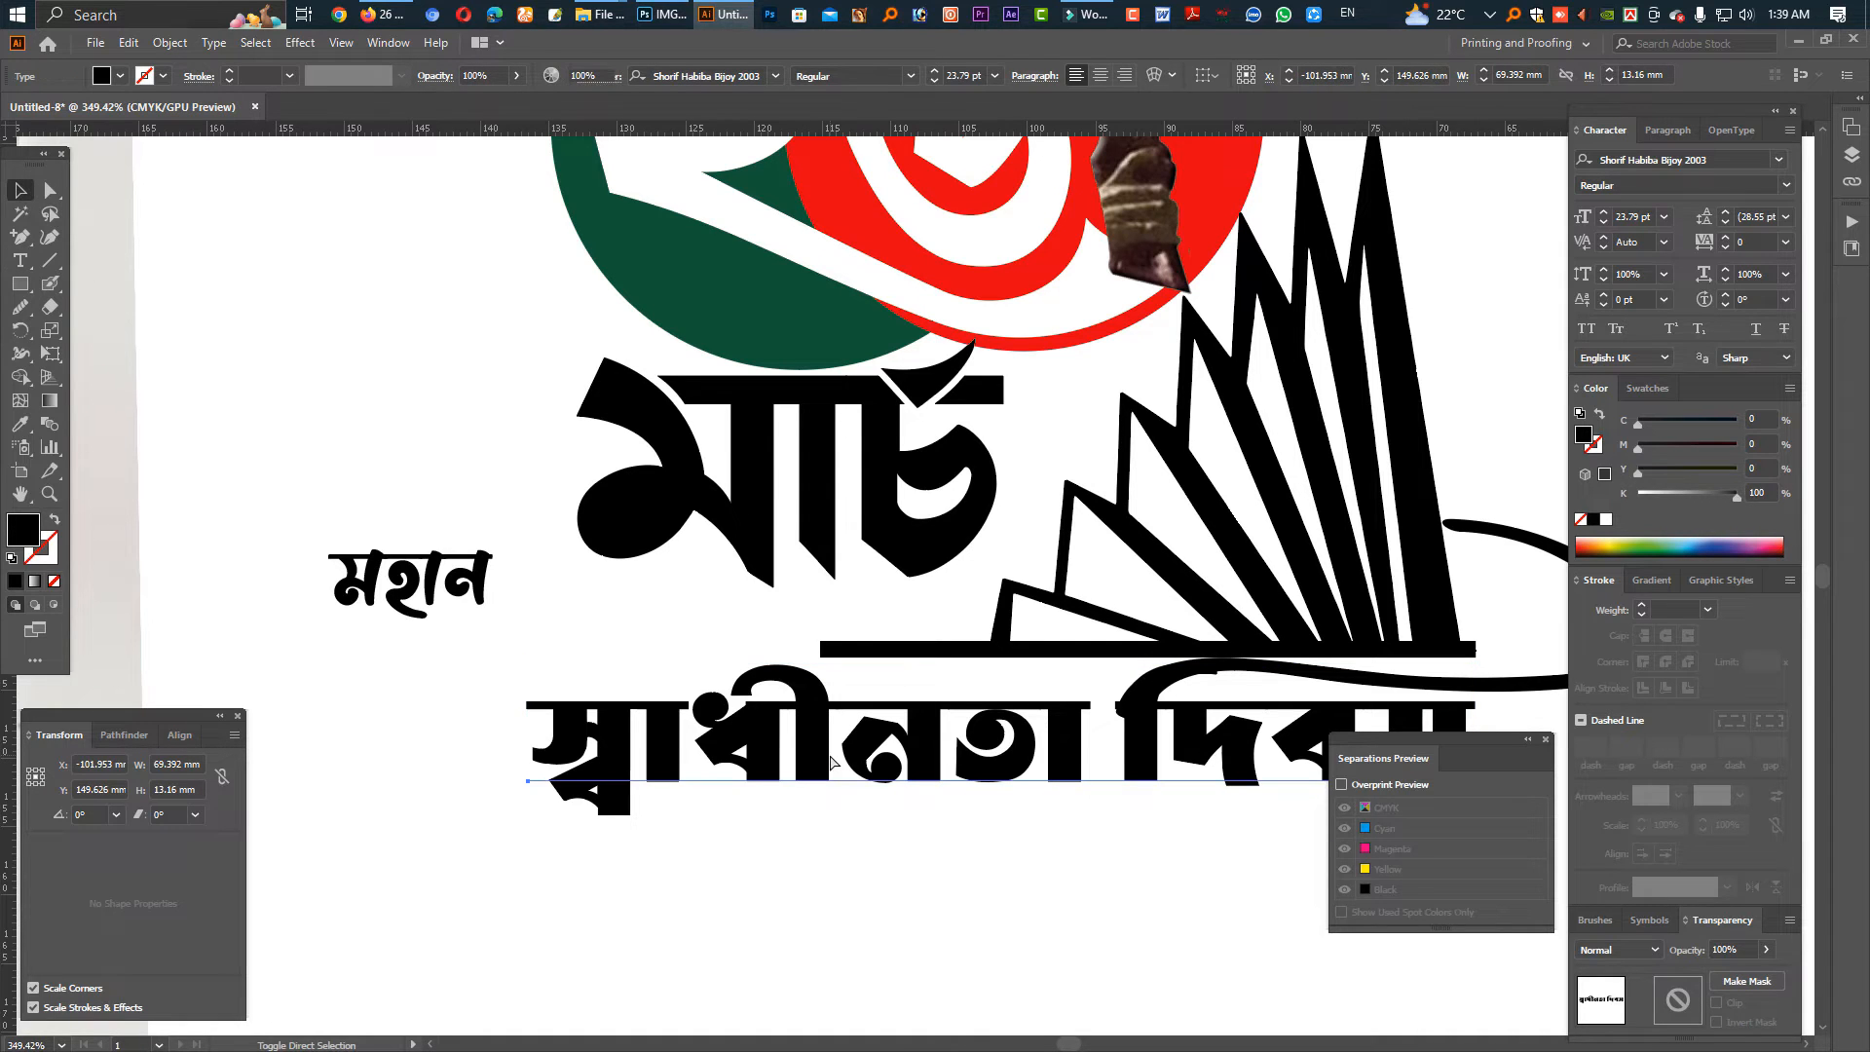
left_click(823, 766)
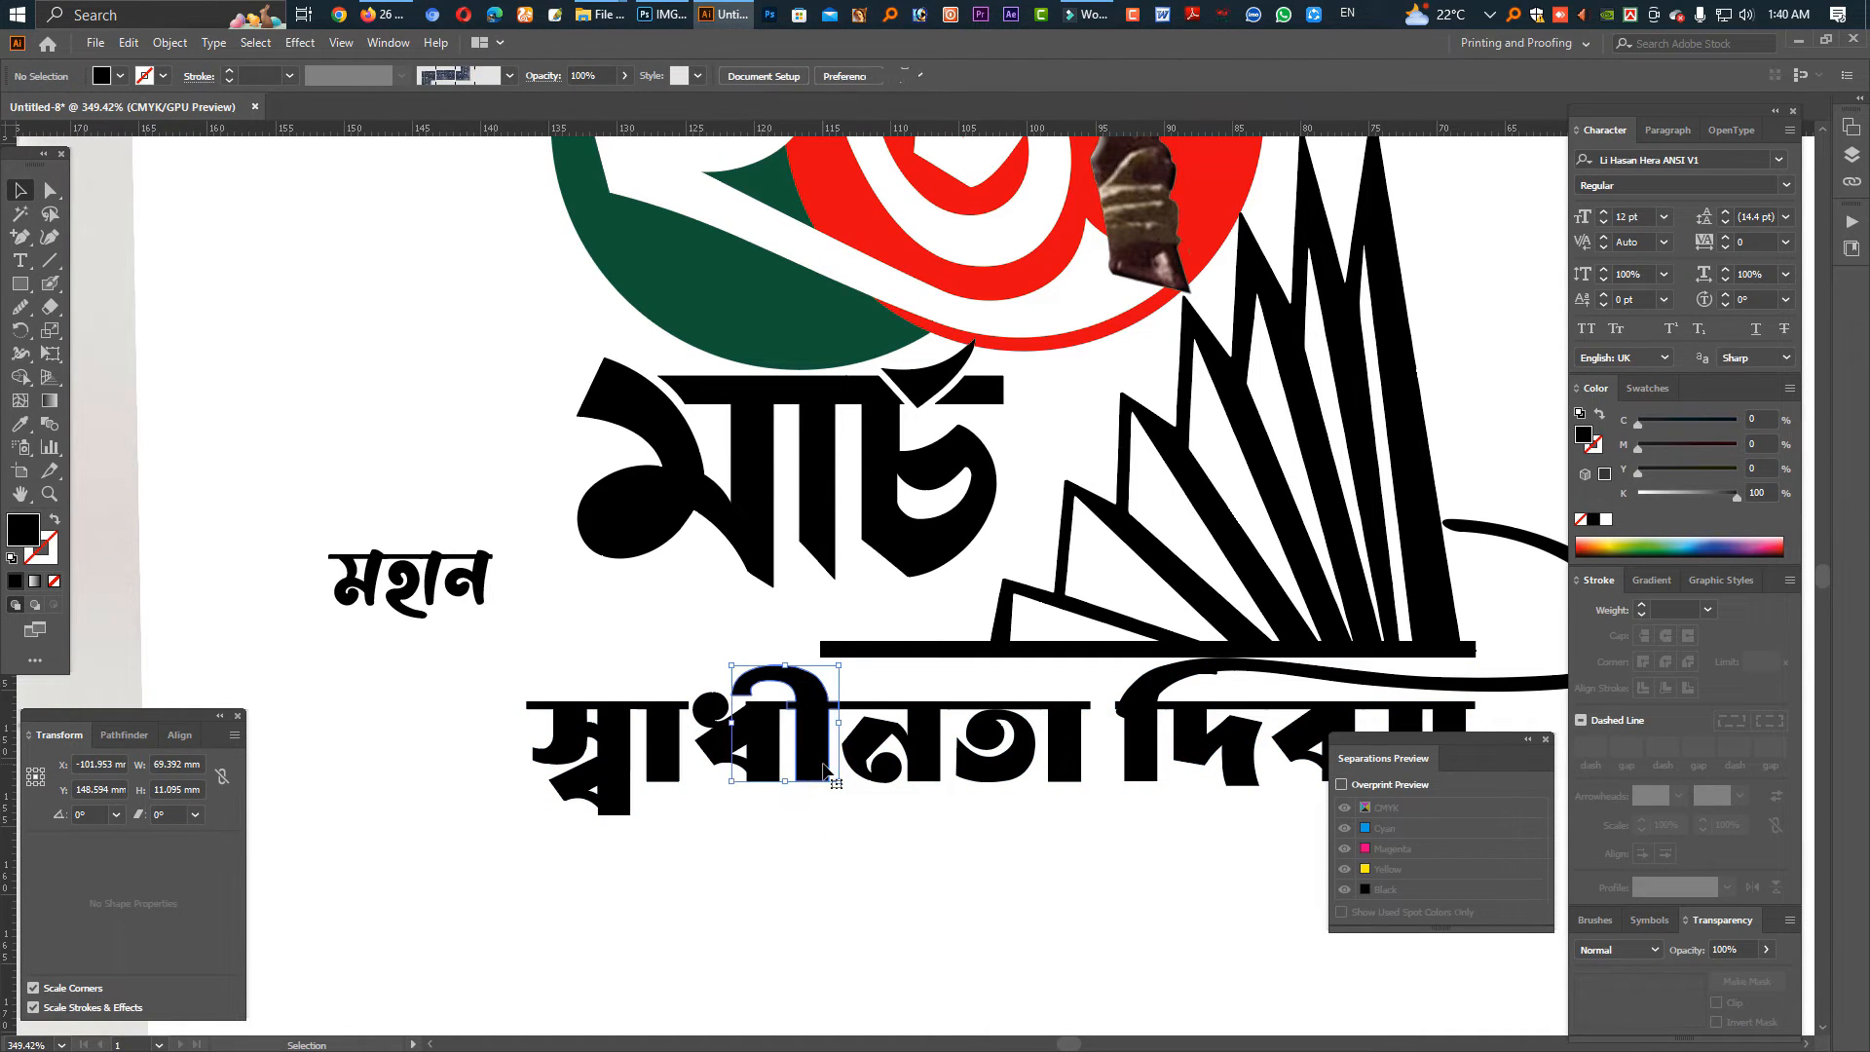
key("Delete")
key("ctrl+alt+3")
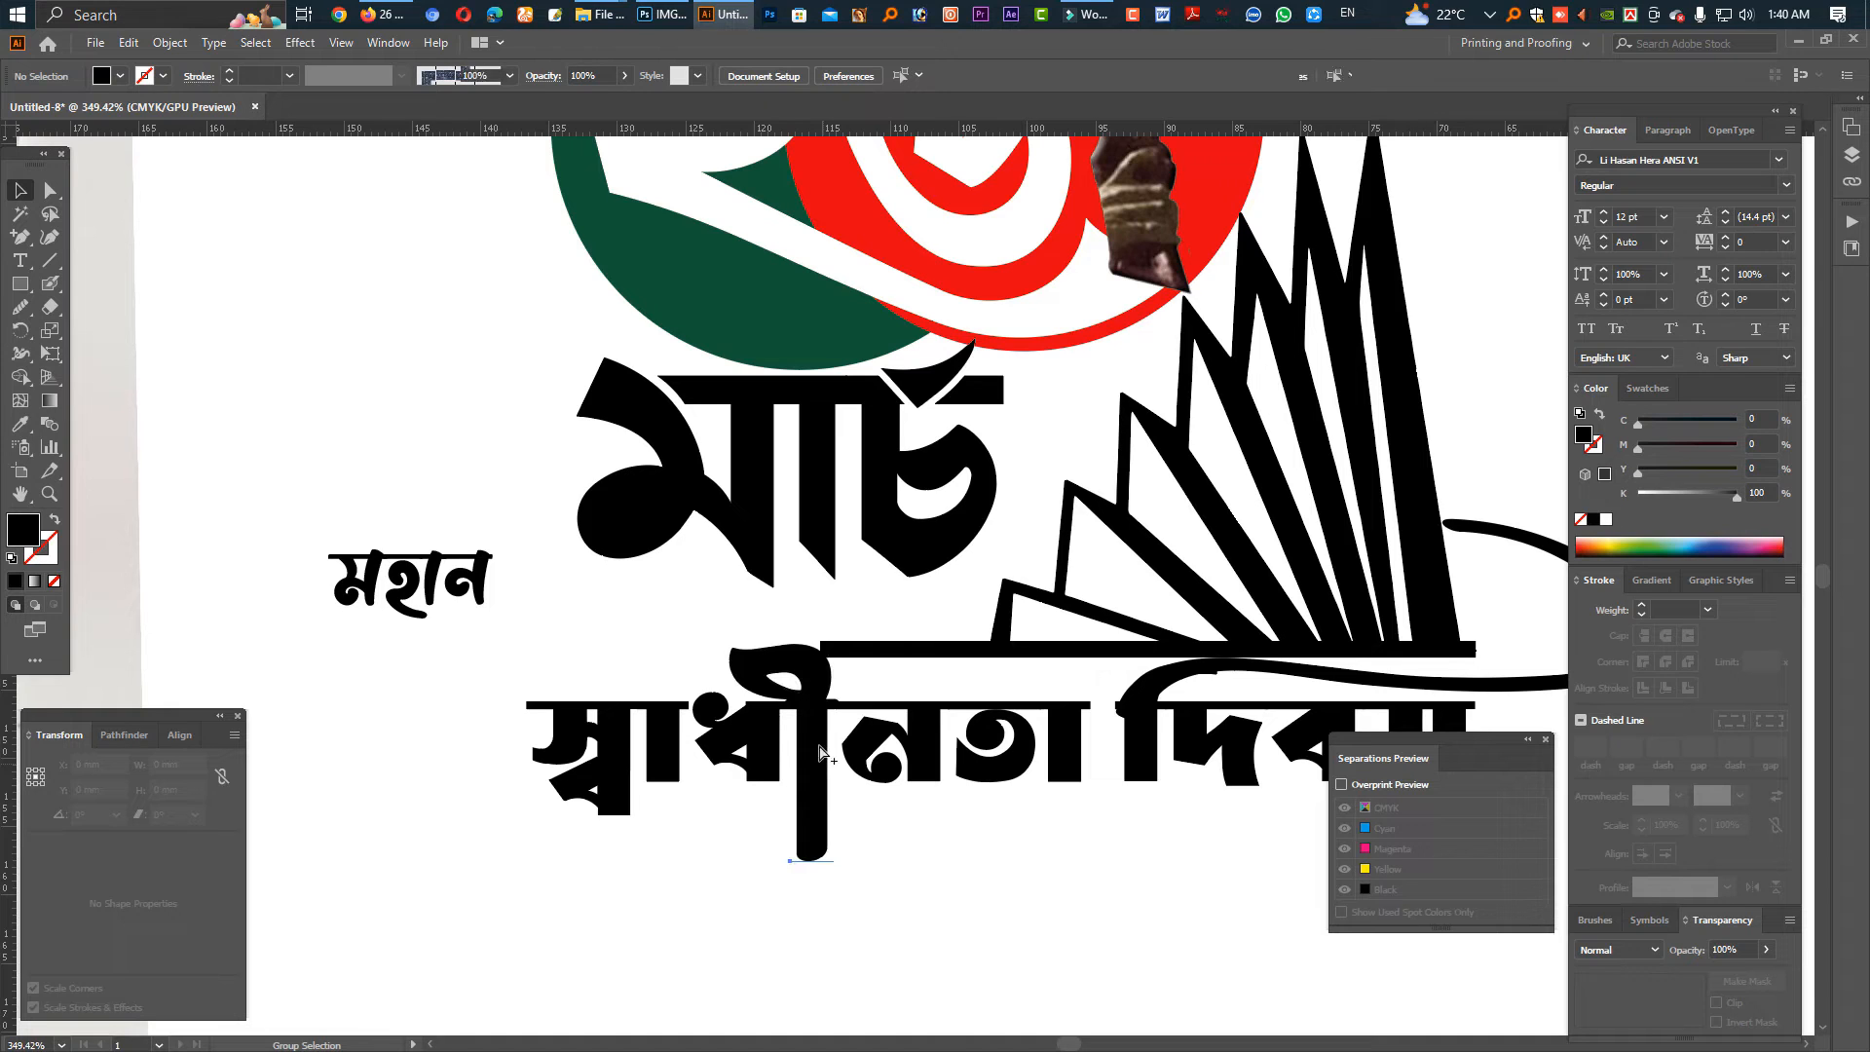
Nudge the long ী slightly down and remove the original top curve from the ি of দিবস.
left_click(827, 799)
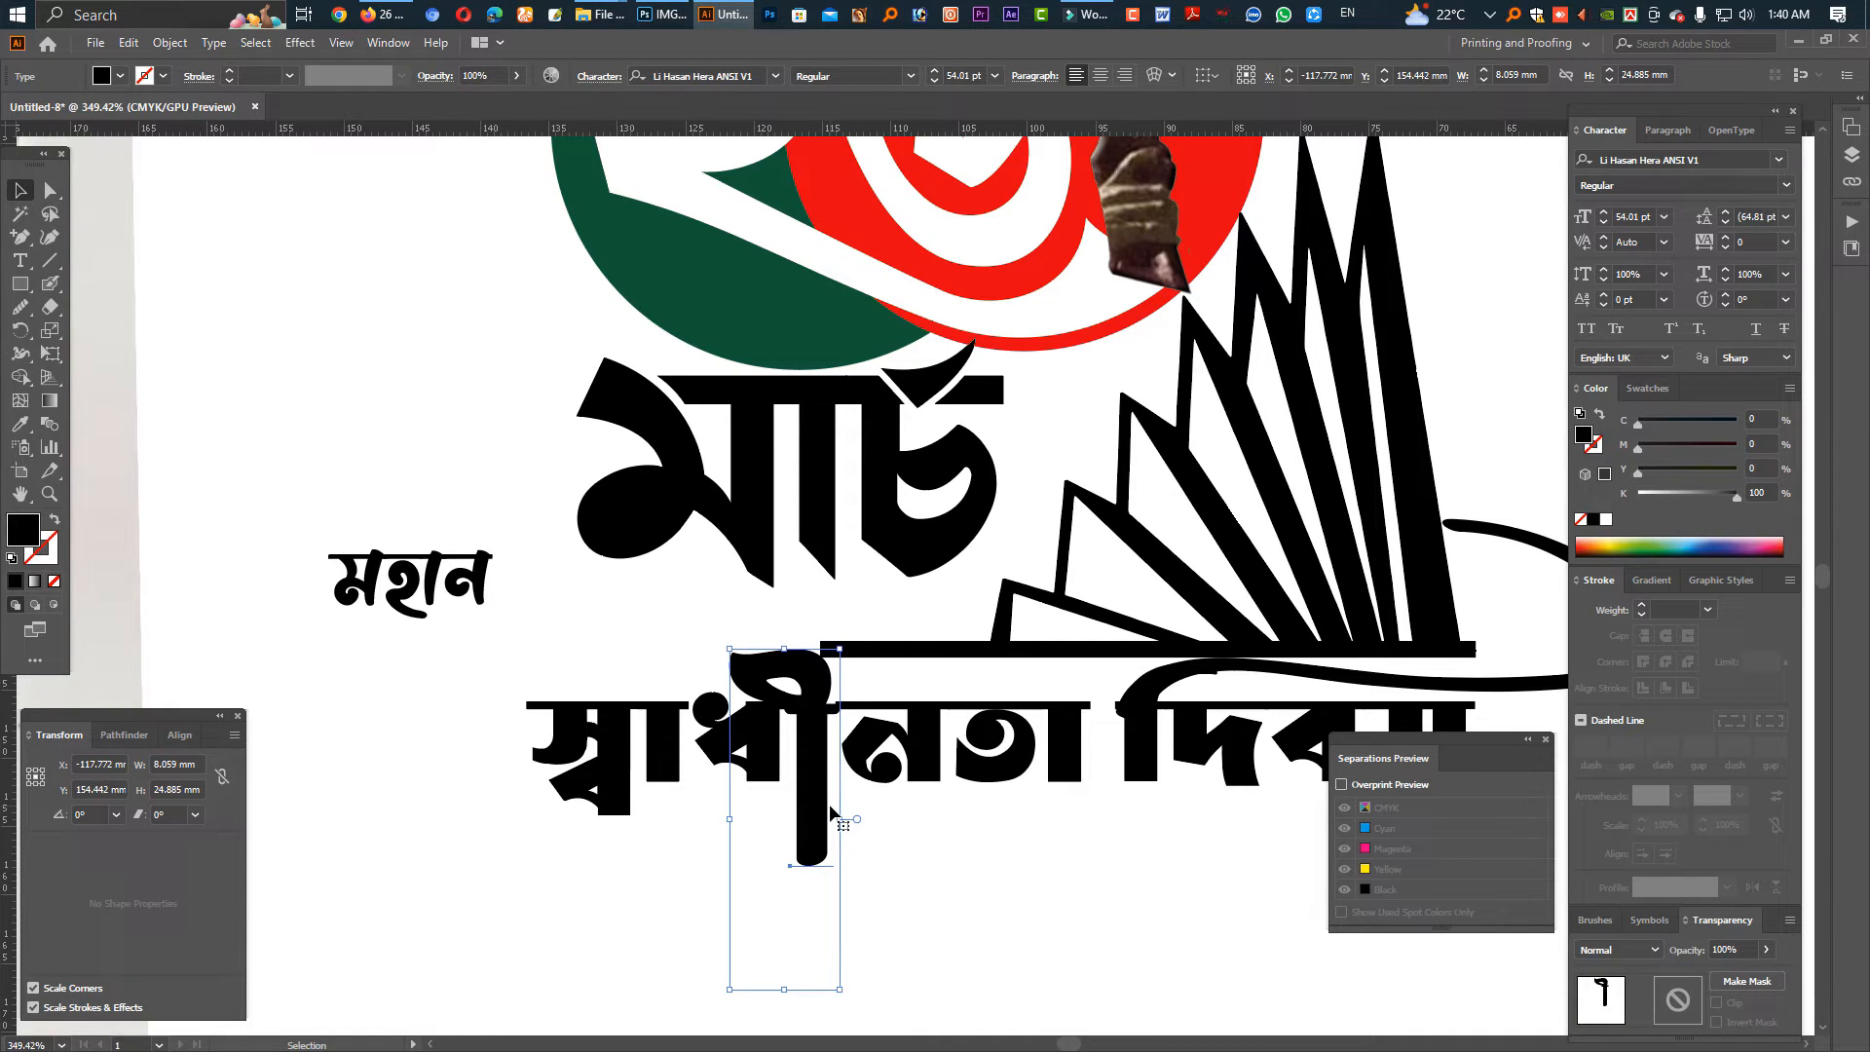
left_click_drag(775, 693, 1062, 872)
left_click_drag(888, 728, 886, 733)
left_click_drag(634, 577, 714, 612)
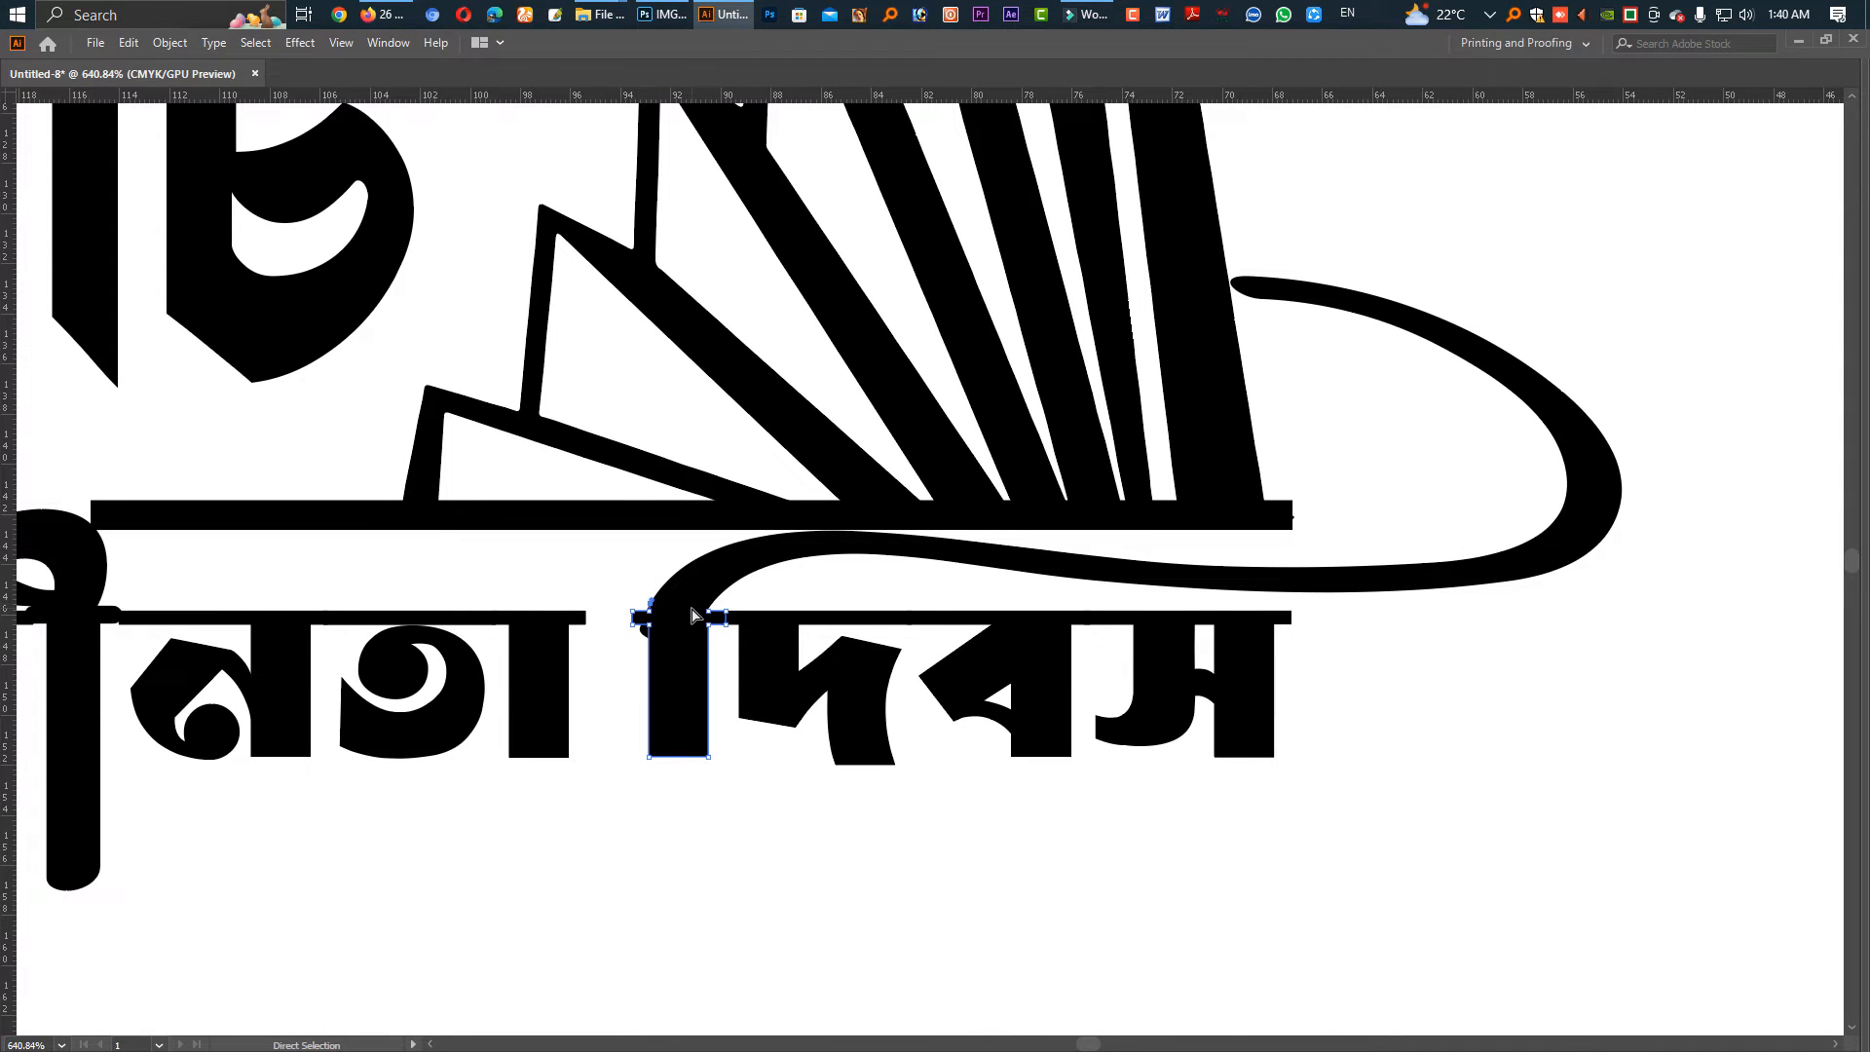
Try to join the anchor points at the top of the ি stem in দিবস.
key("v")
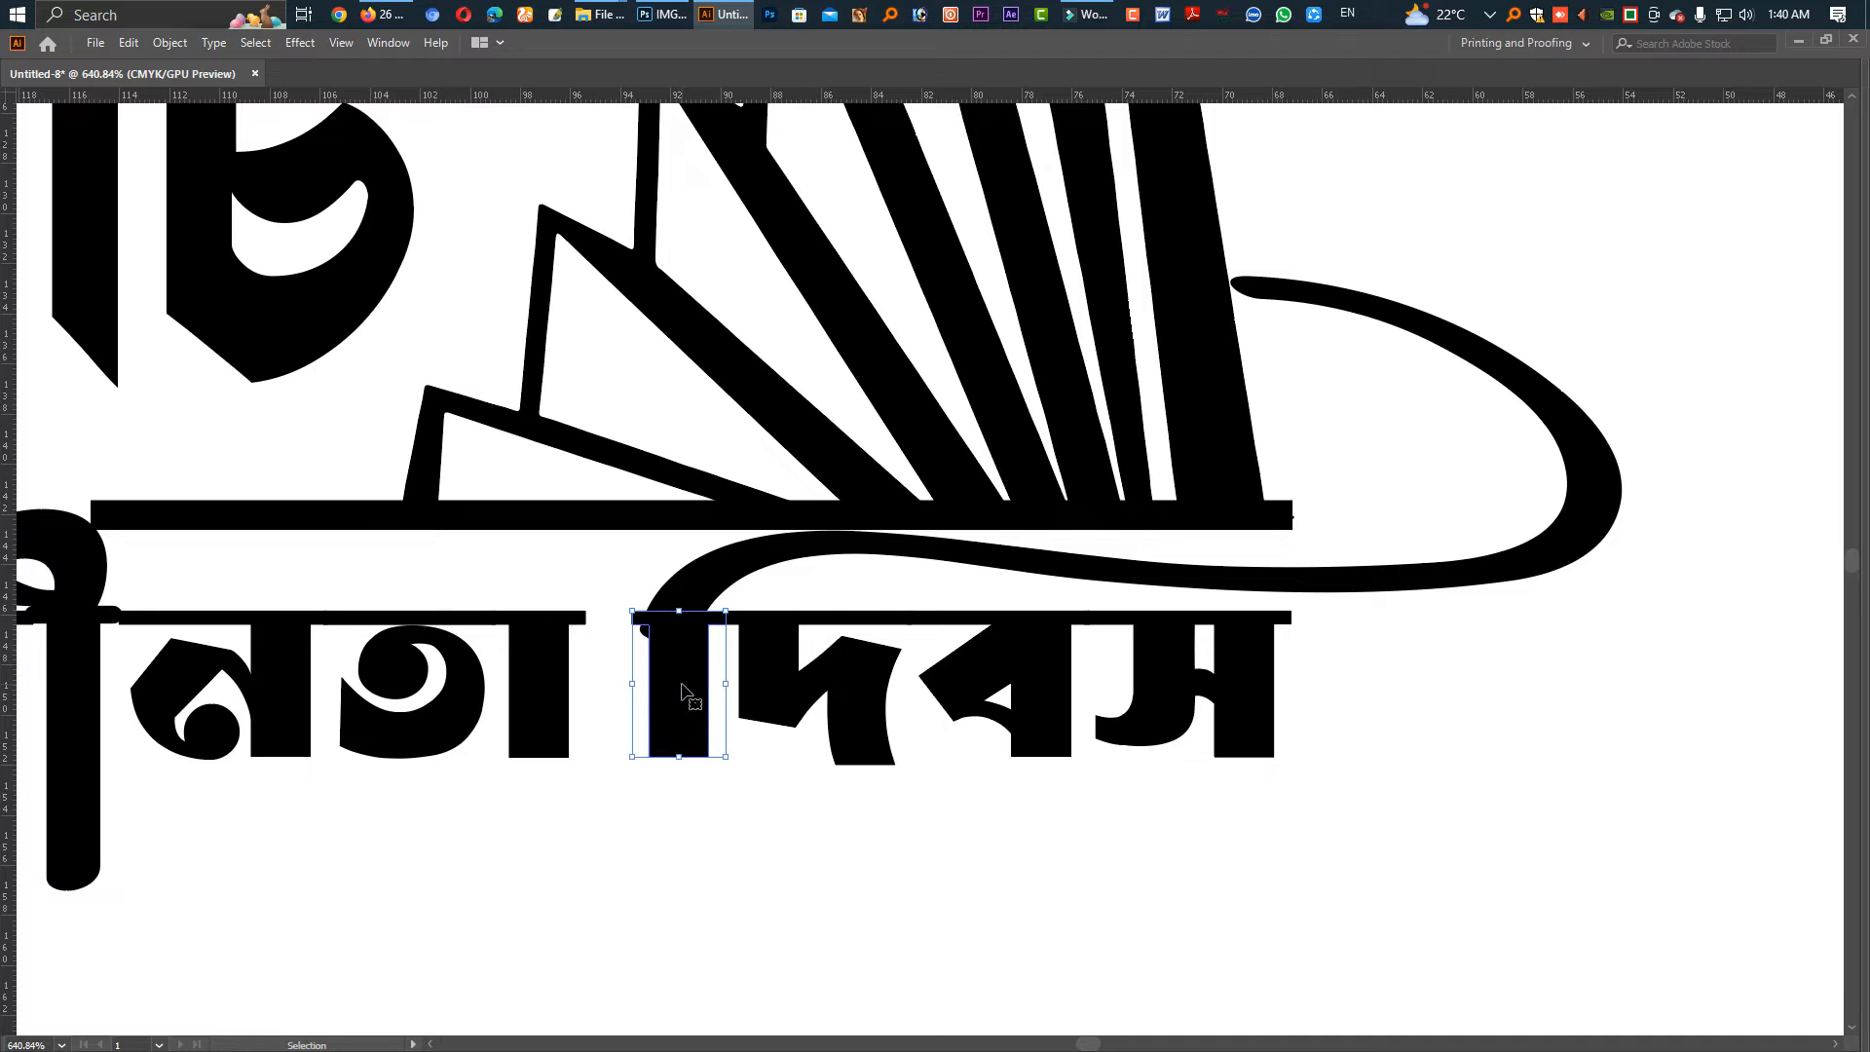
key("ctrl+j")
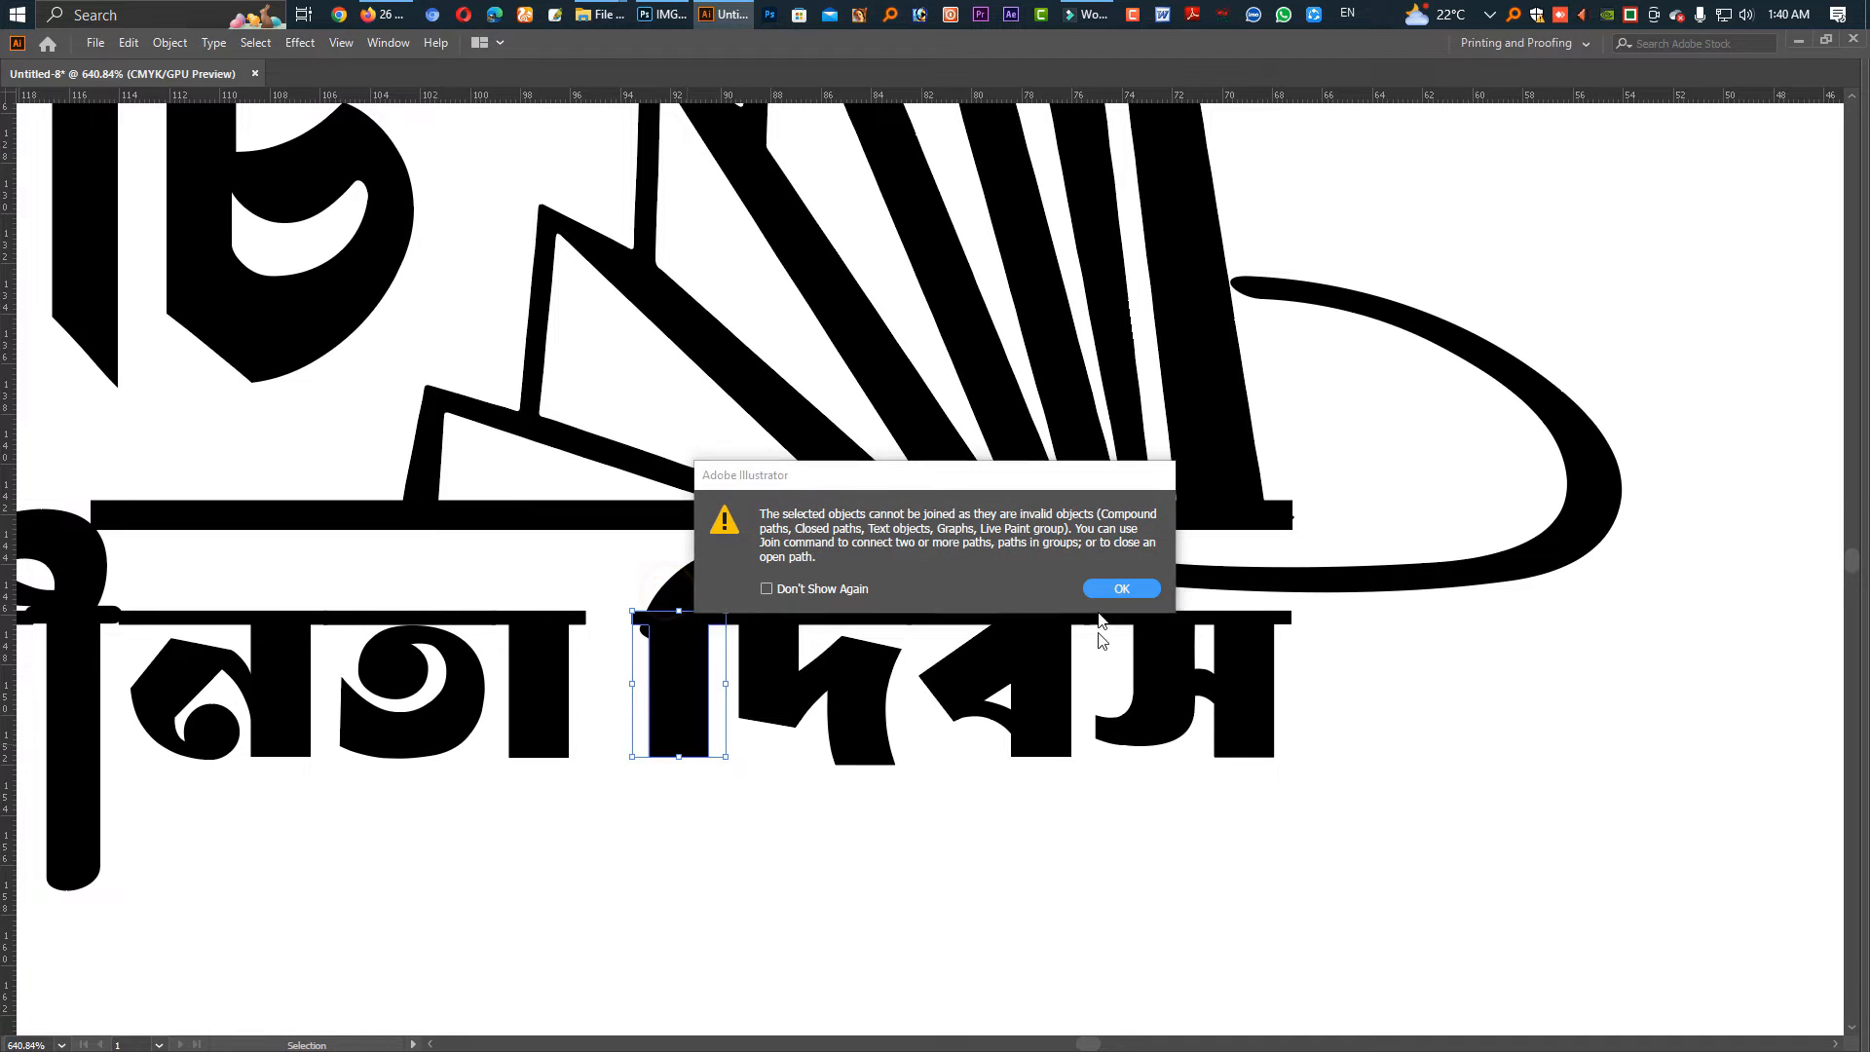
left_click(1122, 588)
scroll(725, 623, "up", 3)
key("a")
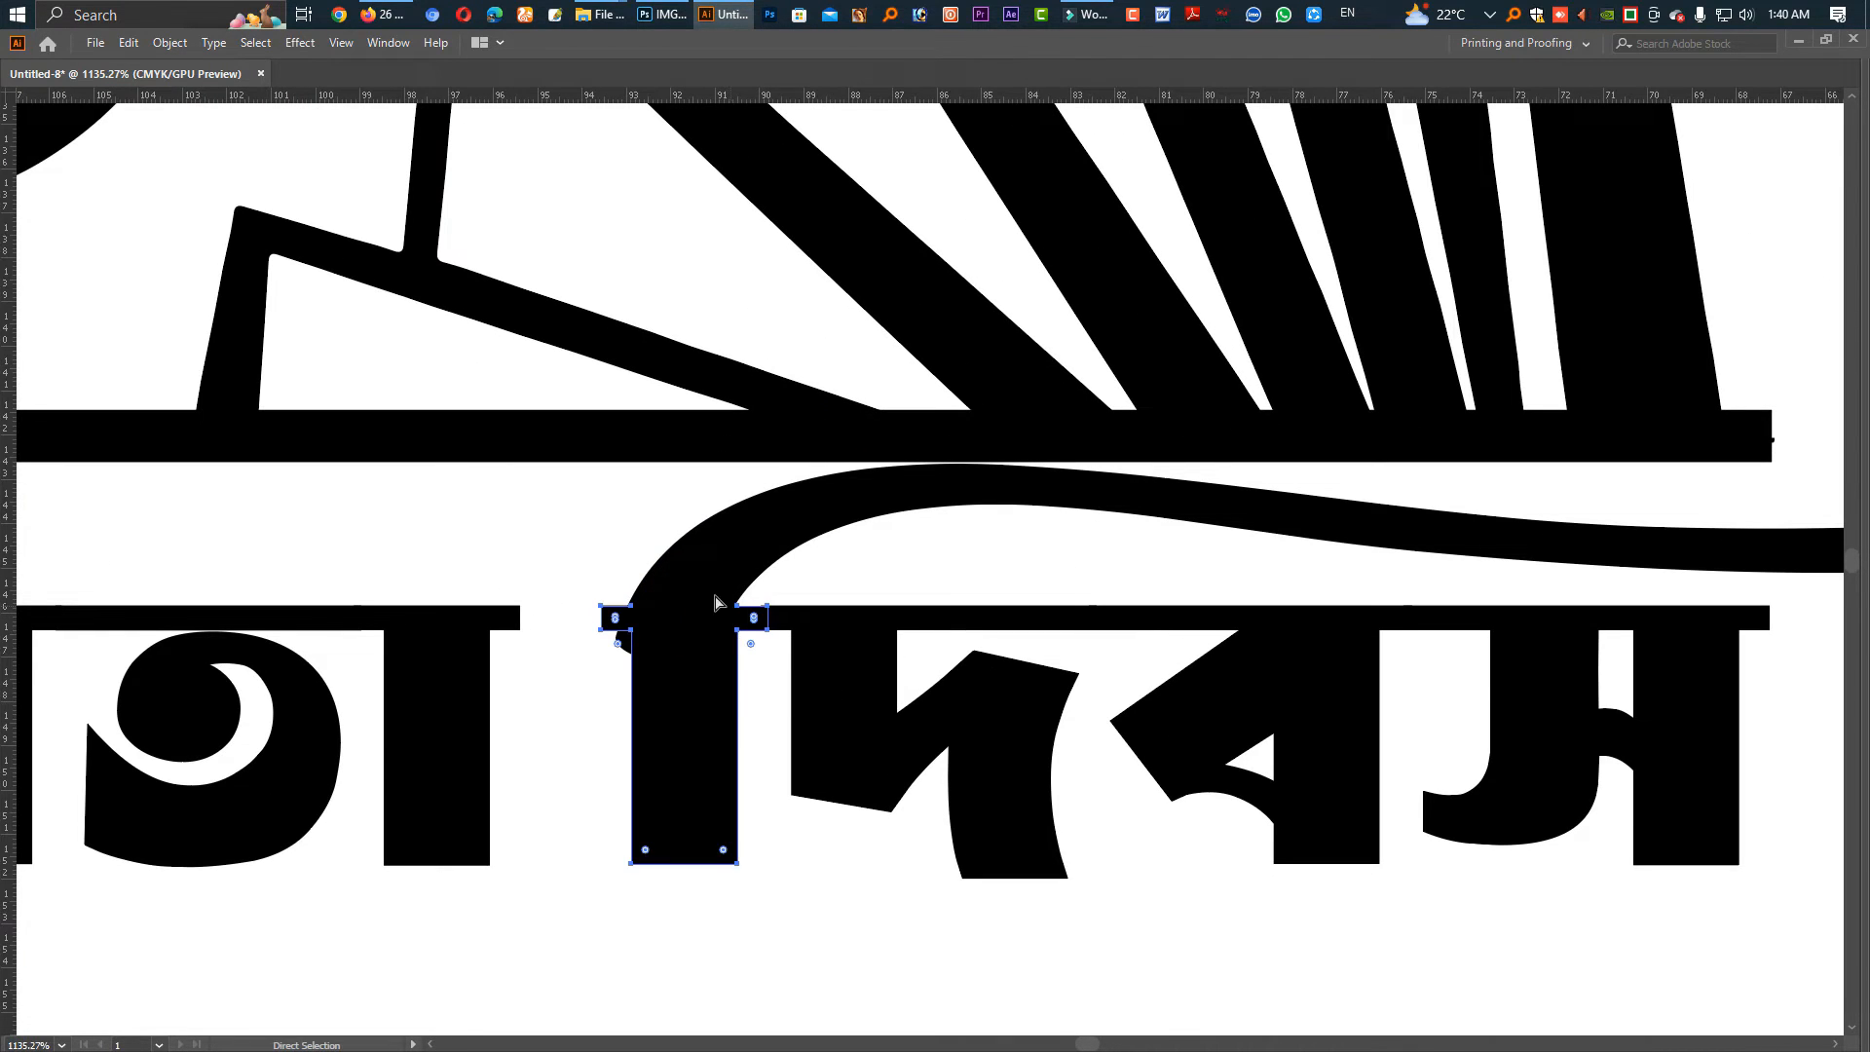
left_click_drag(710, 591, 743, 617)
key("v")
left_click(773, 785)
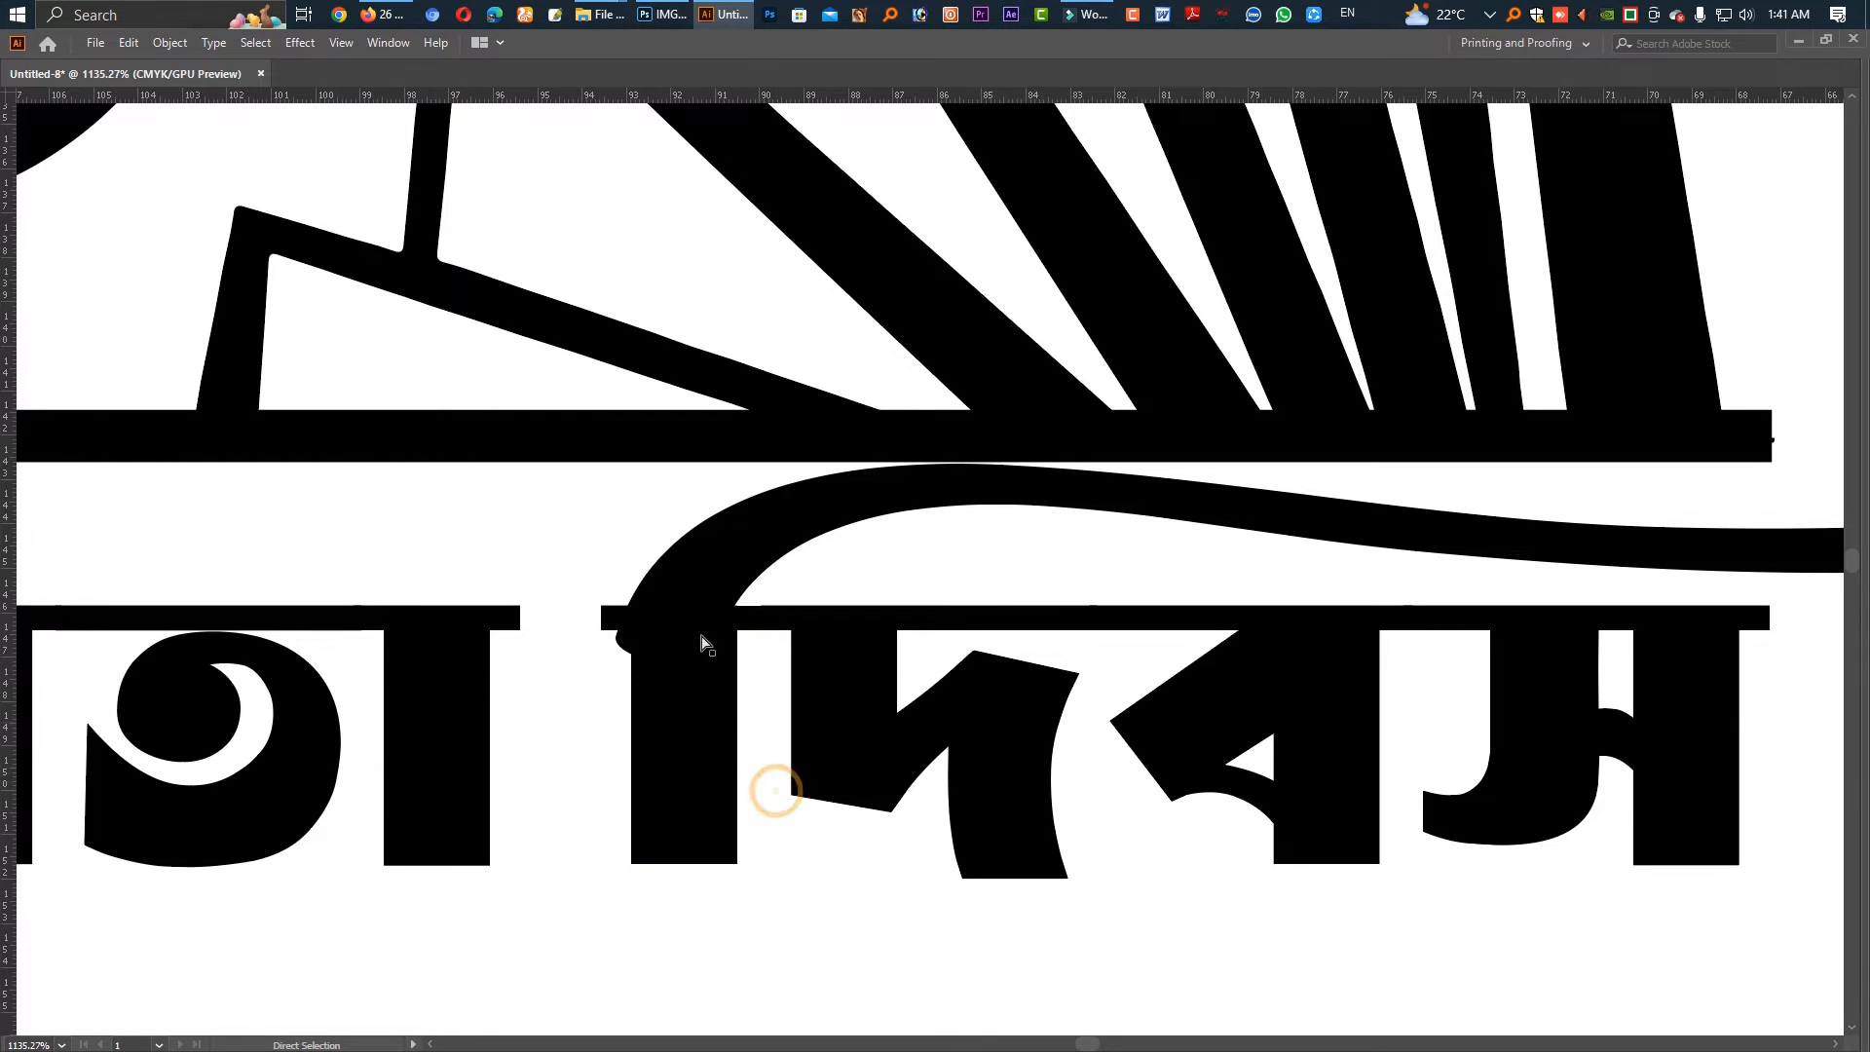
Narrow the swash from its ি end to about 38.78 mm wide, lining its outer edge up with the ি stem.
left_click(701, 588)
left_click(872, 890)
key("a")
left_click(687, 628)
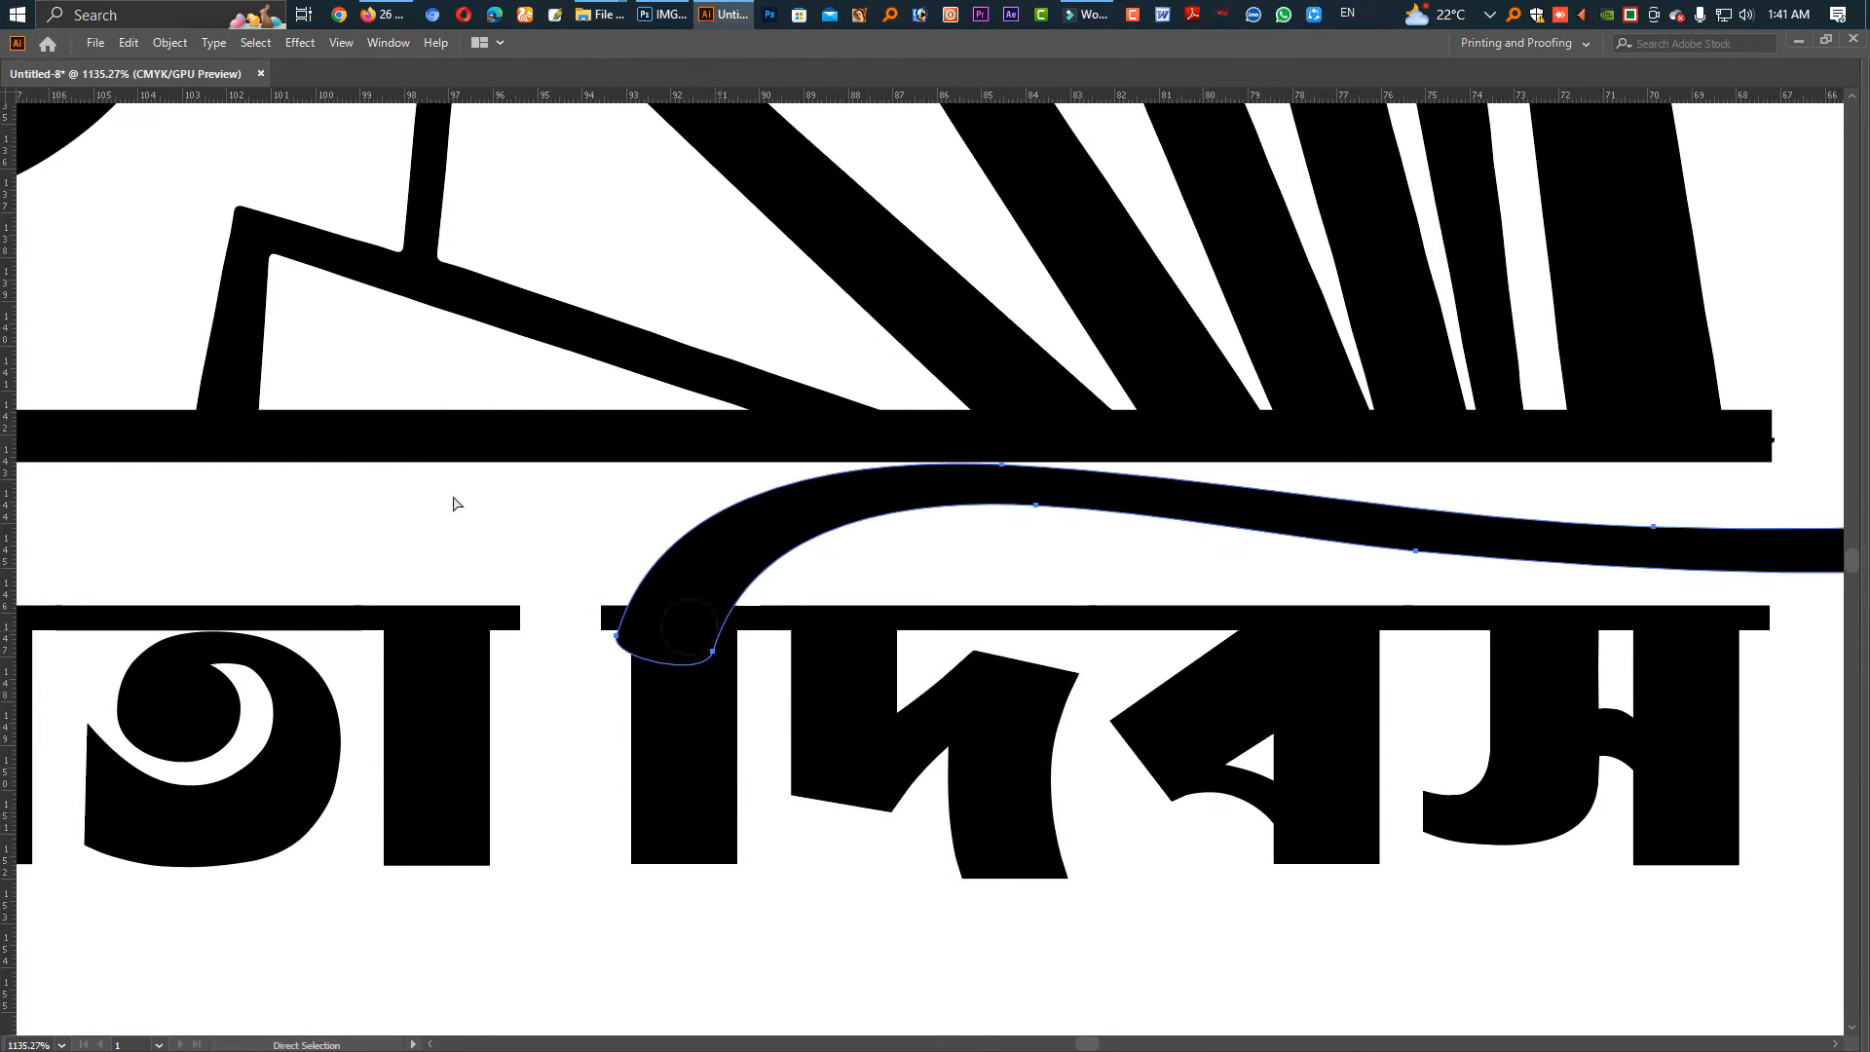
key("Tab")
key("v")
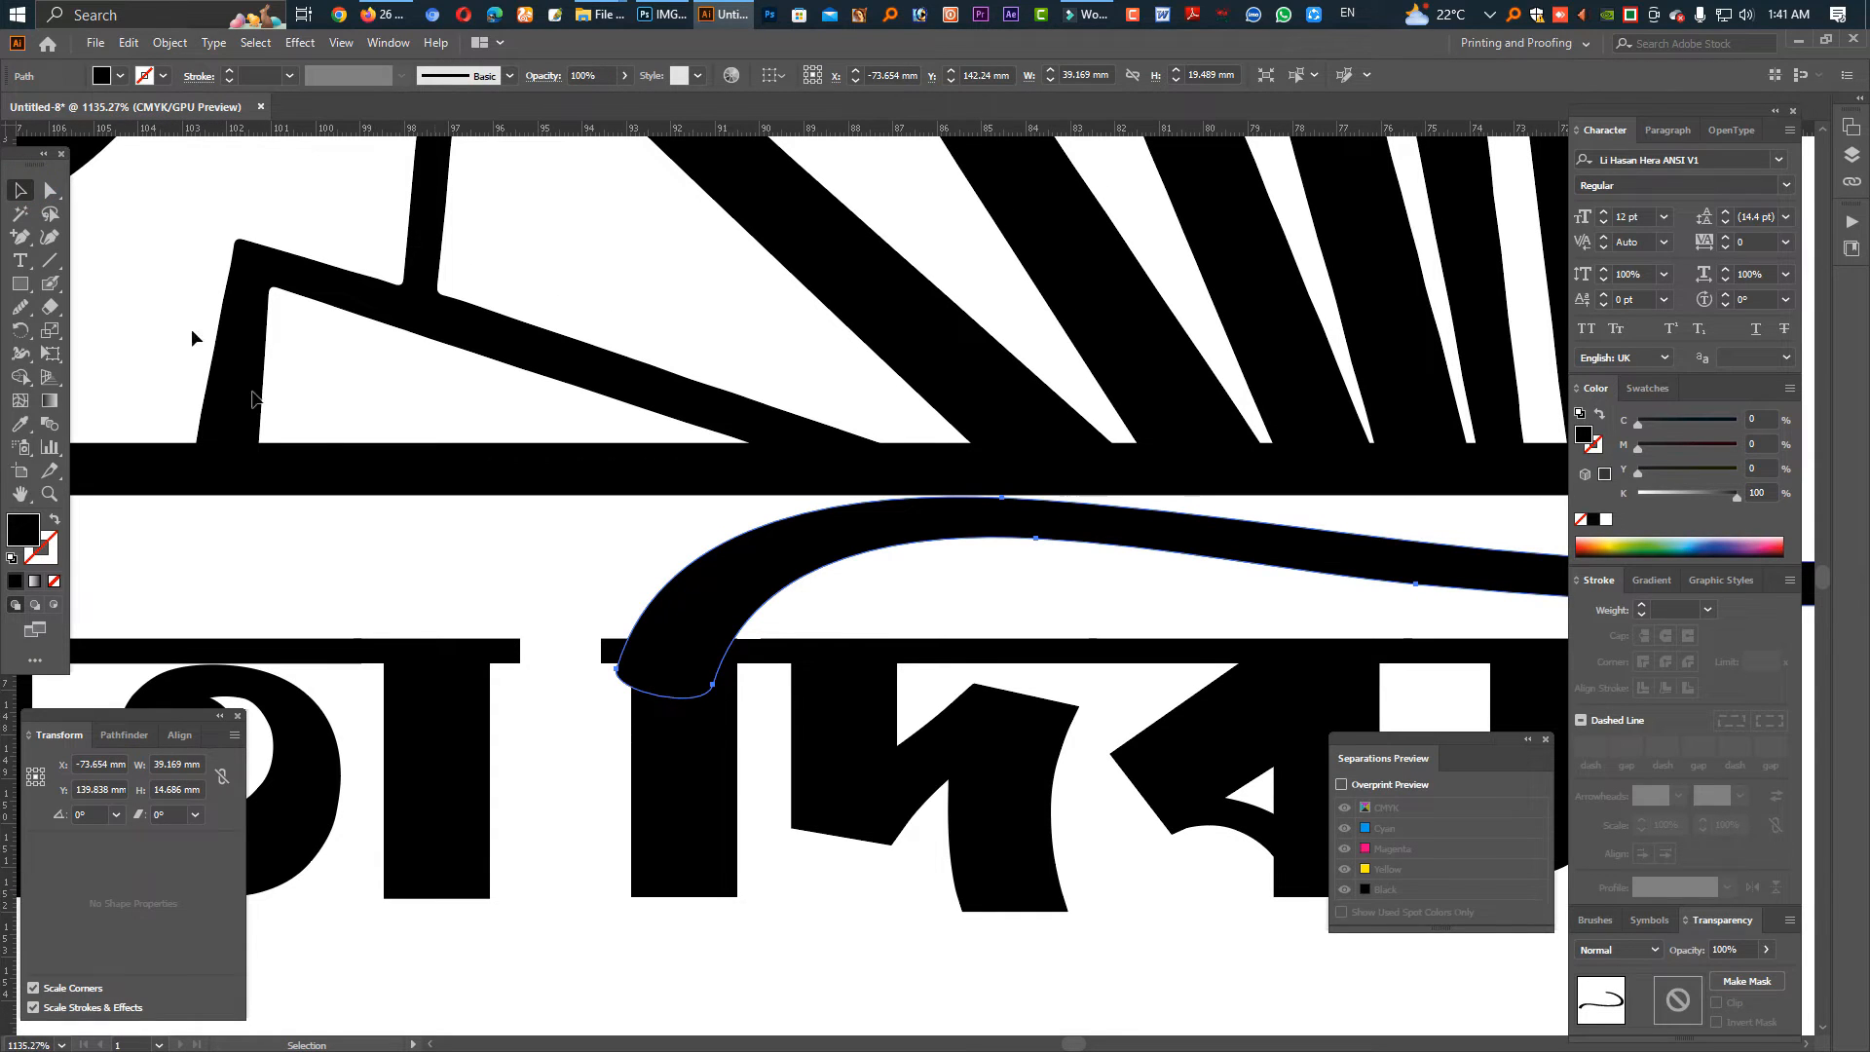
left_click(51, 195)
left_click(28, 192)
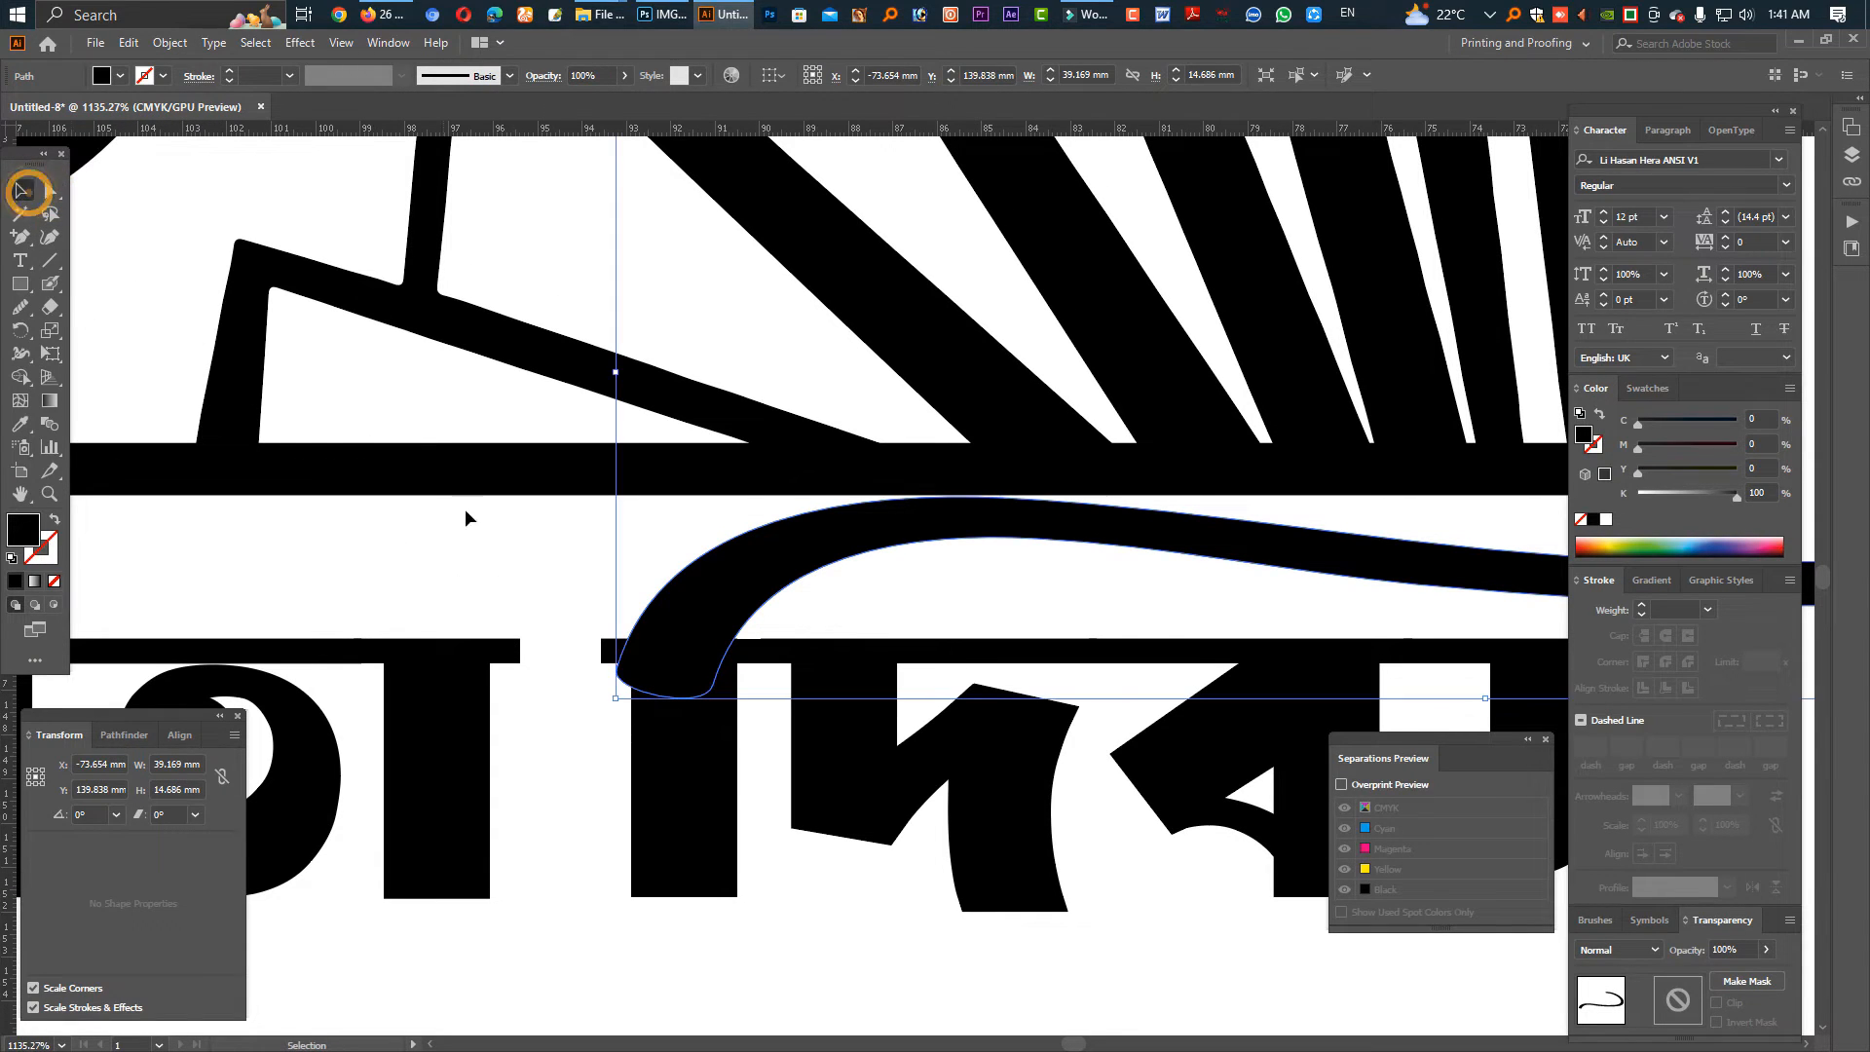
left_click(574, 585)
left_click(680, 611)
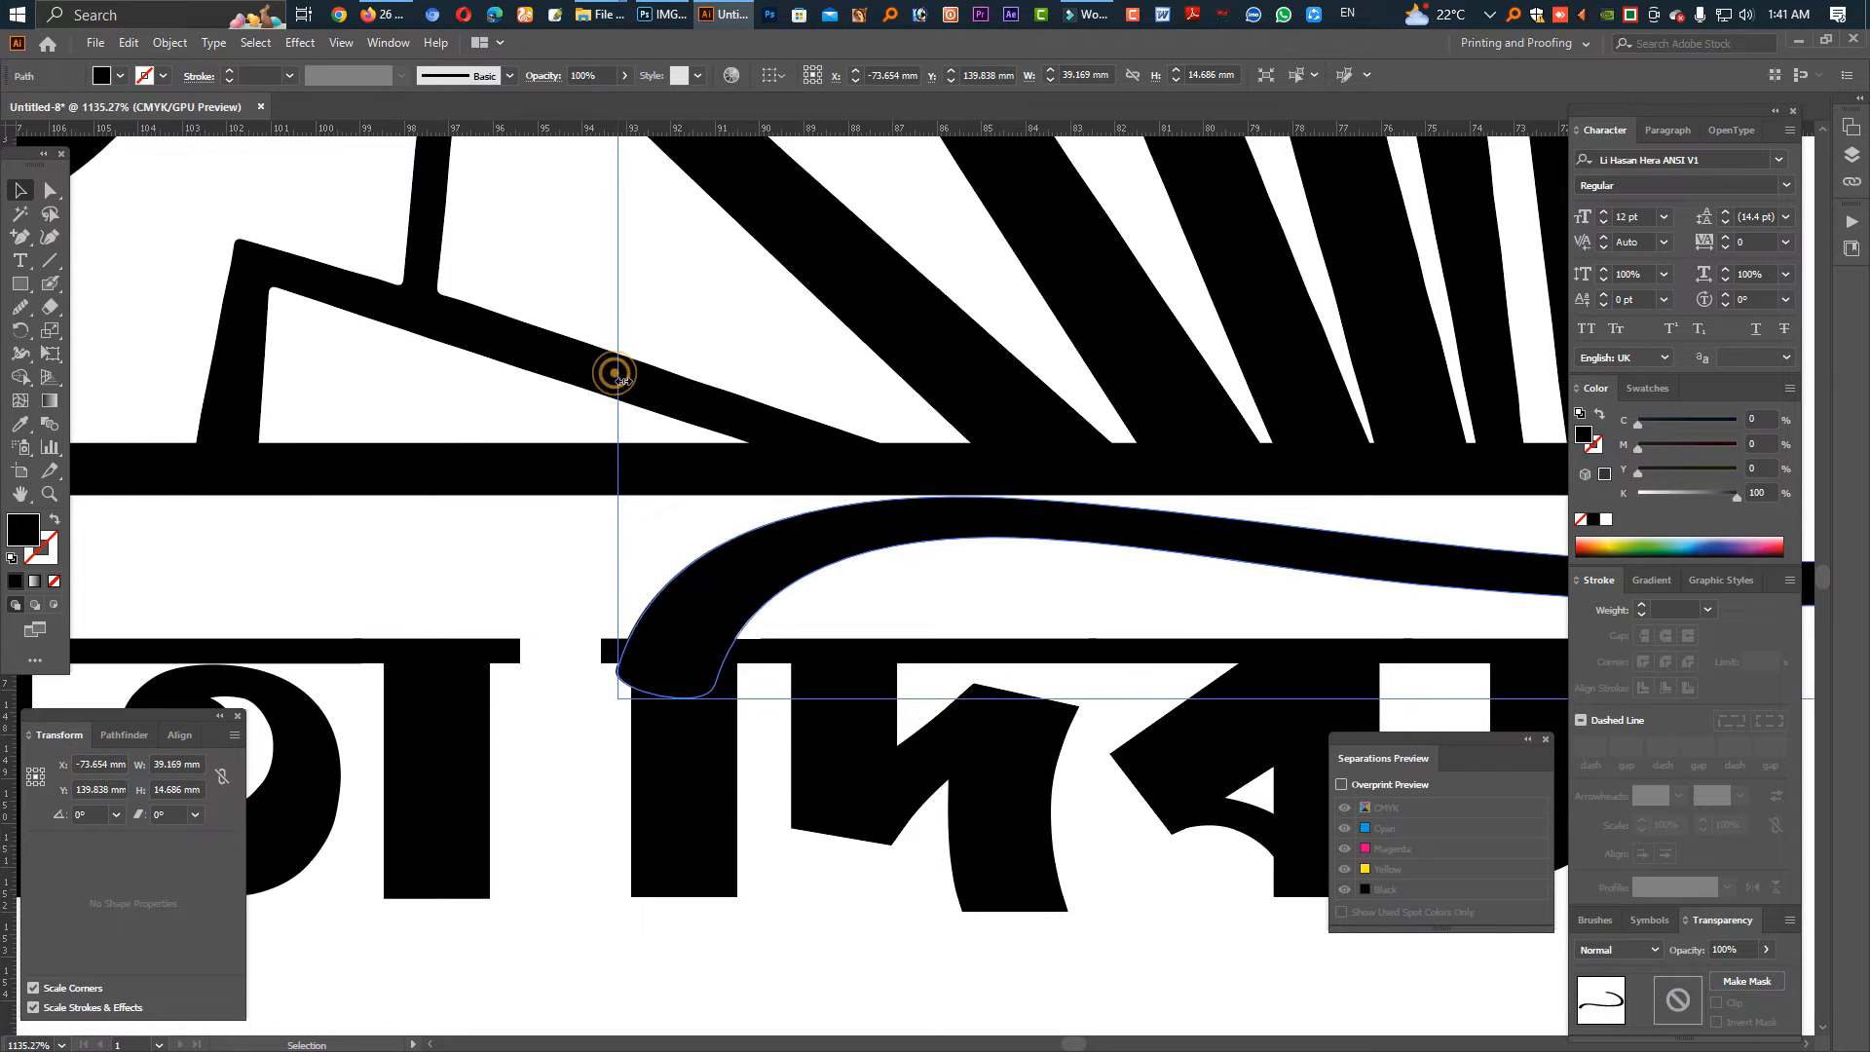
left_click_drag(611, 374, 632, 373)
scroll(805, 618, "down", 6)
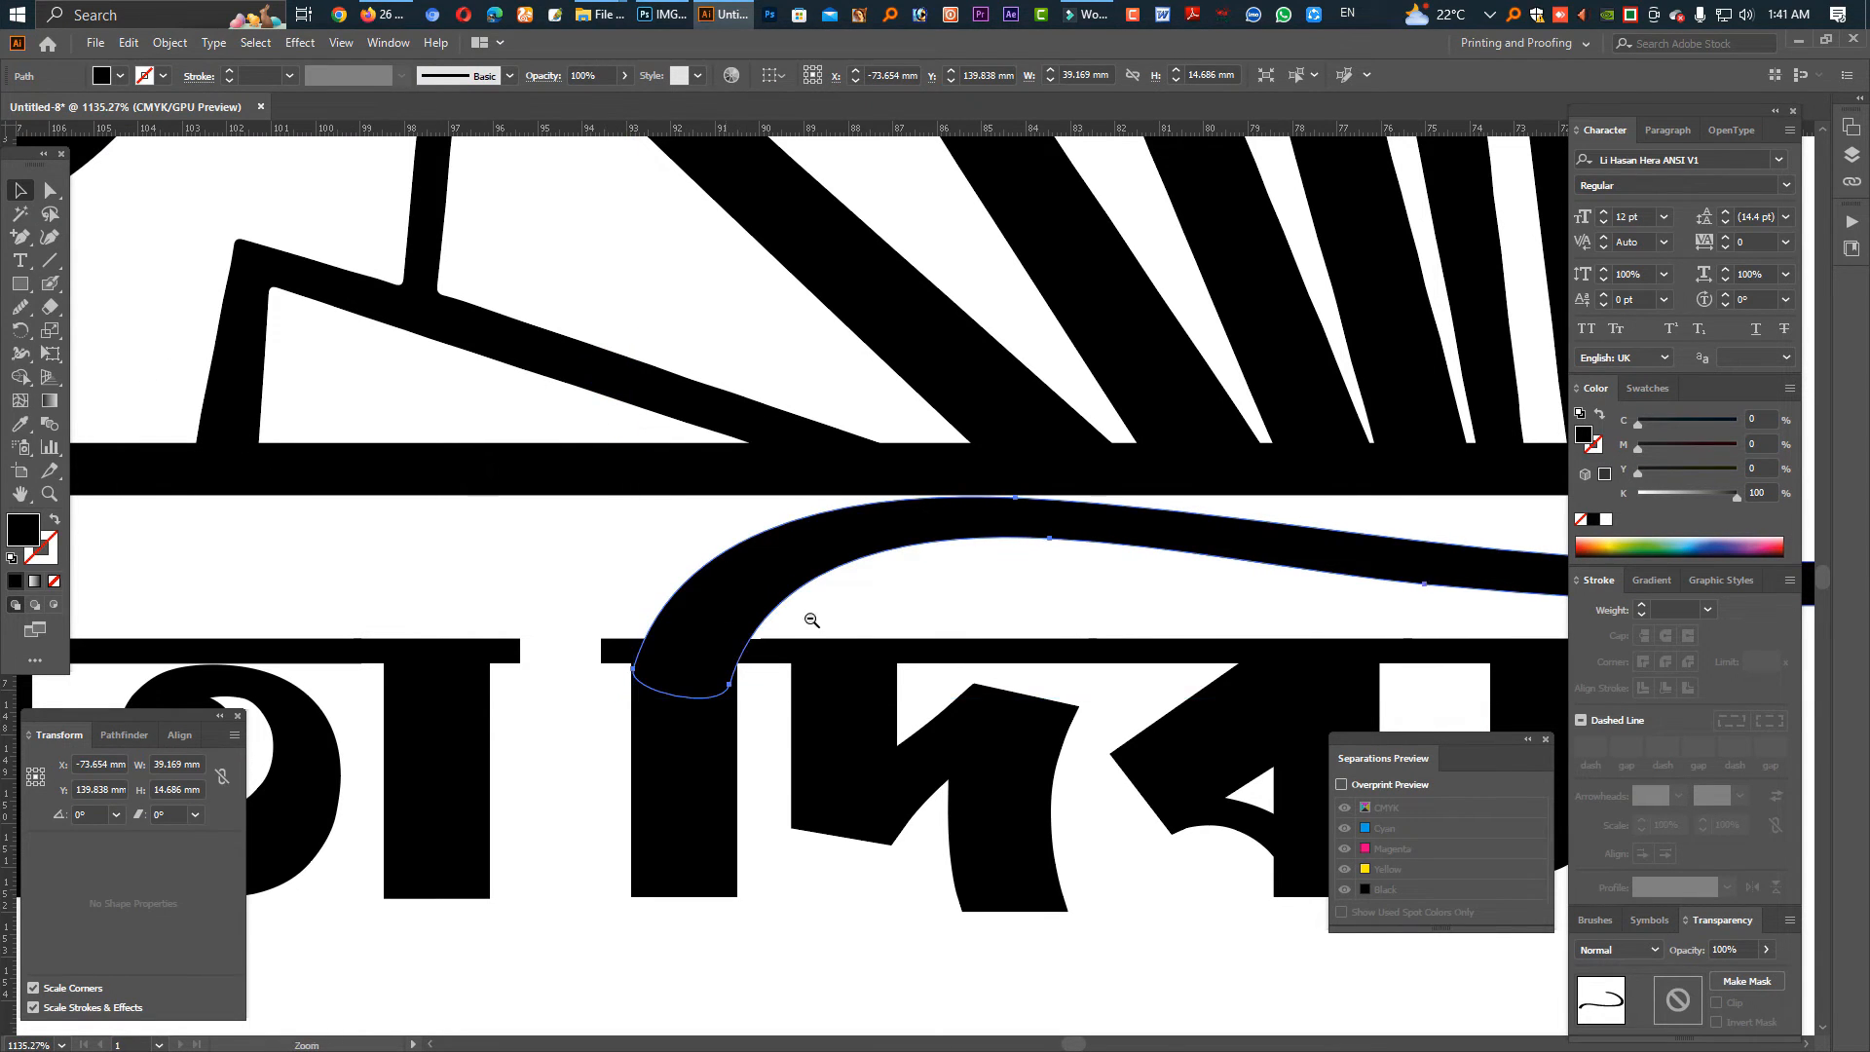
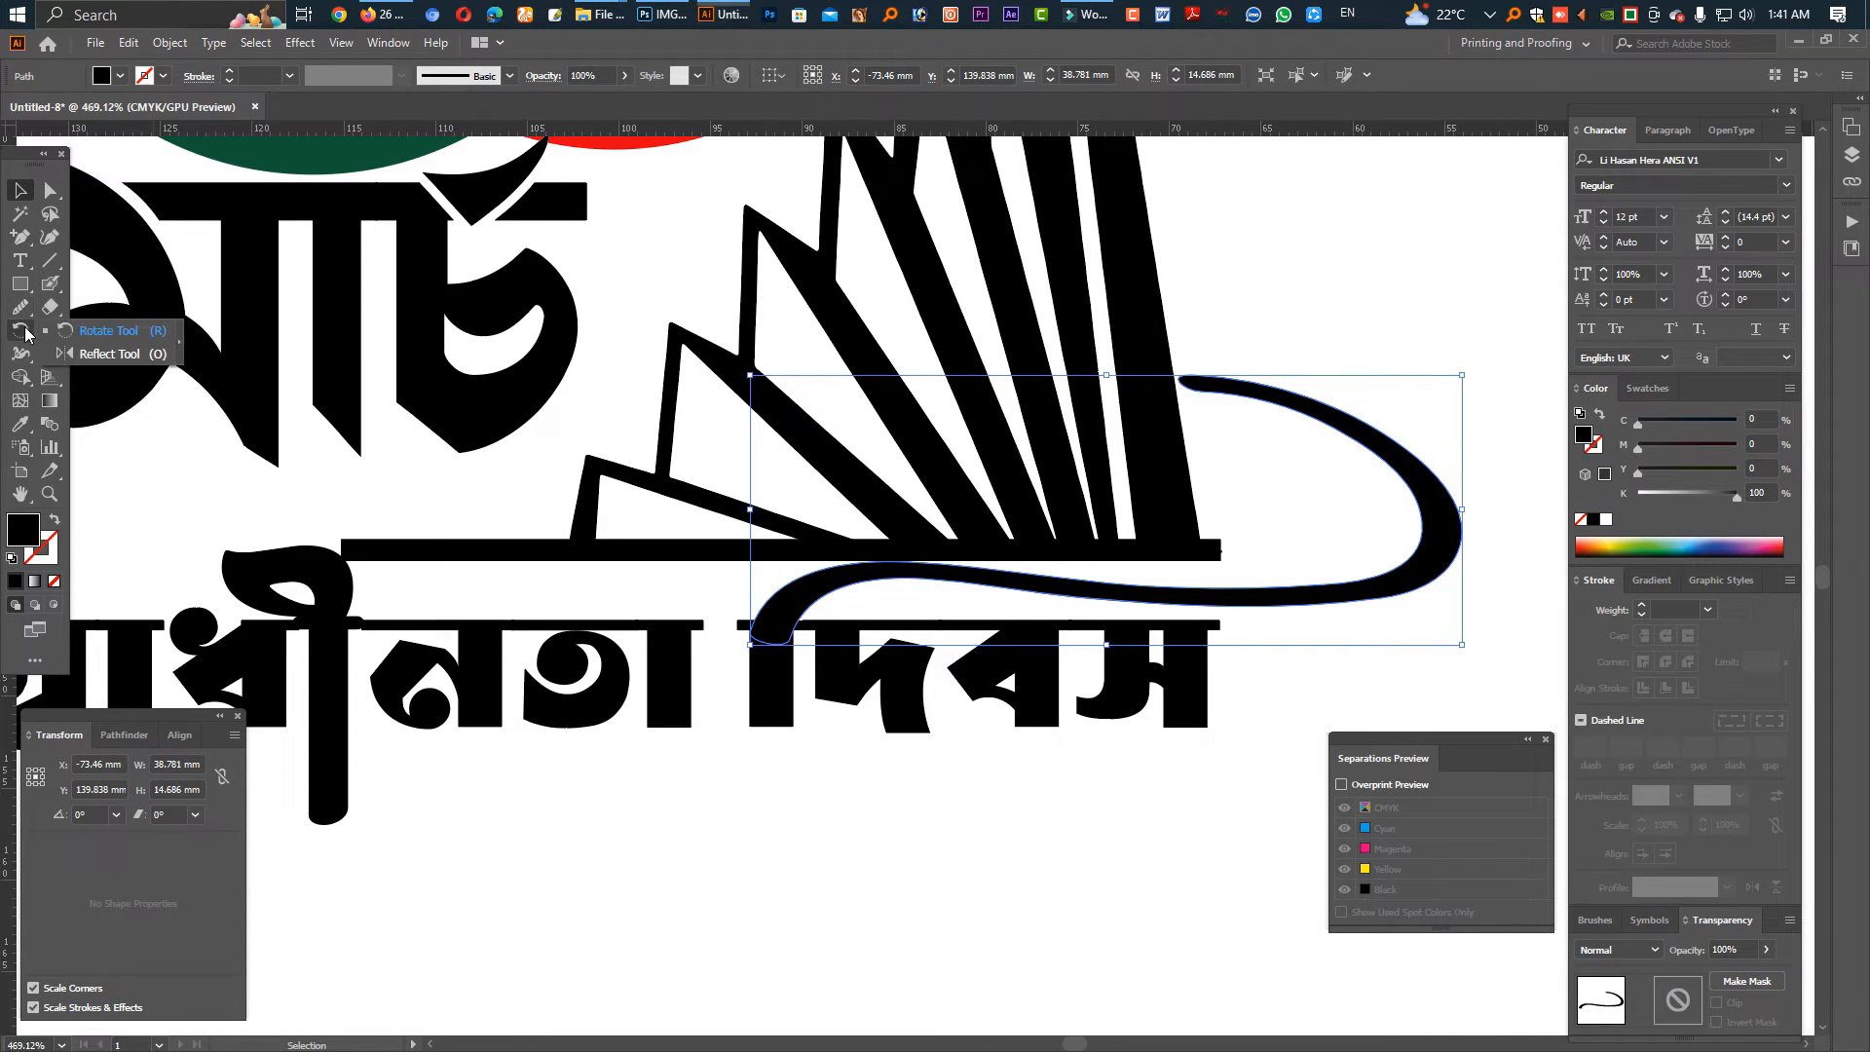
Shift the swash's upper curve slightly down, keeping its end in the ি stem, to leave a gap beneath the base line.
left_click(50, 236)
left_click(49, 190)
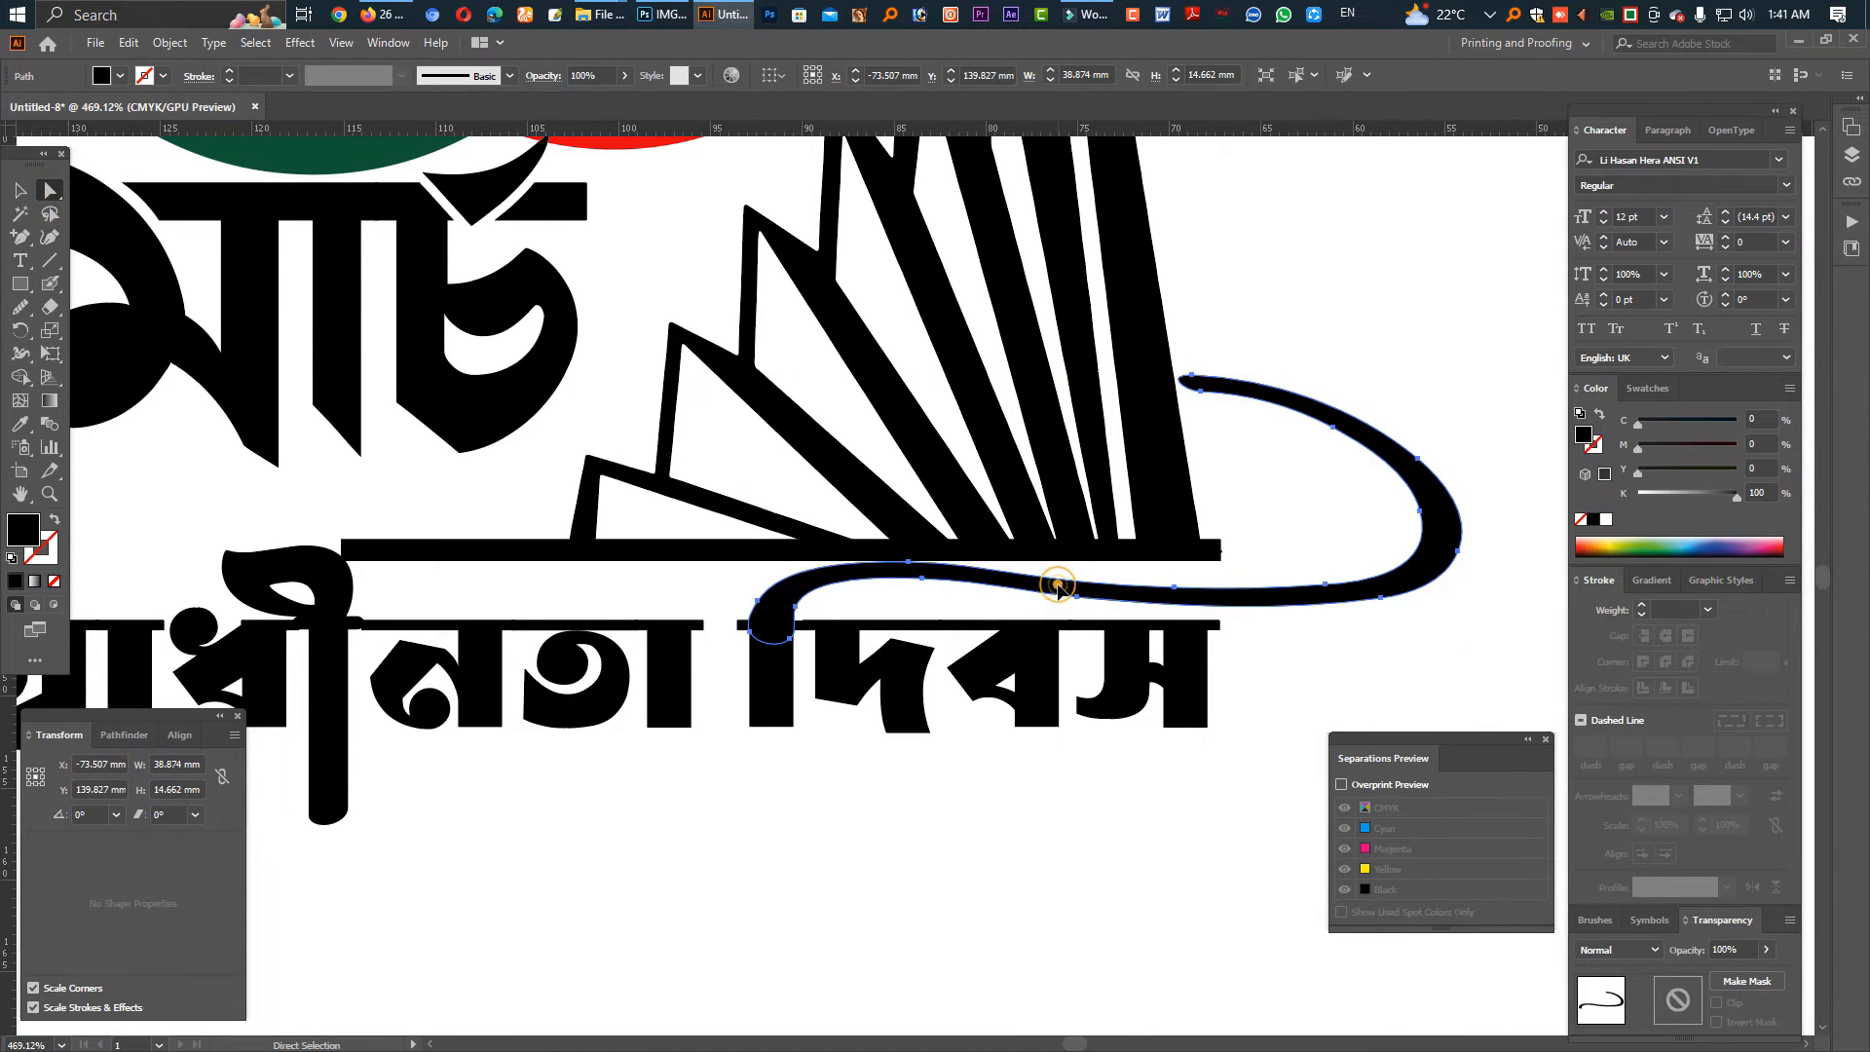
left_click_drag(1058, 585, 1075, 613)
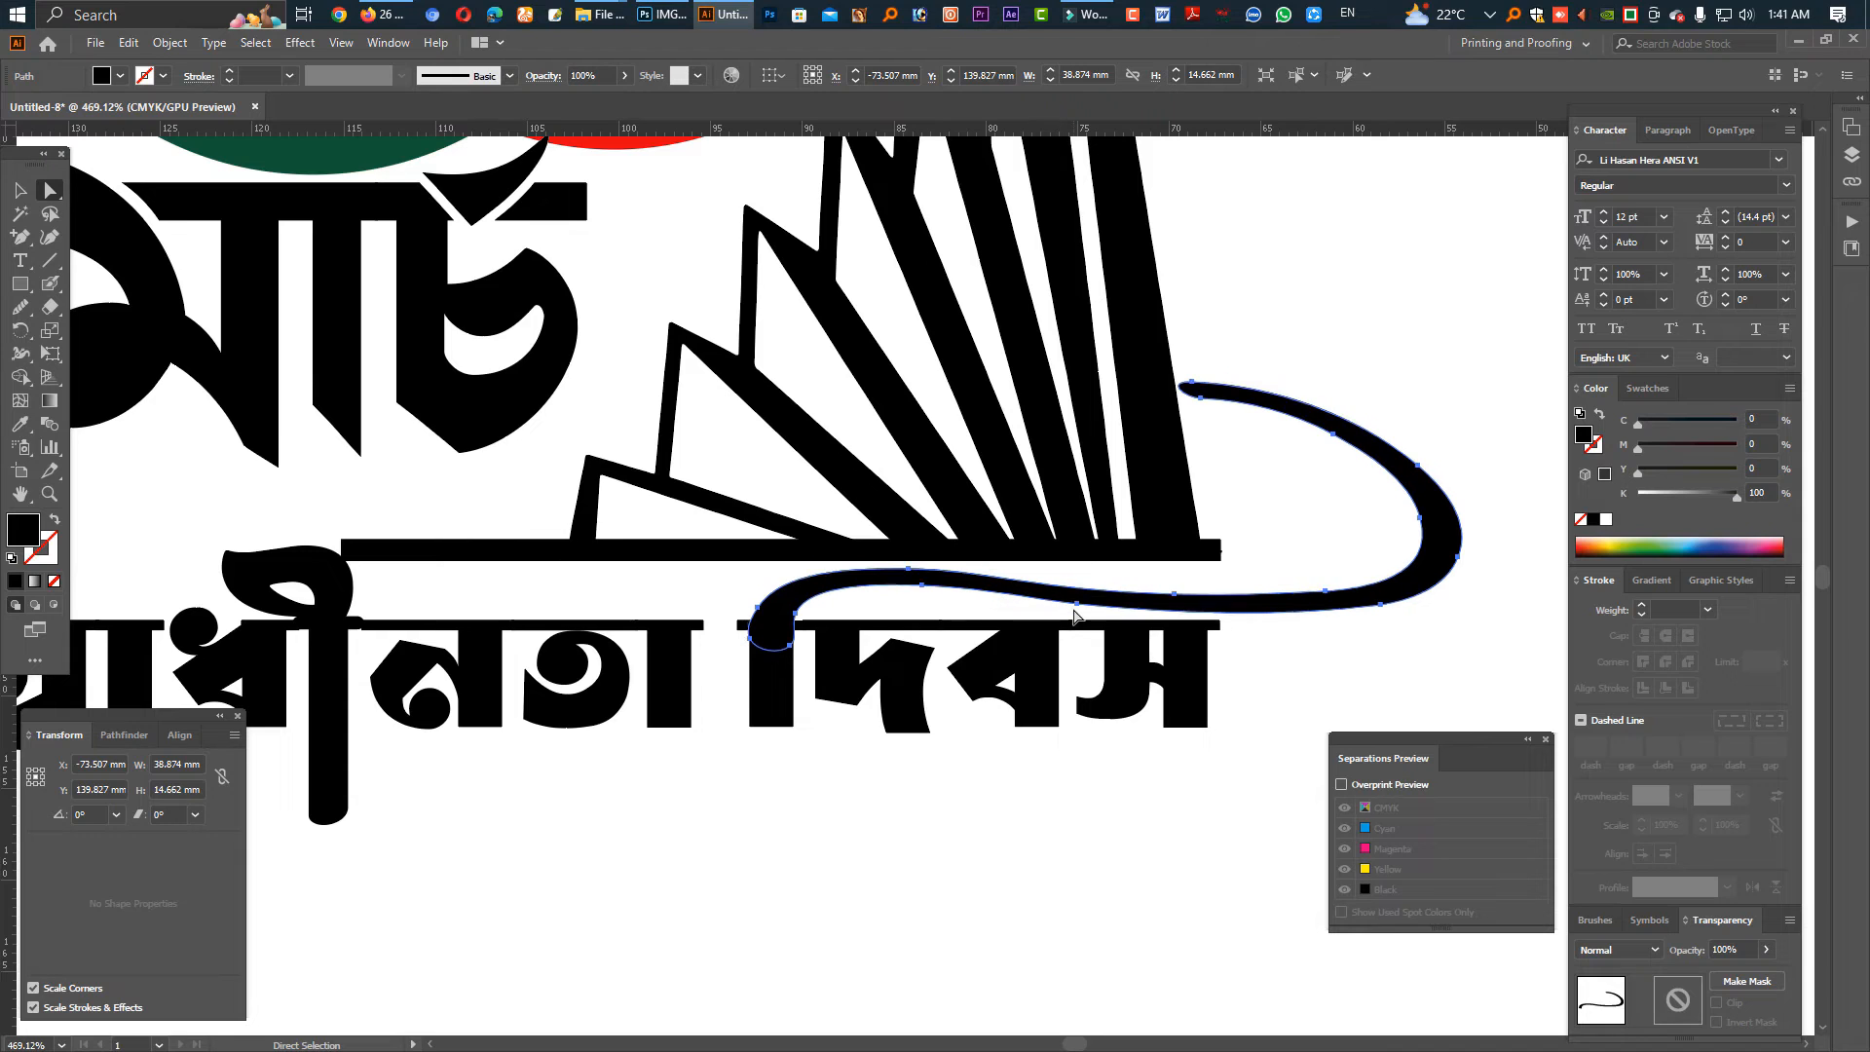
left_click(916, 803)
Adjust the anchor points at the swash's lower end to fit within the width of the ি stem.
left_click(744, 617)
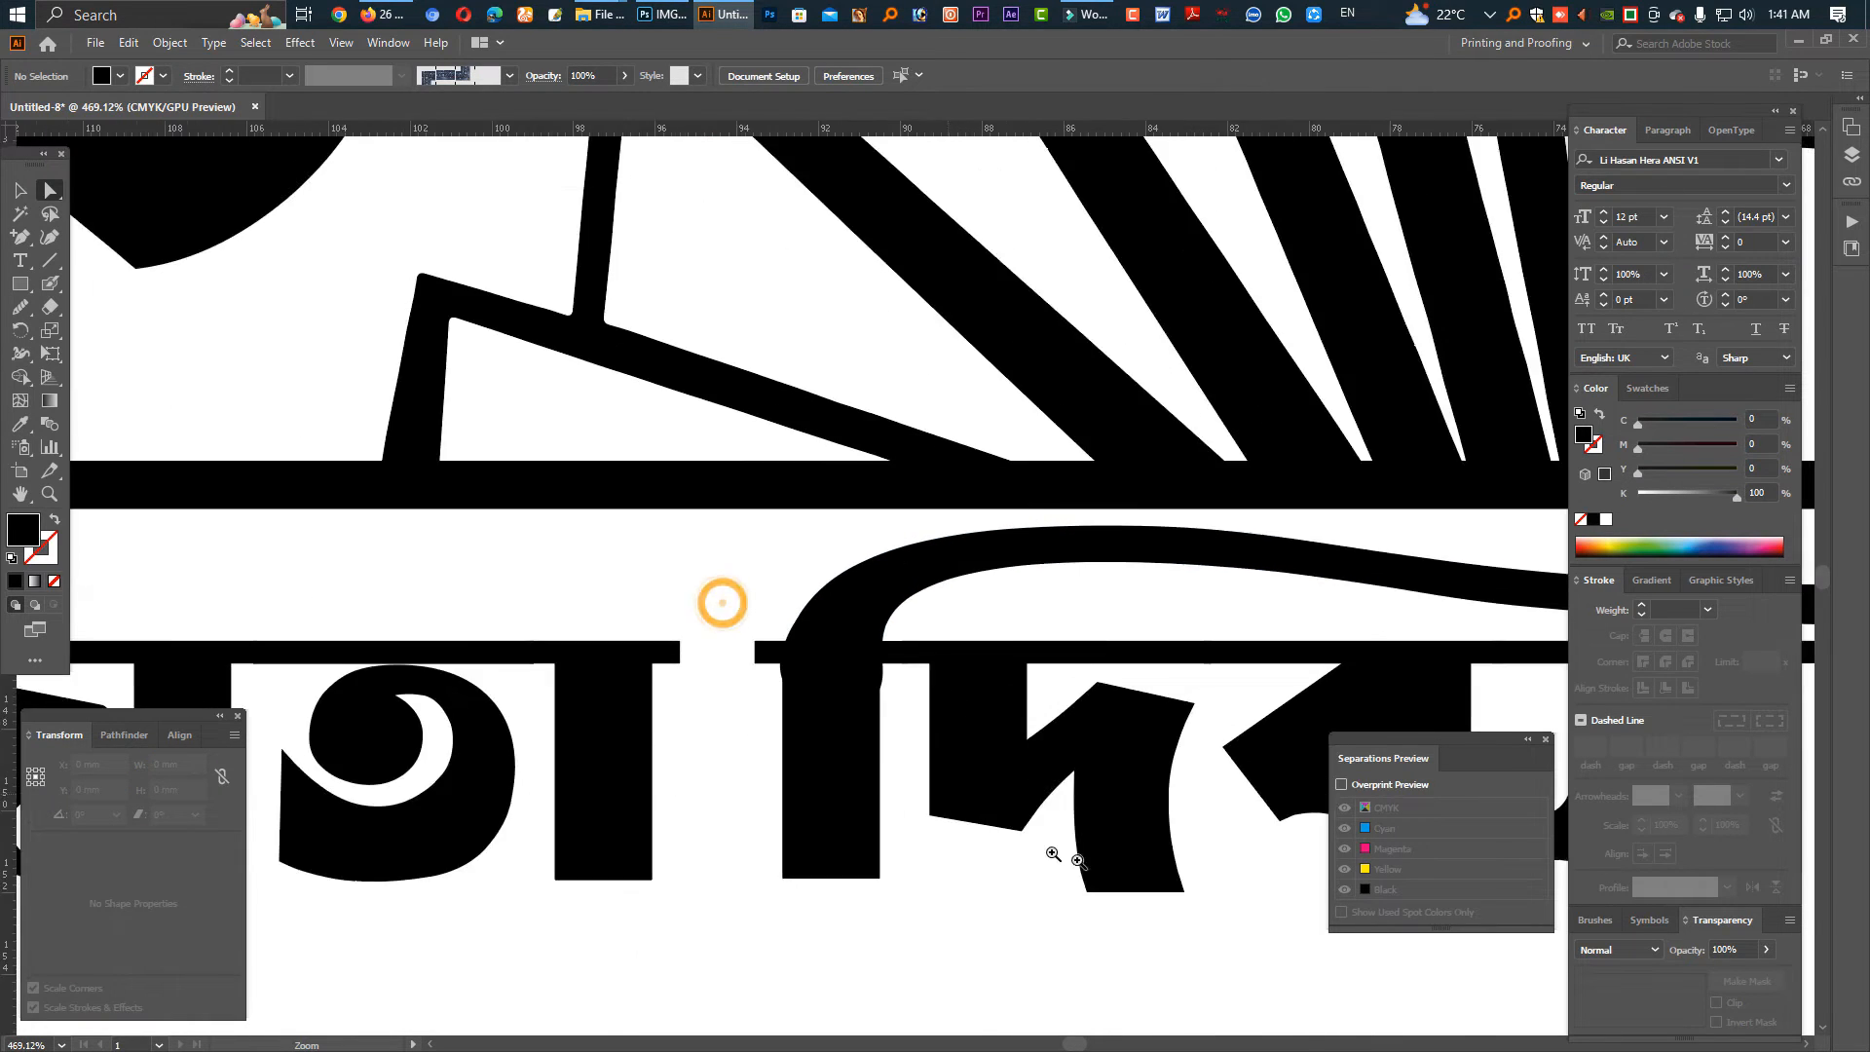
left_click(721, 604)
left_click(981, 743)
left_click(974, 752)
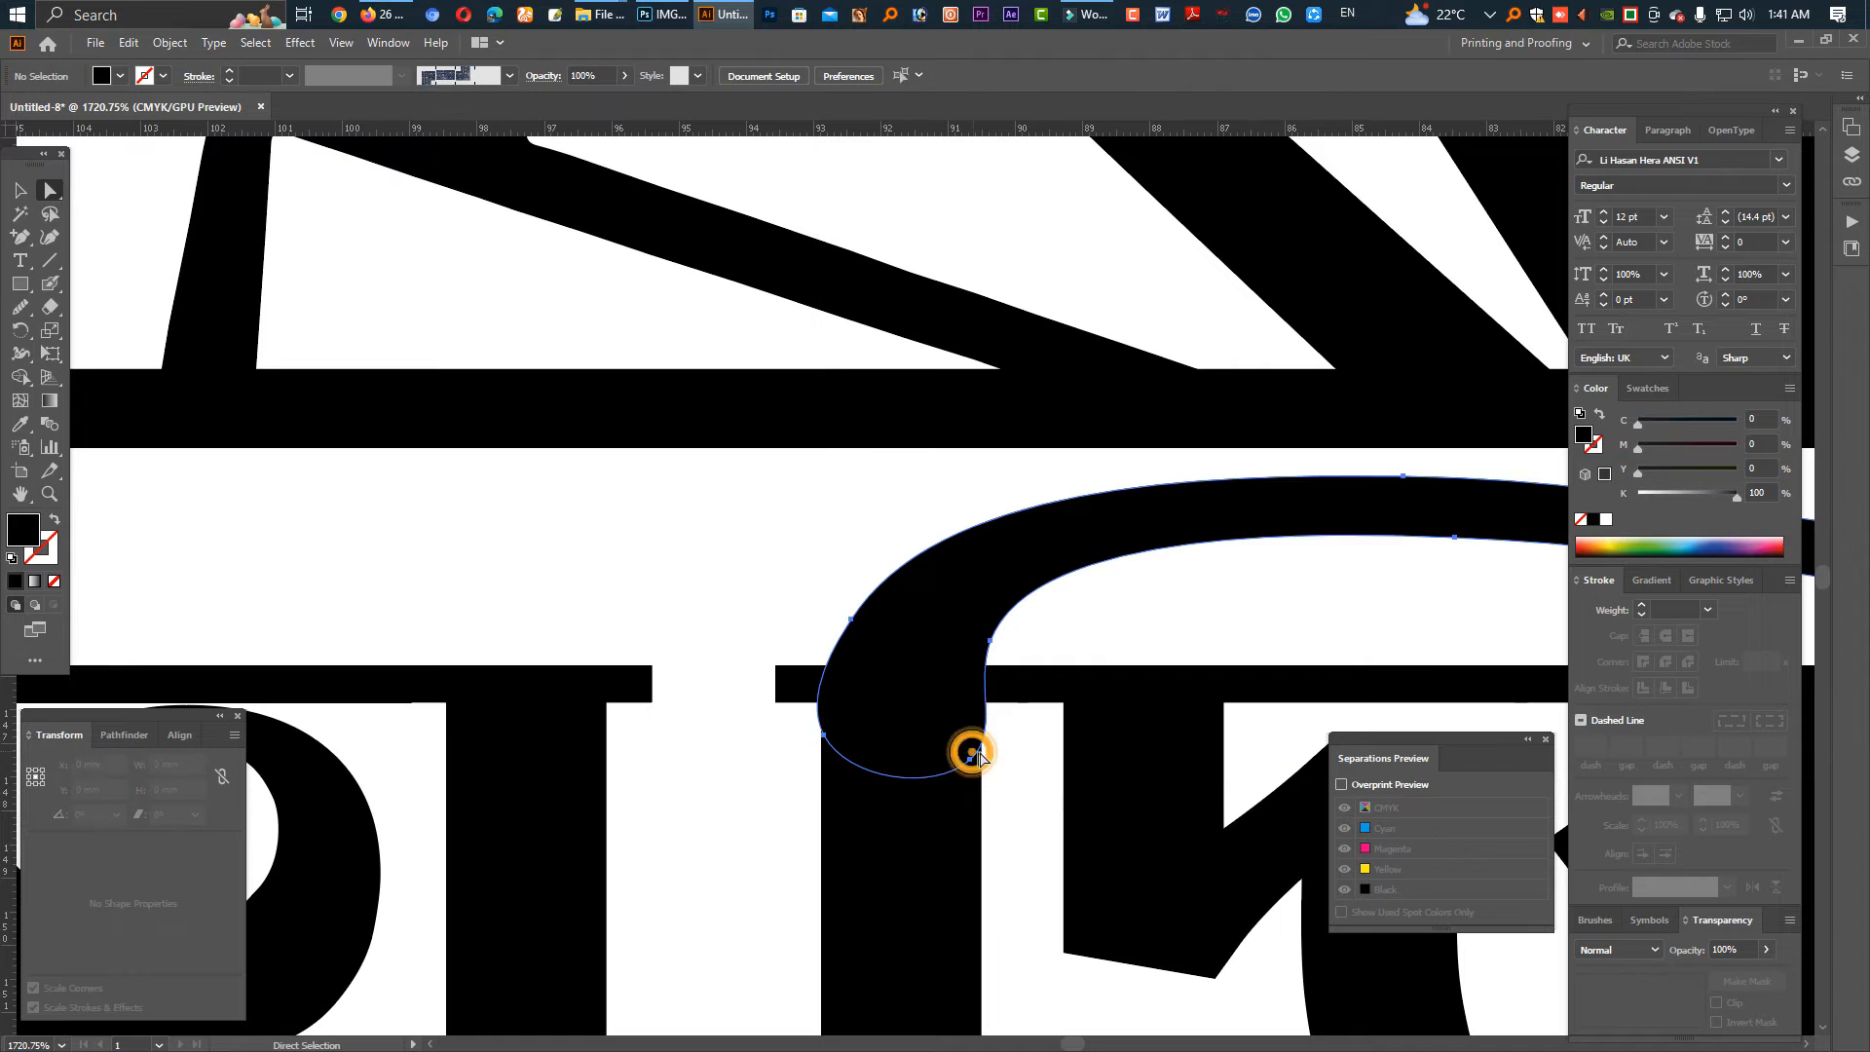
left_click(994, 765)
left_click(970, 761)
left_click_drag(970, 761, 956, 761)
left_click(825, 736)
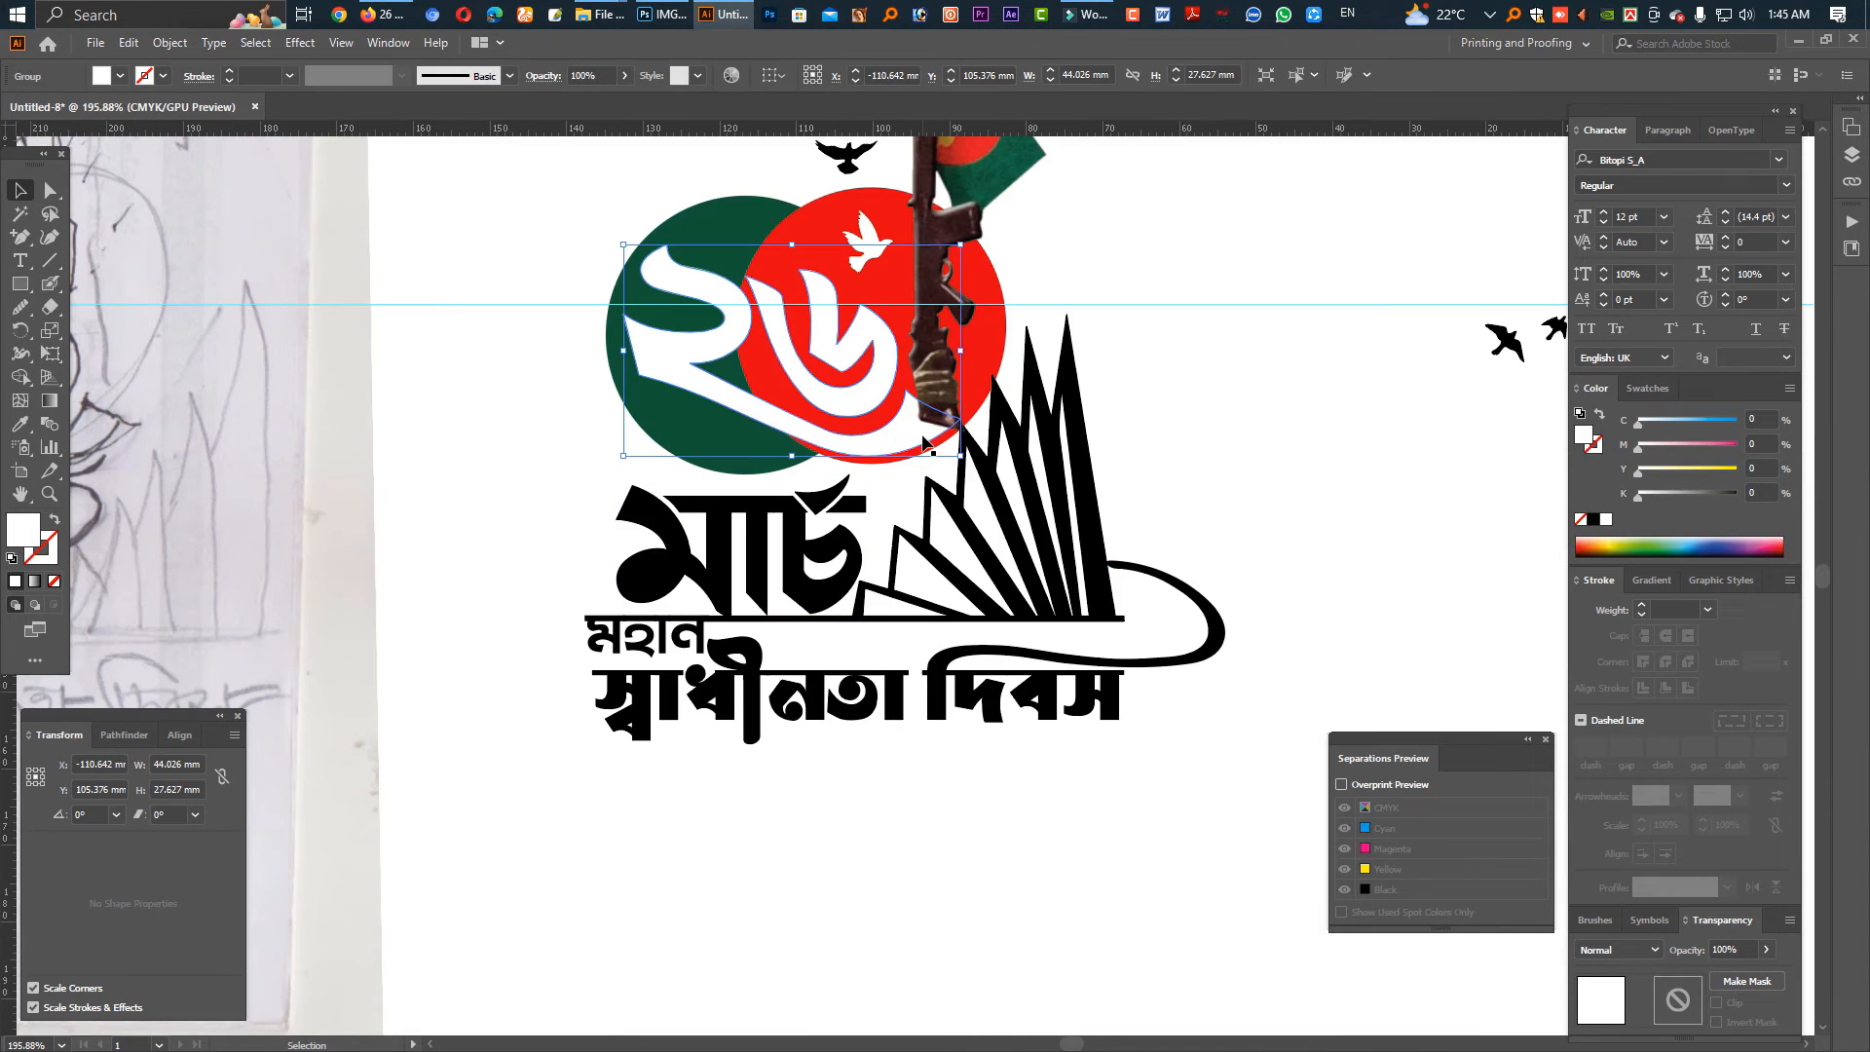
Move the rifle-and-flag image slightly left and up so its lower end meets the ২৬ tail, and select the white ২৬.
left_click(860, 385)
left_click(945, 239)
left_click_drag(945, 239, 938, 237)
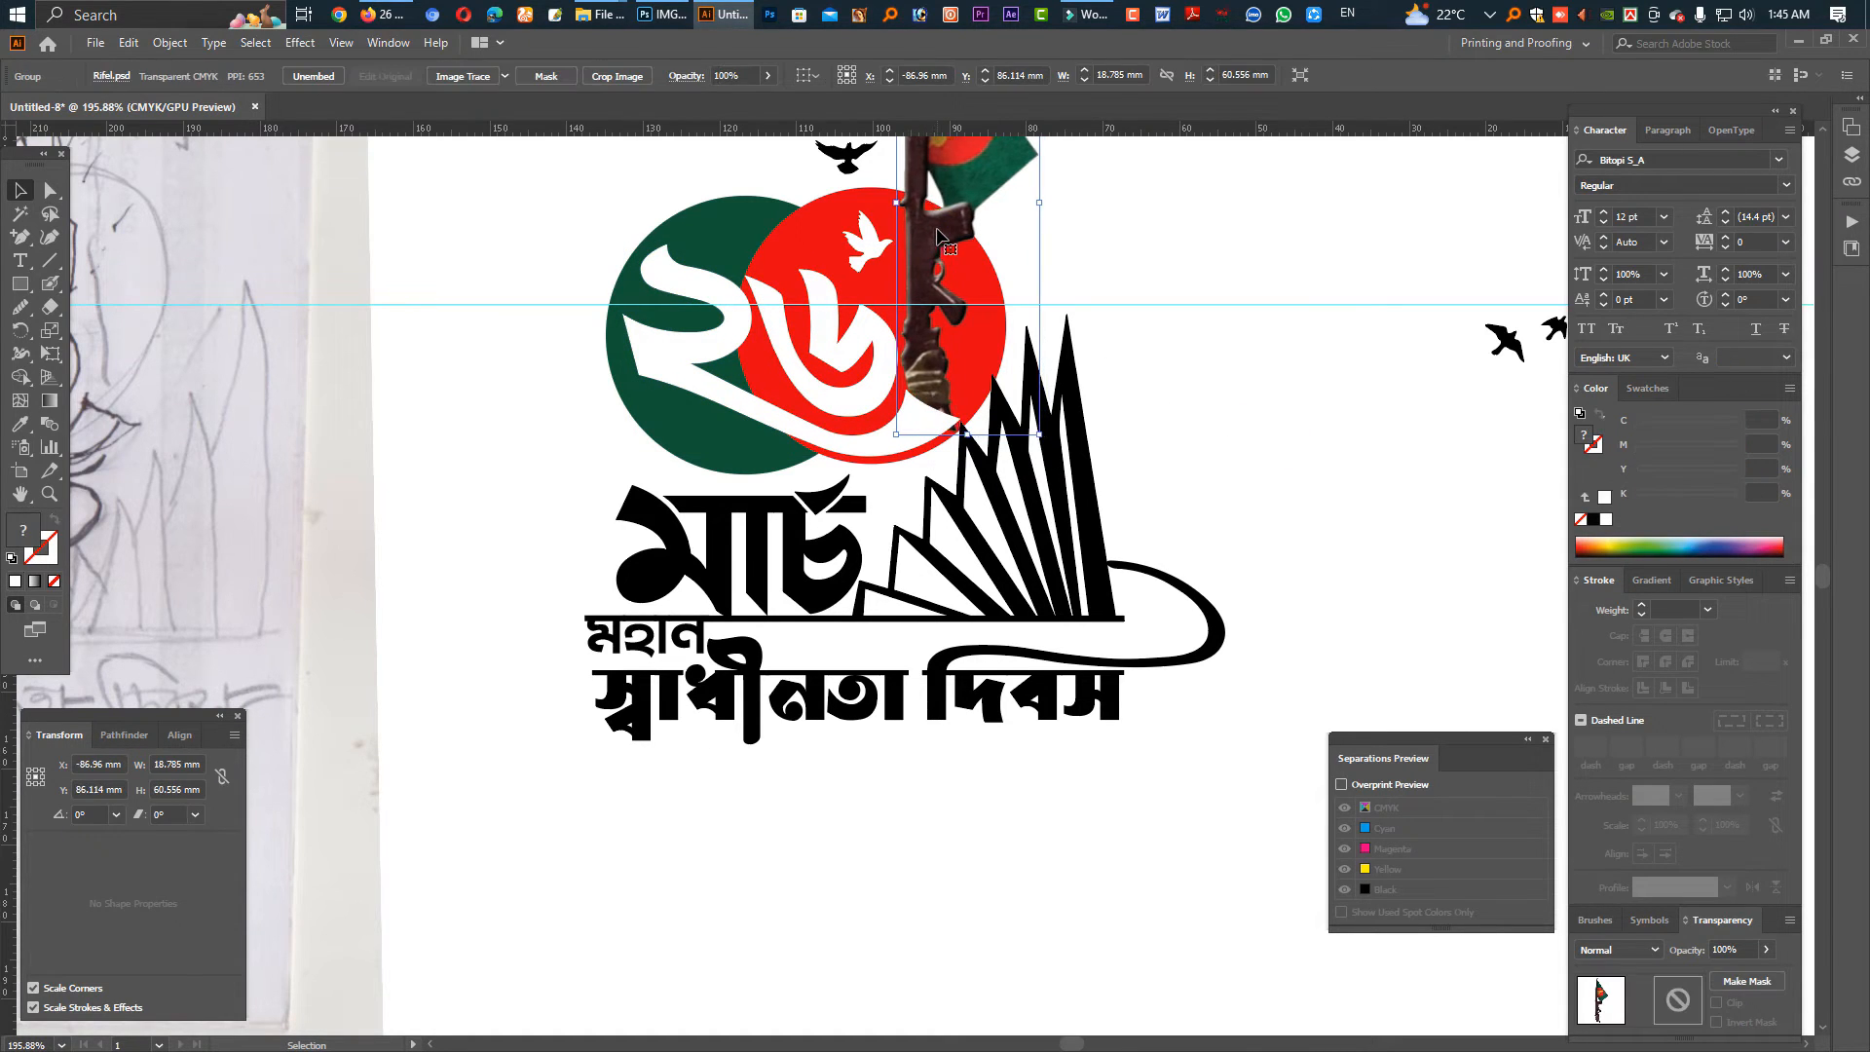
key("Up")
key("Up")
key("Up")
key("Up")
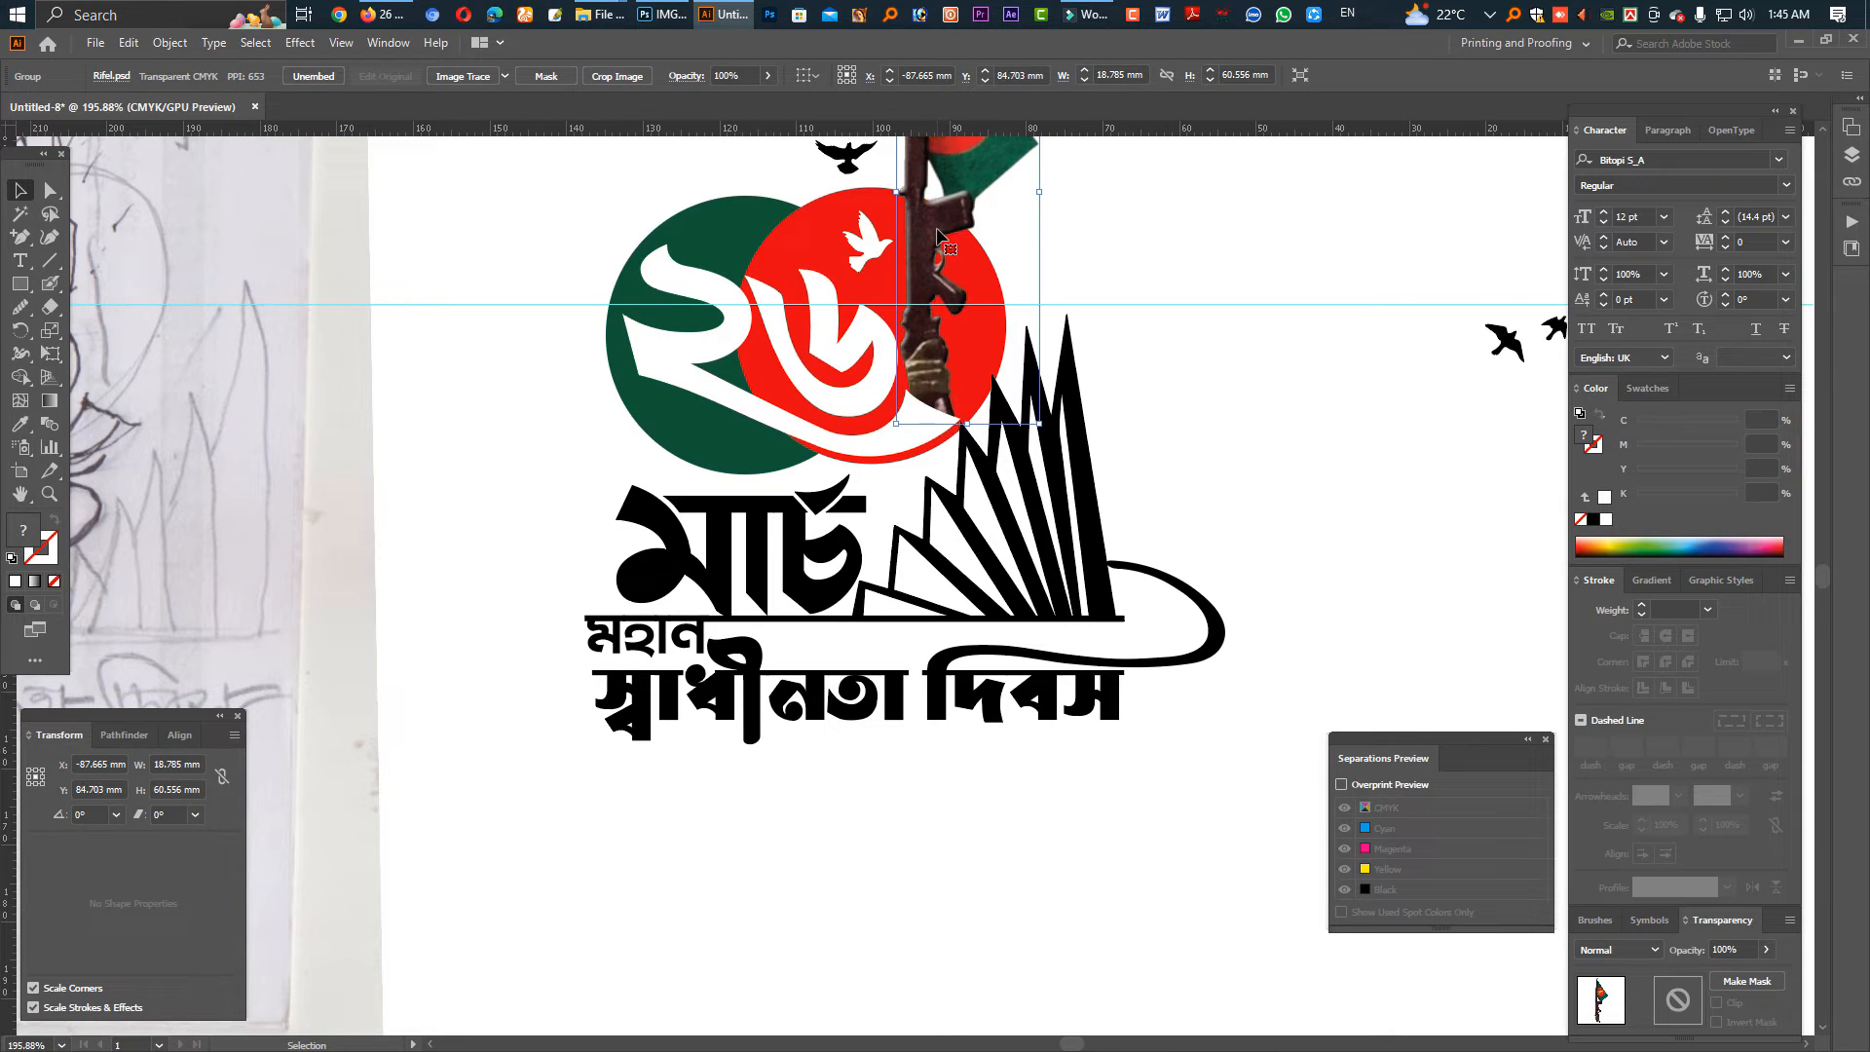
left_click(836, 319)
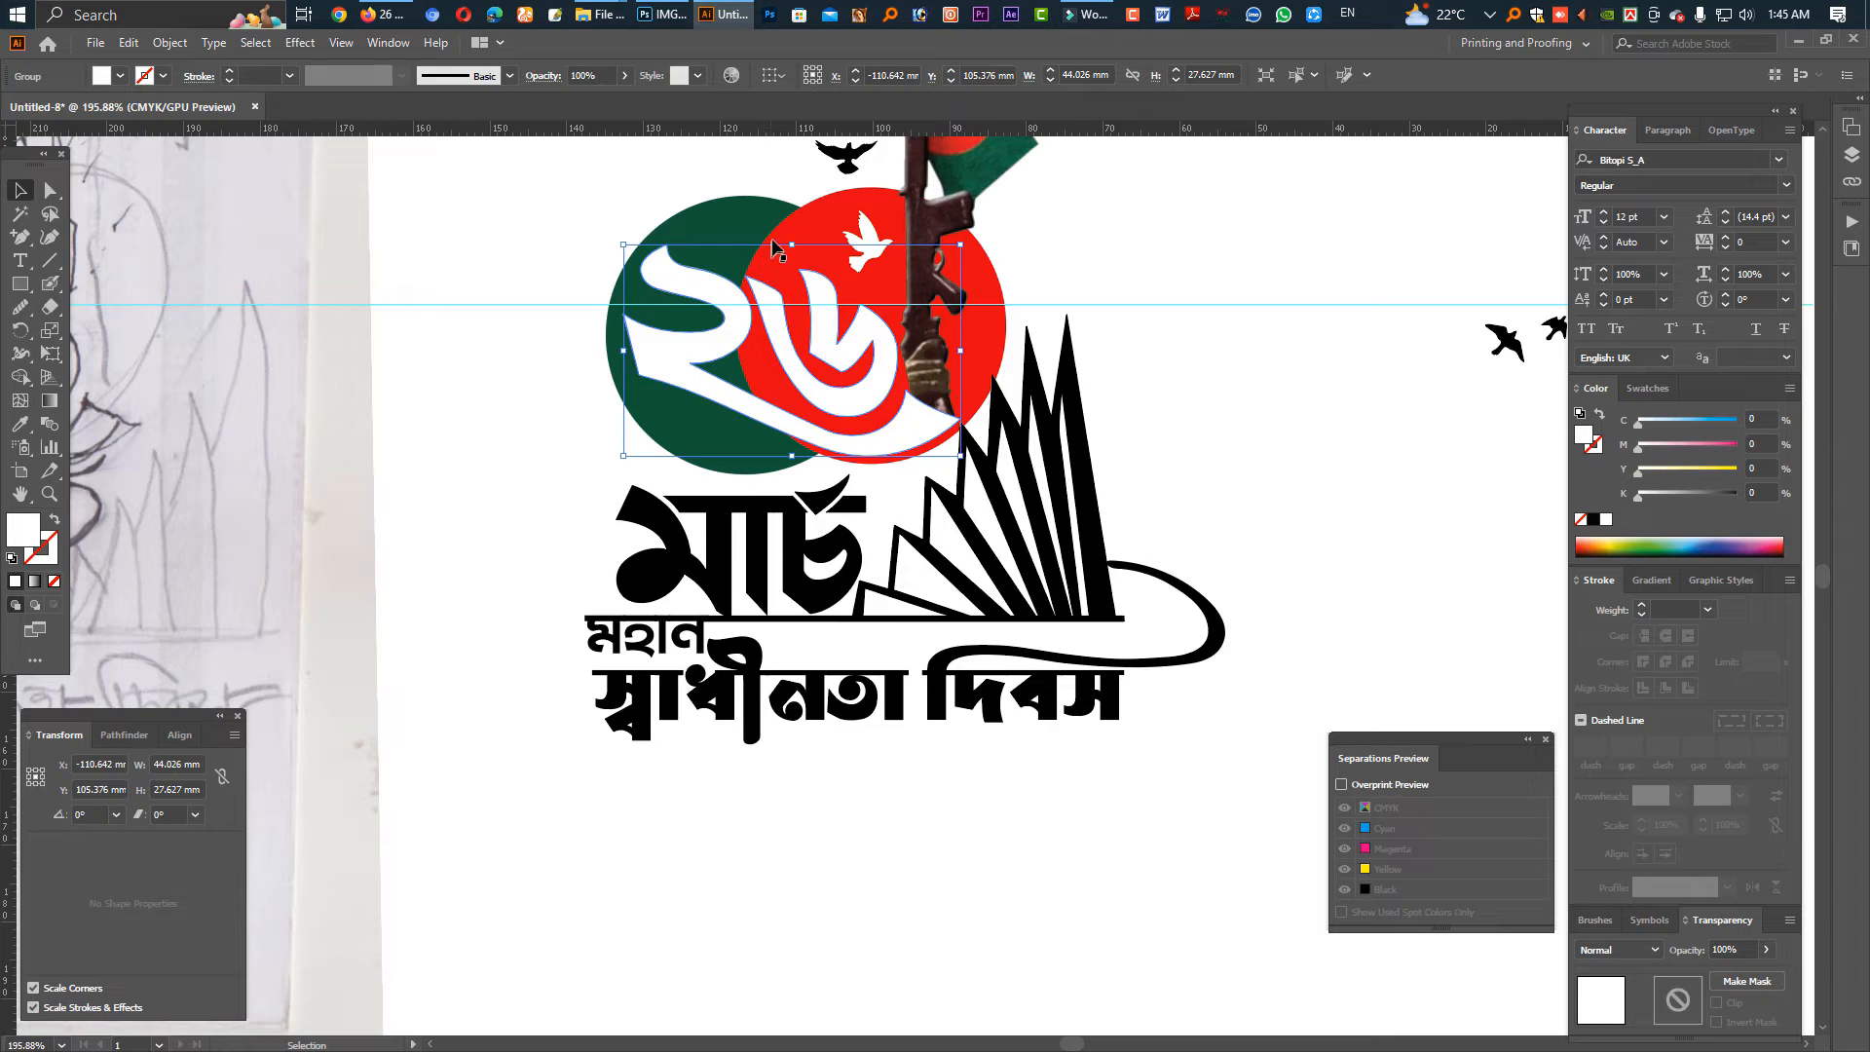
Fill the ২৬ numeral with yellow, using 100% yellow.
left_click_drag(1727, 472, 1737, 470)
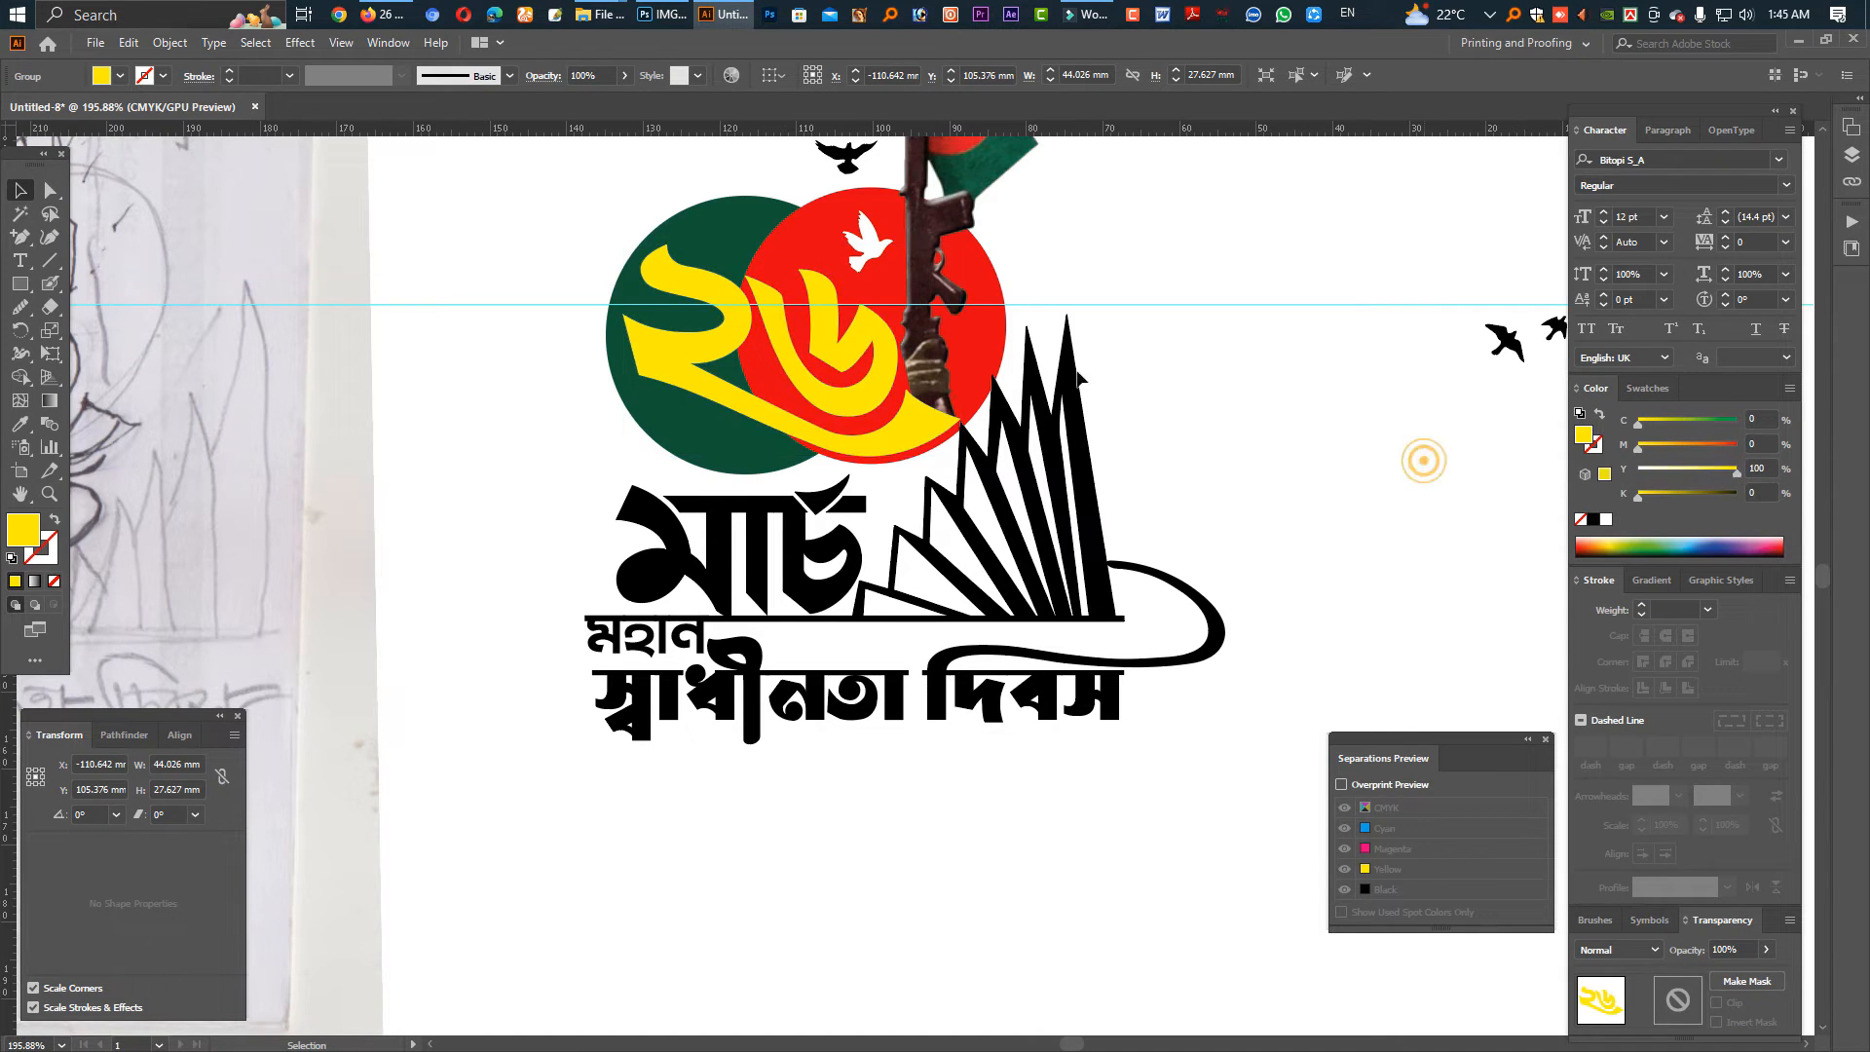
left_click(1419, 459)
left_click(864, 251)
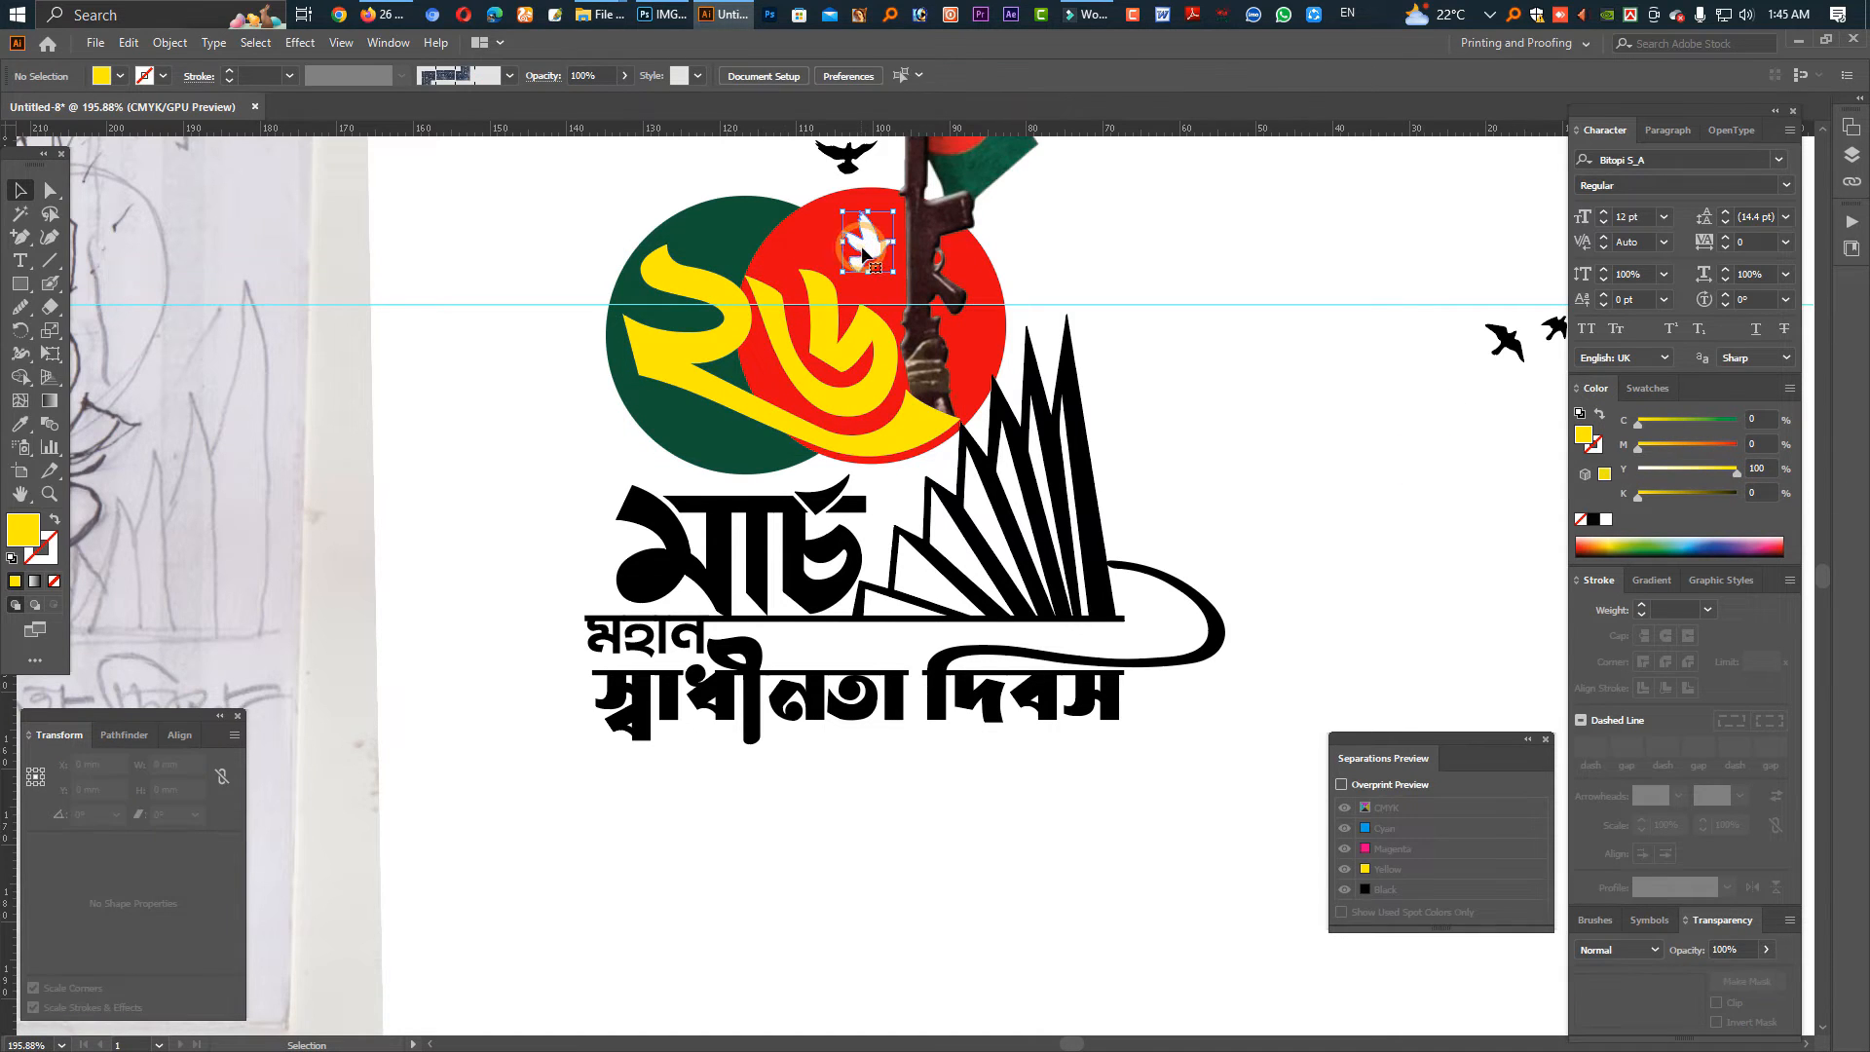
Nudge the black মার্চ lettering slightly up towards the ২৬ circles.
left_click(795, 552)
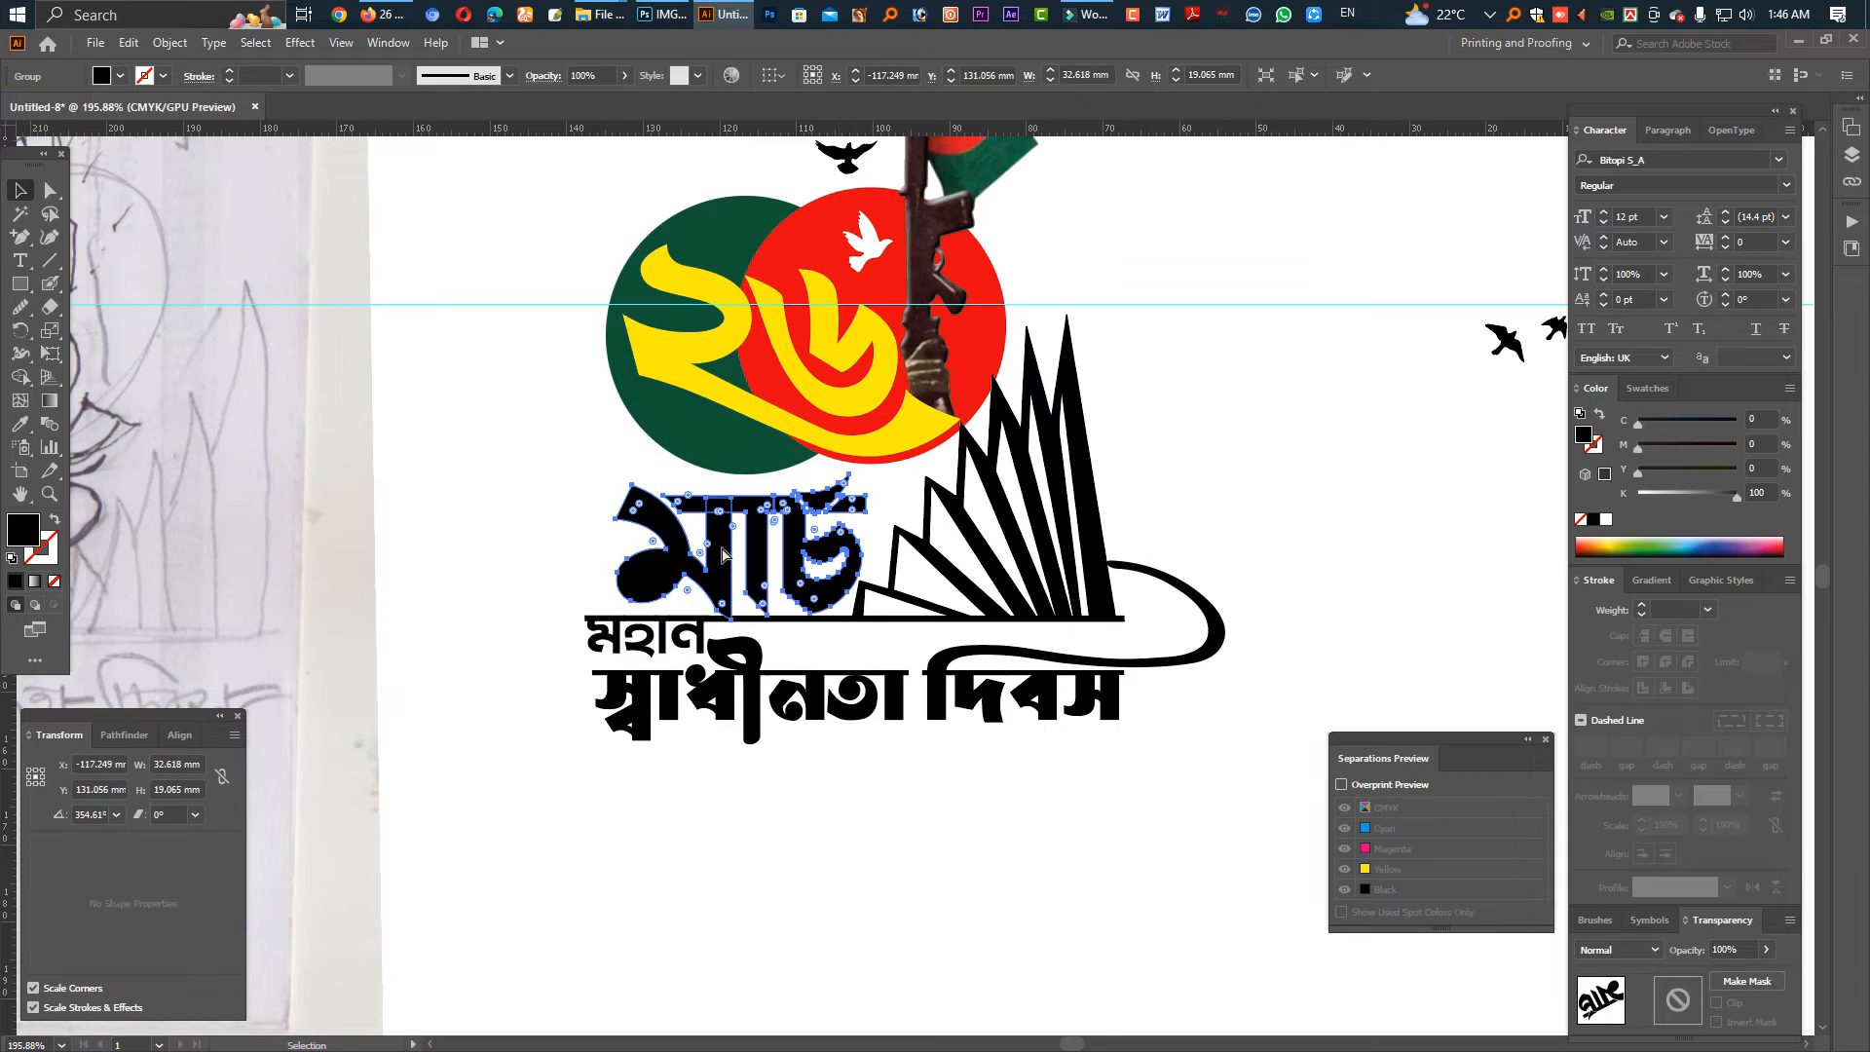
key("Up")
key("Up")
key("Up")
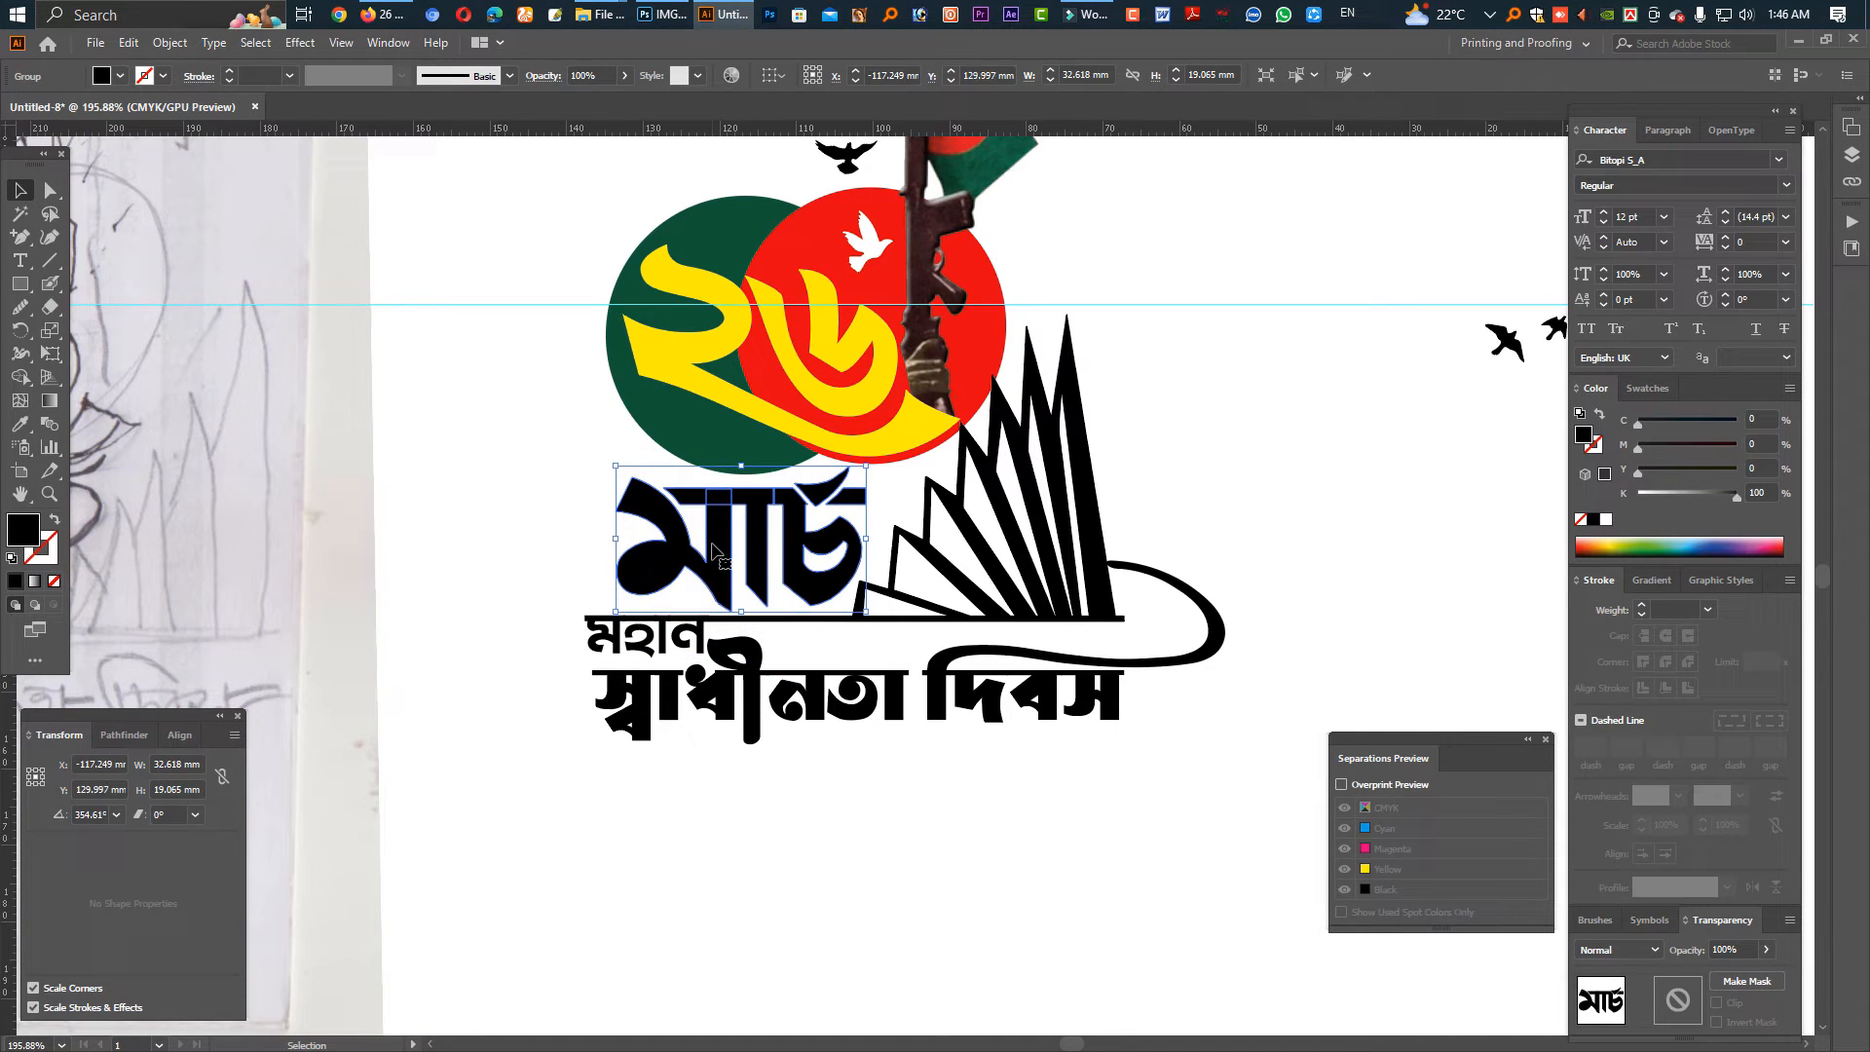
Fill the মার্চ lettering dark green and give the green circle behind ২ a green gradient.
left_click(1645, 388)
left_click(1712, 457)
left_click(726, 378)
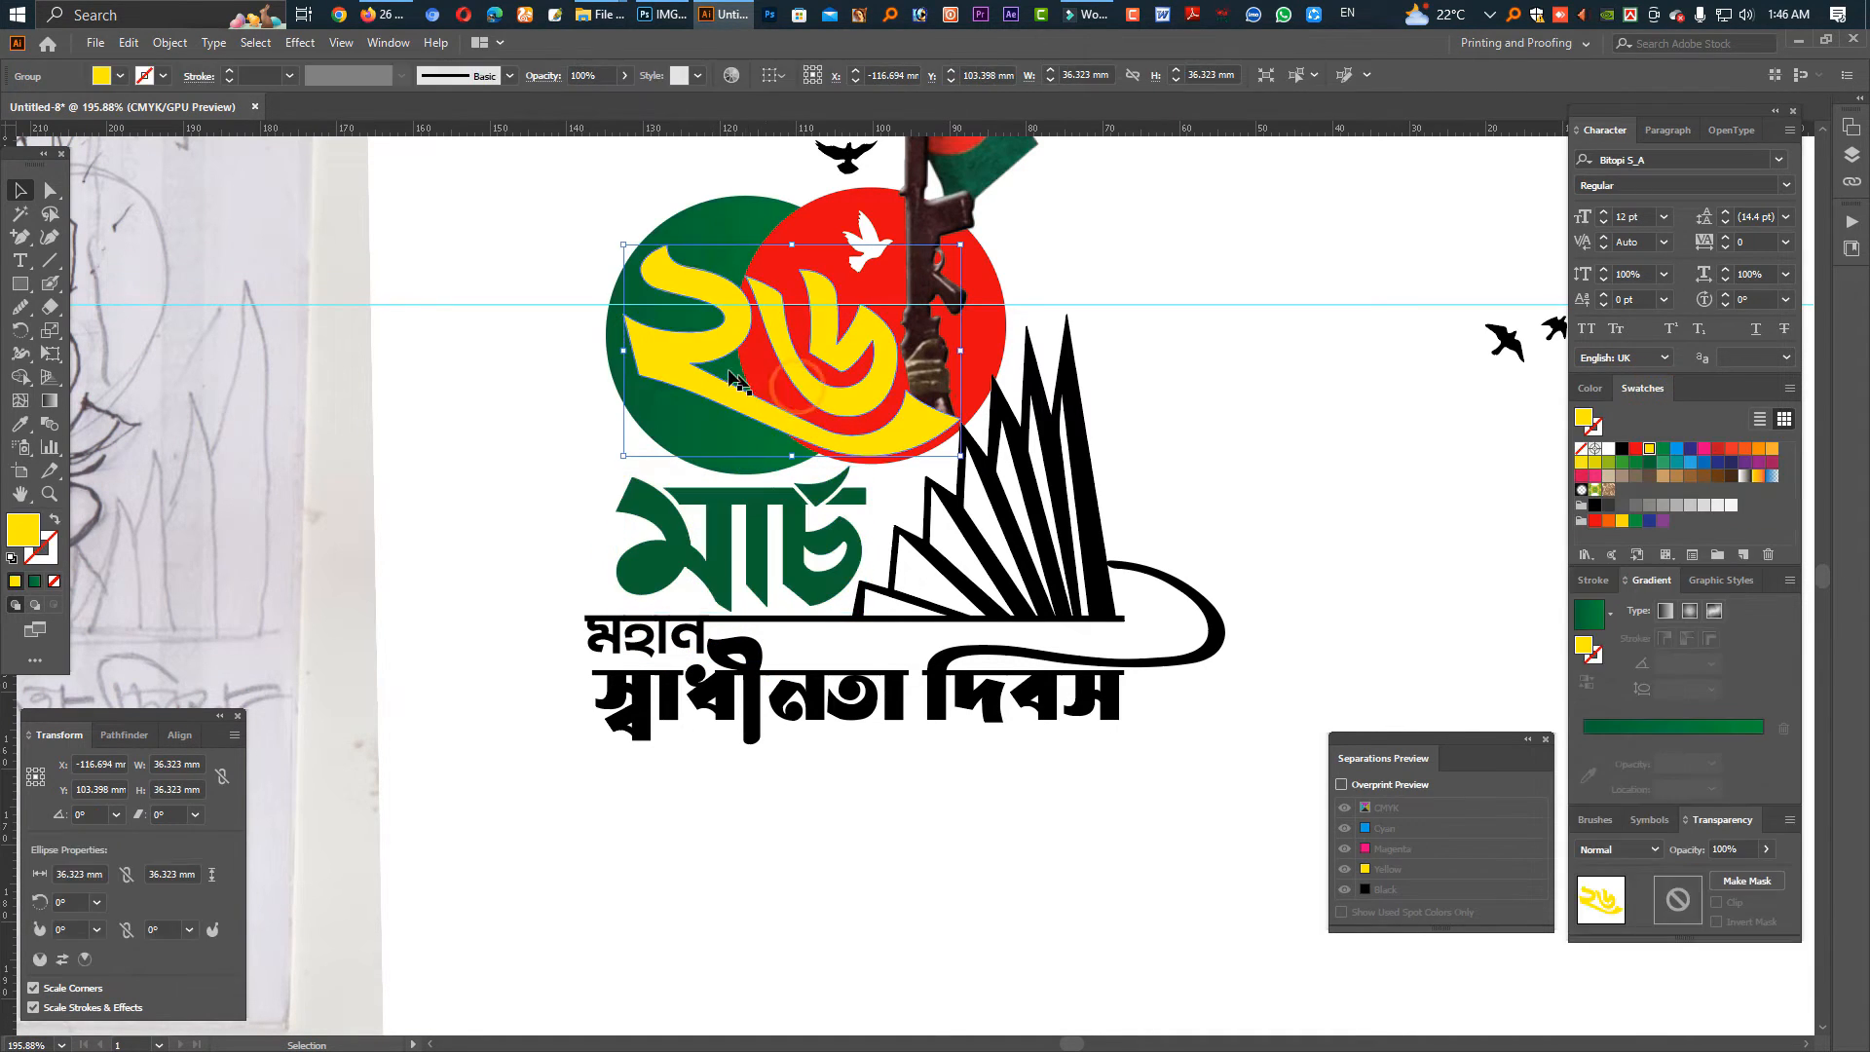
Add a Multiply drop shadow to the yellow ২৬ with 75% opacity, 2.47 mm X and Y offsets and 0.76 mm blur.
left_click(299, 45)
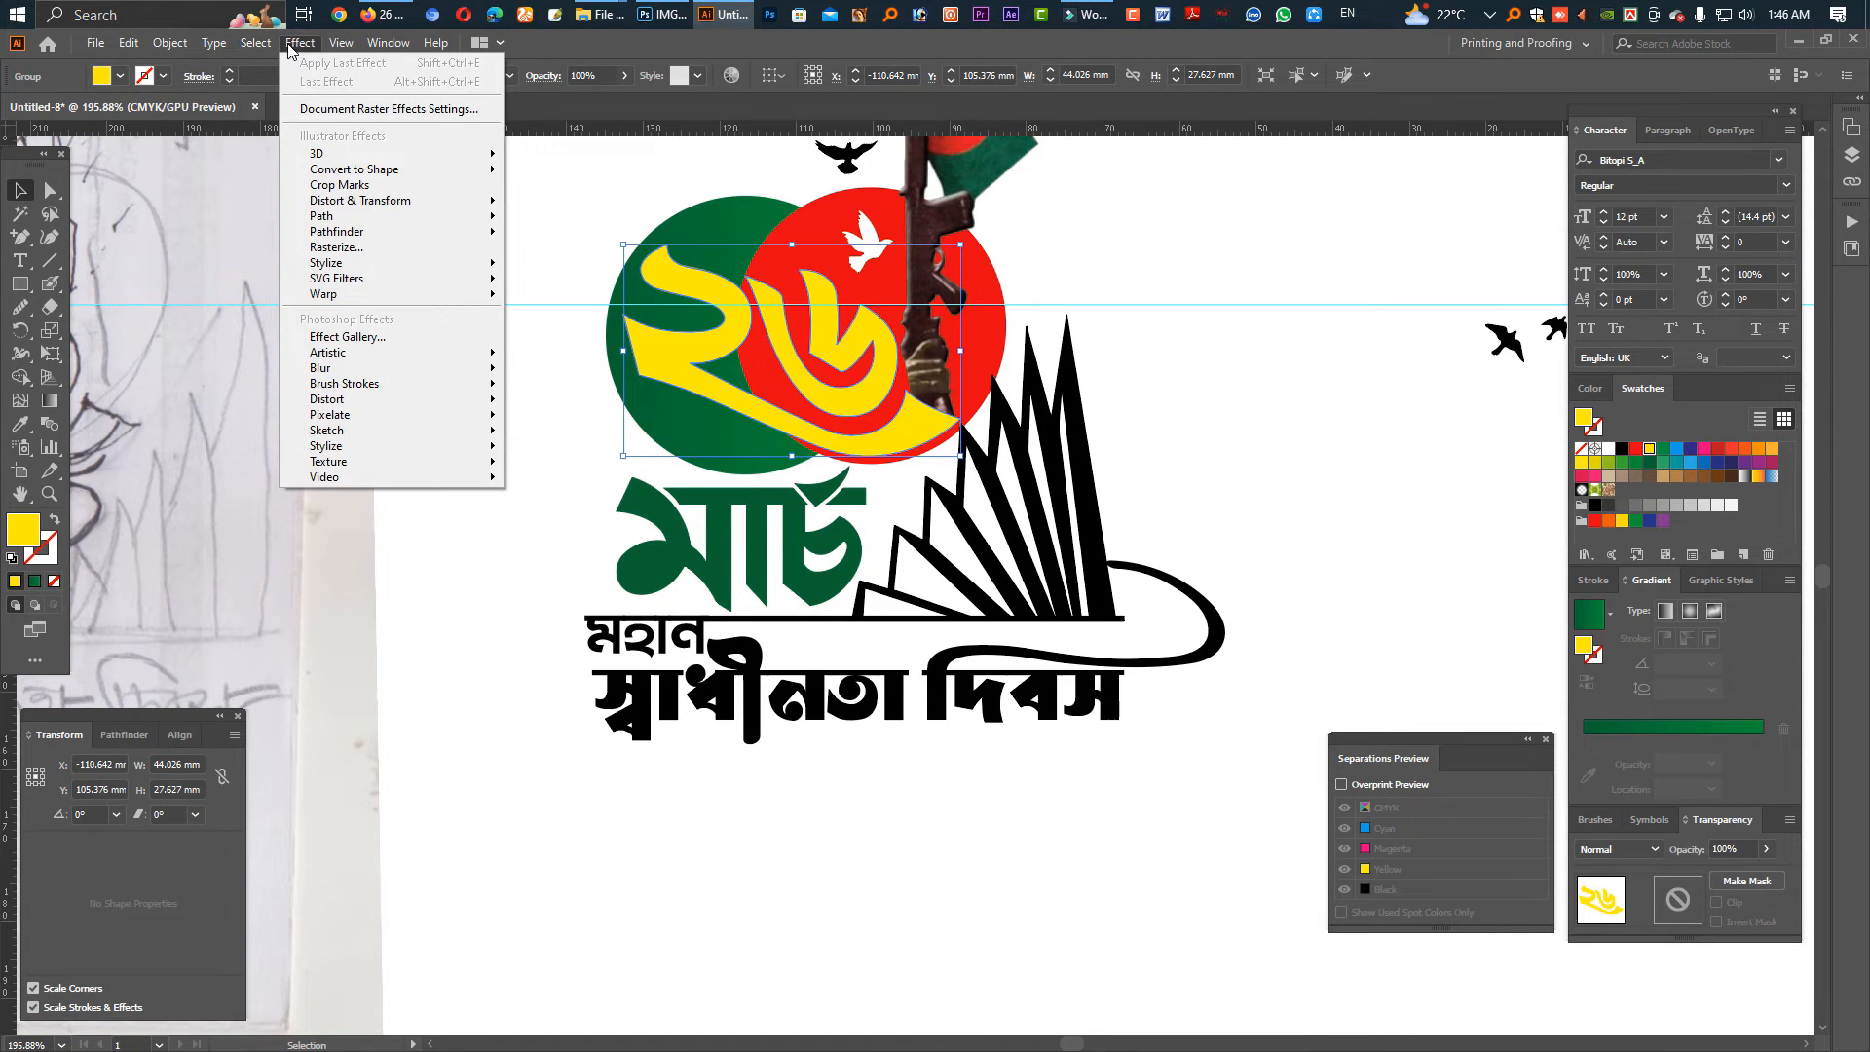
mouse_move(351, 265)
left_click(555, 270)
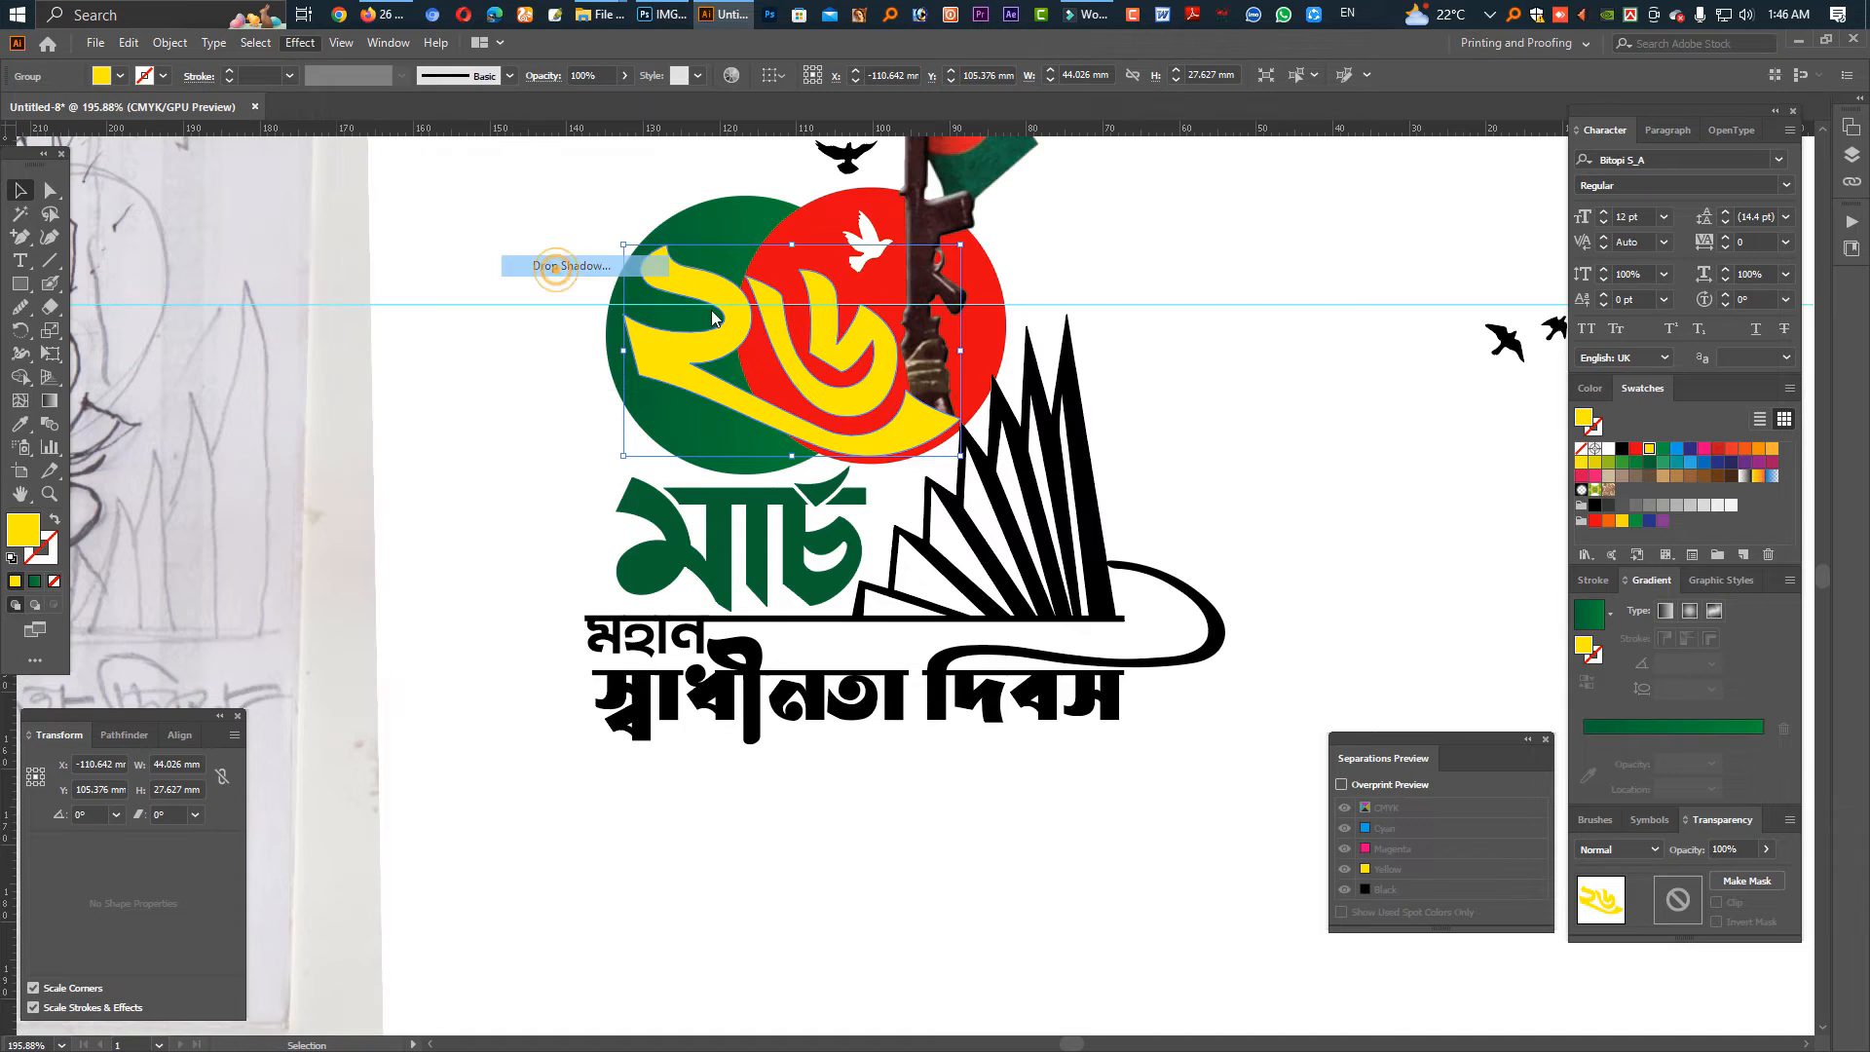
left_click(1315, 482)
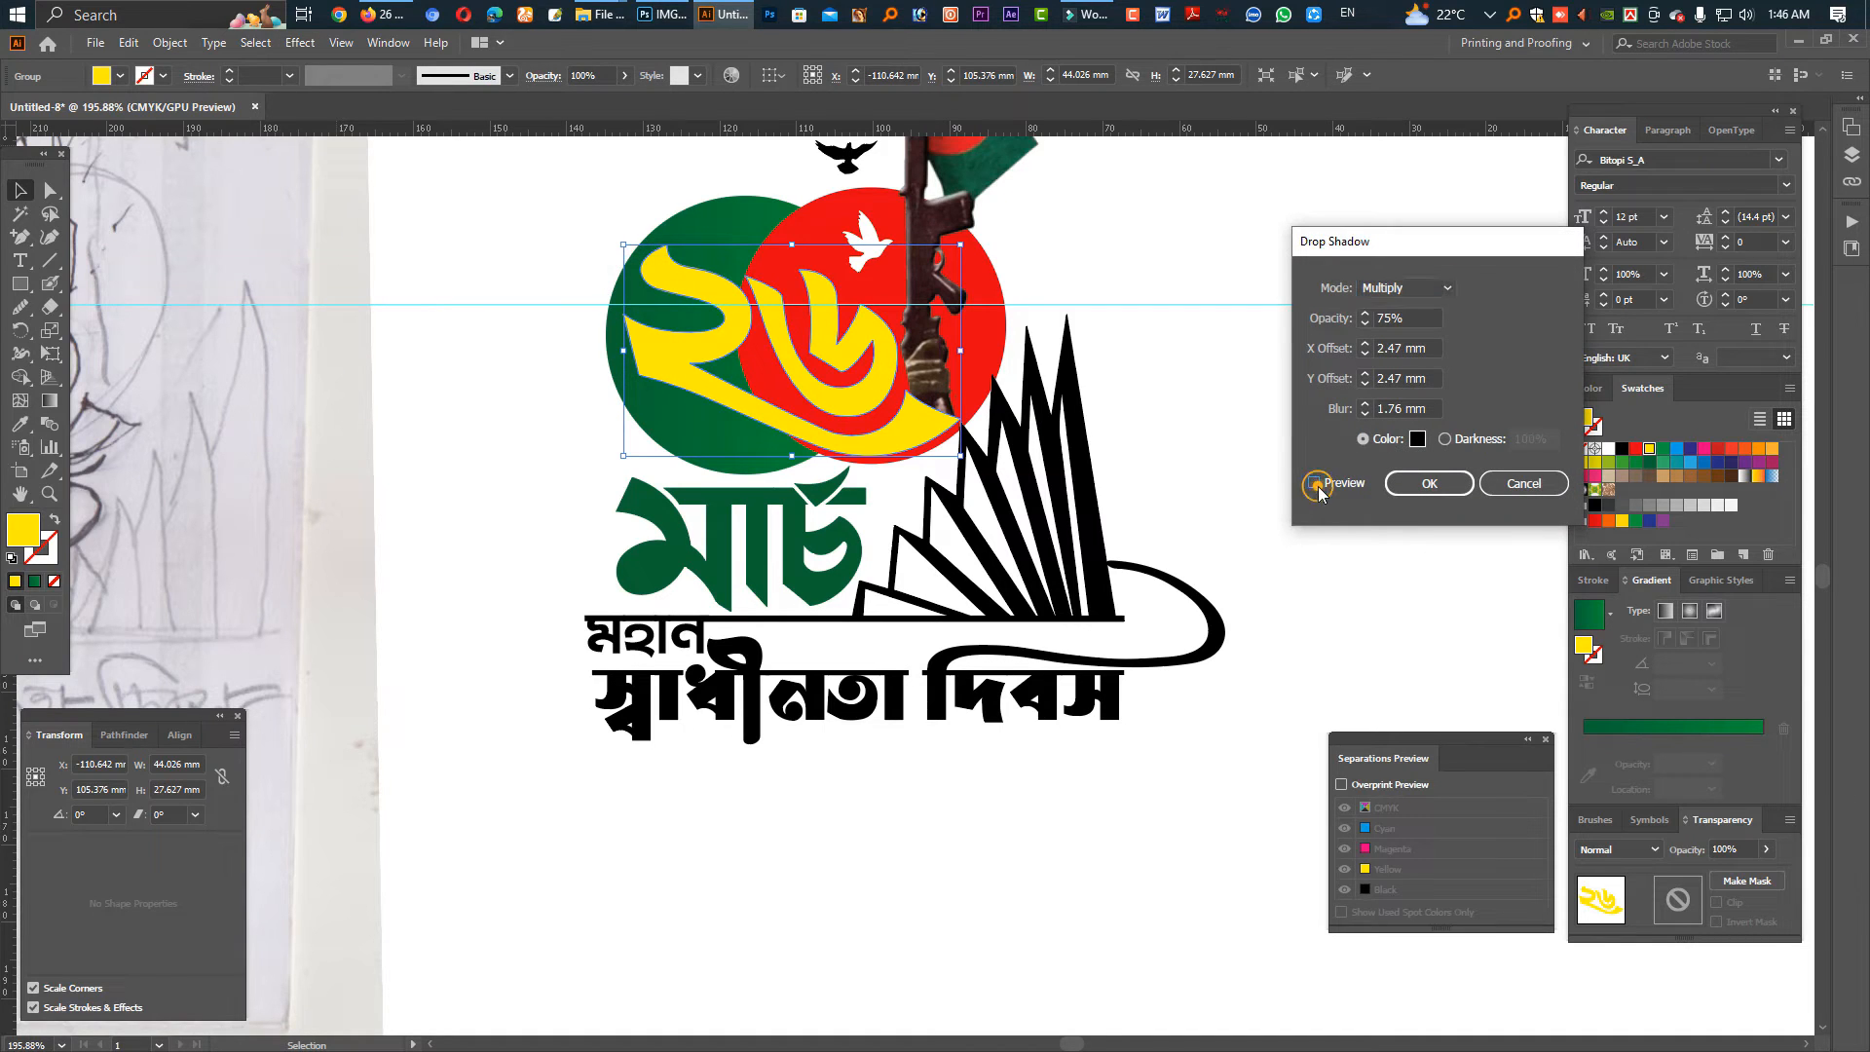
left_click(1401, 410)
key("shift+Left")
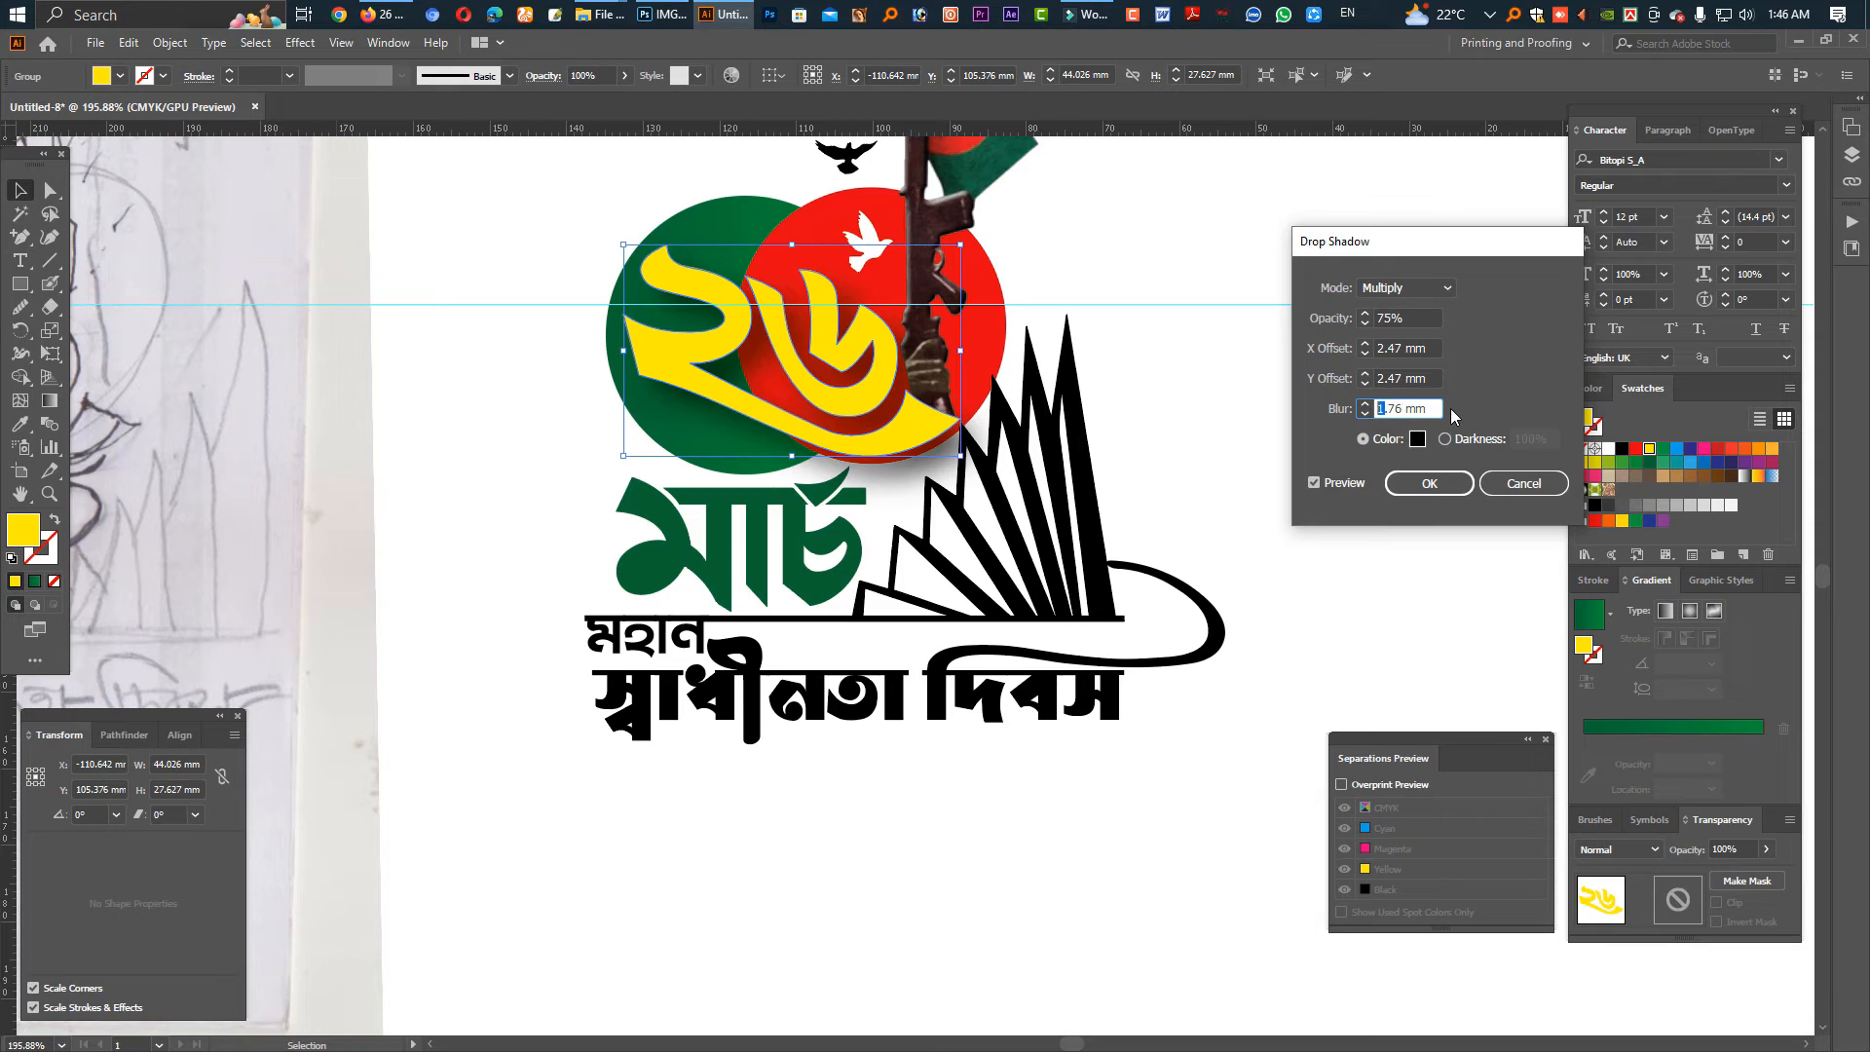
type("0")
key("Tab")
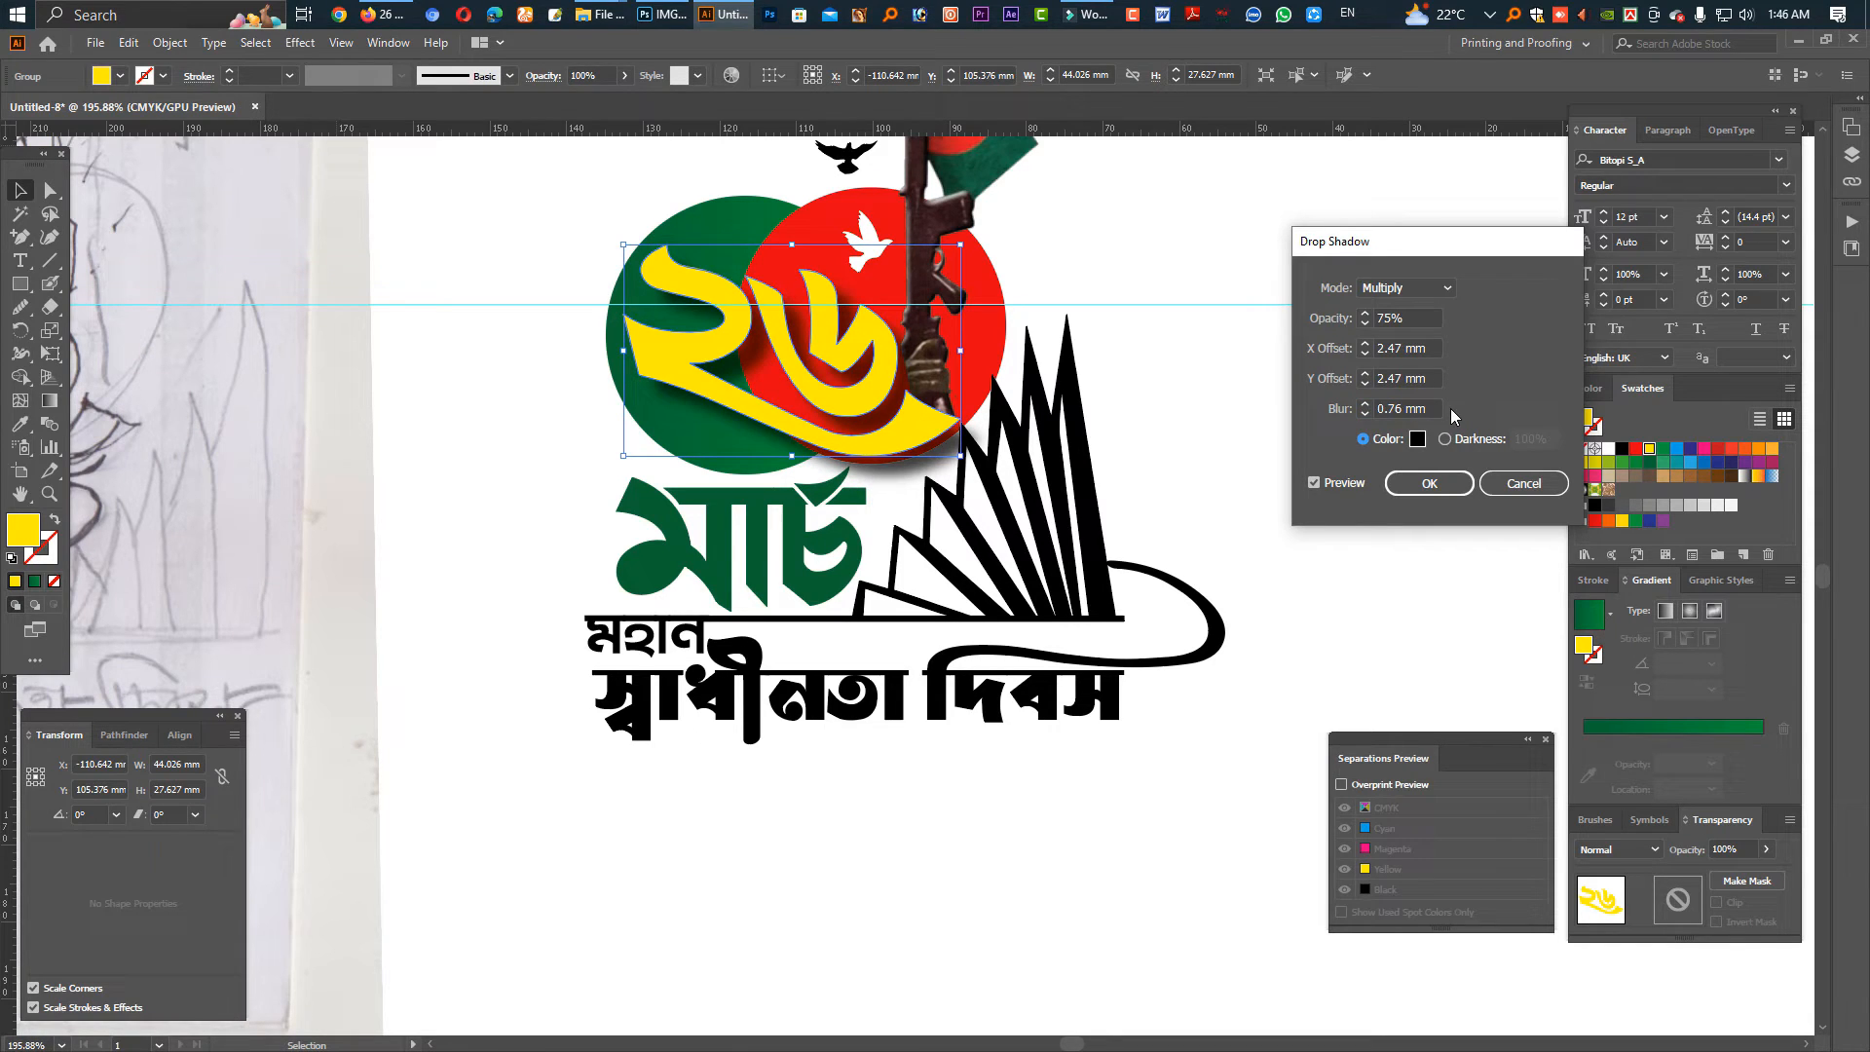
left_click(1439, 489)
left_click(1221, 329)
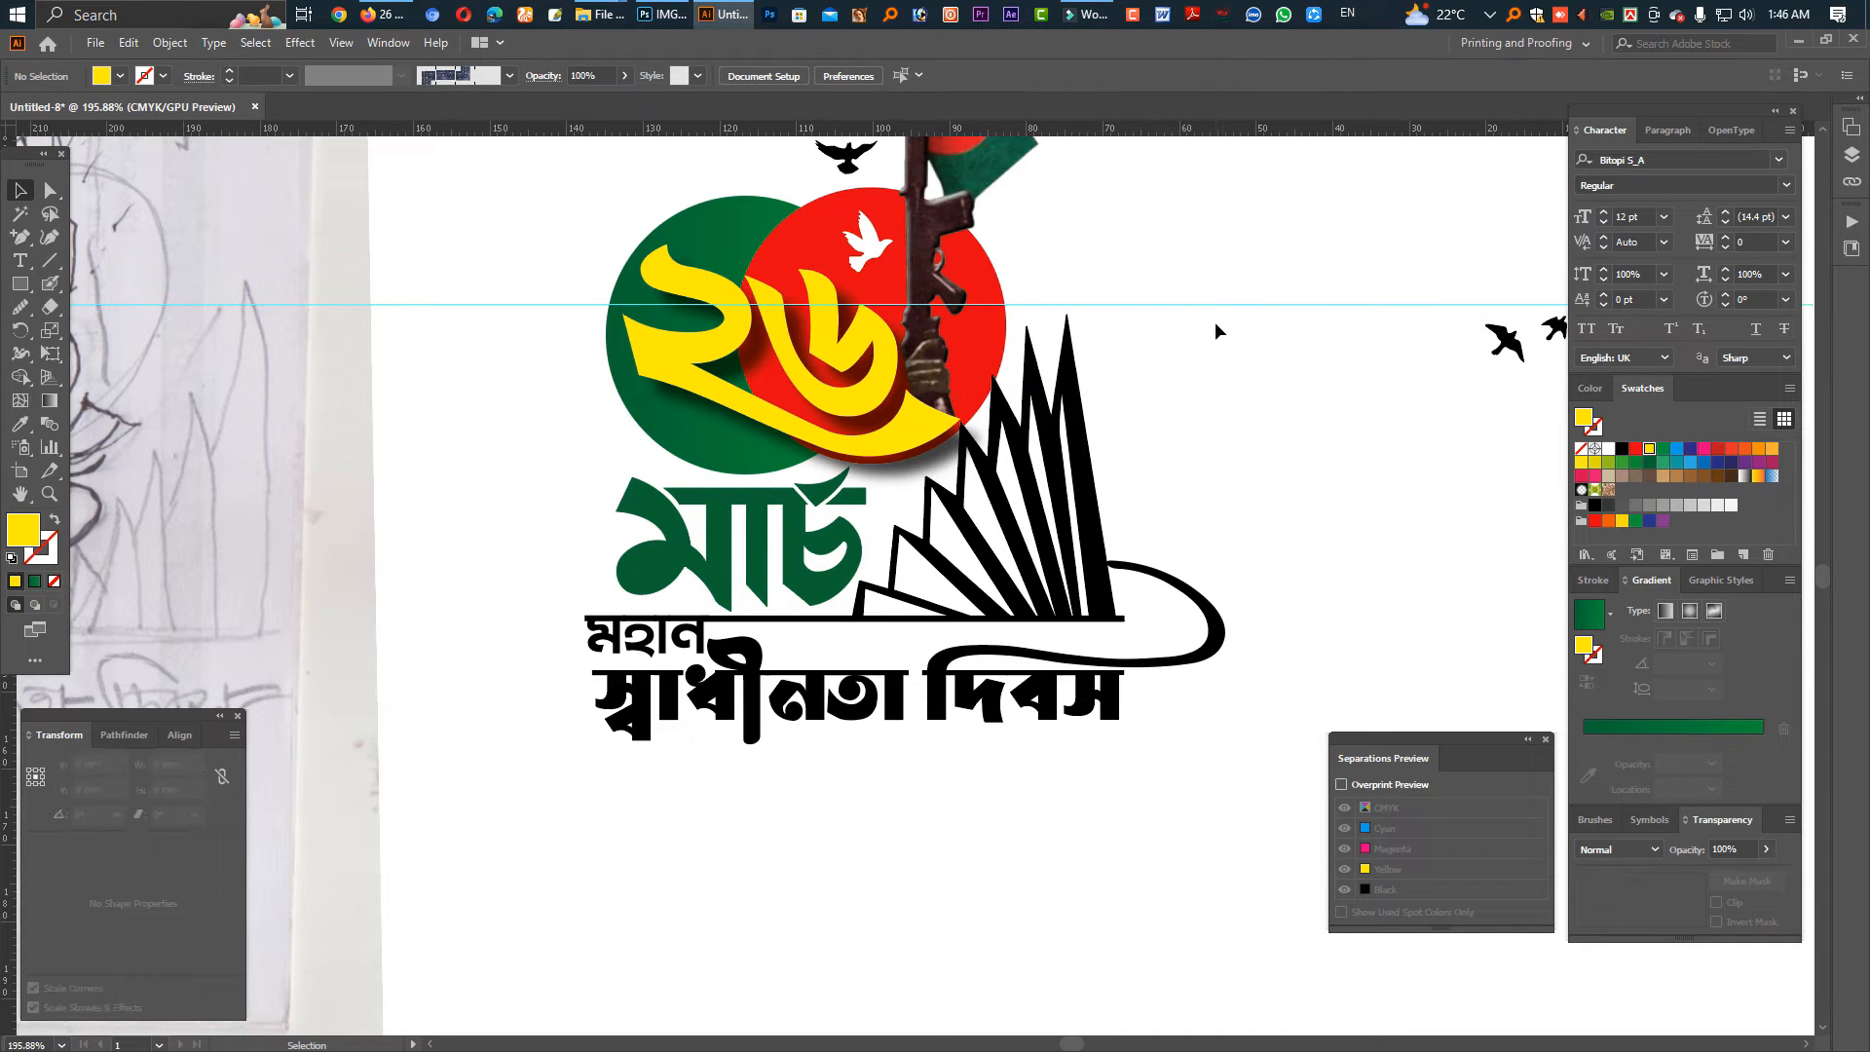
Expand the appearance of the yellow ২৬ to turn its drop shadow into separate artwork.
left_click(867, 421)
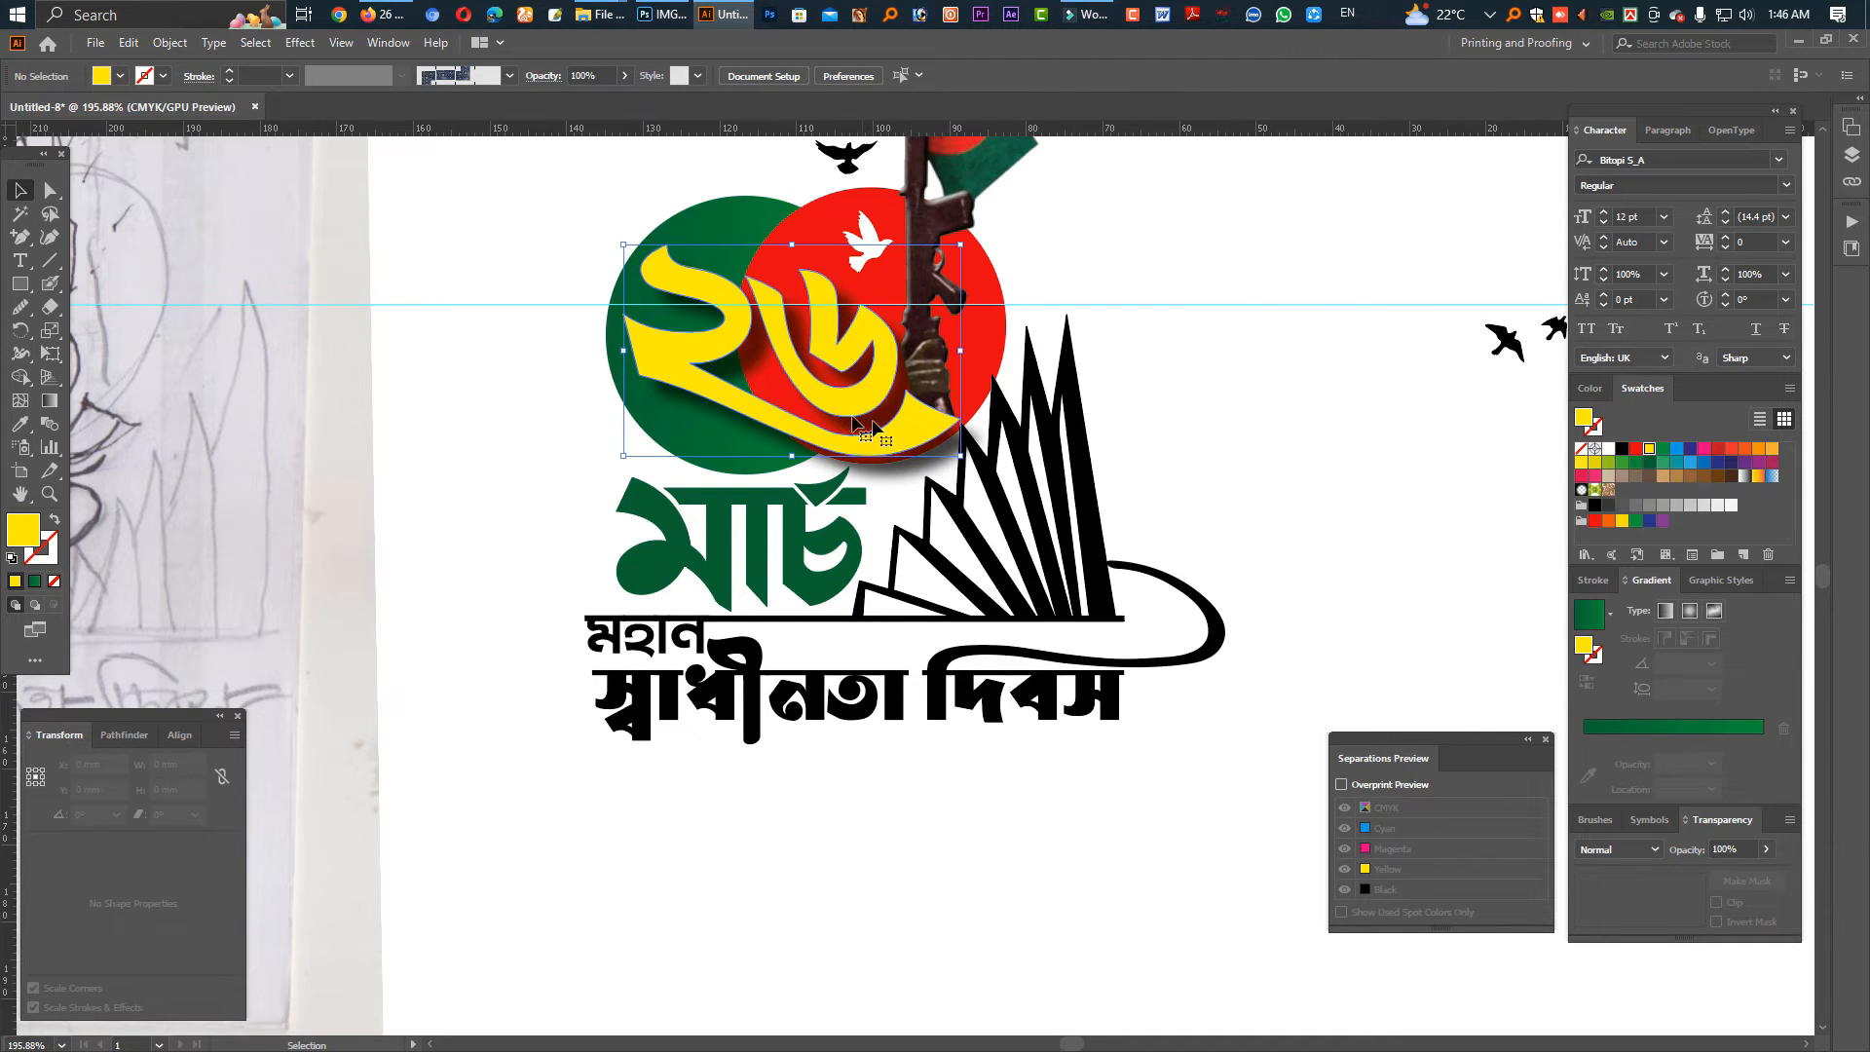
left_click(171, 43)
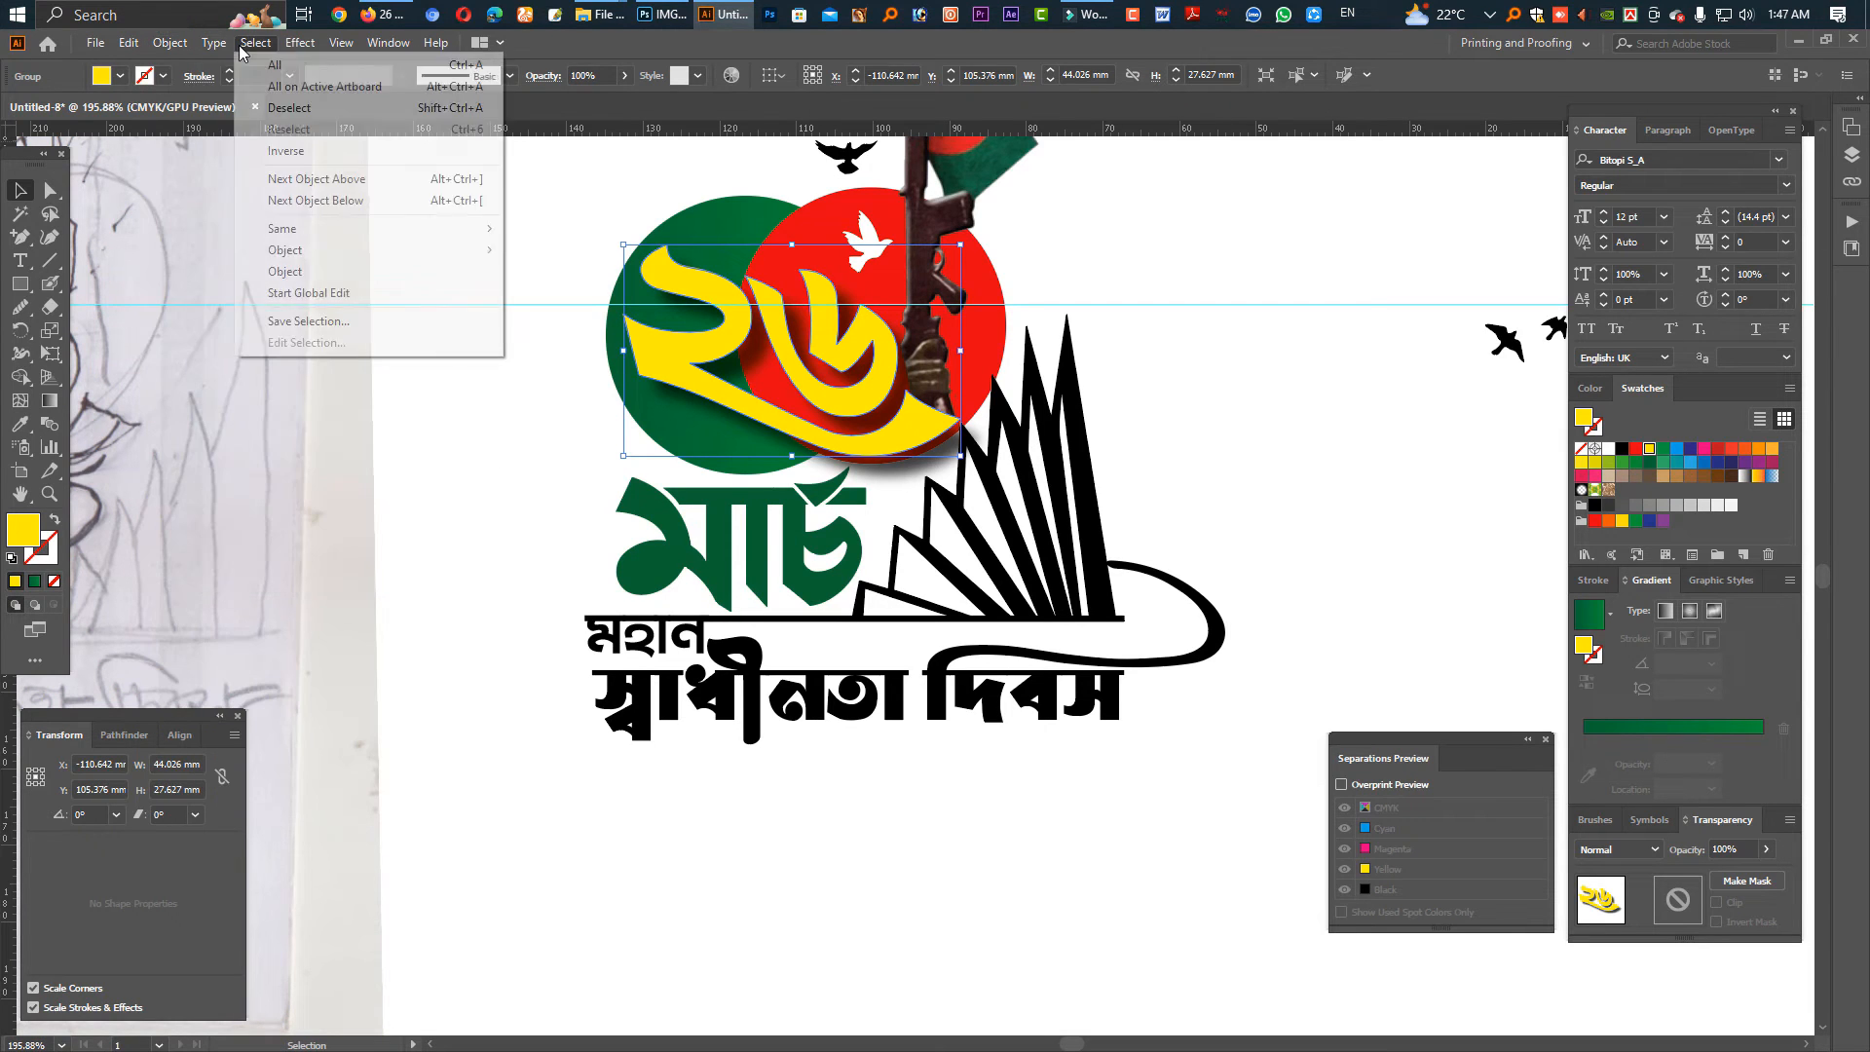
mouse_move(170, 43)
left_click(260, 300)
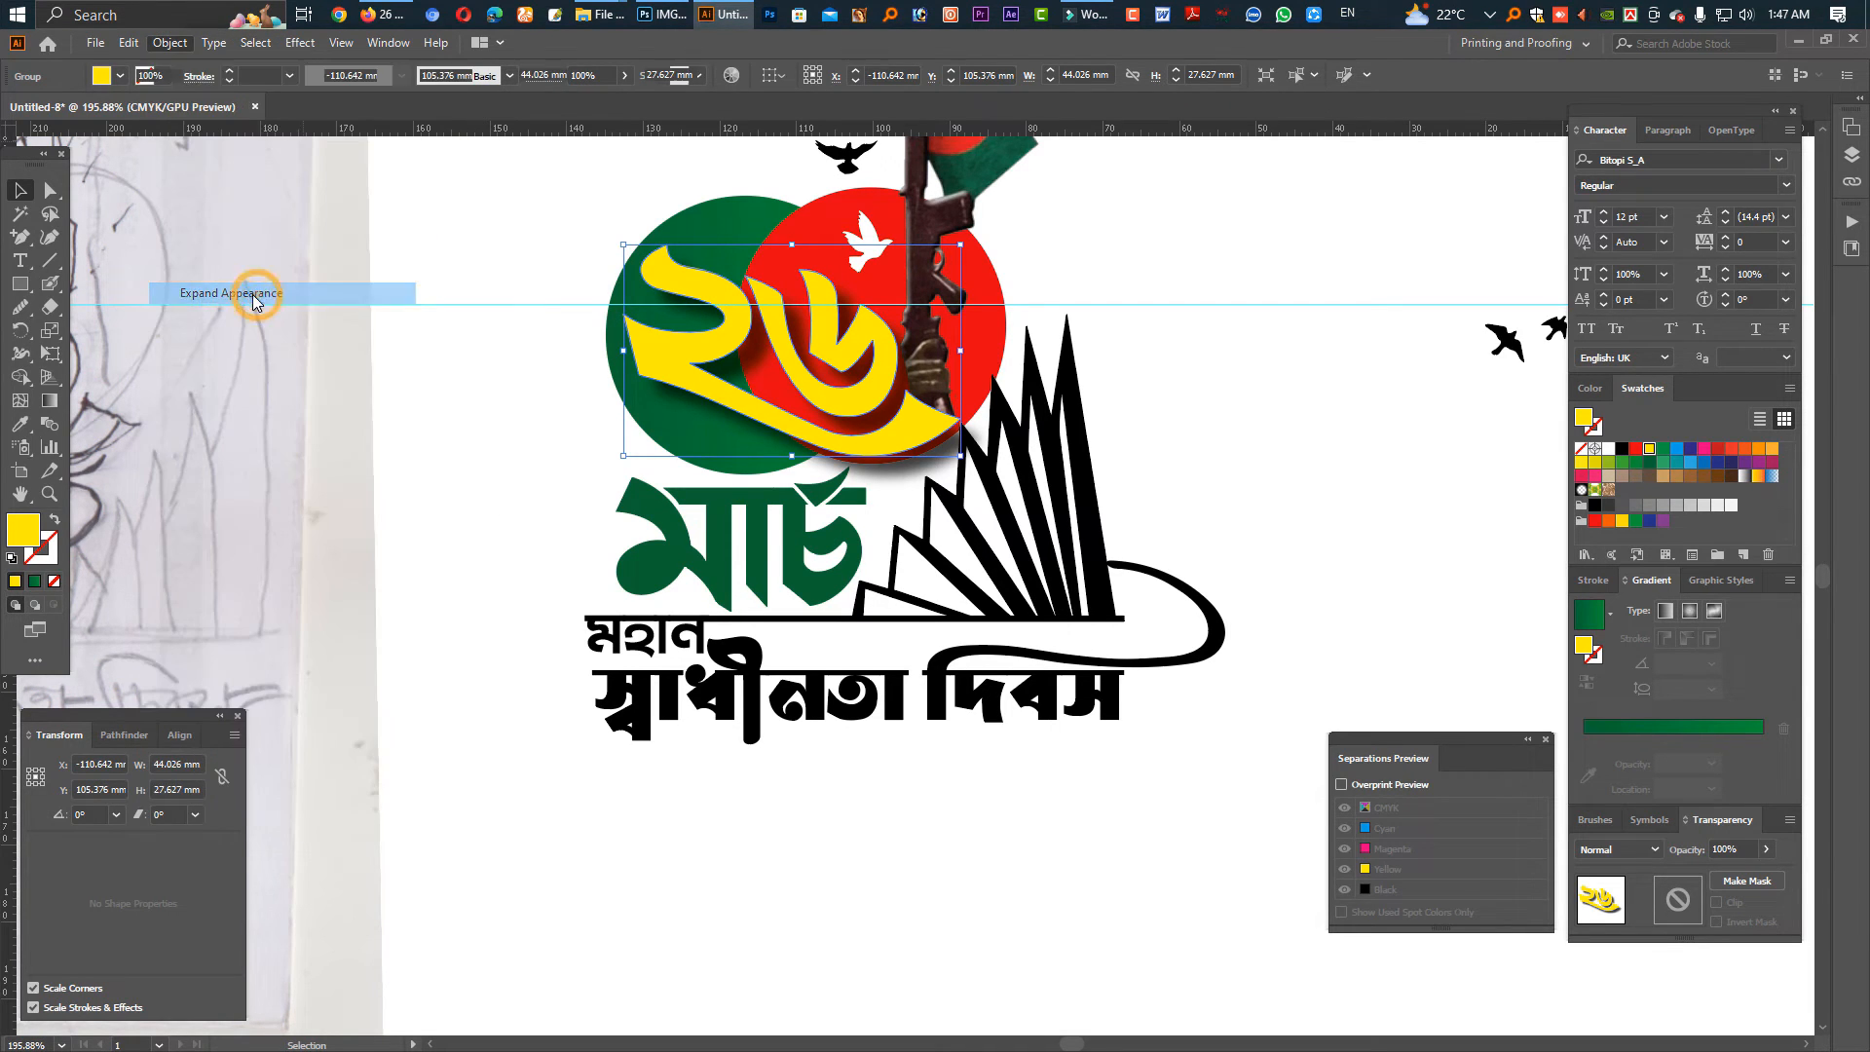
scroll(1146, 334, "down", 1)
scroll(1146, 334, "down", 3)
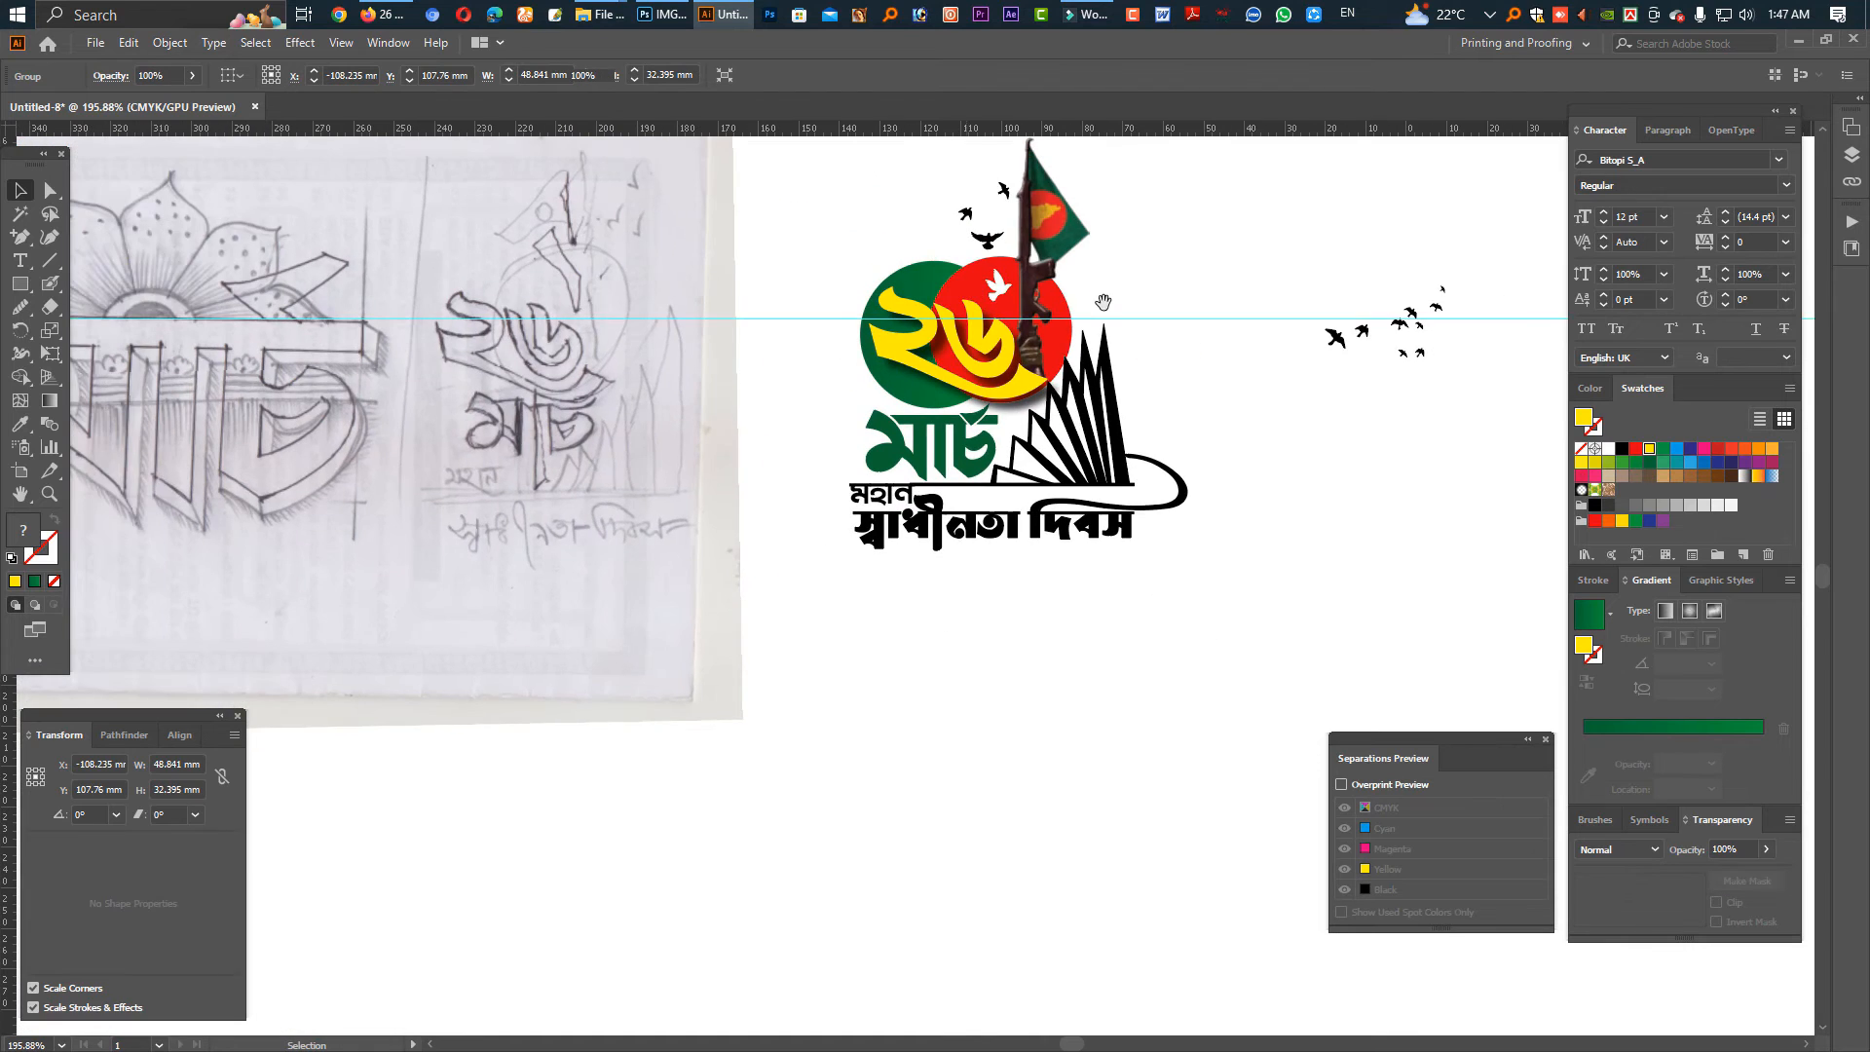
left_click_drag(1146, 324, 928, 353)
left_click(1049, 526)
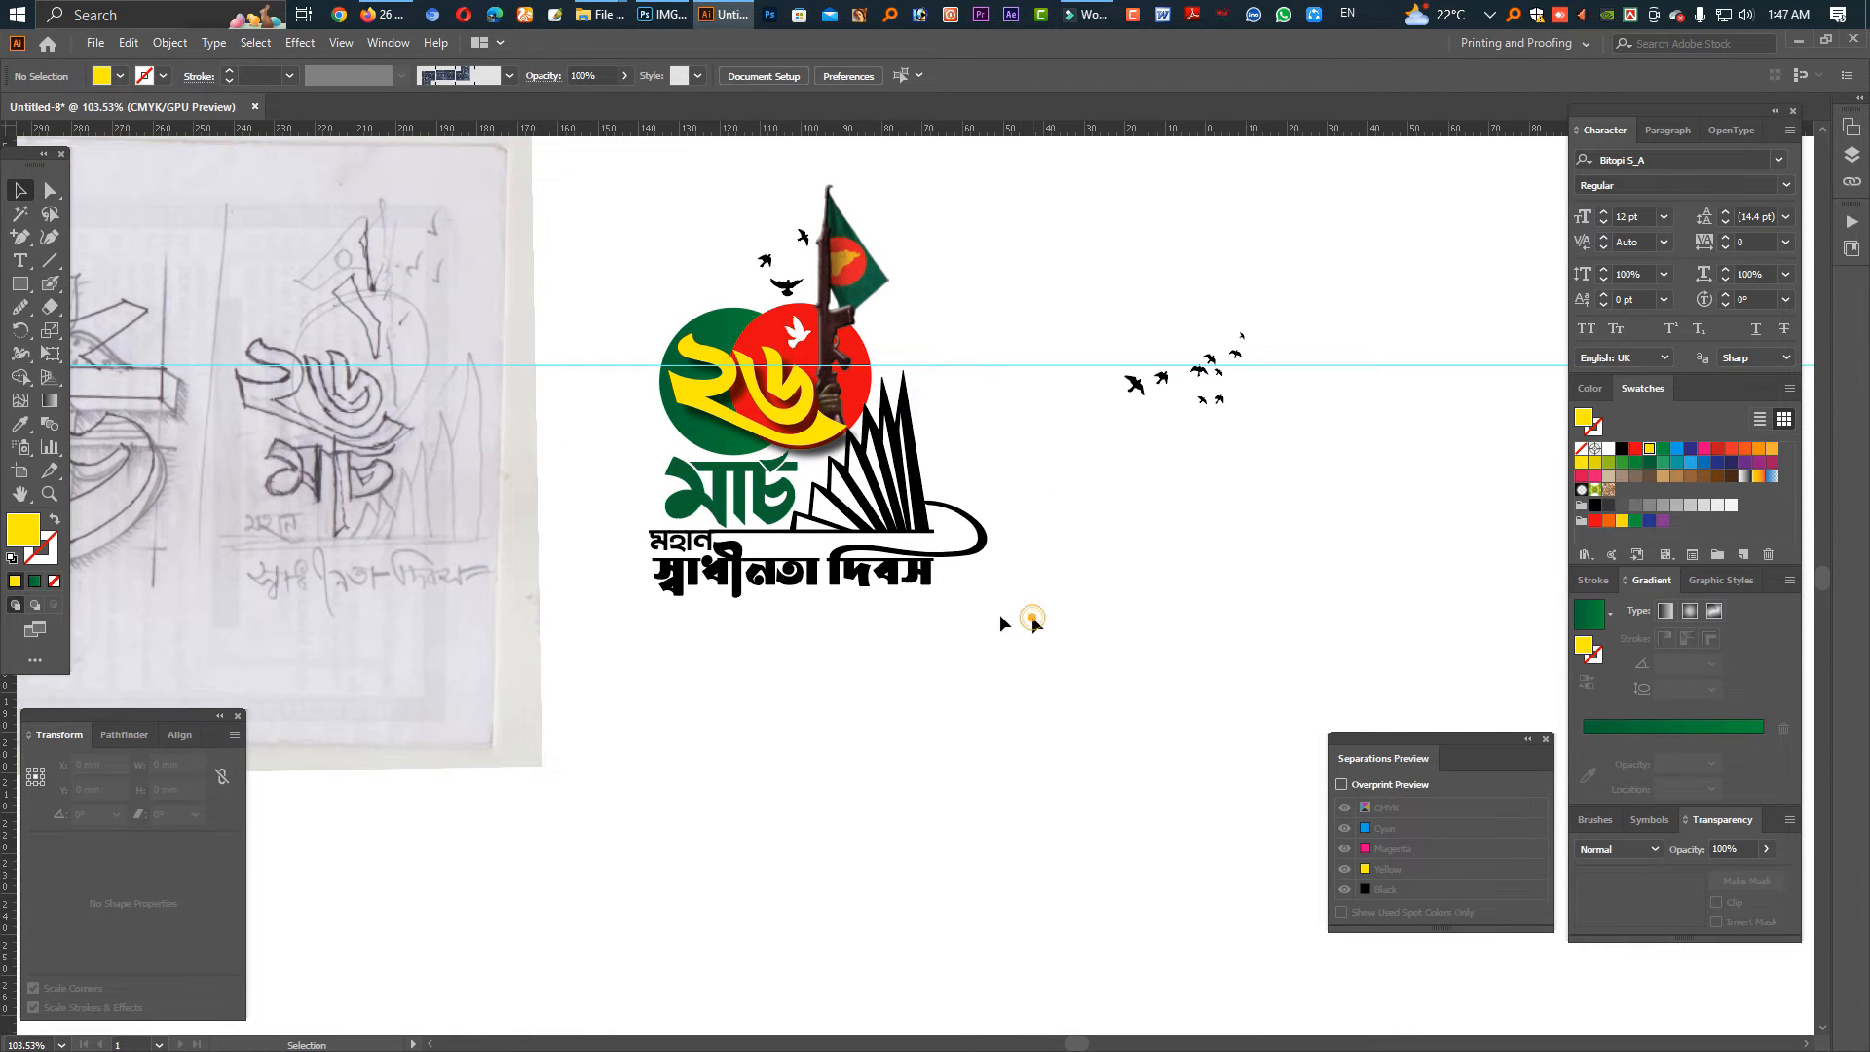
Fill স্বাধীনতা দিবস and its swash with red, leaving মহান out of the selection.
left_click_drag(1032, 620, 620, 561)
scroll(785, 597, "up", 3)
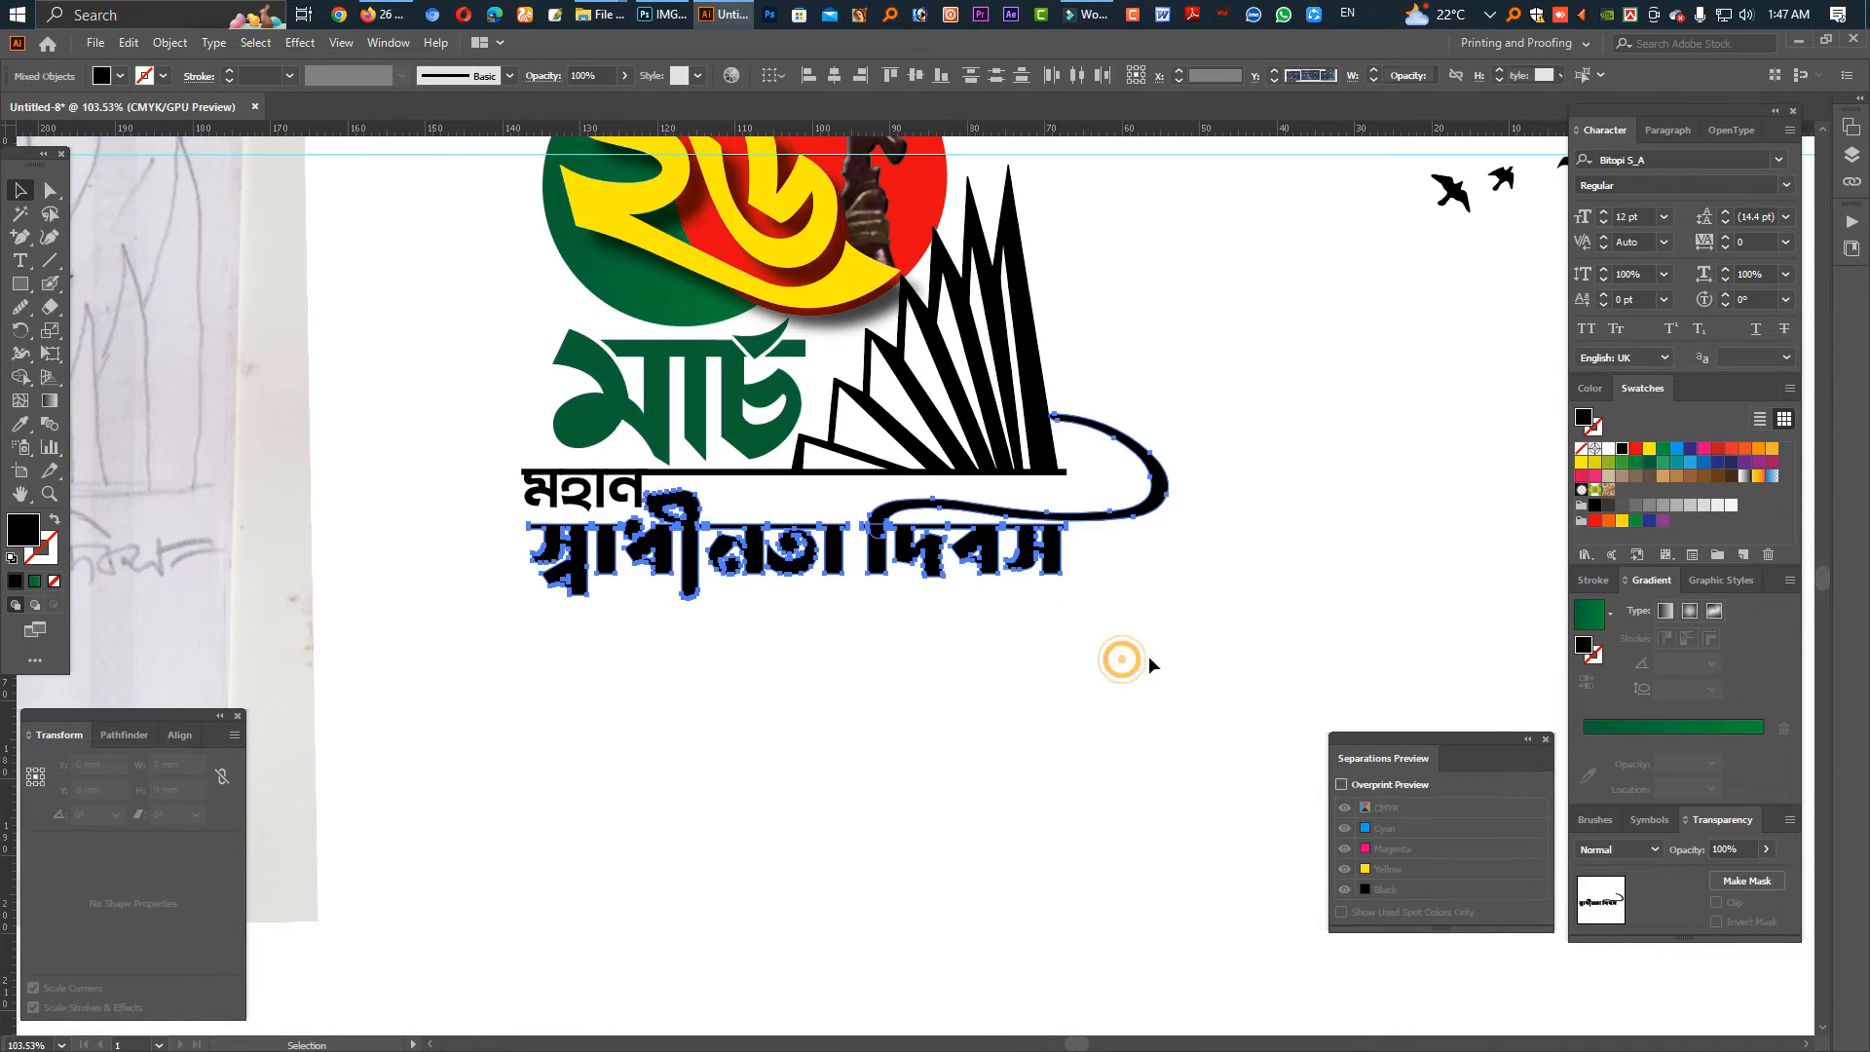
left_click_drag(1121, 660, 534, 565)
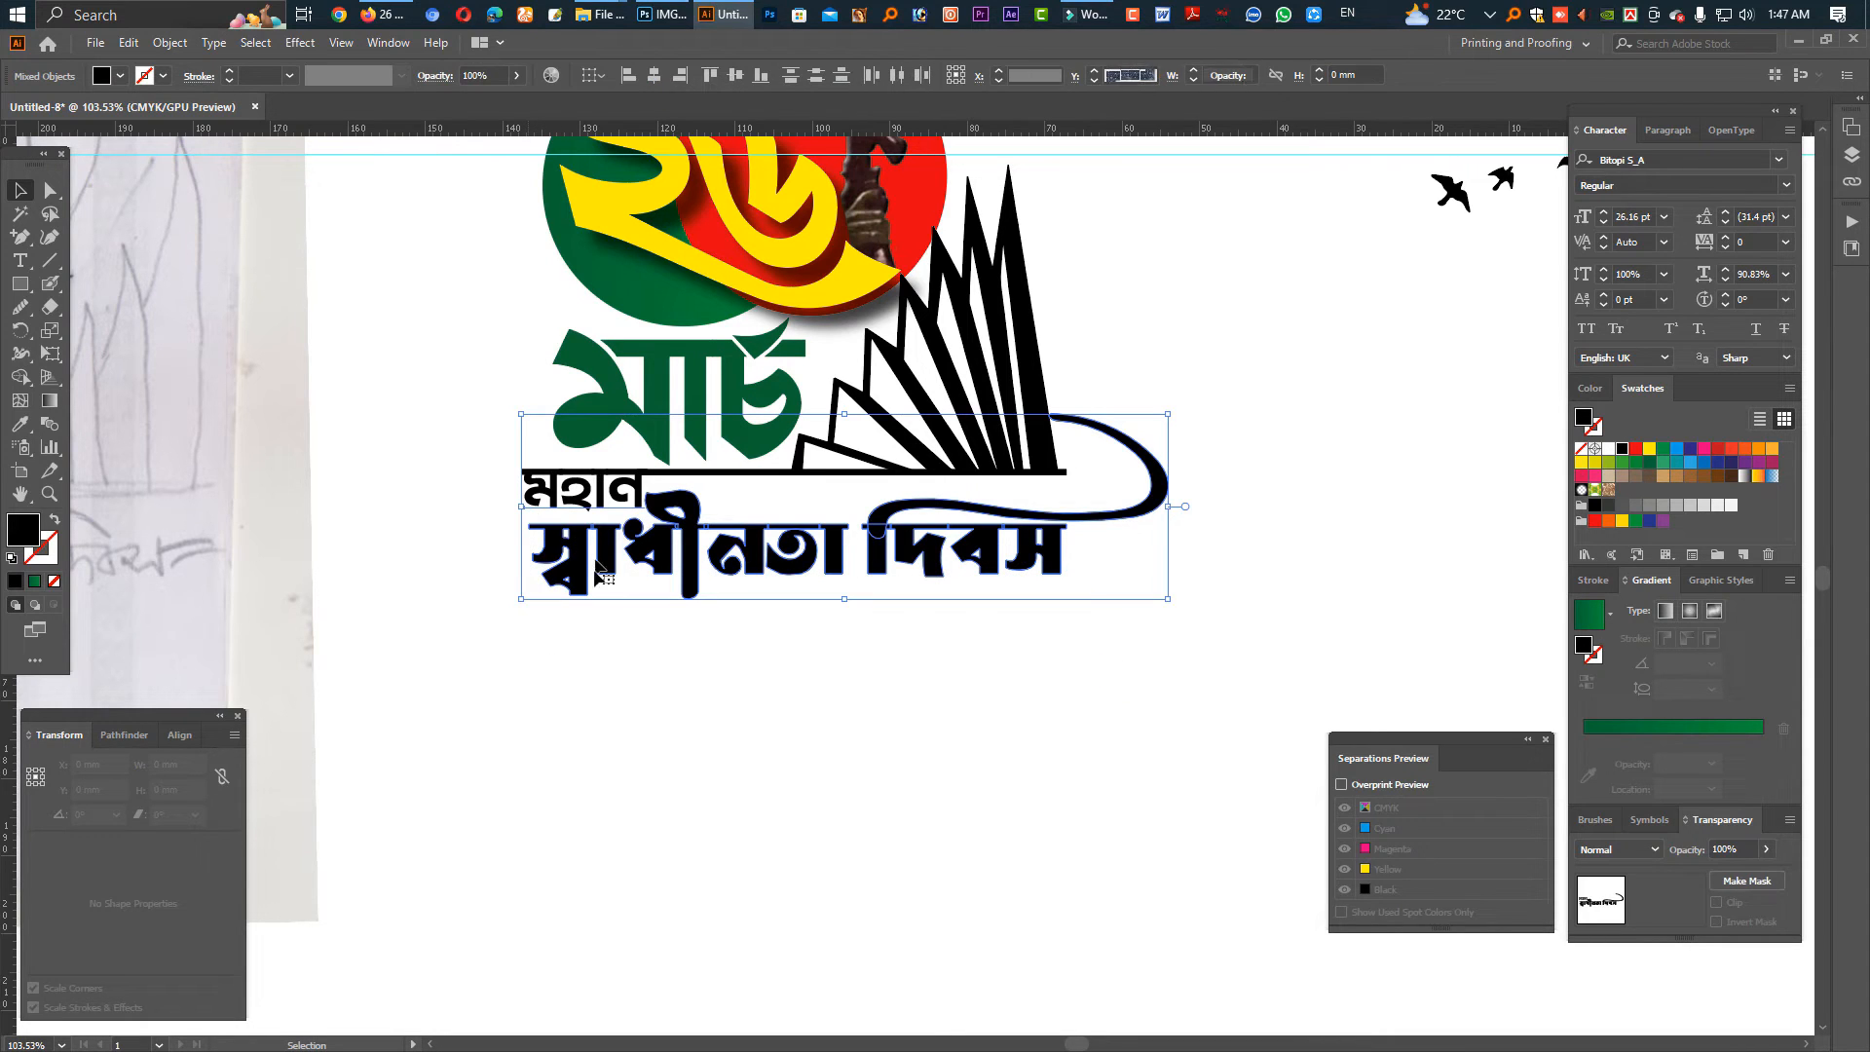
left_click(732, 653)
left_click_drag(1173, 634, 524, 546)
left_click_drag(823, 615, 526, 564)
left_click_drag(1231, 614, 492, 522)
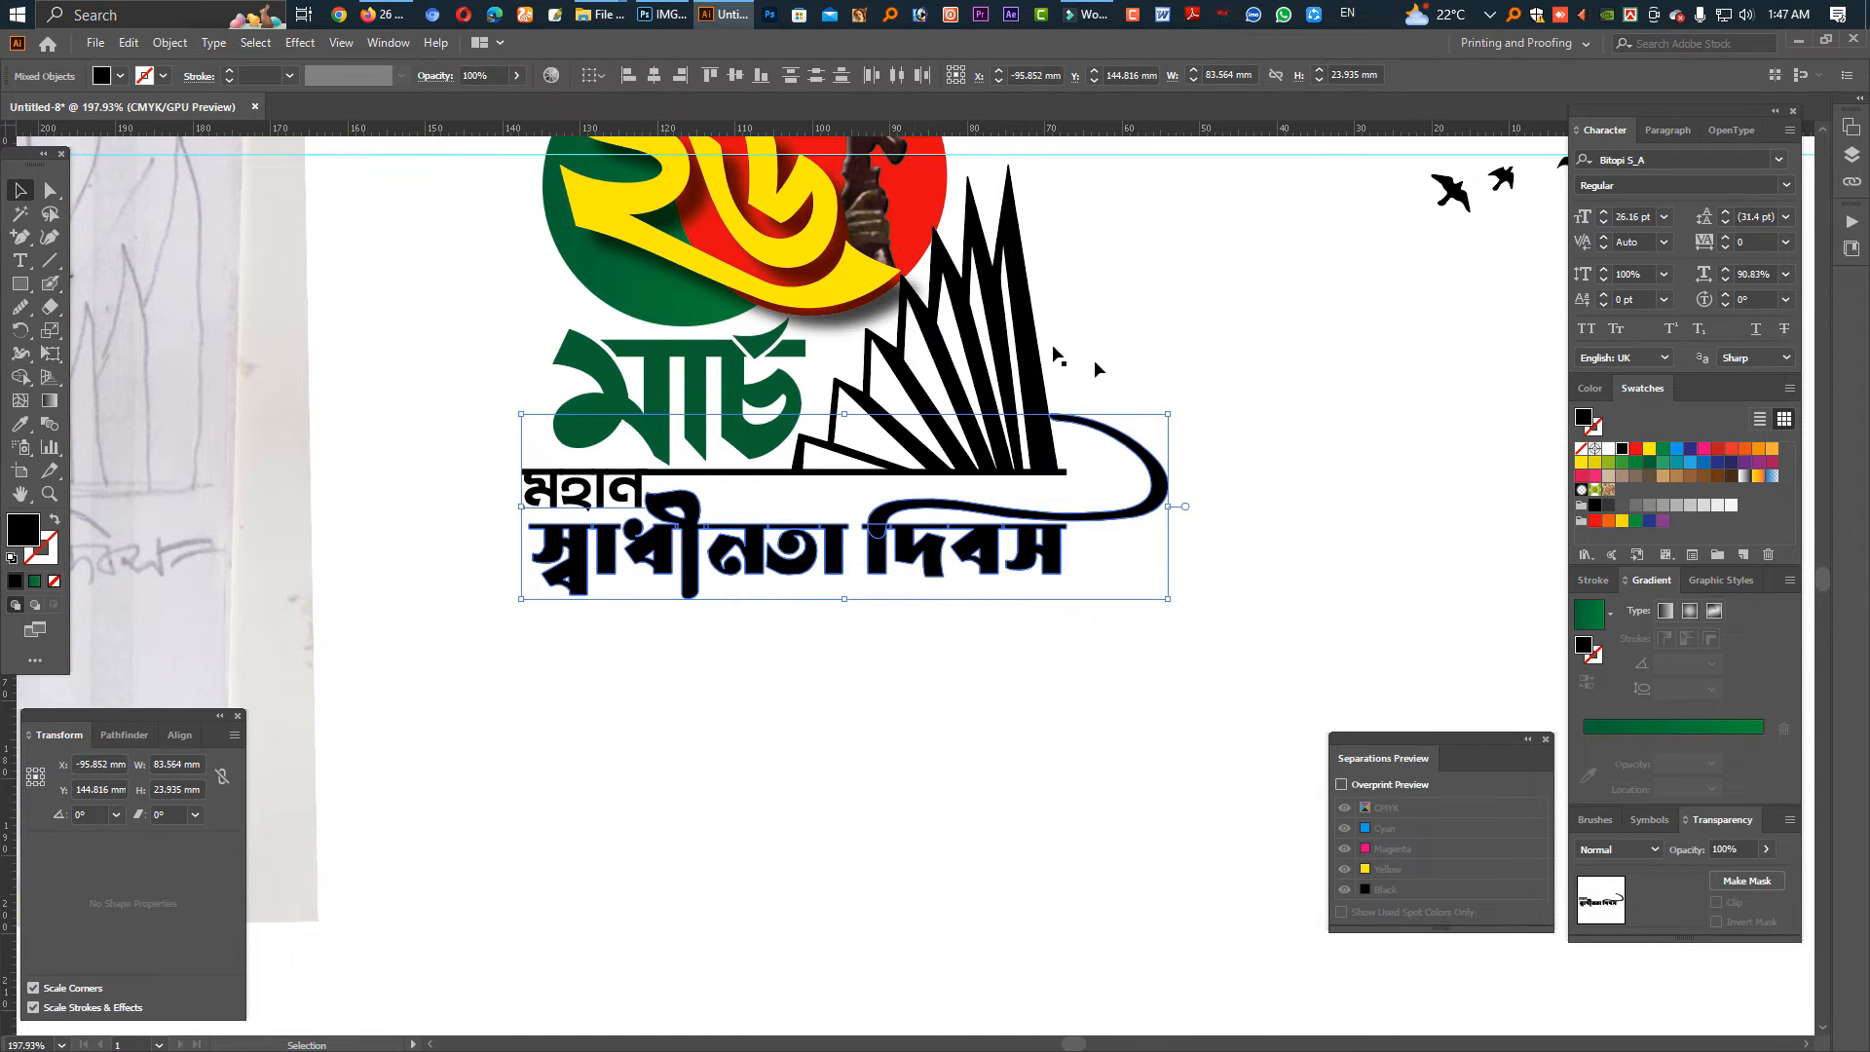
left_click(613, 504, "shift")
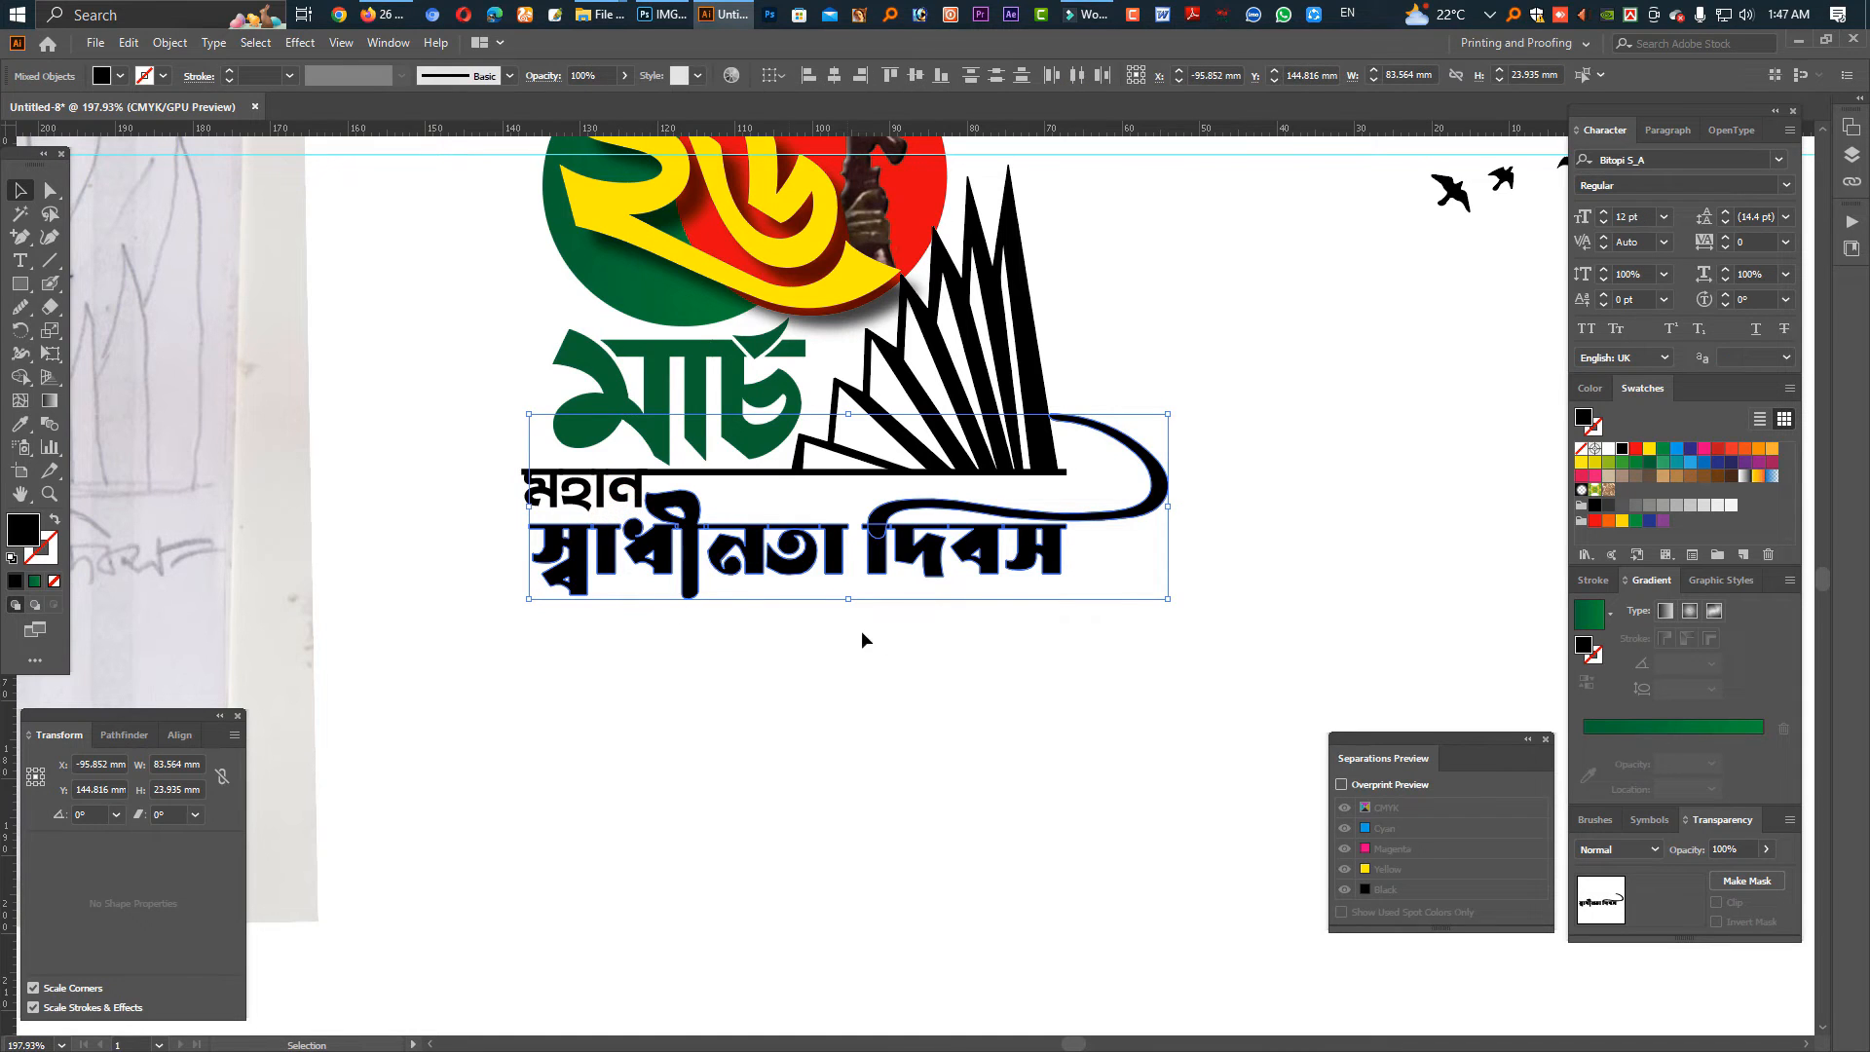
left_click(1635, 449)
Try to recolour দিবস and its swash green, and undo that fill.
left_click_drag(845, 621, 511, 534)
left_click_drag(1203, 623, 947, 520)
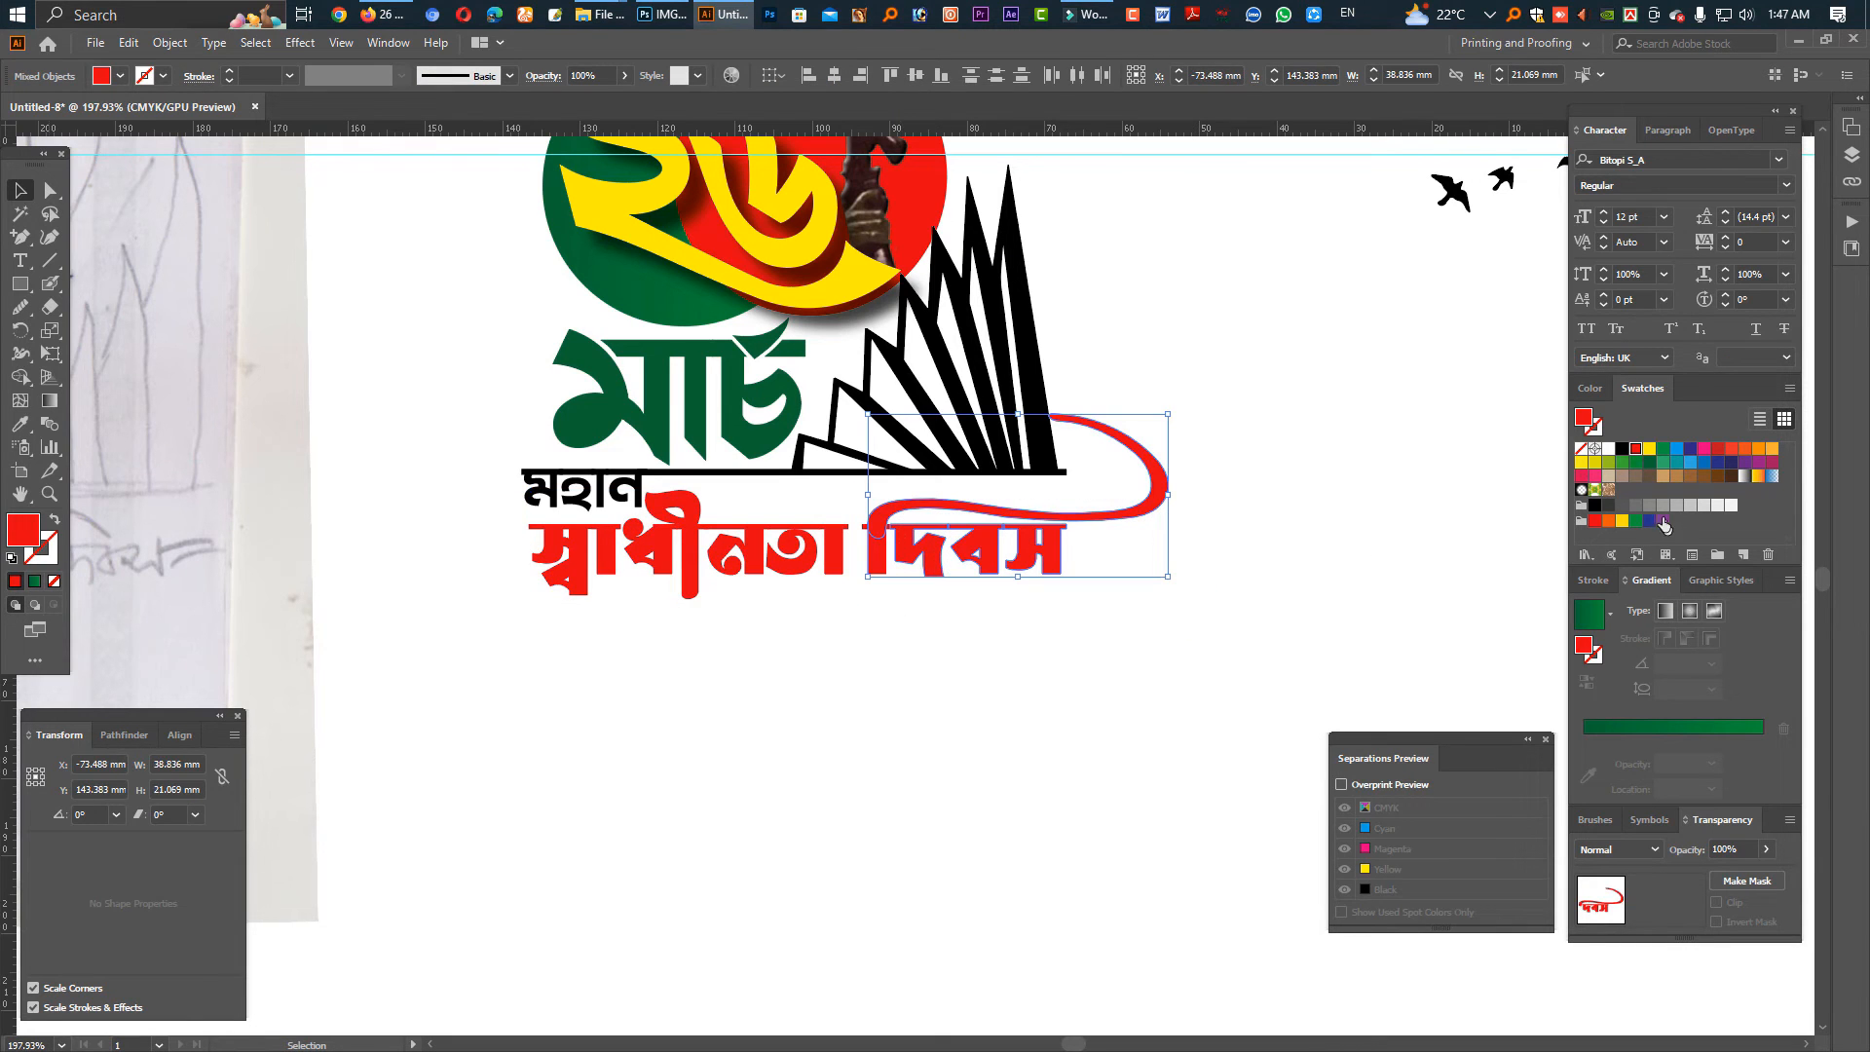
left_click(1637, 462)
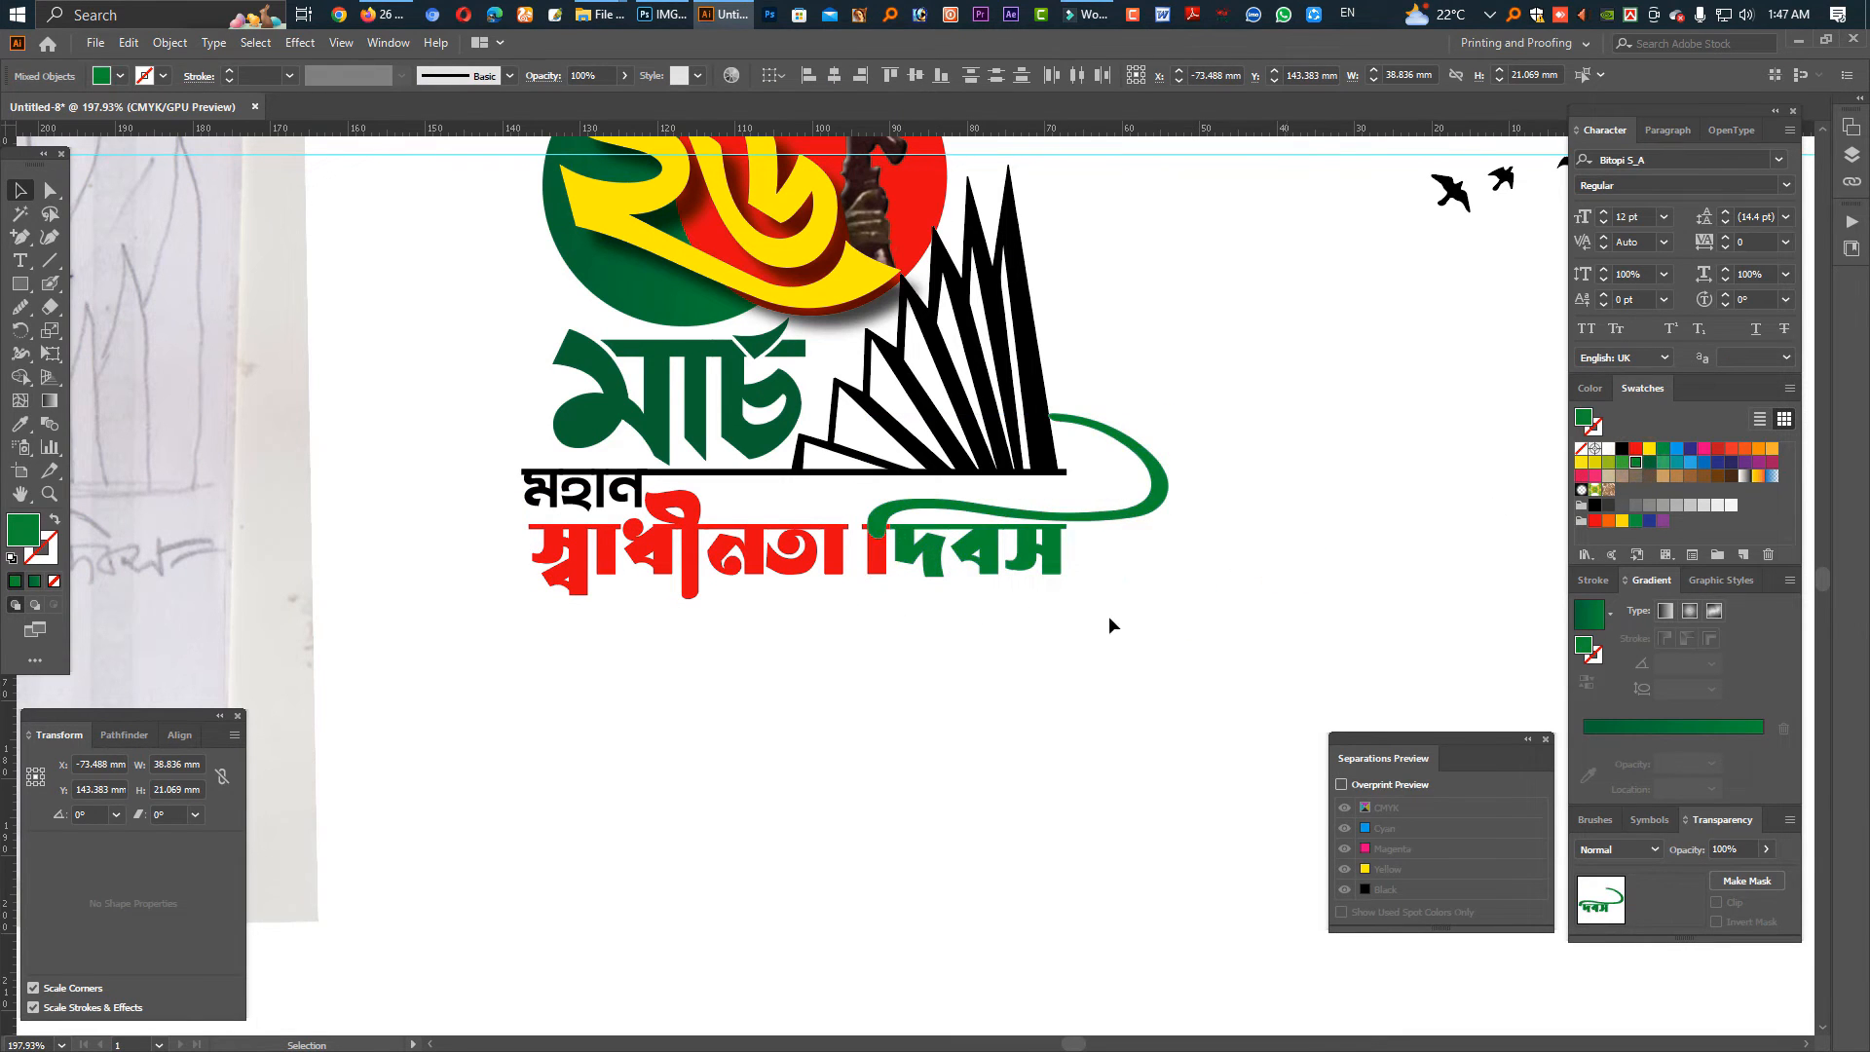
left_click(1259, 564)
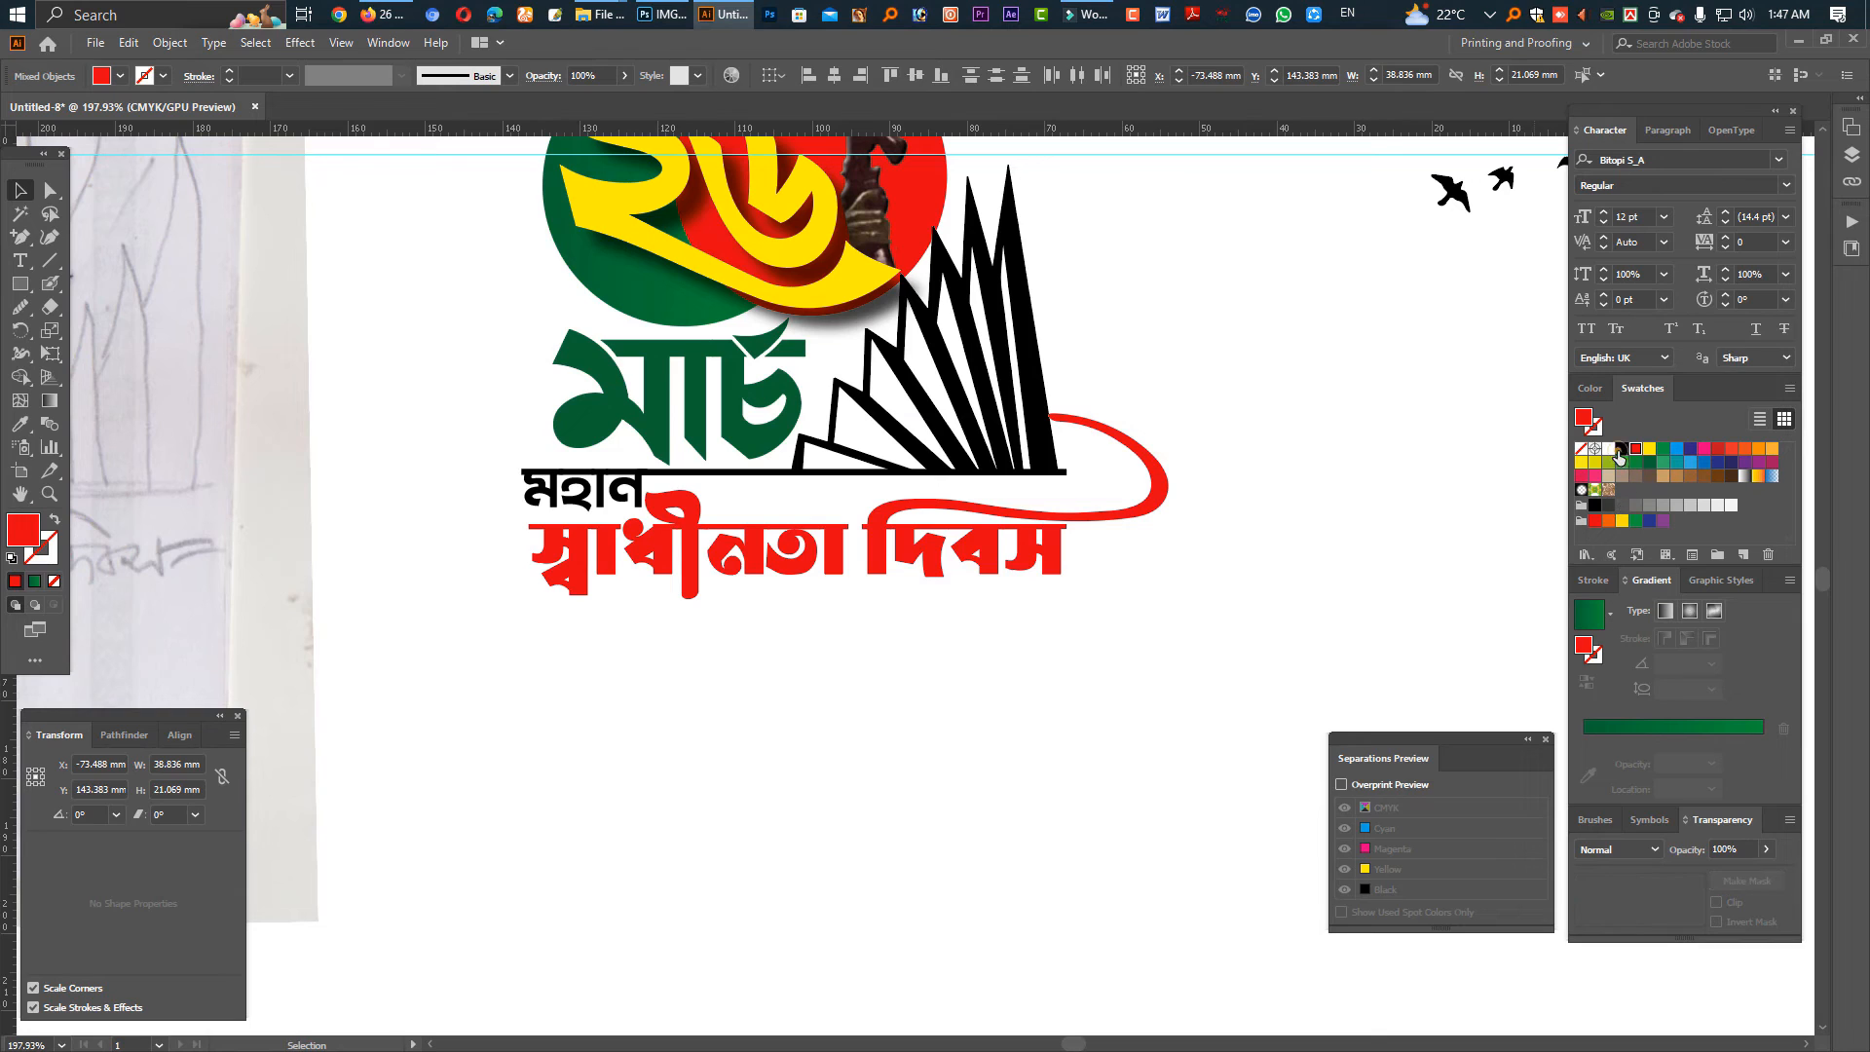
Fill the whole word দিবস, including its ি stem, and the attached swash with green.
left_click(957, 544)
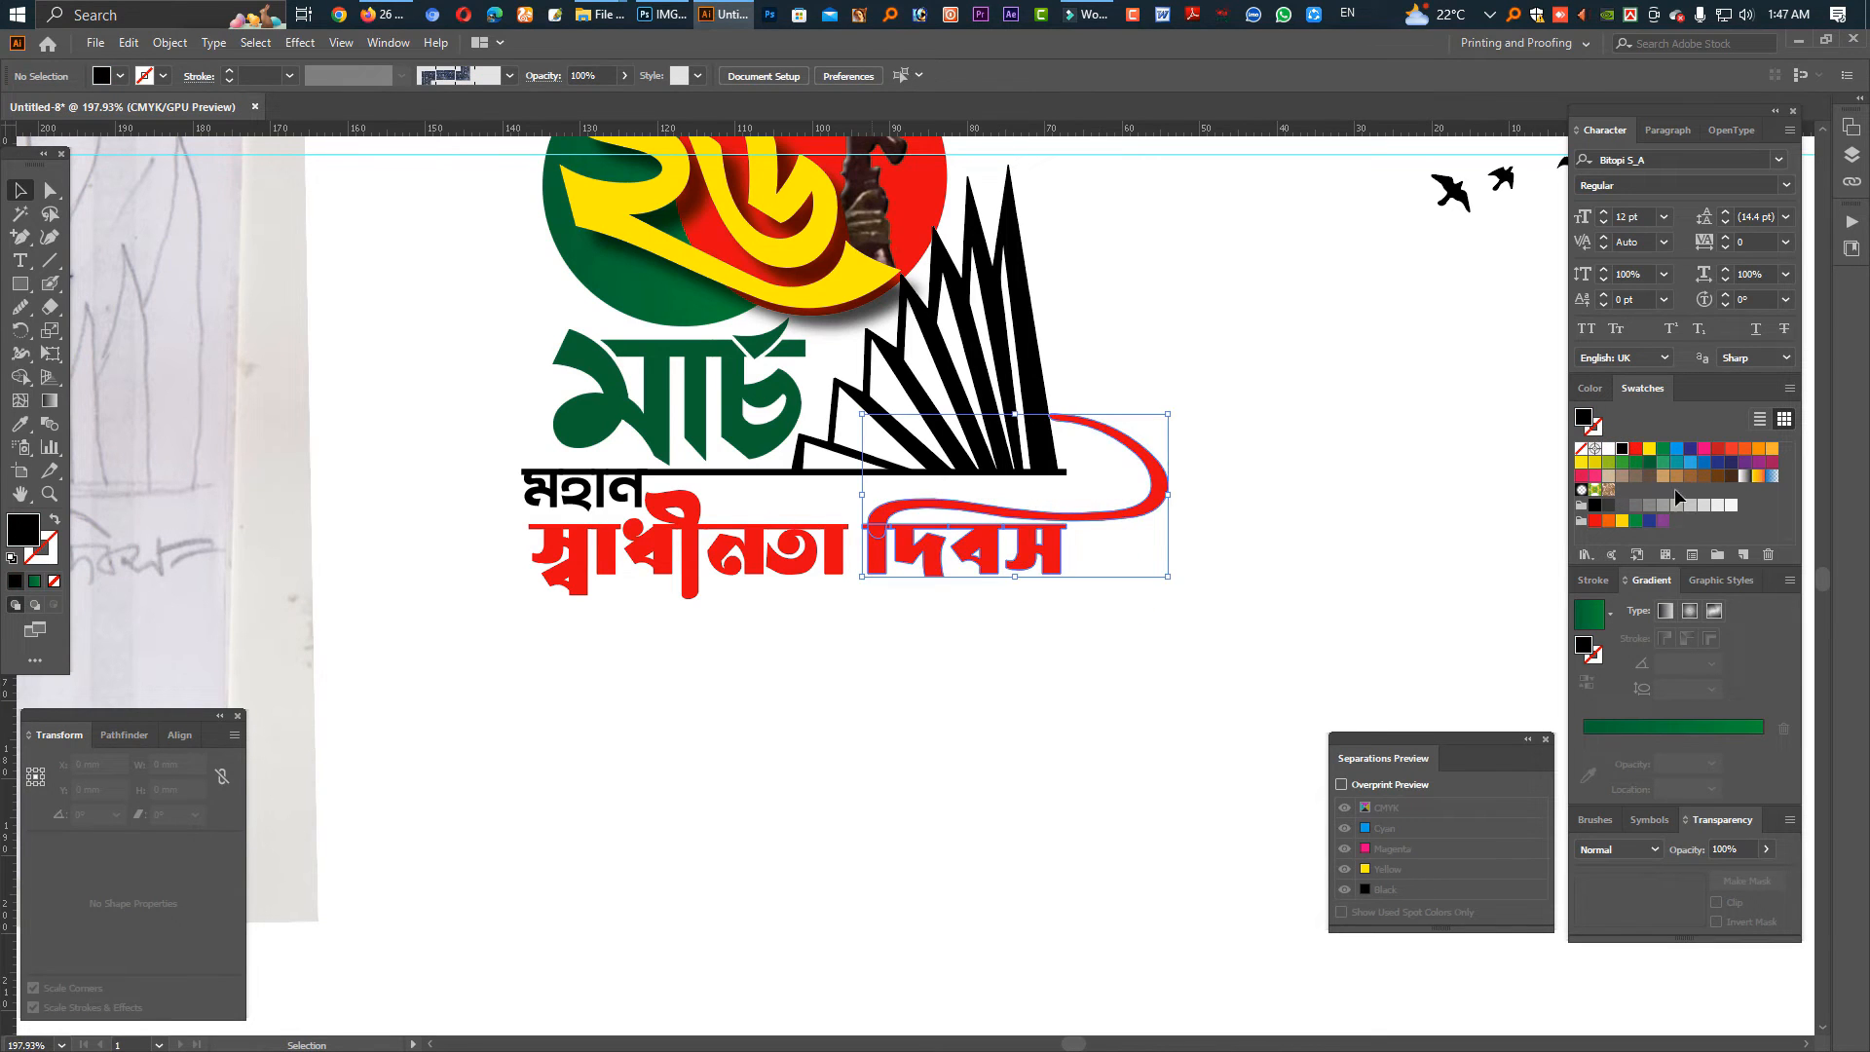
left_click(1664, 451)
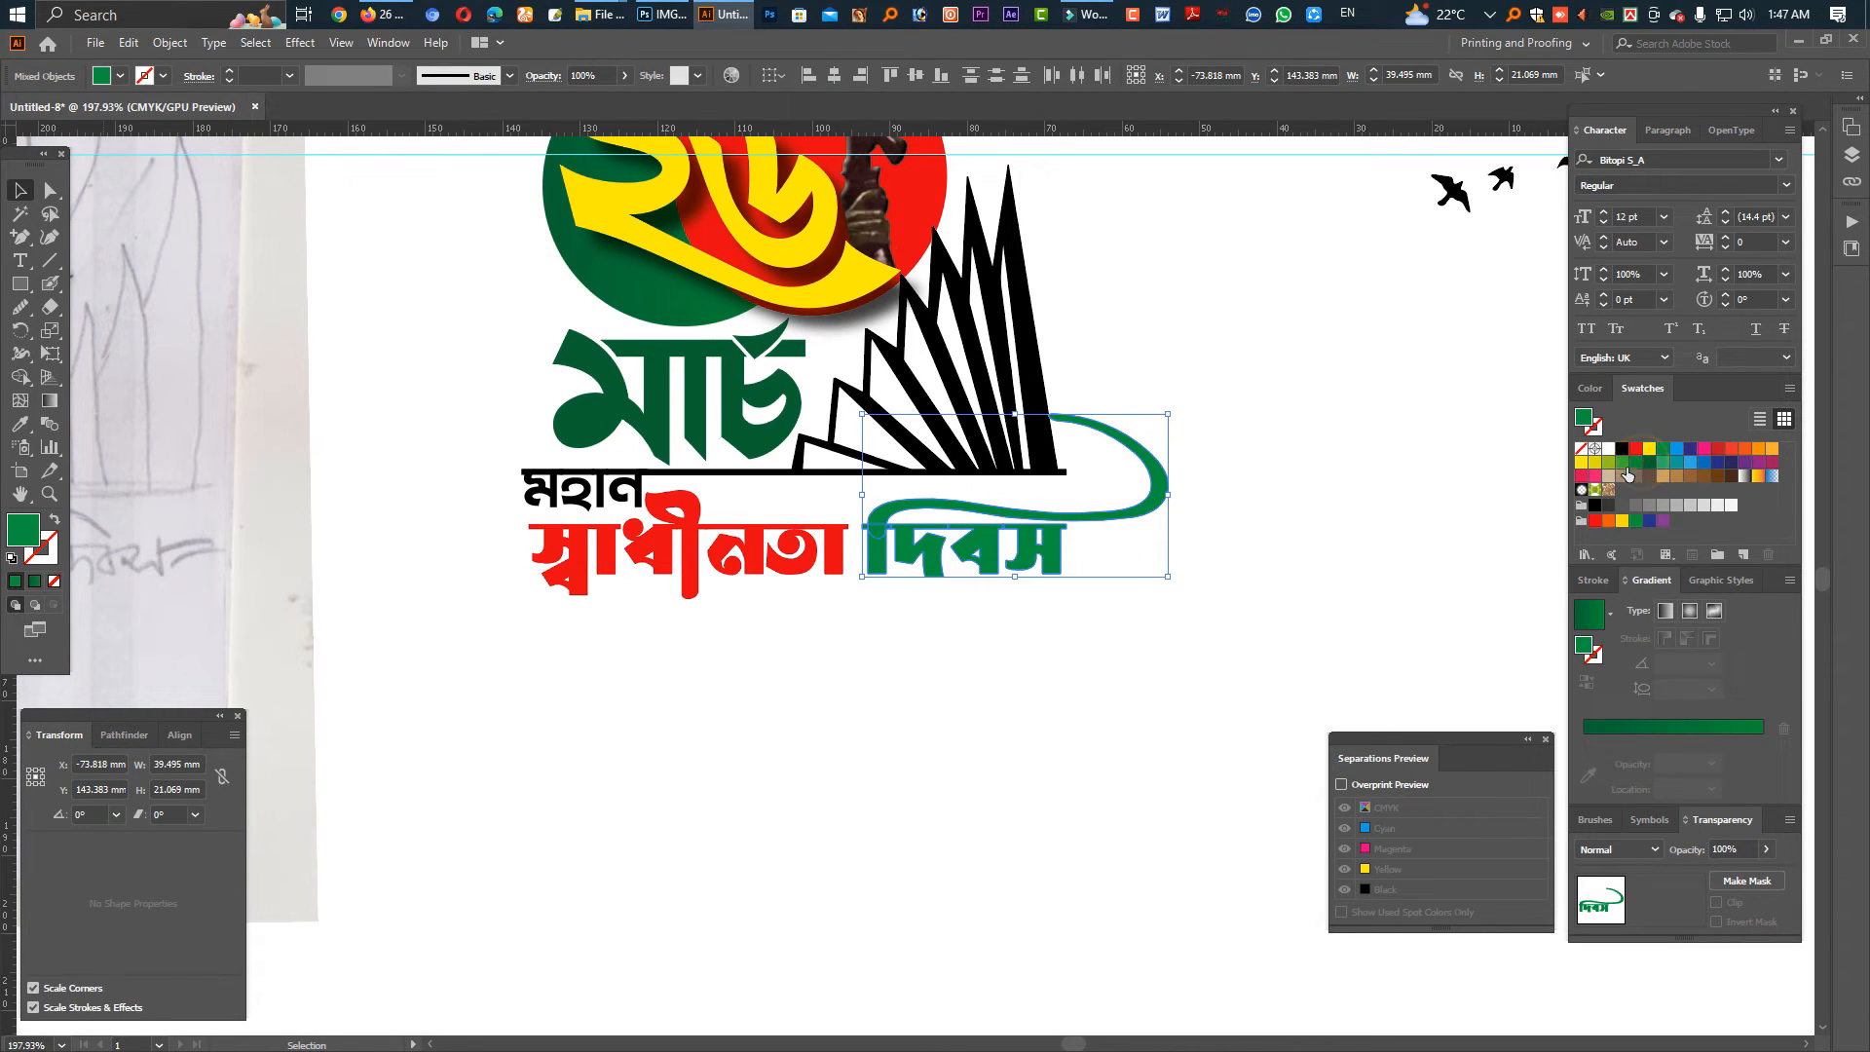
left_click(1623, 464)
left_click(1200, 604)
left_click_drag(1211, 594, 865, 494)
left_click(1636, 462)
left_click(1124, 618)
left_click_drag(1210, 619, 1033, 618)
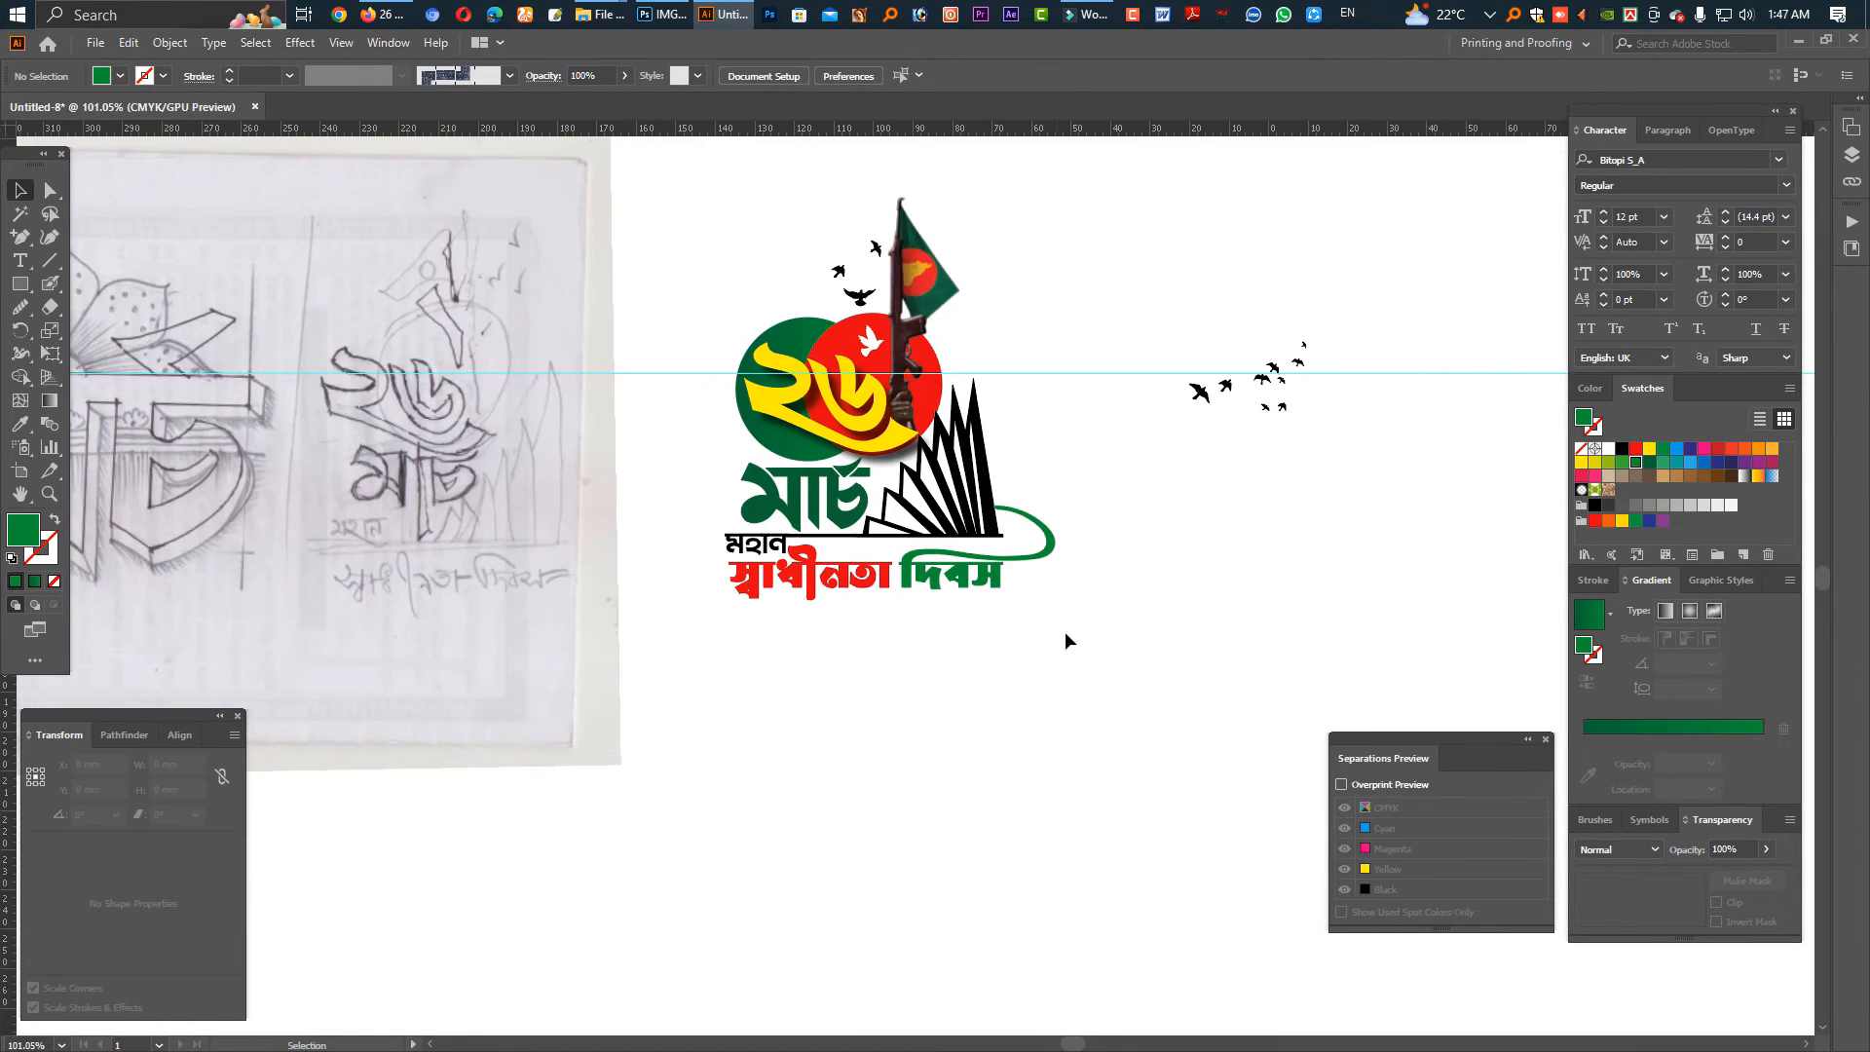
left_click(1072, 648)
Delete the green মার্চ lettering from the composition.
left_click_drag(510, 659, 672, 697)
left_click(631, 700)
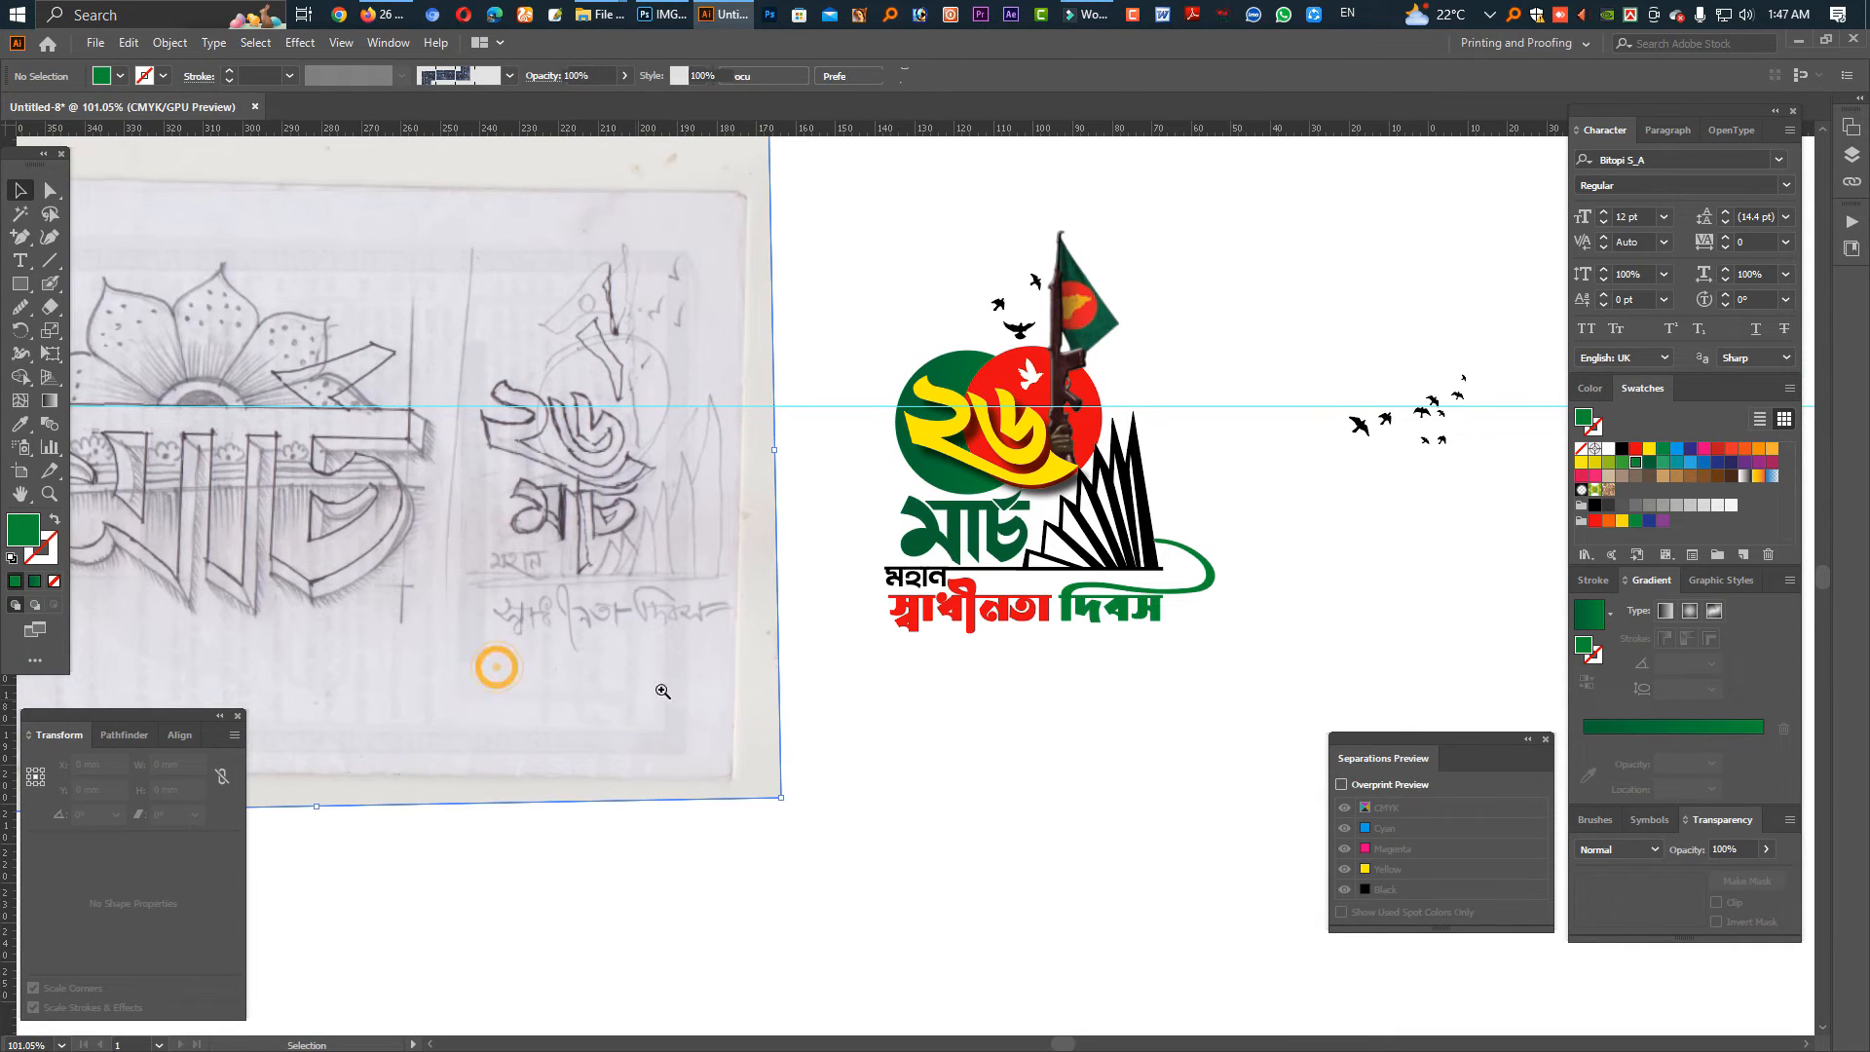
left_click_drag(441, 615, 561, 615)
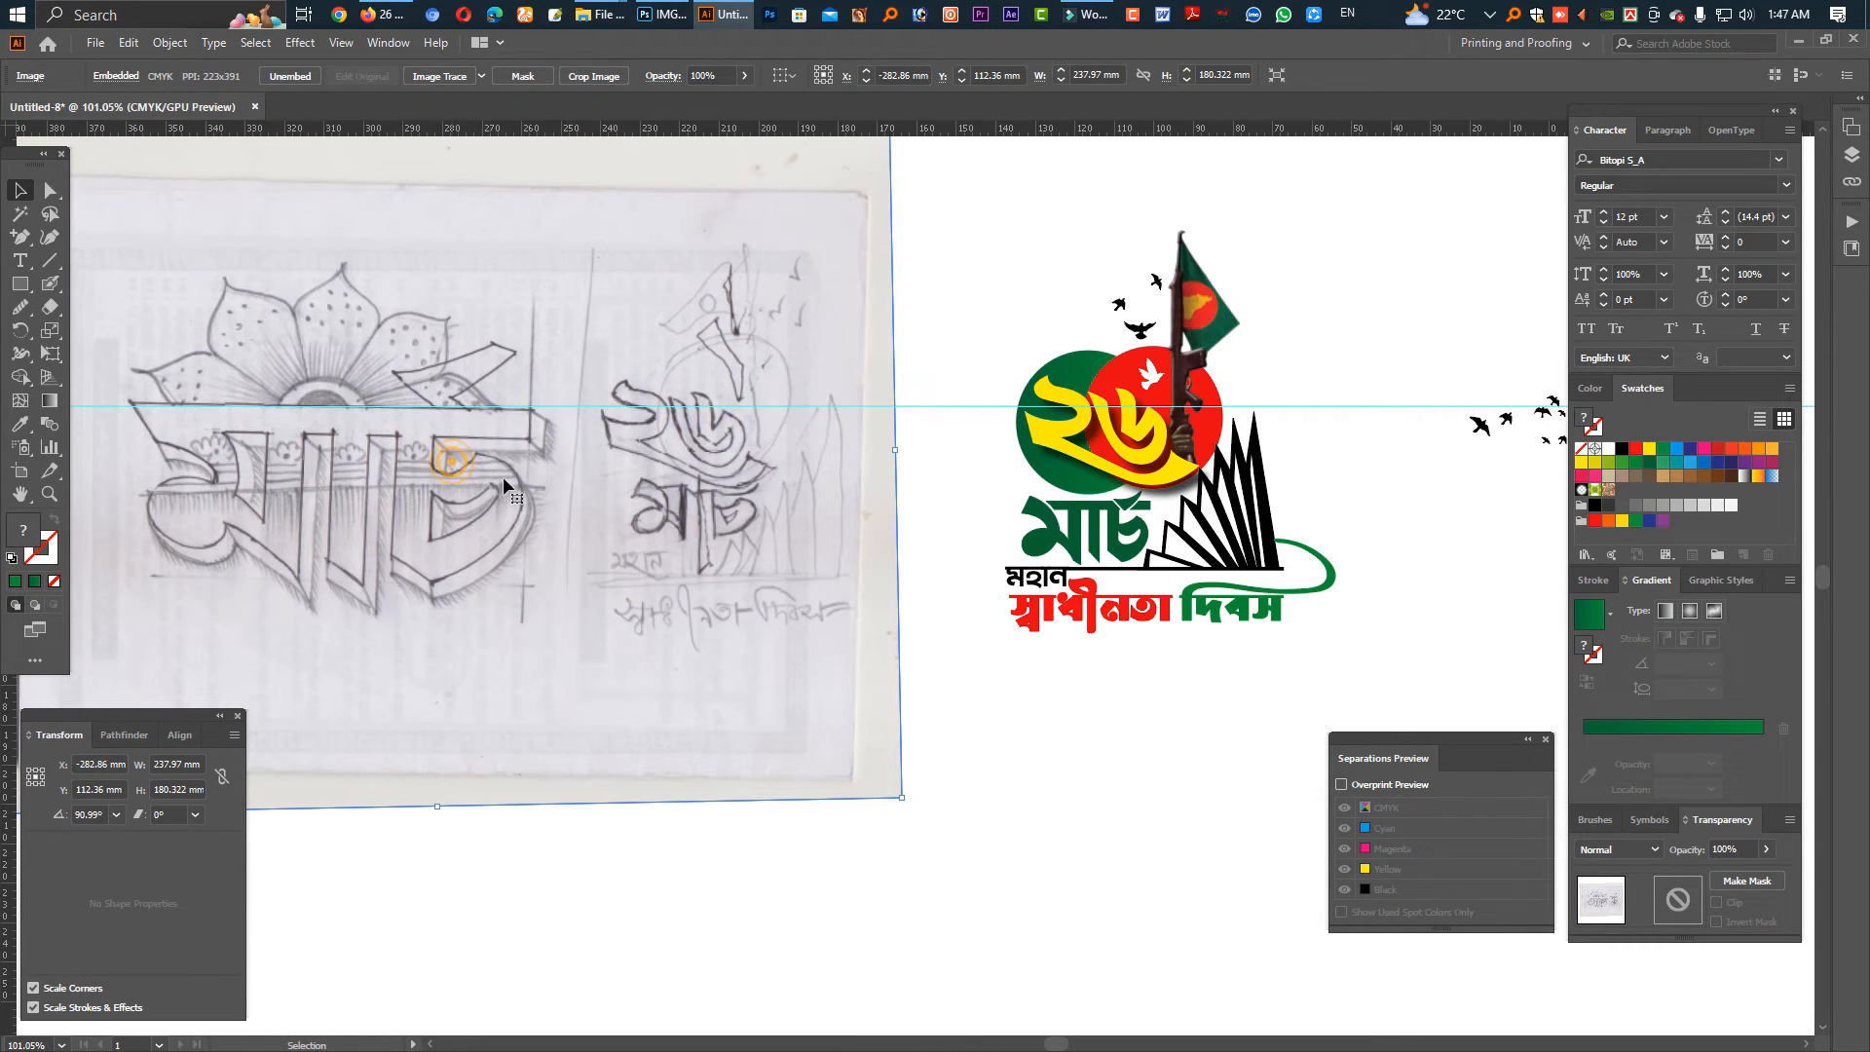
left_click(1028, 521)
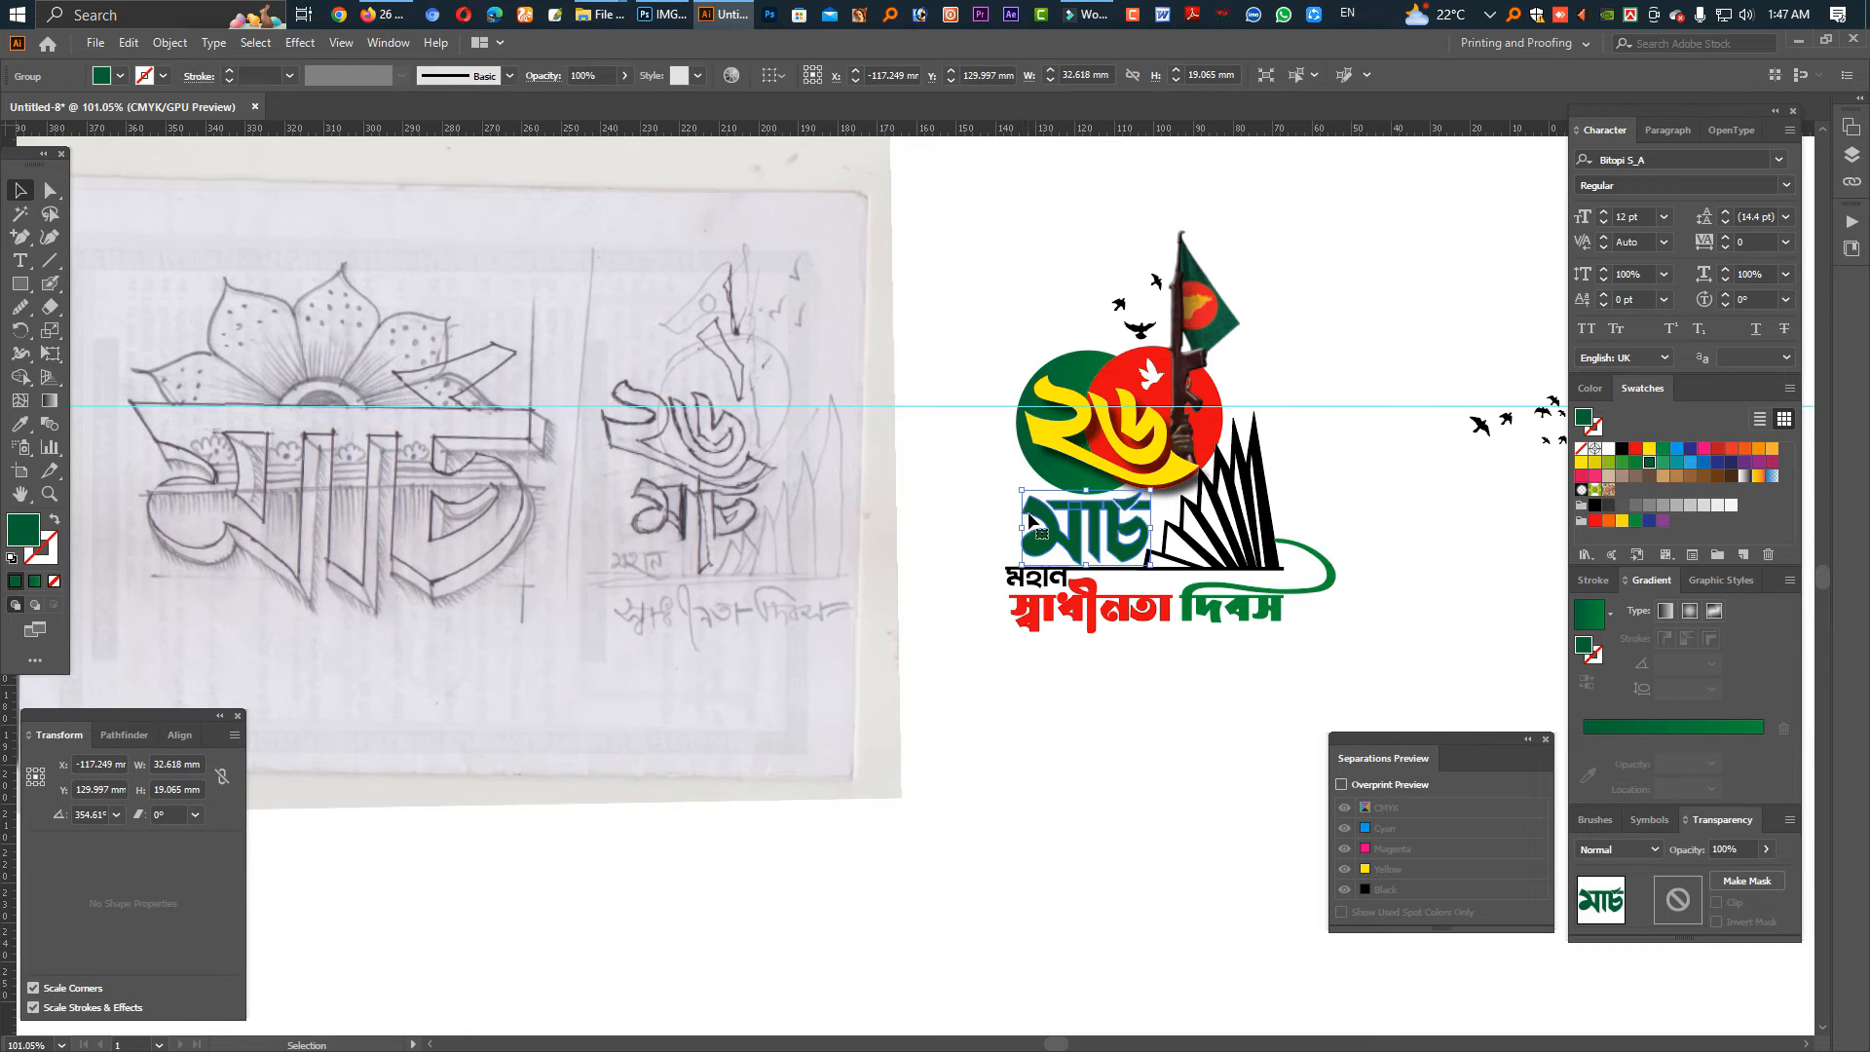
key("Delete")
Try to start a Pen tool outline of the large মার্চ sketch at its headline's left corner, and delete the starting point.
left_click_drag(539, 546, 732, 546)
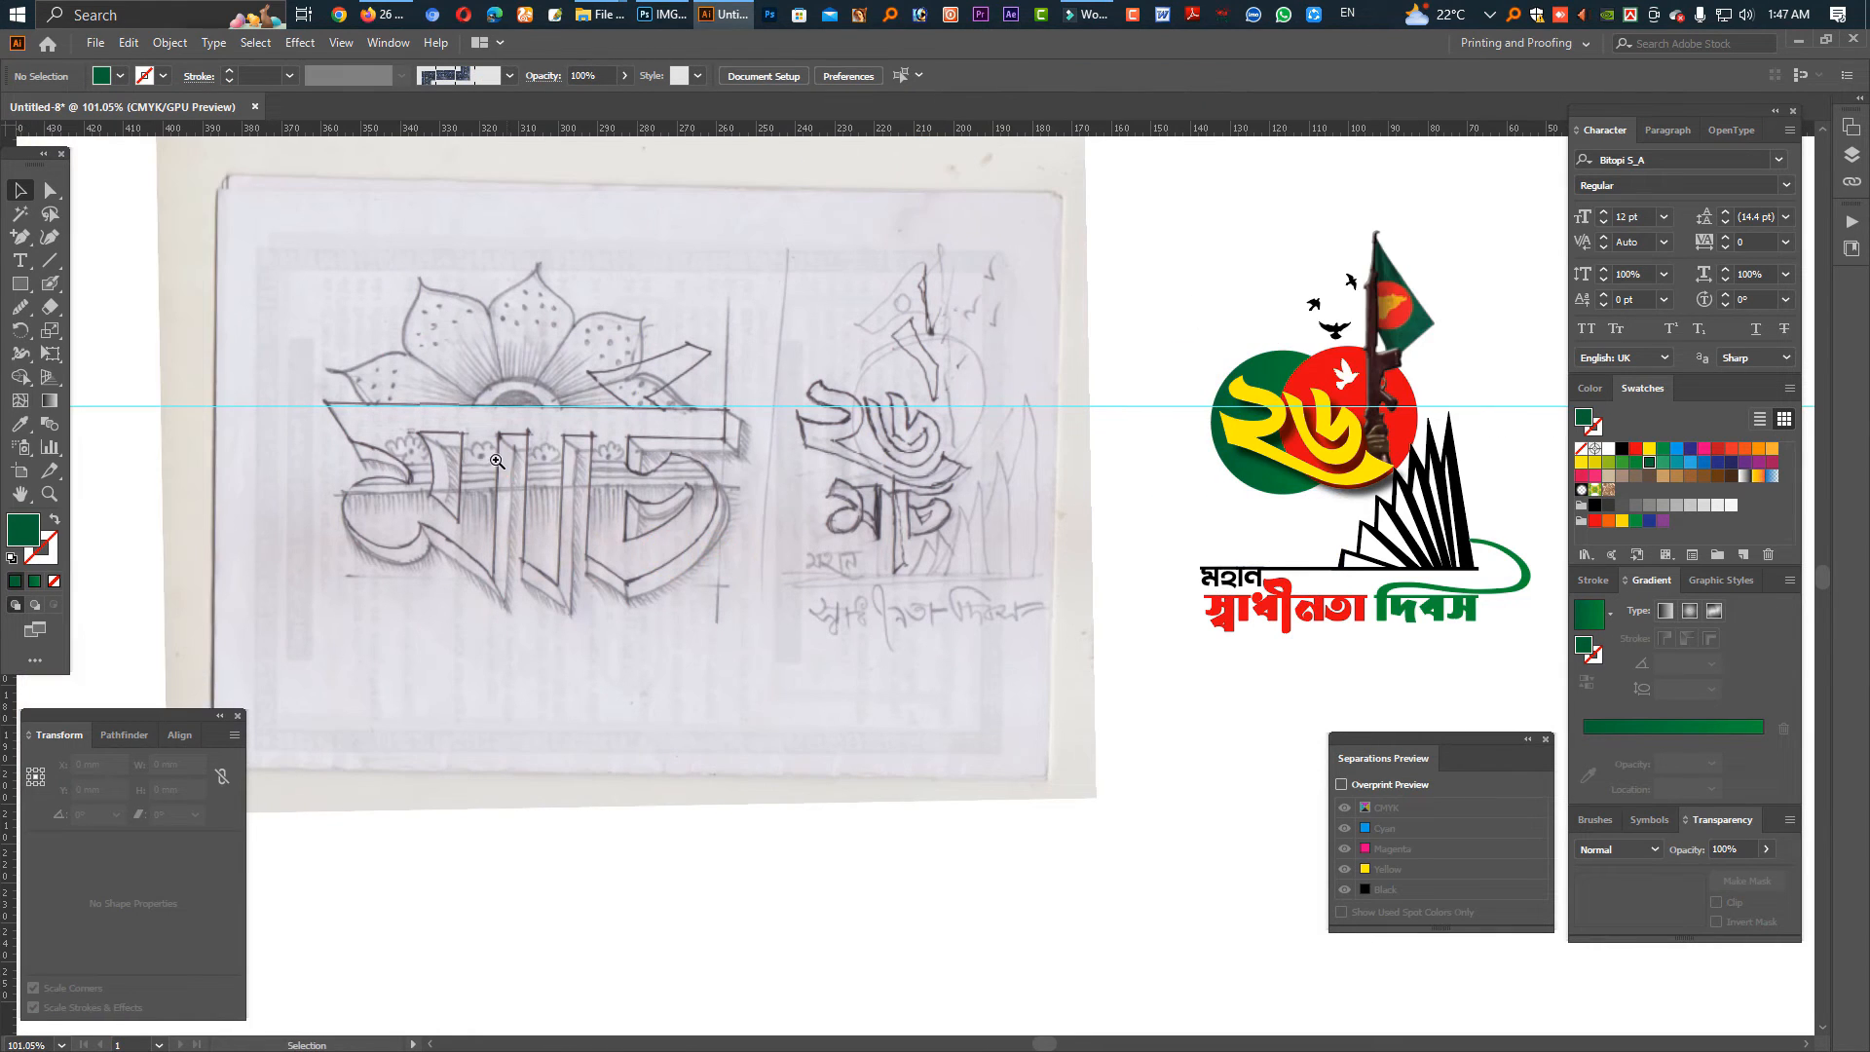
left_click_drag(497, 461, 546, 548)
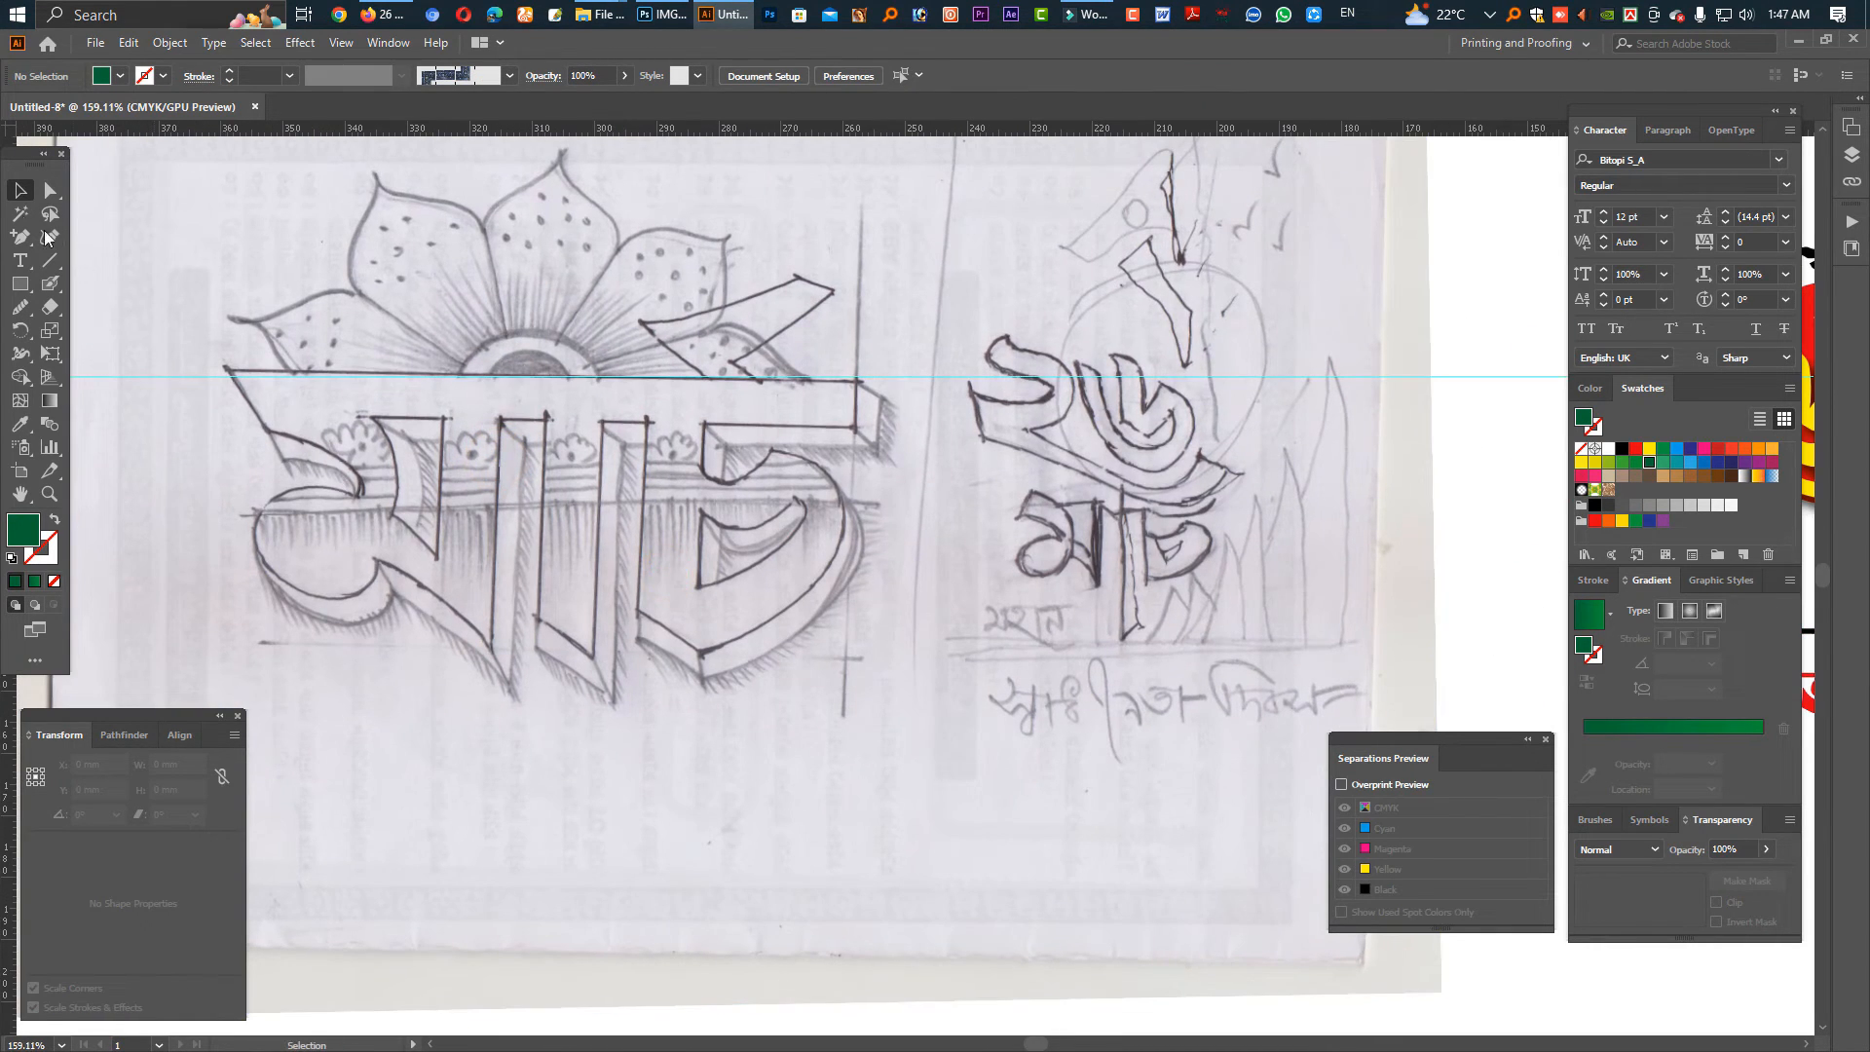
left_click_drag(22, 238, 117, 239)
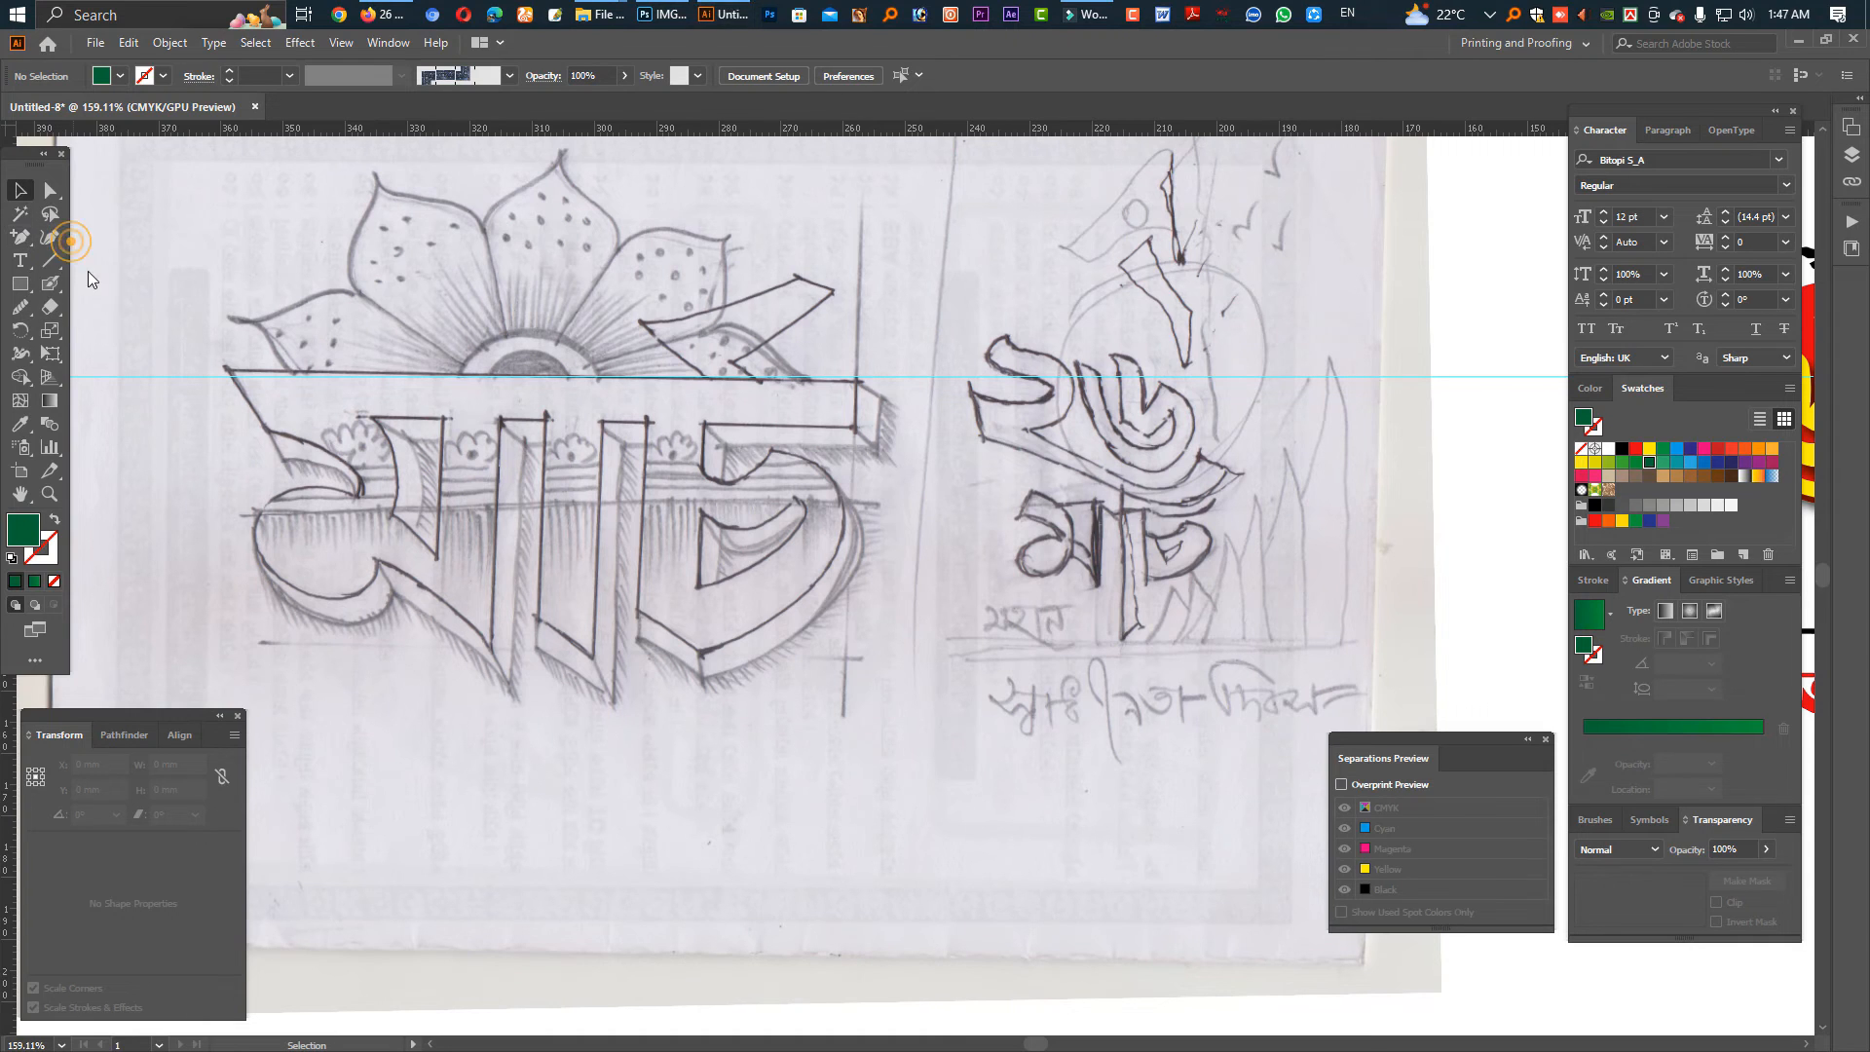
left_click(229, 371)
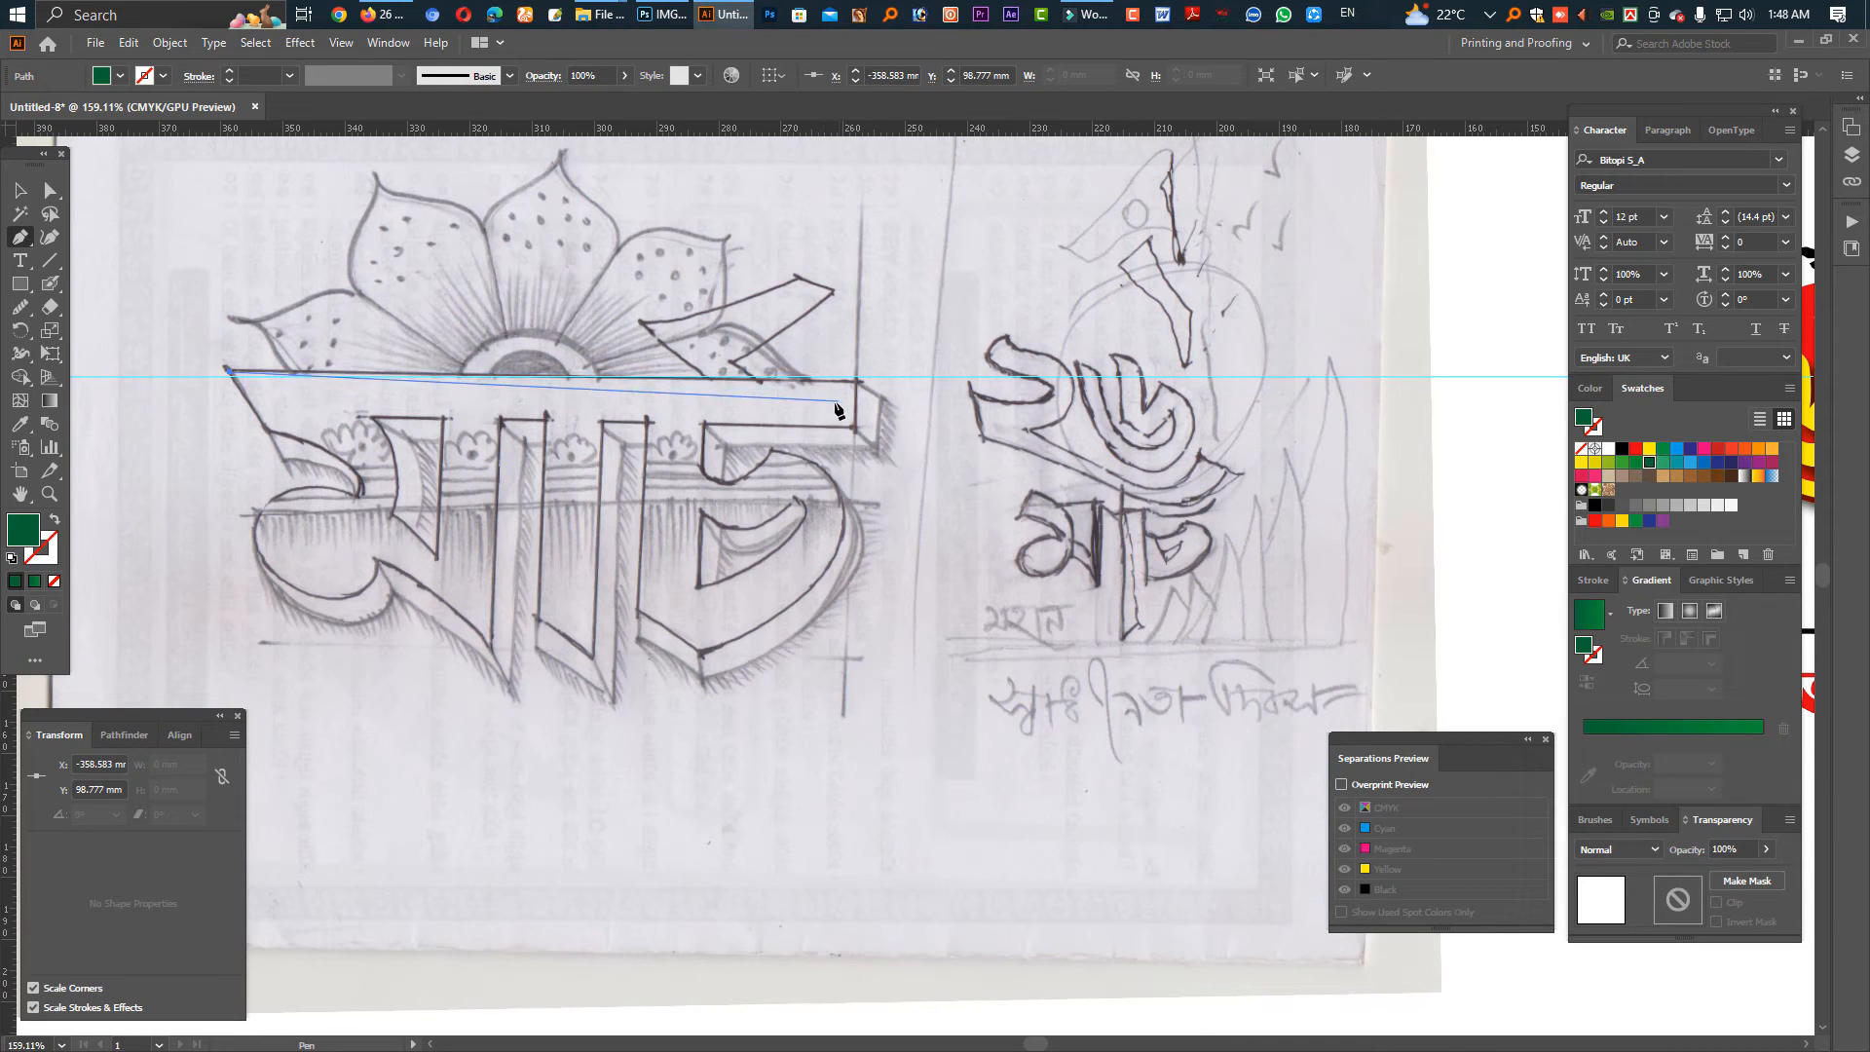
key("Delete")
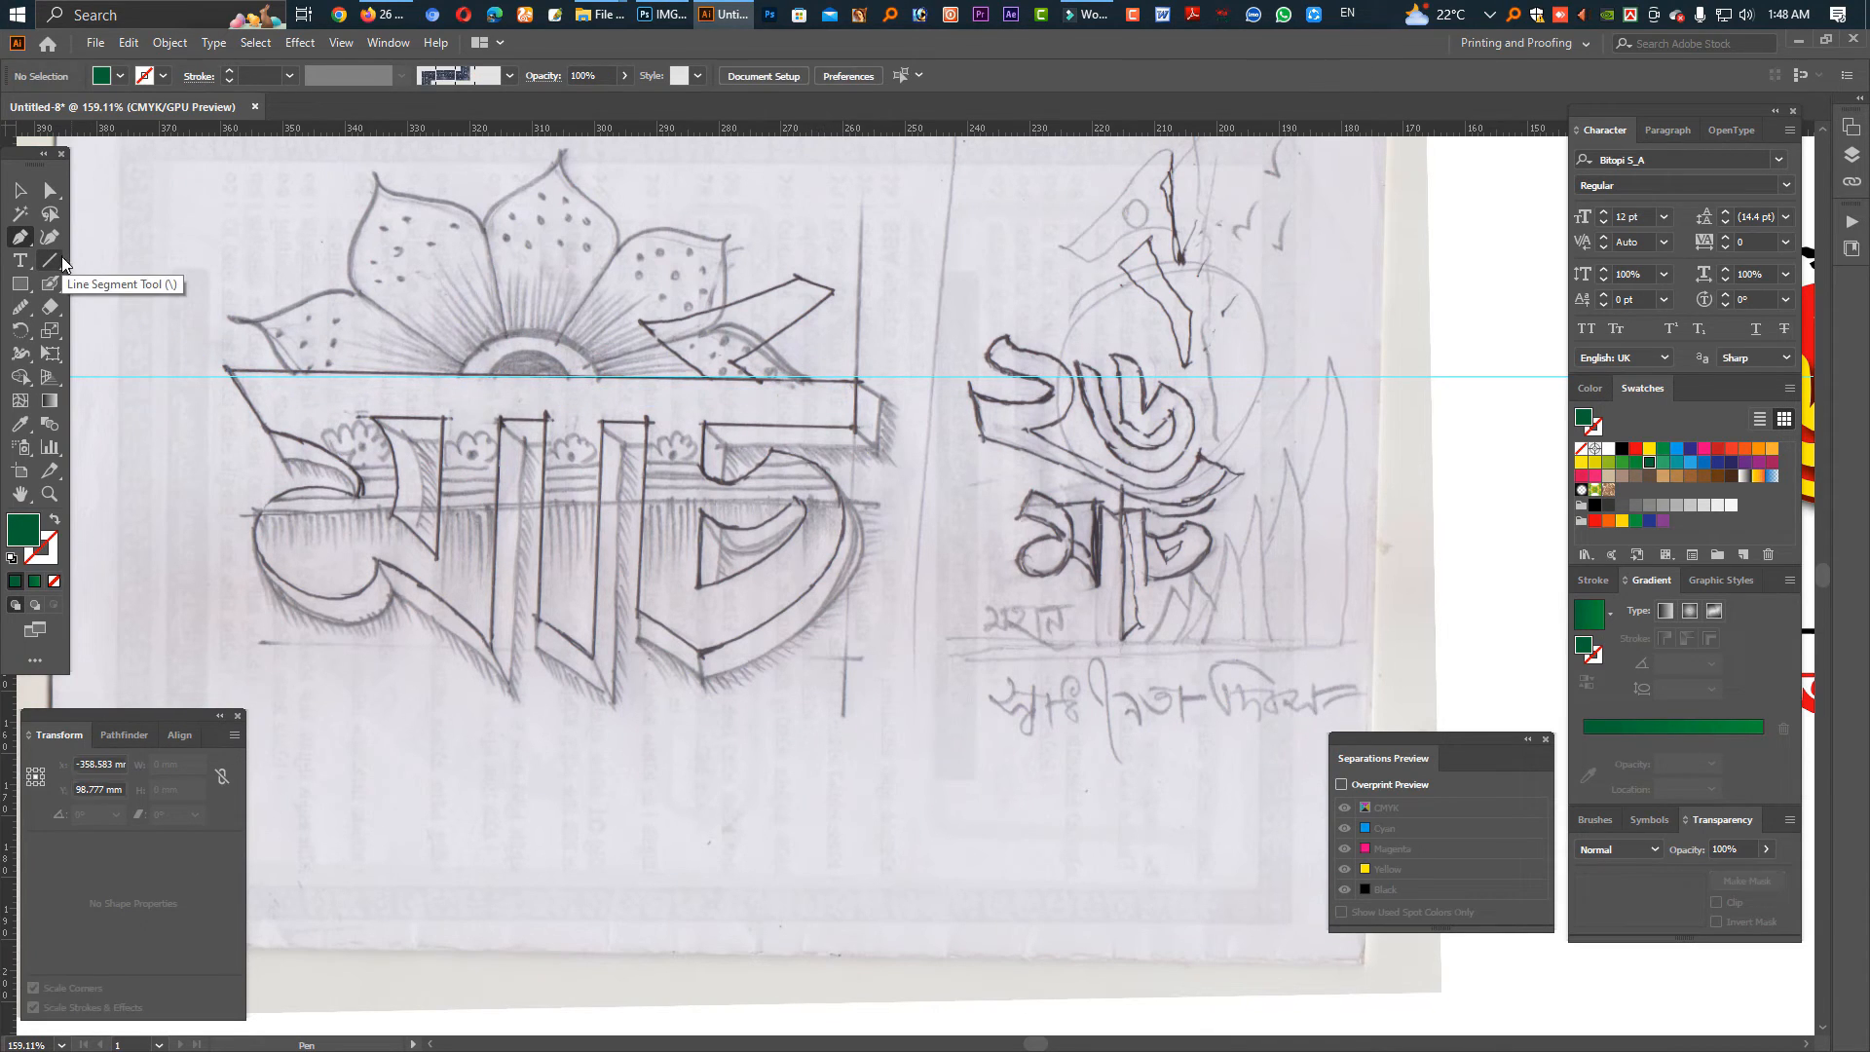
left_click(24, 191)
scroll(620, 480, "down", 1)
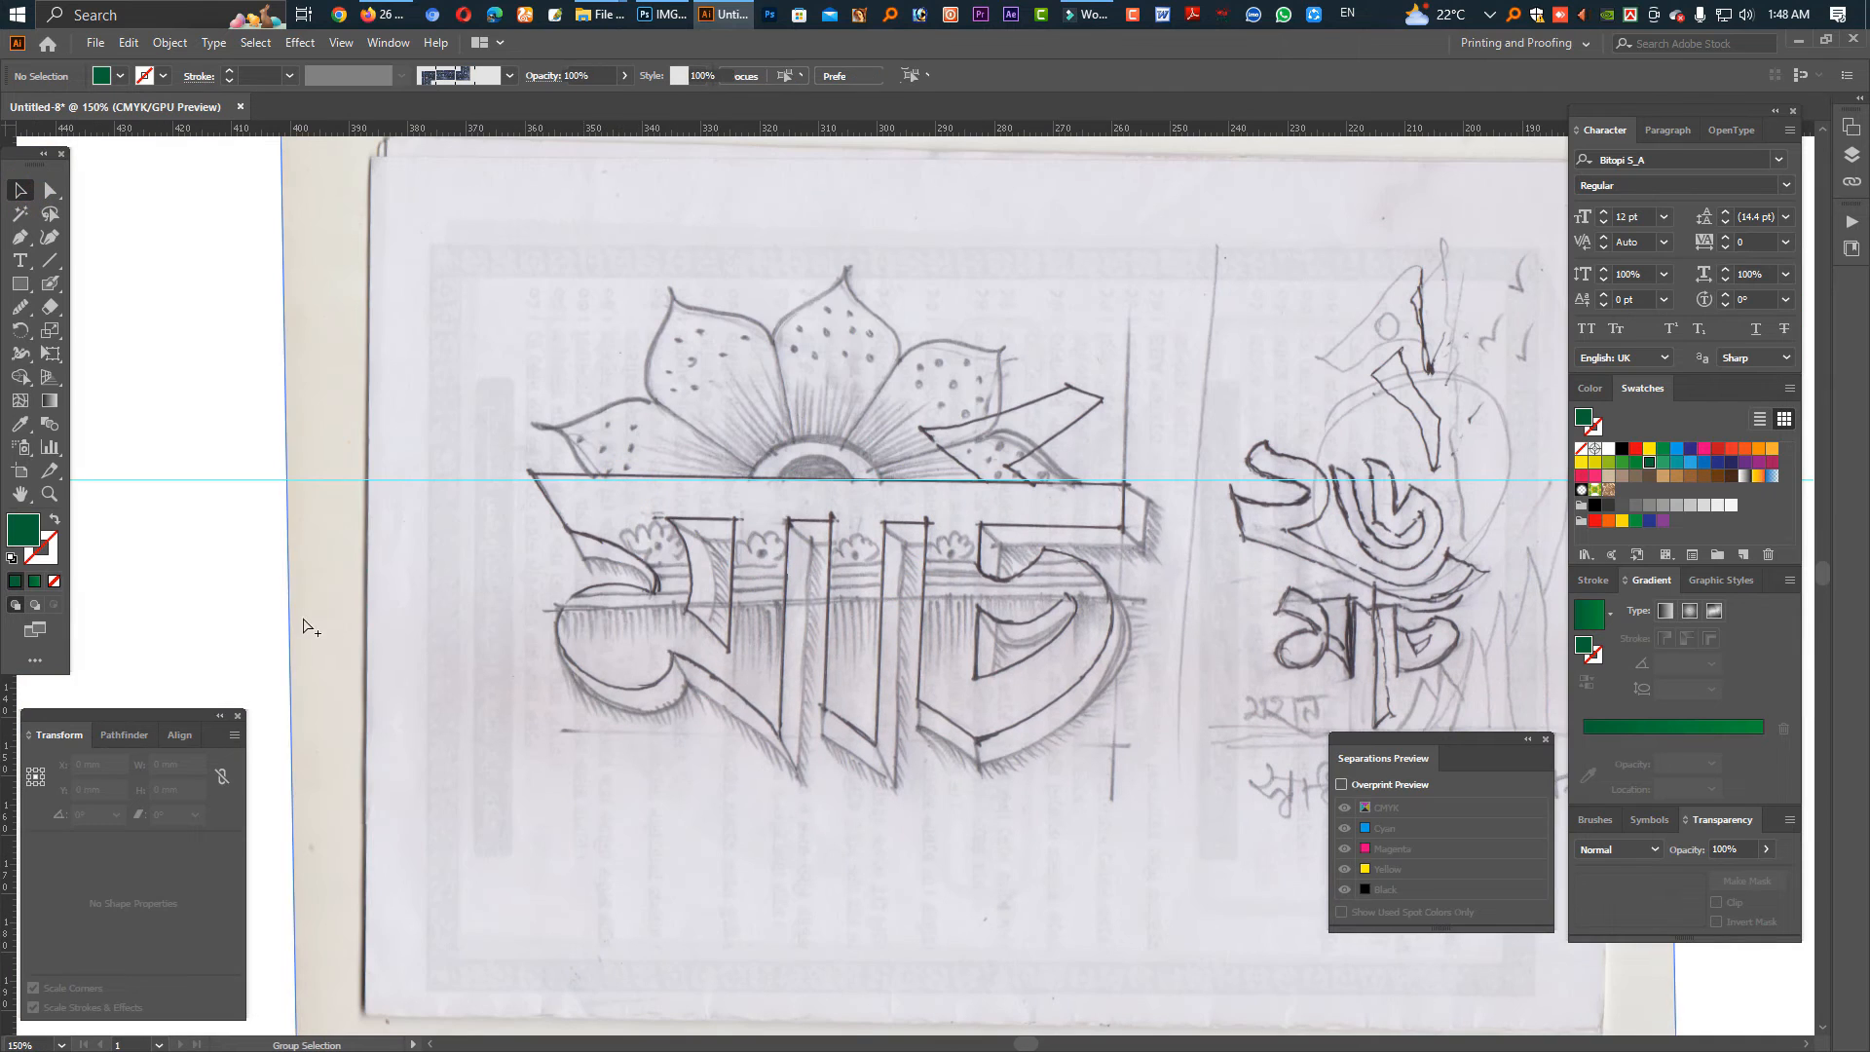
Rotate the scanned sketch image slightly so the large মার্চ headline lies along the horizontal guide.
left_click_drag(297, 613, 231, 573)
key("ctrl+z")
left_click(21, 330)
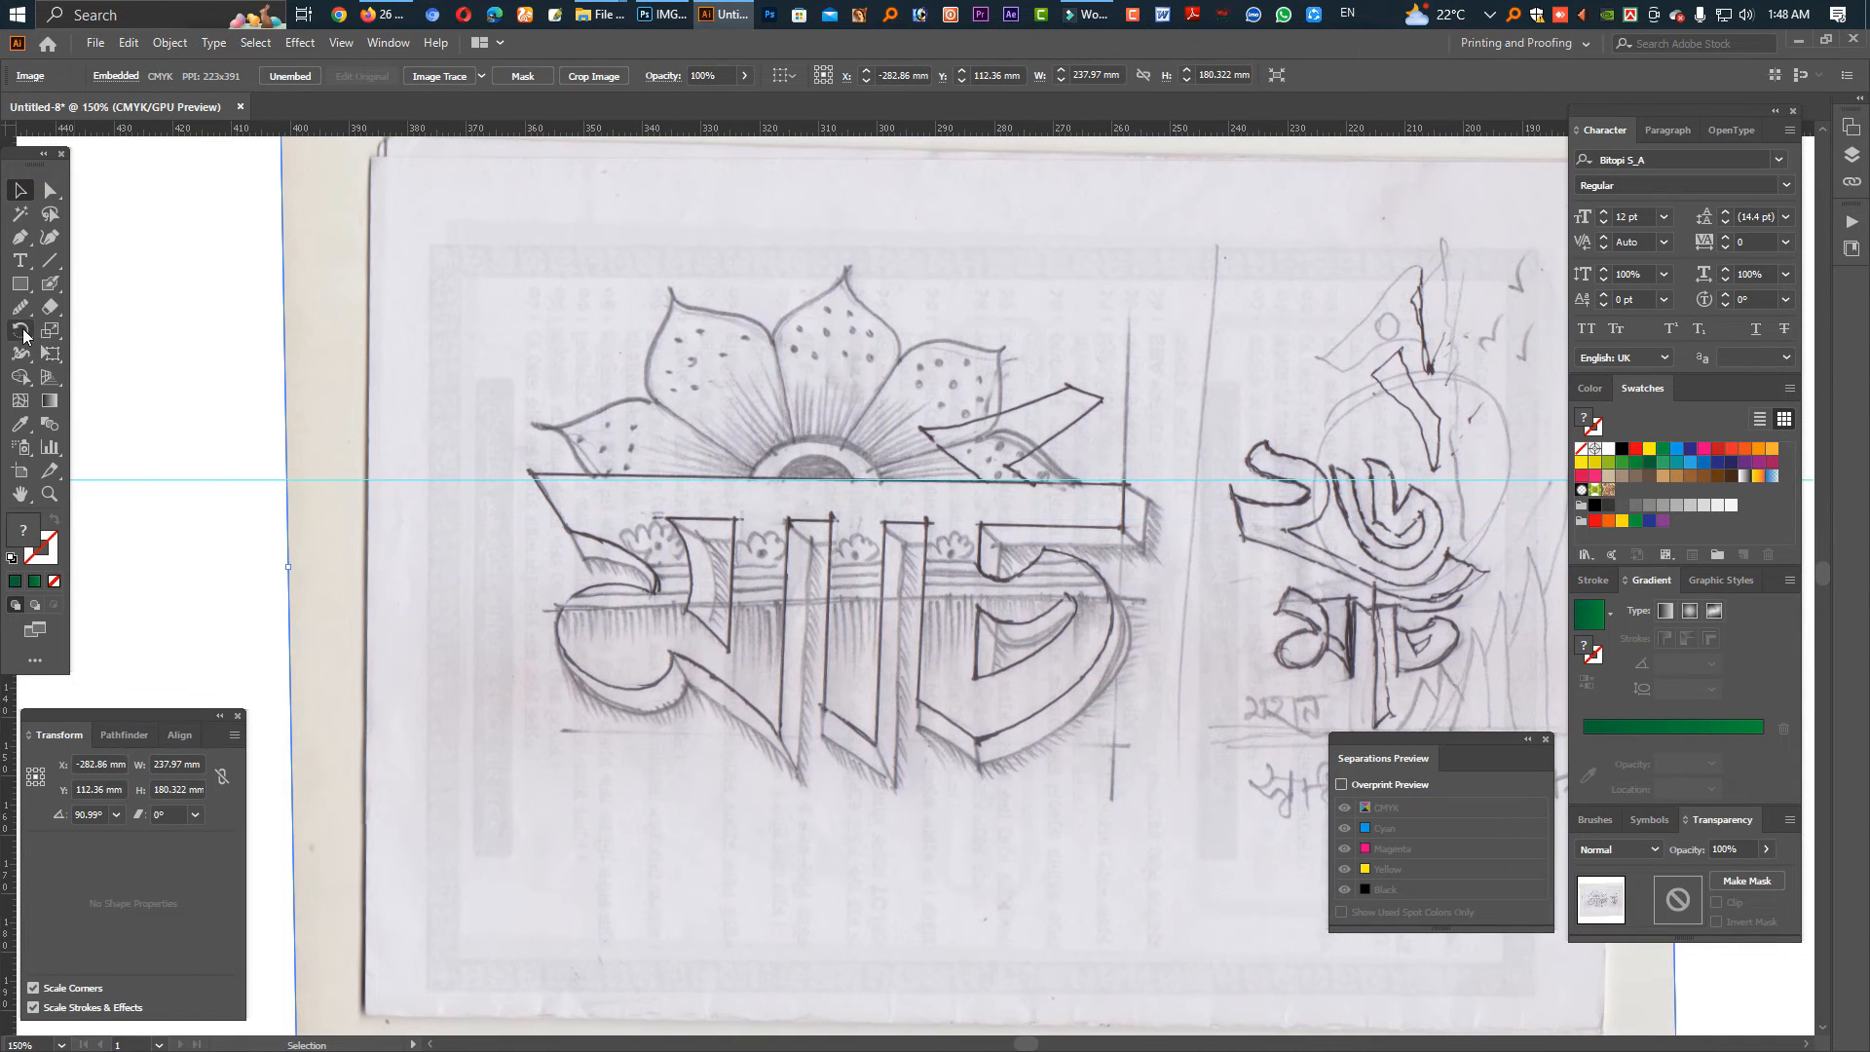
left_click(21, 192)
left_click_drag(283, 566, 283, 576)
key("ctrl+shift+a")
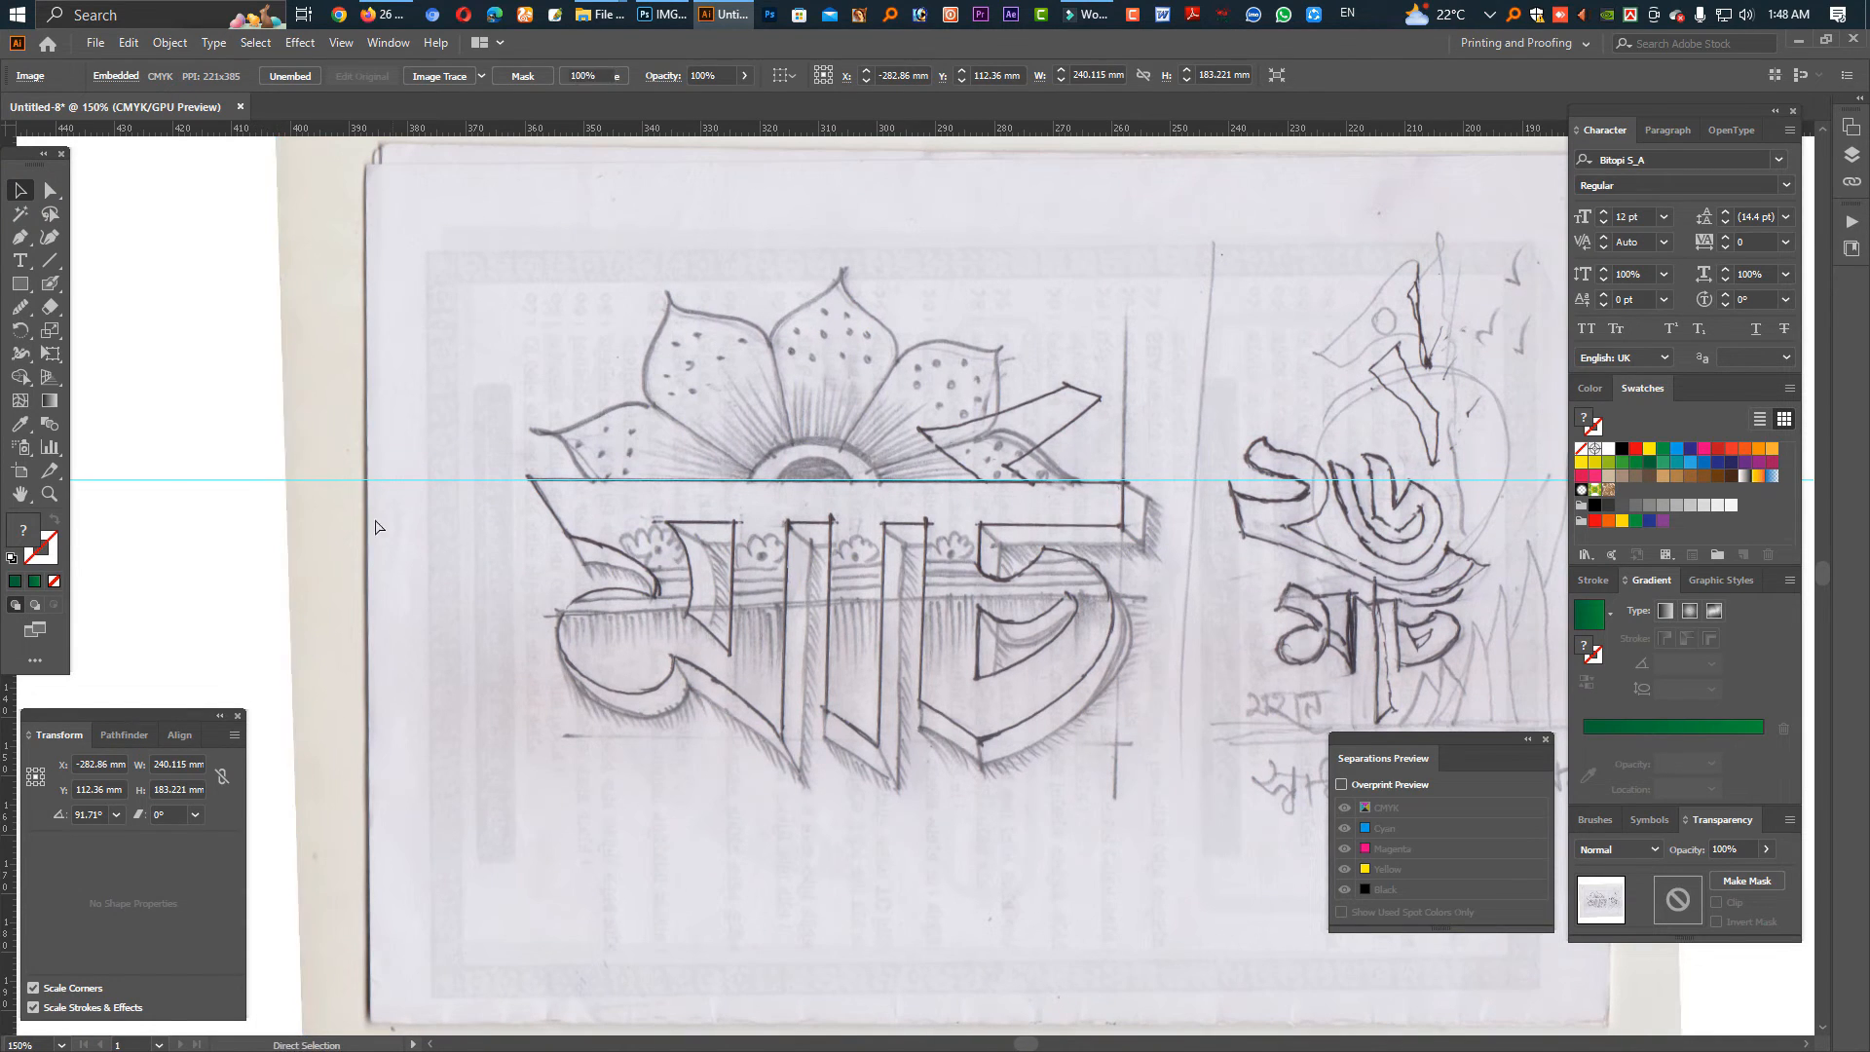
Trace the outer outline of the large মার্চ sketch with the Pen tool from the headline's left corner, using a green stroke and no fill.
key("p")
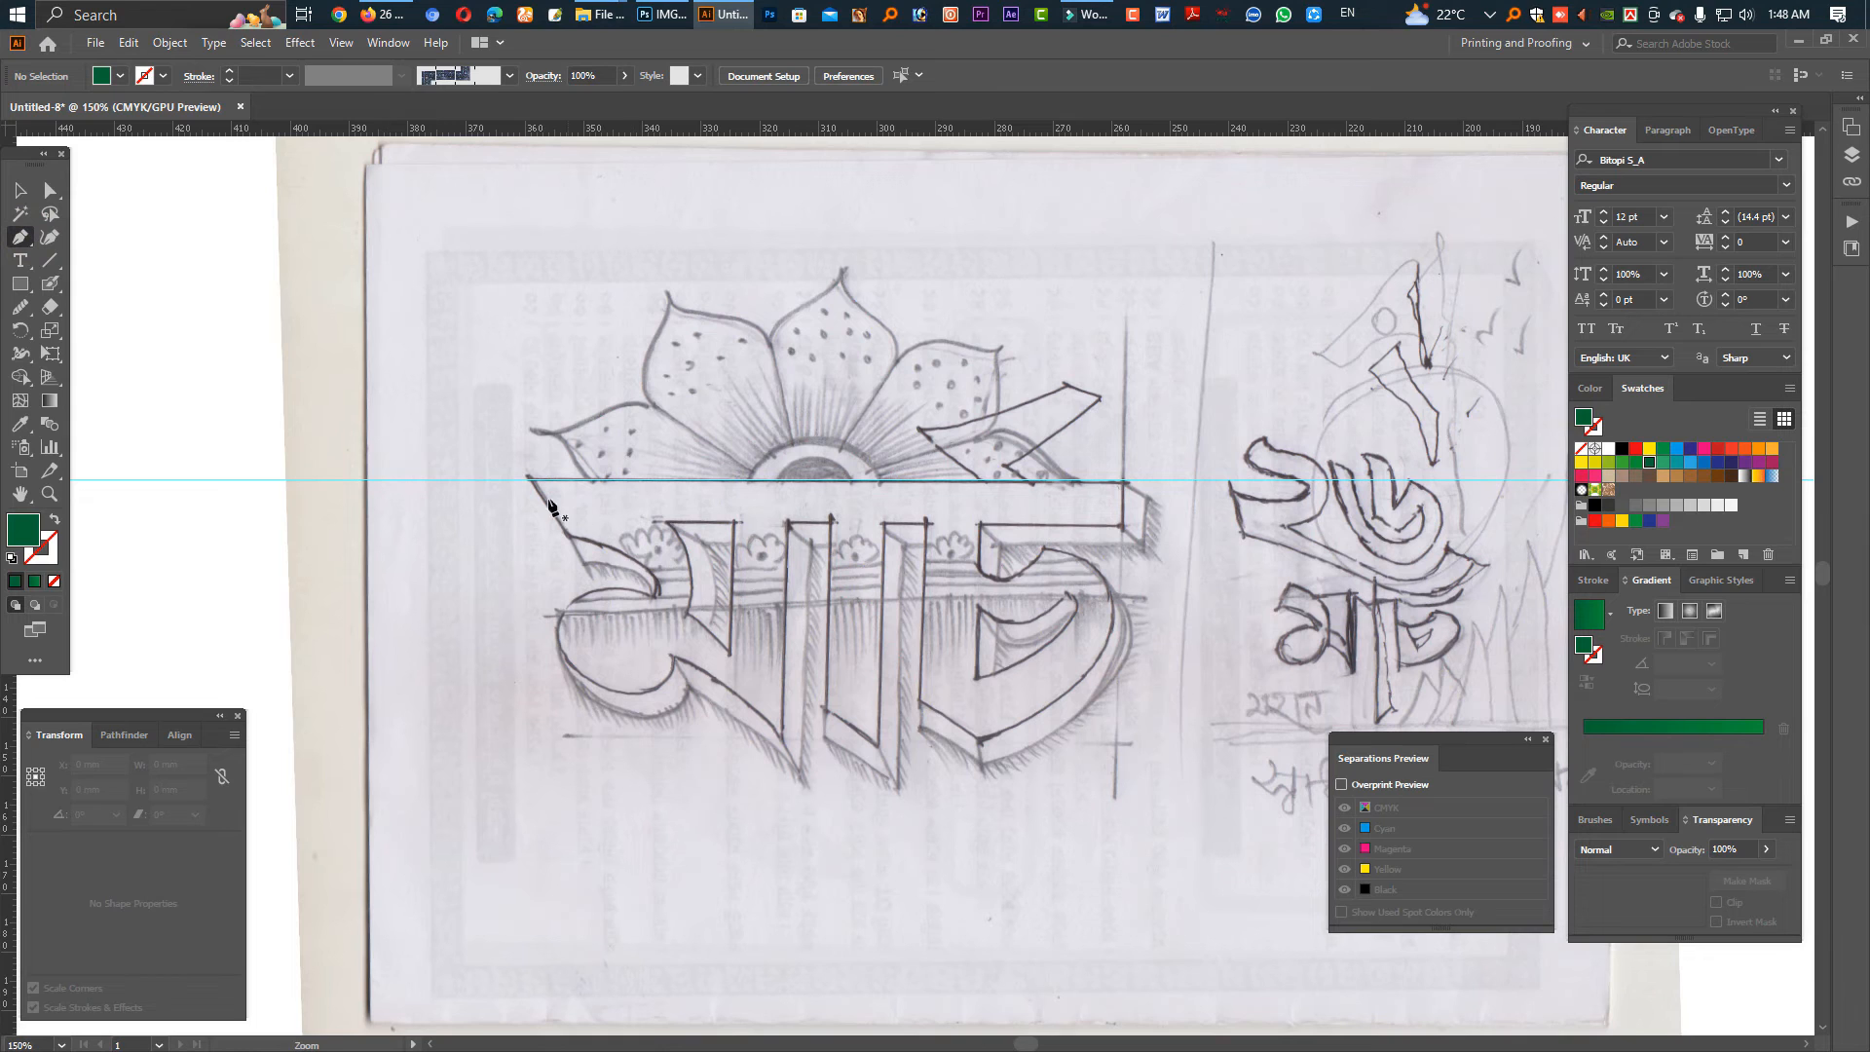
left_click(55, 521)
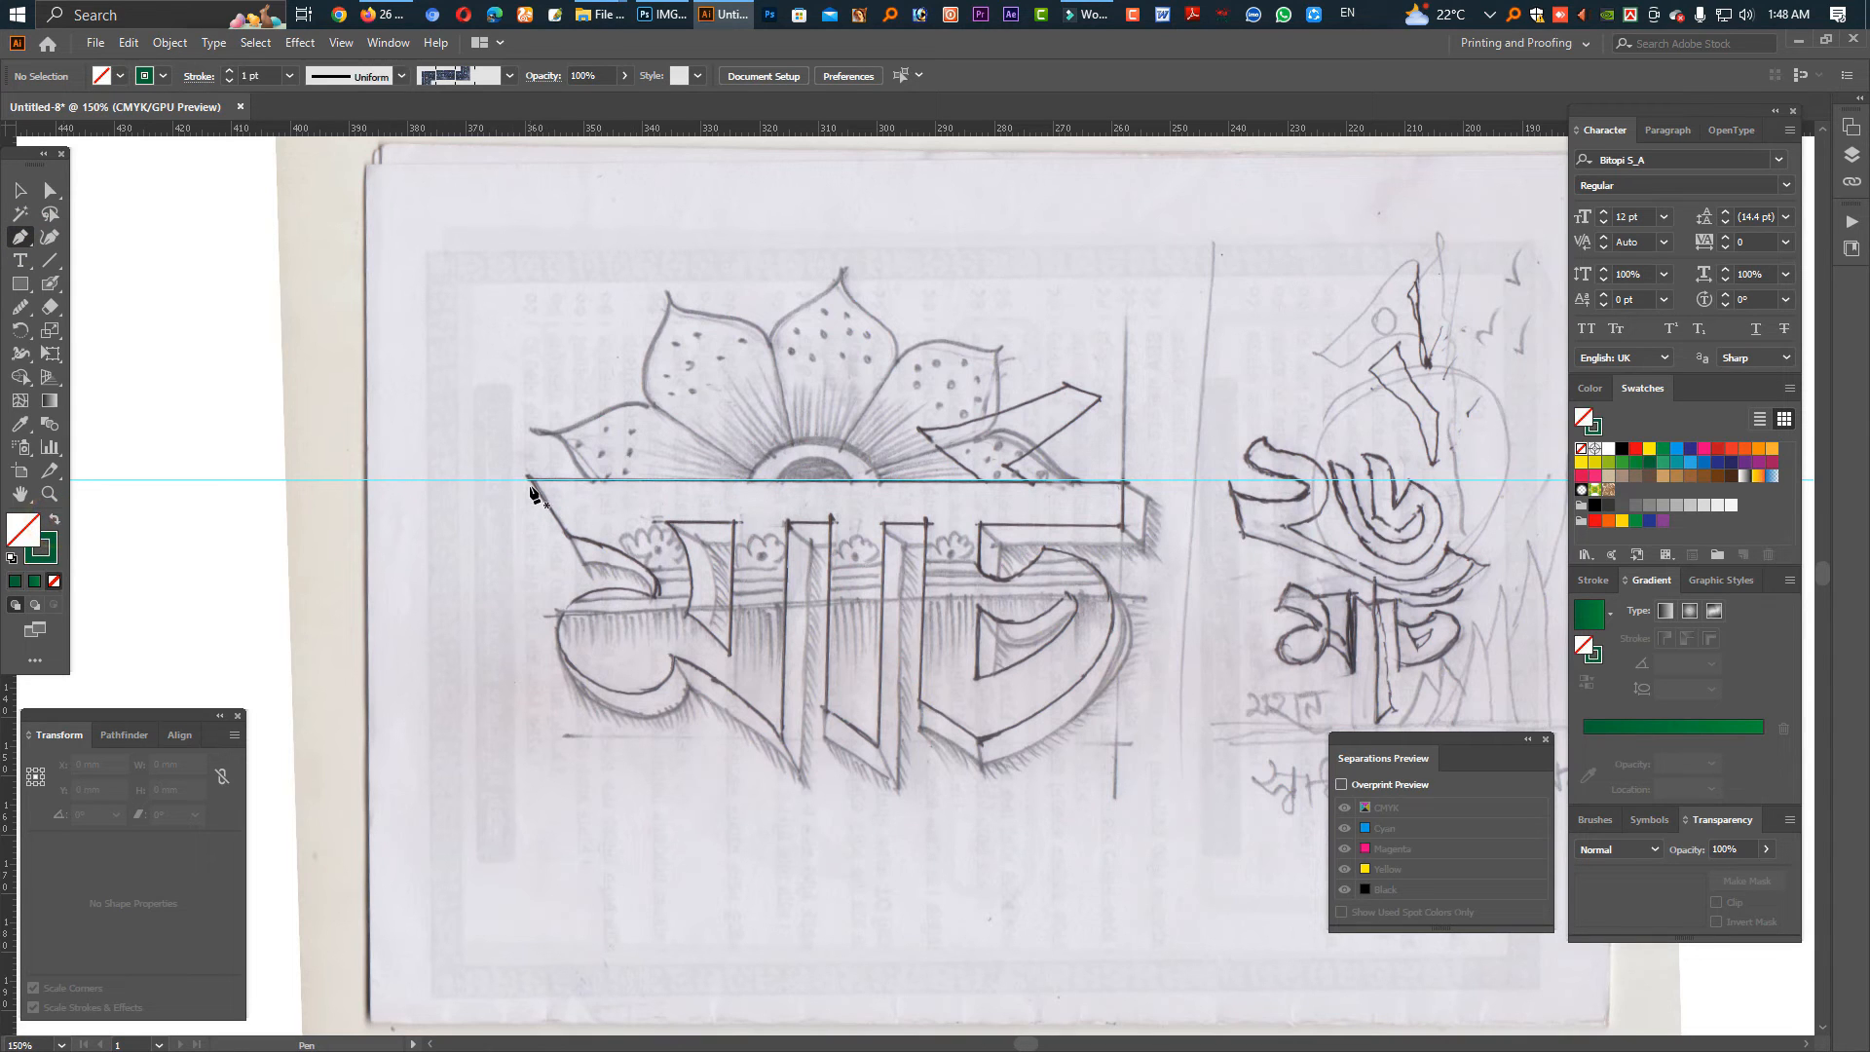
left_click(527, 481)
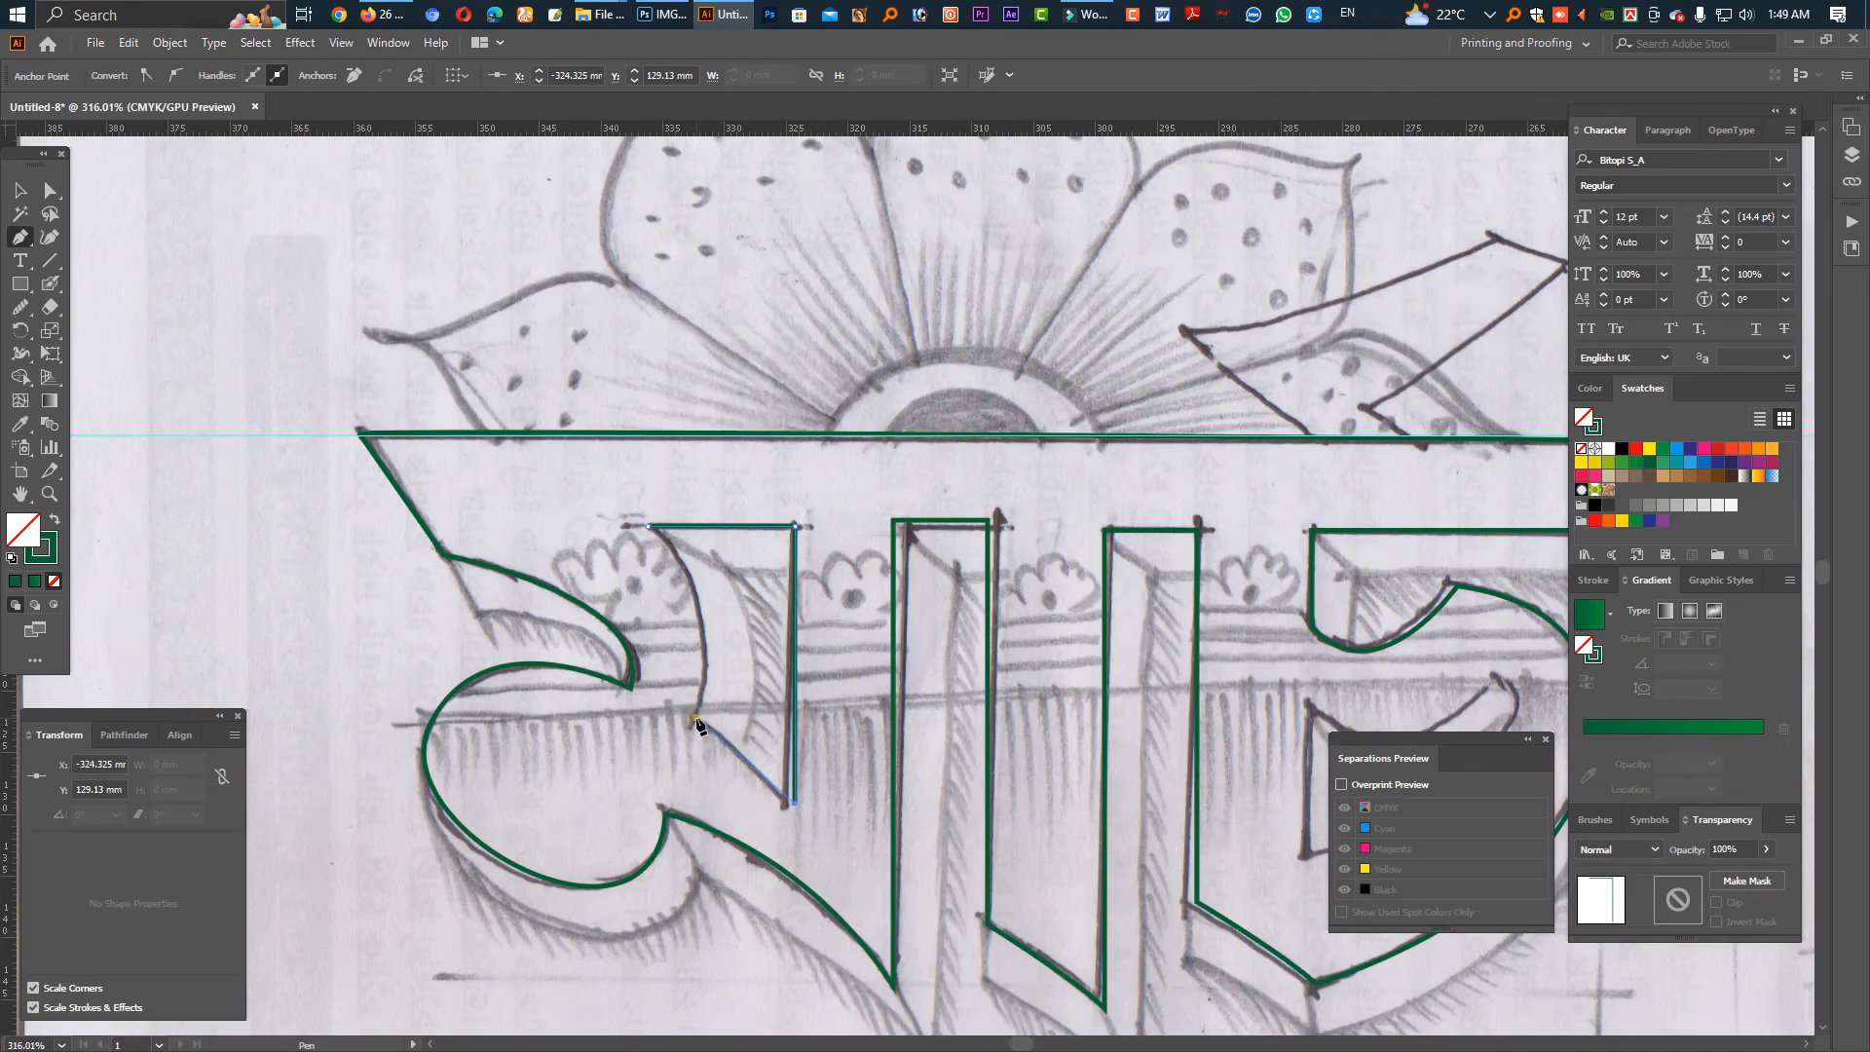
Trace the inner counter of the letter ম as a closed Pen tool path.
left_click(695, 719)
left_click(645, 688)
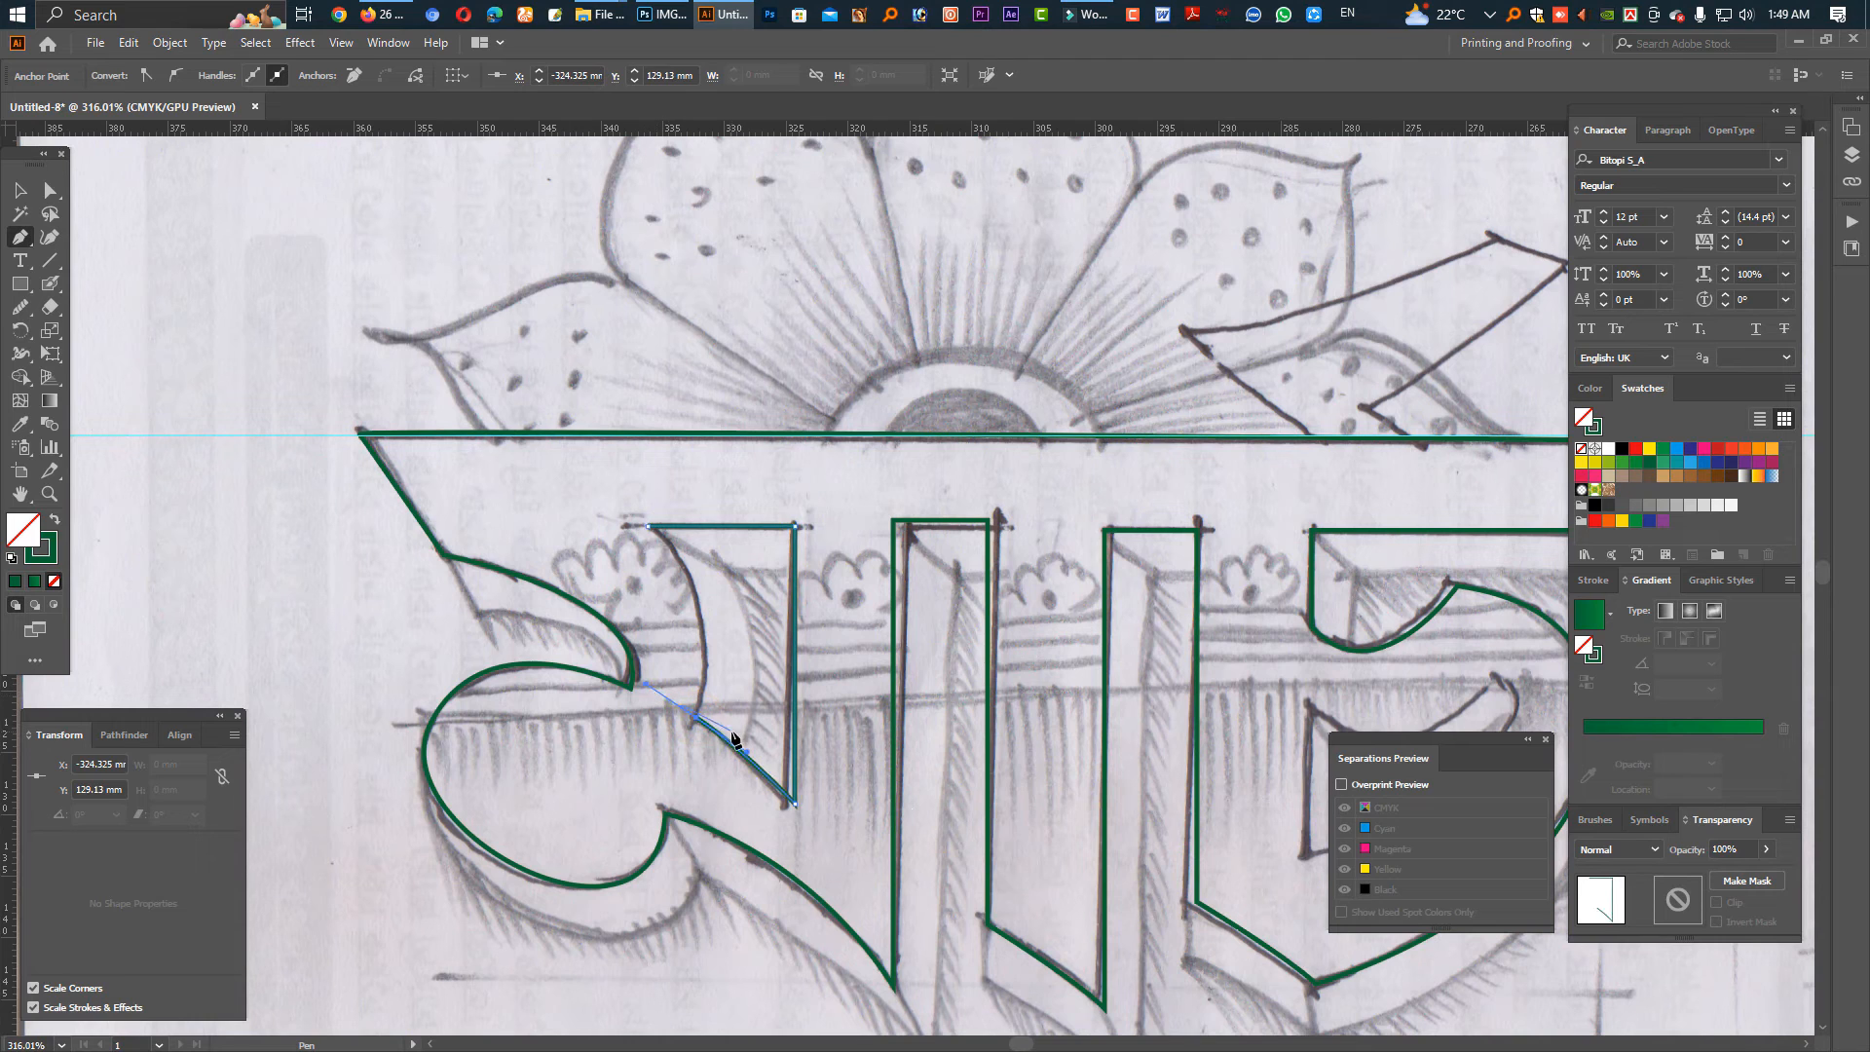
left_click(697, 720)
left_click(648, 528)
left_click(699, 691, "ctrl+alt")
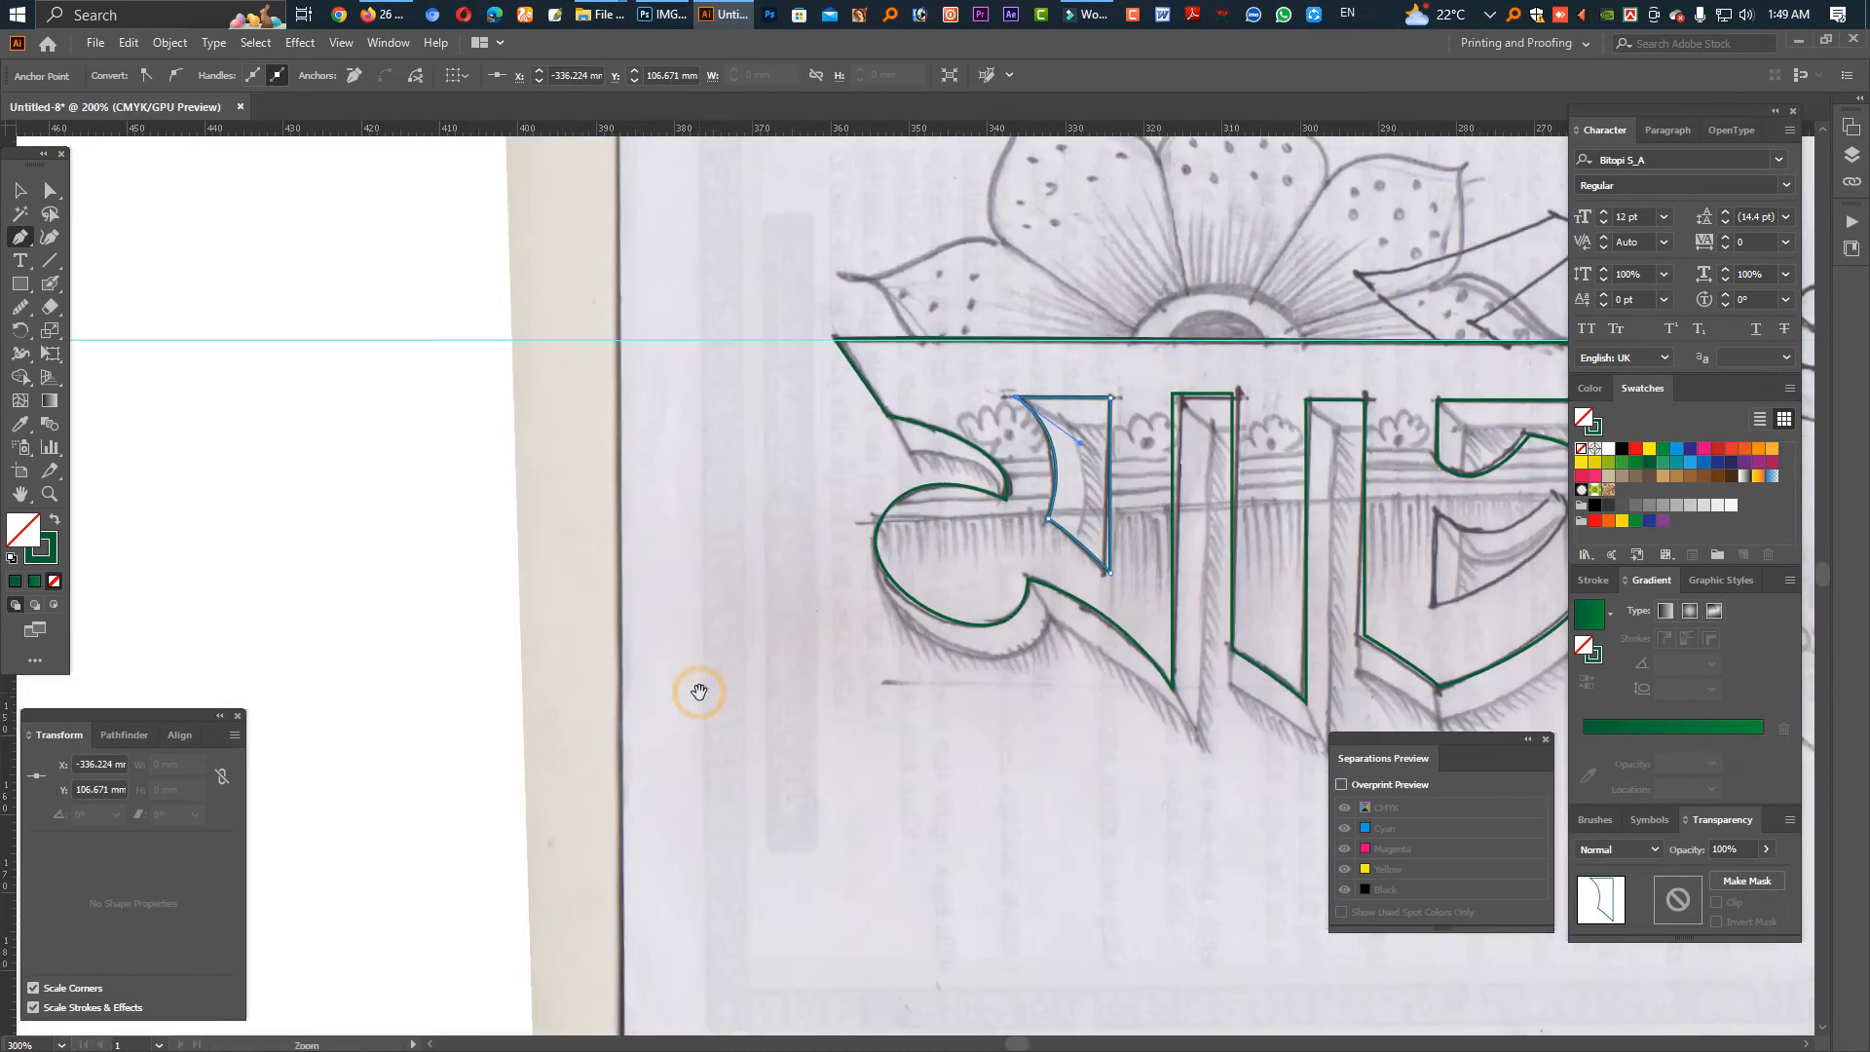
Trace the crescent-shaped inner counter of চ with the Pen tool, redrawing its upper tip to follow the sketched curve.
left_click_drag(968, 585, 616, 575)
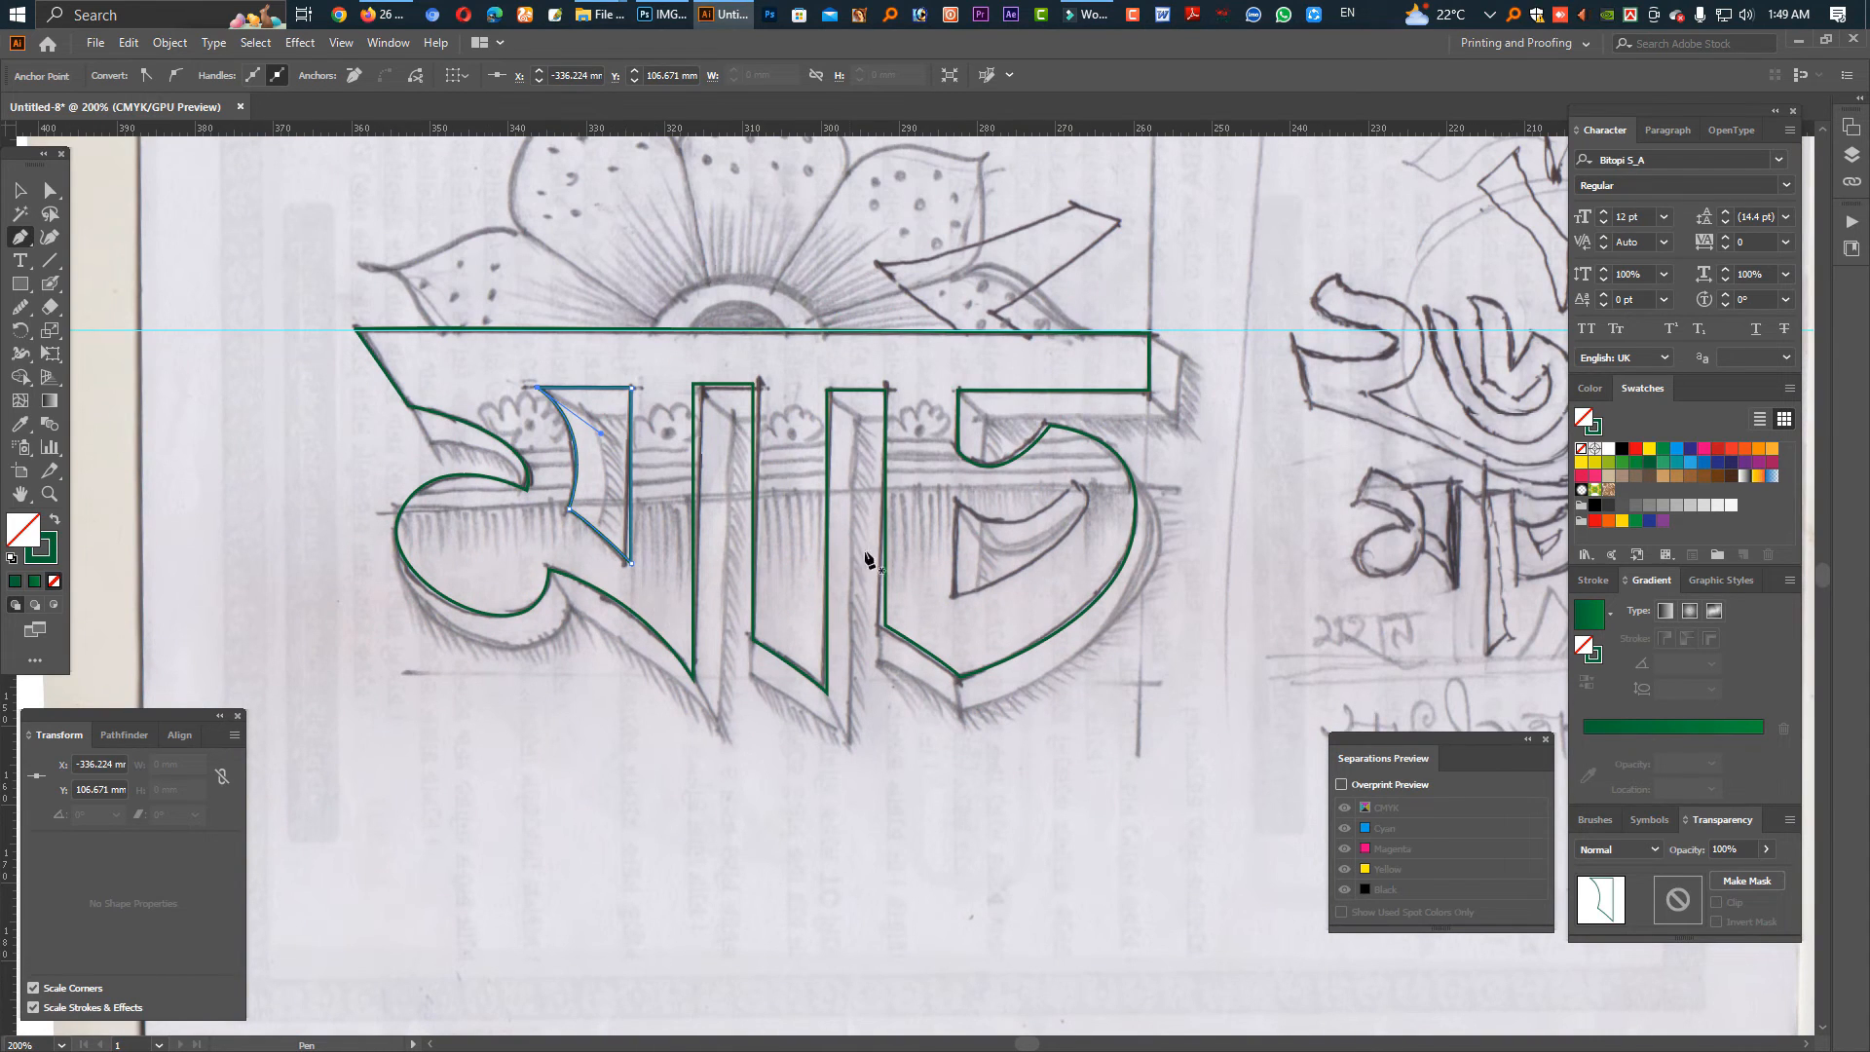
left_click(953, 502)
left_click_drag(954, 596, 1060, 596)
left_click_drag(1089, 495, 942, 492)
left_click(955, 503)
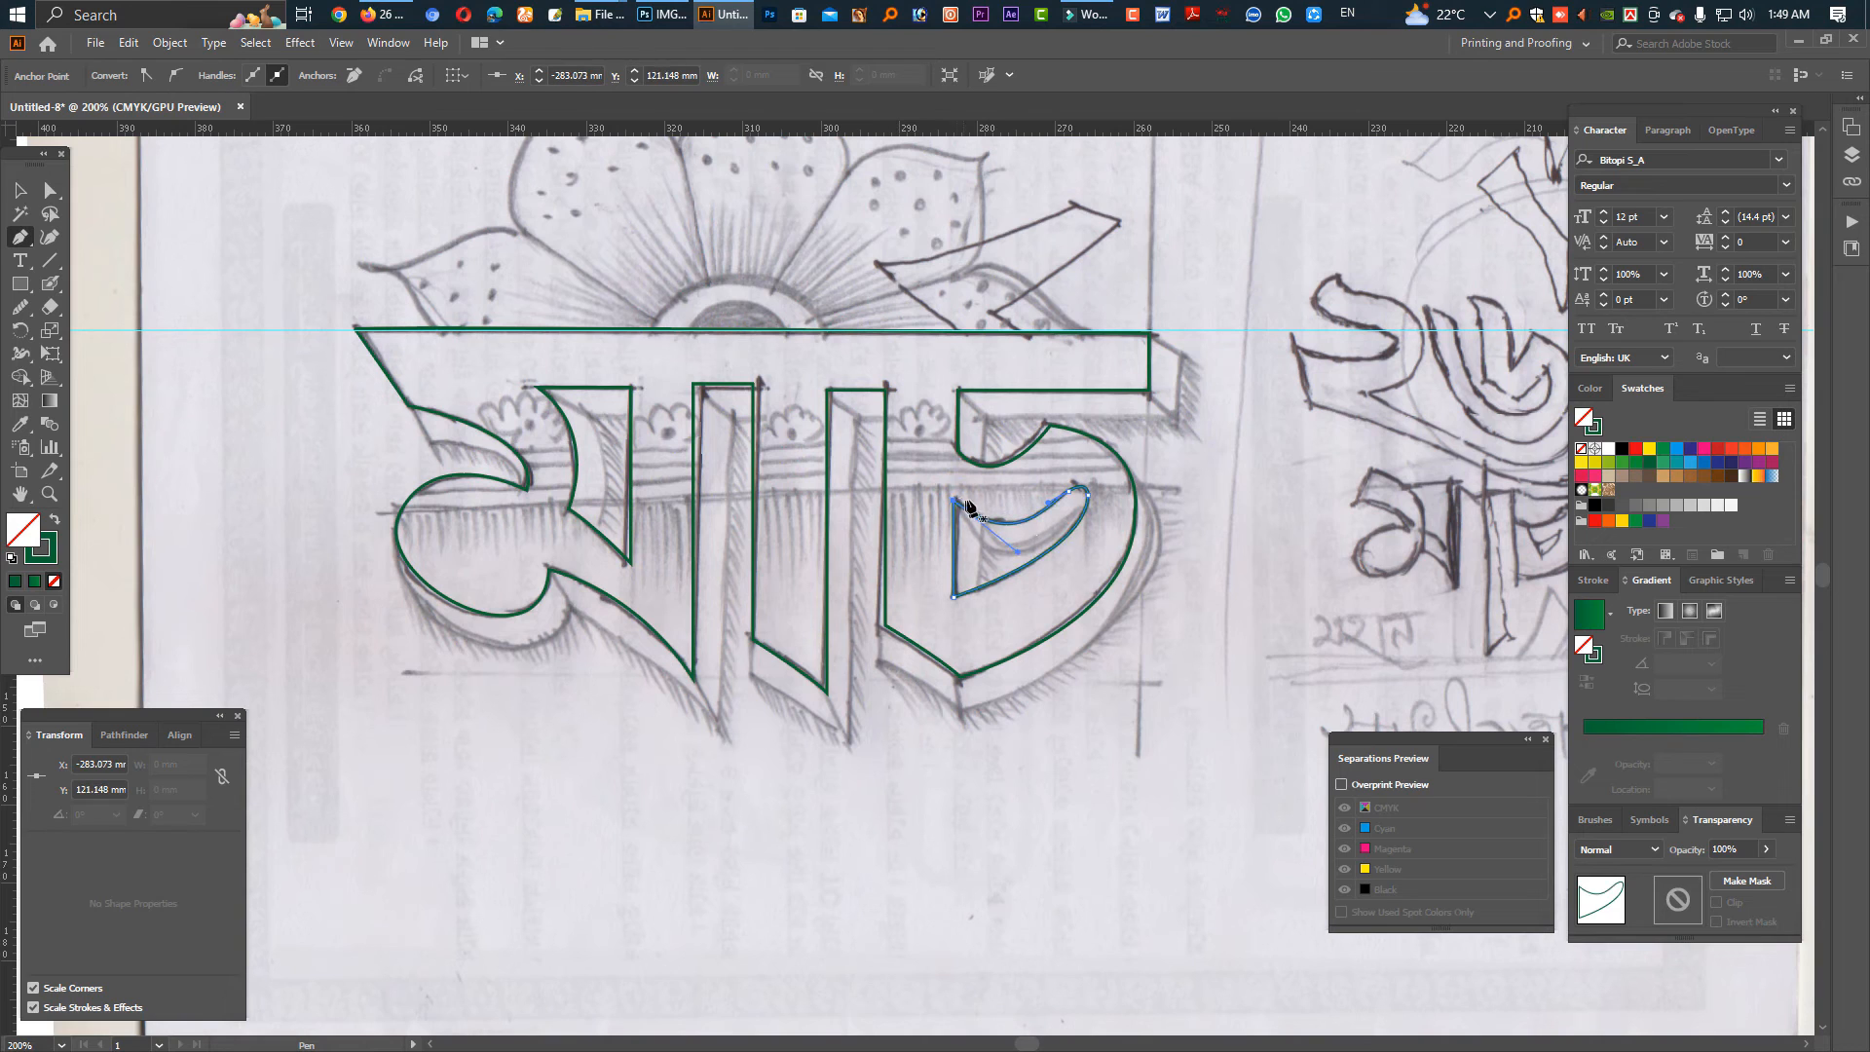
left_click(1079, 491, "ctrl")
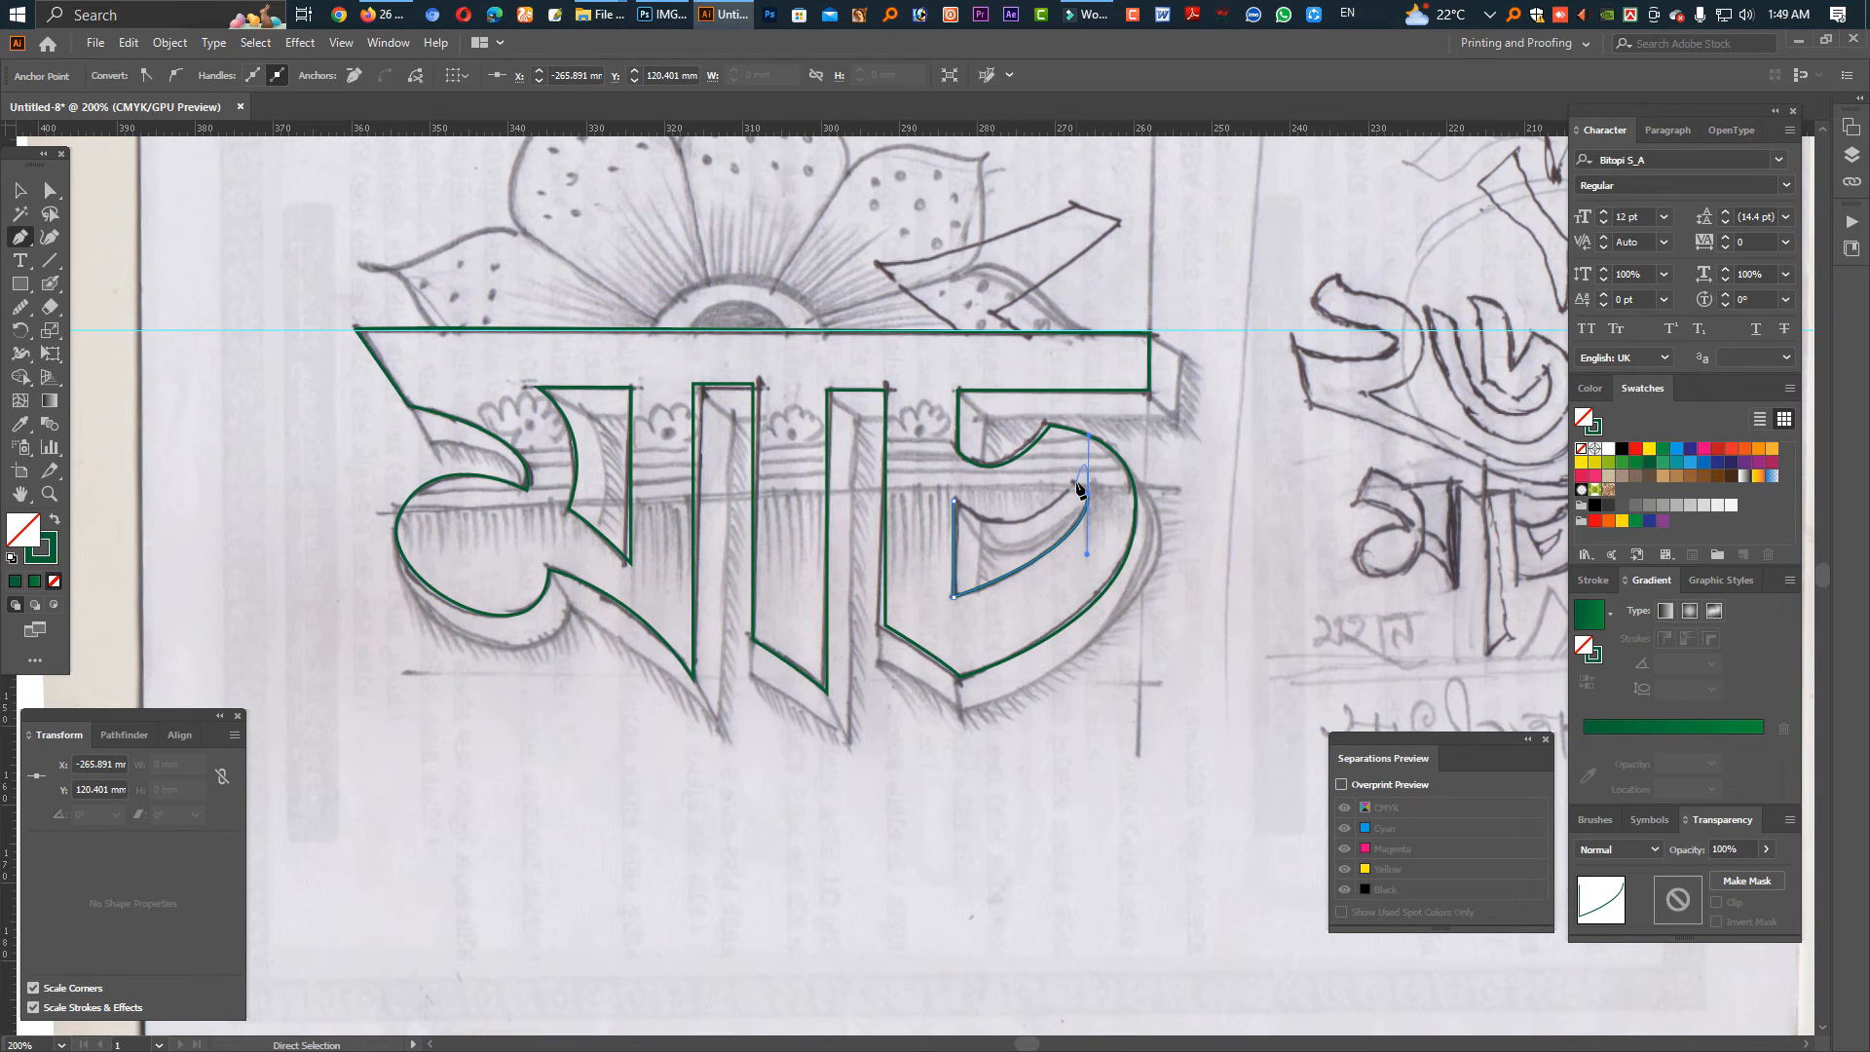
key("Delete")
left_click_drag(1077, 482, 1030, 427)
left_click(1077, 482)
left_click(954, 502)
left_click_drag(956, 504, 874, 456)
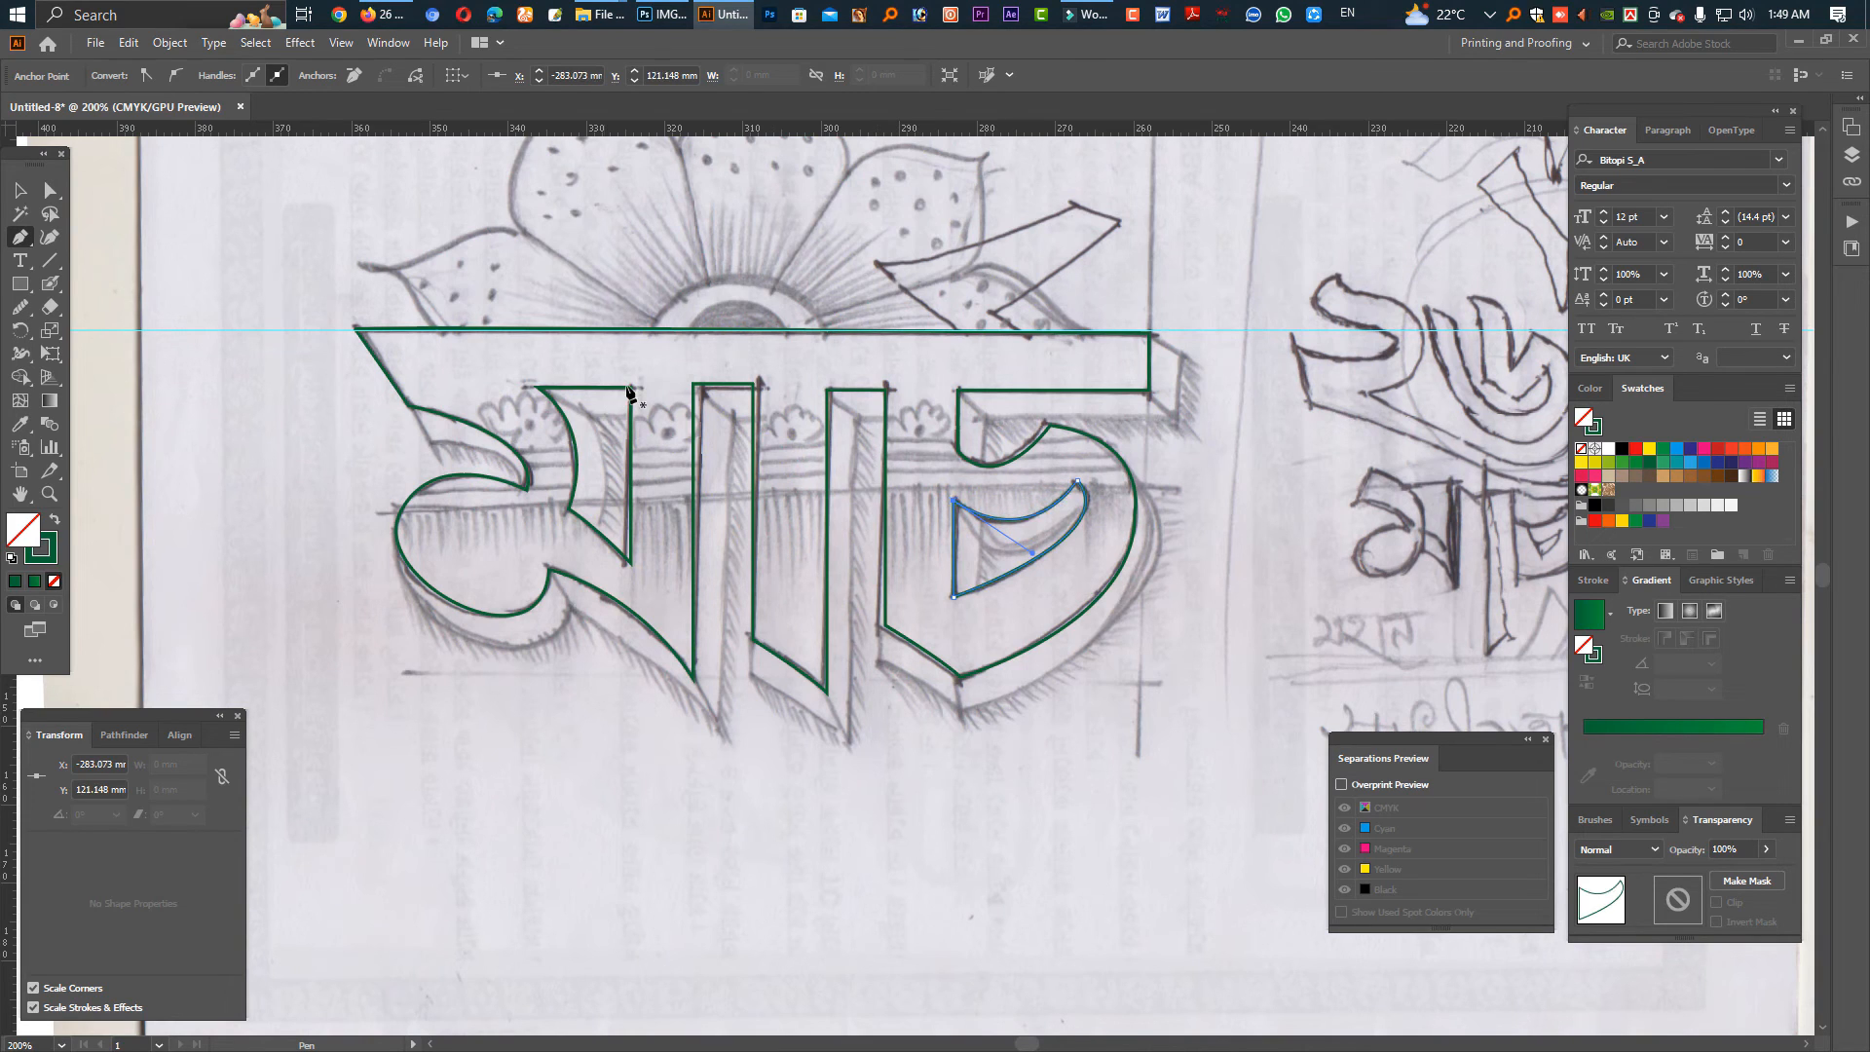
Trace the slanted reph stroke above চ with curved and corner points, down to its inner notch near the headline.
left_click(864, 256)
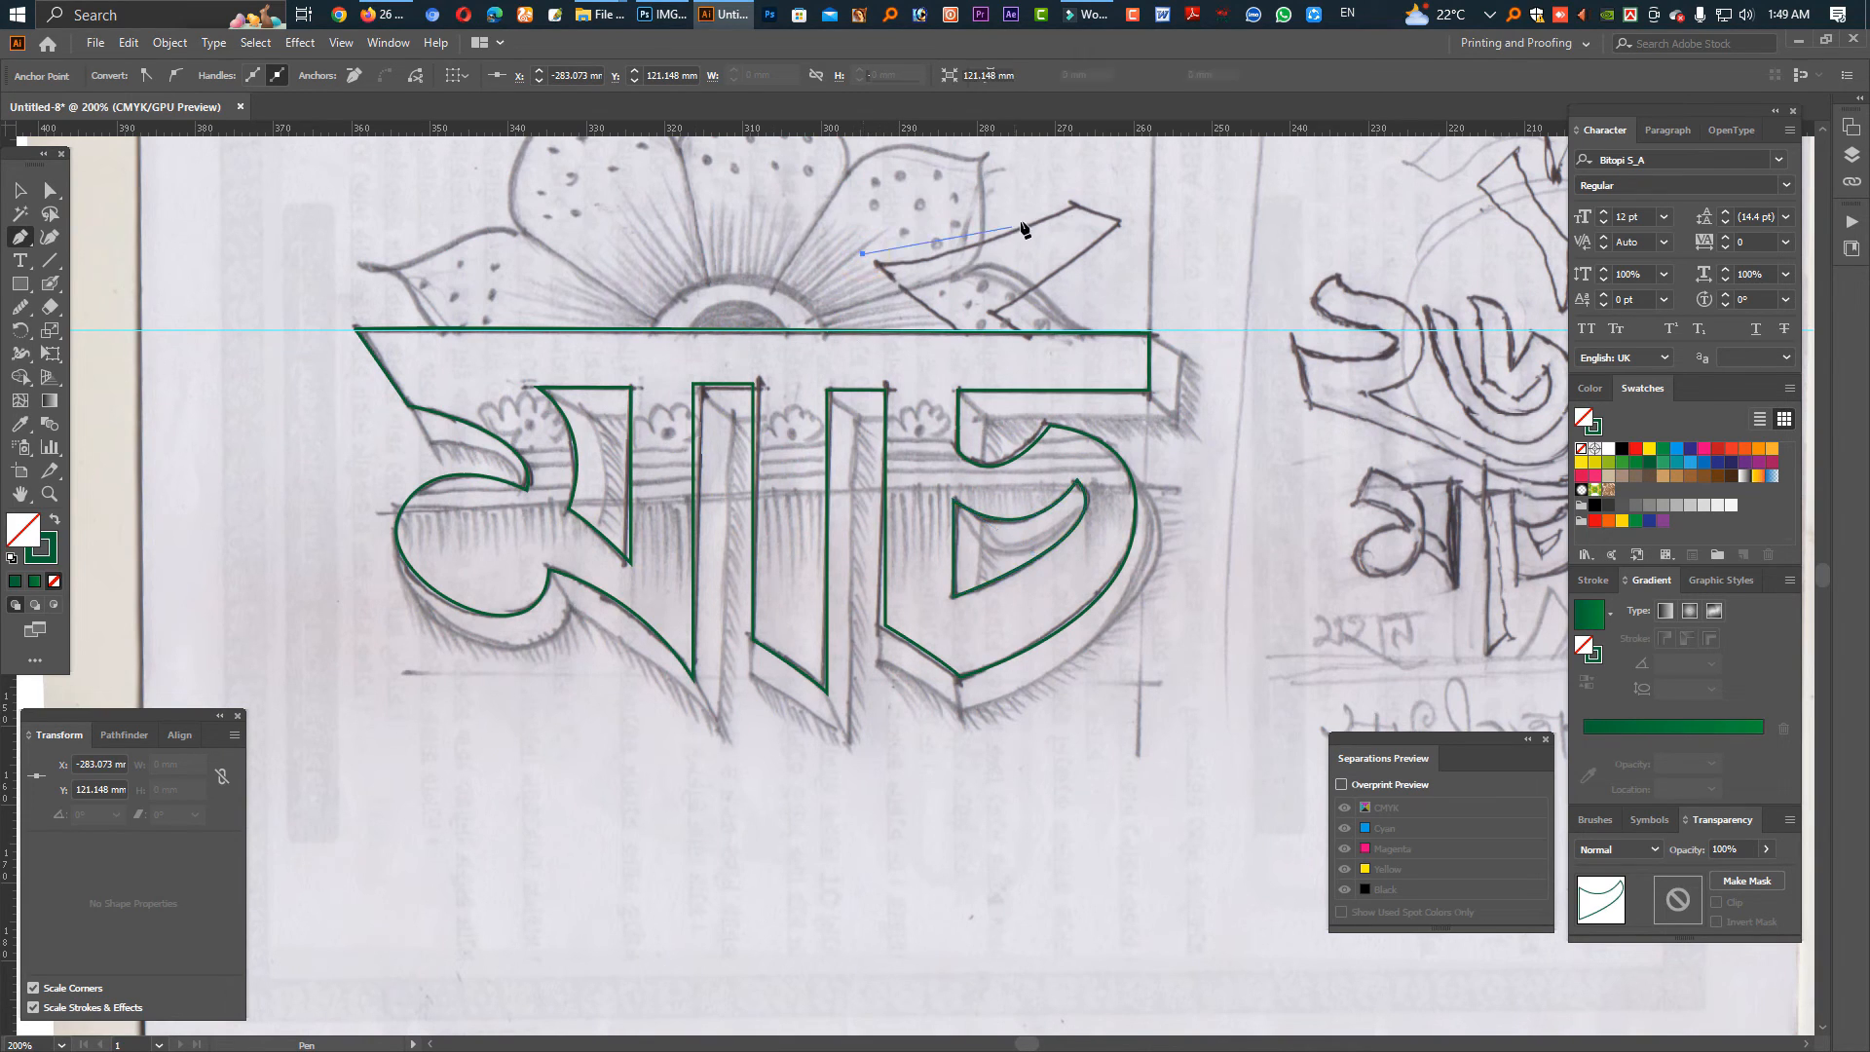
left_click_drag(1075, 205, 1174, 156)
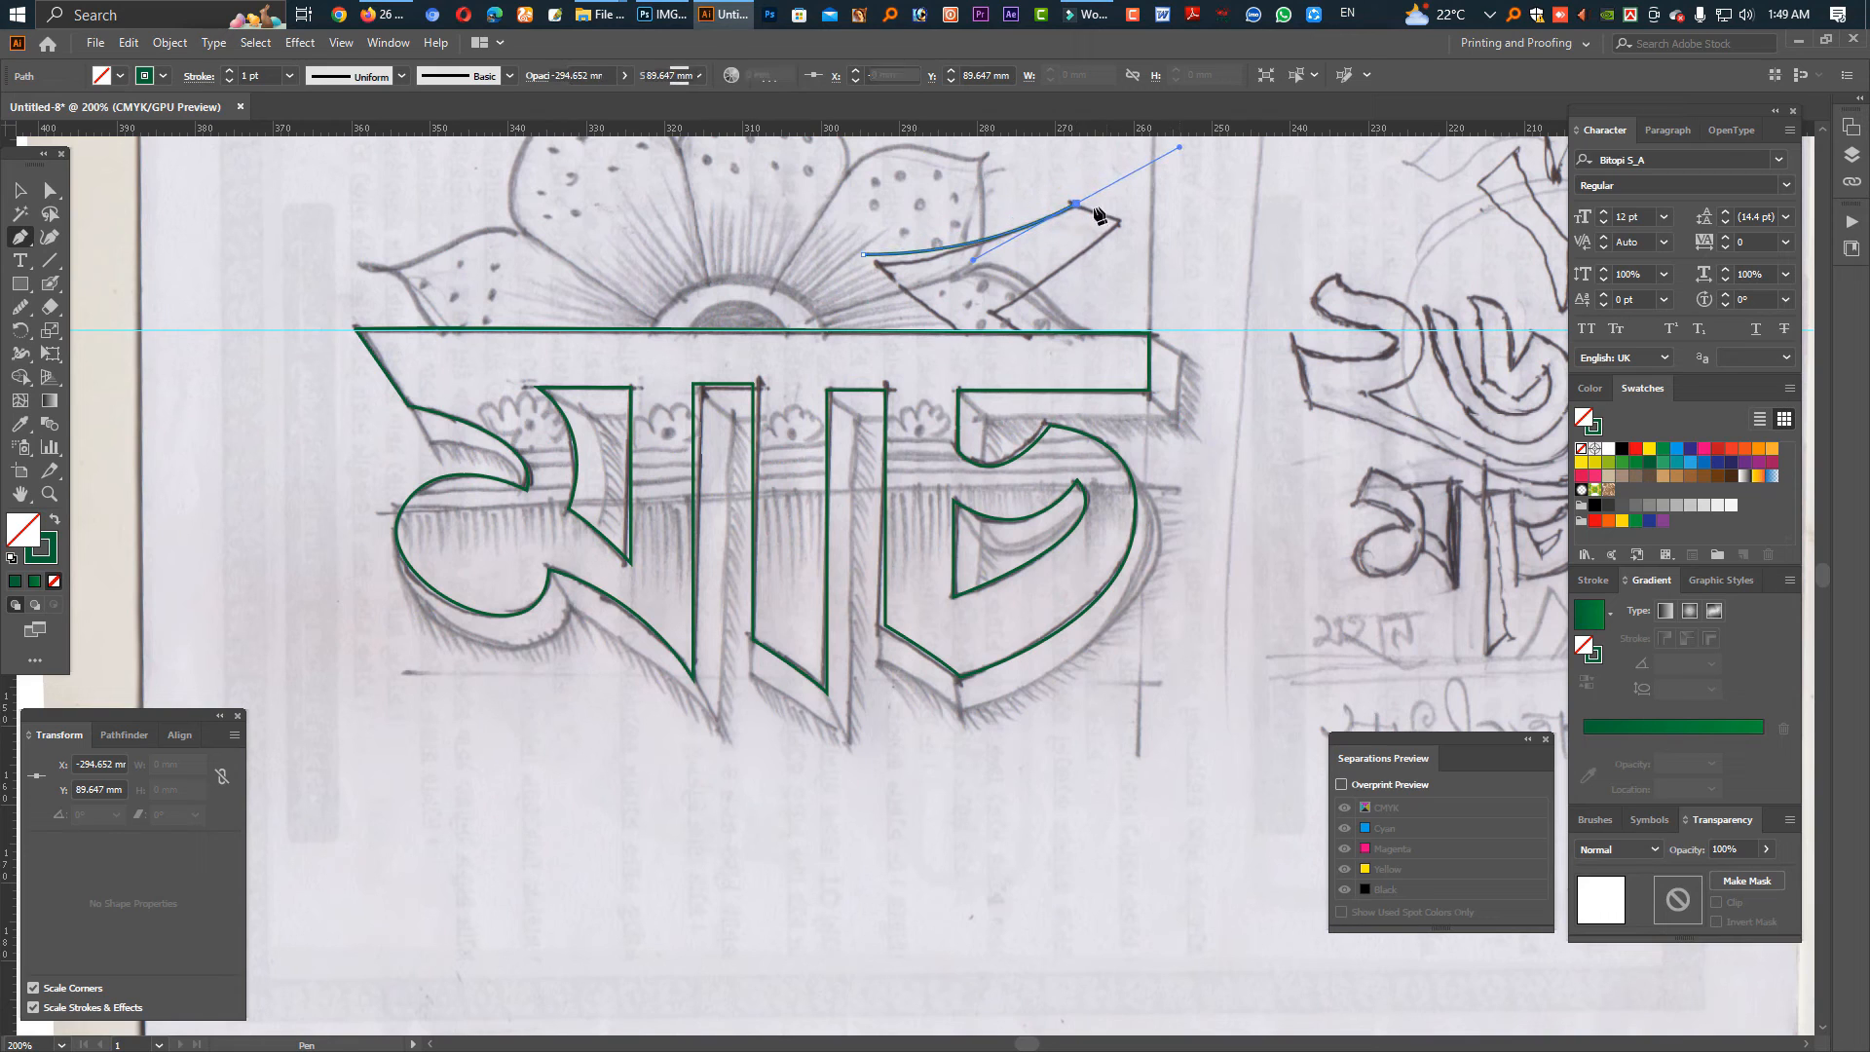
left_click(1075, 204)
left_click(1123, 223)
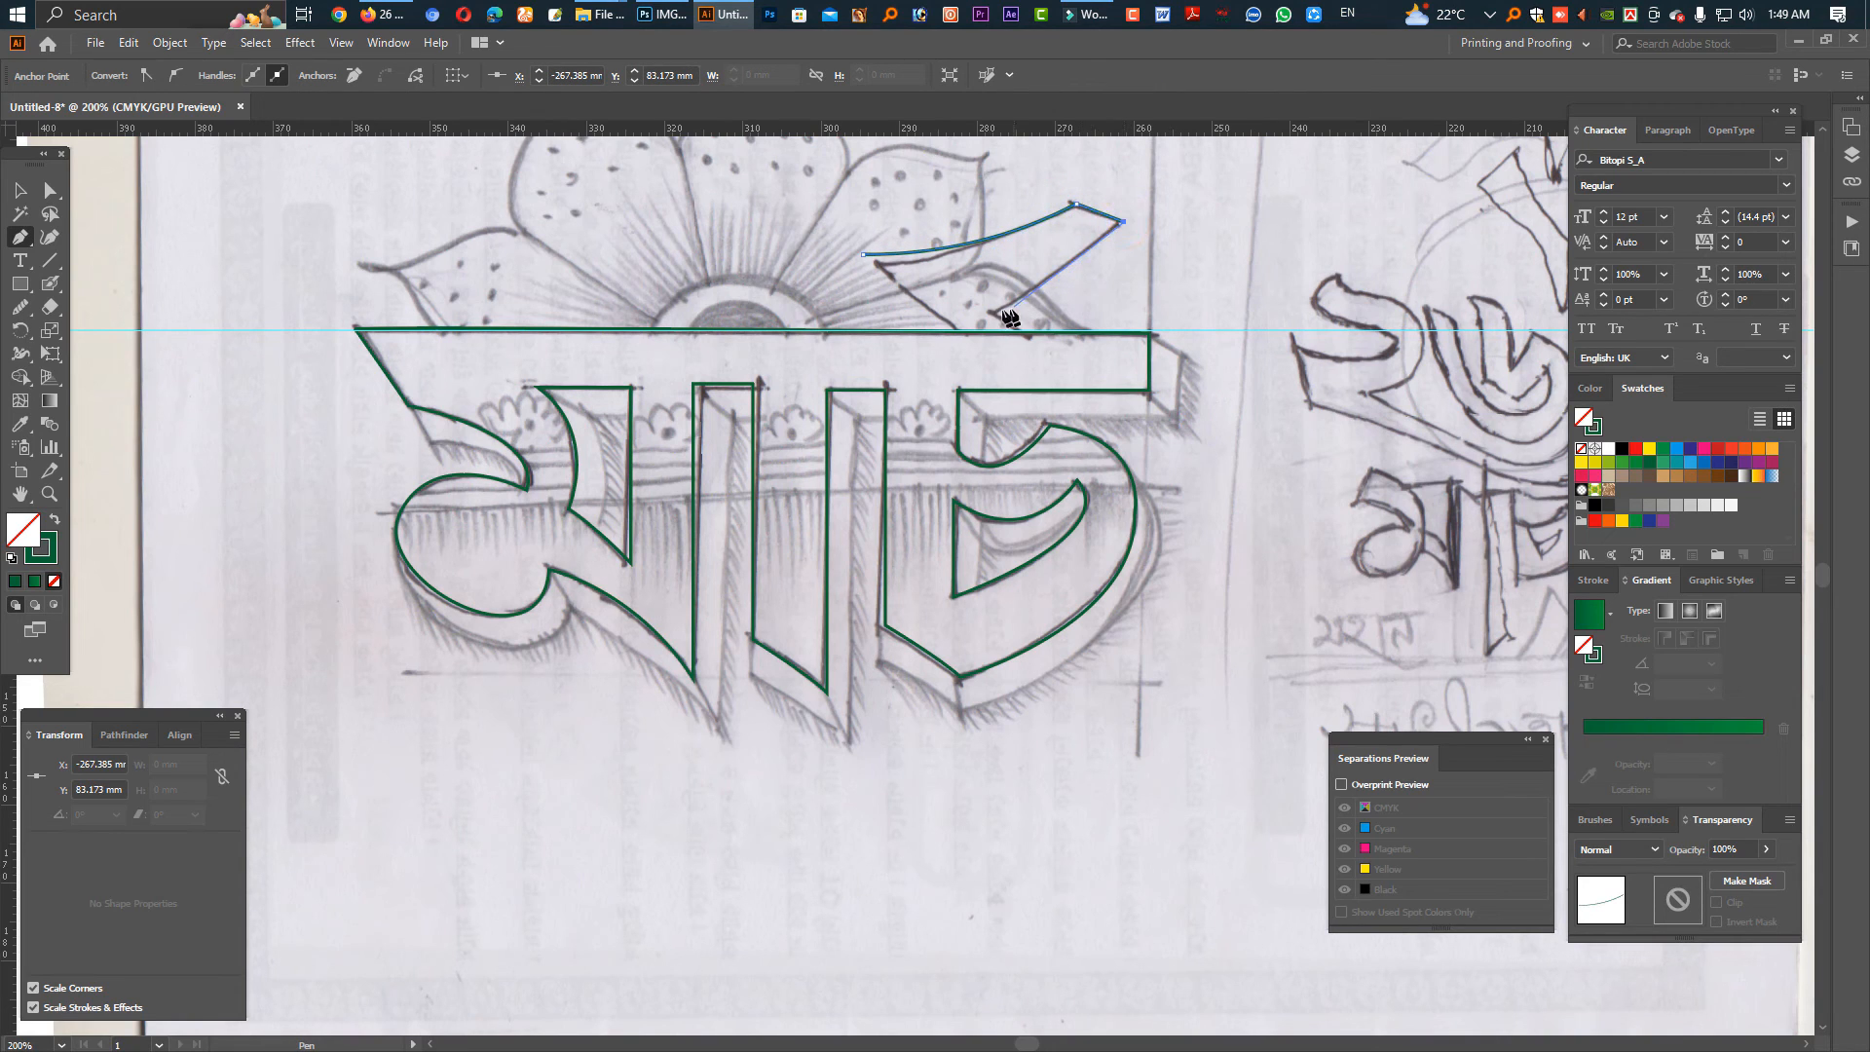
left_click_drag(991, 314, 911, 342)
left_click(990, 313)
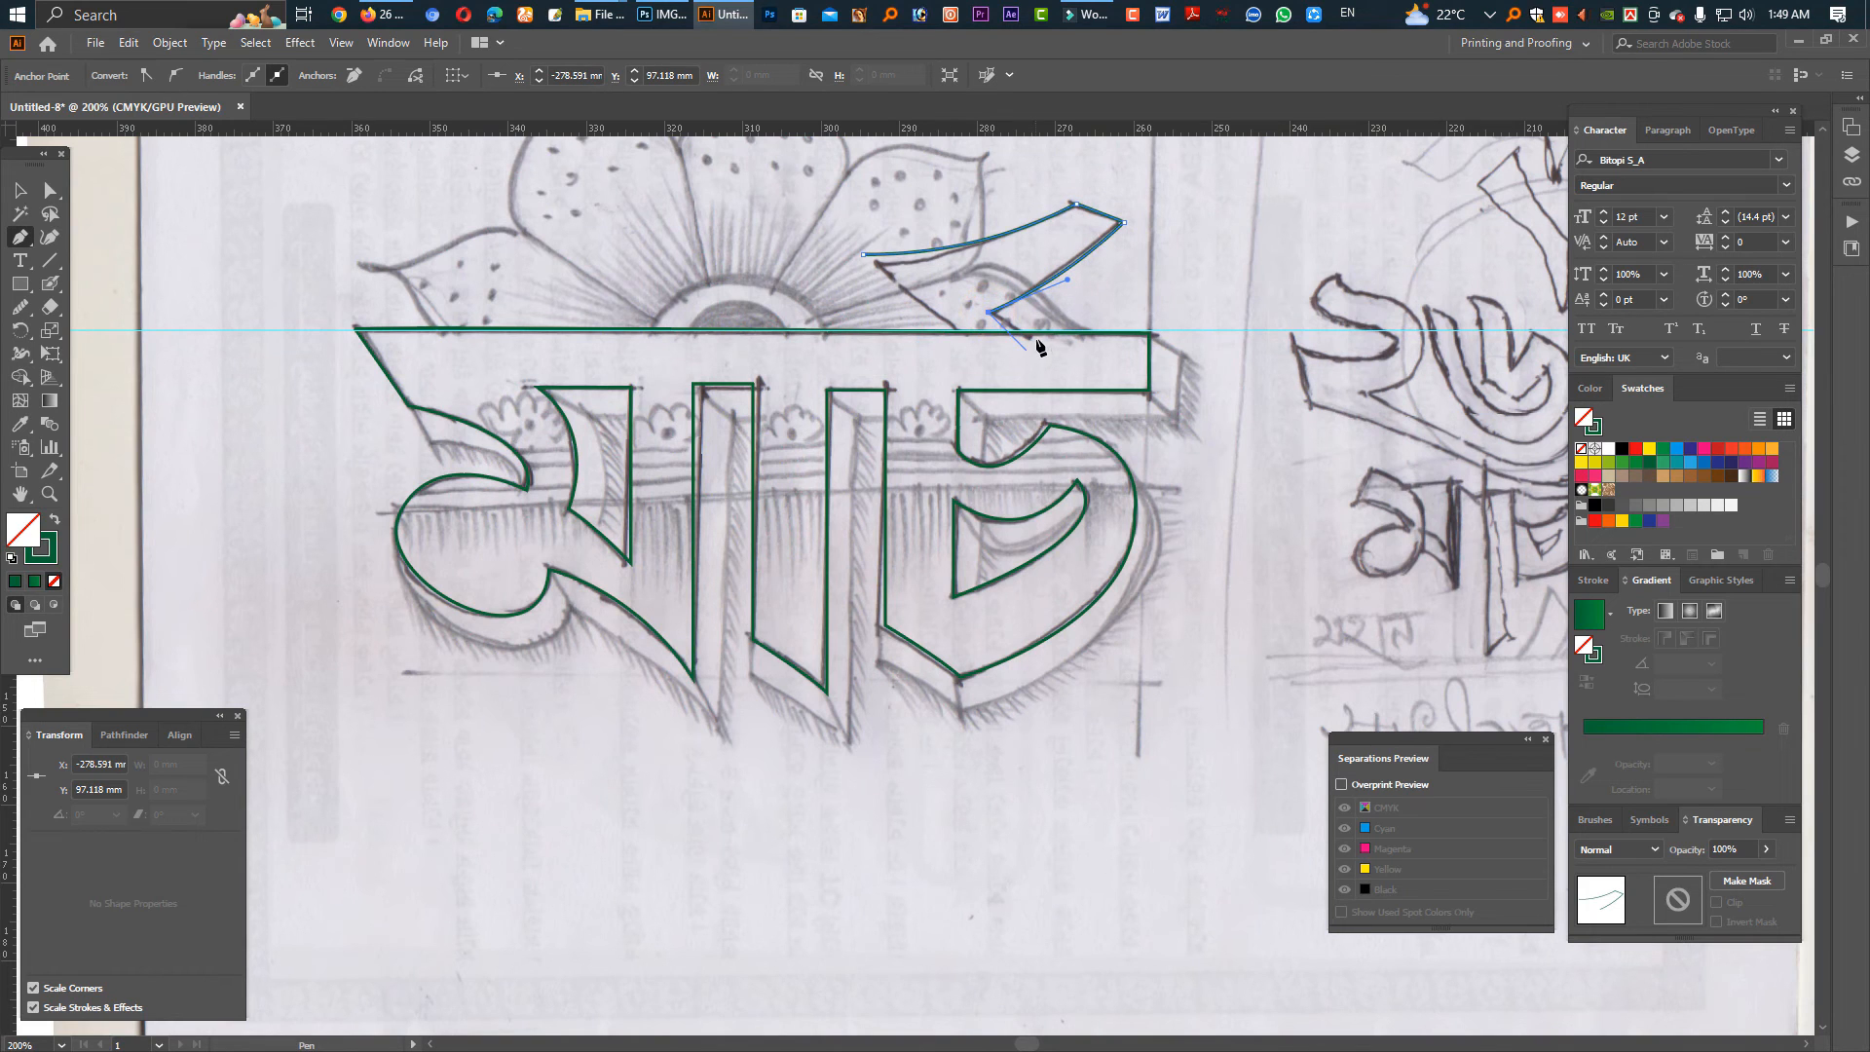
Delete the scanned sketch image and fill the traced মার্চ outlines with black and no stroke.
left_click(1074, 831)
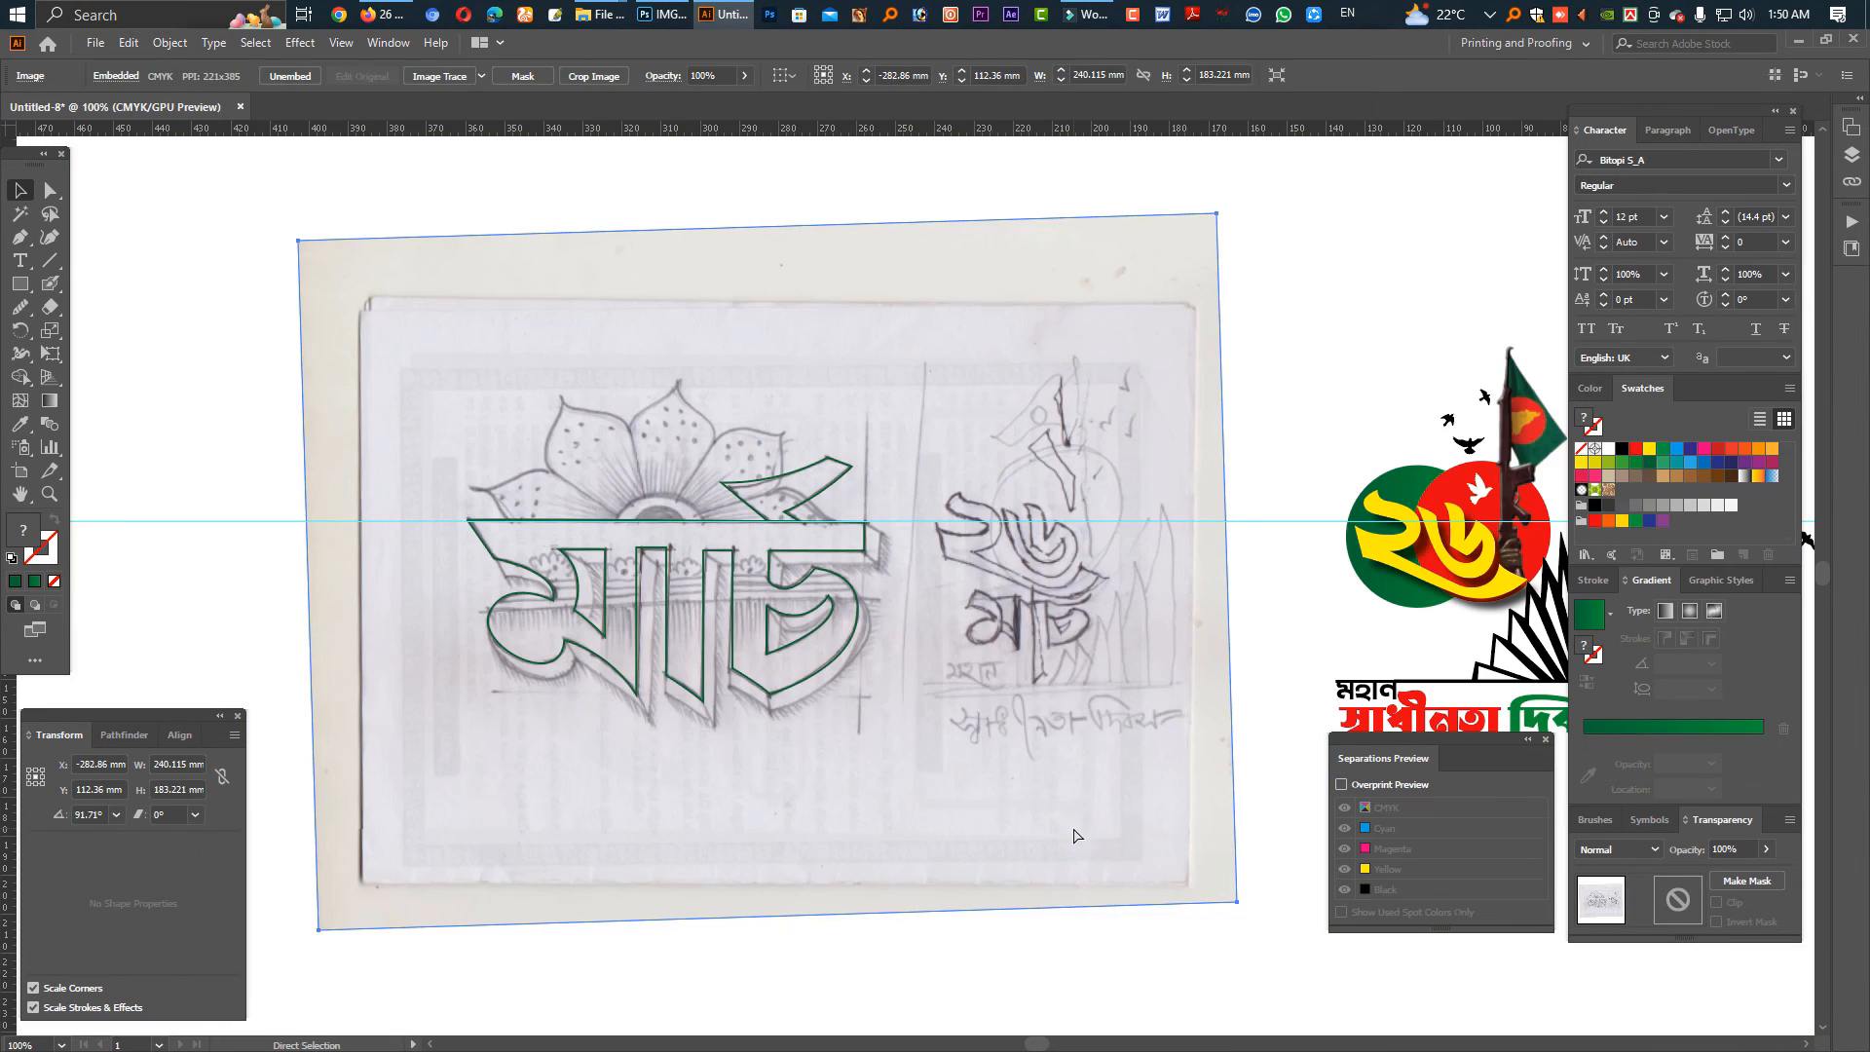
key("Delete")
left_click_drag(968, 819, 462, 452)
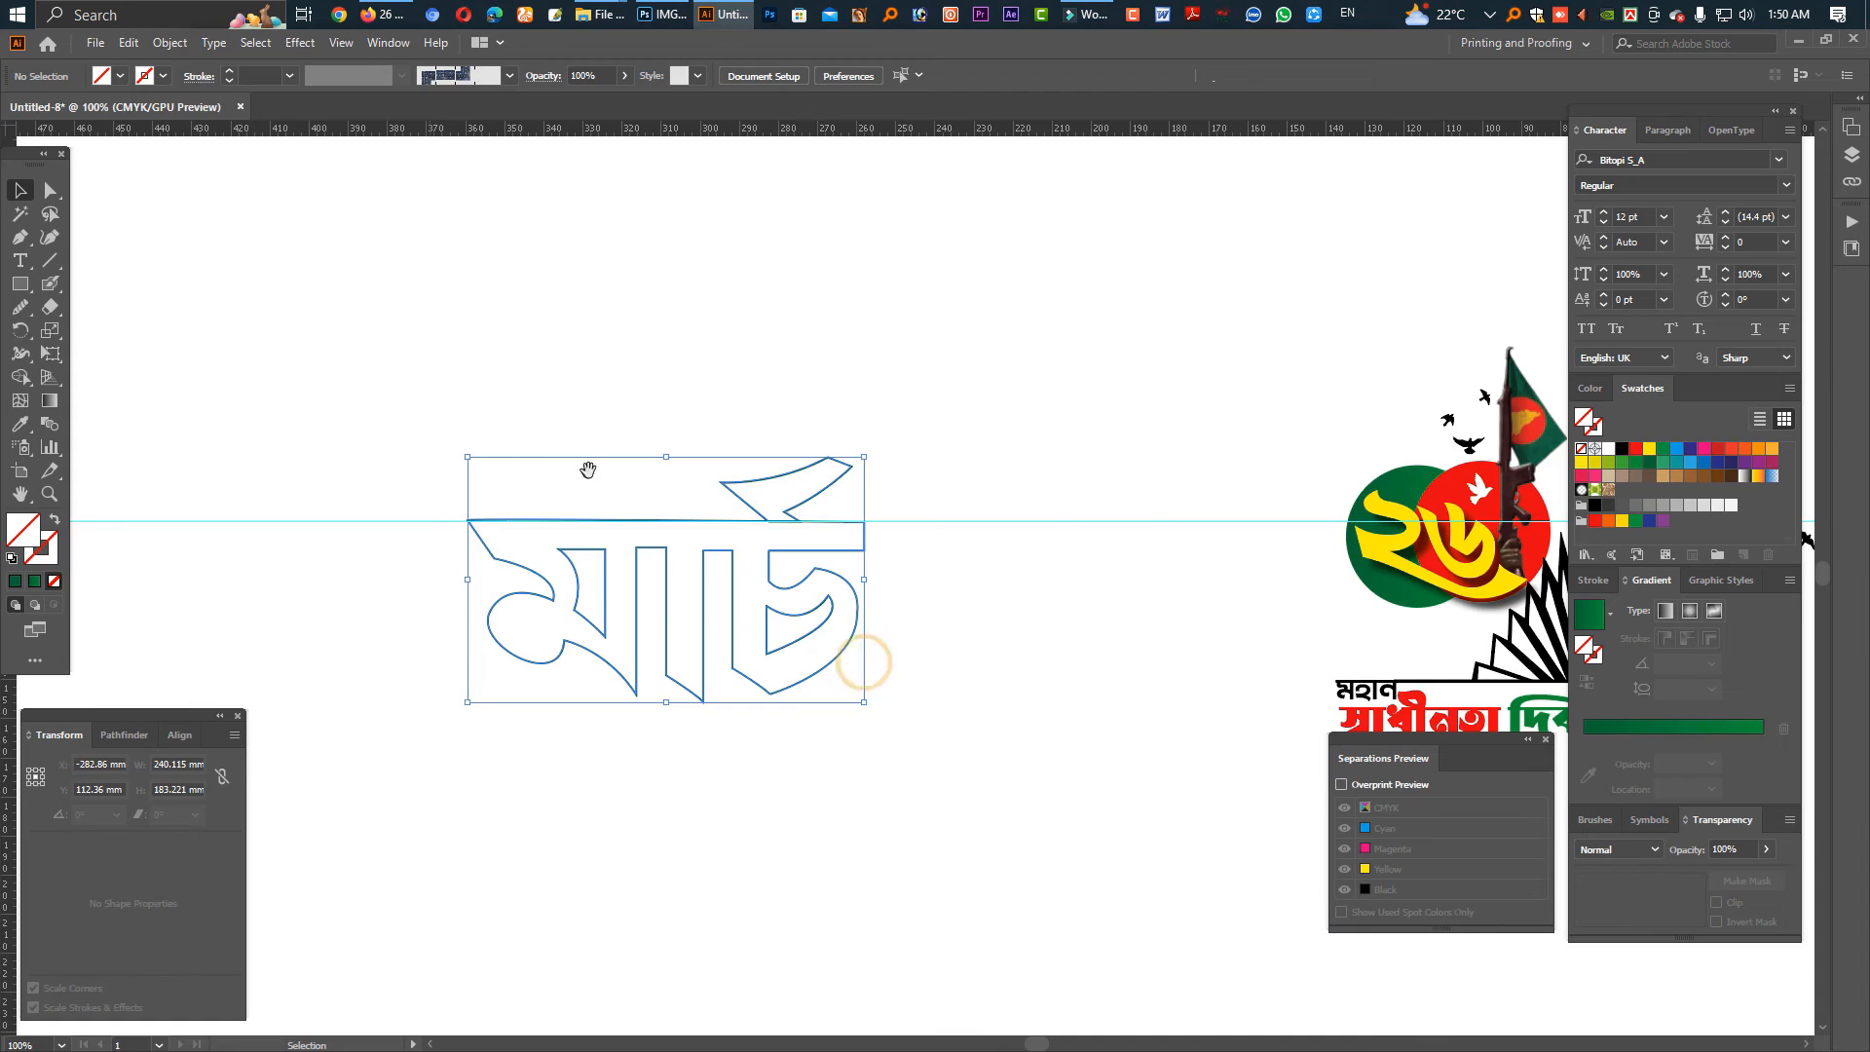
left_click_drag(864, 663, 655, 514)
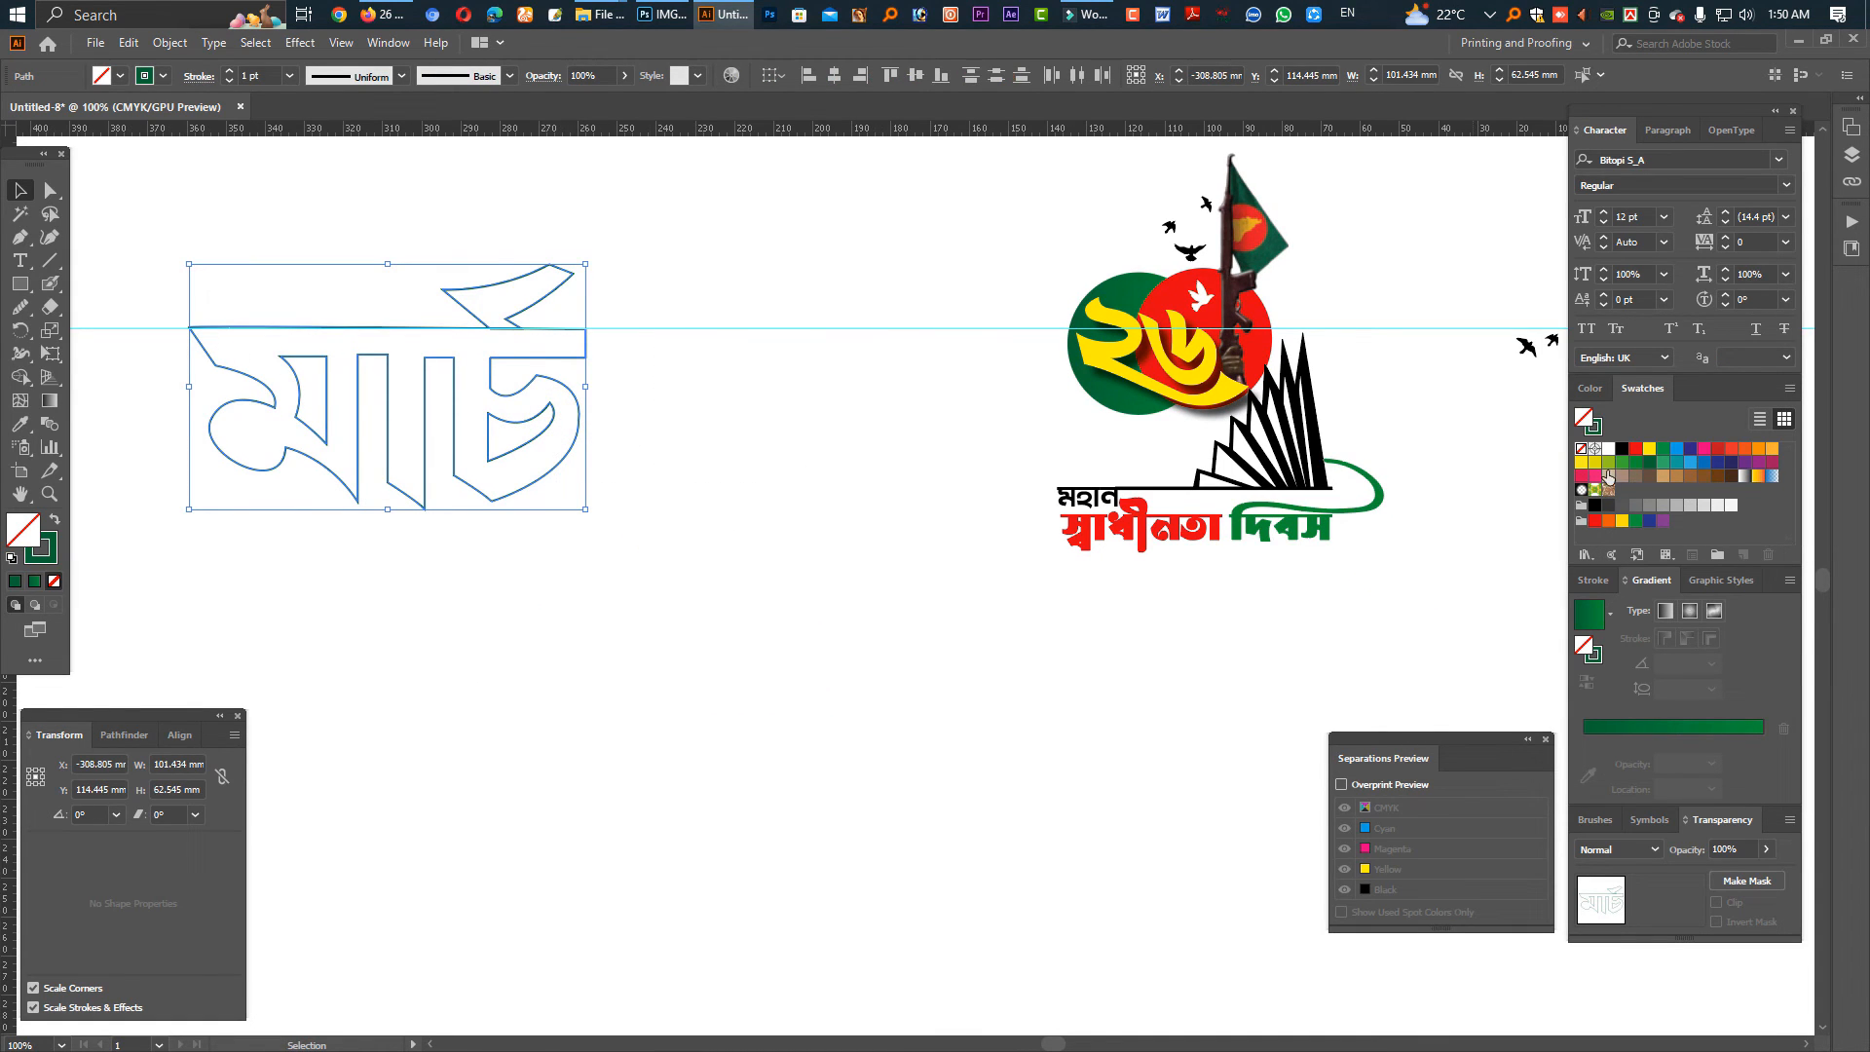
left_click(57, 514)
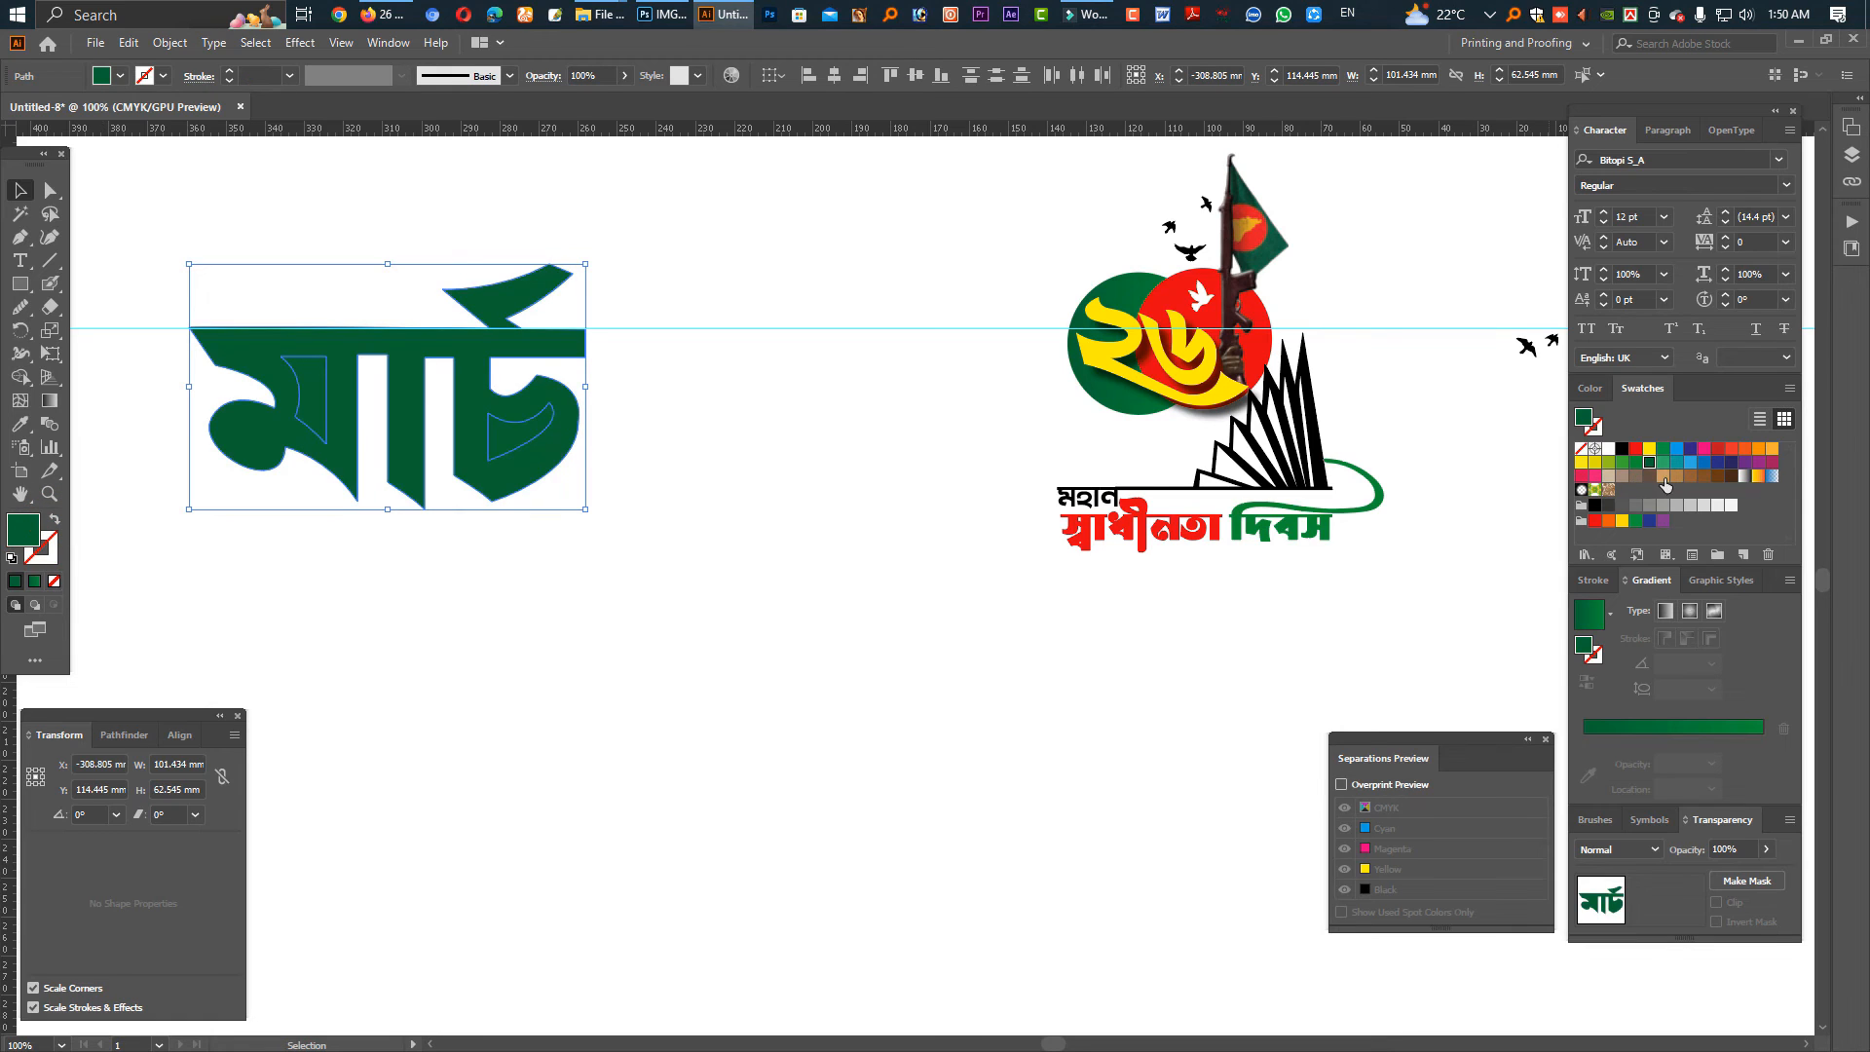
left_click(1609, 450)
Move the মার্চ lettering beside the composition at reduced size and cut the ম and চ counters out with Shape Builder.
left_click_drag(585, 426, 833, 507)
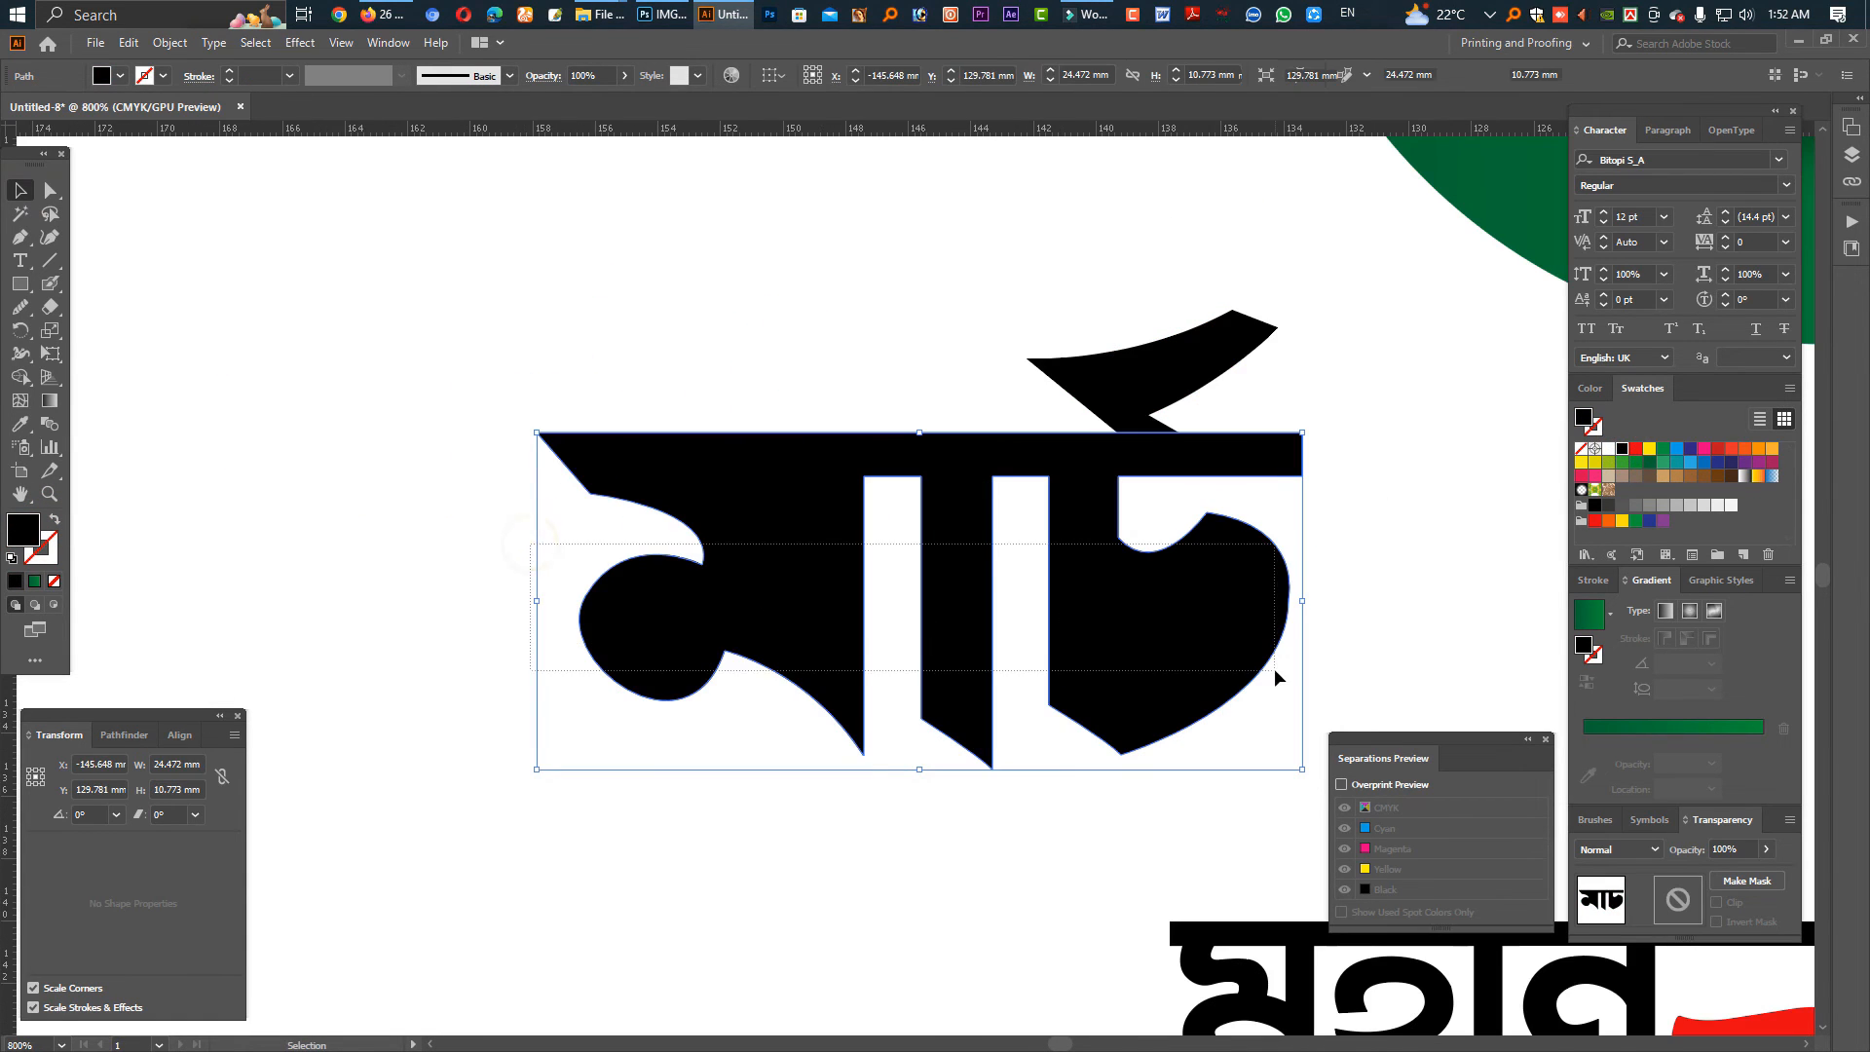
left_click_drag(1277, 676, 1276, 672)
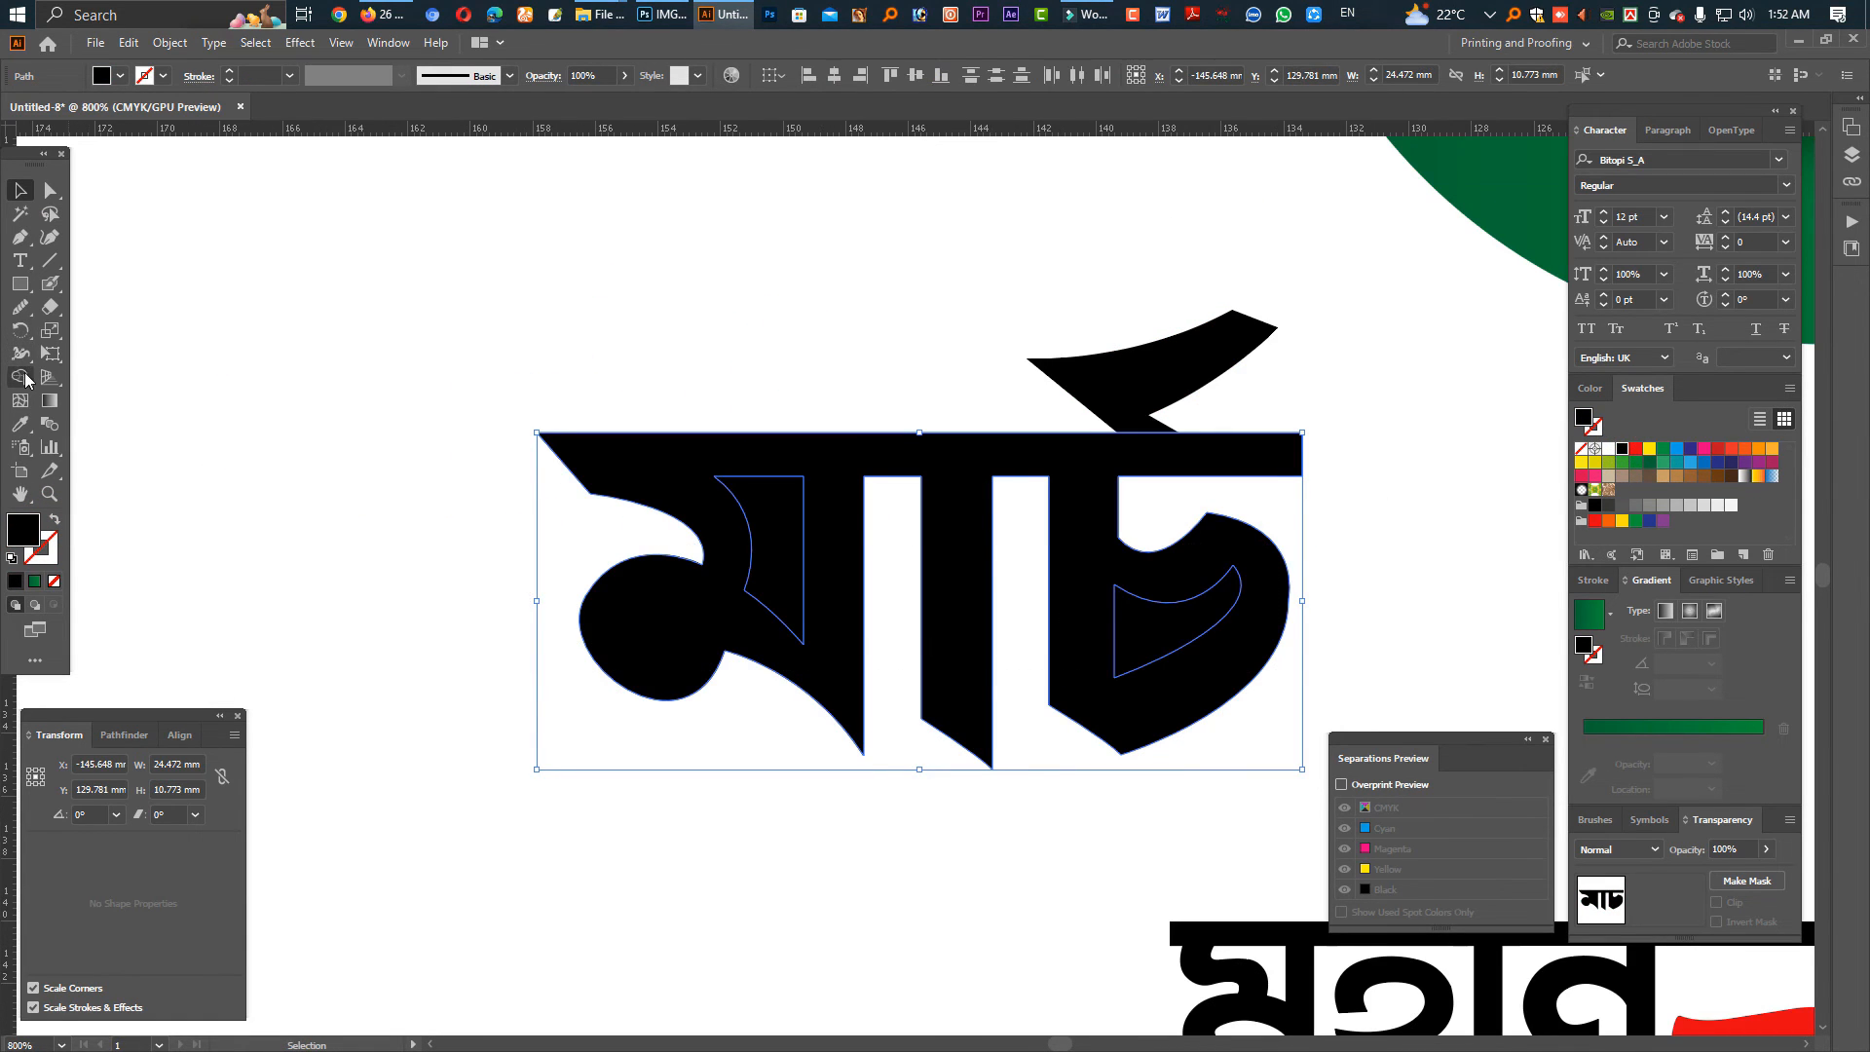
left_click(22, 377)
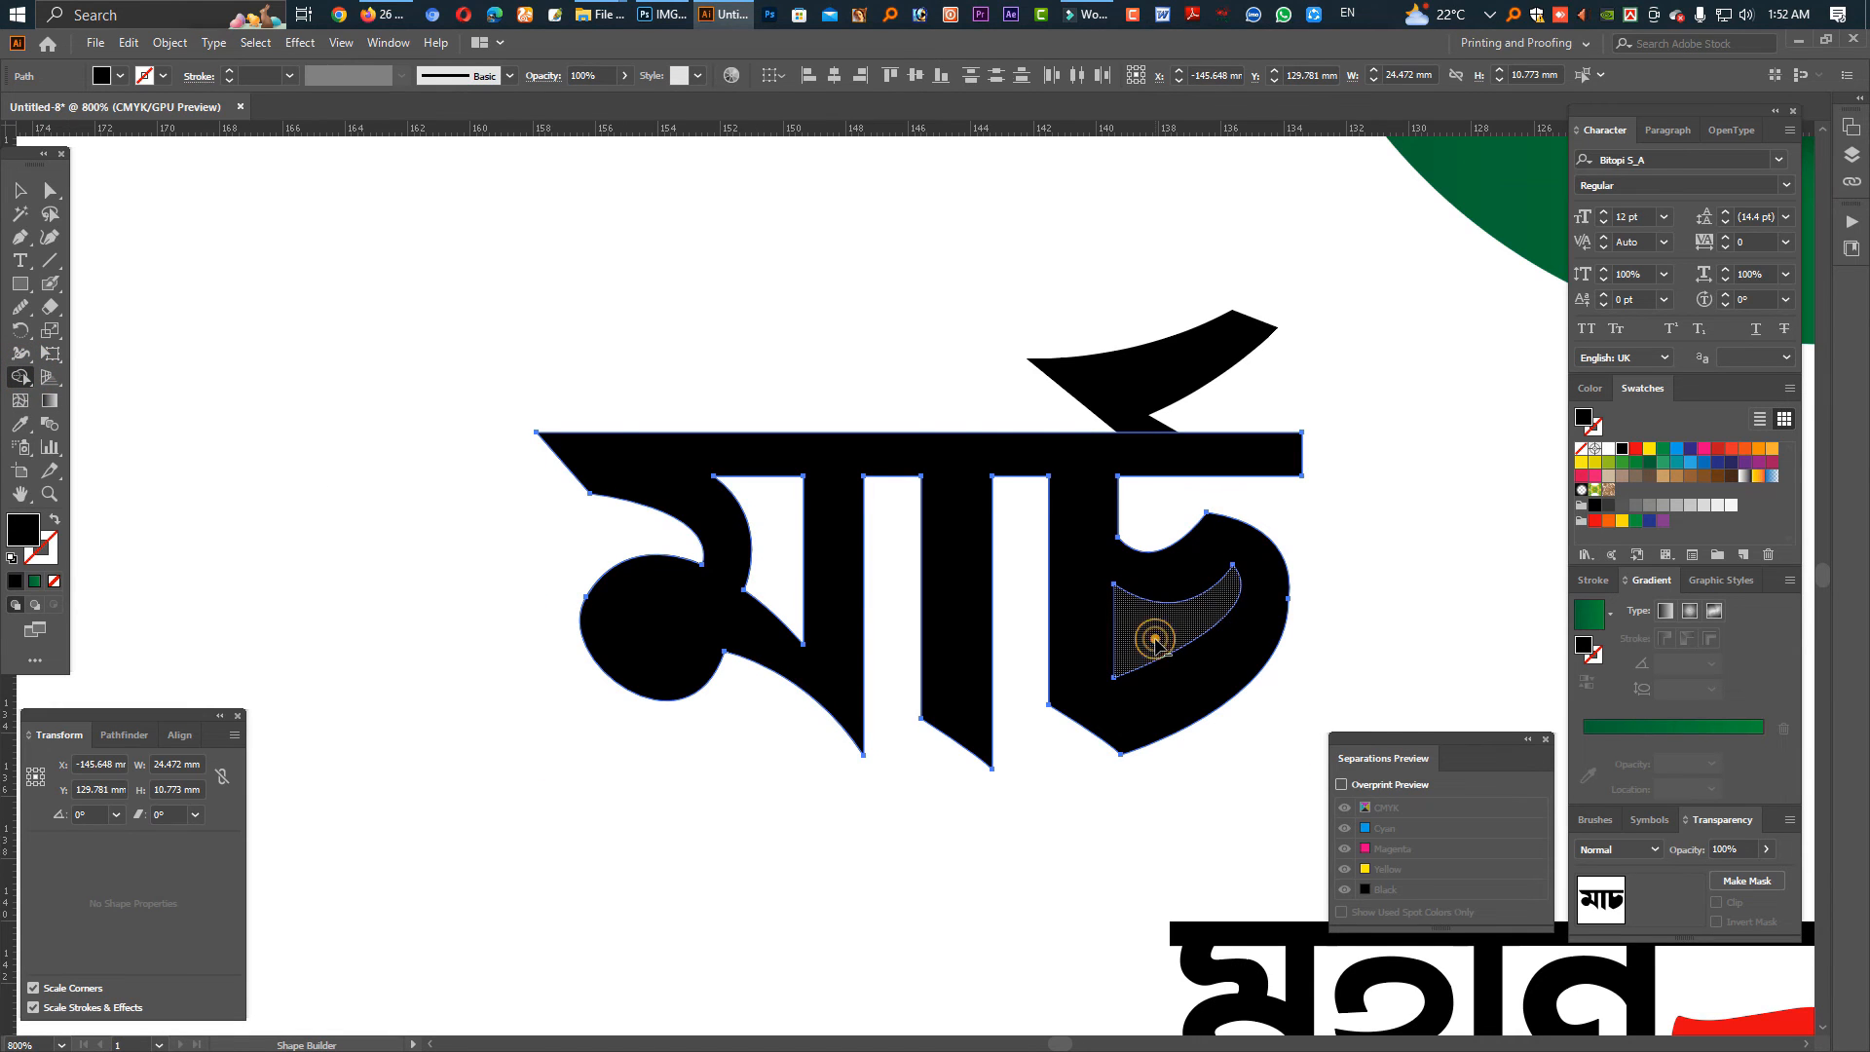
left_click(1155, 643)
Place the black মার্চ lettering beneath ২৬, above মহান and beside the memorial's base.
left_click(20, 190)
left_click(1061, 437)
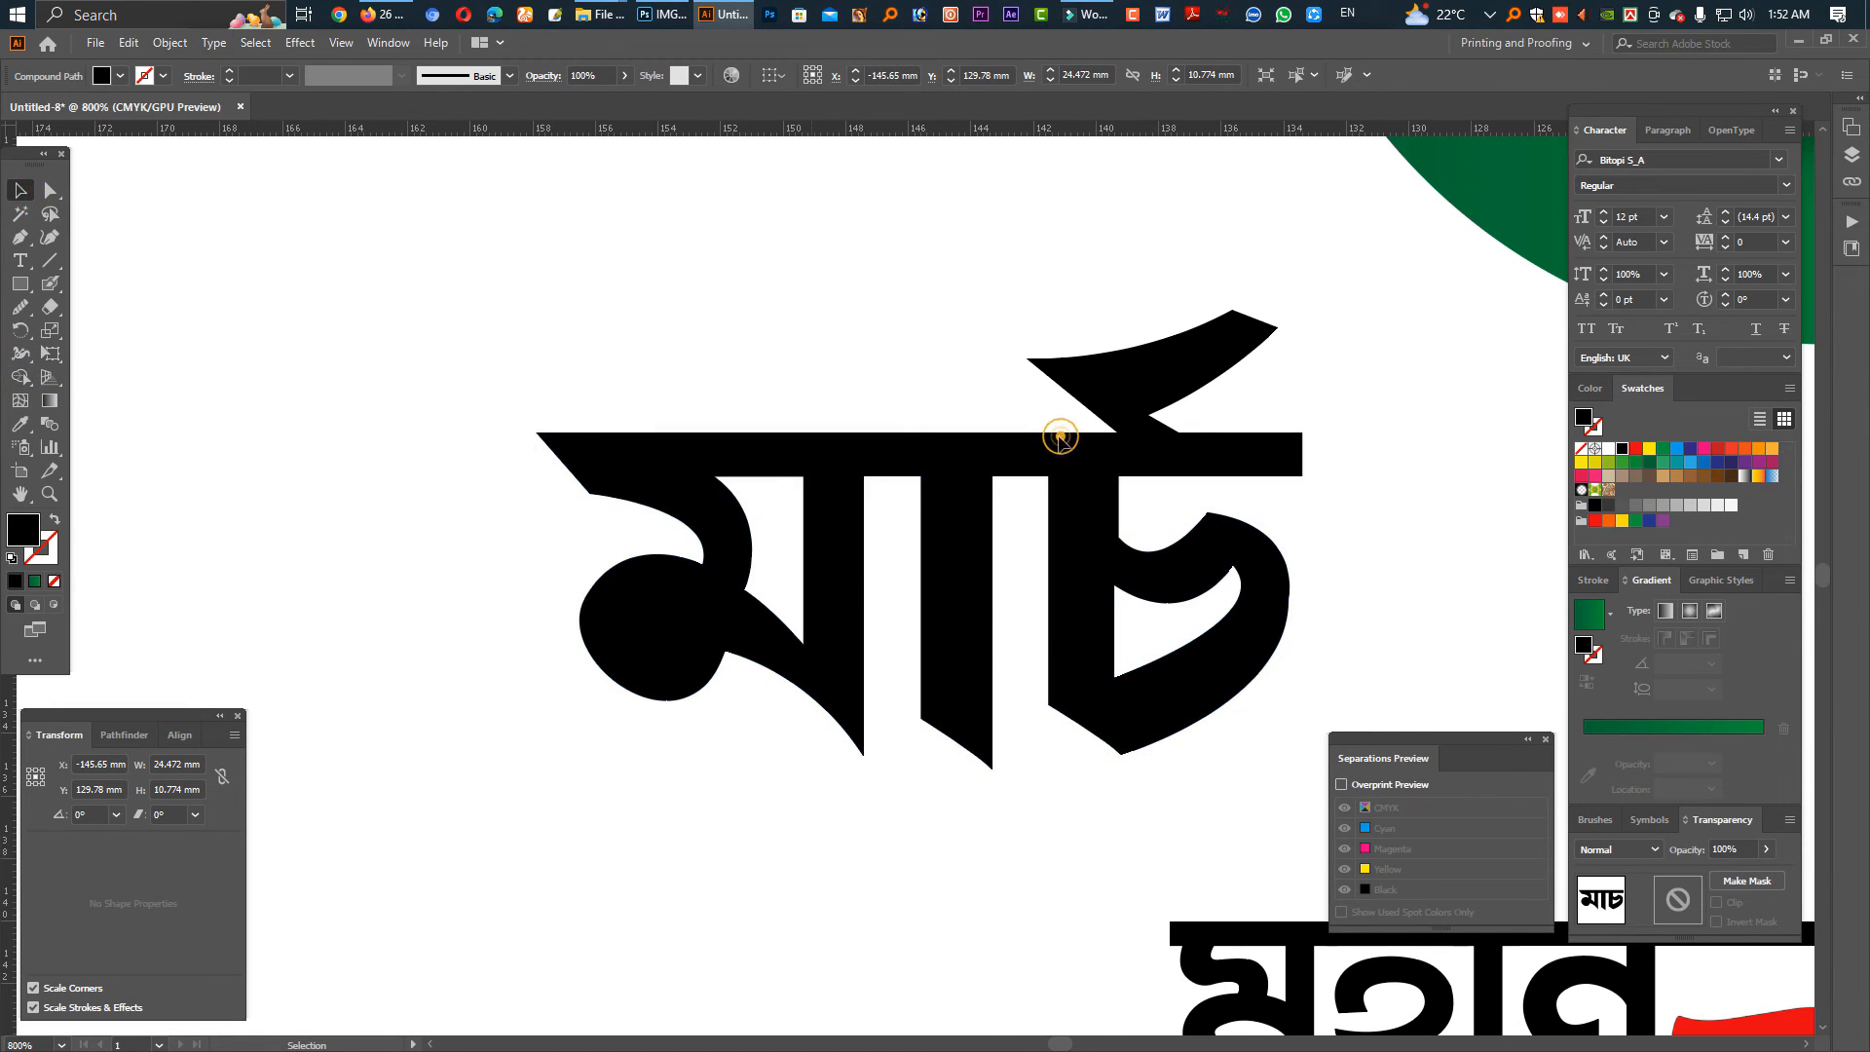
key("ctrl+minus")
key("ctrl+minus")
left_click_drag(694, 571, 1252, 679)
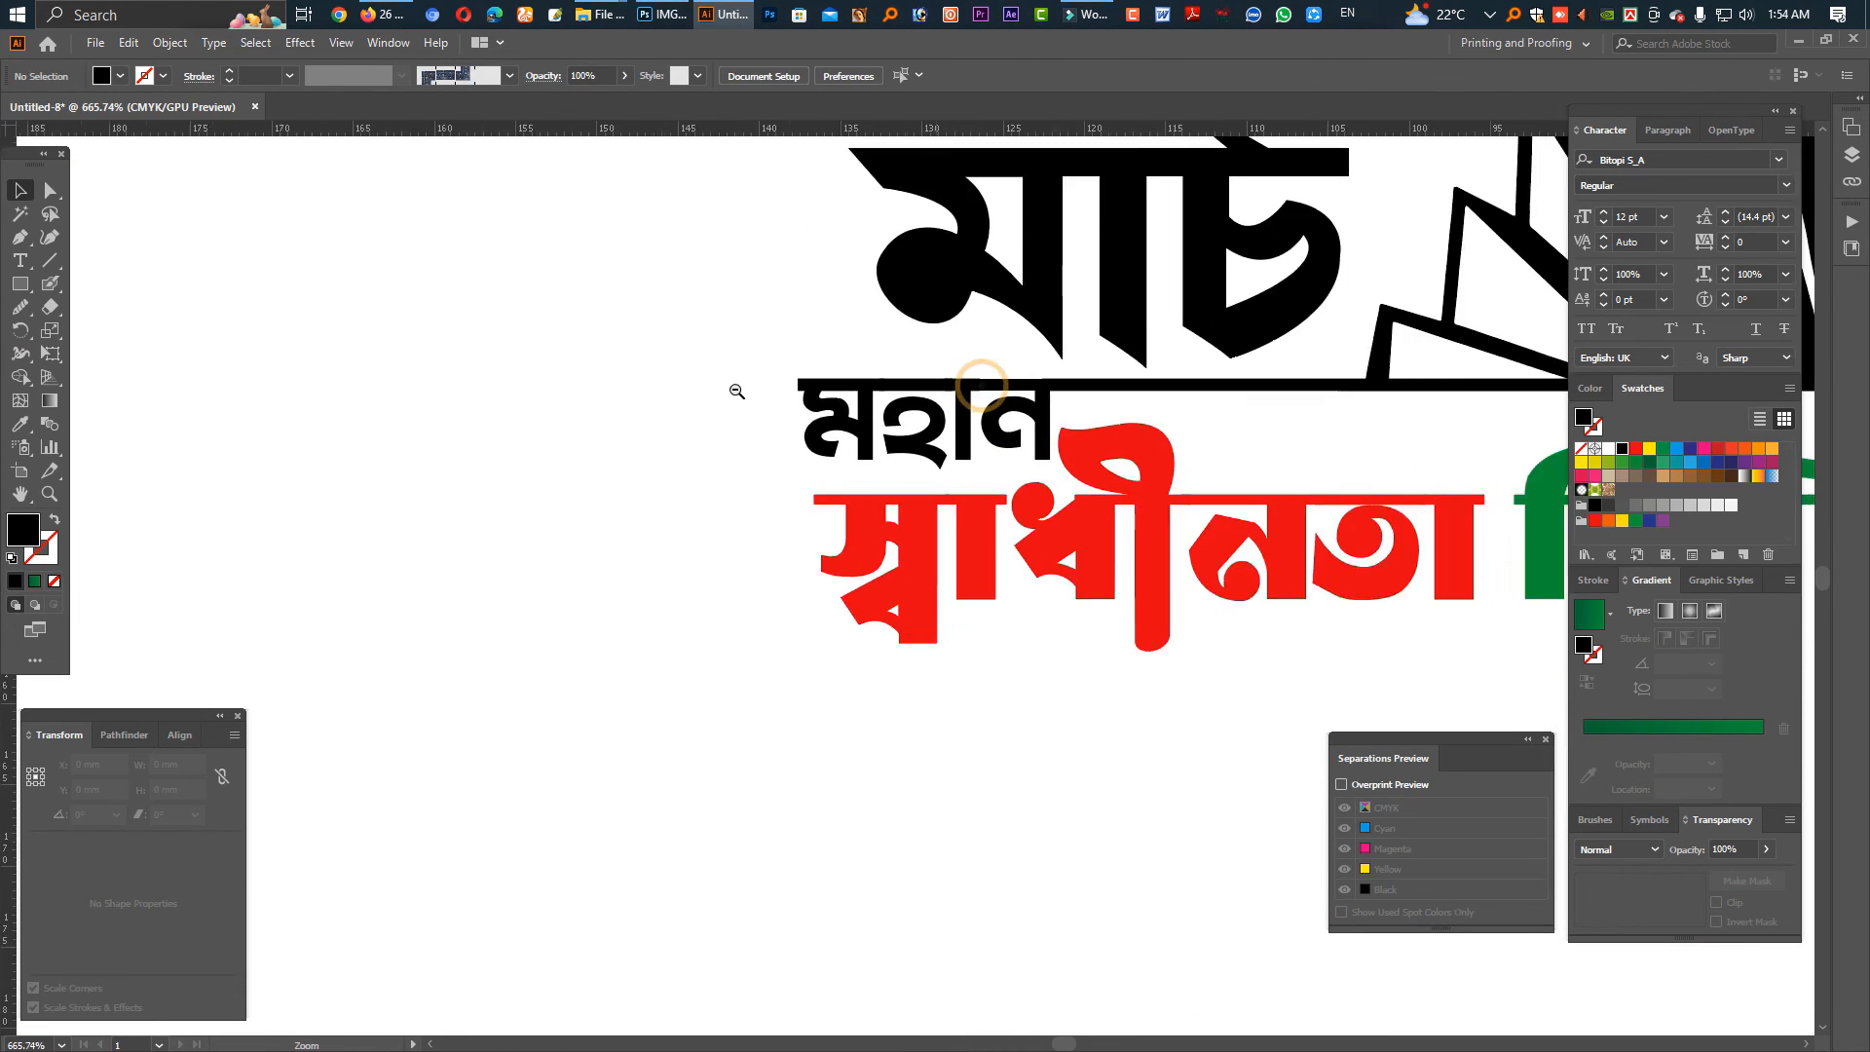
Group the green দিবস lettering with its swash and enlarge the group to about 54 mm wide.
scroll(735, 389, "down", 3)
left_click_drag(1076, 540, 831, 593)
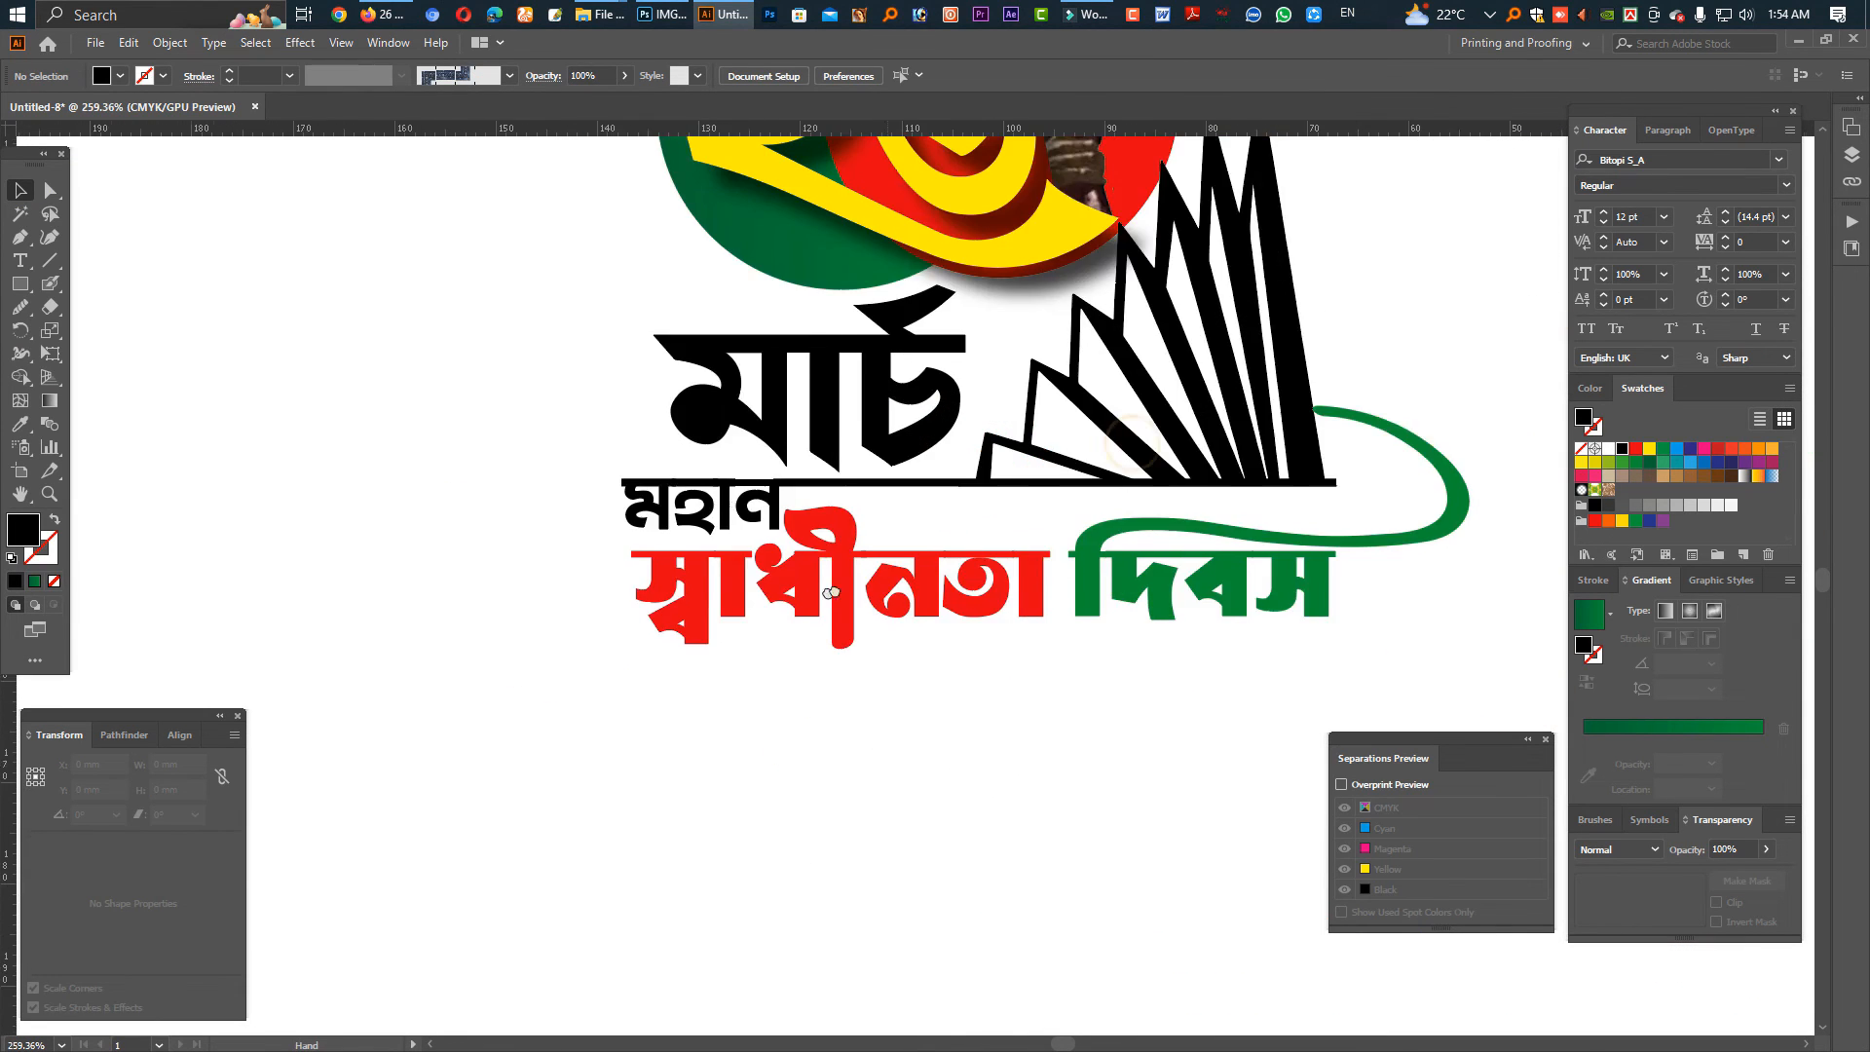
scroll(831, 592, "down", 5)
scroll(831, 592, "right", 3)
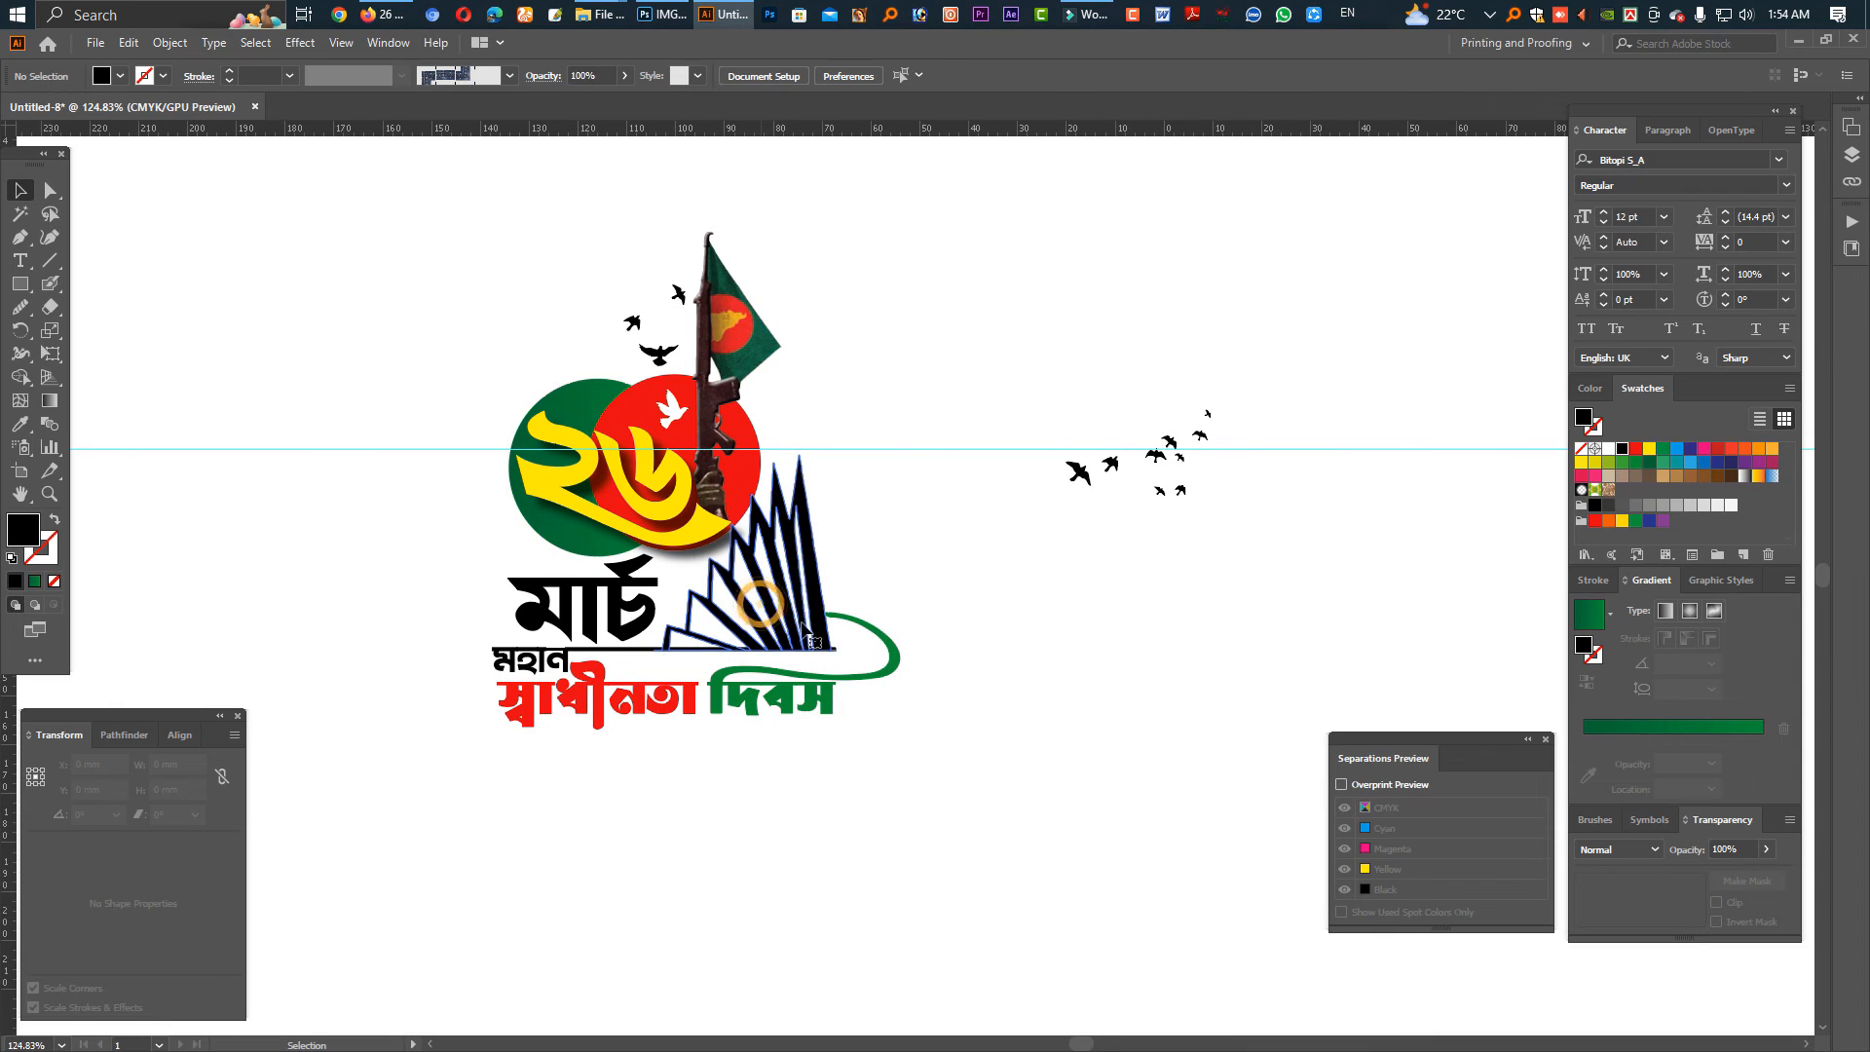
left_click(805, 631)
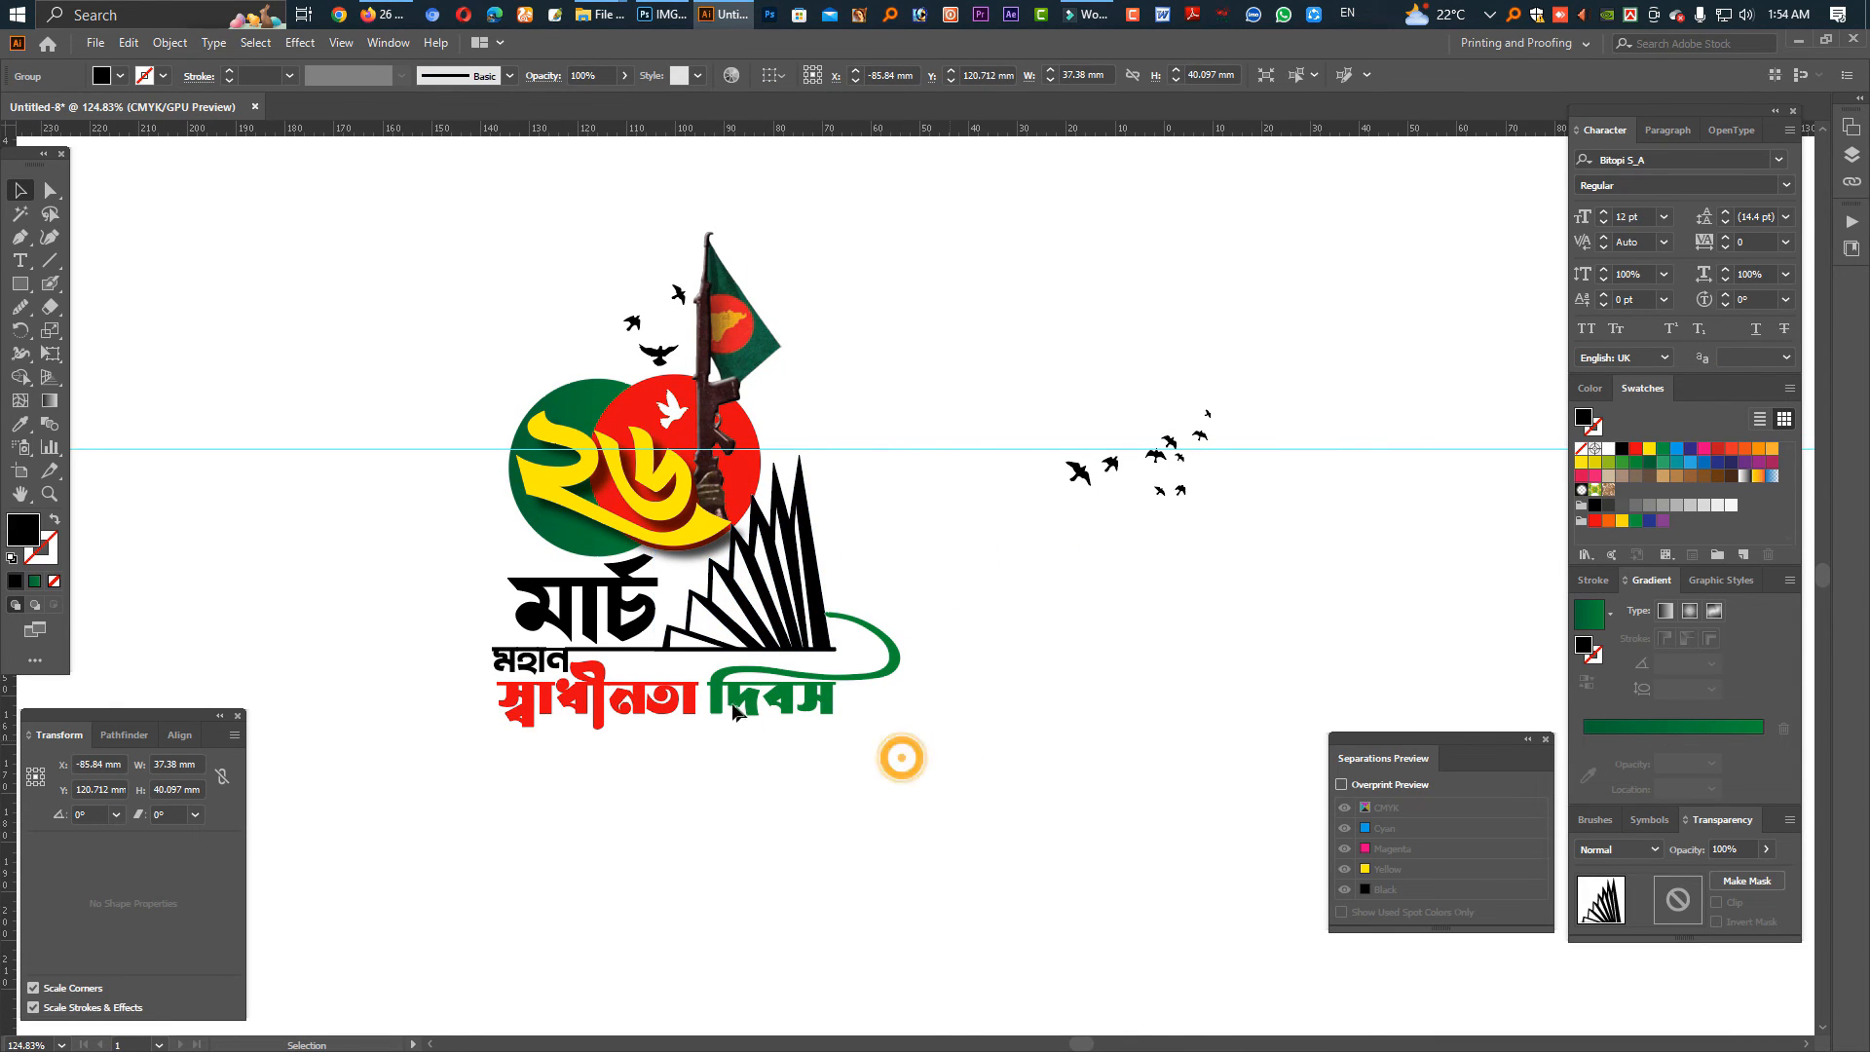
left_click_drag(733, 713, 814, 725)
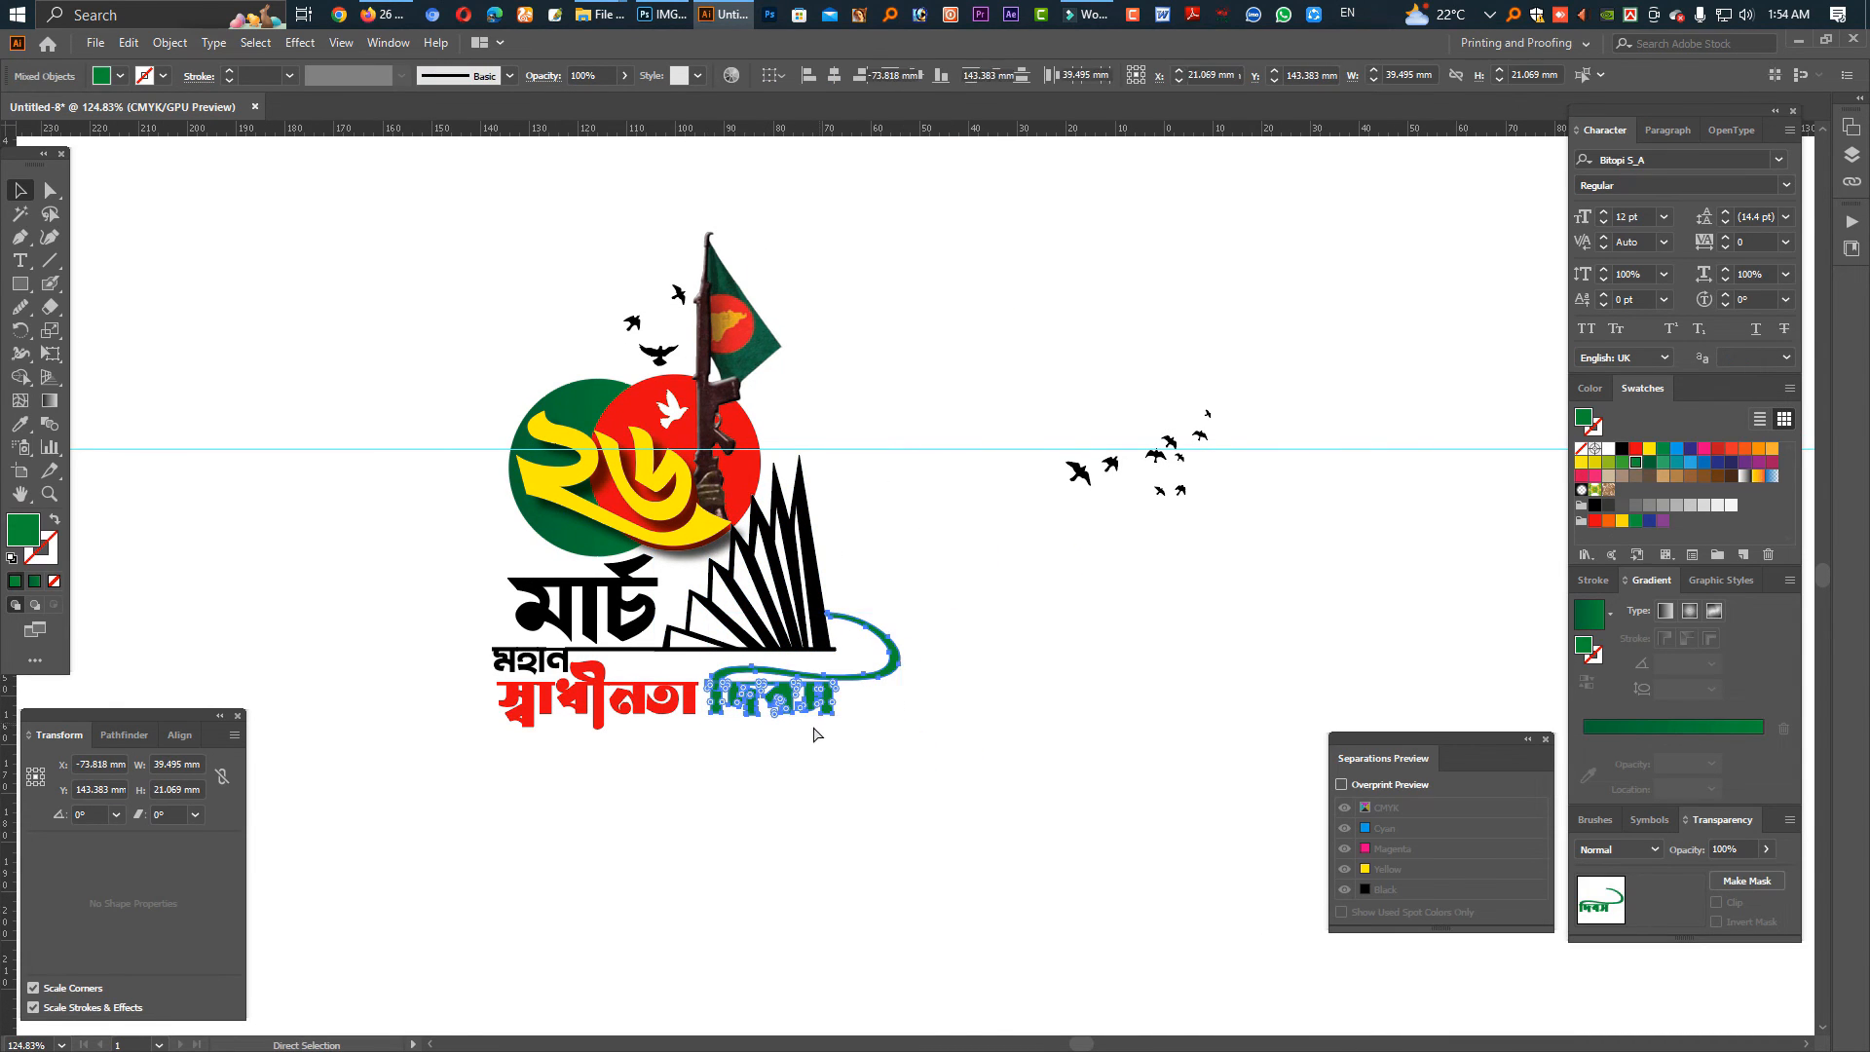
left_click_drag(799, 722, 854, 699)
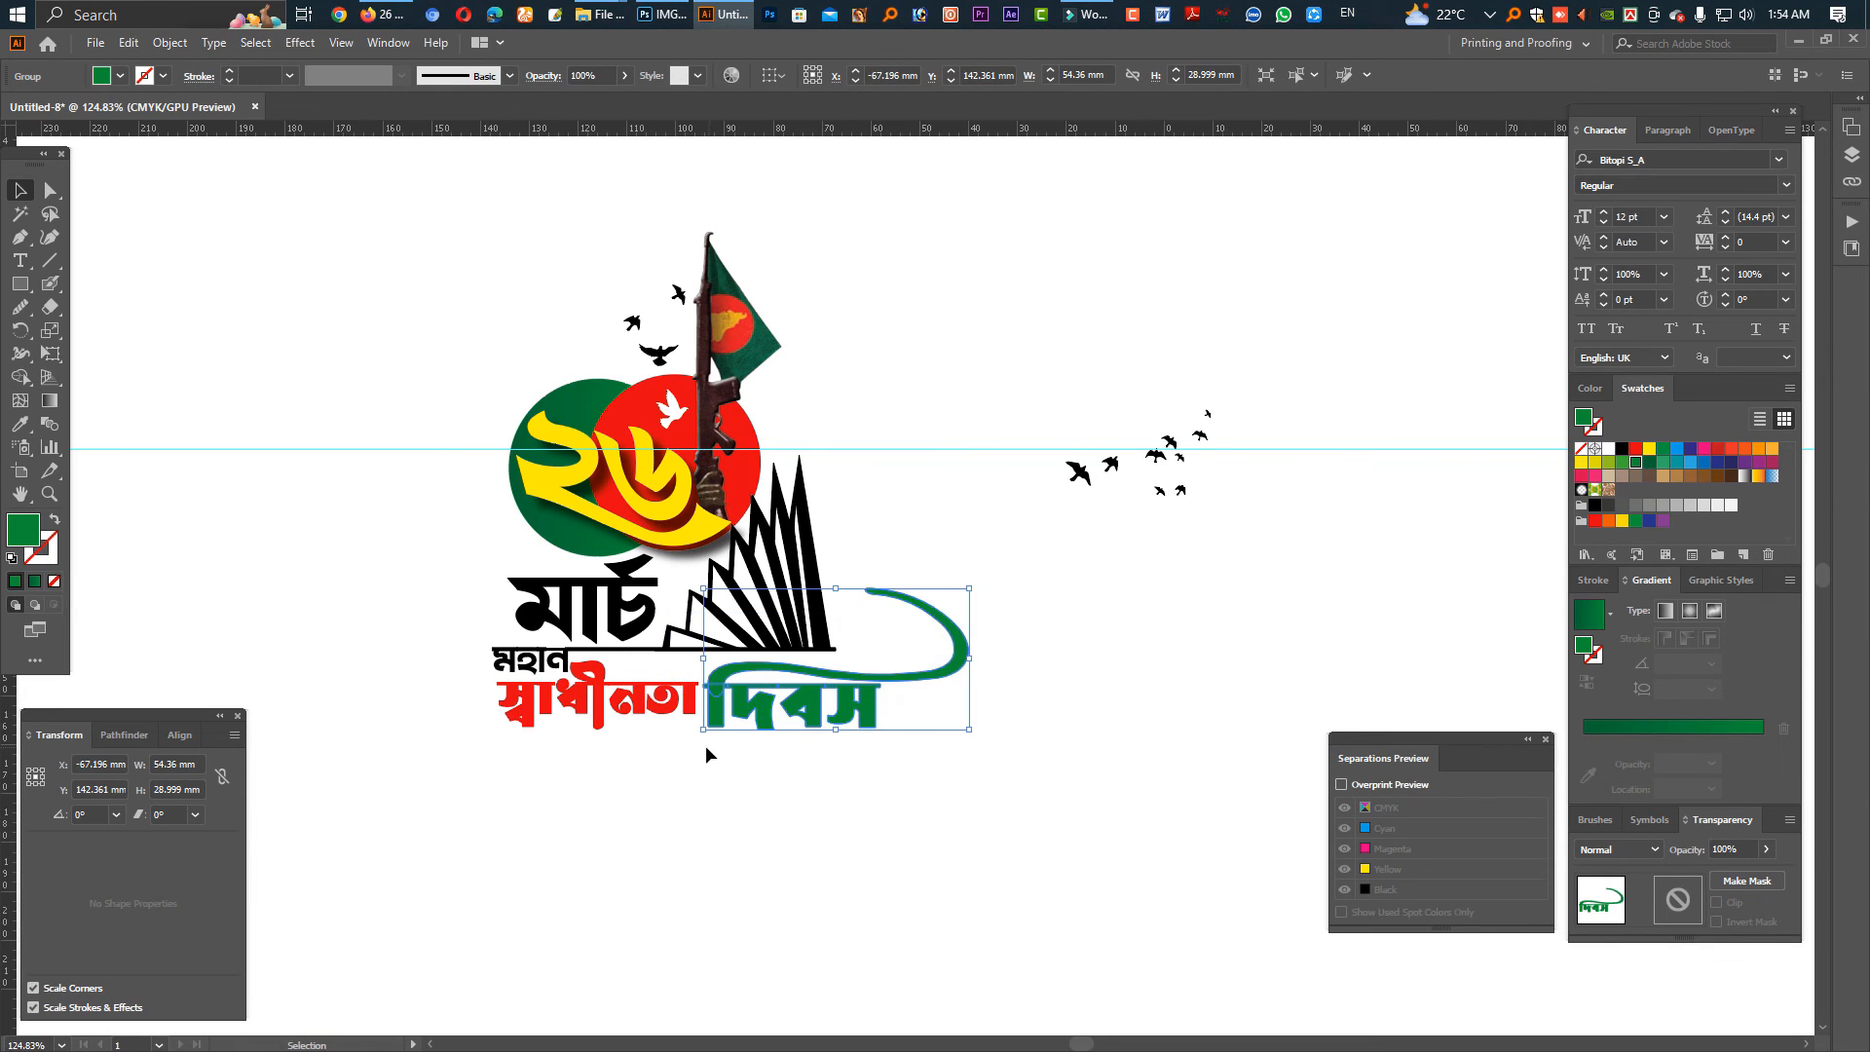
Shift দিবস to the right, group the red স্বাধীনতা letters and enlarge them to about 52 mm wide.
left_click_drag(517, 725, 517, 726)
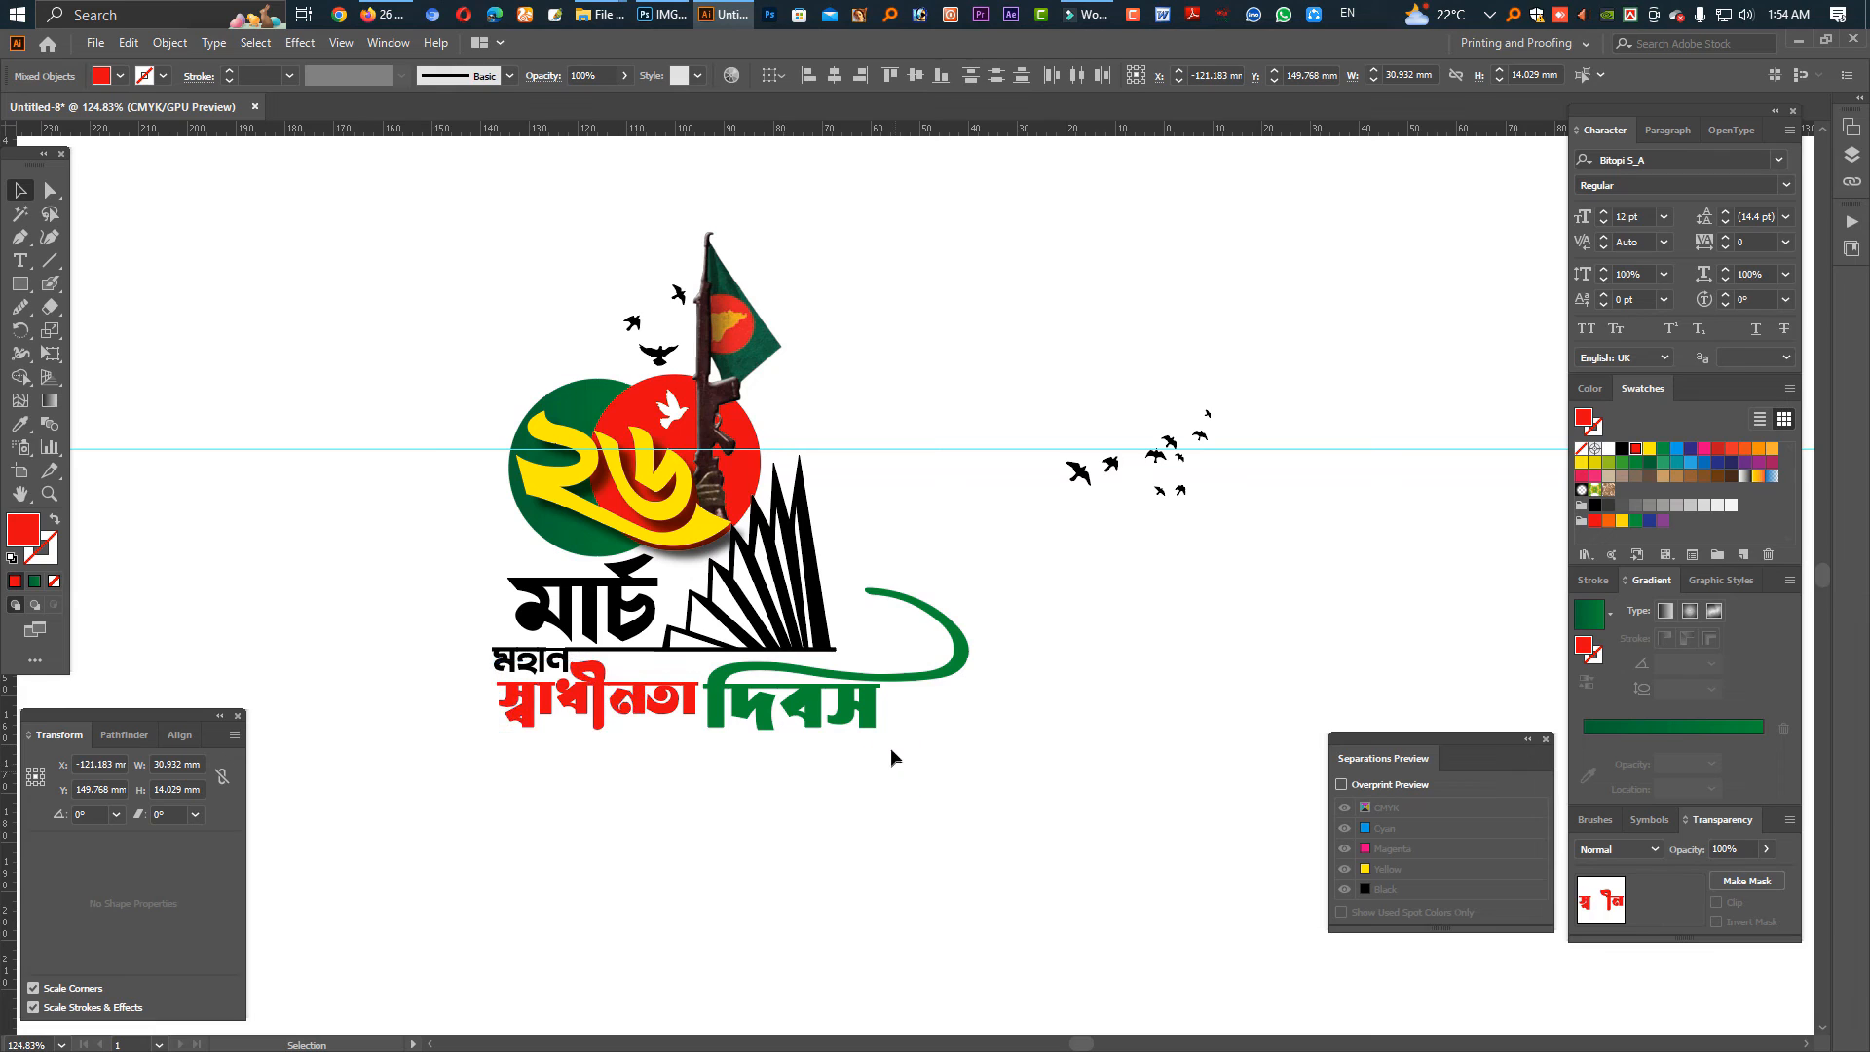
left_click_drag(926, 748, 475, 715)
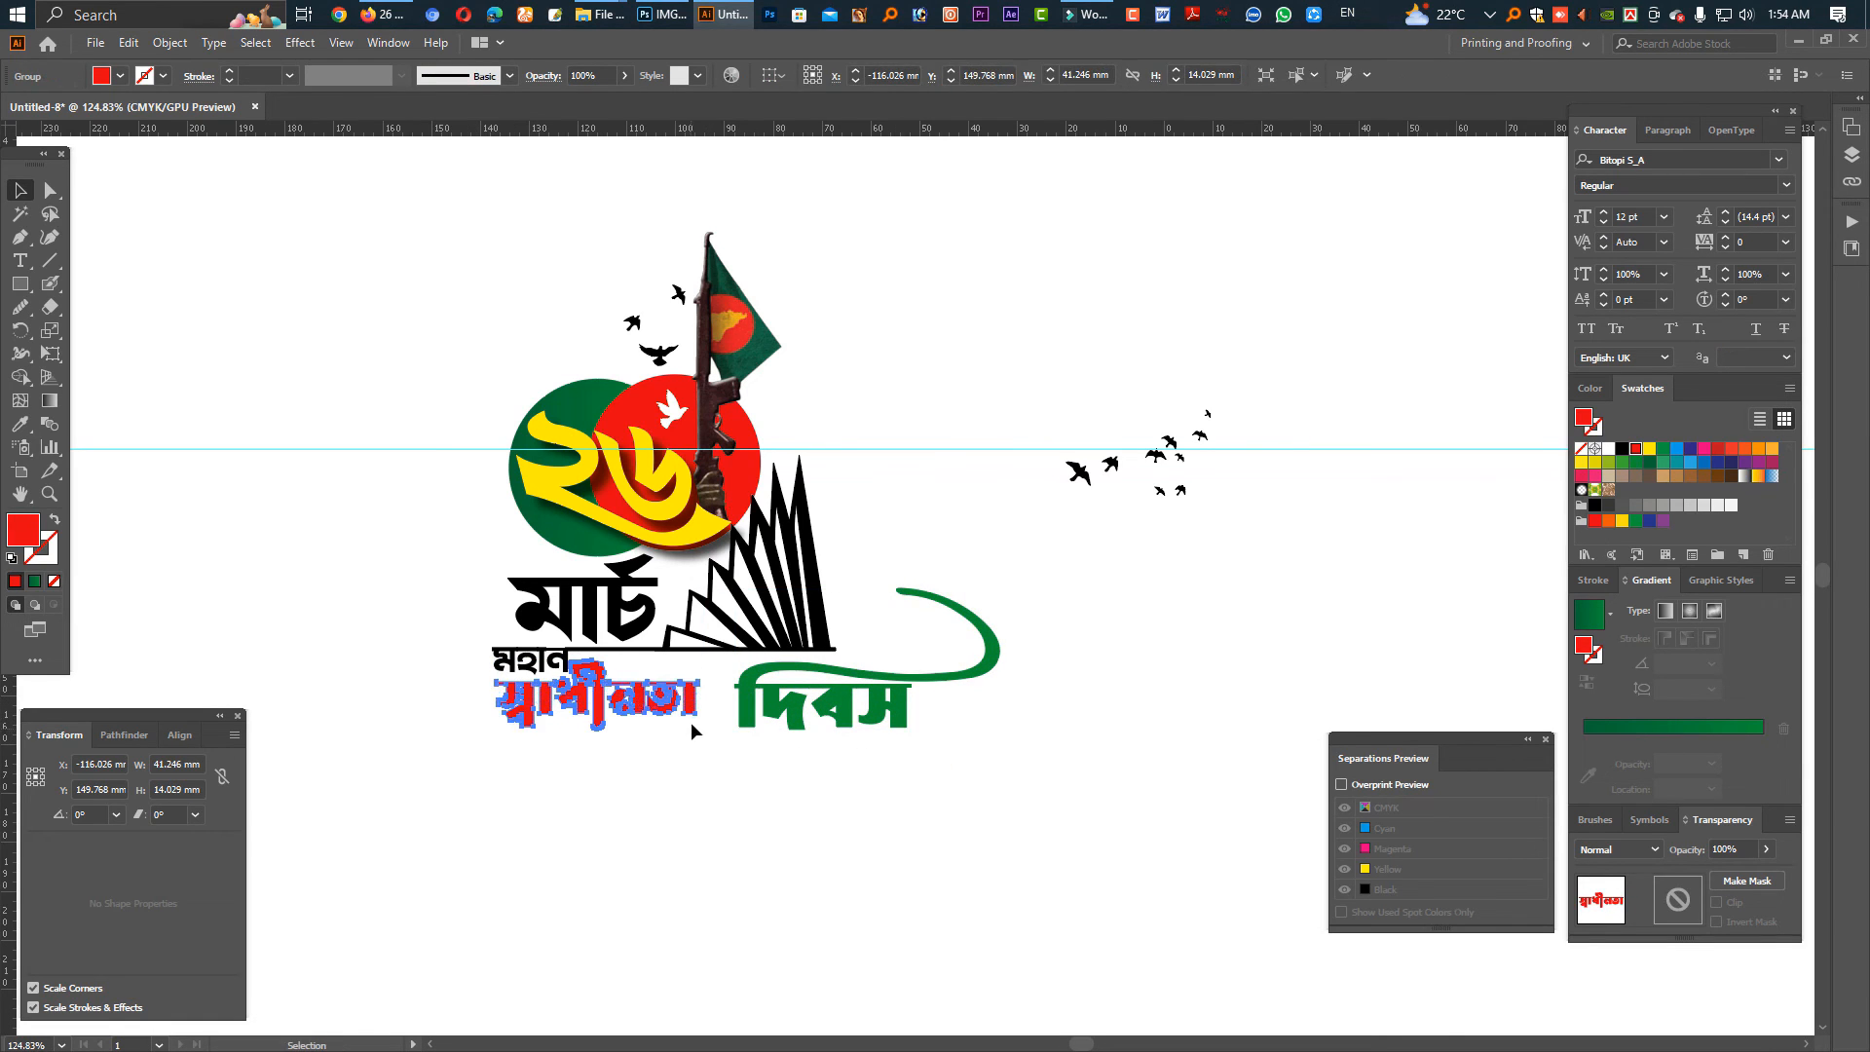
left_click_drag(697, 709, 716, 702)
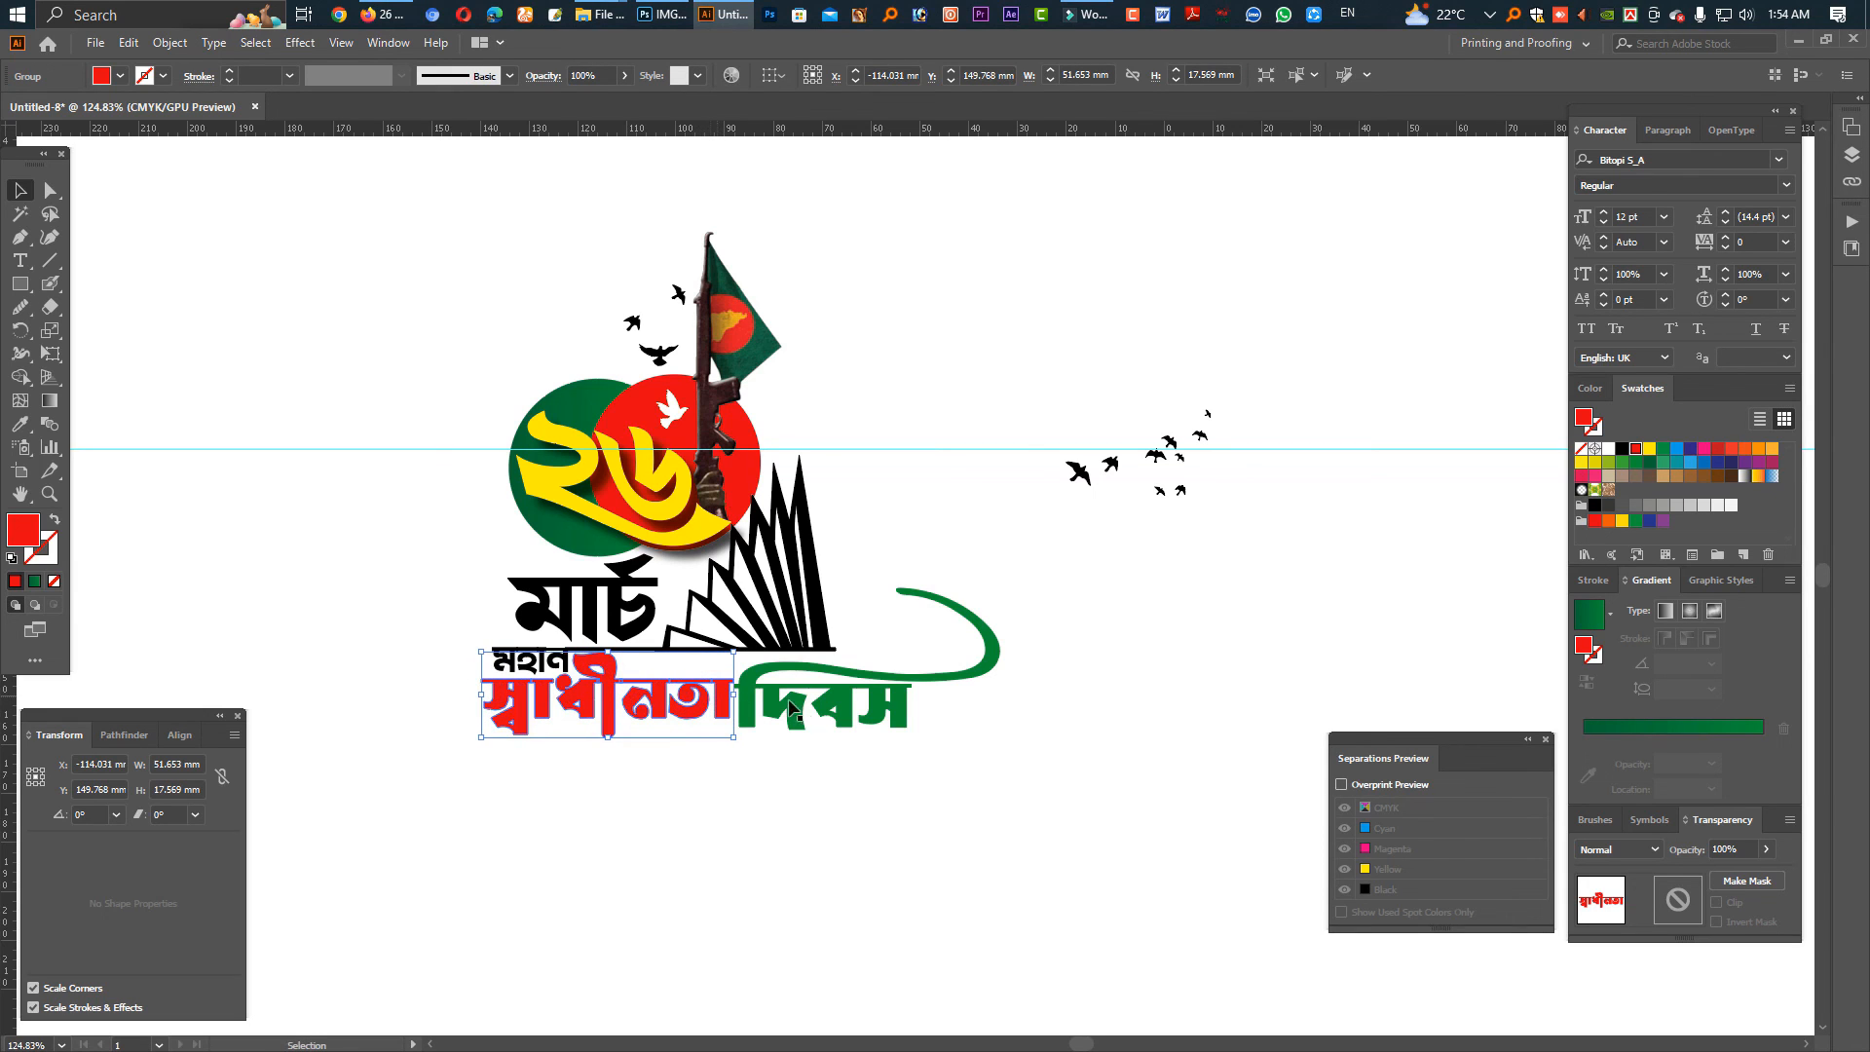
Move দিবস clear below the design and enlarge the red স্বাধীনতা lettering to about 69 mm wide.
left_click(842, 697)
left_click_drag(830, 856, 827, 844)
left_click(733, 703)
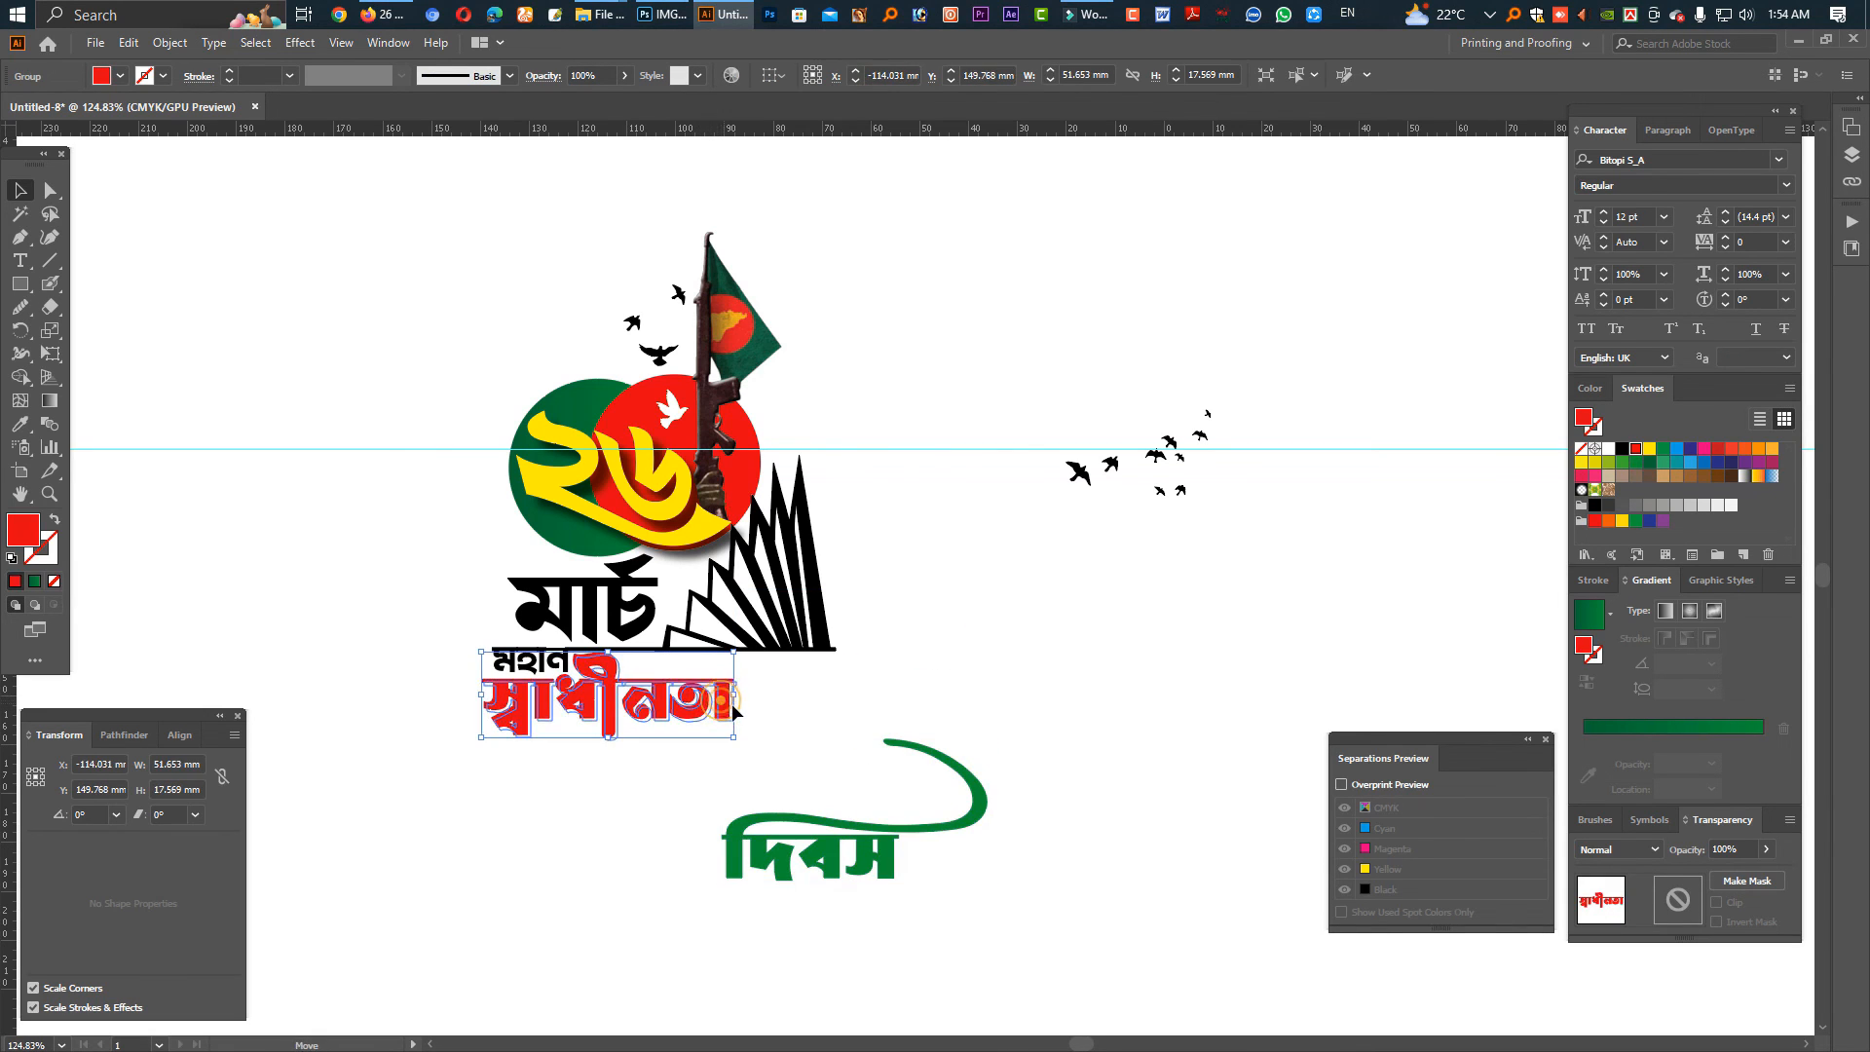
left_click_drag(745, 701, 711, 743)
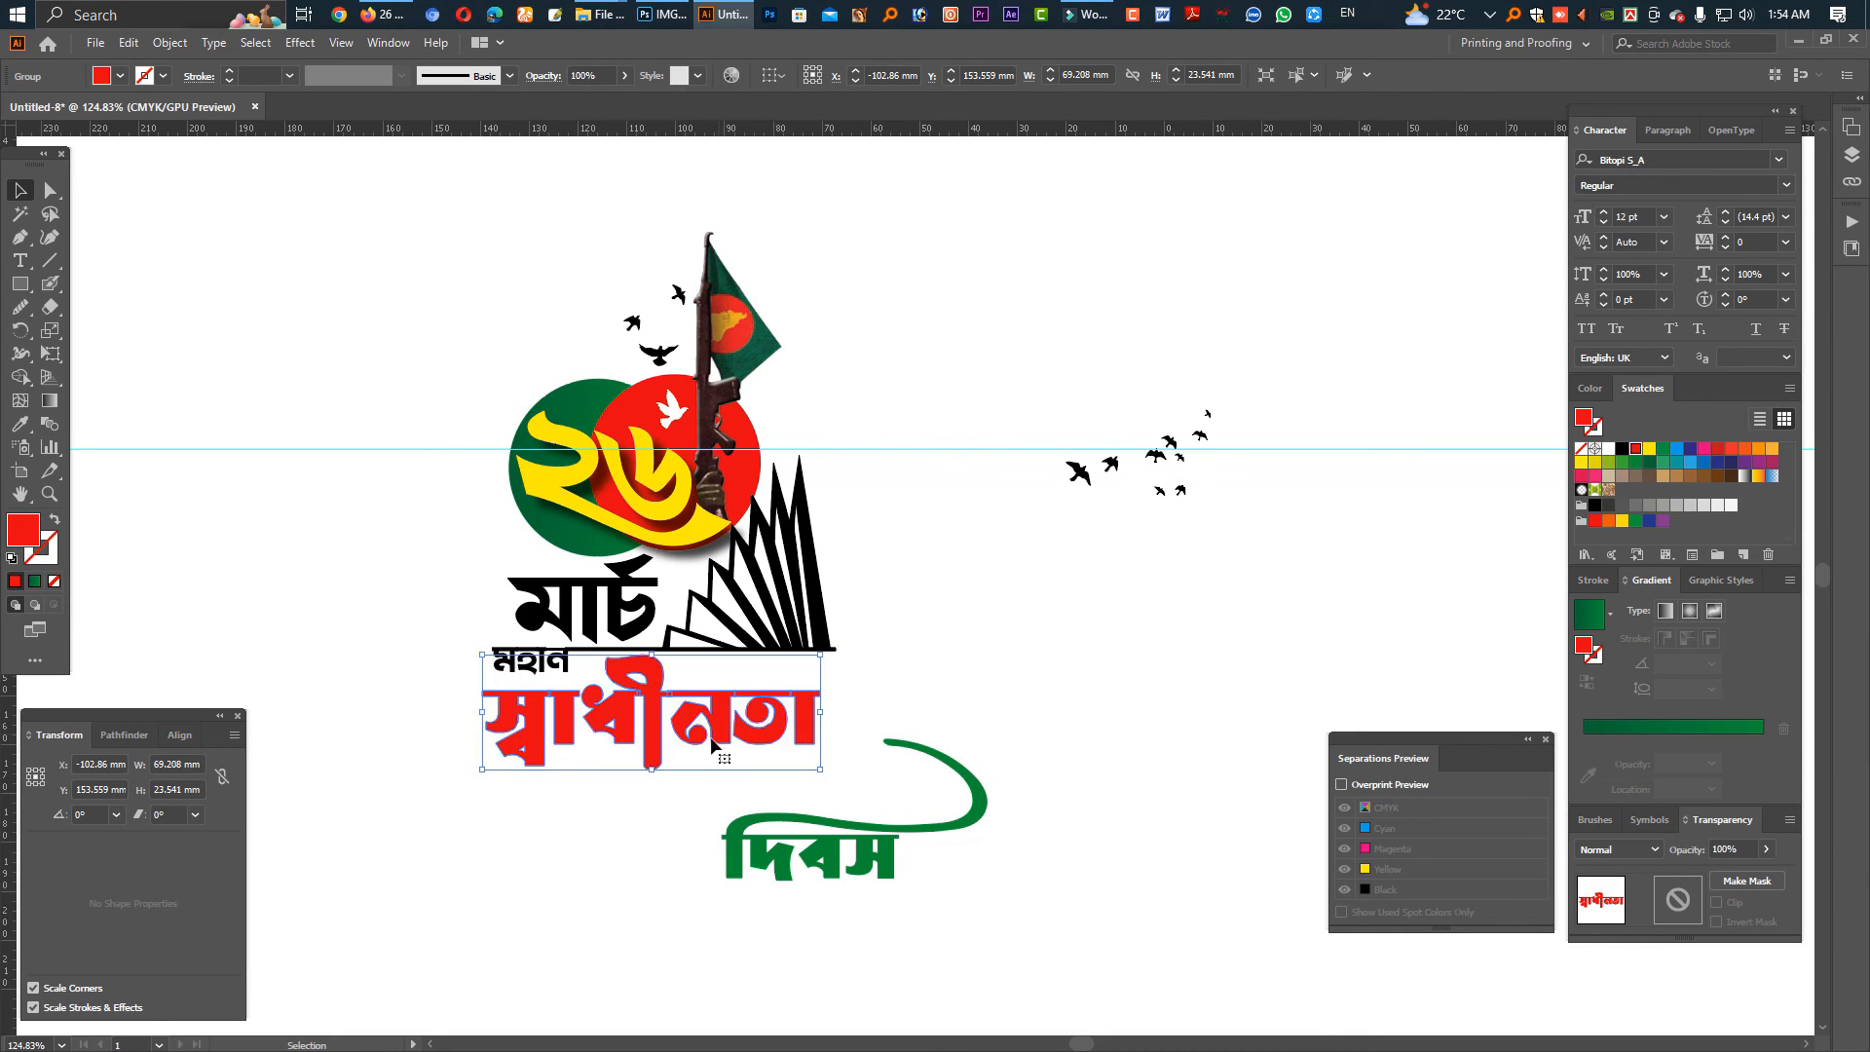
Position দিবস directly beneath the end of স্বাধীনতা, with its swash curling around the red word, and deselect it.
left_click(829, 846)
left_click_drag(829, 845, 757, 779)
left_click(968, 775)
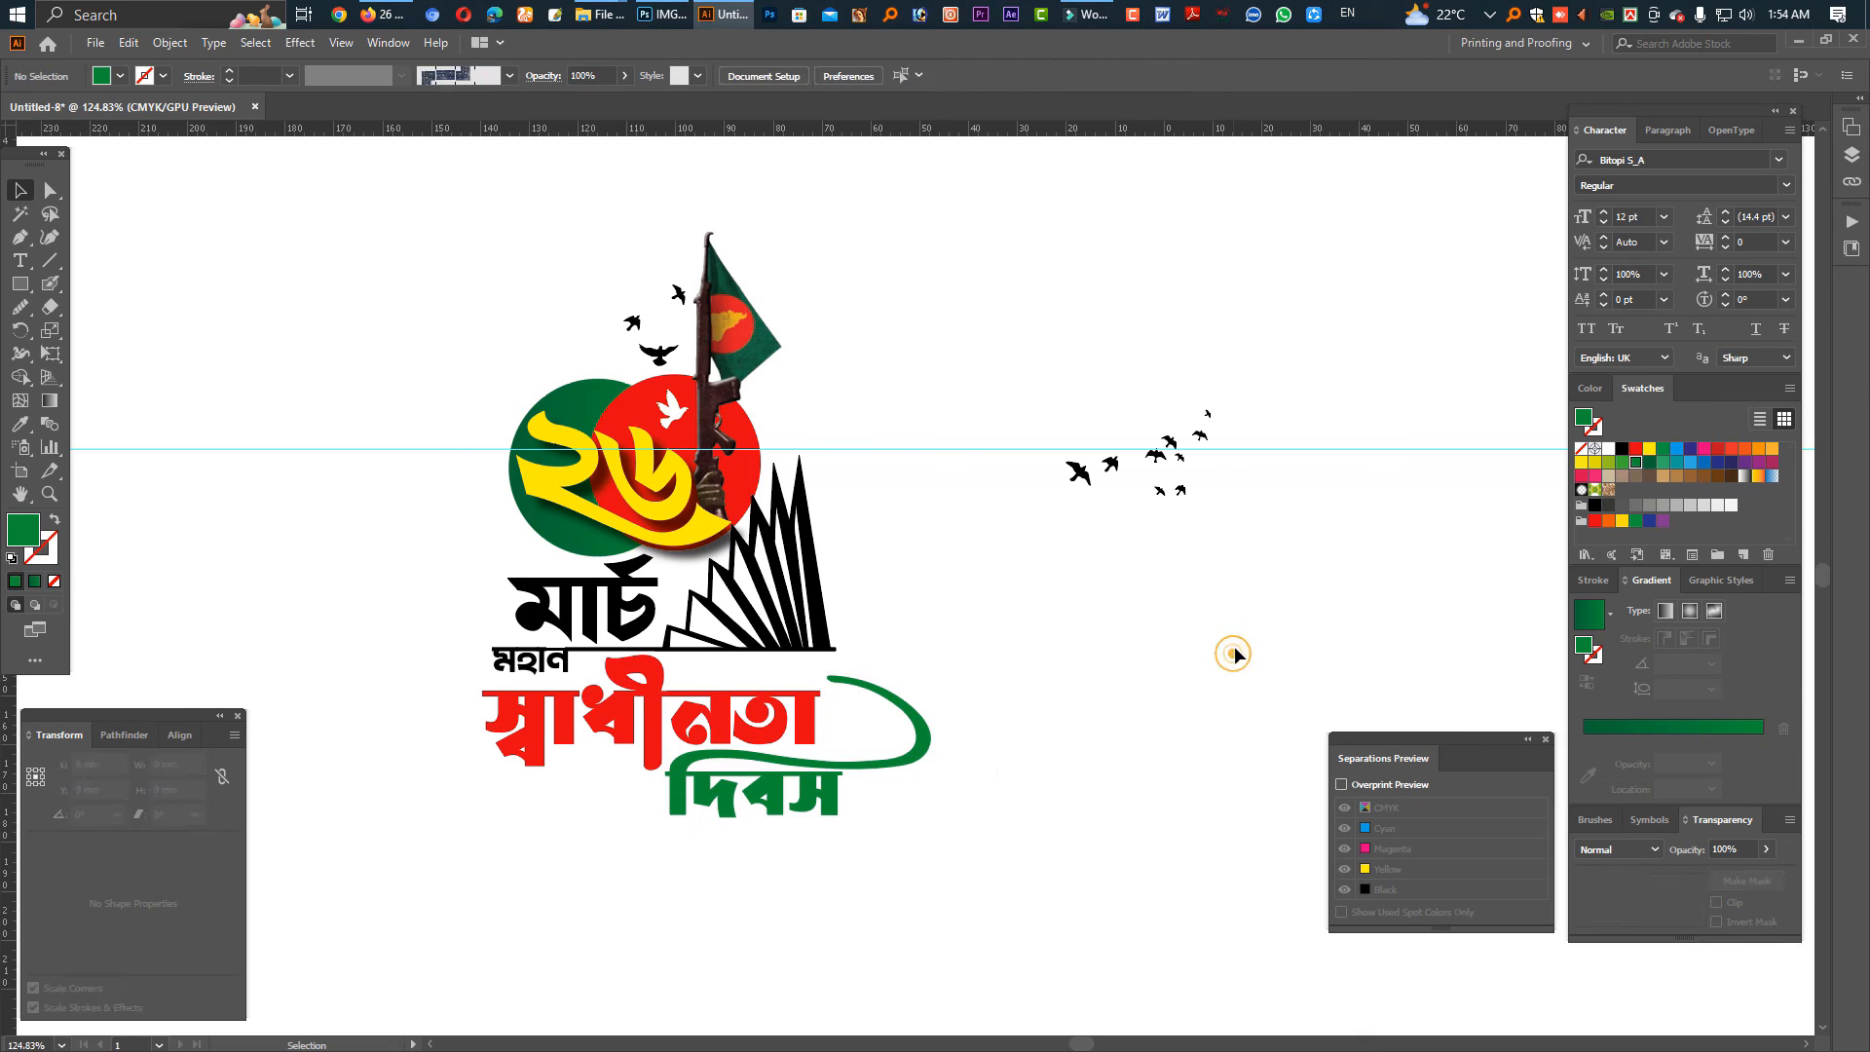
Delete the spare bird silhouettes lying beside the design.
left_click_drag(1077, 341, 1276, 595)
left_click_drag(977, 334, 1266, 656)
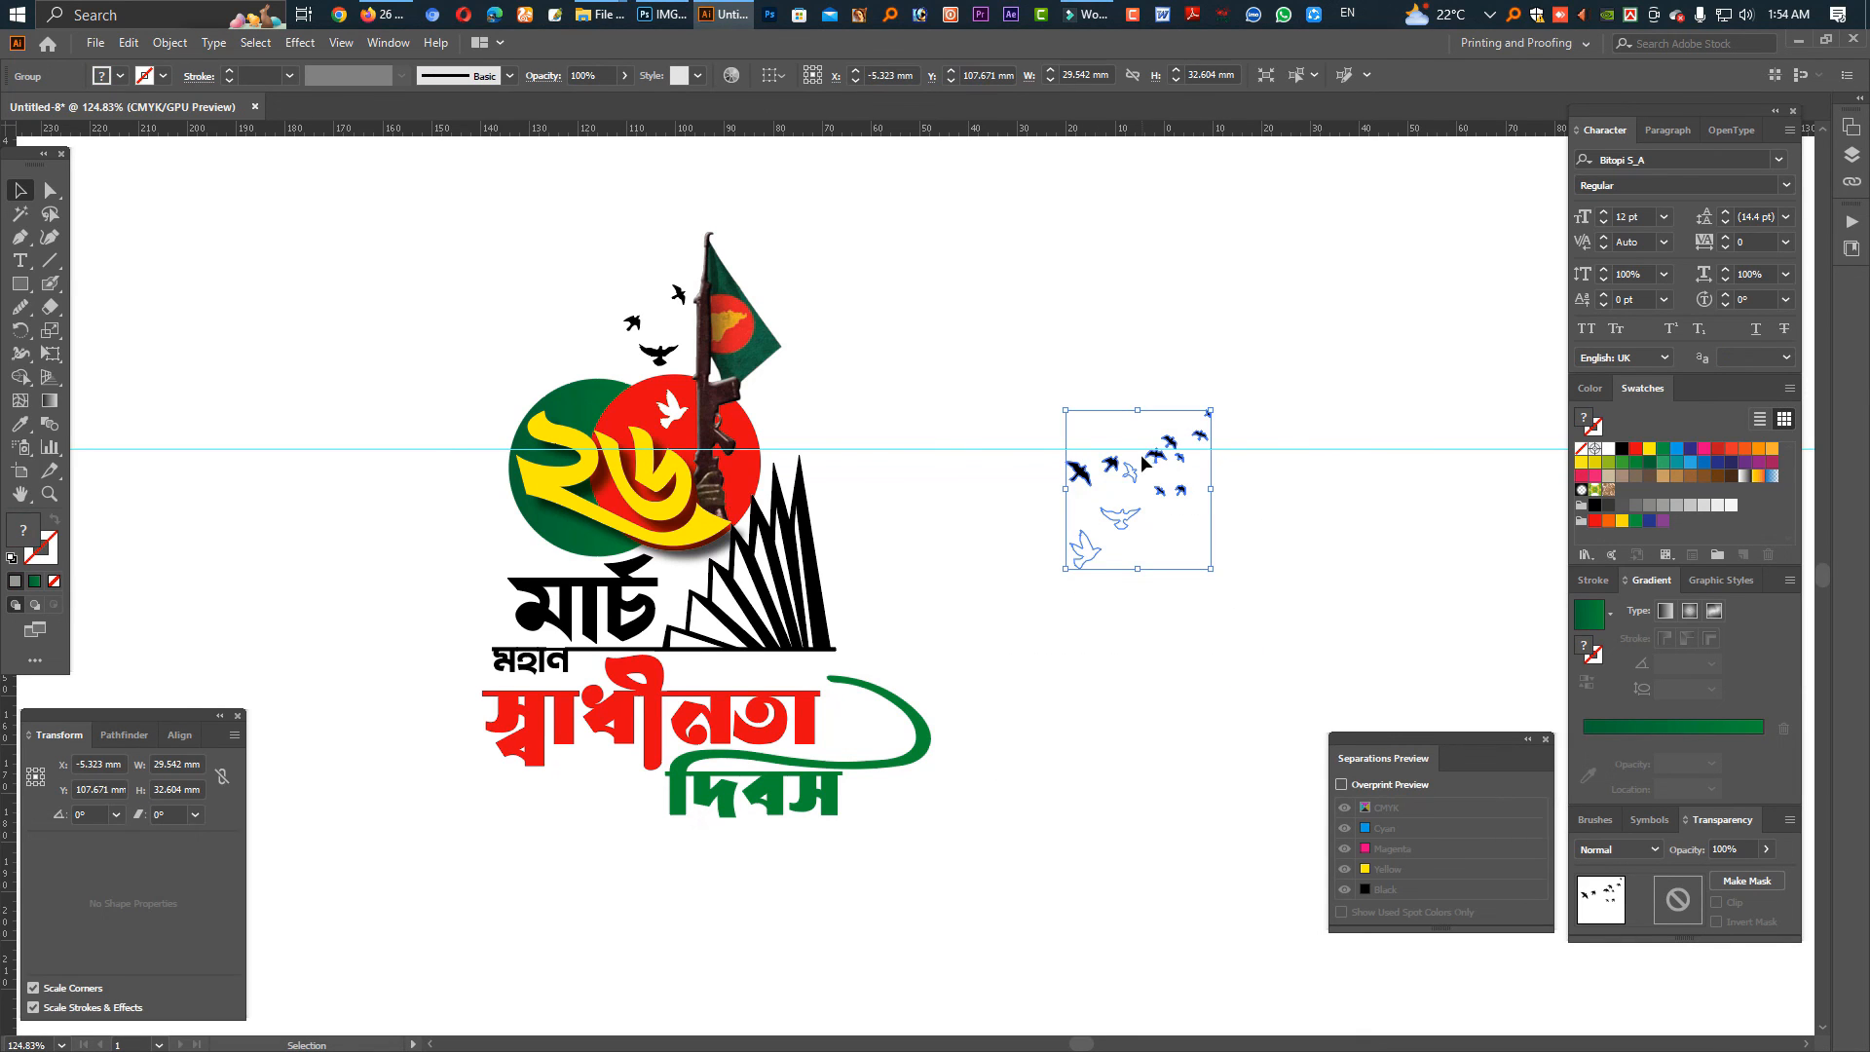
key("Delete")
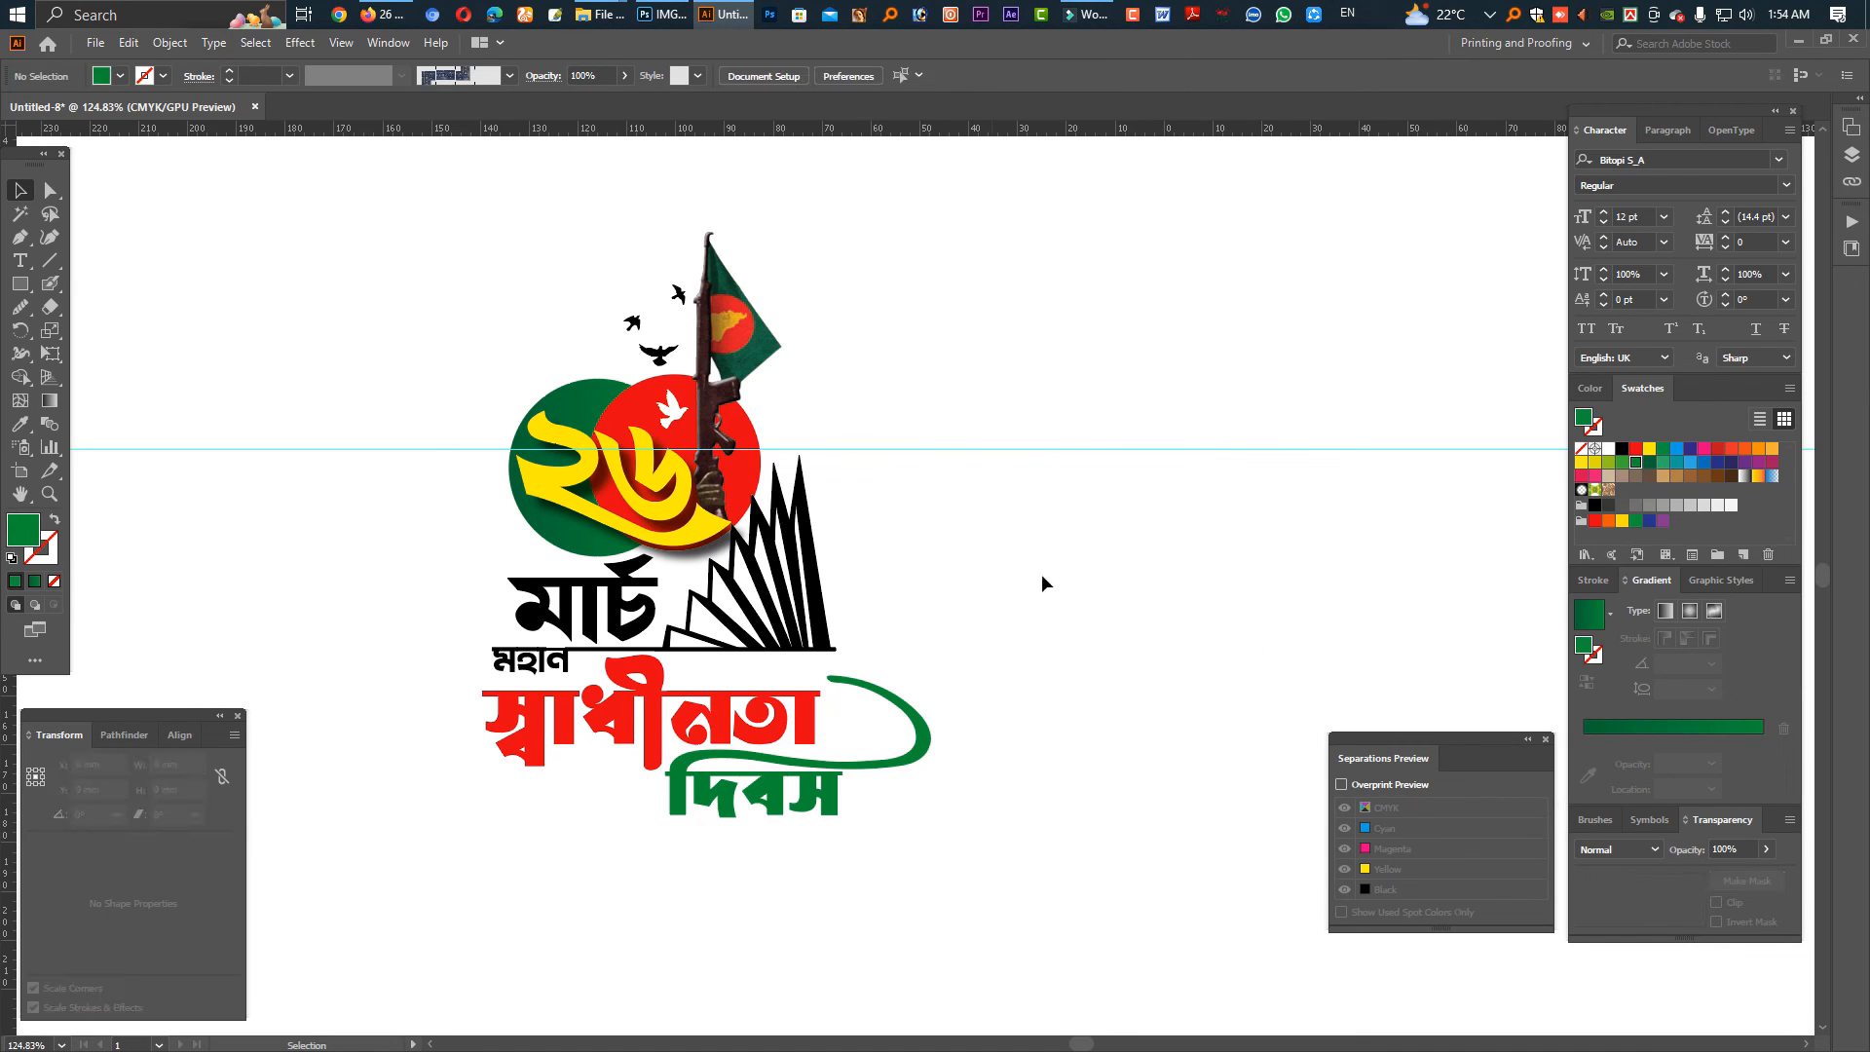
Unlock the guides and delete the horizontal guide running across the design.
right_click(1042, 582)
left_click(1120, 756)
left_click_drag(955, 409, 1038, 538)
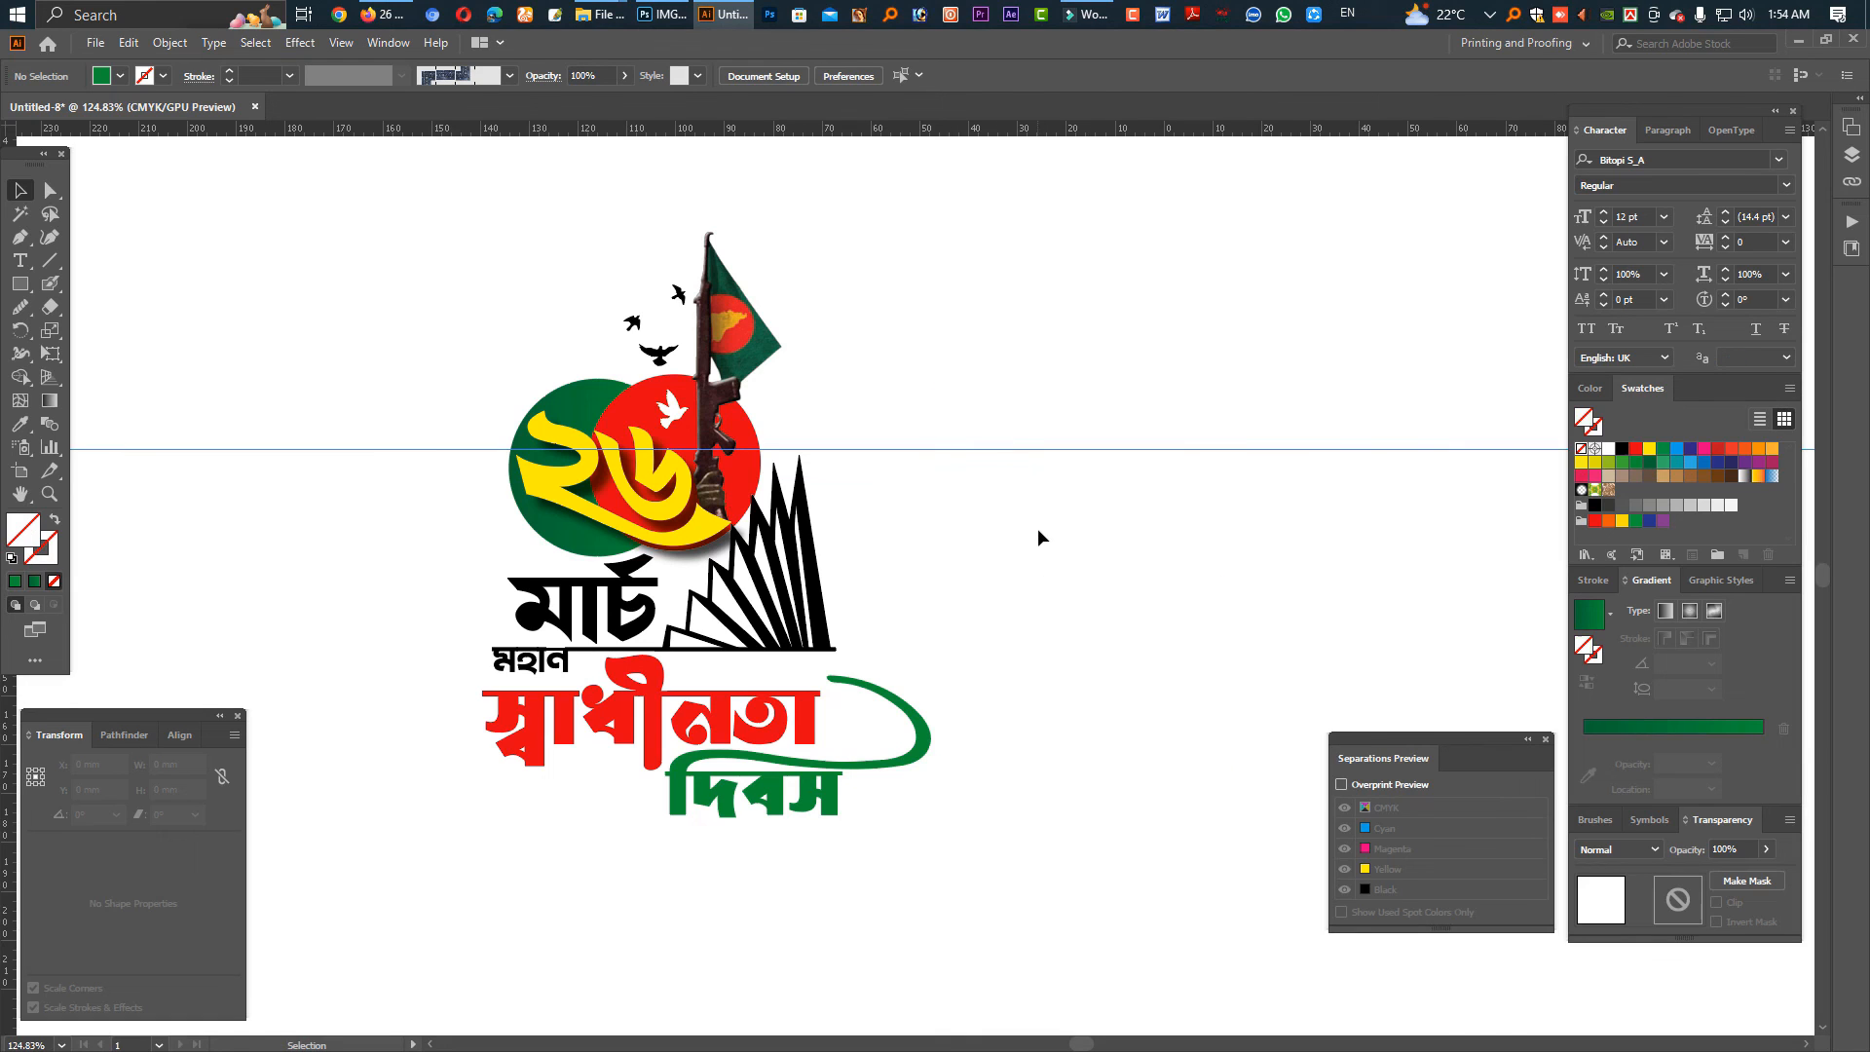
key("Delete")
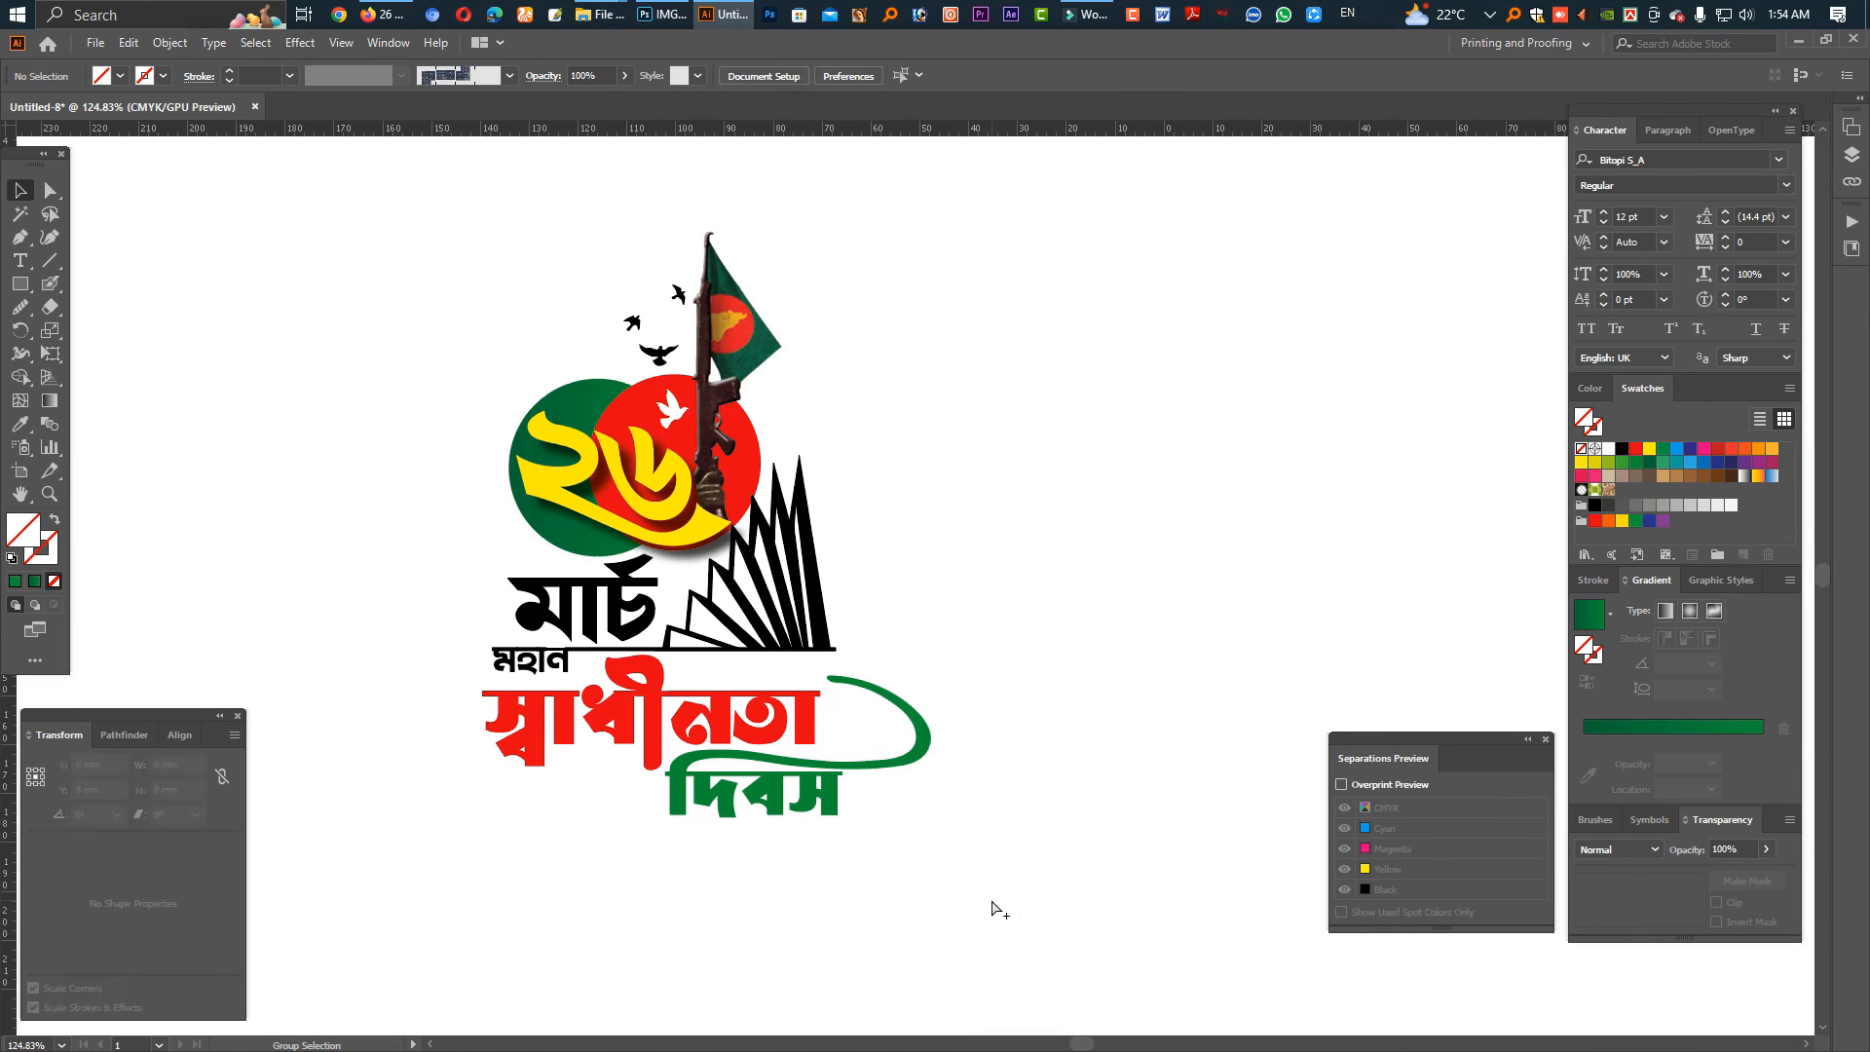
Reveal the hidden pencil sketch beside the design, clear all panels from the workspace and hide the sketch again.
key("ctrl+alt+3")
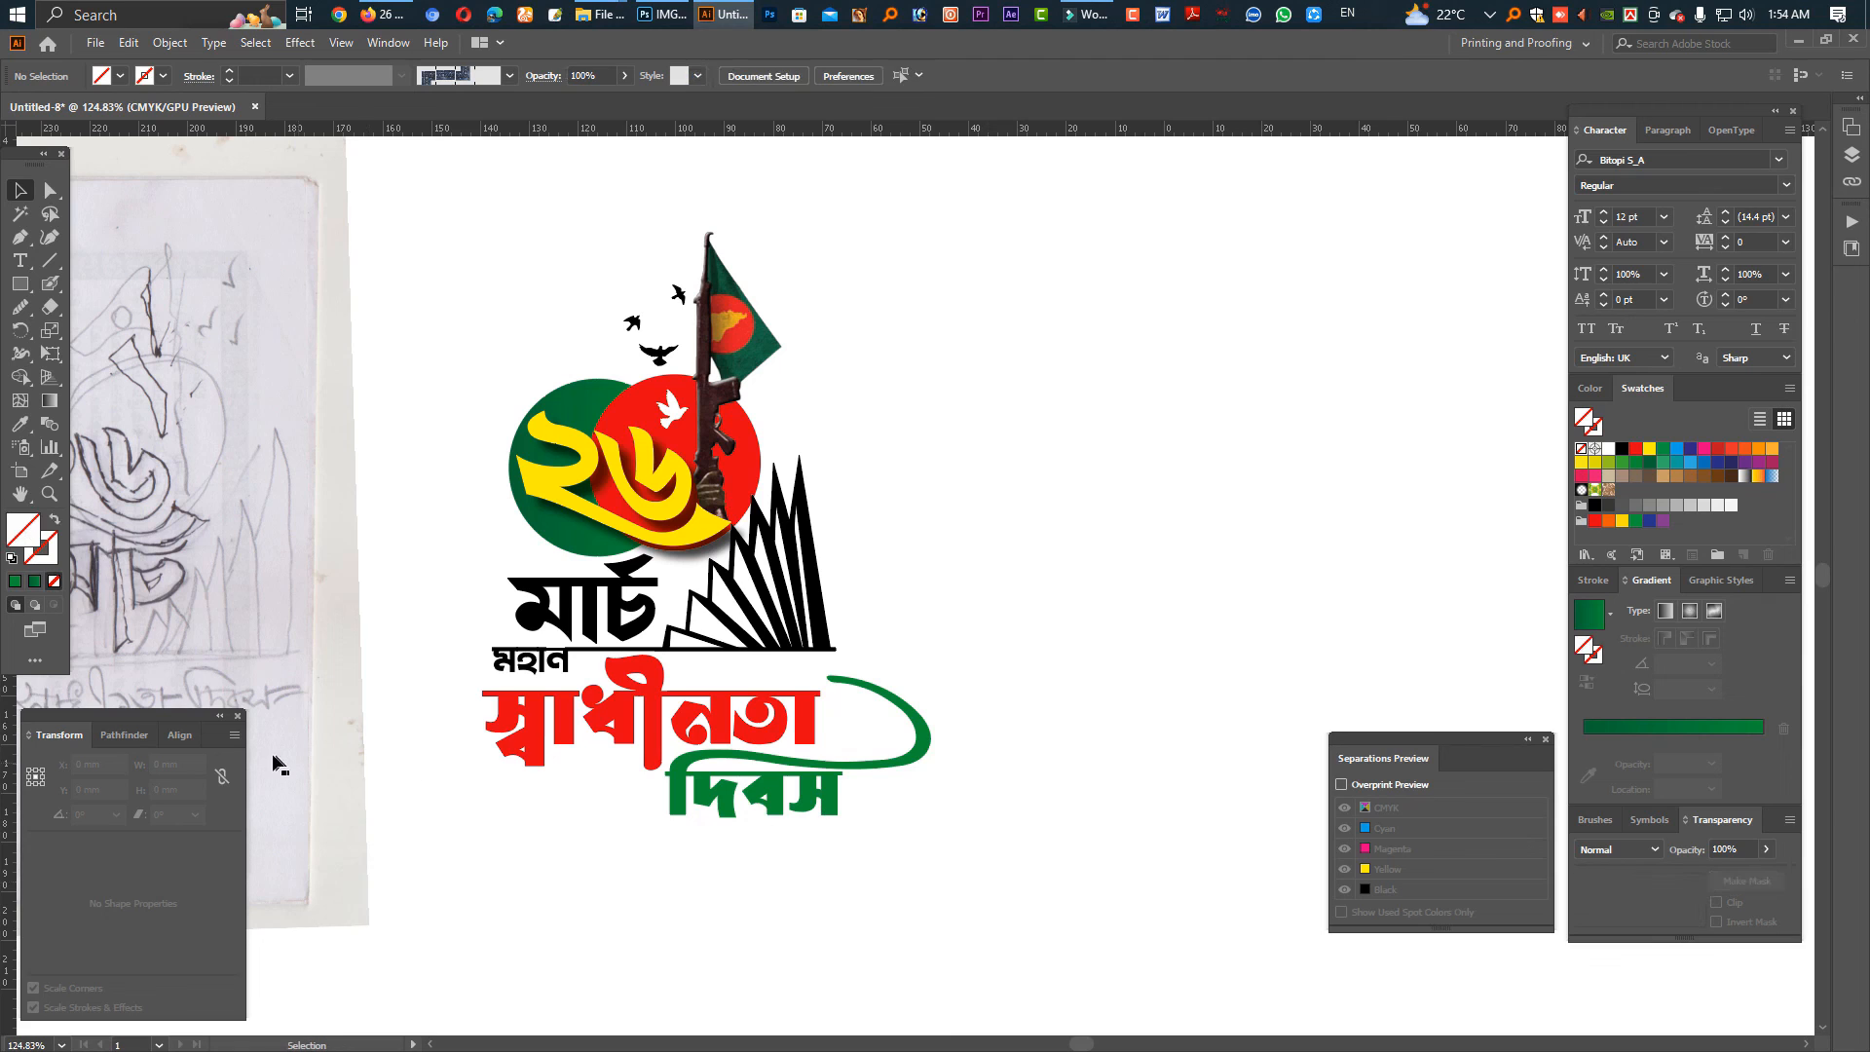
left_click_drag(332, 703, 534, 694)
key("Tab")
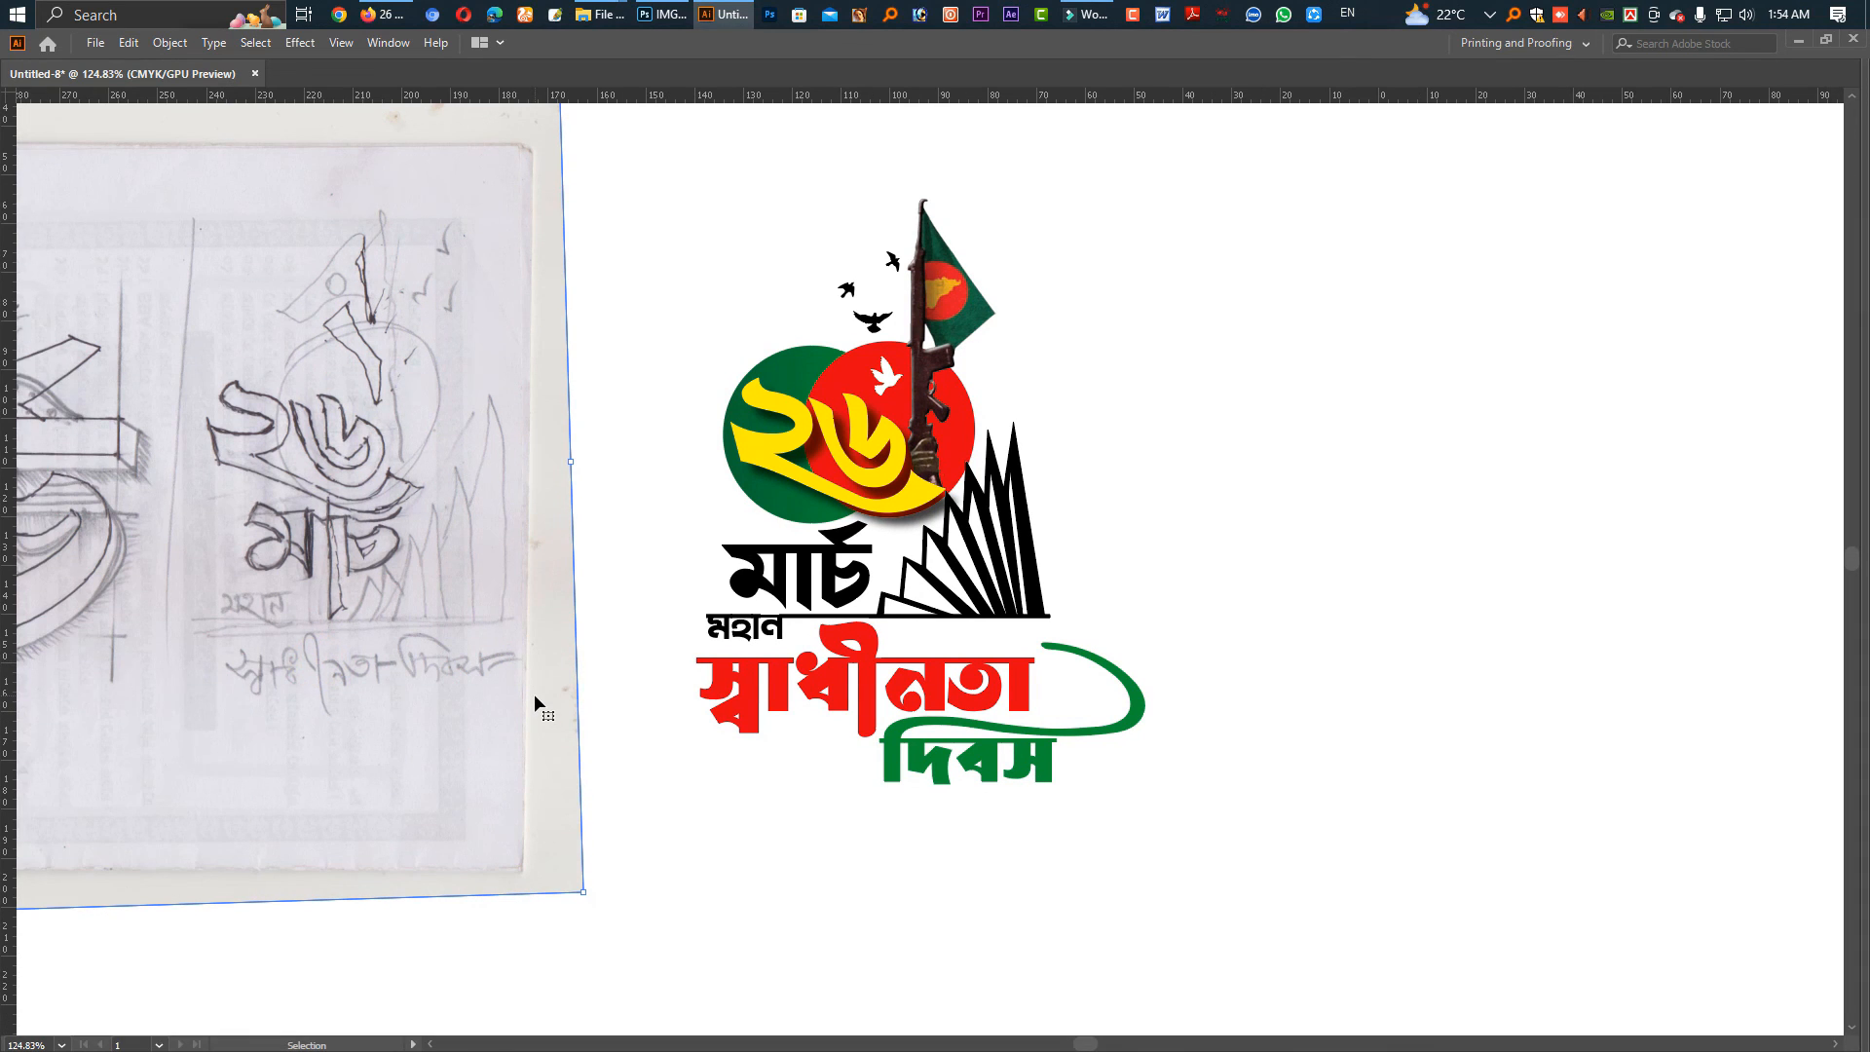
key("ctrl+3")
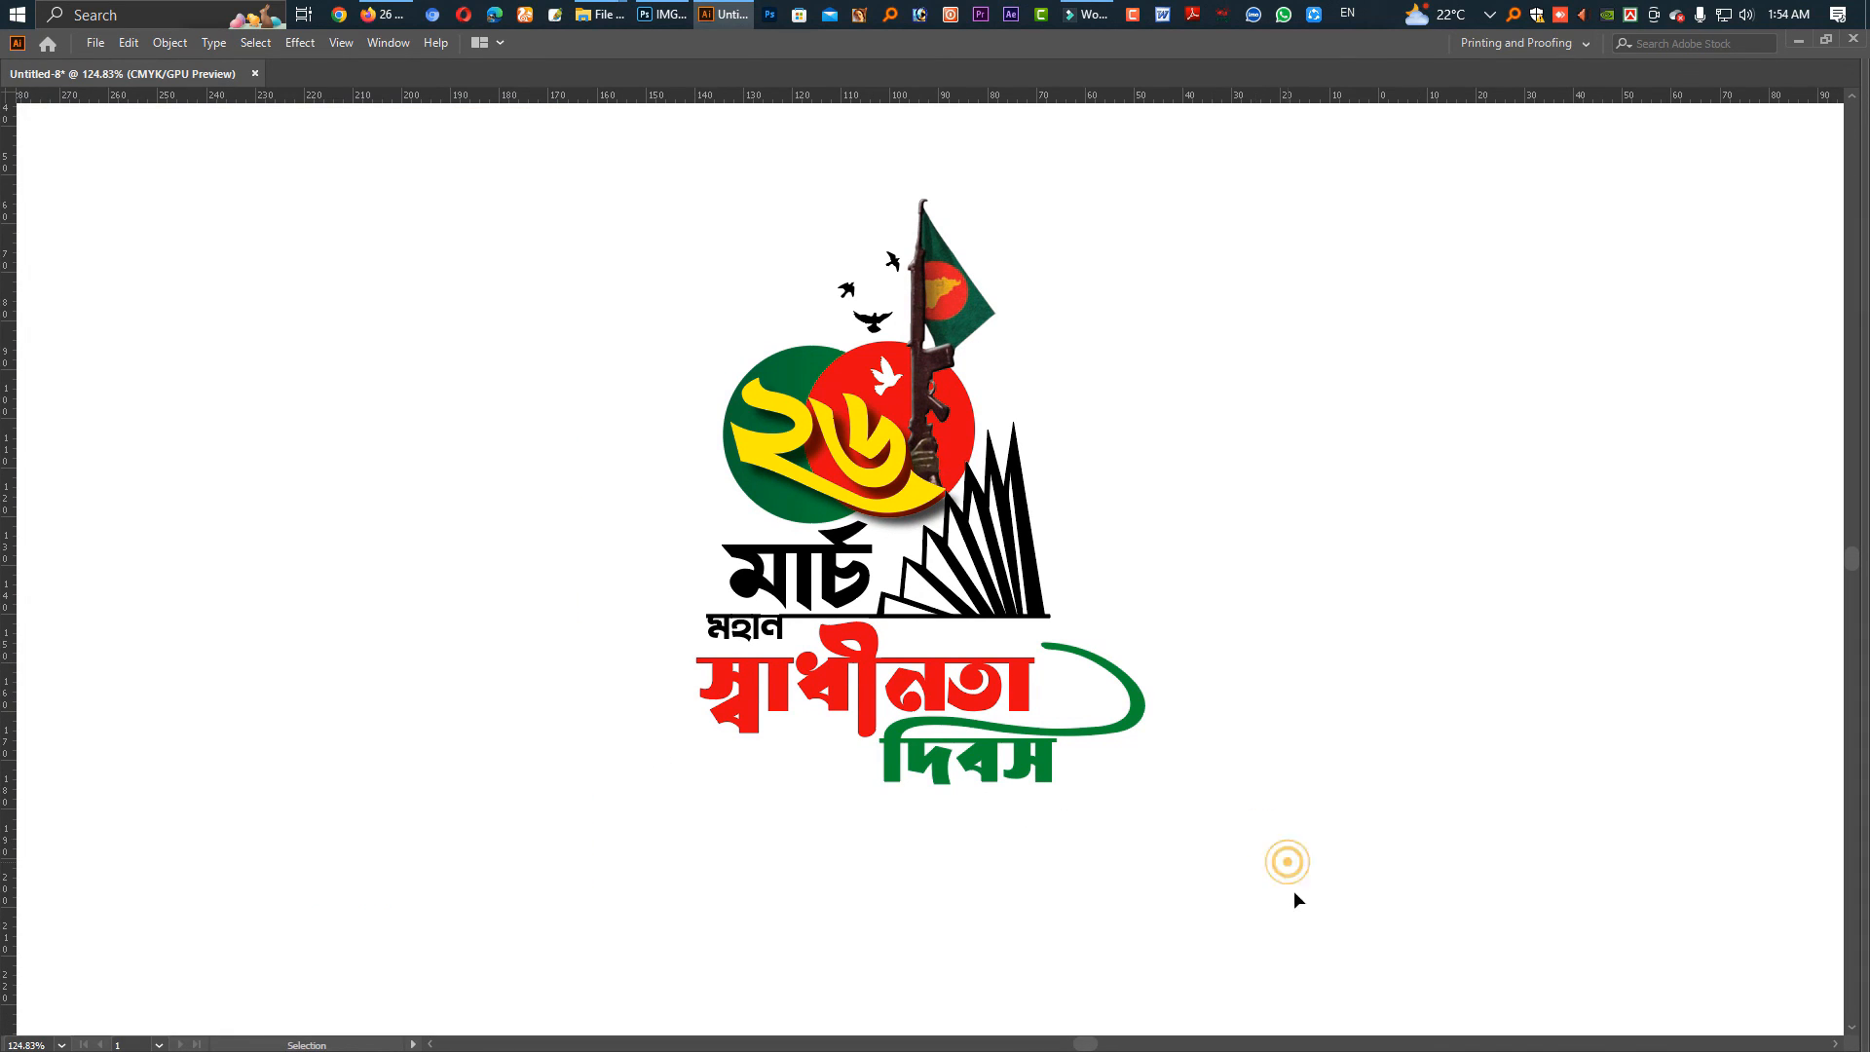
Examine the finished design up close and as a whole, checking the lettering, the fanned book pages and the outlines of all objects.
left_click_drag(1295, 895, 629, 304)
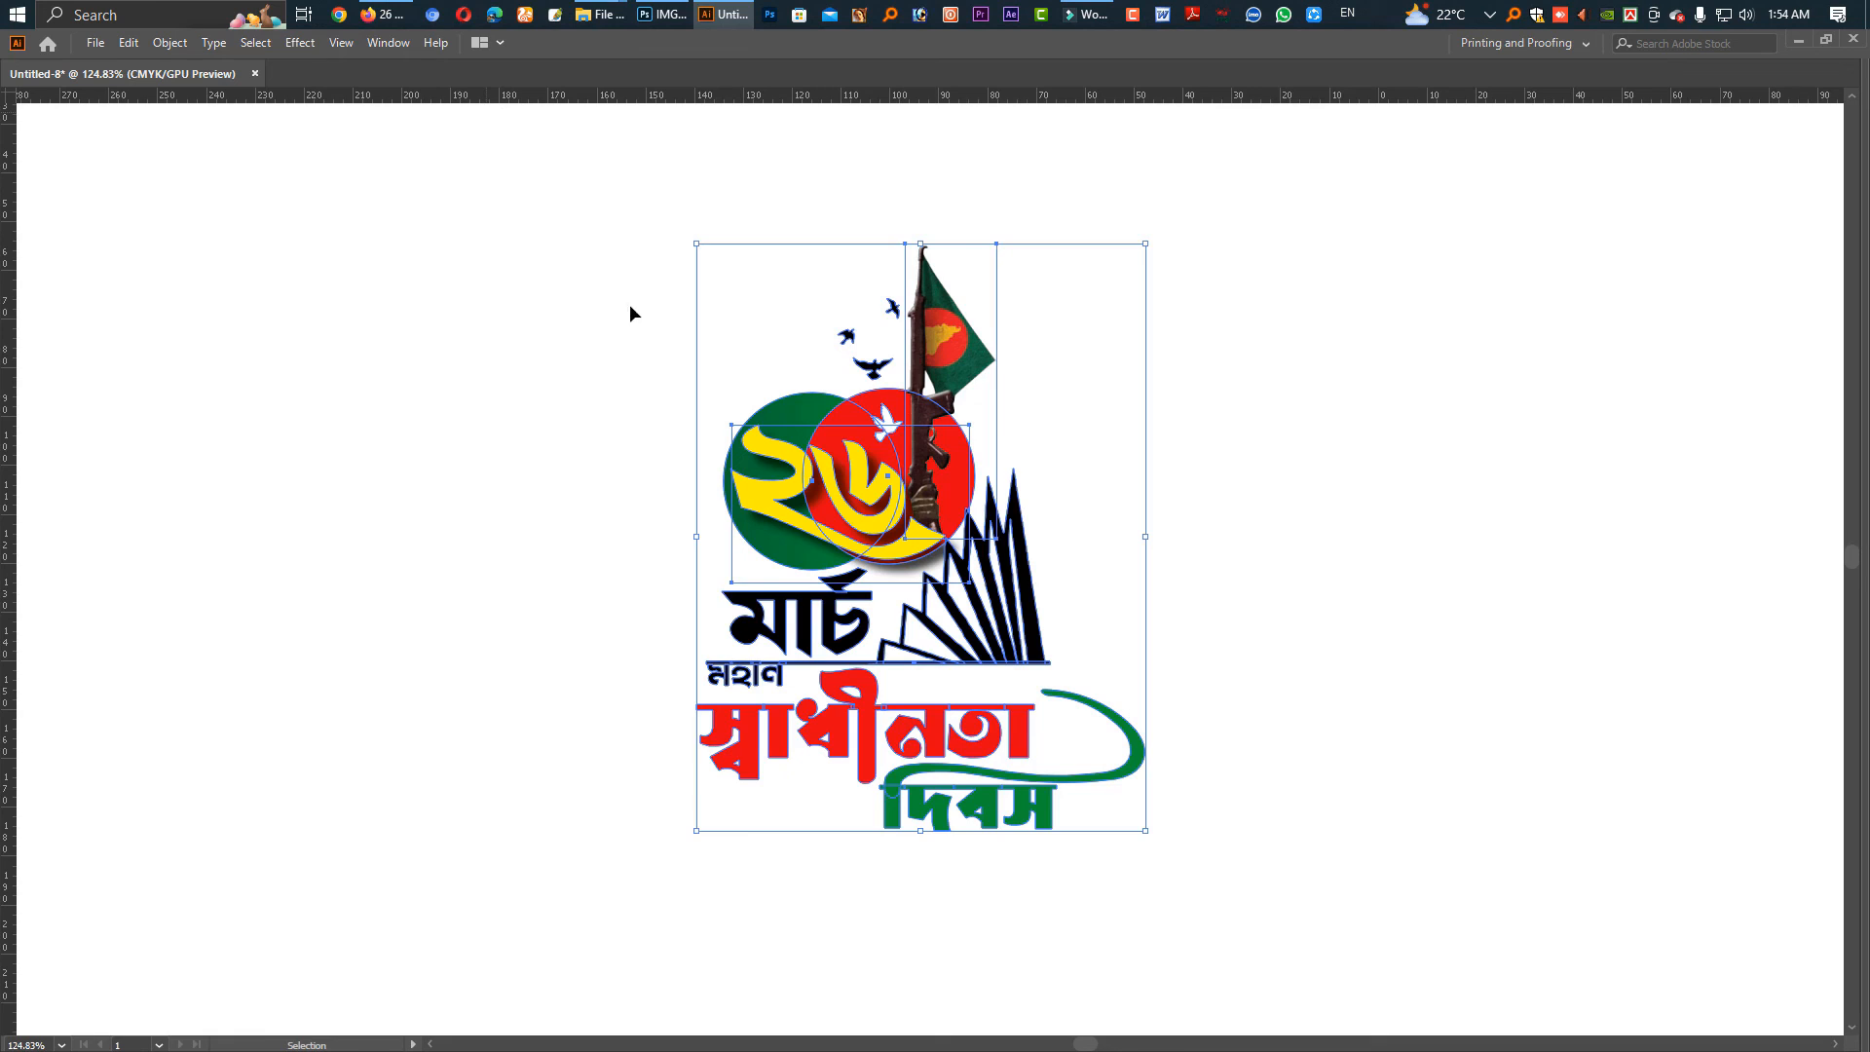
left_click(1232, 424)
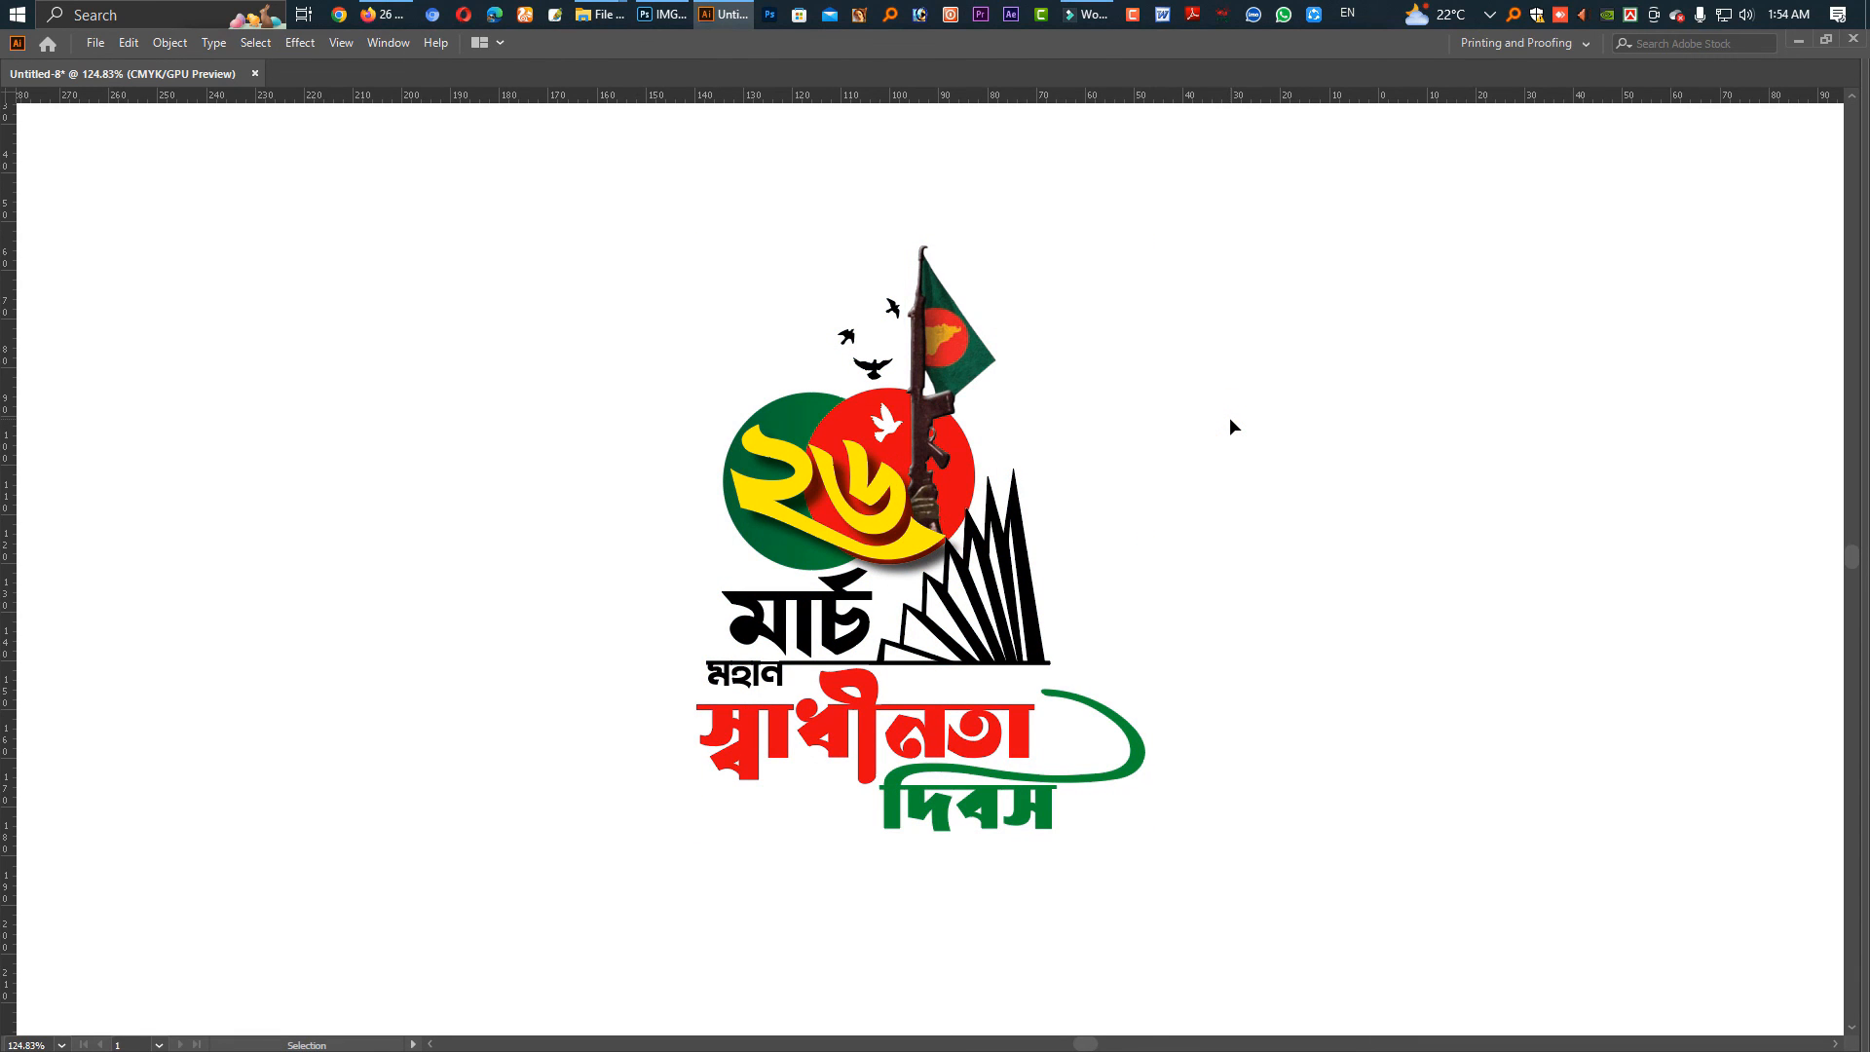
key("z")
left_click_drag(1023, 643, 1304, 798)
key("space")
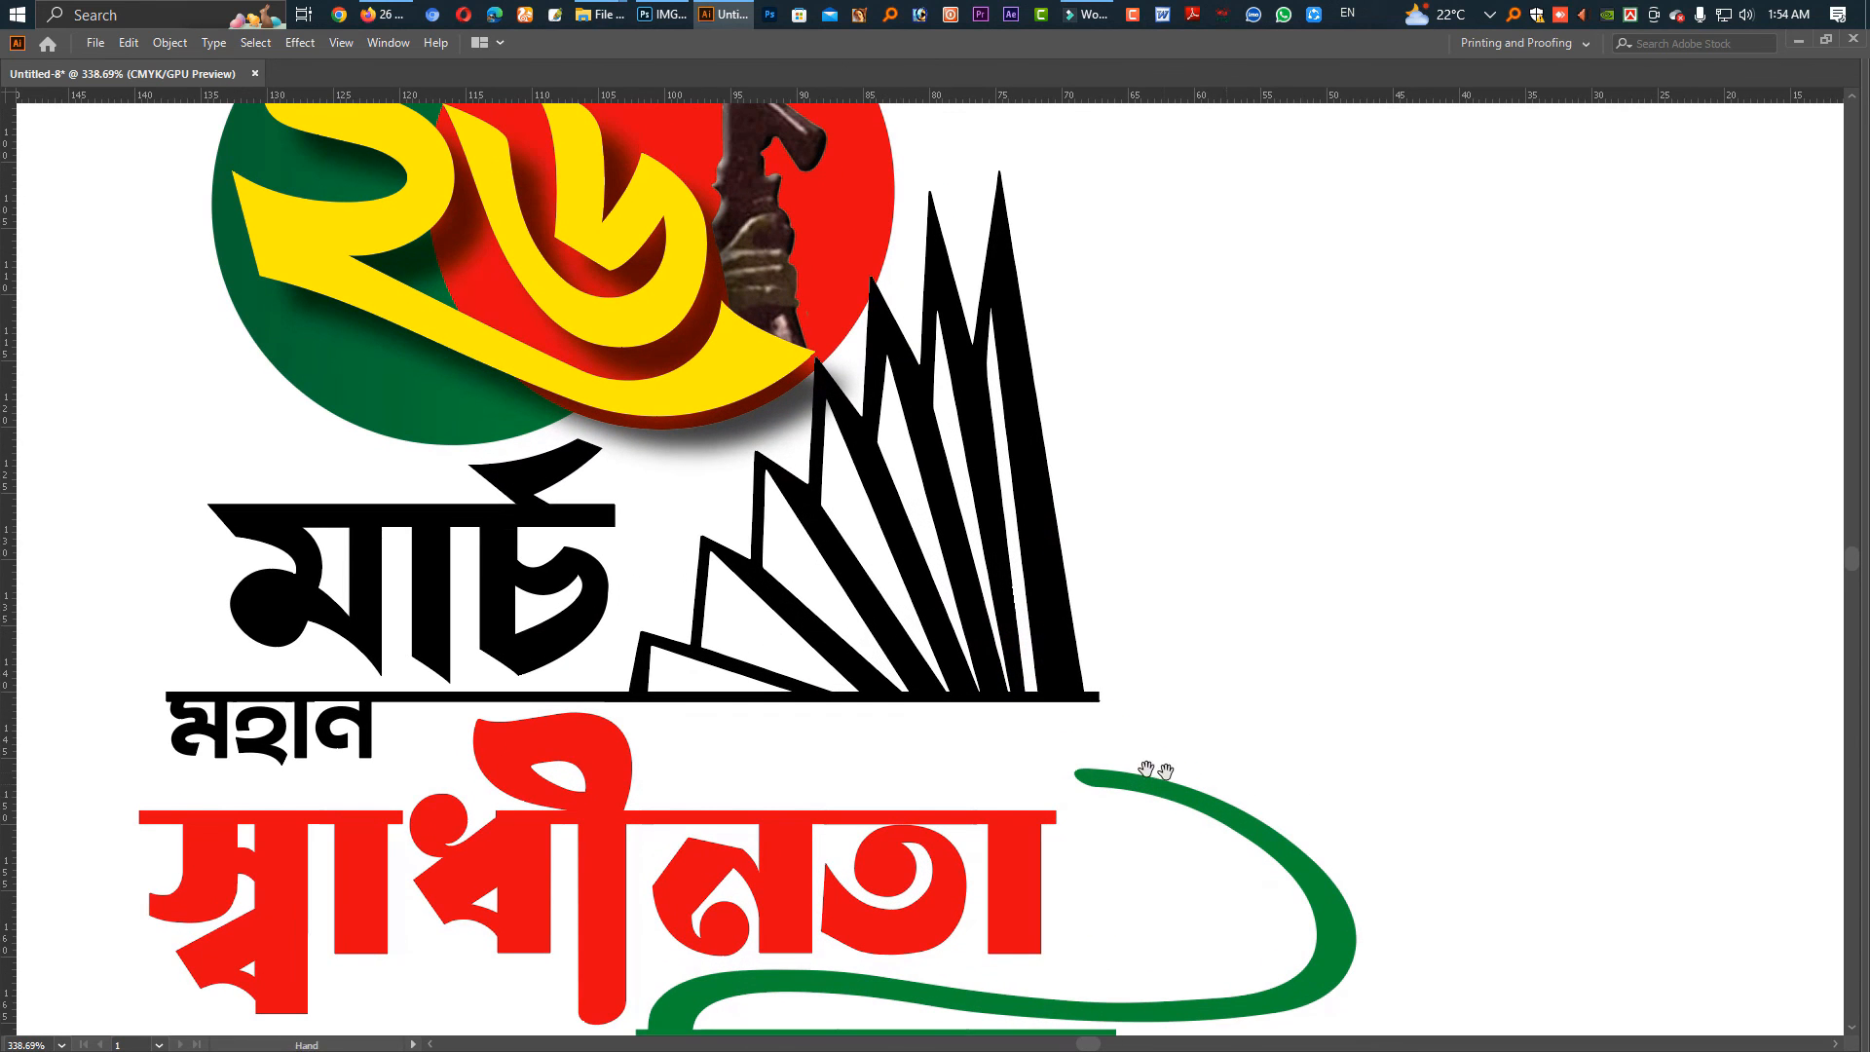
left_click(1219, 730, "alt")
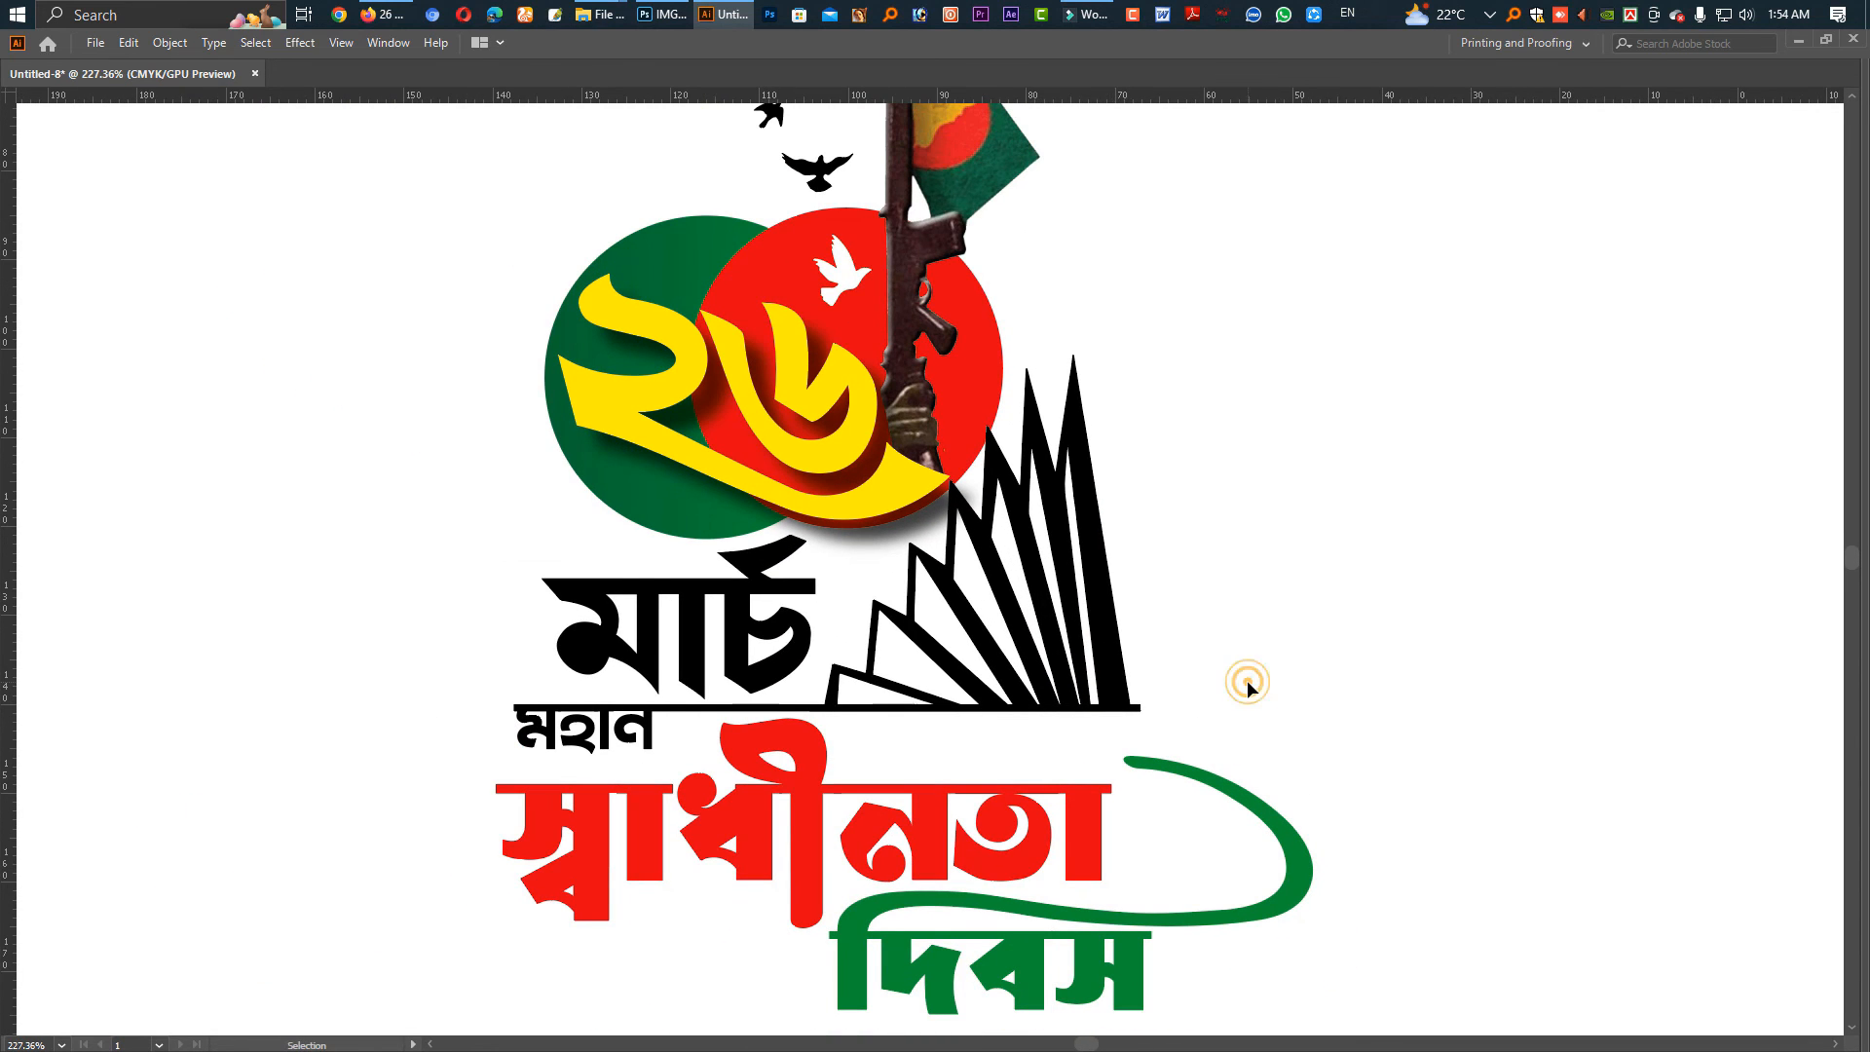
left_click(1222, 674, "alt")
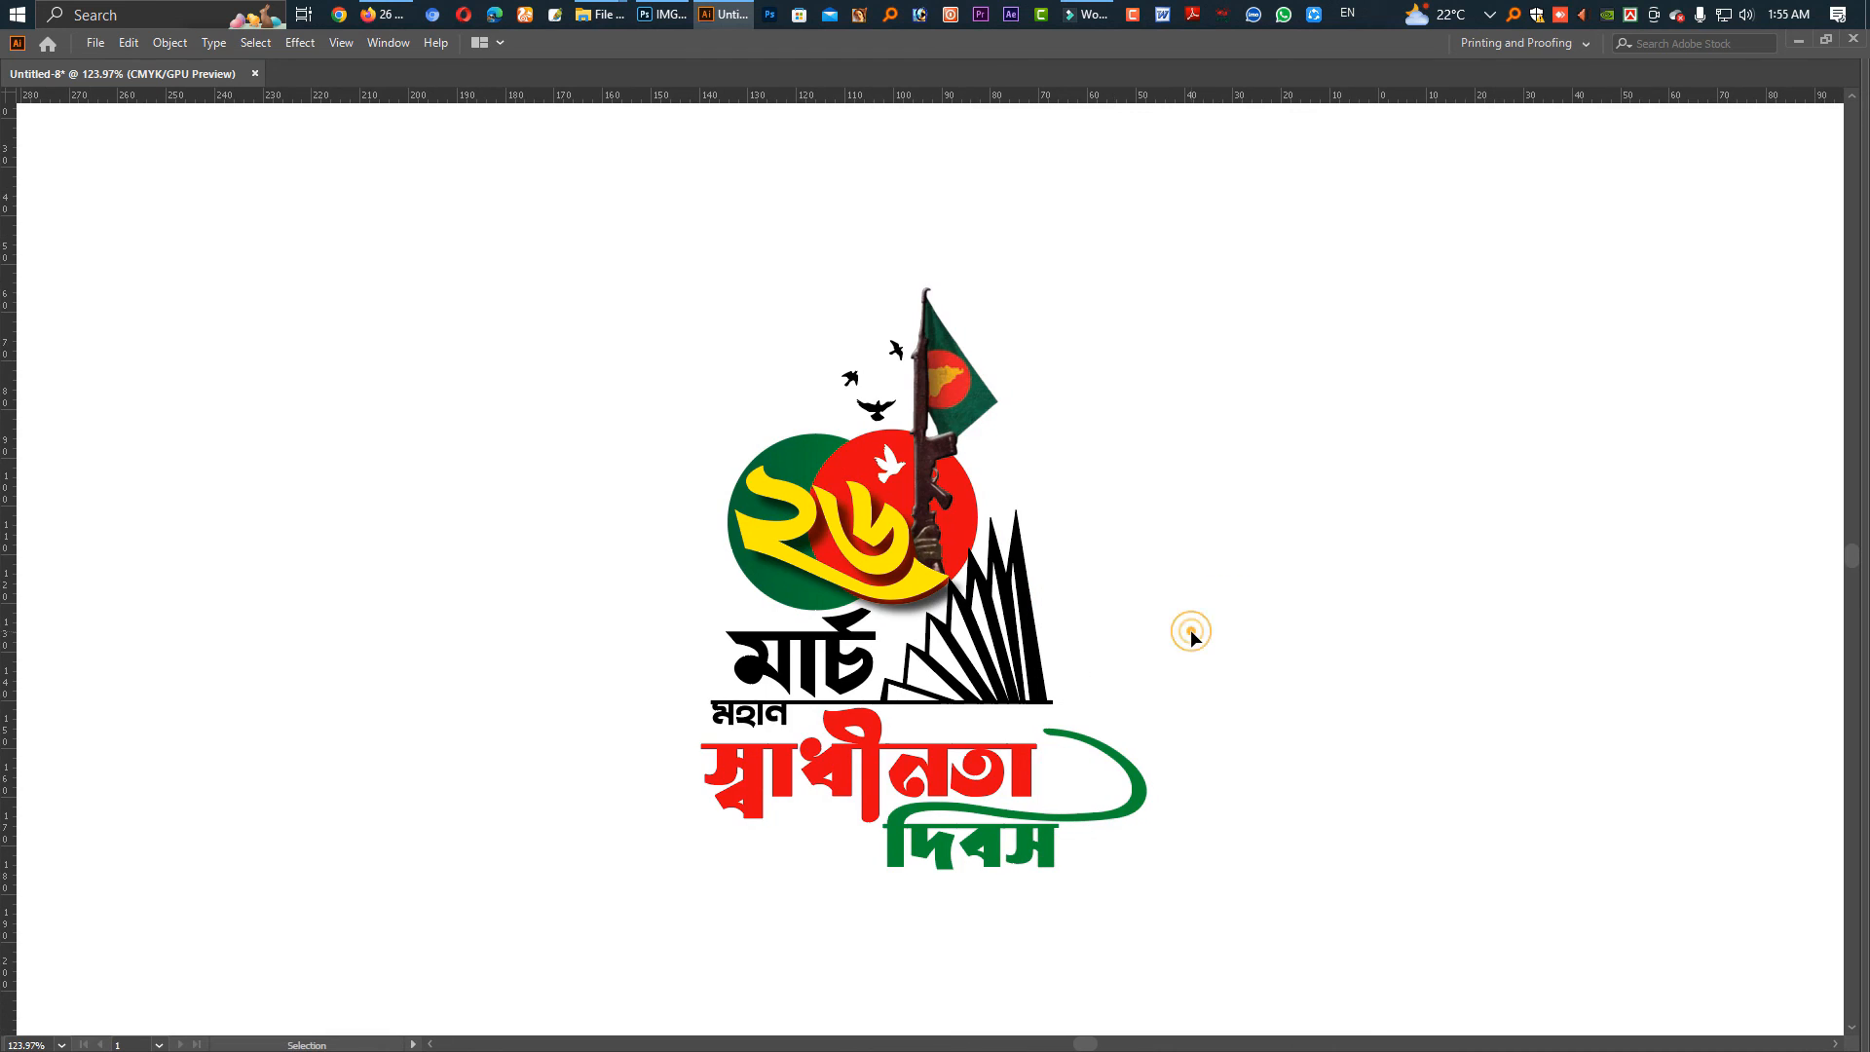
left_click(1057, 661)
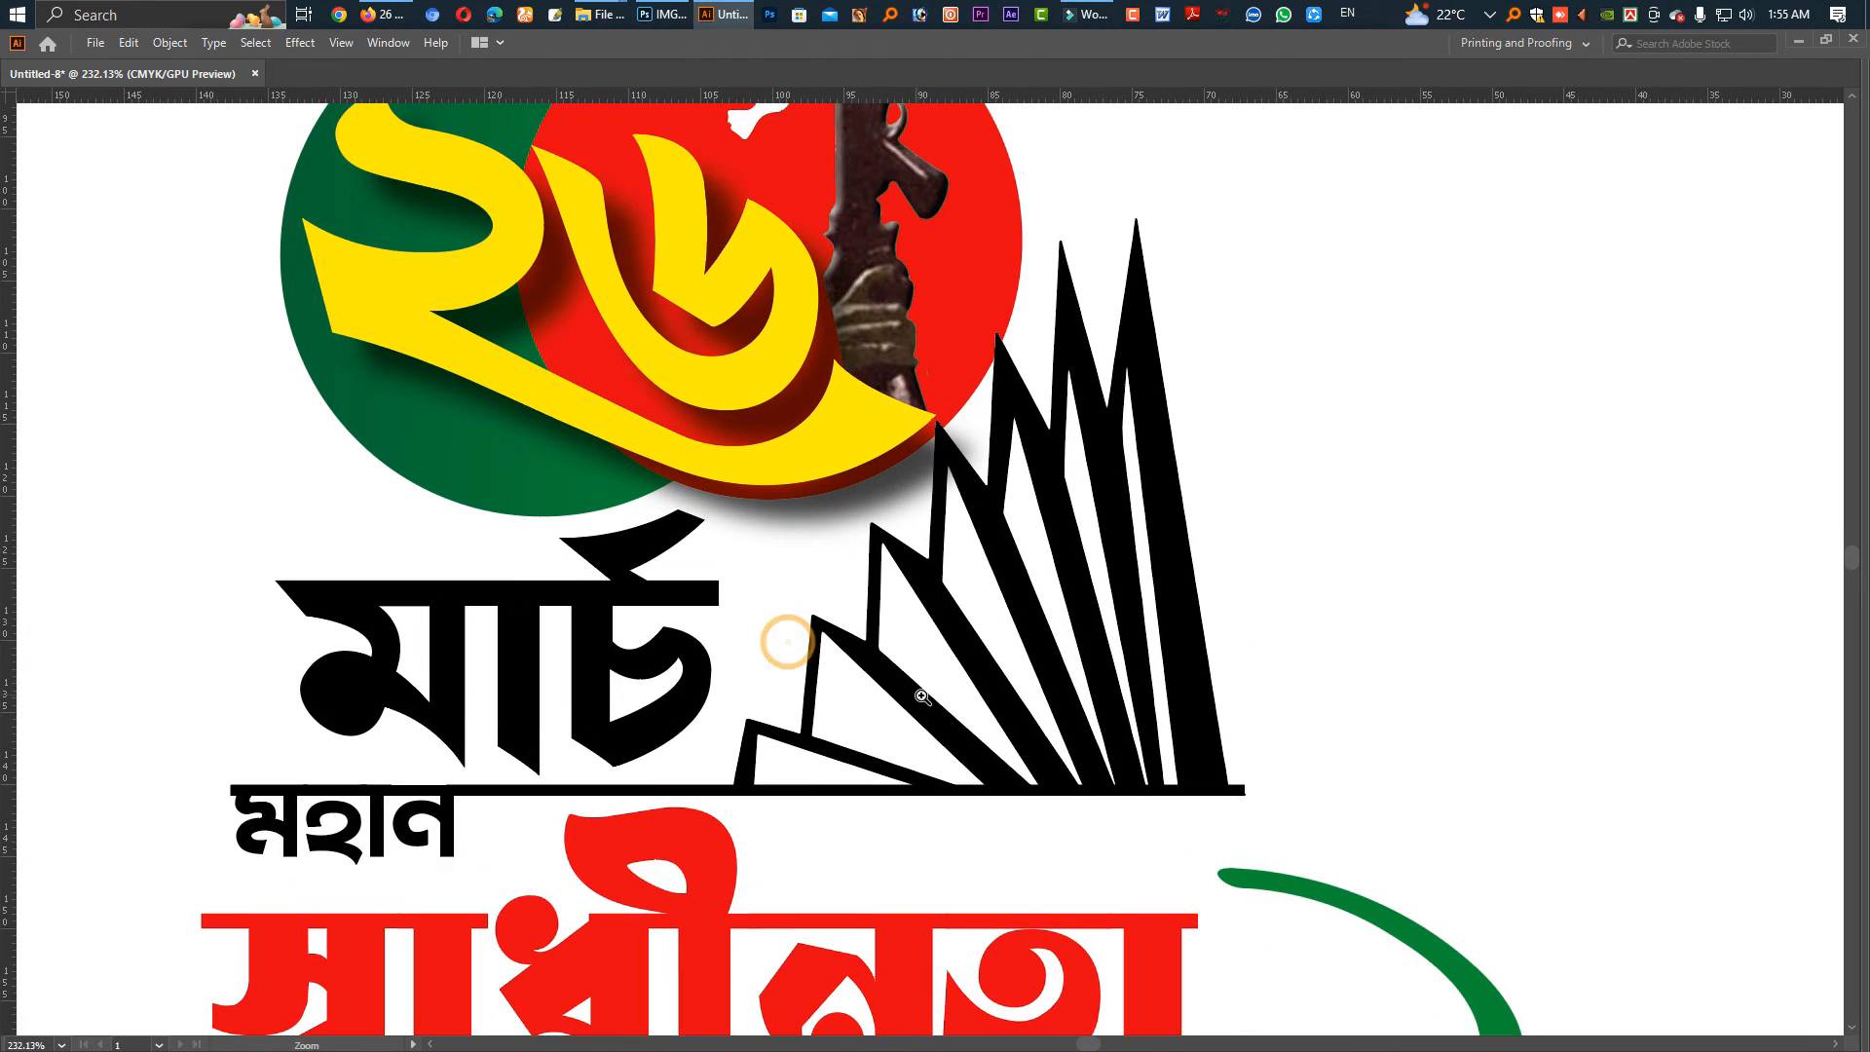
left_click(774, 651)
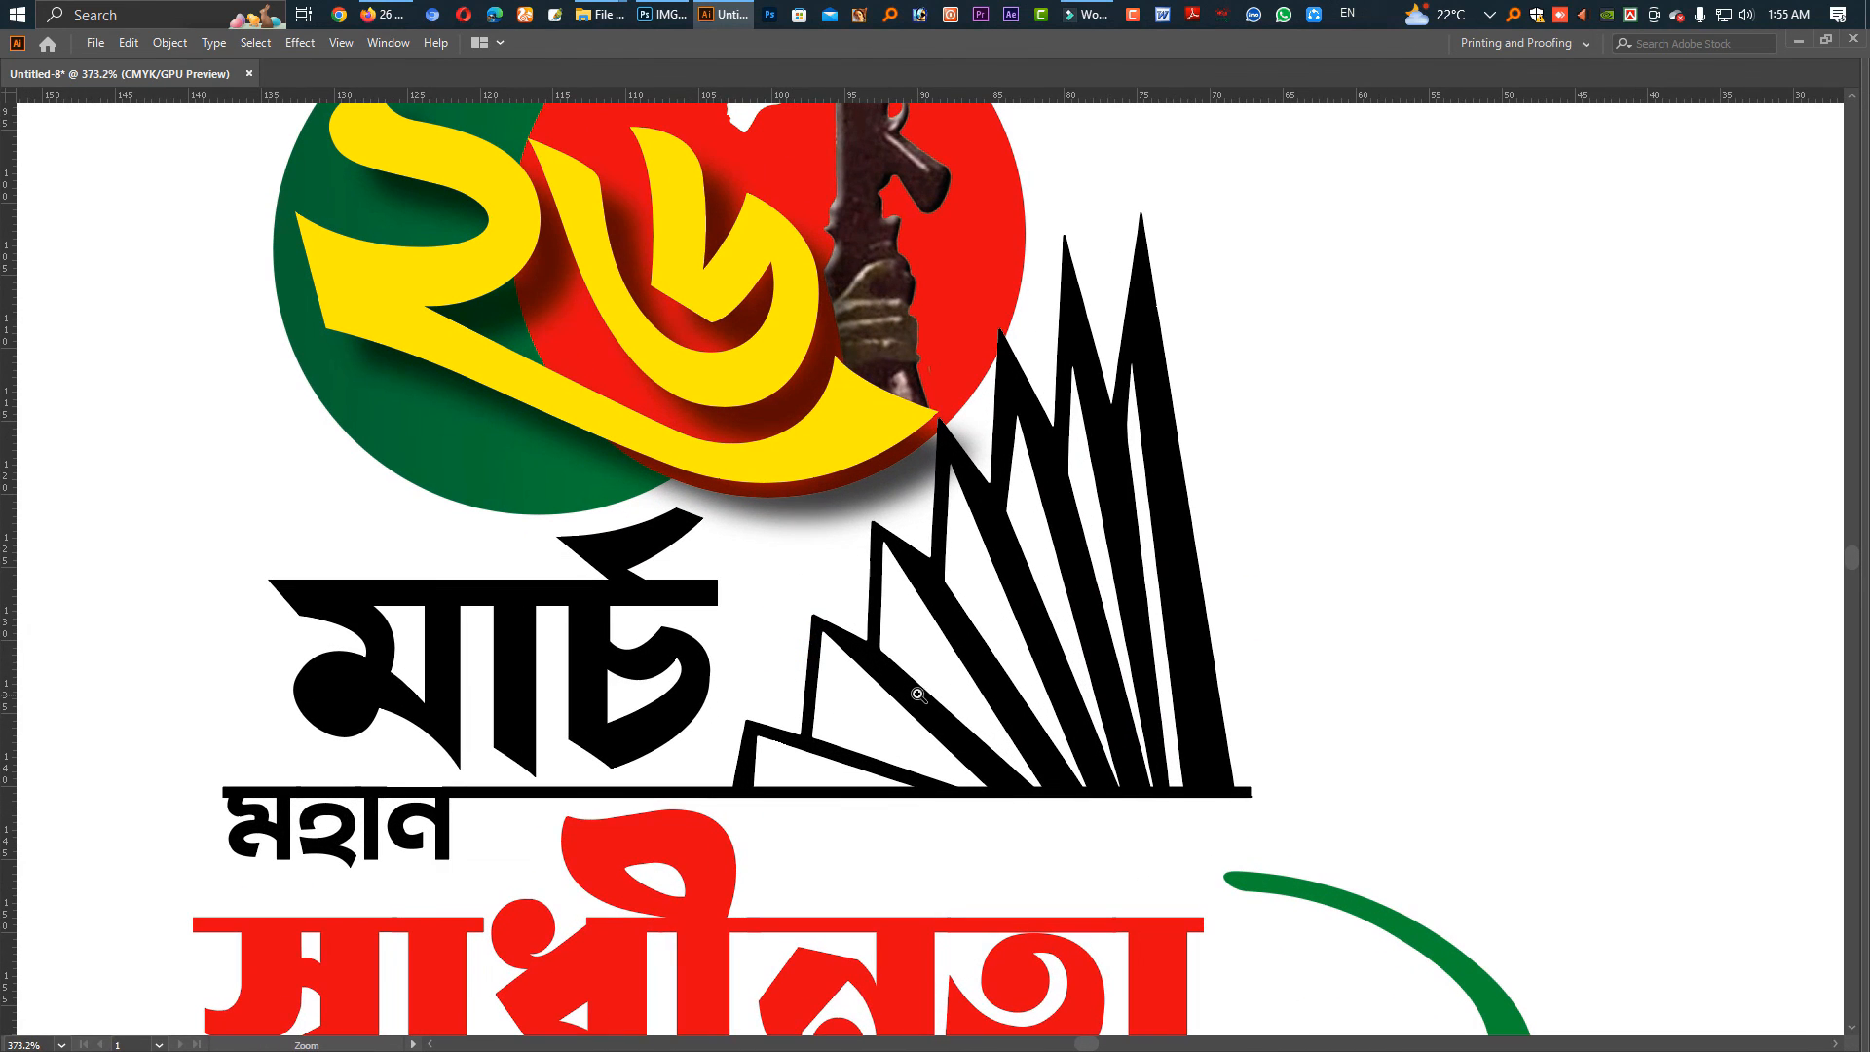
left_click(1142, 576, "alt")
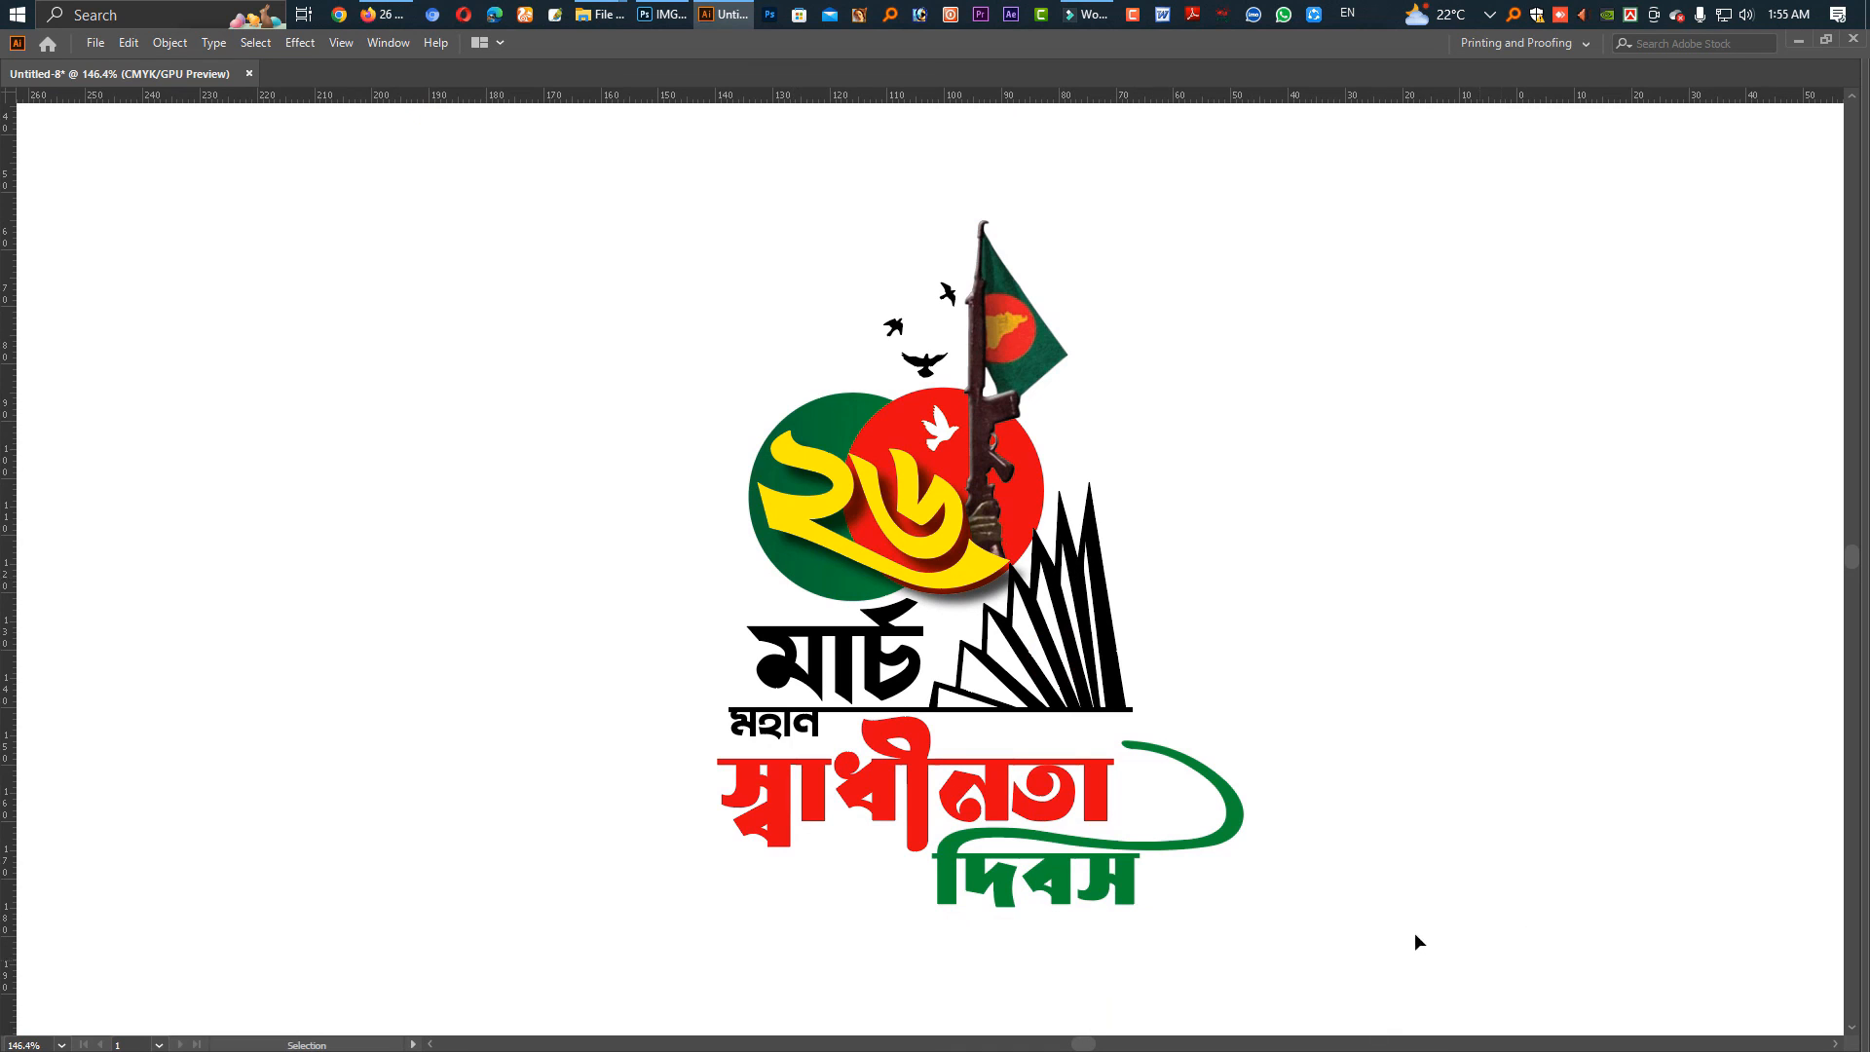
left_click_drag(1394, 919, 532, 151)
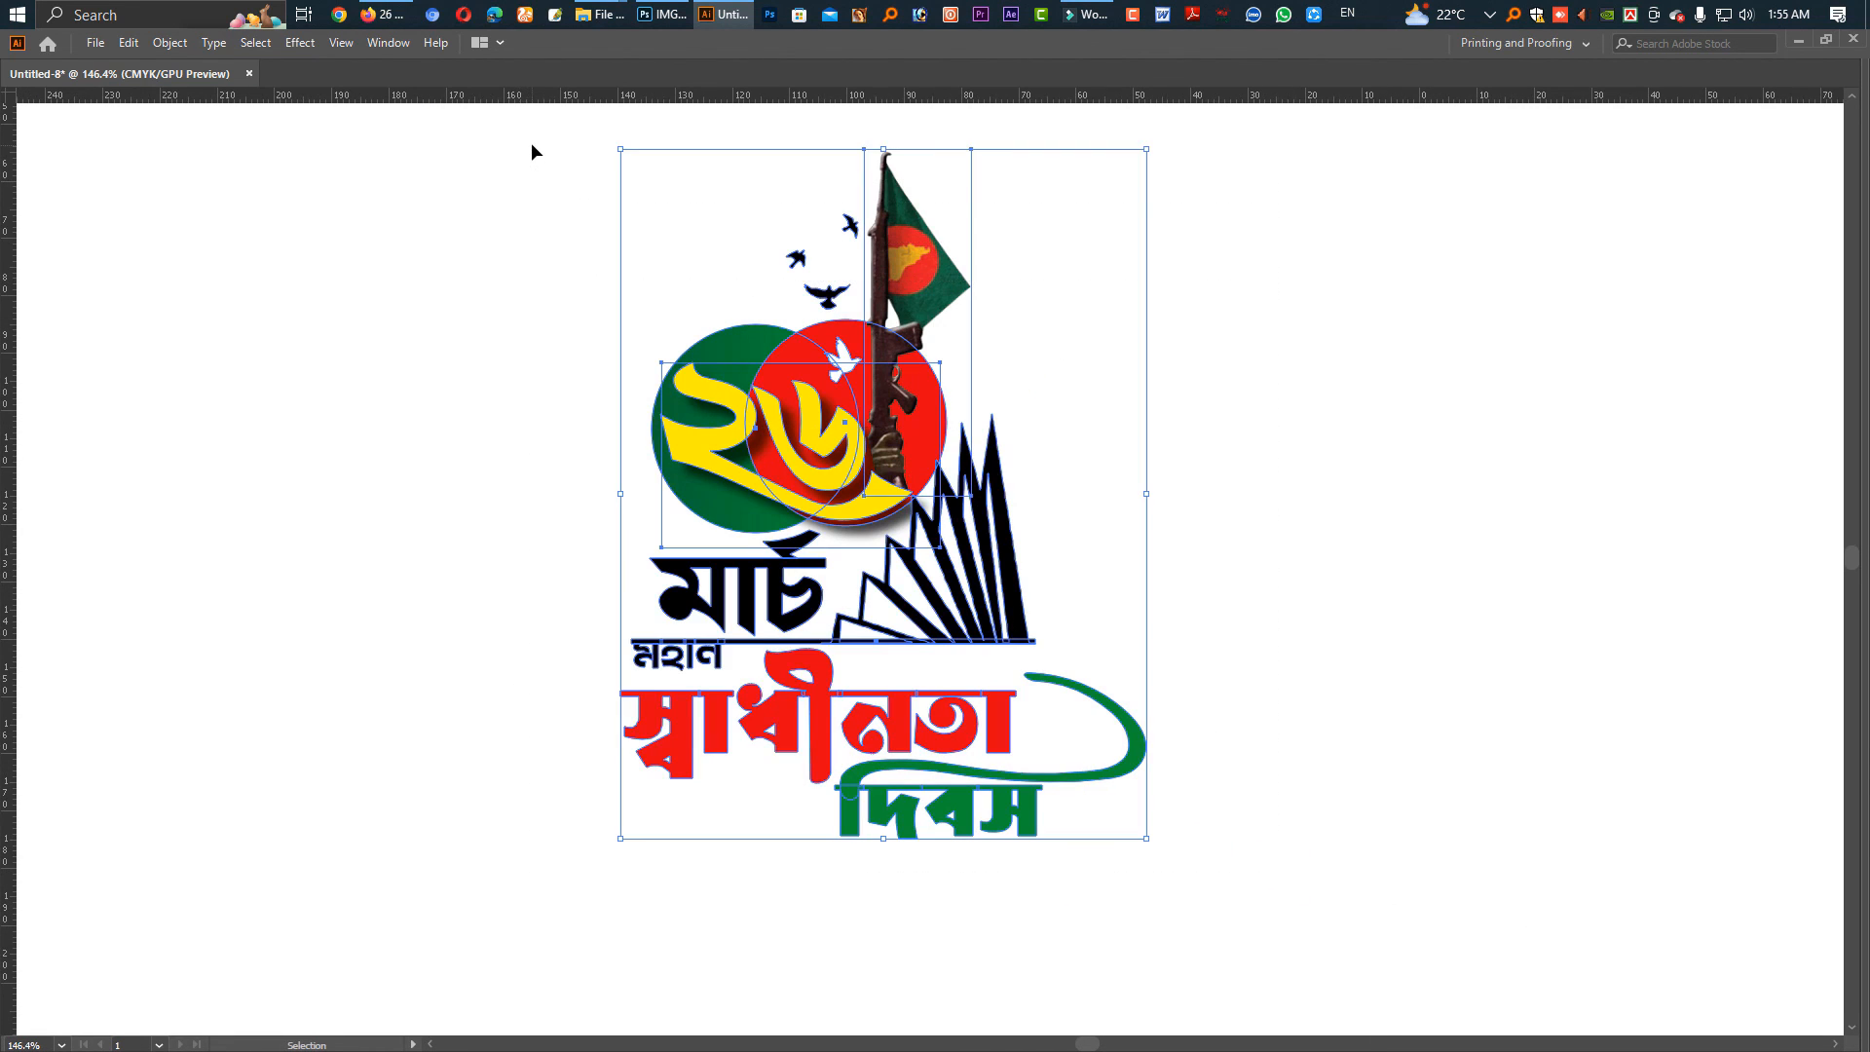
key("a")
key("v")
left_click(1272, 389)
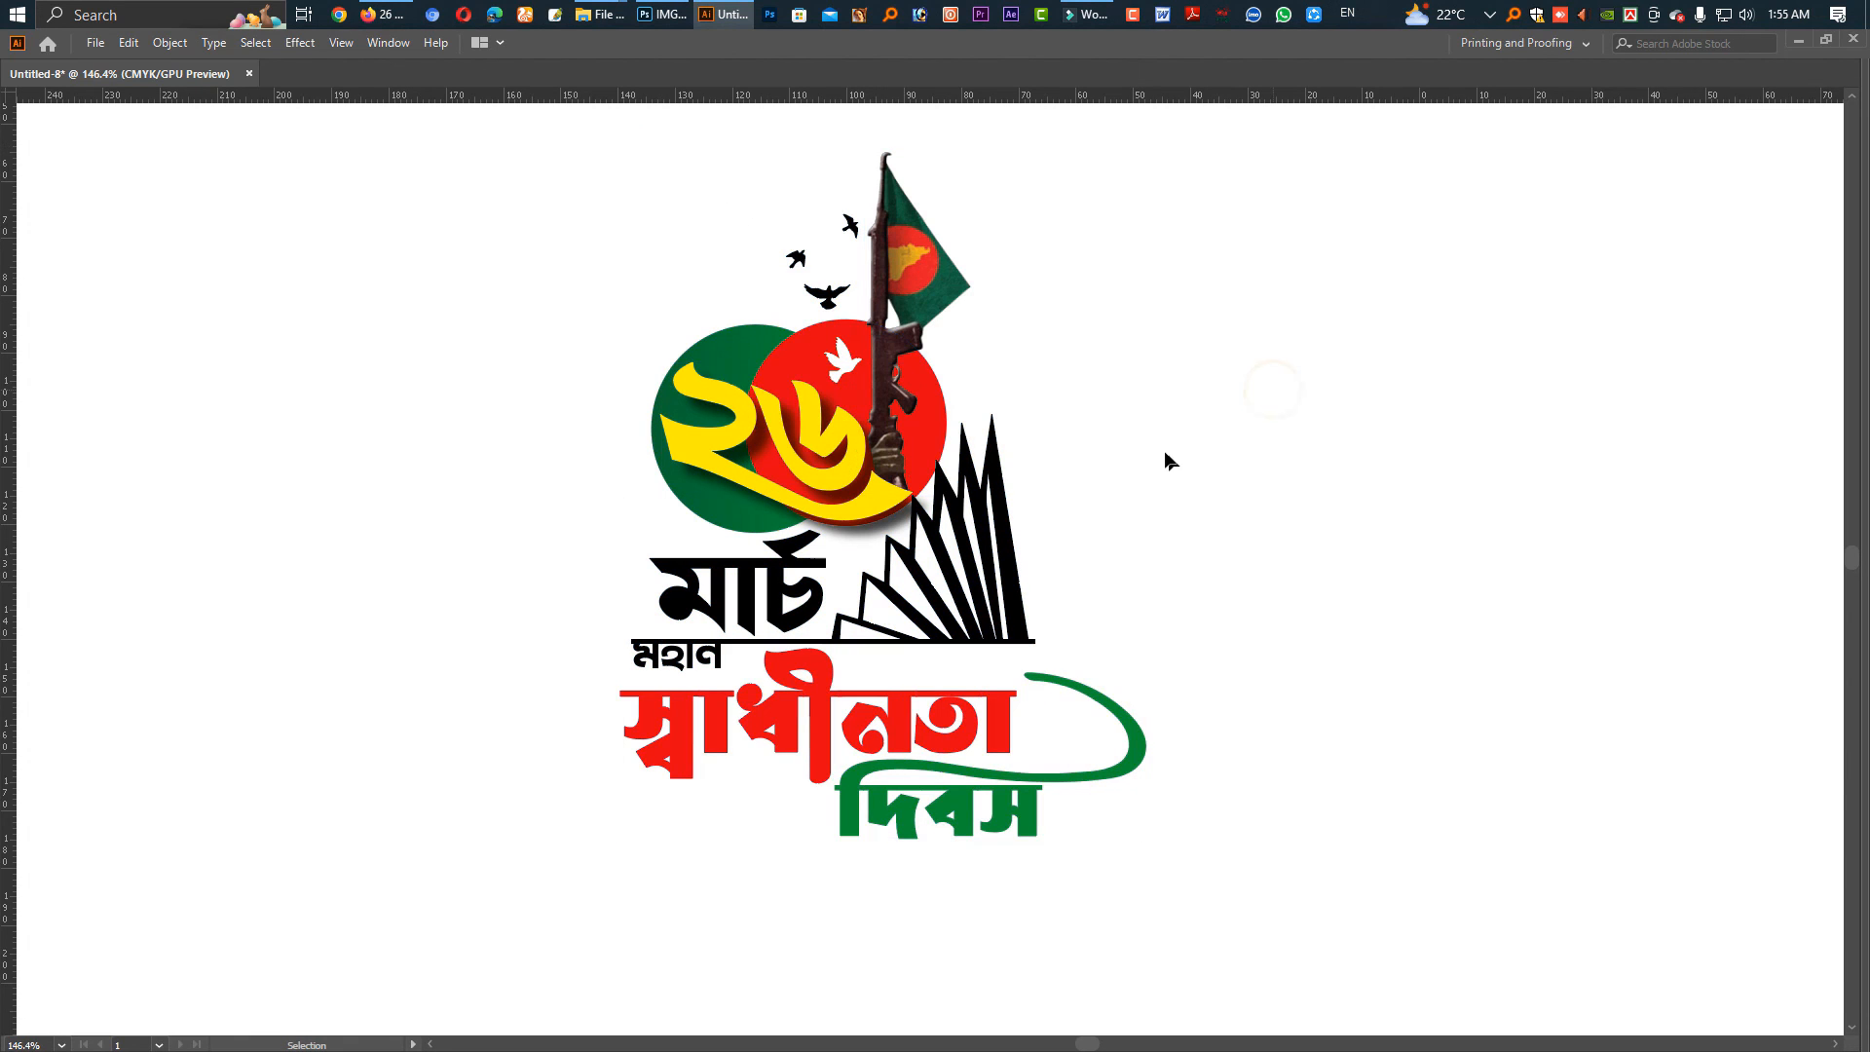